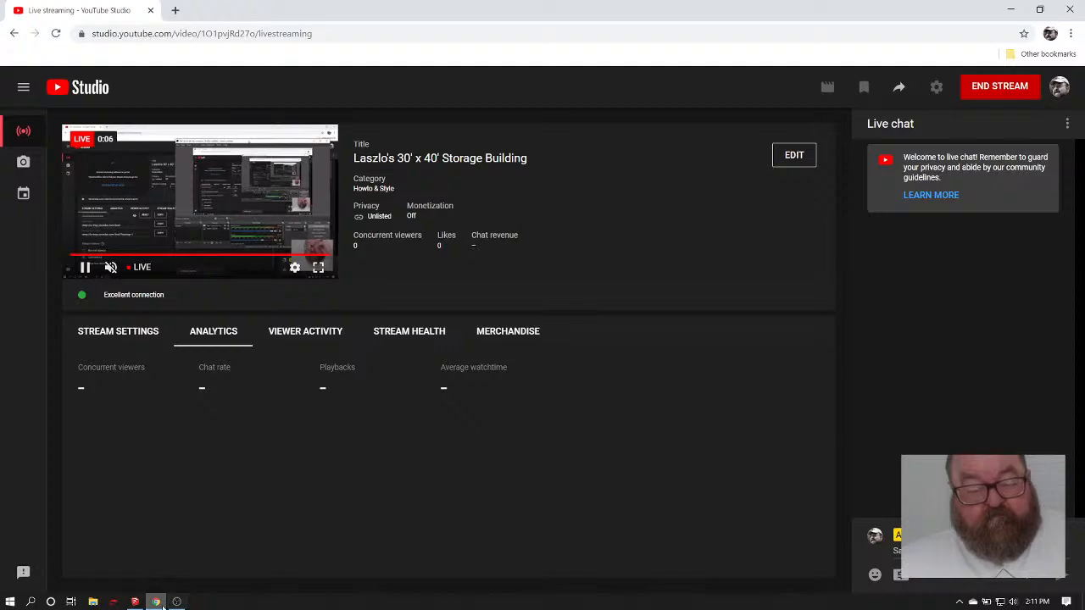
mouse_move(136, 603)
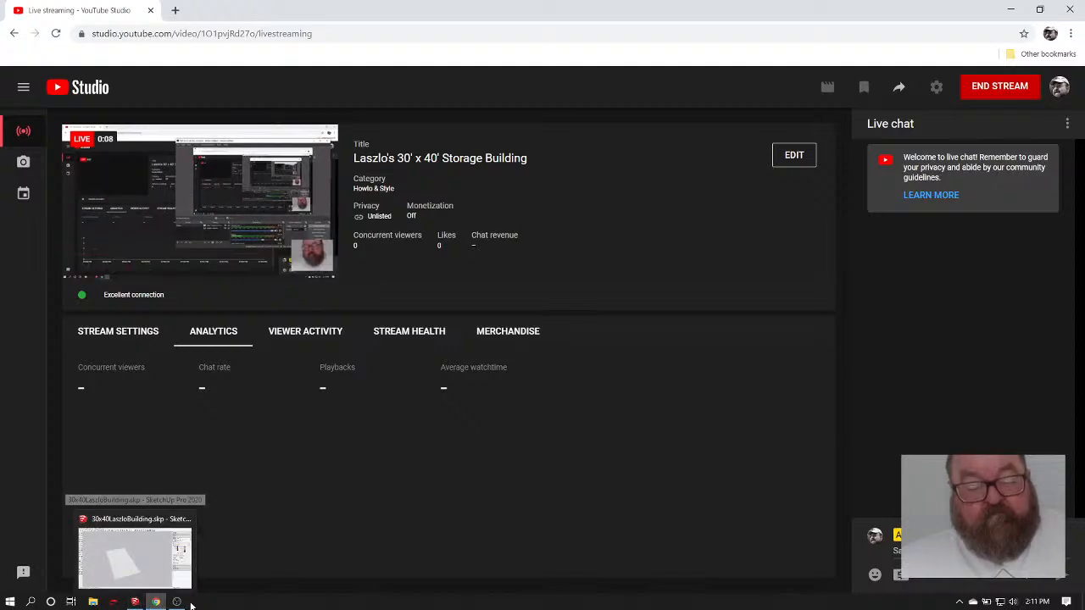
click(176, 602)
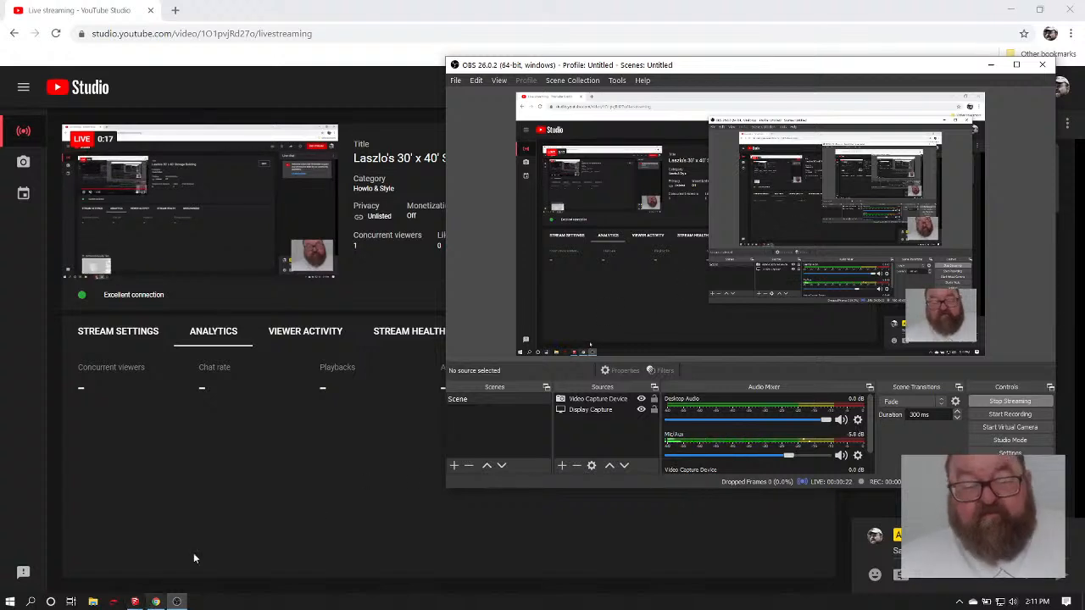
click(135, 603)
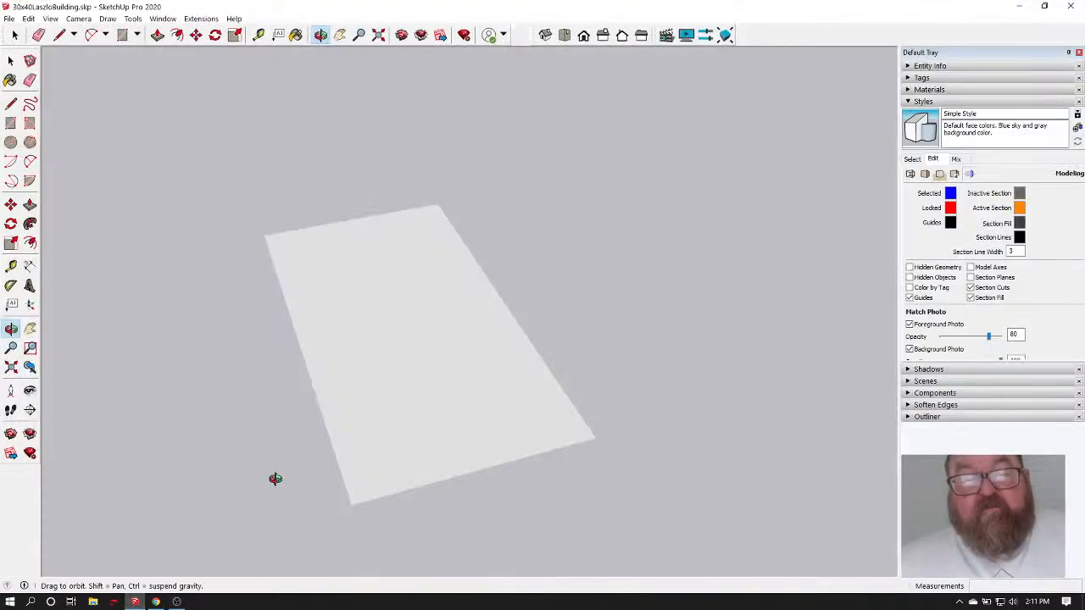
drag(530, 421, 700, 377)
drag(464, 329, 502, 366)
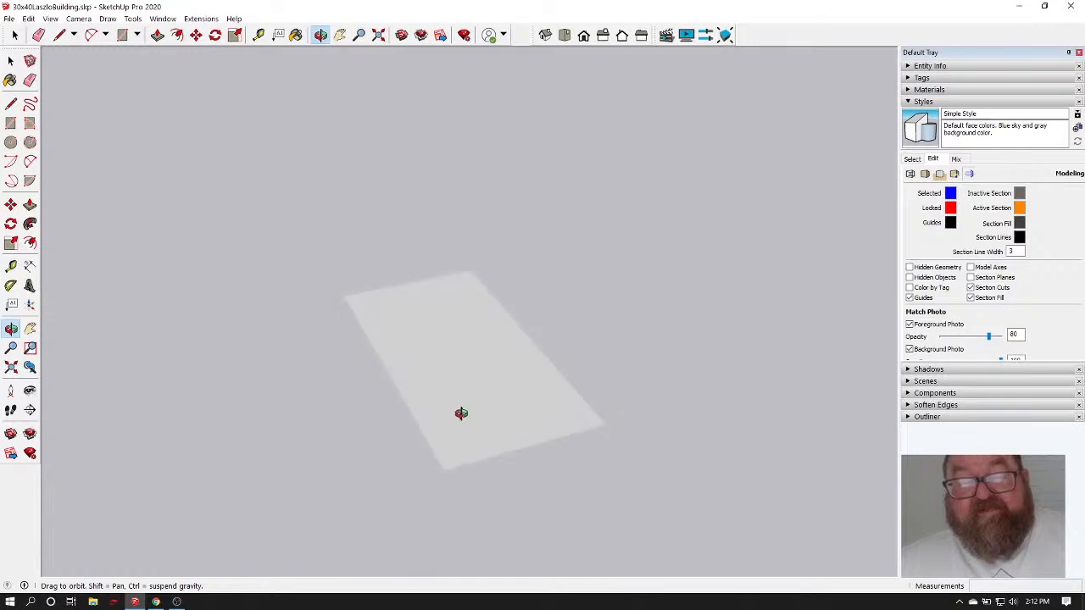
scroll(474, 410, up, 5)
scroll(460, 396, up, 1)
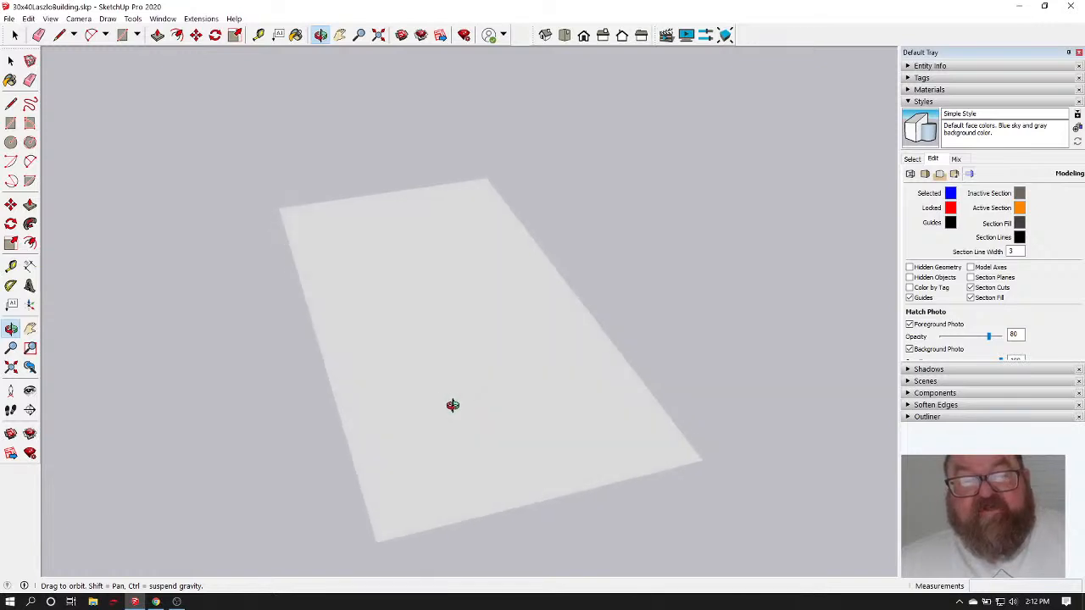
drag(484, 338, 449, 382)
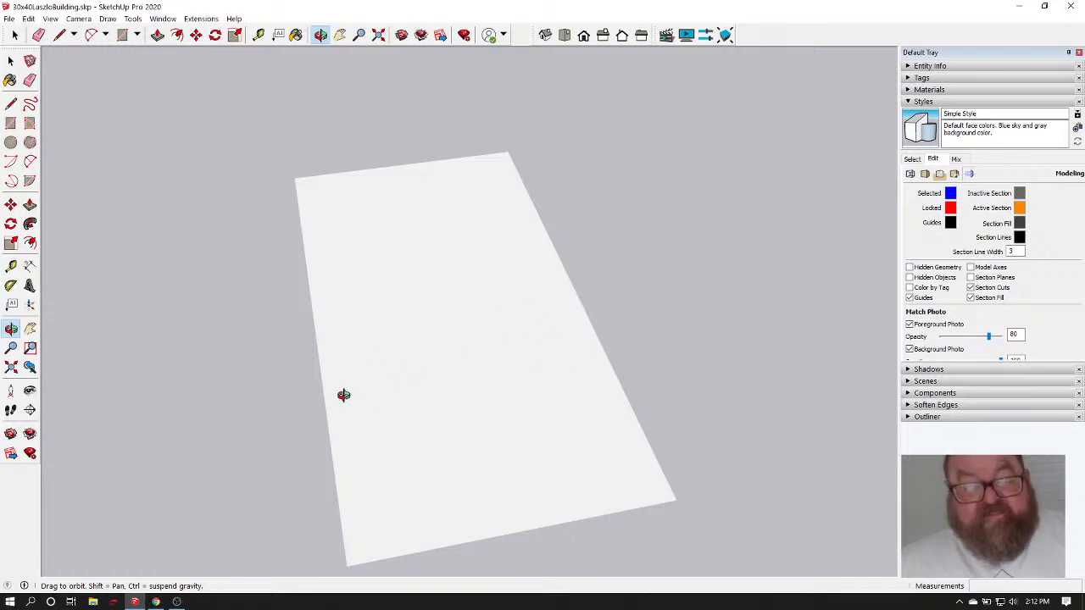
drag(448, 428, 467, 395)
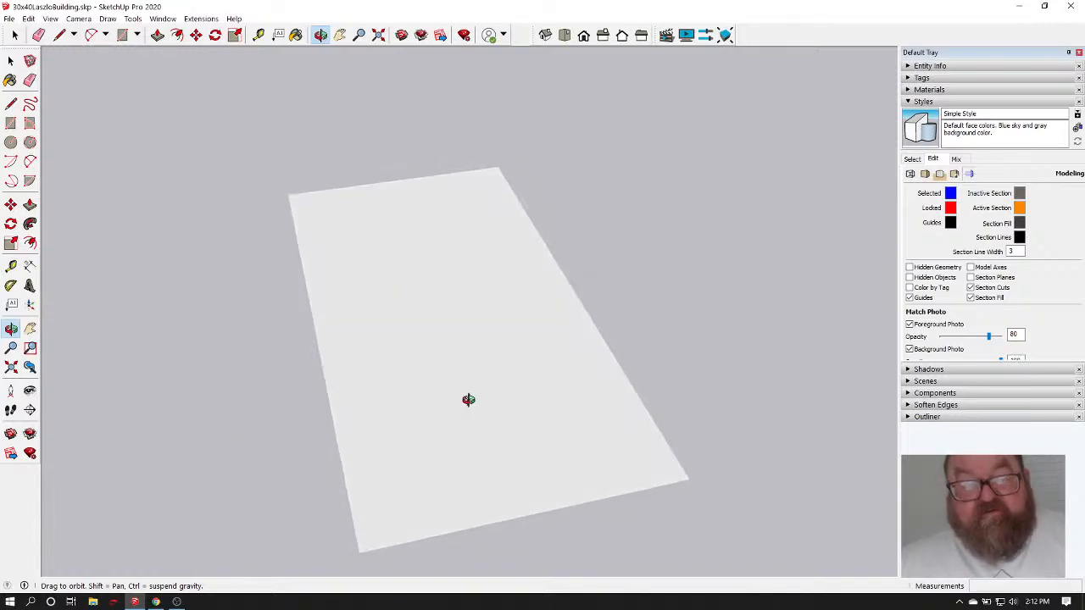
Switch to YouTube Studio and post "I am working but I will check comments also." in the live chat
click(139, 602)
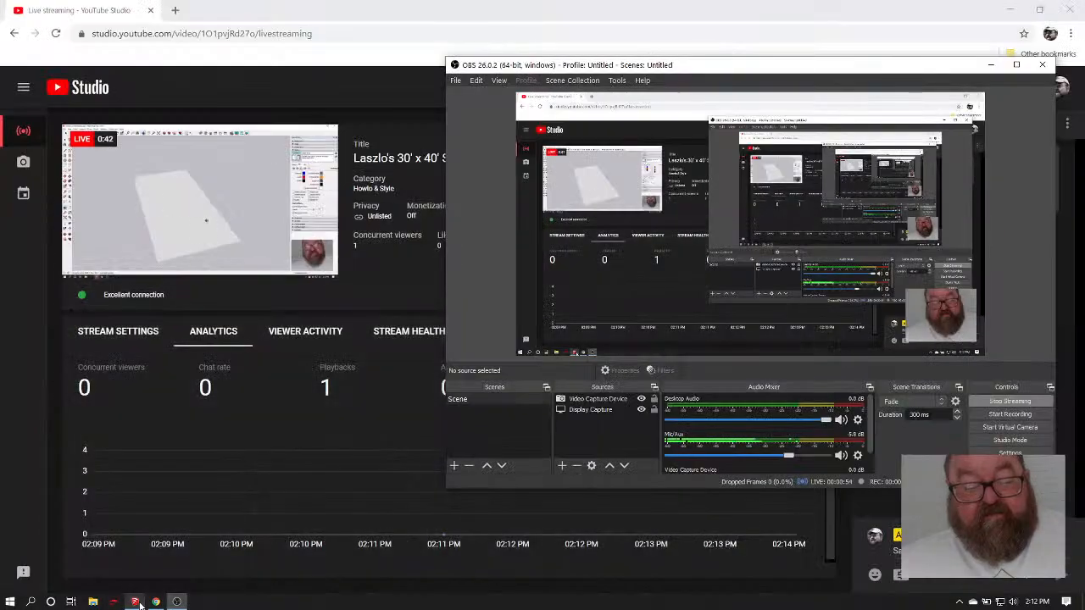
click(156, 602)
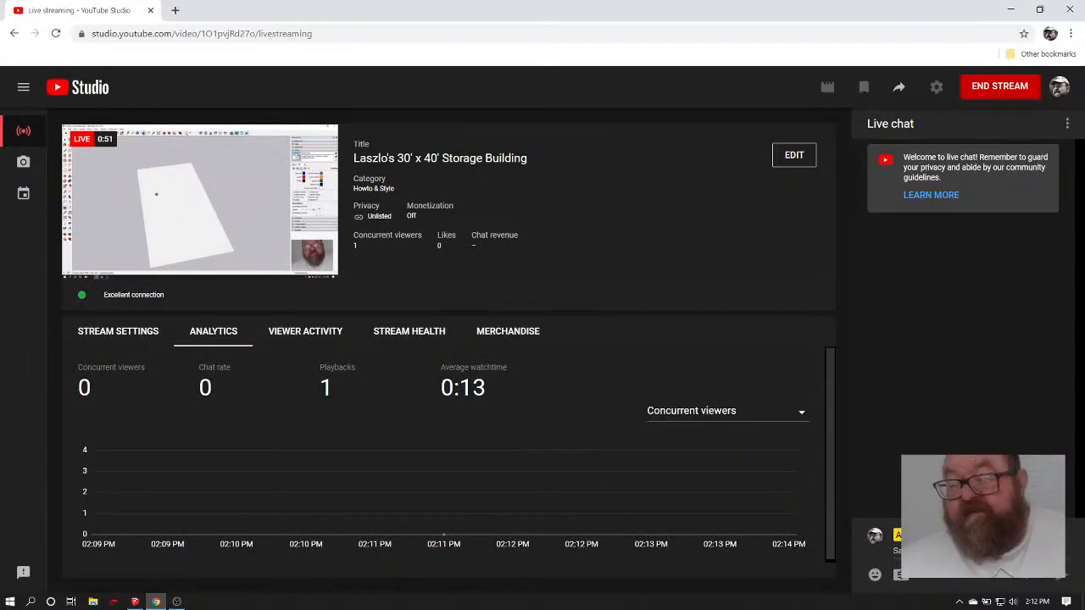
click(951, 550)
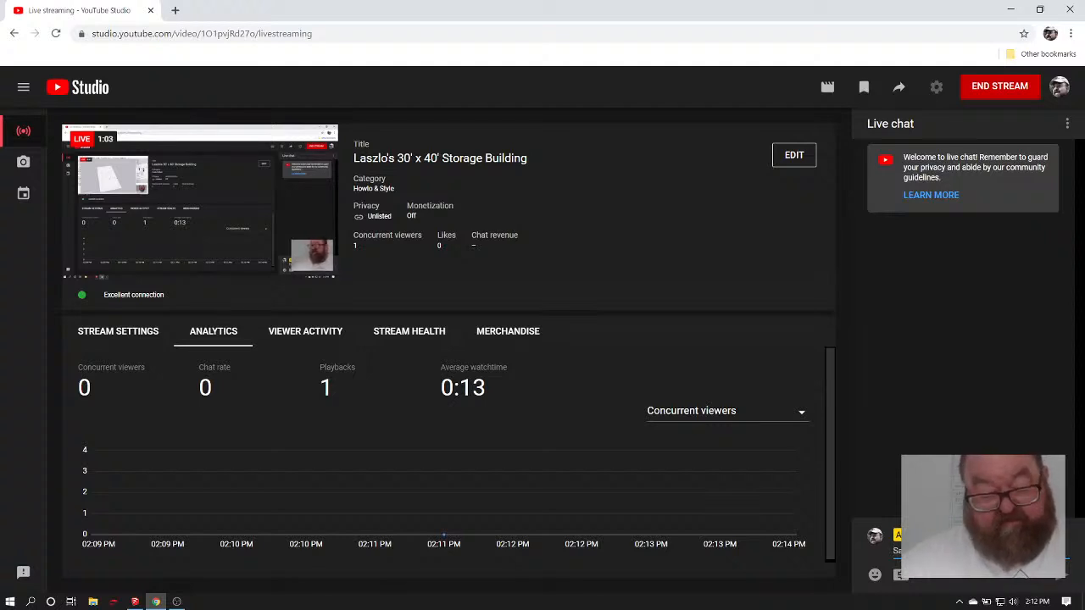
text(a)
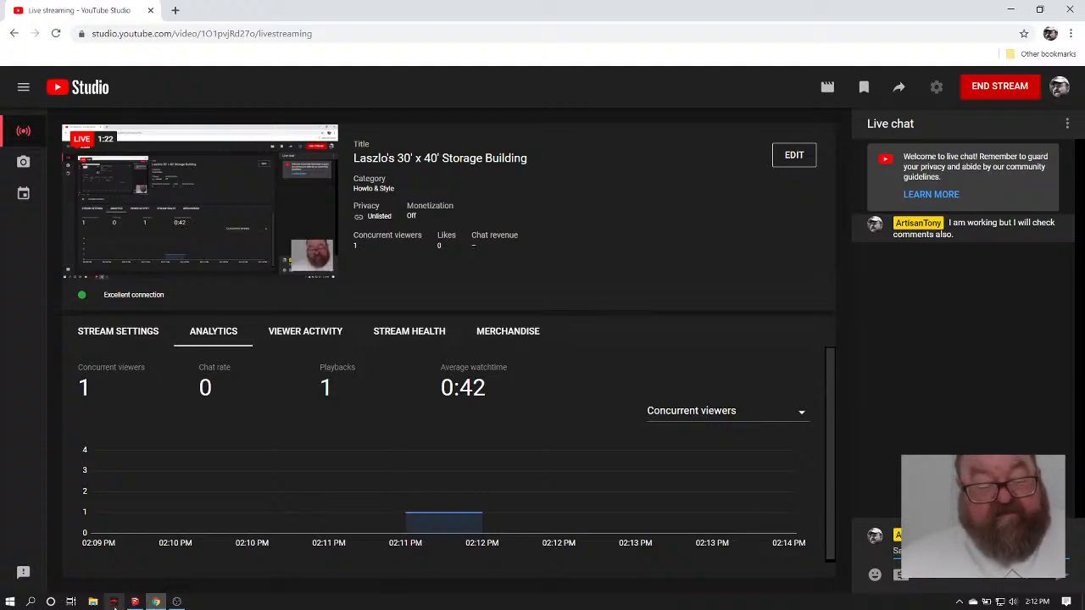
Switch to SketchUp and start a Medeek stemwall foundation with Post and Beam interior bearing and a Rectangle outline
click(113, 603)
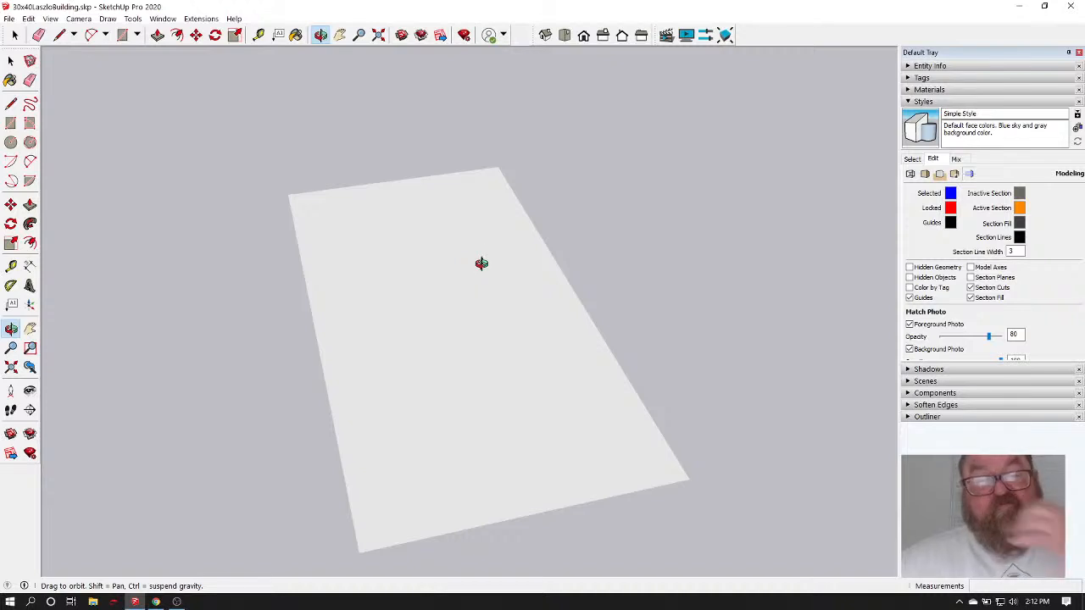
mouse_move(477, 257)
mouse_down()
mouse_move(479, 279)
mouse_move(479, 153)
mouse_move(456, 111)
mouse_move(488, 243)
mouse_move(462, 259)
mouse_move(492, 345)
mouse_move(455, 361)
mouse_move(458, 393)
mouse_move(460, 330)
mouse_up()
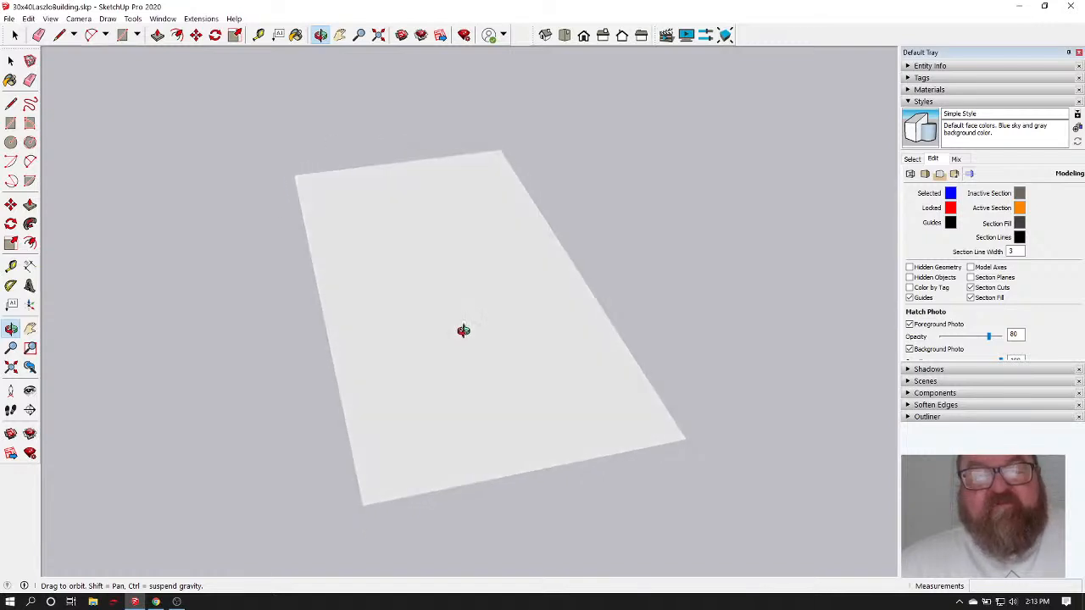
click(201, 19)
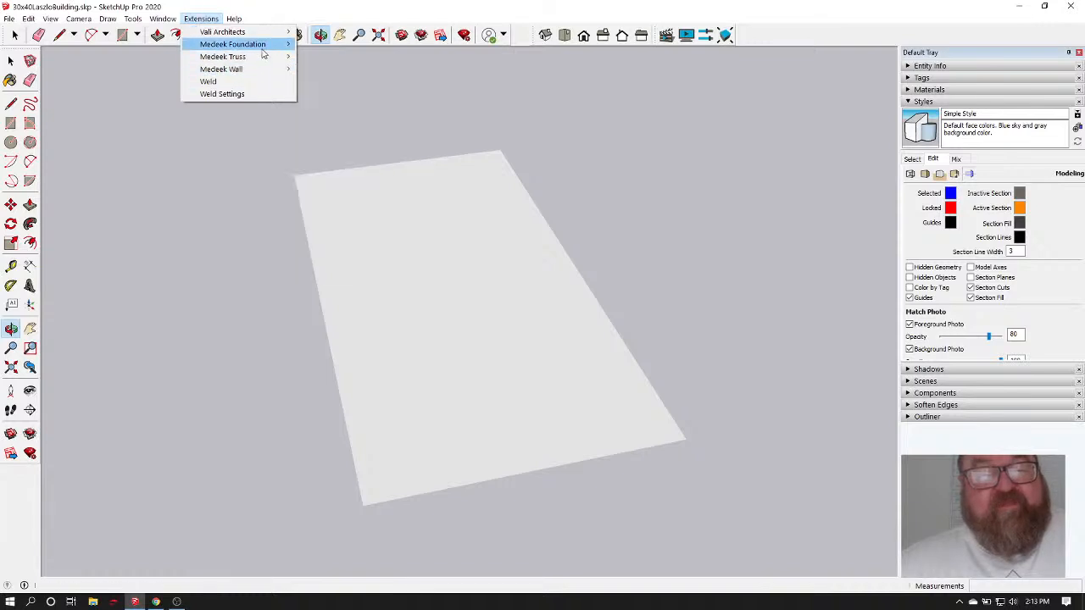
mouse_move(259, 49)
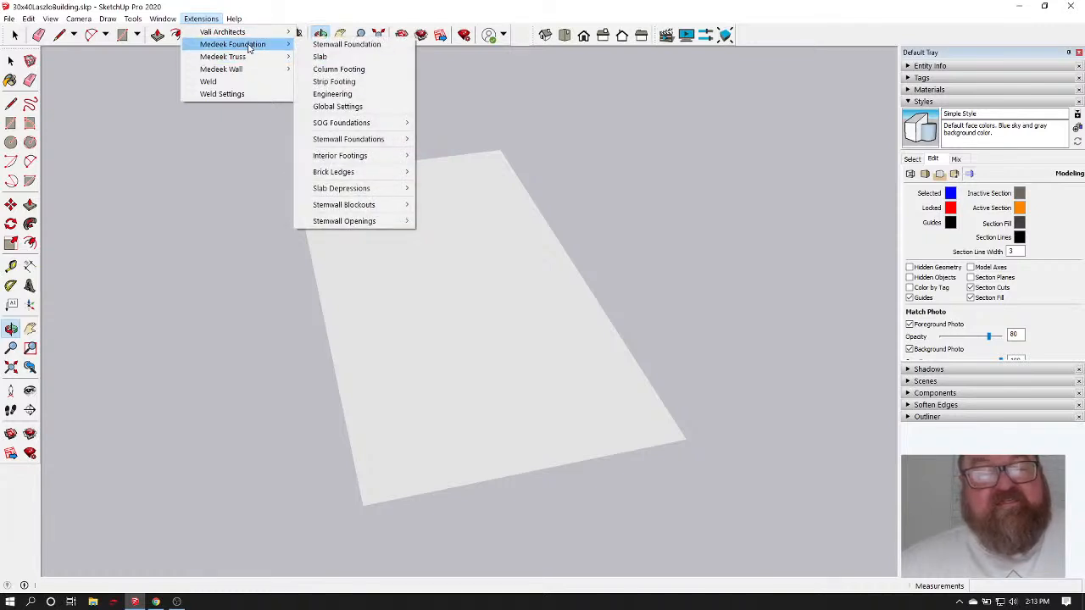
click(371, 46)
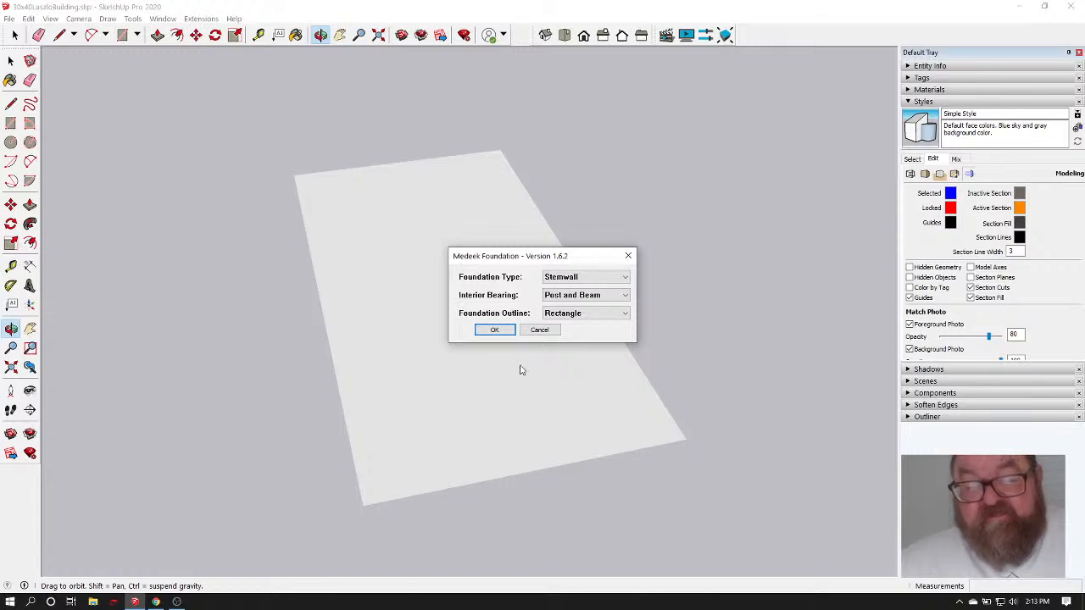
click(492, 335)
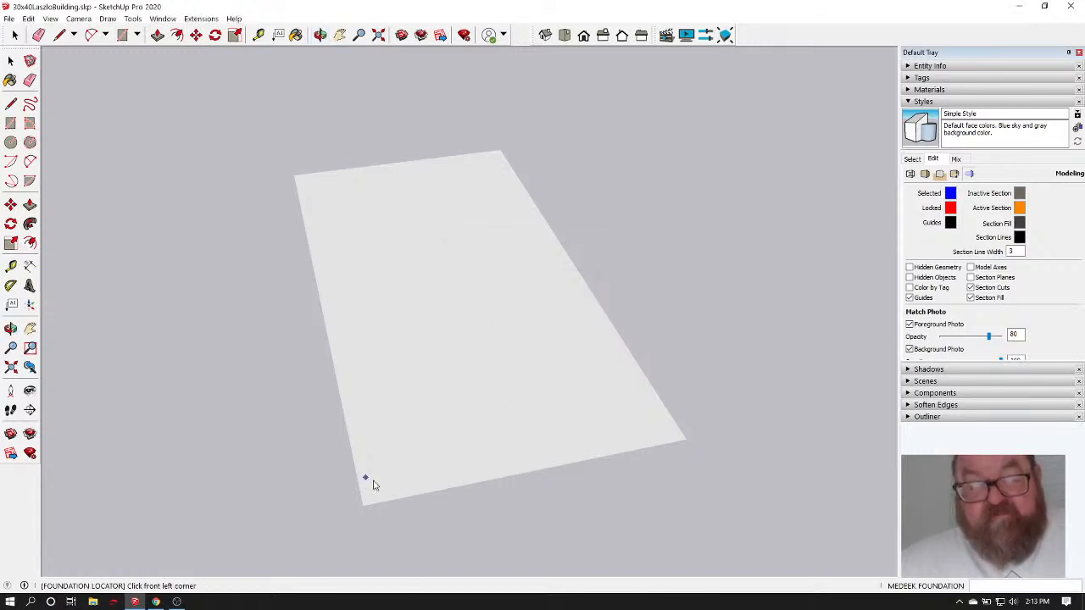
Place the rectangular foundation outline on the ground plane, 30 ft wide and 60 ft long
click(405, 425)
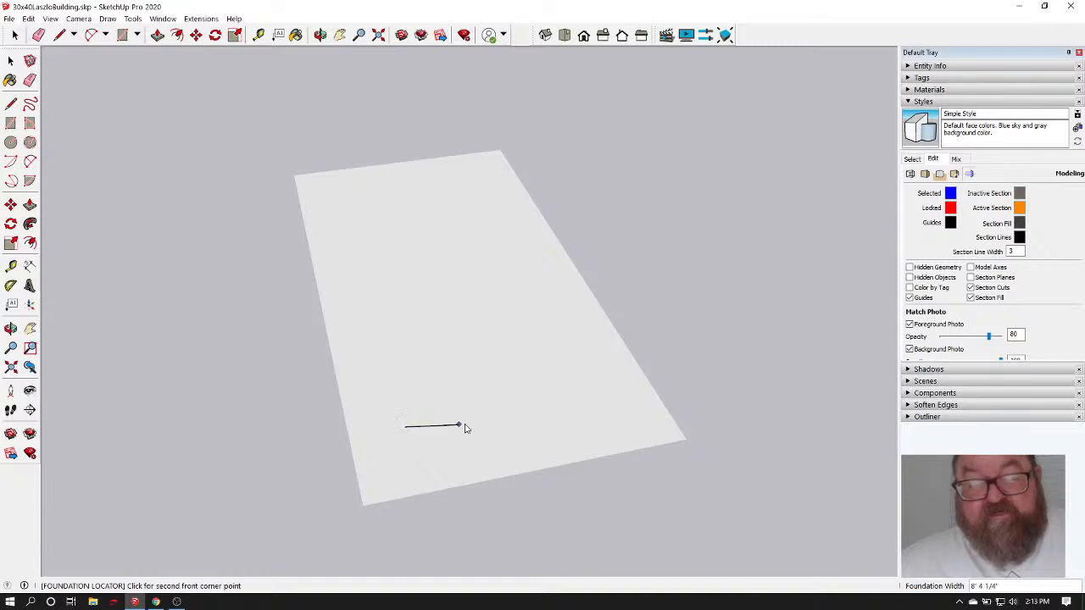
click(584, 396)
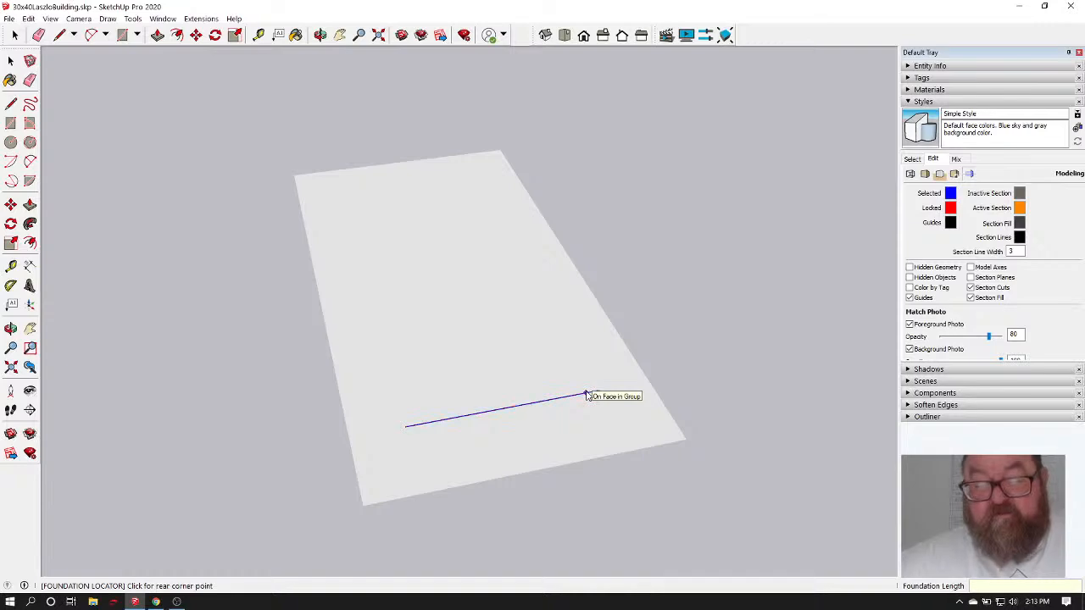
click(485, 183)
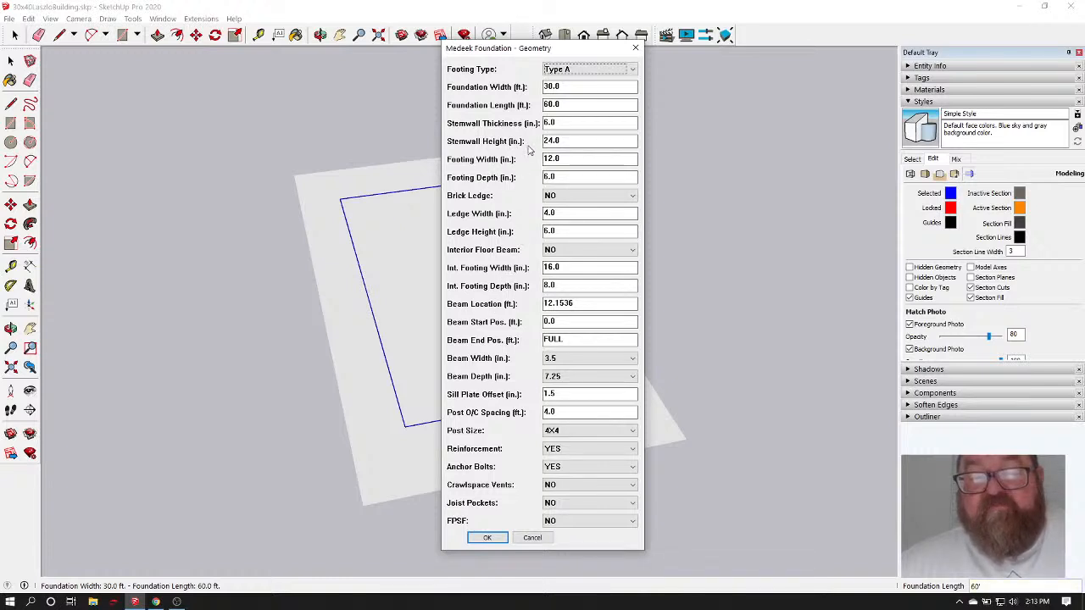
Set the stemwall thickness to 8 in. and accept the remaining foundation geometry and the default rebar settings
double_click(562, 123)
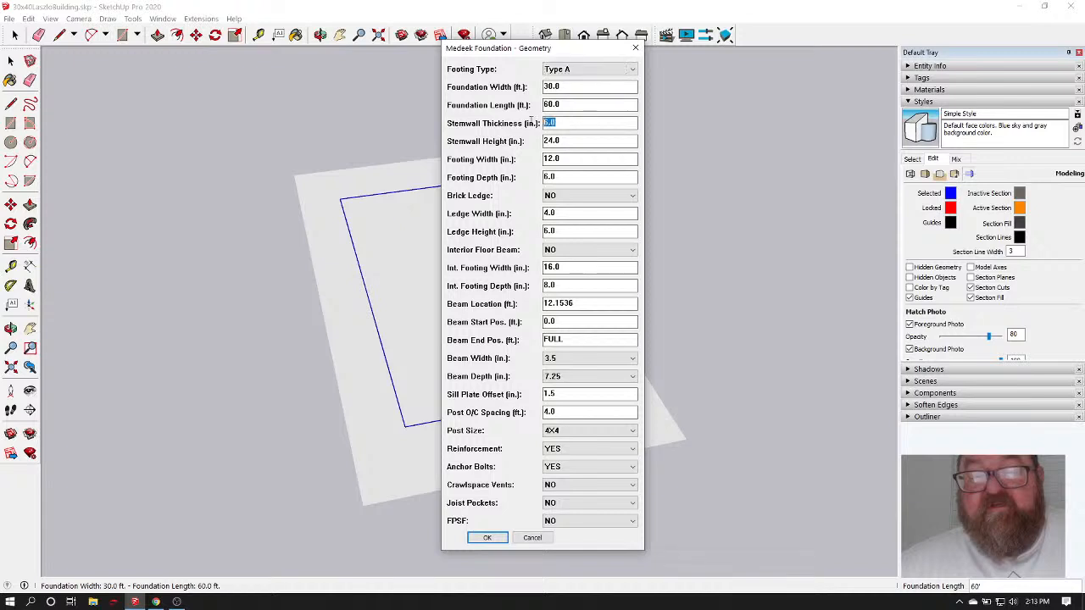
text(8)
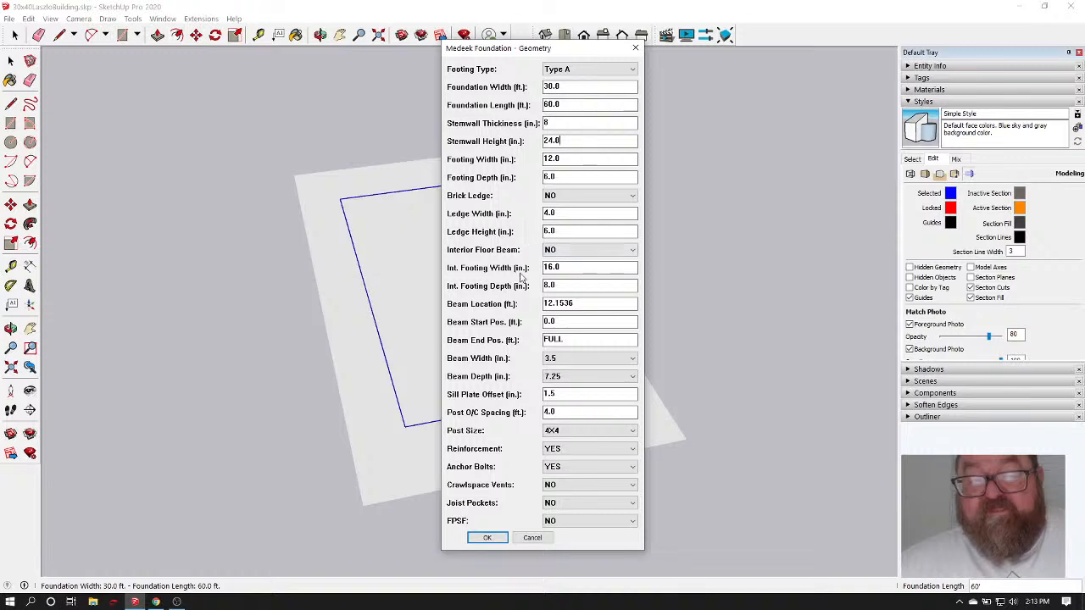
click(487, 539)
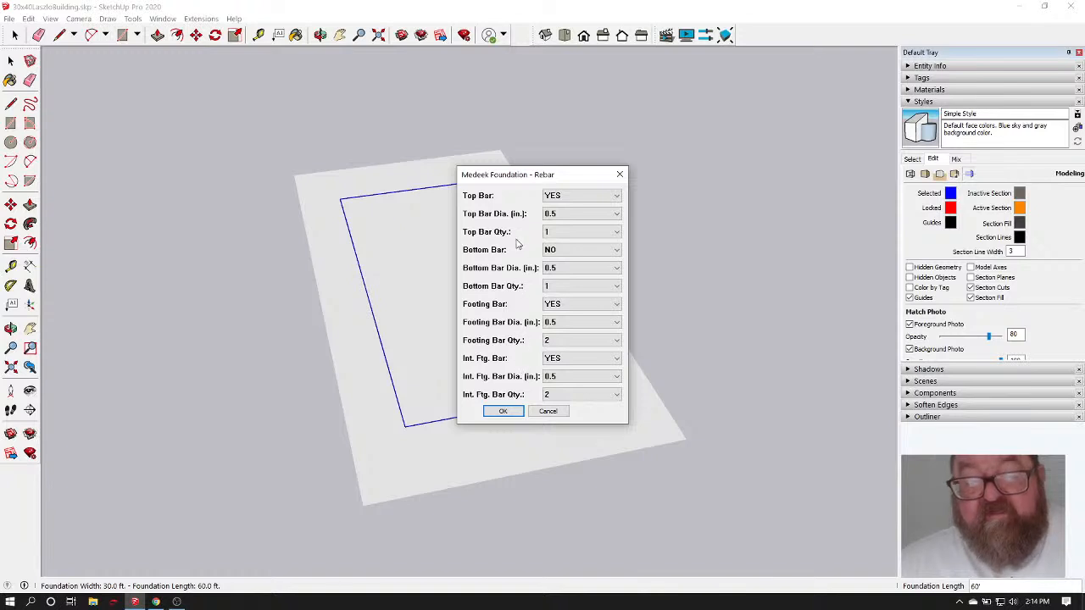
click(503, 411)
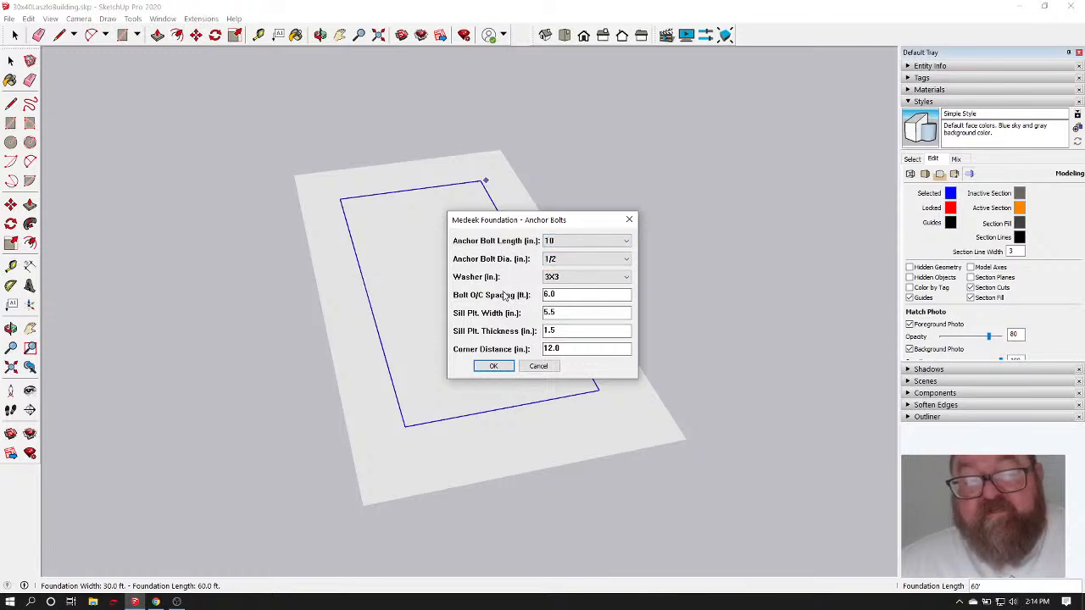
Configure the anchor bolts with 2X2 washers and 4 ft on-center spacing, and generate the foundation
click(624, 280)
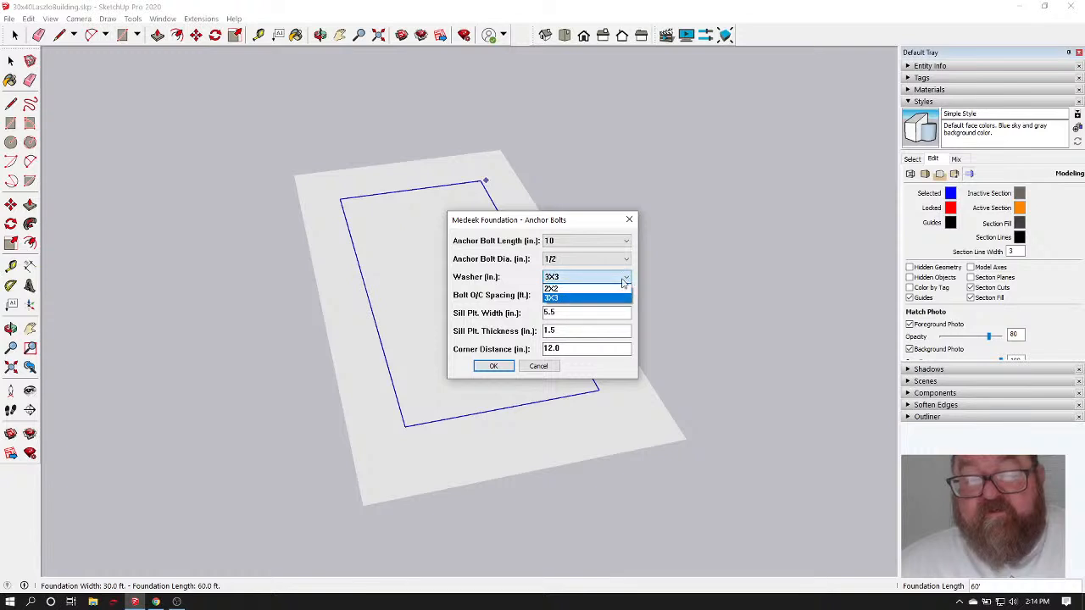
click(610, 289)
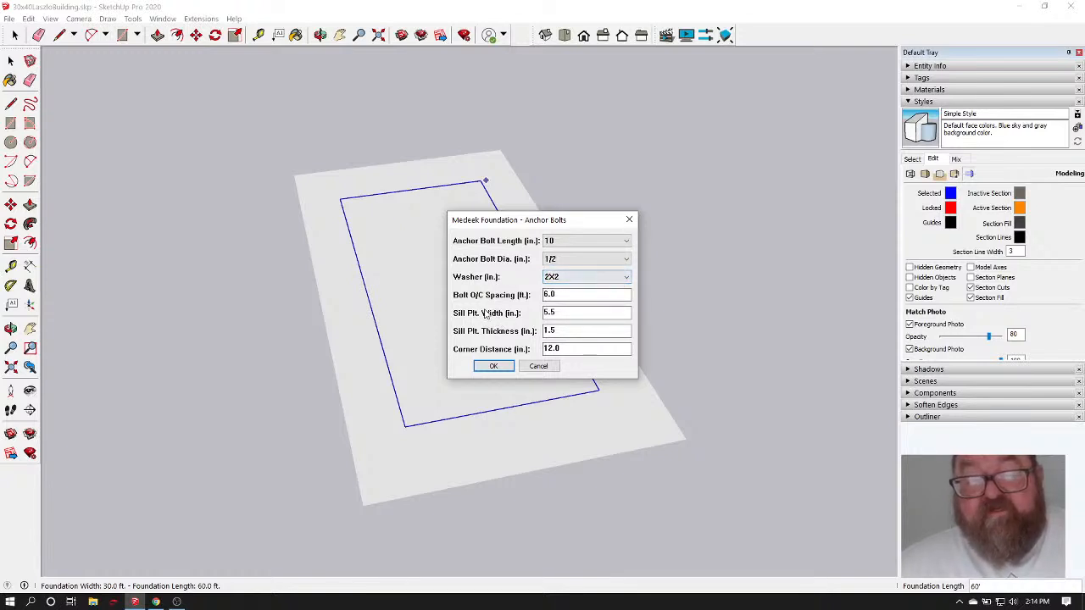
double_click(559, 294)
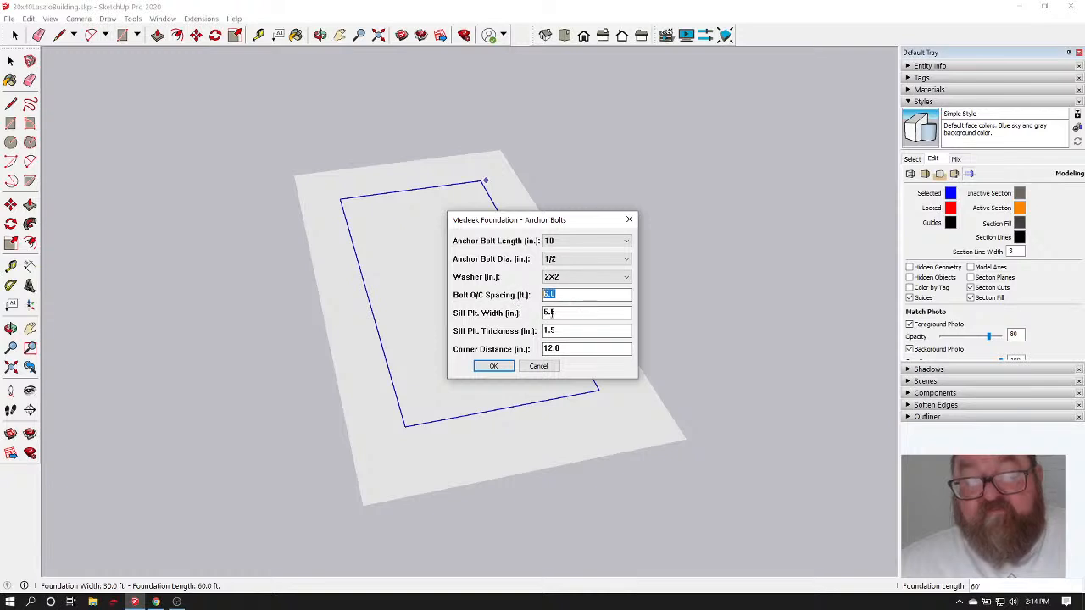
text(4)
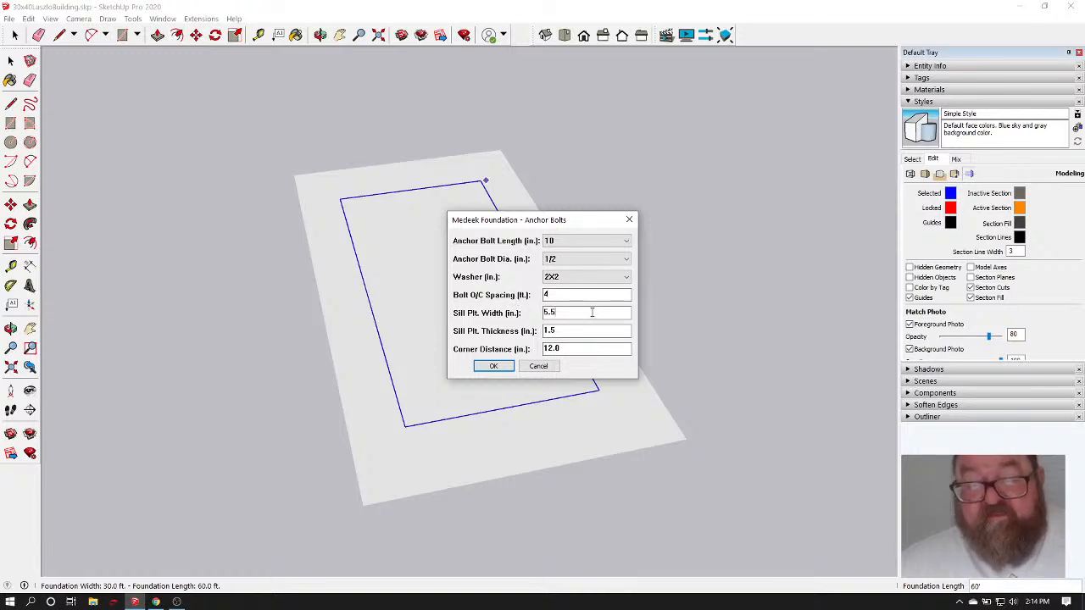
click(492, 367)
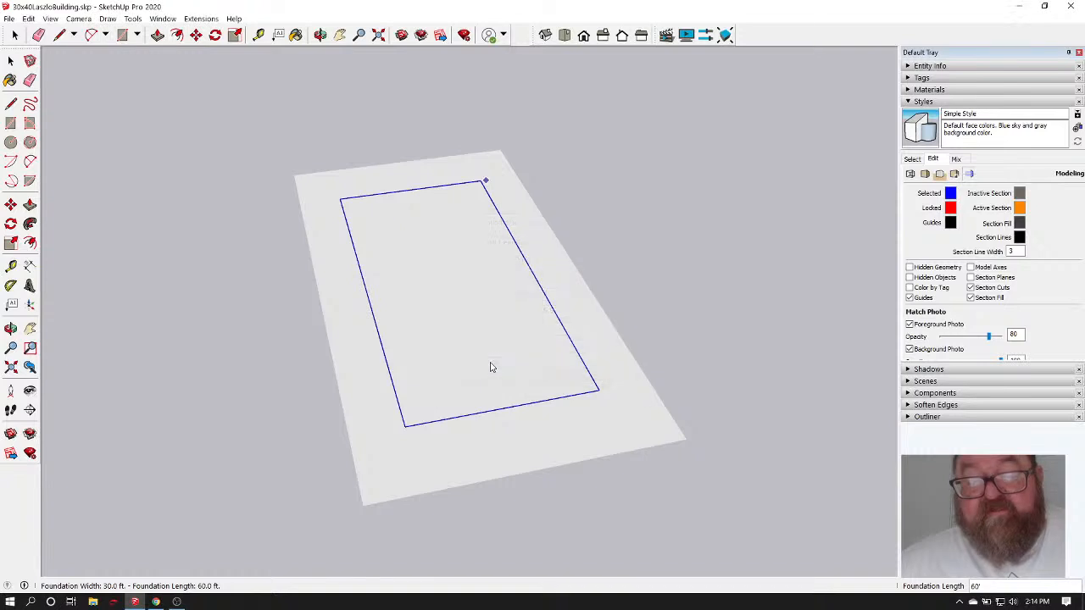
Move the whole stemwall foundation up 8 inches along the blue axis and deselect it
scroll(403, 363, up, 6)
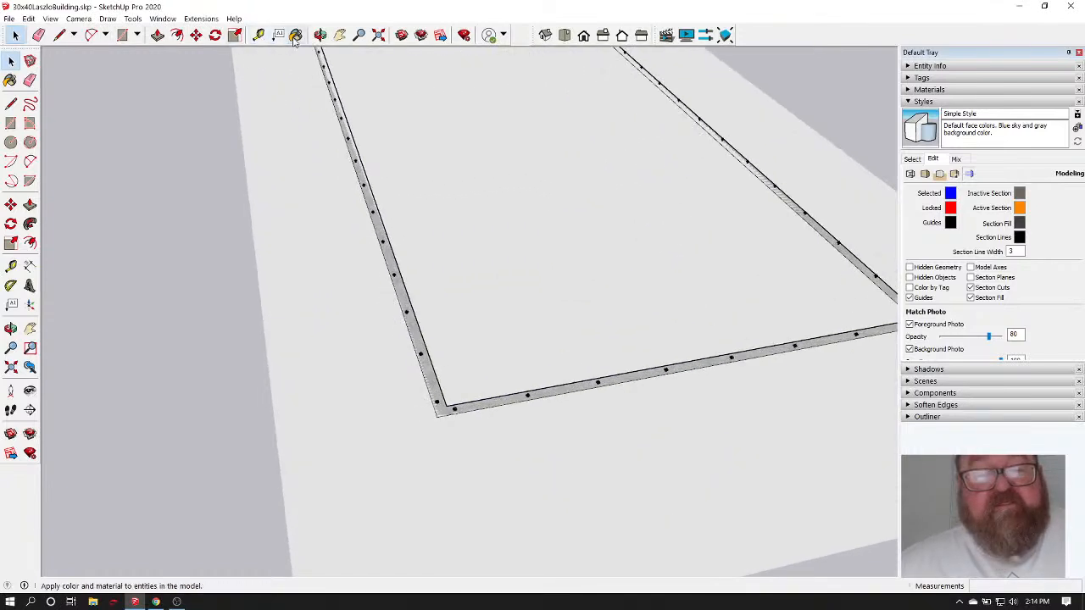
click(16, 35)
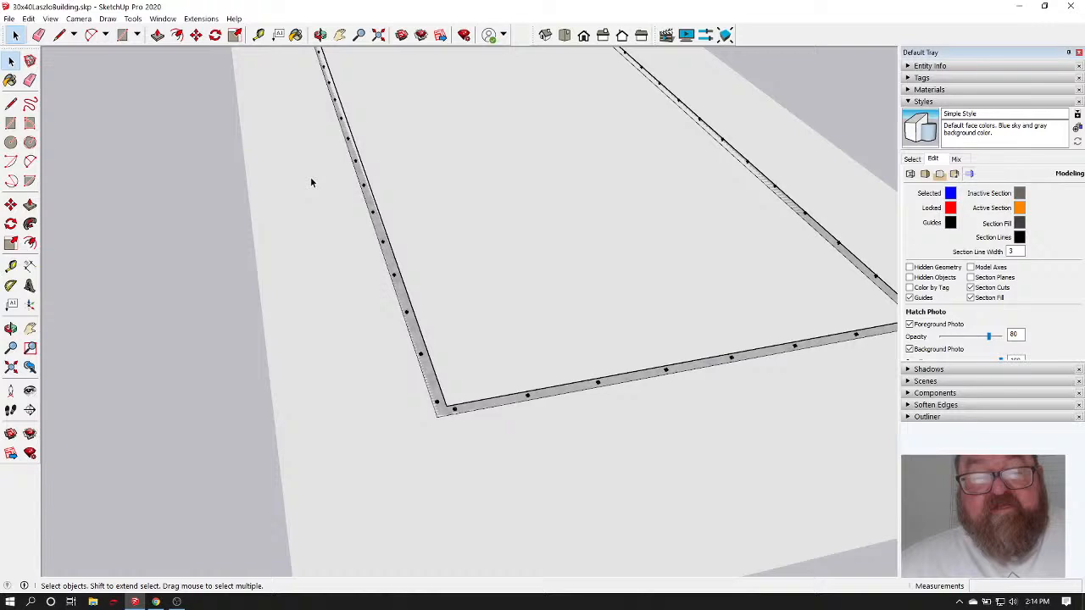
click(367, 196)
scroll(367, 197, down, 4)
key(m)
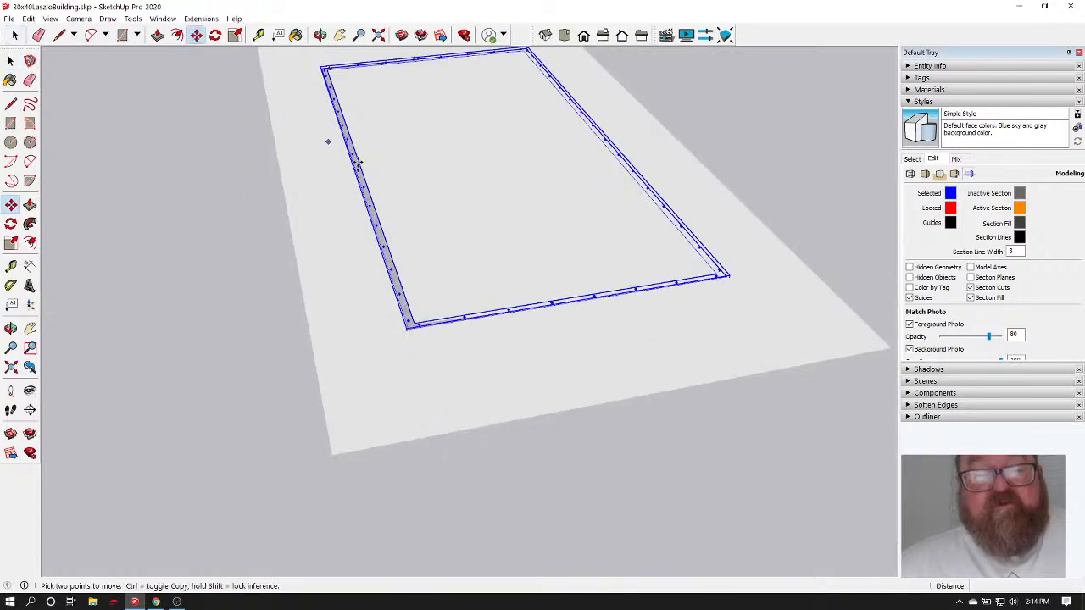
click(412, 186)
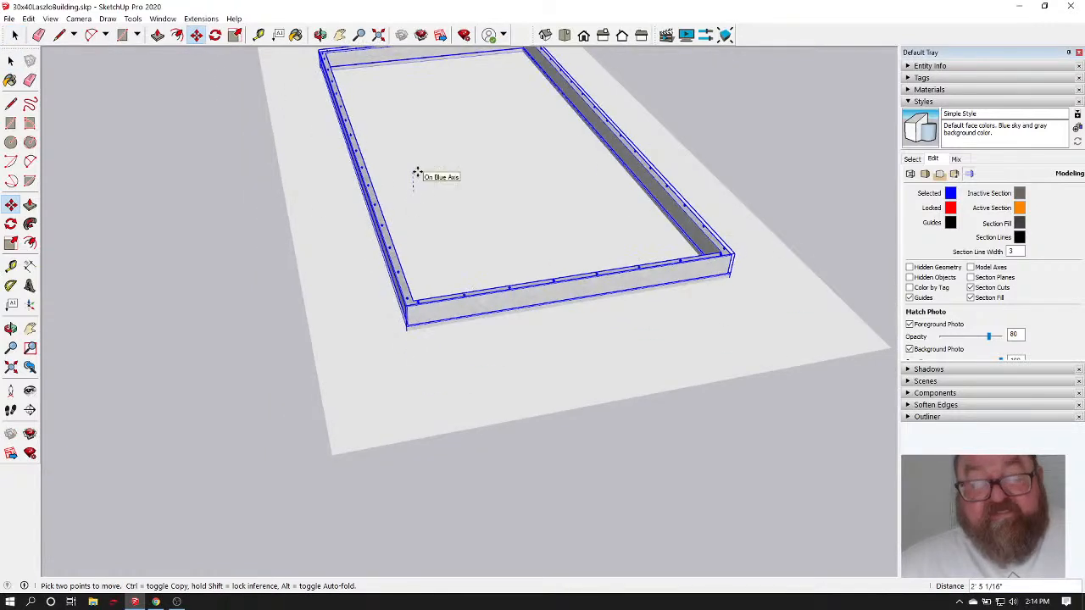
key(Return)
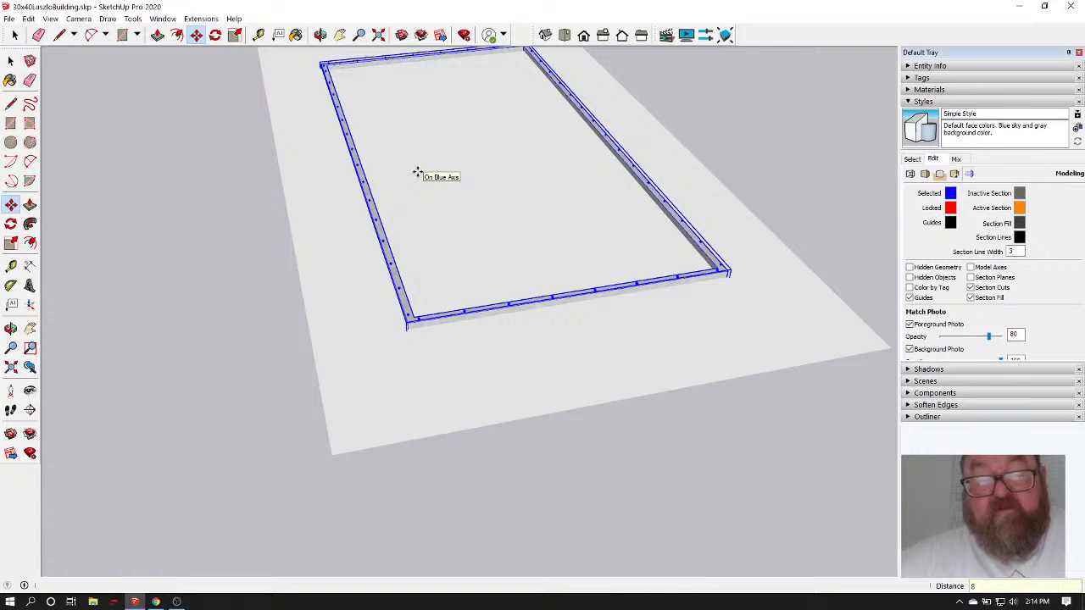
click(14, 34)
click(207, 134)
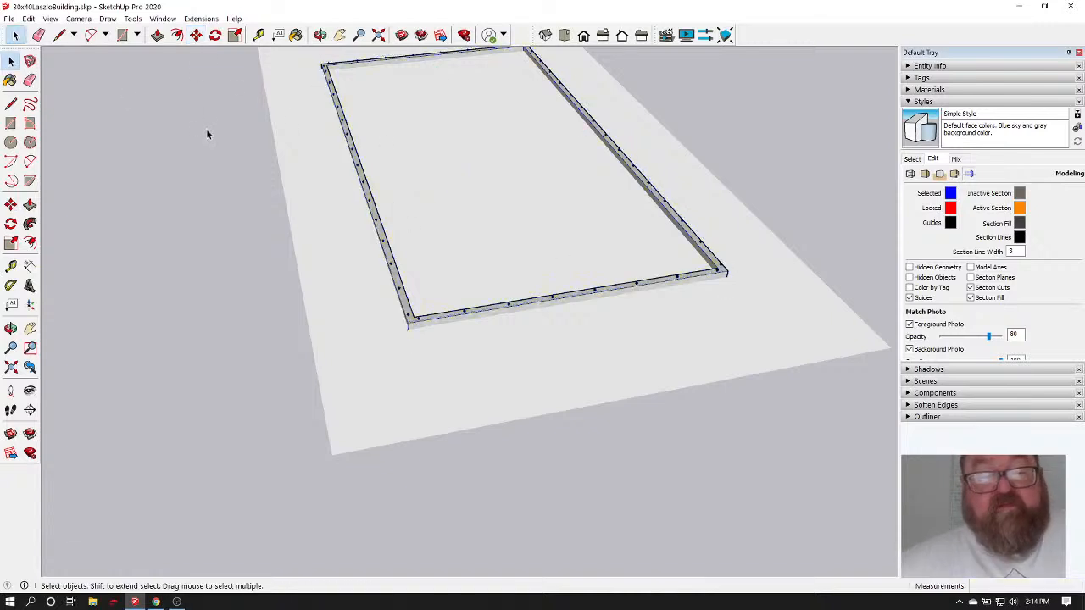
Examine the stemwall and footing at the foundation's front corner, both above and below the ground plane
click(319, 34)
drag(395, 262, 439, 108)
scroll(432, 200, up, 8)
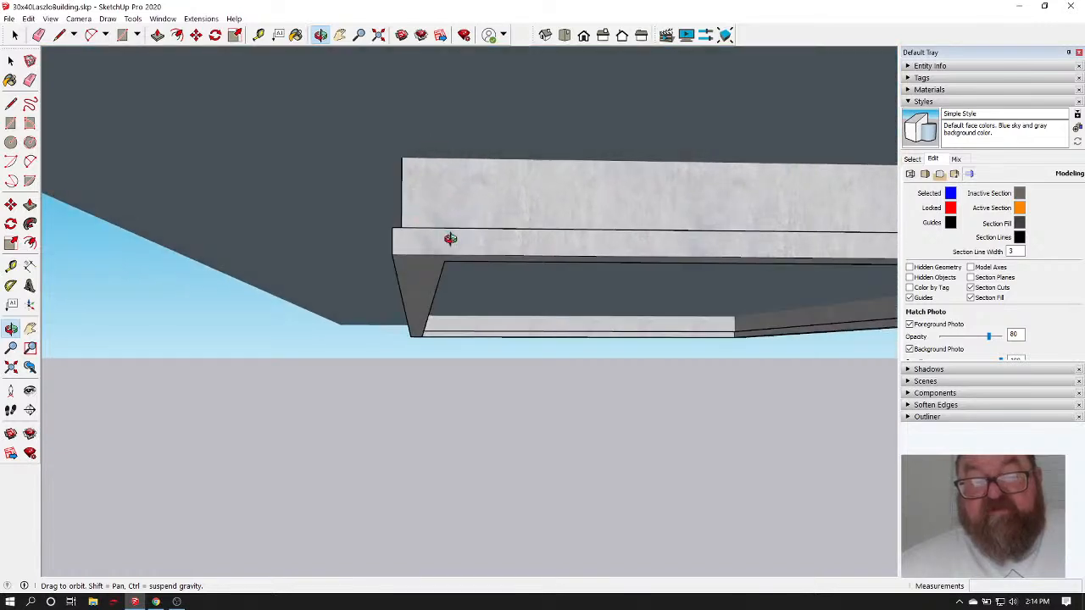
mouse_move(450, 238)
mouse_down()
mouse_move(435, 148)
mouse_move(427, 213)
mouse_move(516, 262)
mouse_move(672, 262)
mouse_move(528, 314)
mouse_move(455, 236)
mouse_up()
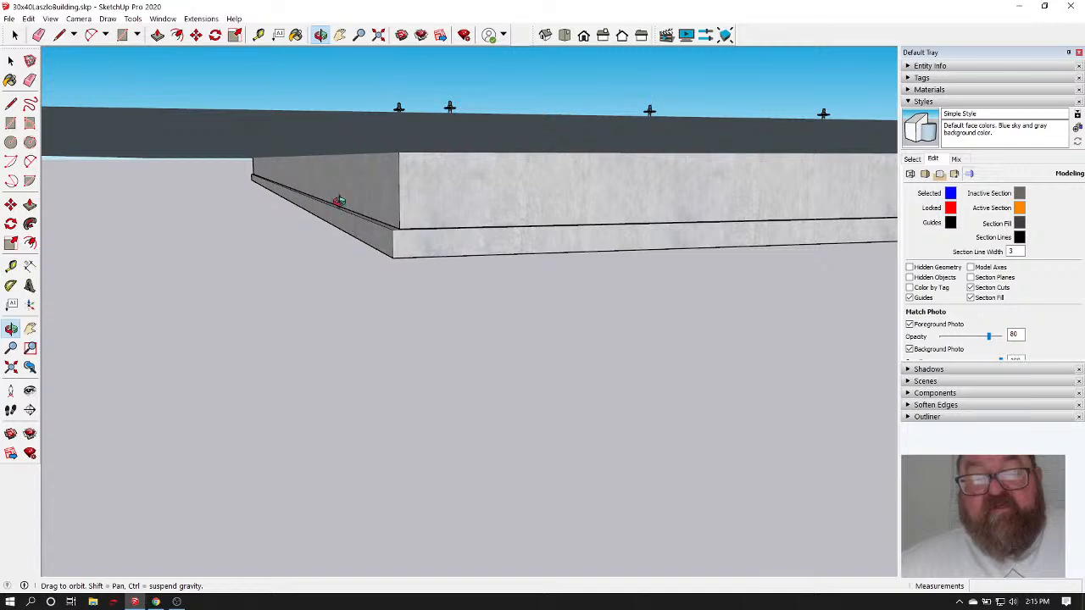
drag(425, 191, 495, 316)
drag(393, 261, 465, 271)
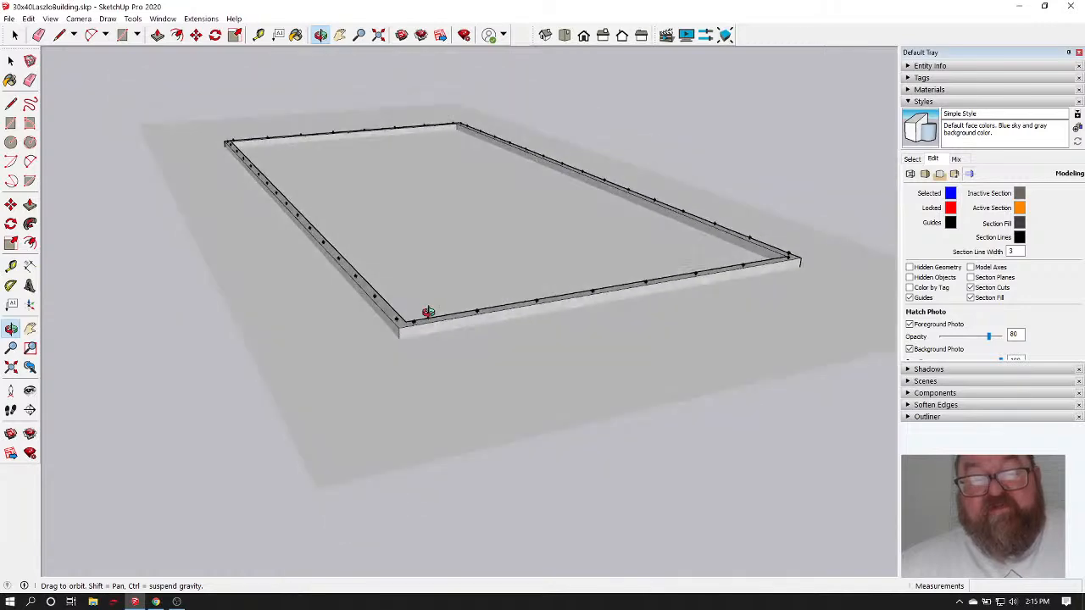
drag(427, 312, 441, 259)
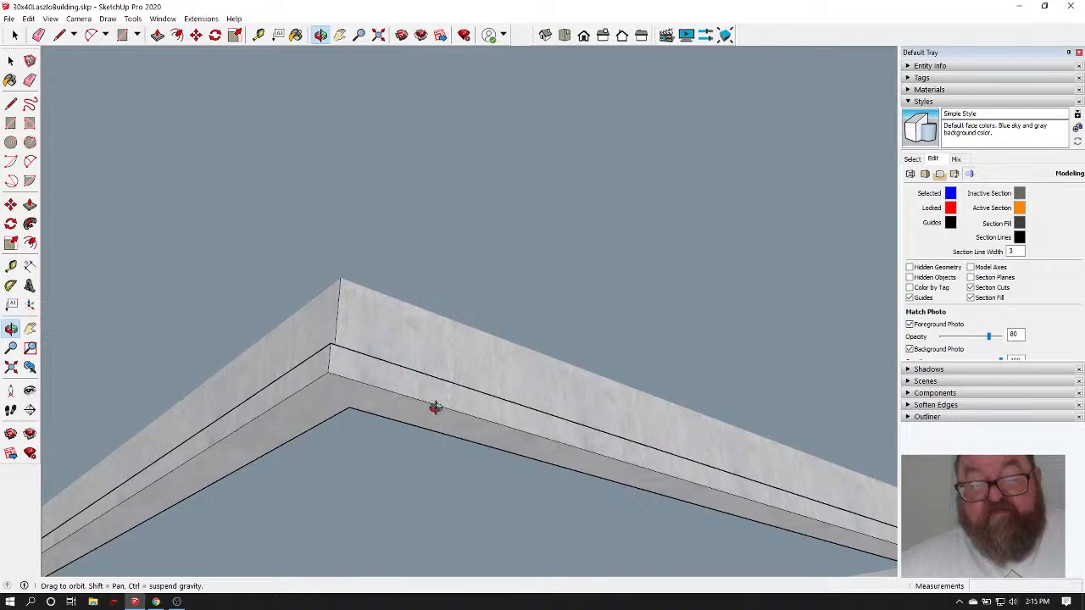
drag(435, 408, 344, 276)
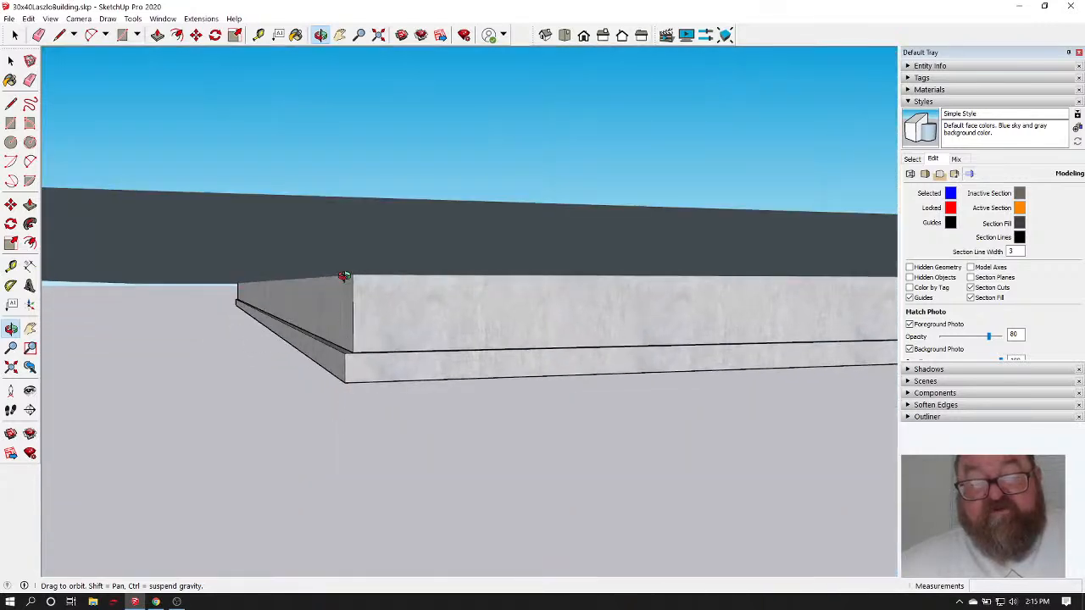
drag(374, 315, 371, 374)
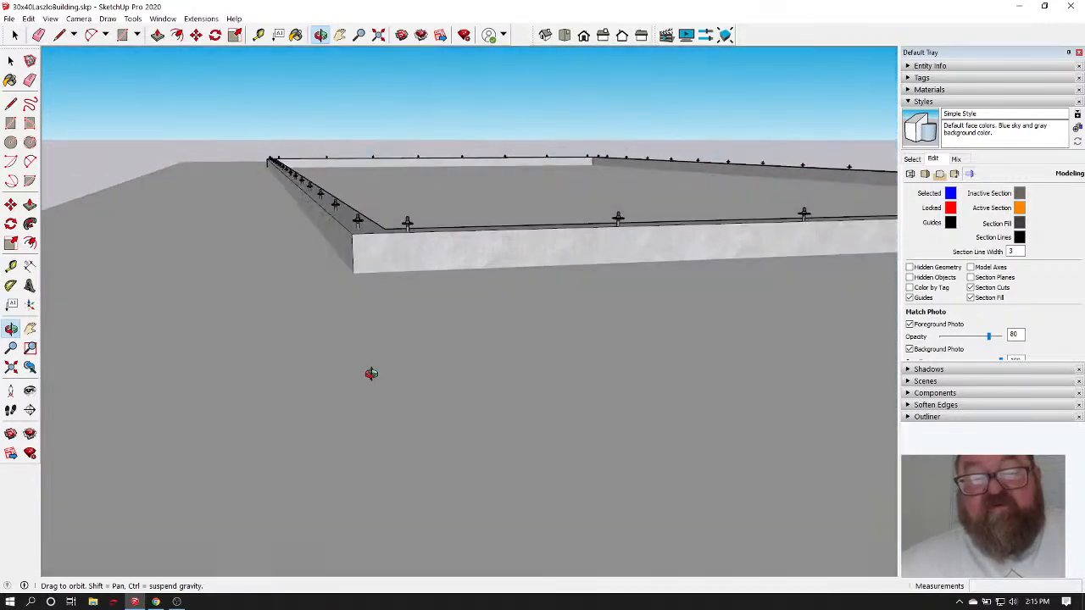
drag(353, 238, 506, 398)
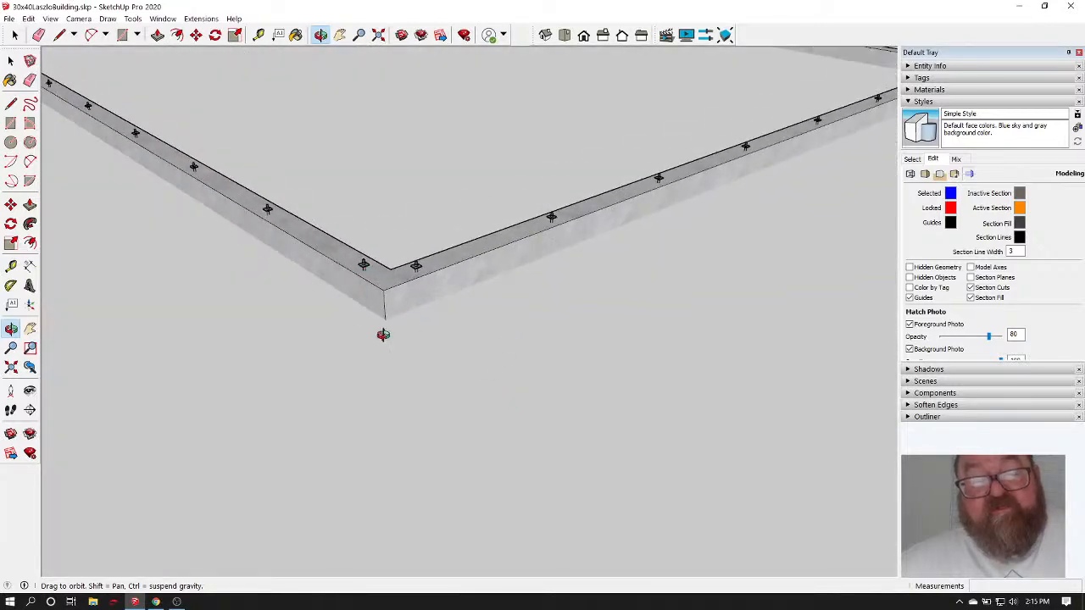
drag(383, 335, 330, 293)
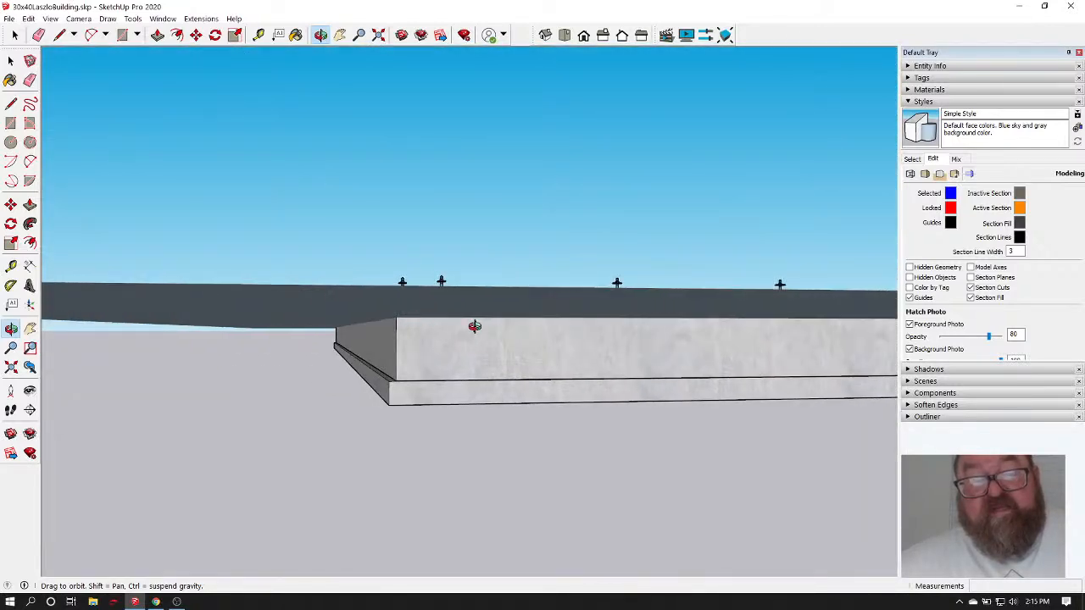
drag(474, 326, 437, 454)
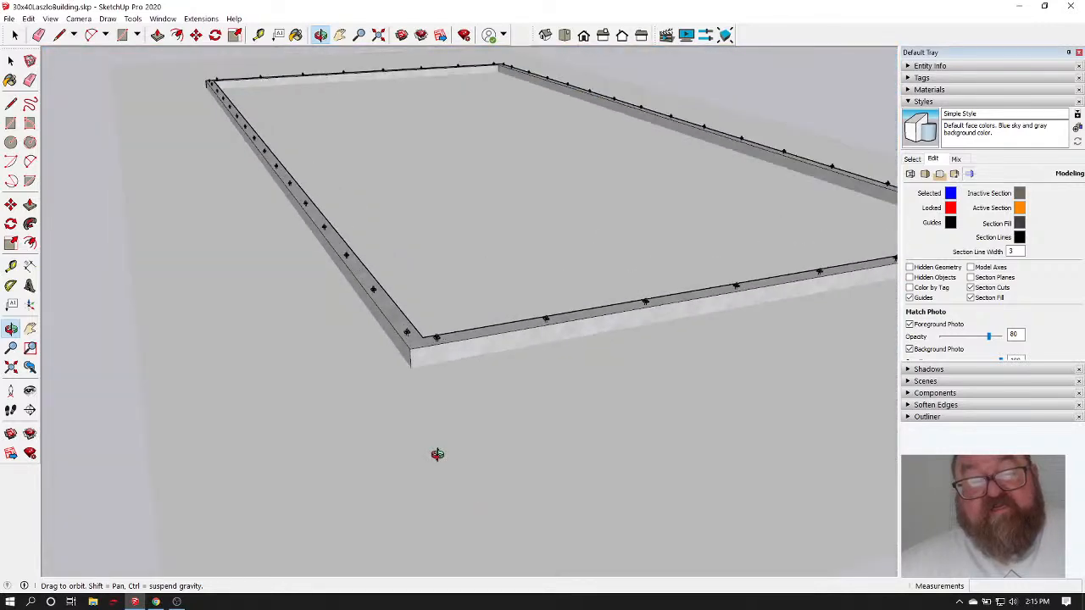
scroll(437, 454, down, 1)
drag(421, 376, 422, 441)
Examine the anchor bolts, nuts and square washers on the stemwall around the foundation corner
scroll(400, 349, up, 6)
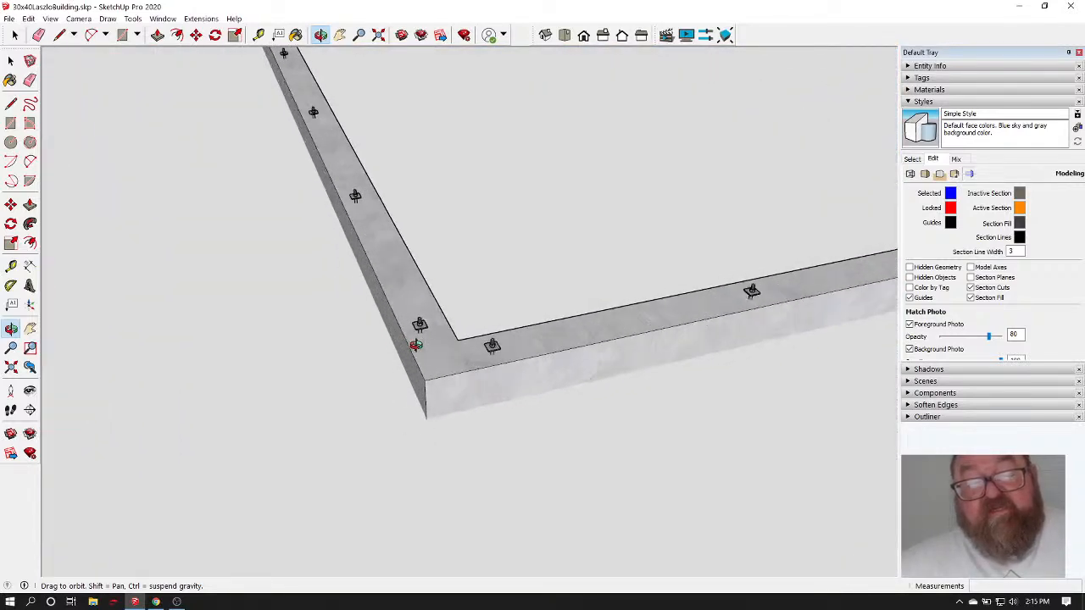
scroll(416, 337, up, 5)
drag(416, 339, 666, 262)
drag(653, 303, 437, 475)
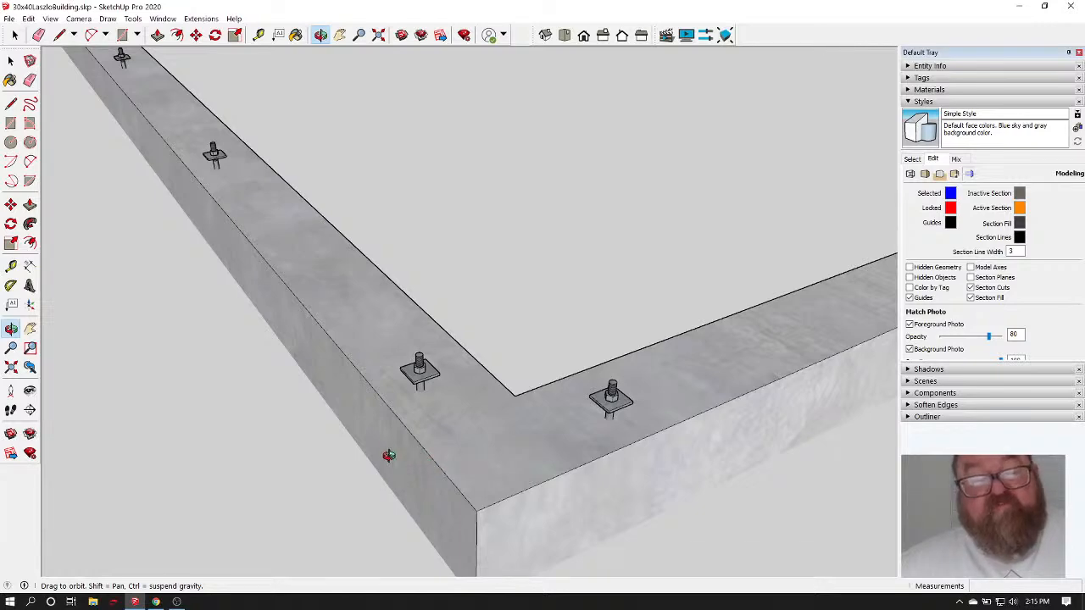
scroll(390, 406, up, 3)
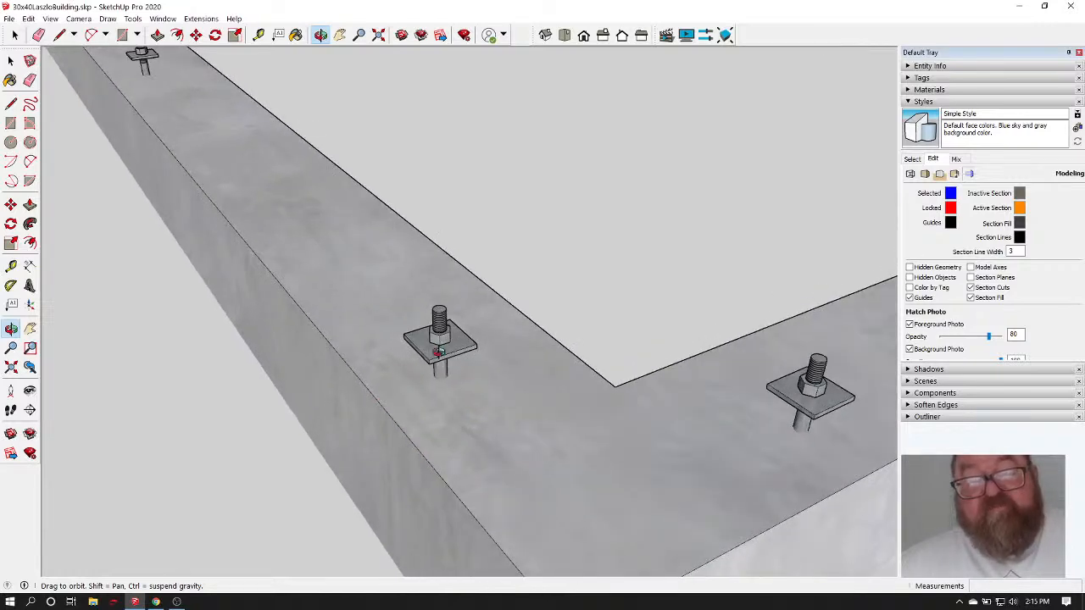
drag(438, 351, 455, 271)
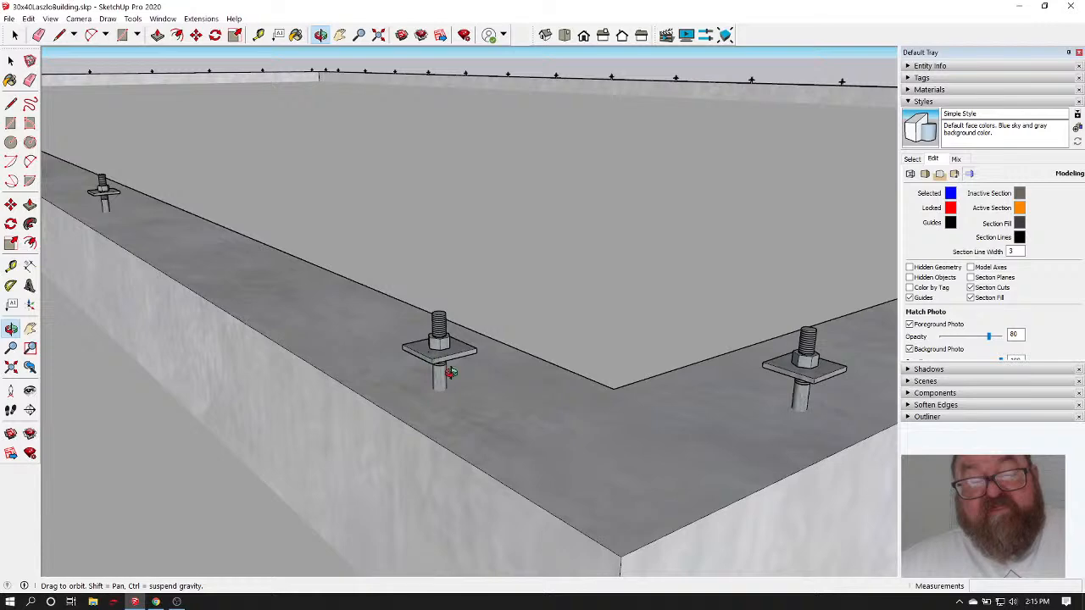
drag(435, 387, 436, 451)
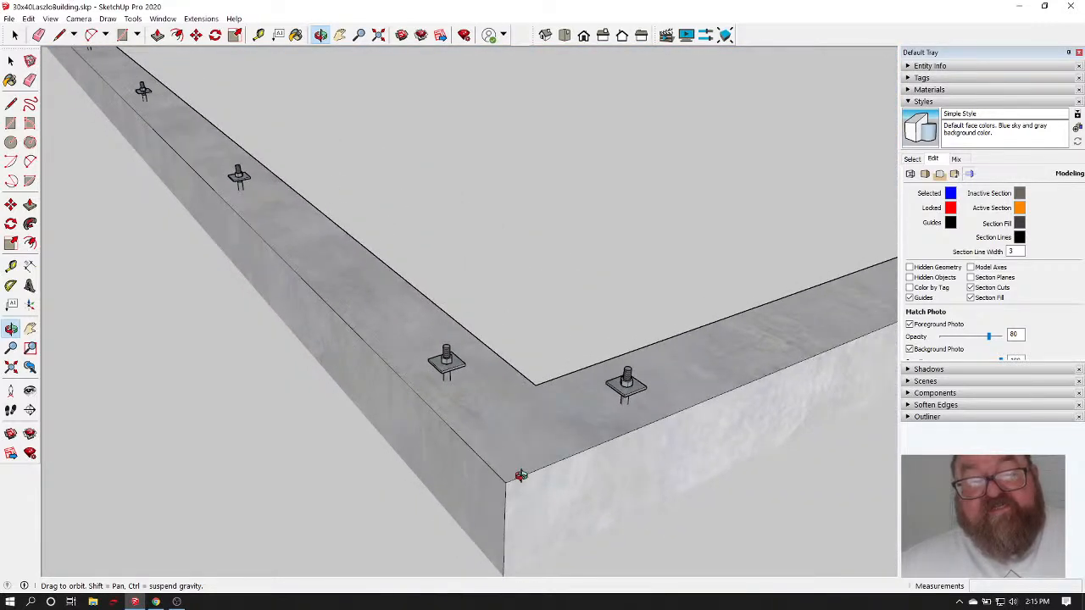
scroll(520, 474, down, 10)
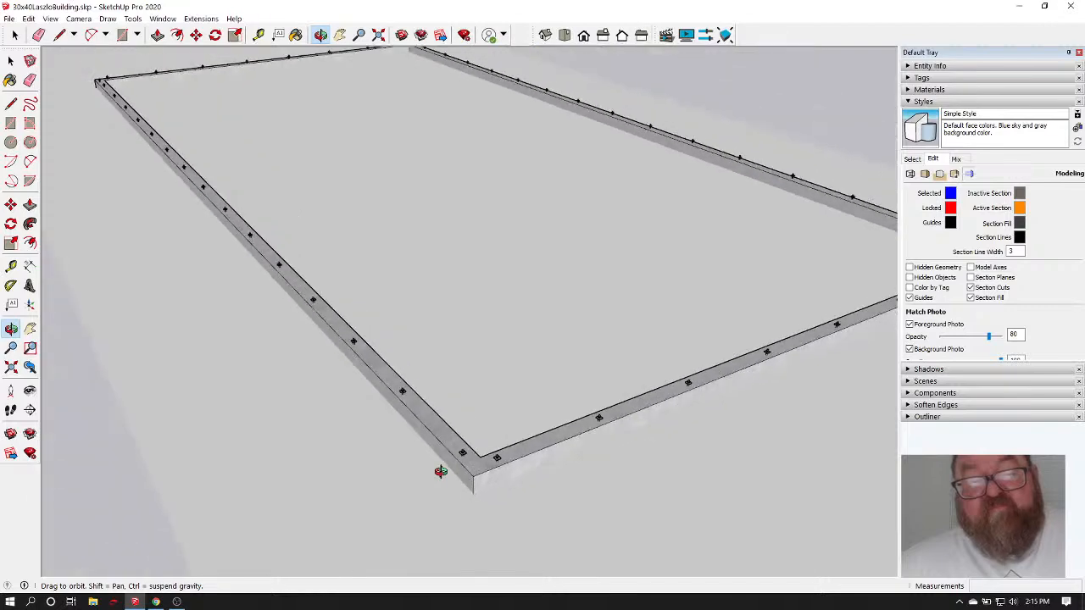
scroll(441, 472, down, 3)
drag(438, 467, 489, 465)
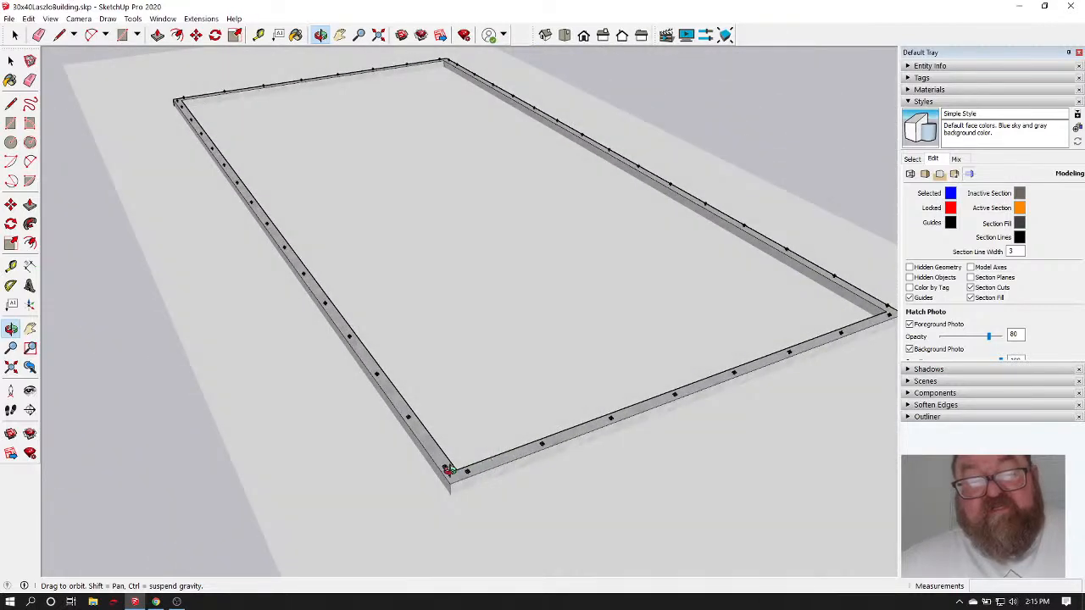
Examine the row of anchor bolts along the long side of the stemwall, from the overall layout to a single bolt
scroll(383, 392, up, 3)
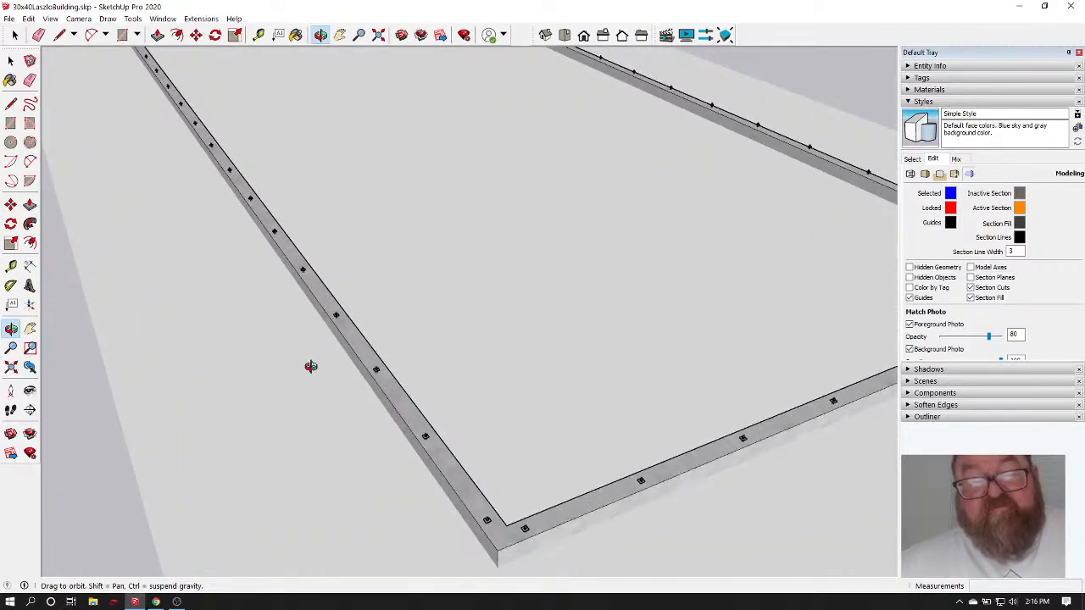
scroll(390, 385, down, 4)
scroll(407, 397, up, 2)
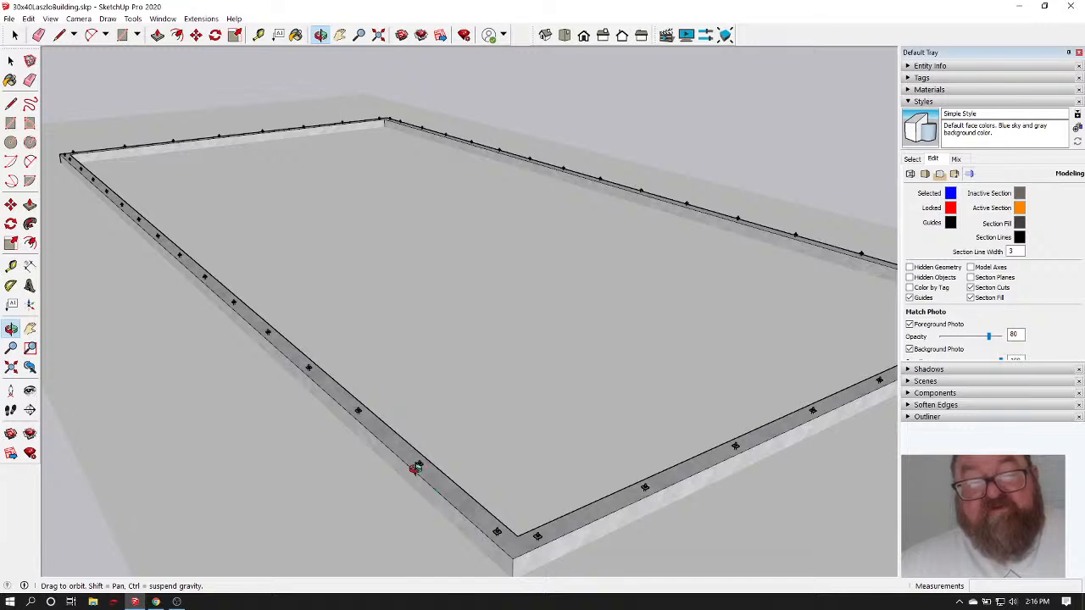
drag(397, 469, 379, 474)
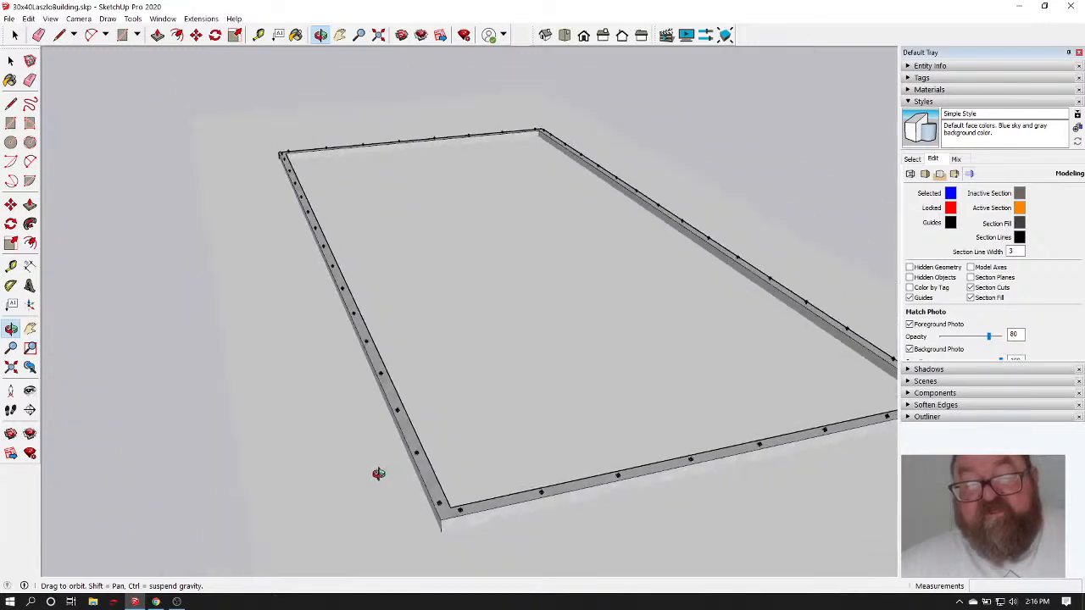
drag(405, 430, 368, 443)
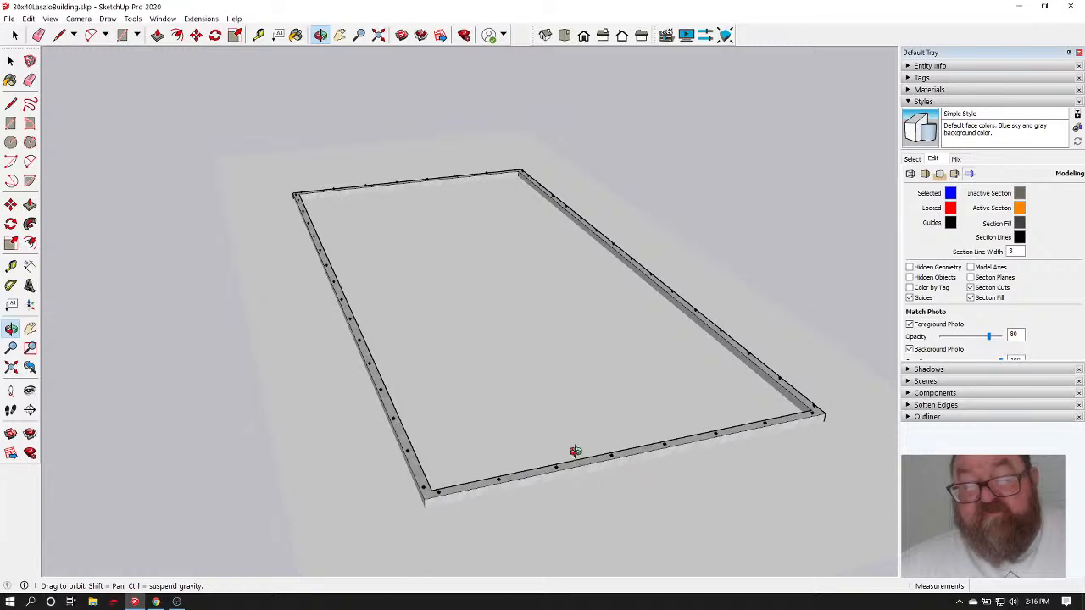
drag(574, 451, 528, 438)
drag(445, 399, 440, 429)
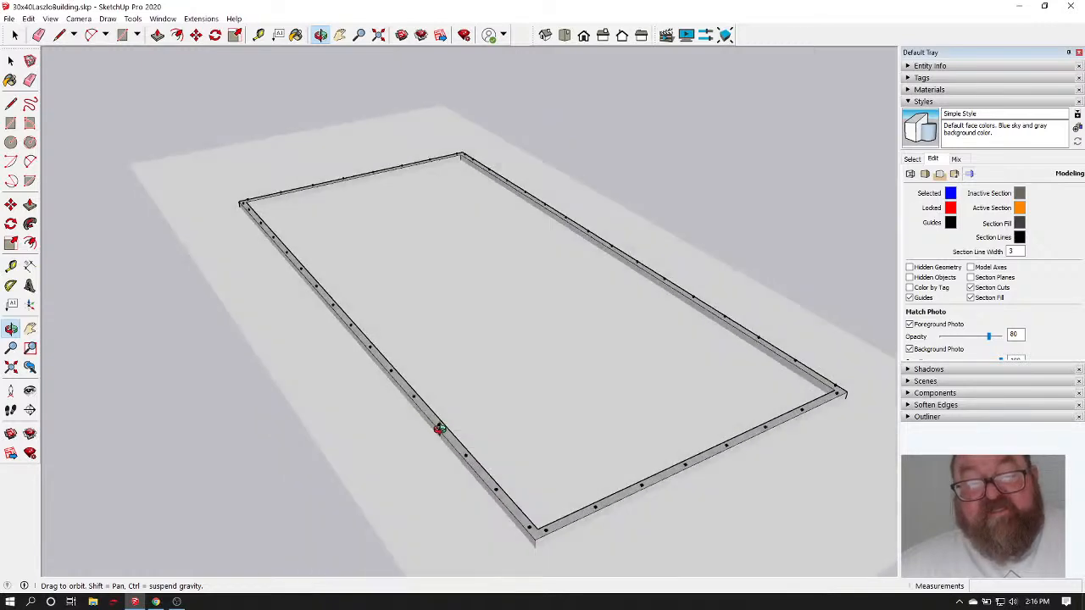
scroll(440, 430, up, 8)
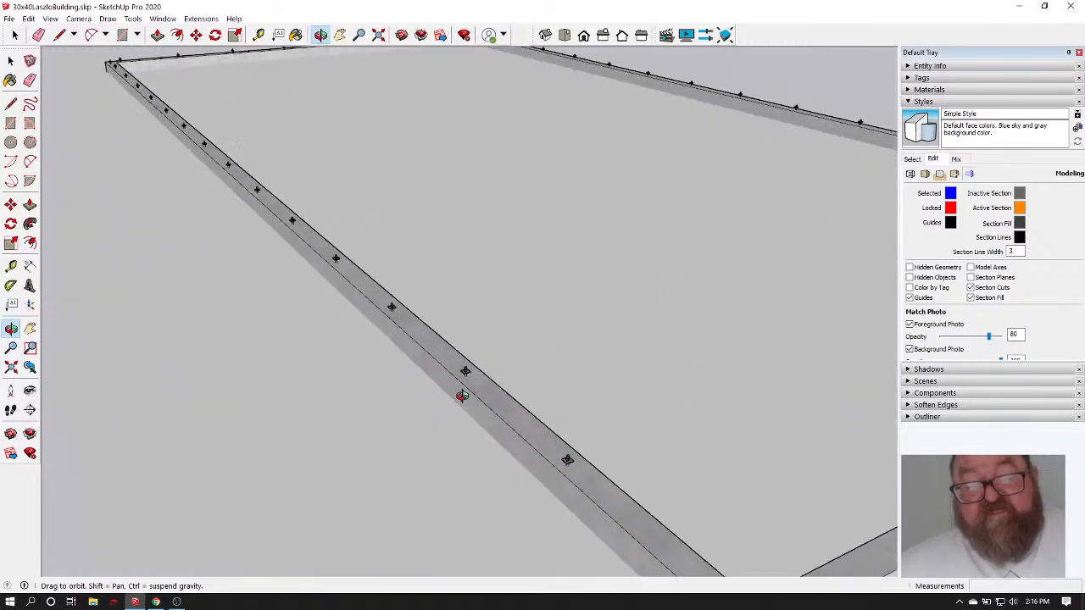
scroll(462, 395, up, 8)
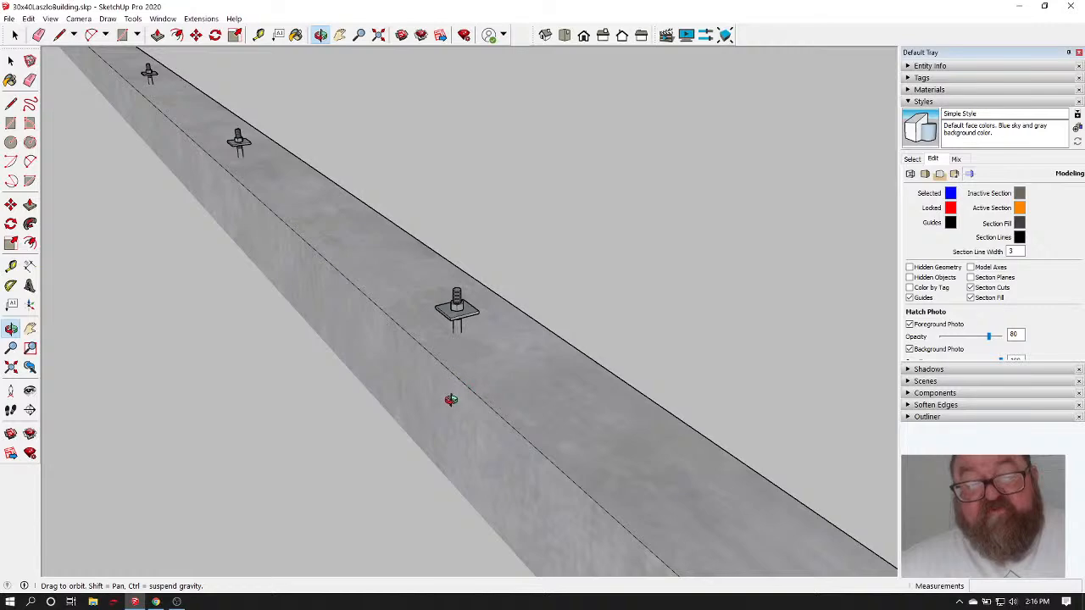
drag(451, 400, 450, 363)
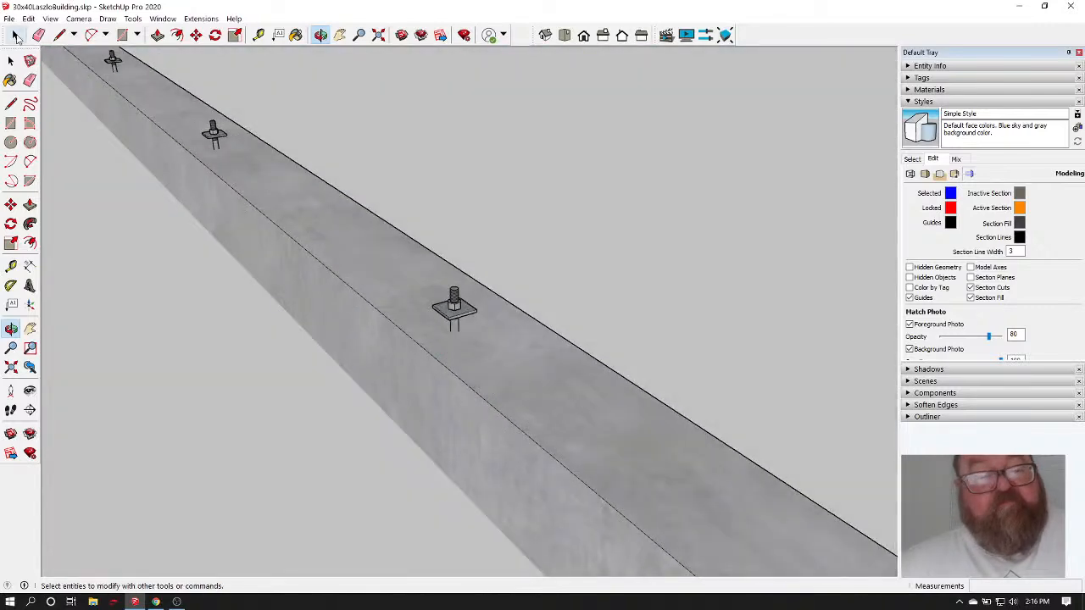
Inside the foundation group, copy one long-side anchor bolt about 5 ft away from the wall and inspect its full hooked shape
click(16, 37)
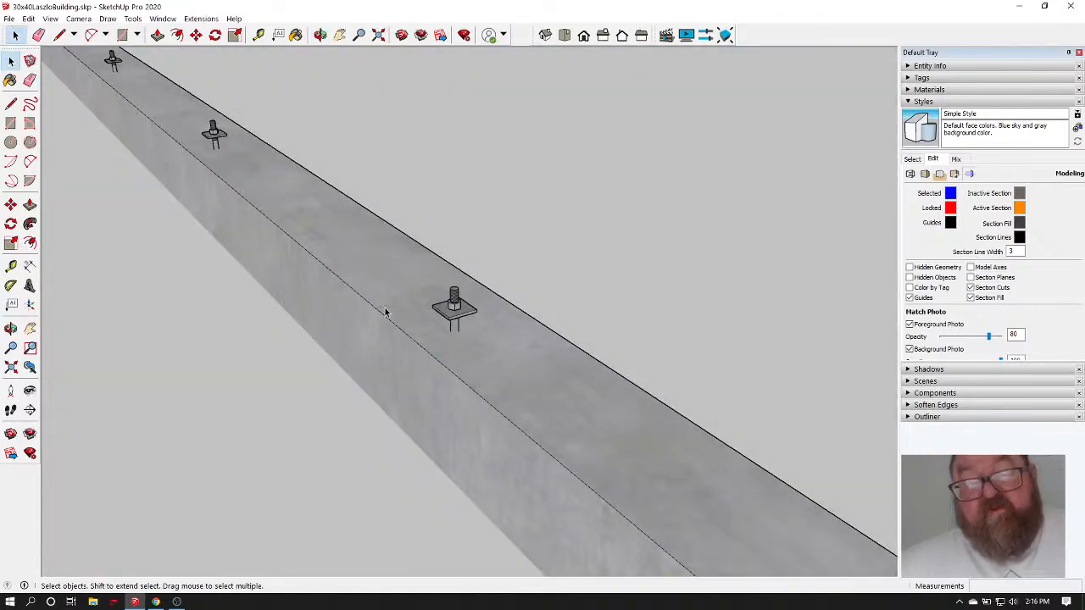
scroll(386, 311, down, 3)
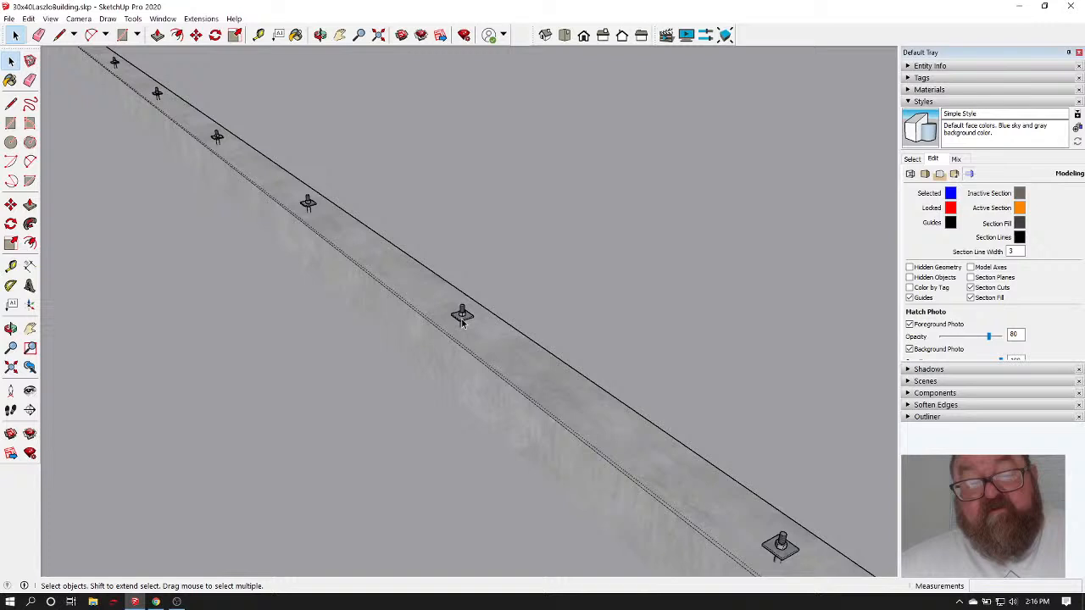
click(463, 320)
click(196, 35)
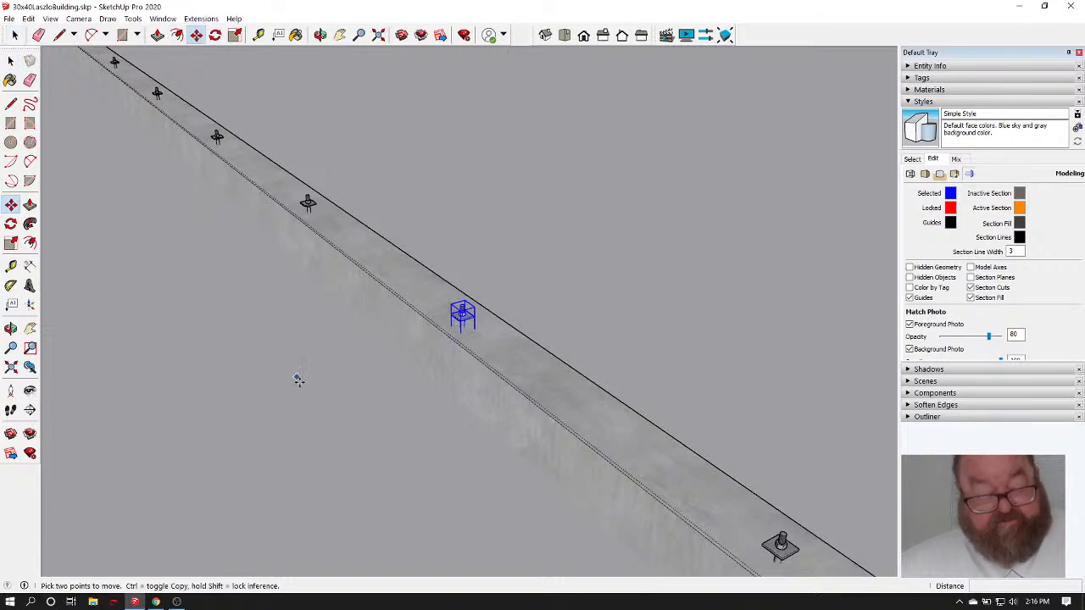
click(331, 411)
key(ctrl)
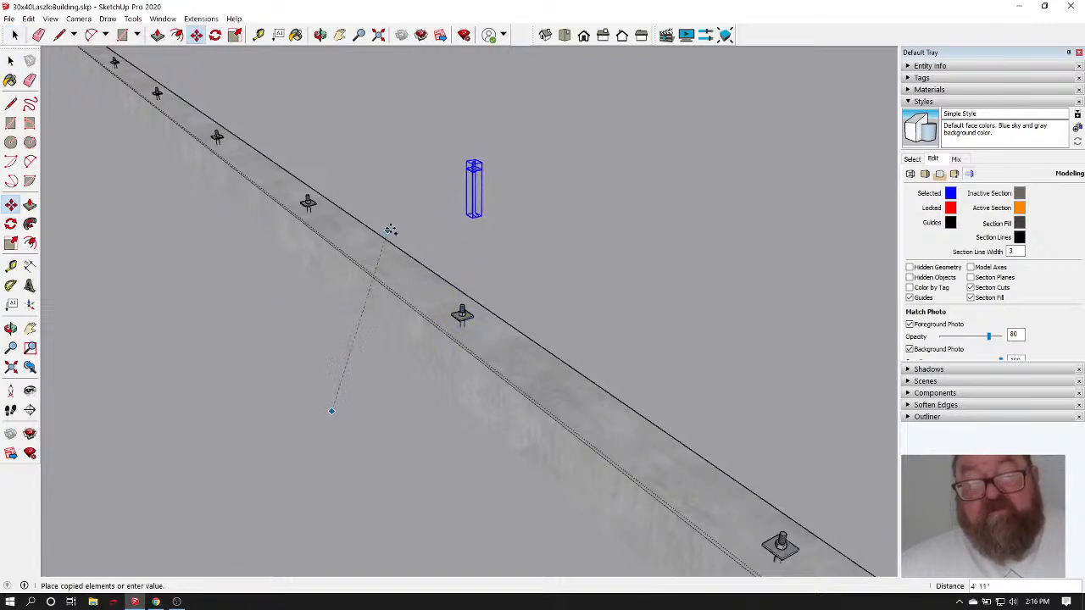
click(395, 217)
scroll(452, 180, up, 3)
scroll(503, 176, up, 5)
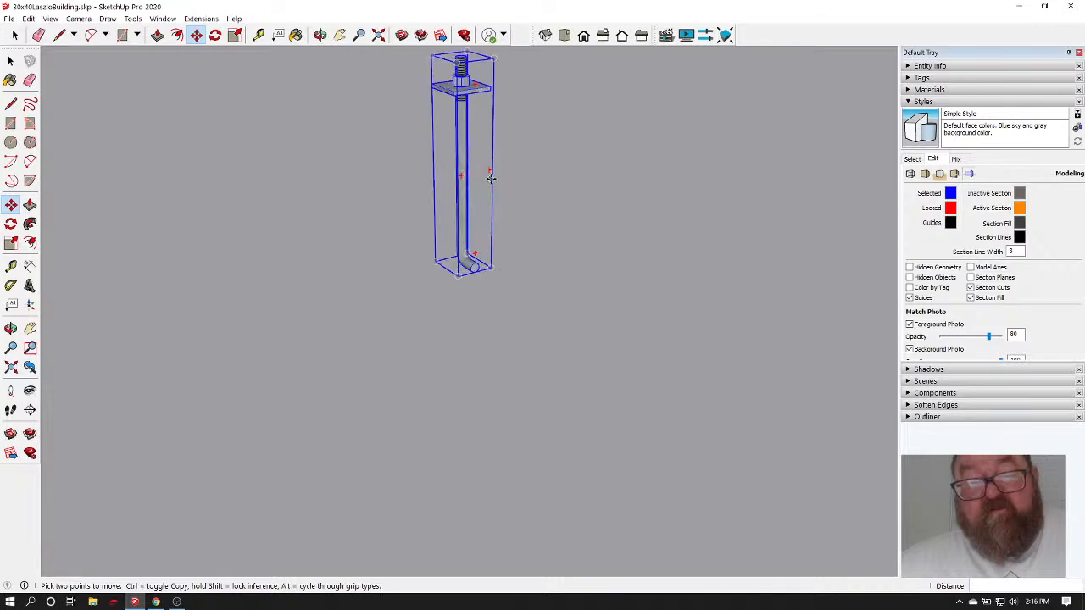
click(319, 35)
drag(427, 172, 459, 271)
scroll(460, 271, down, 5)
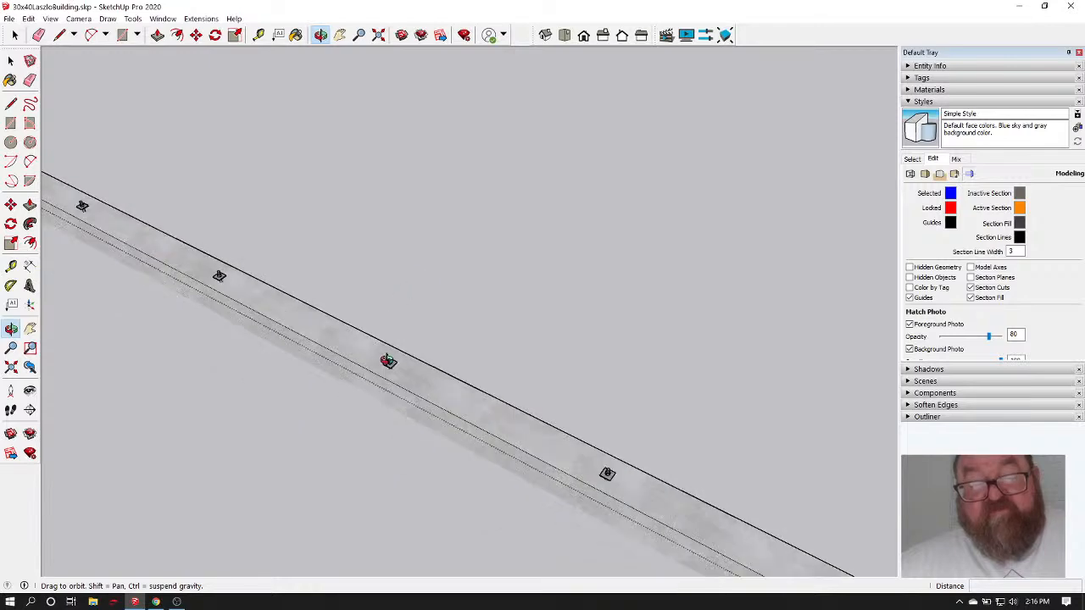
Check the long-side anchor bolts once more, and close the foundation group to return to the whole model
scroll(387, 373, up, 5)
scroll(388, 374, down, 3)
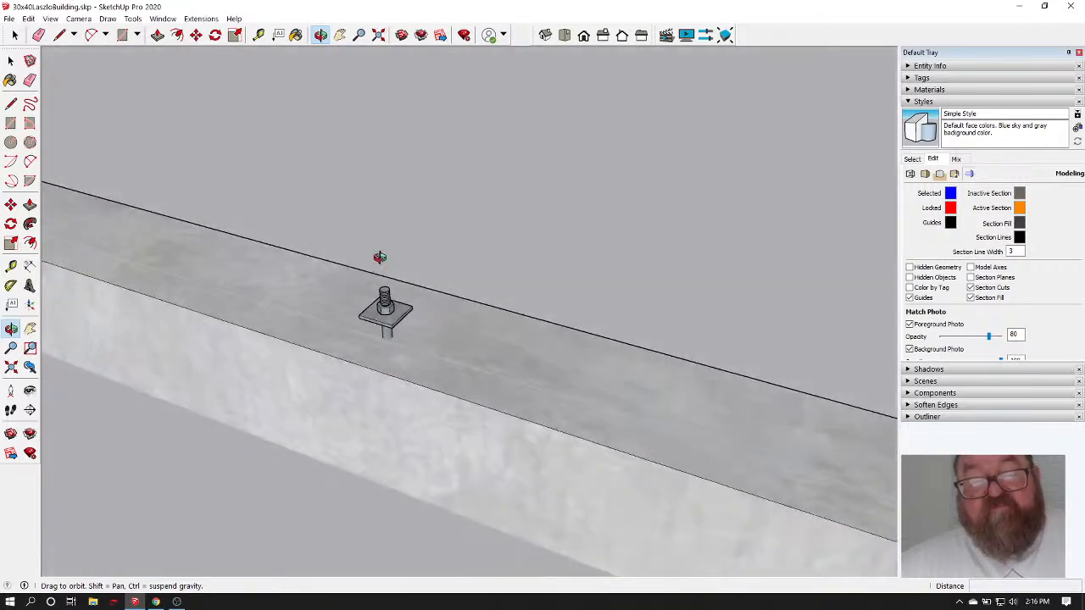
drag(359, 352, 225, 347)
scroll(376, 398, down, 6)
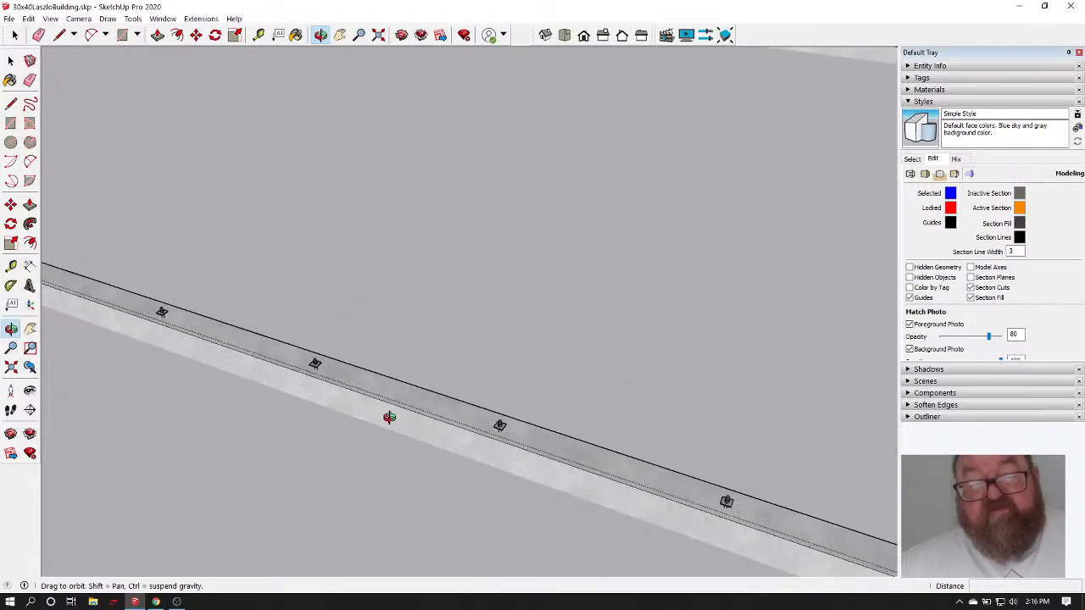
drag(527, 422, 405, 437)
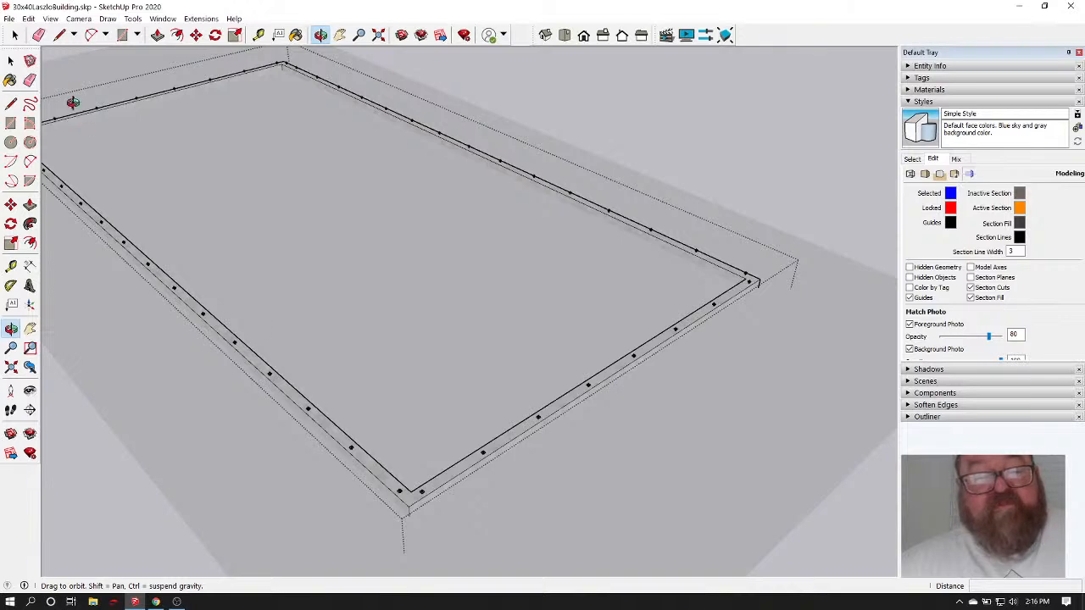
click(15, 35)
click(728, 228)
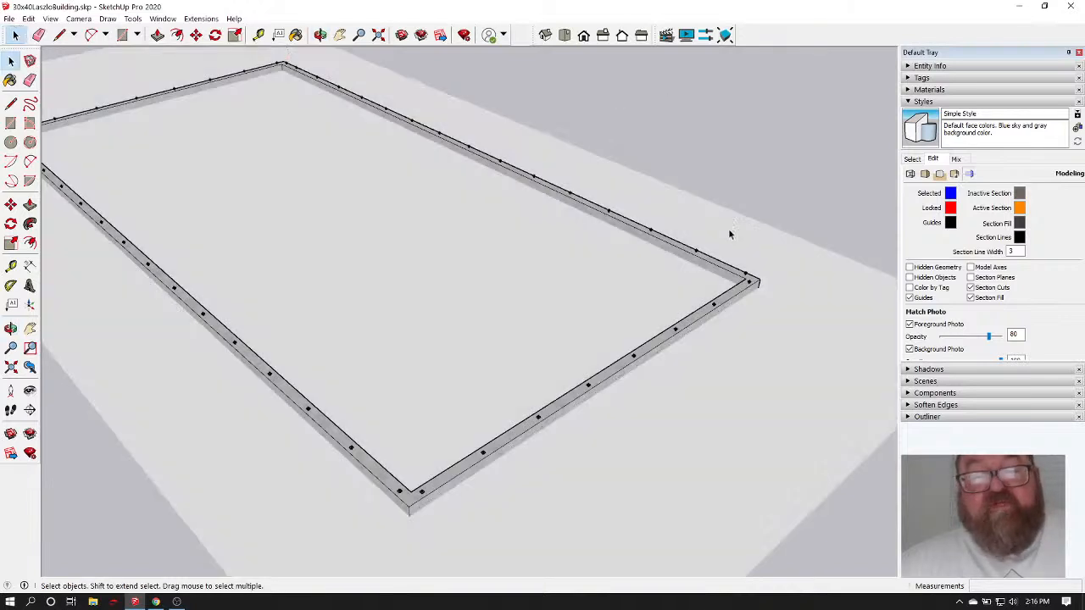
scroll(558, 327, down, 3)
scroll(555, 333, up, 3)
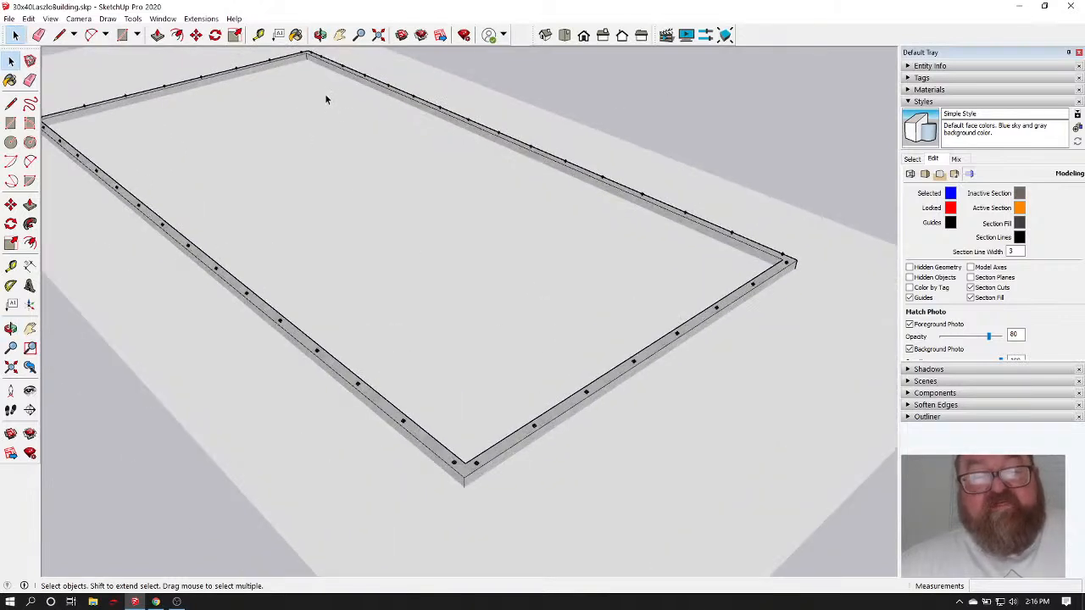
Examine the overall anchor bolt layout along the long and short sides of the stemwall foundation
scroll(428, 428, up, 3)
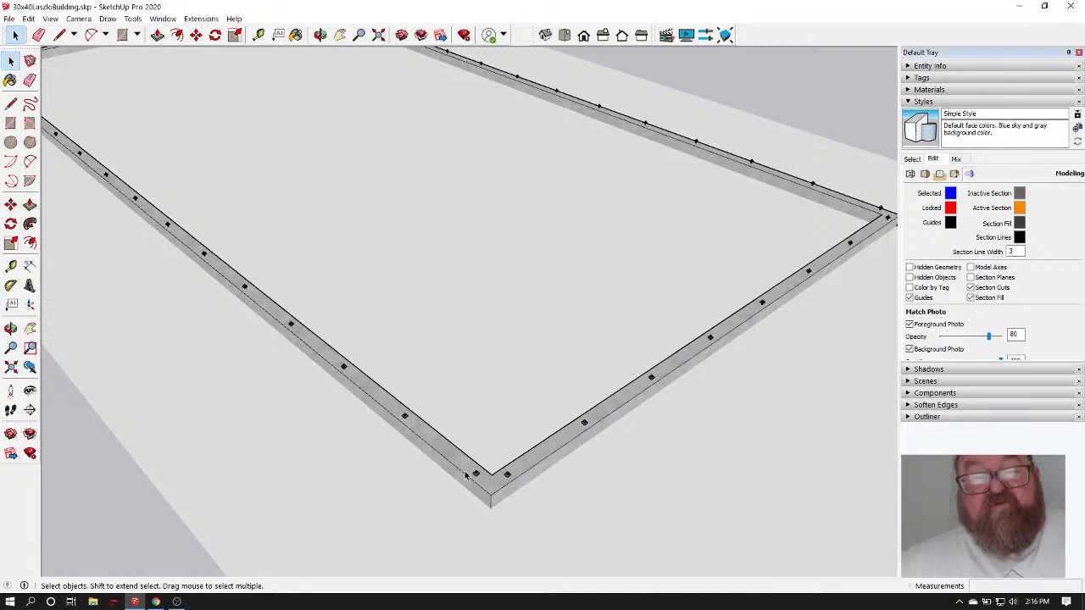
scroll(465, 476, down, 2)
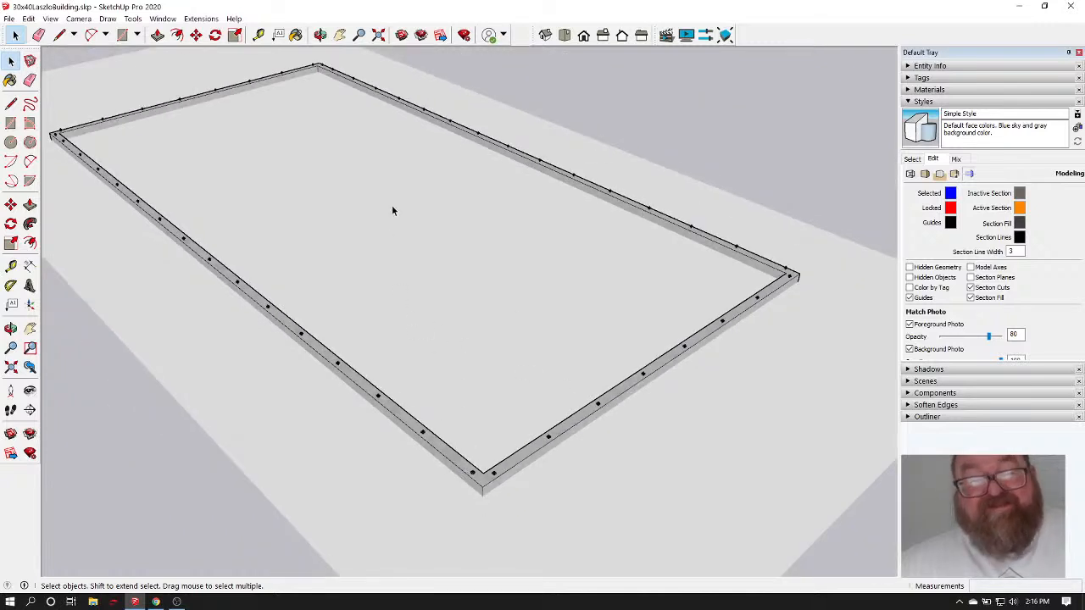
click(319, 34)
scroll(412, 465, up, 3)
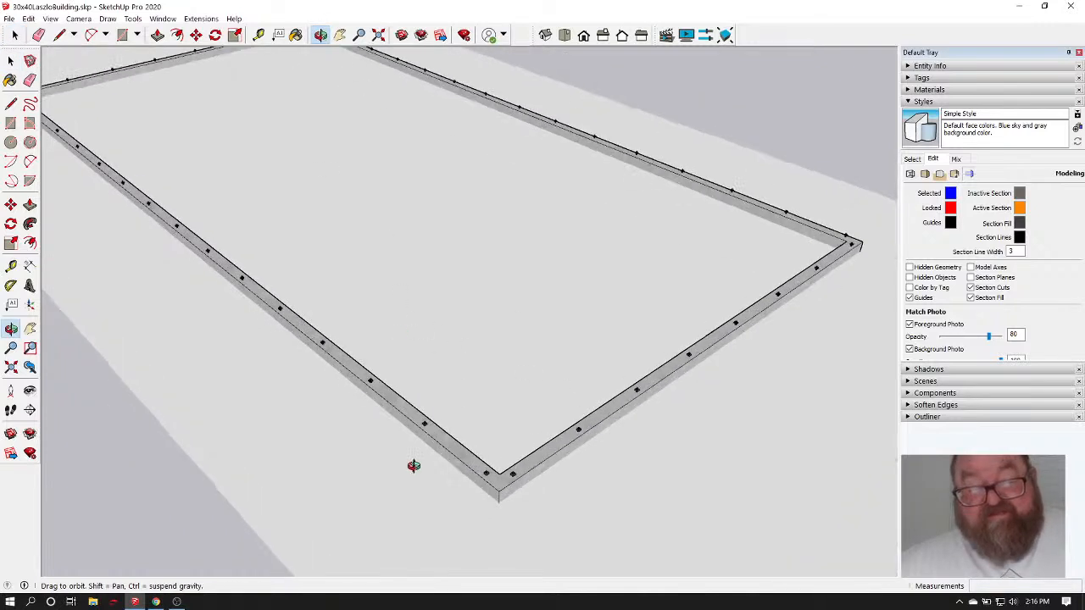
scroll(434, 439, down, 3)
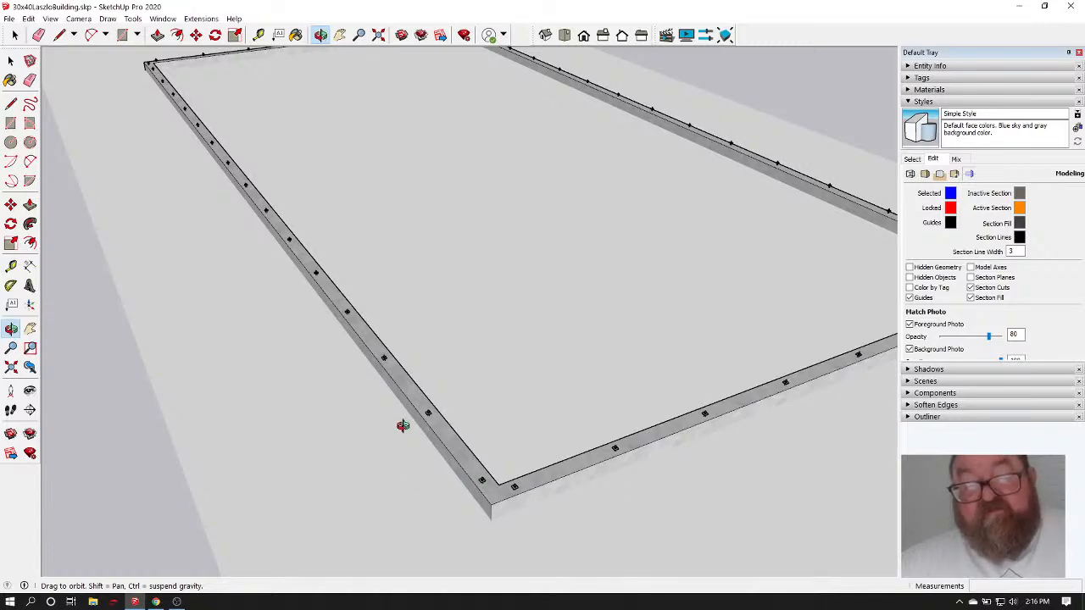
scroll(422, 475, down, 3)
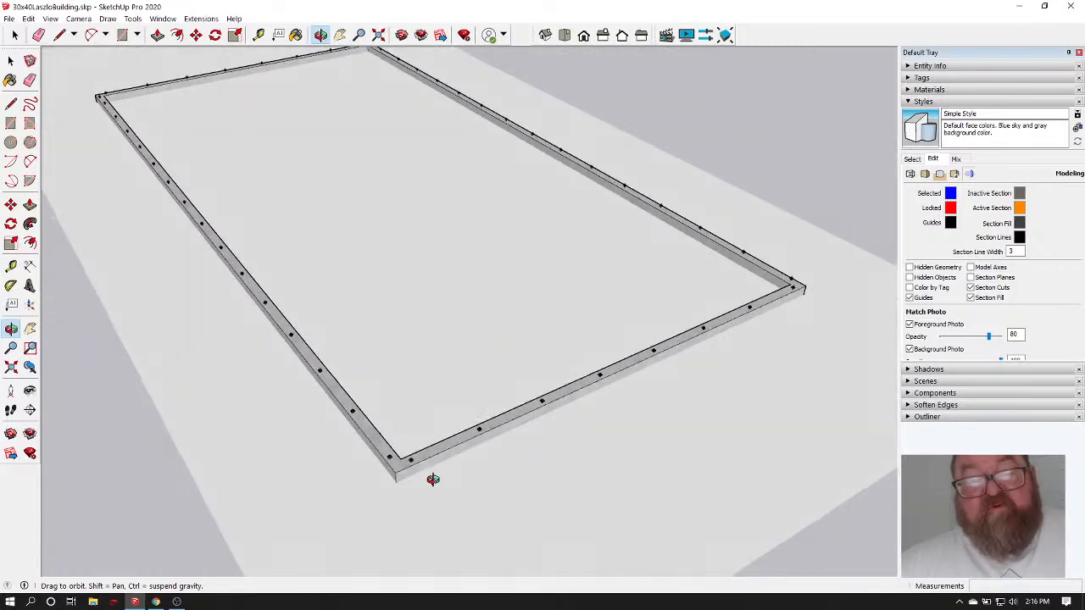
drag(432, 479, 395, 484)
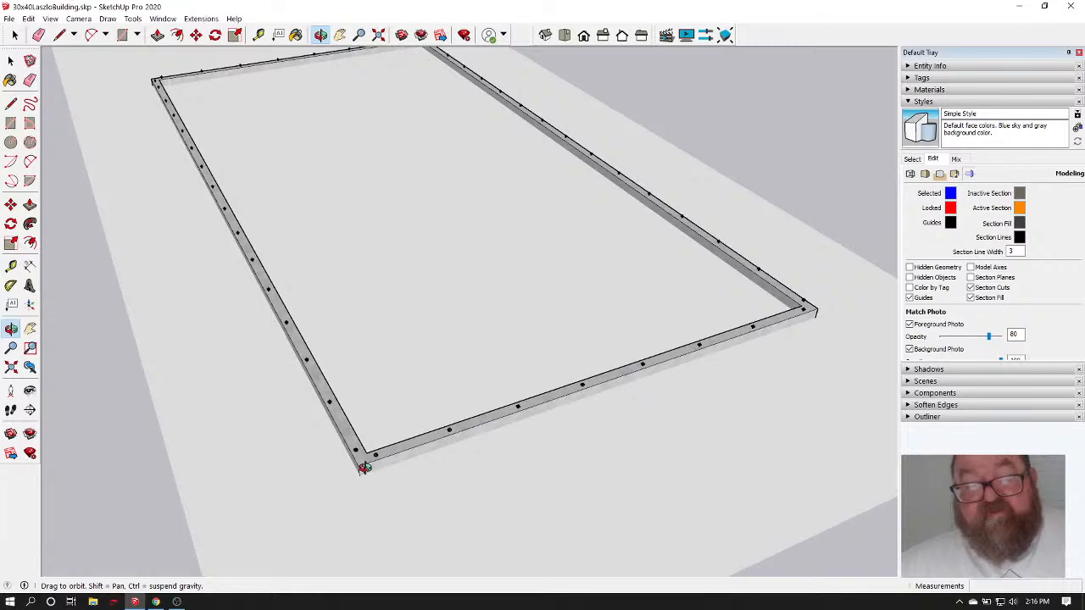
scroll(365, 468, up, 2)
drag(564, 408, 478, 429)
scroll(274, 433, down, 2)
scroll(690, 418, up, 2)
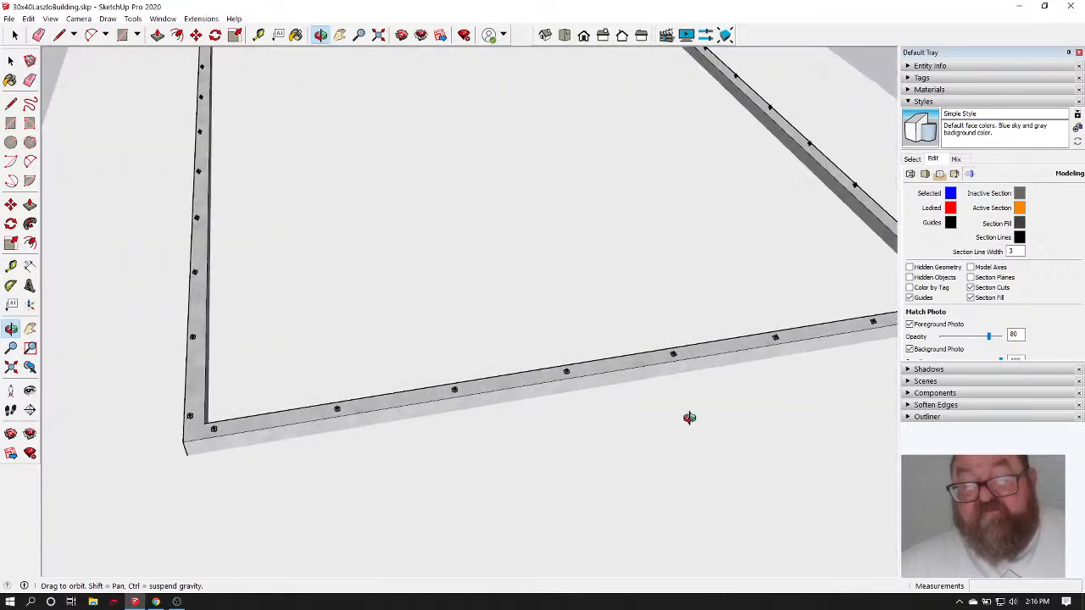
scroll(690, 418, up, 1)
drag(506, 372, 537, 379)
scroll(620, 419, down, 3)
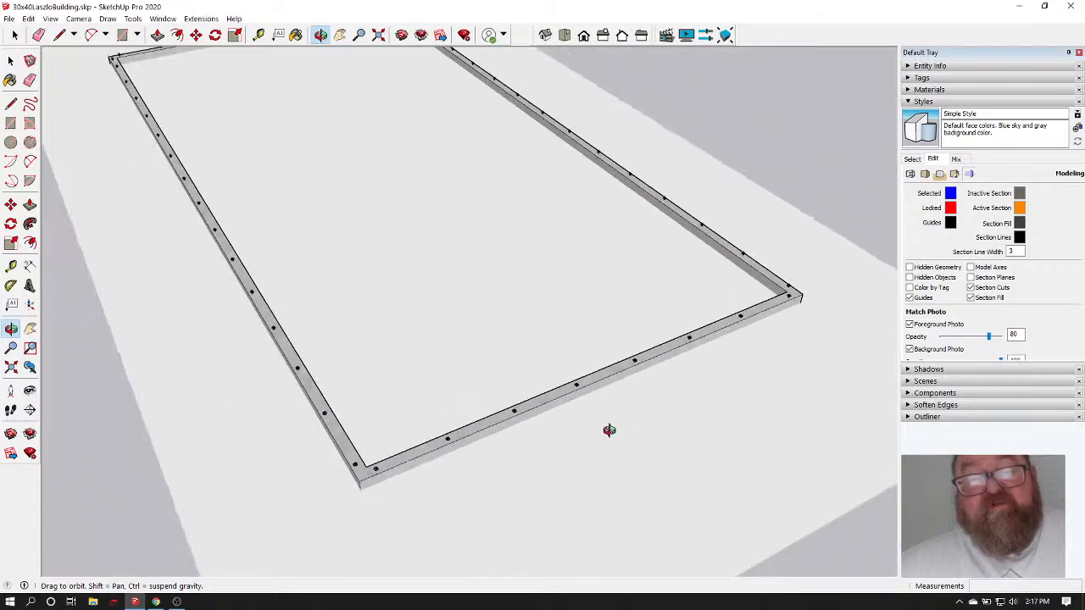
drag(370, 404, 403, 419)
Start a rectangular Medeek wall assembly with a wall height of 168 in and a wall sheathing thickness of 1.5 in
click(203, 18)
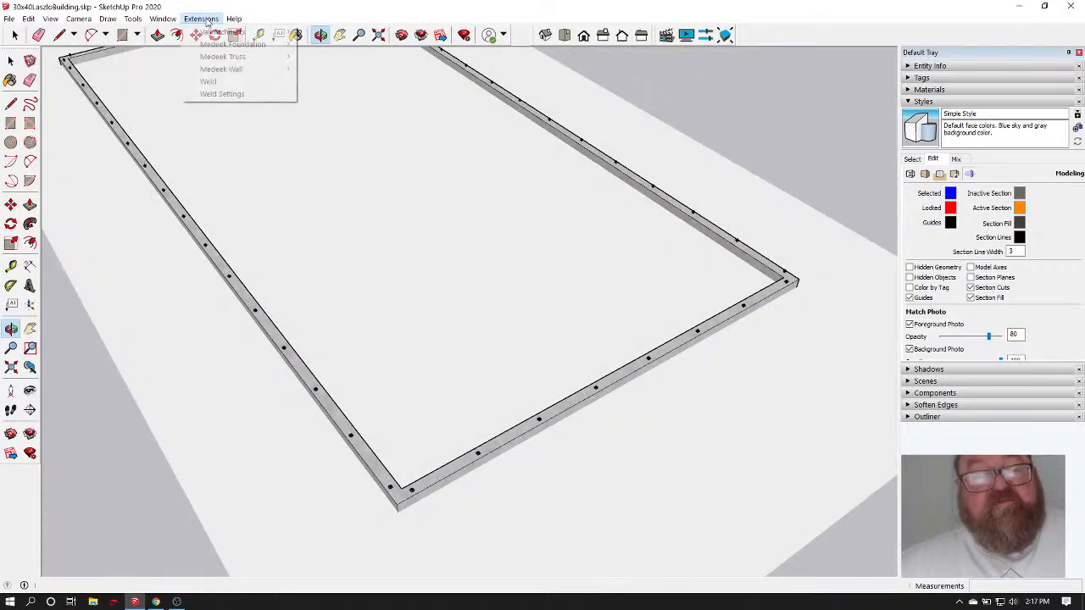
mouse_move(215, 69)
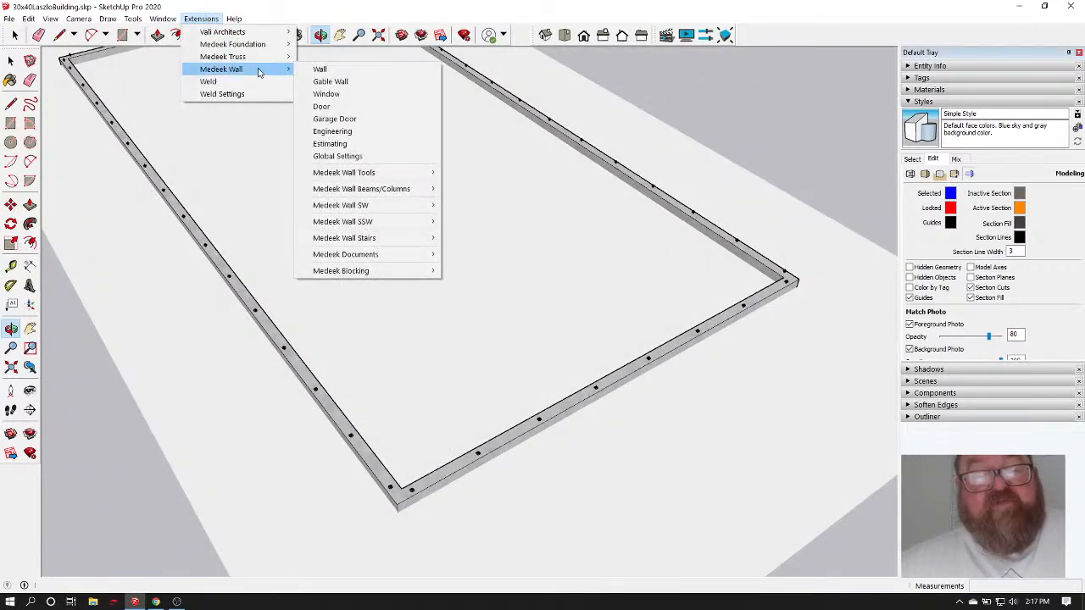
click(349, 70)
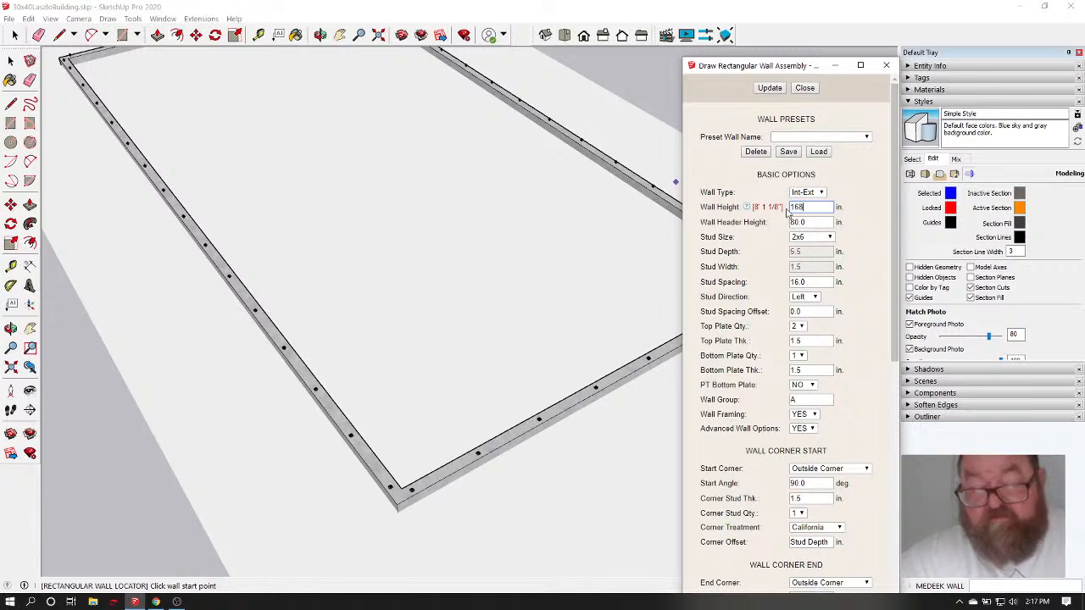
click(818, 224)
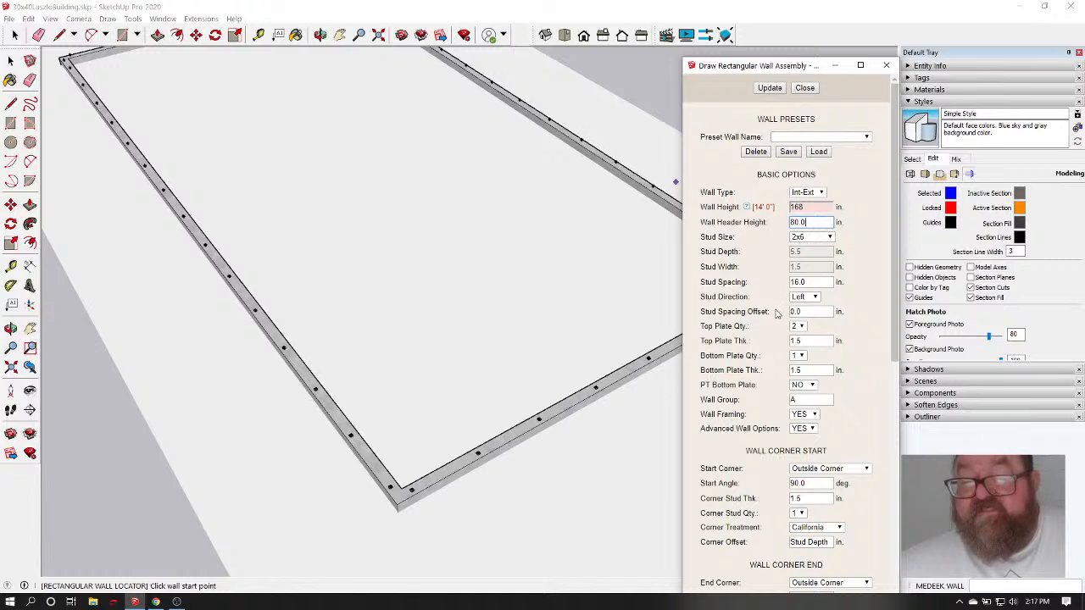
scroll(746, 339, down, 5)
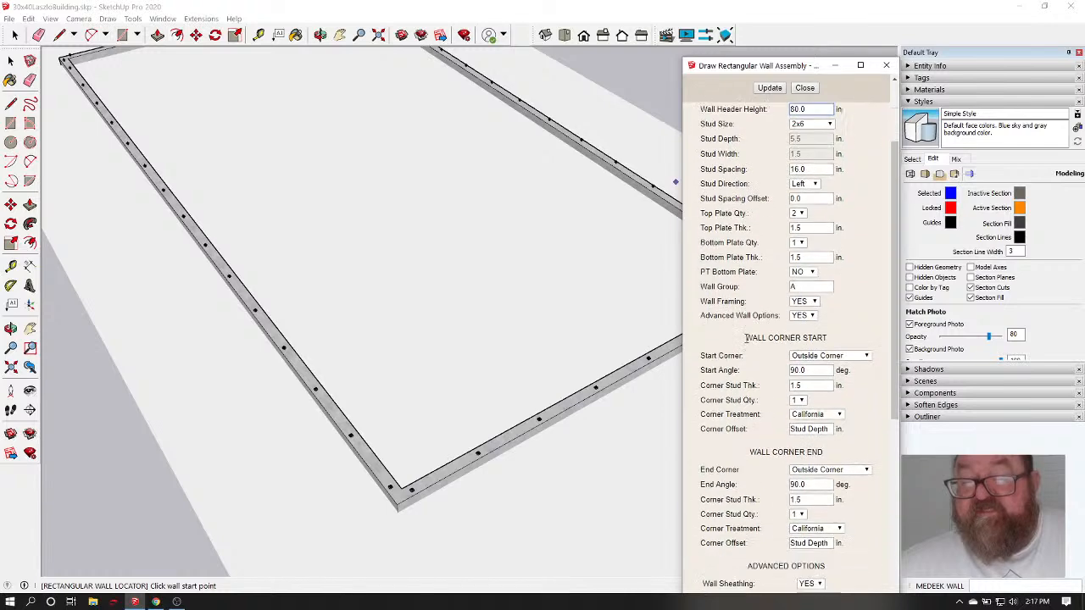
scroll(750, 322, down, 5)
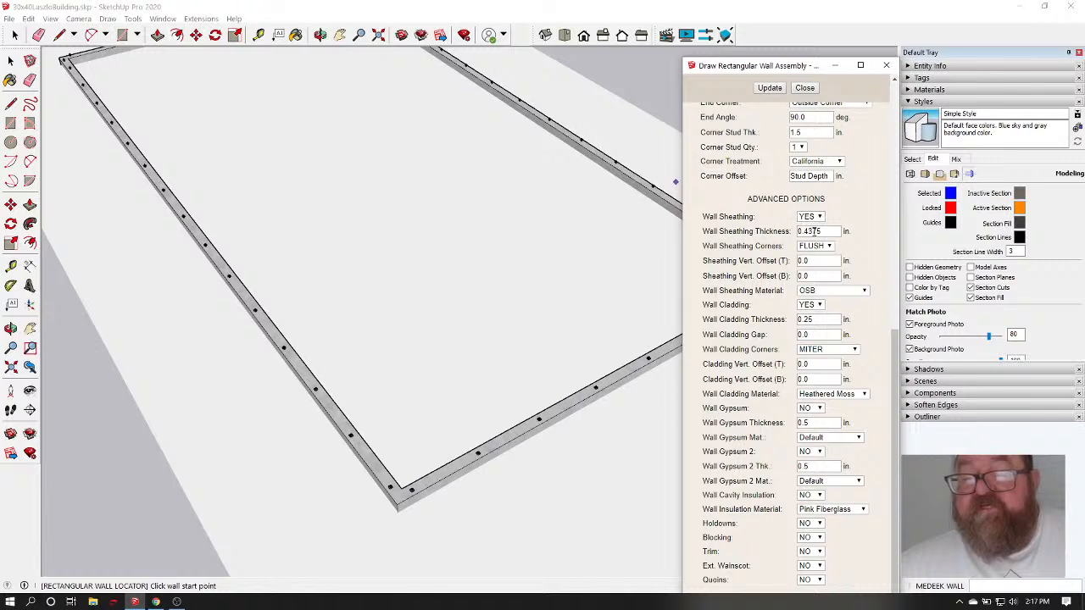
drag(824, 231, 771, 231)
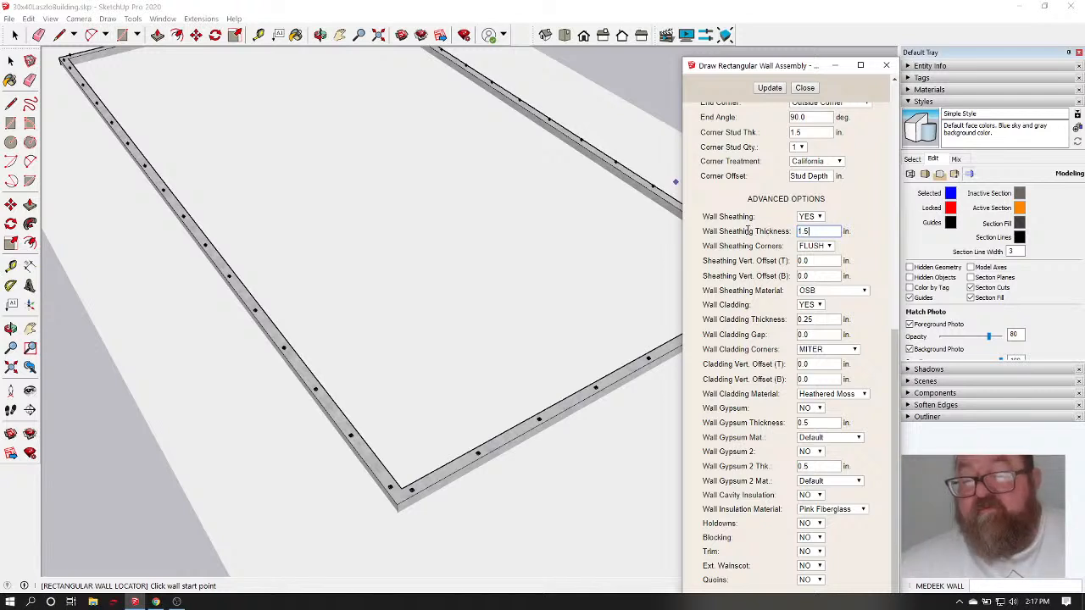
click(806, 89)
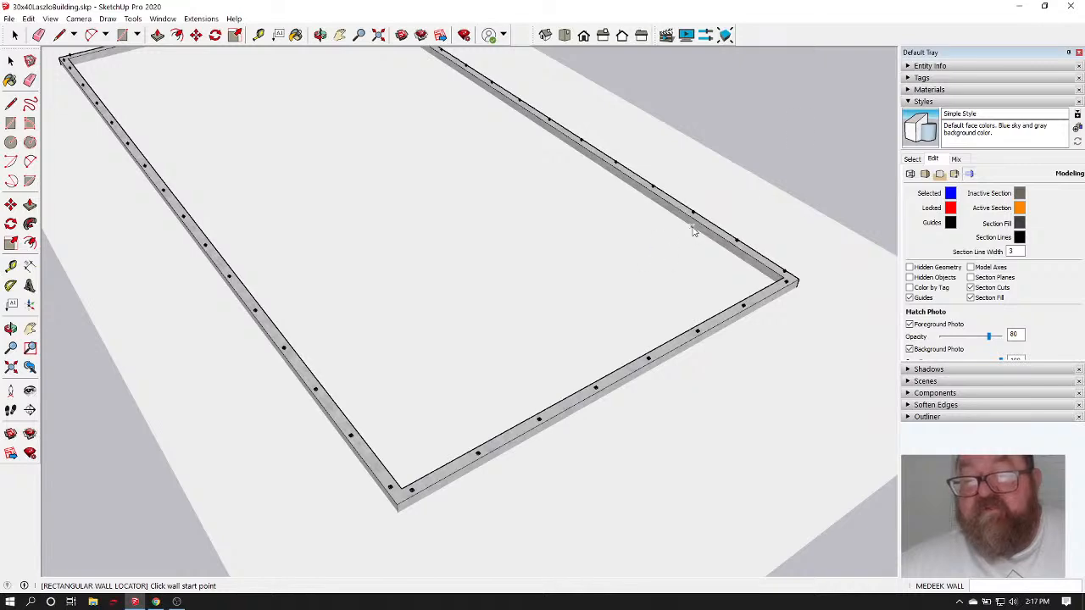
Draw a rectangle of about 30 ft by 60 ft on top of the stemwall between its diagonally opposite outer corners
scroll(441, 377, down, 2)
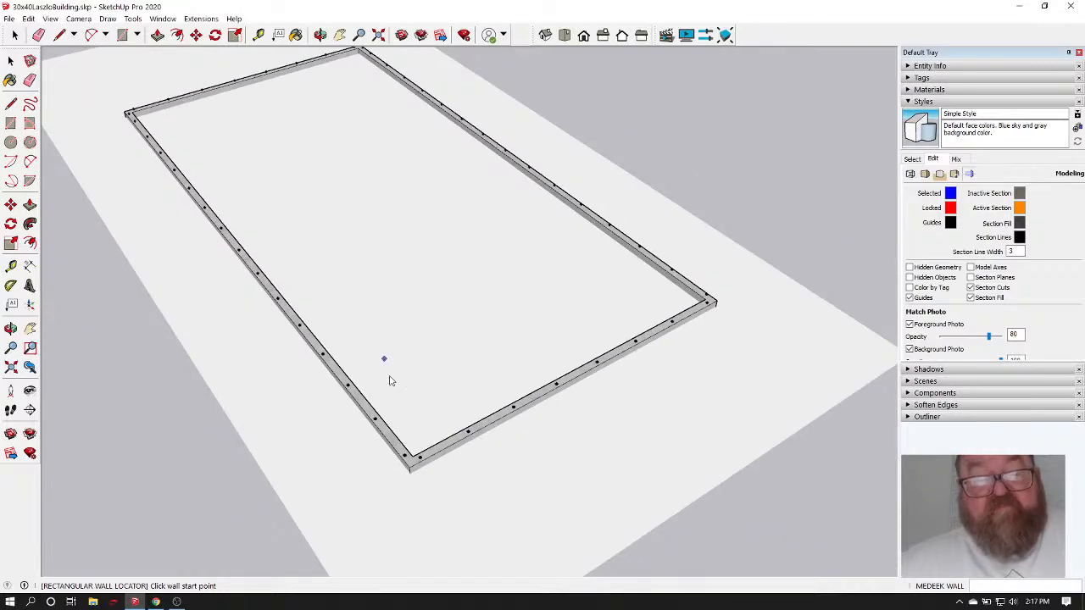
scroll(415, 475, up, 3)
scroll(496, 478, down, 4)
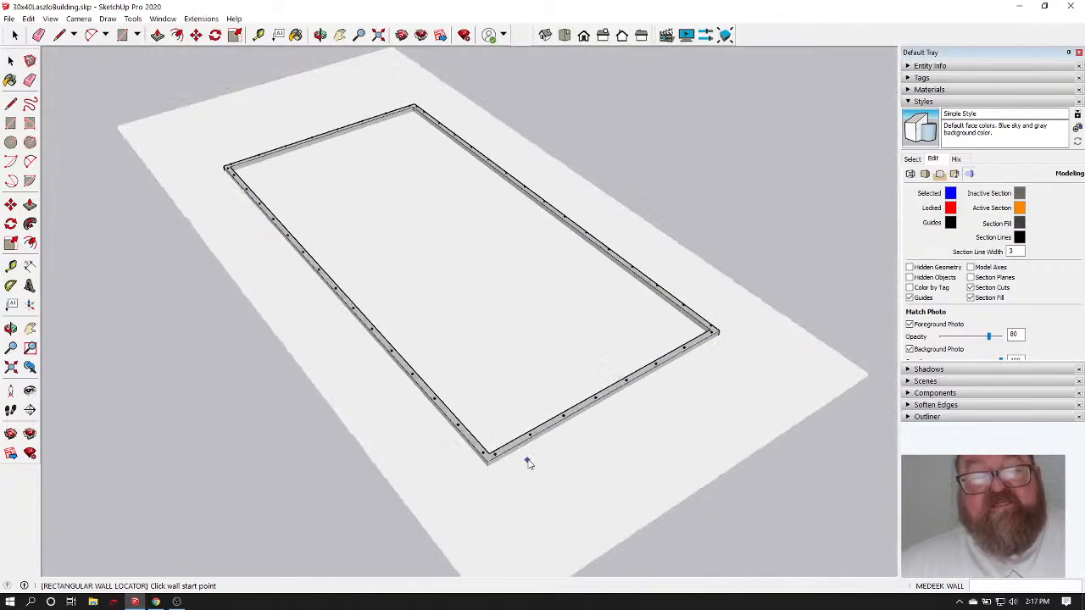
scroll(227, 121, up, 2)
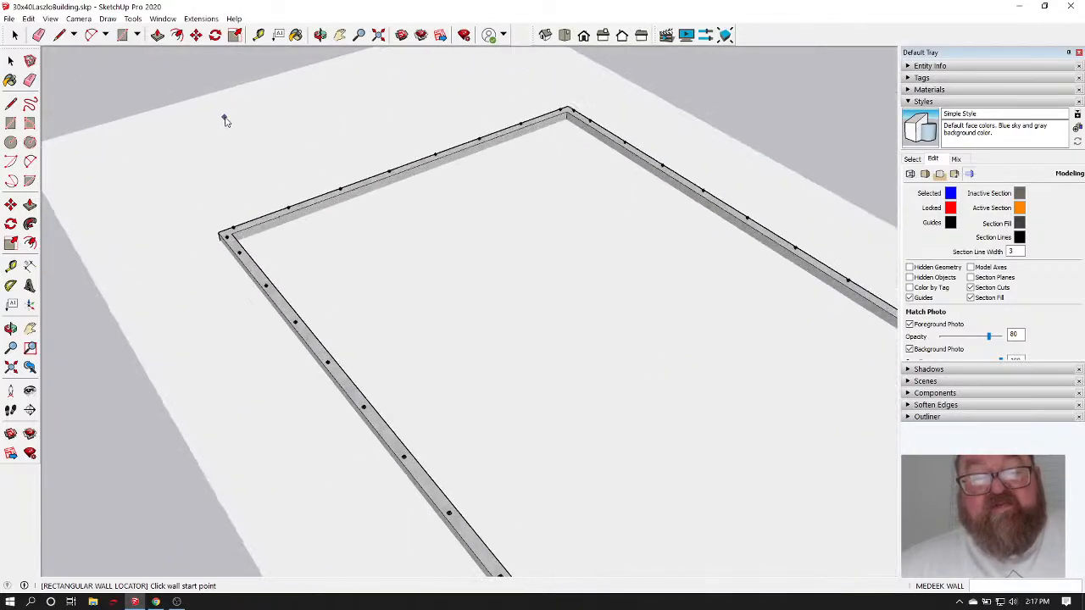
click(122, 35)
scroll(222, 229, up, 4)
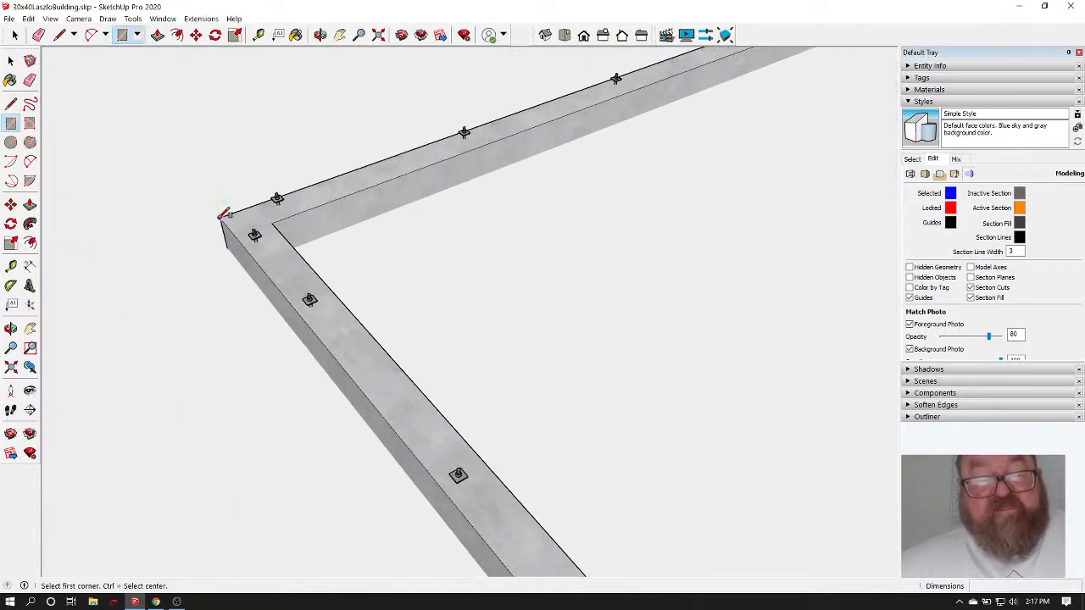
click(219, 228)
scroll(123, 222, down, 5)
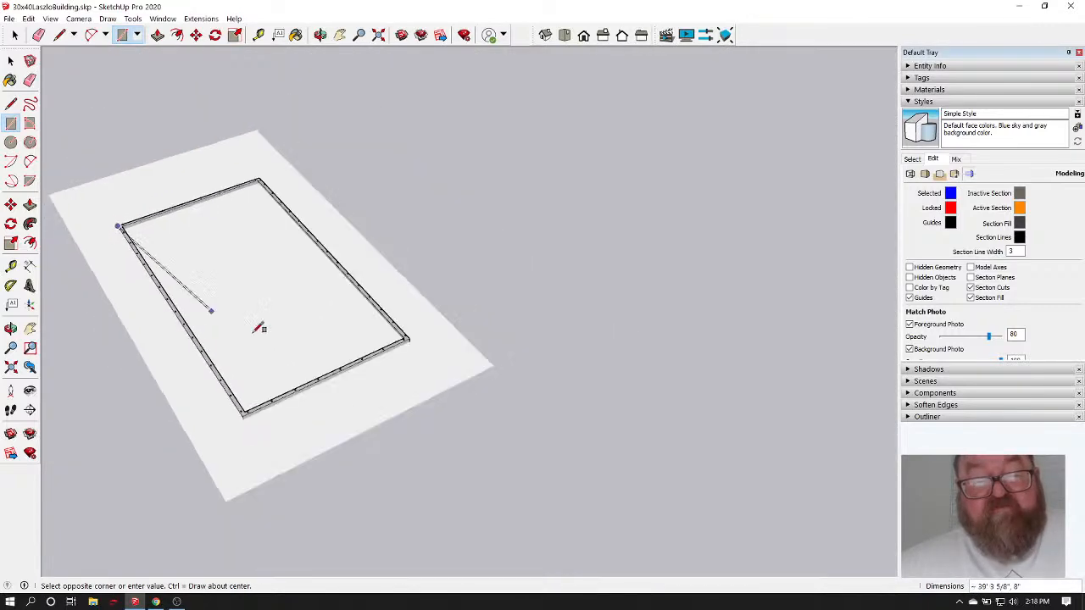
scroll(475, 330, up, 5)
scroll(514, 320, up, 4)
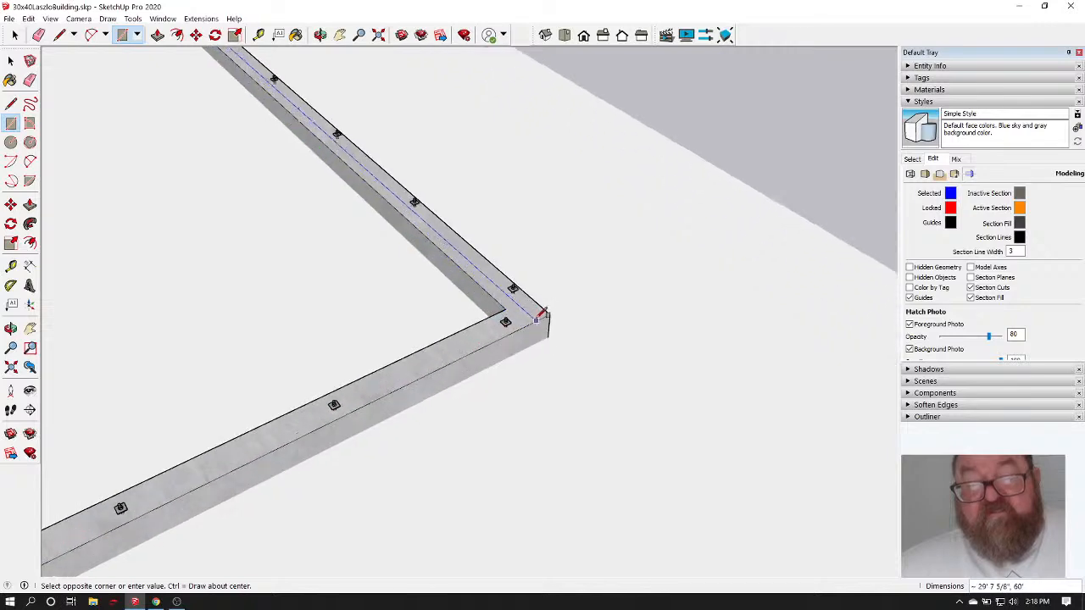
click(551, 312)
scroll(743, 347, down, 6)
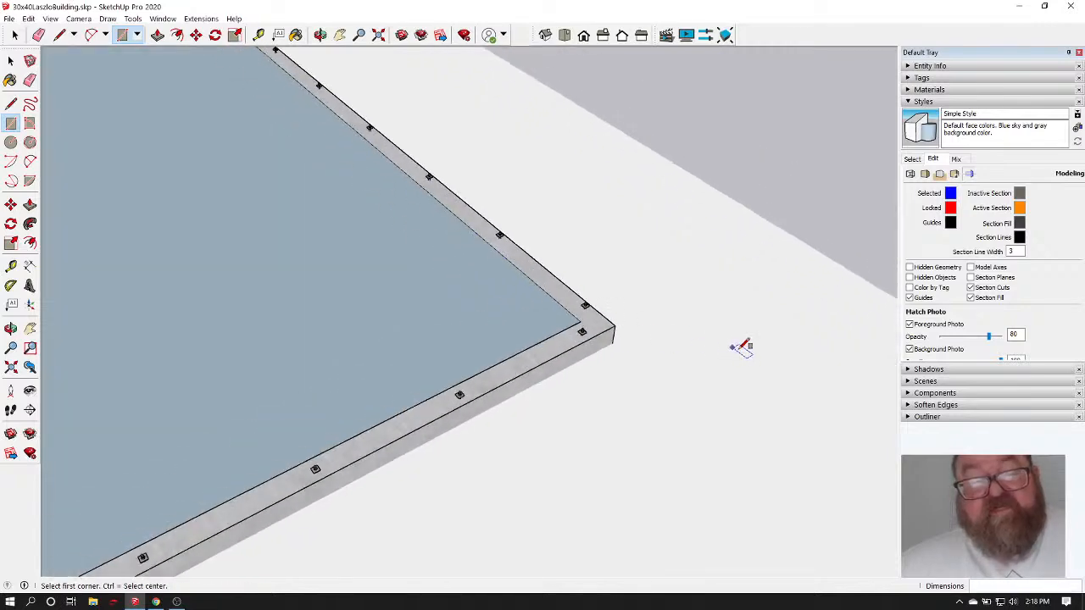
Offset the rectangle's outline 1.5 in inward along the top of the stemwall
scroll(457, 449, up, 5)
scroll(453, 457, up, 2)
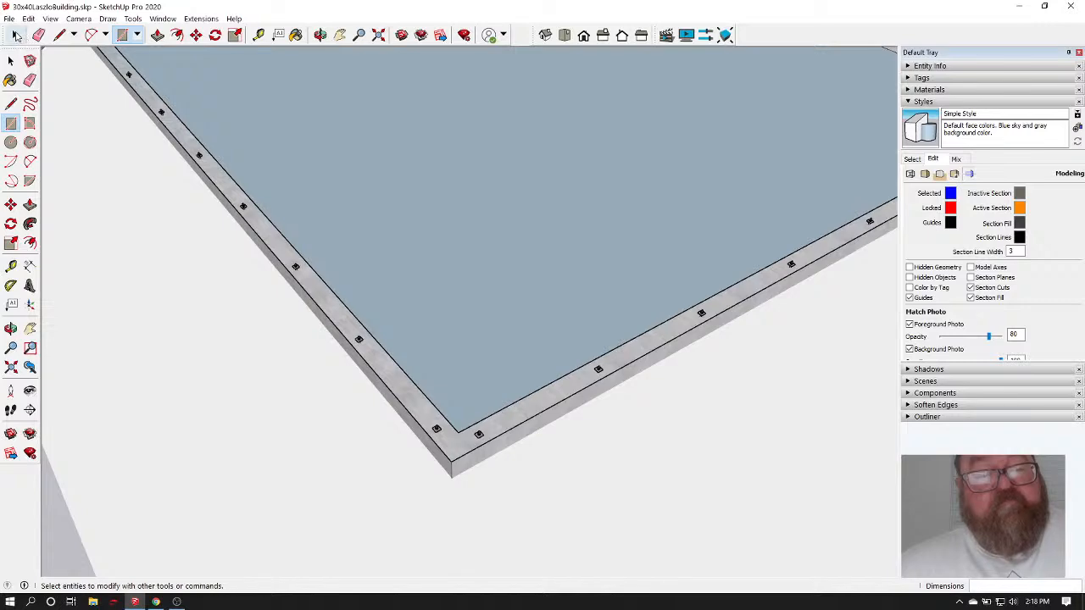
click(177, 35)
scroll(429, 386, up, 2)
scroll(382, 409, up, 2)
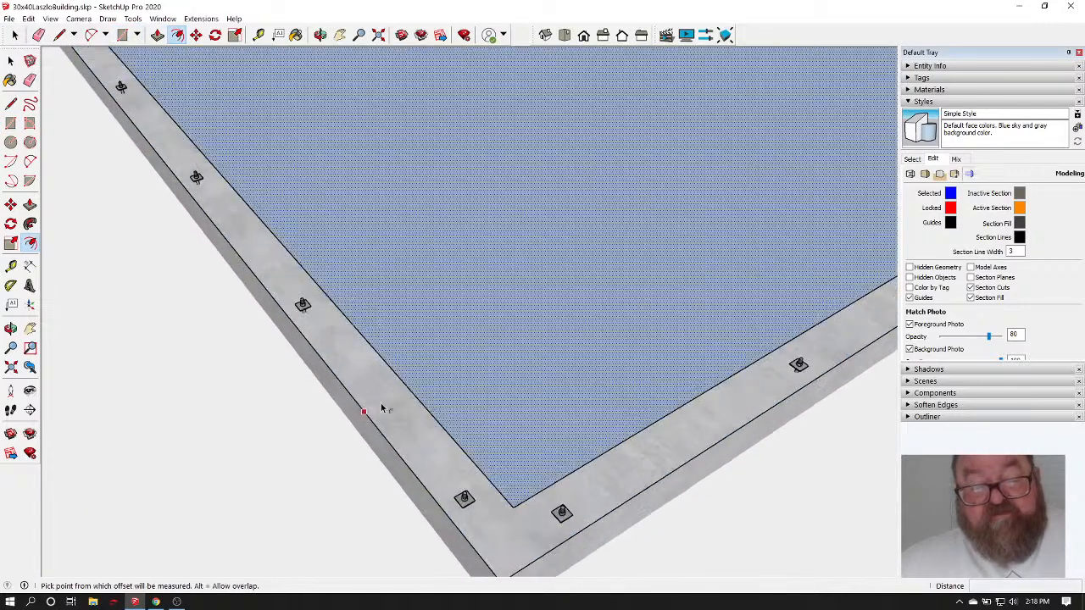
click(372, 417)
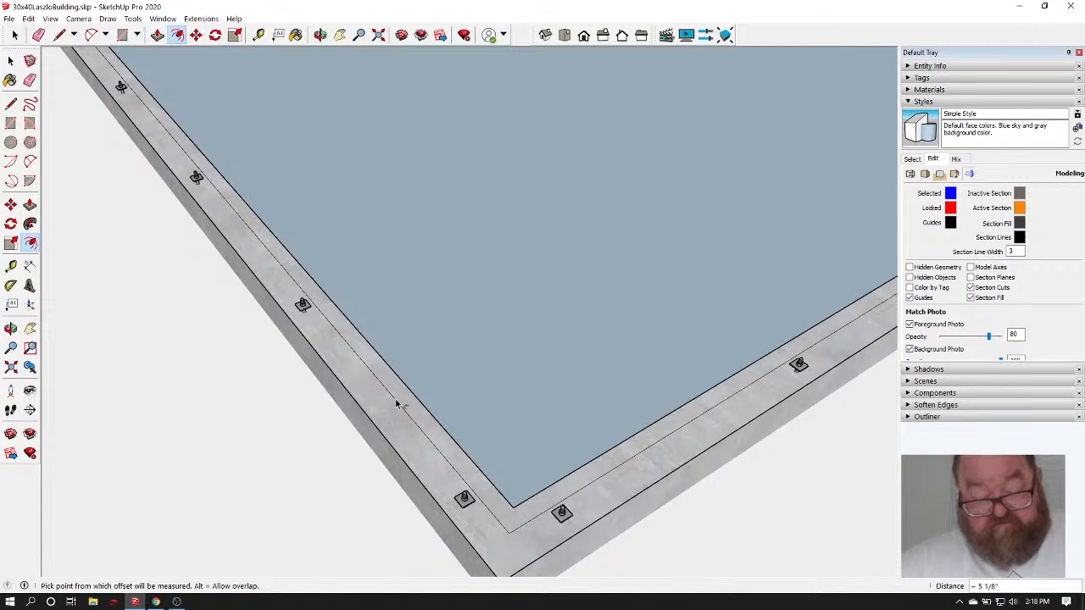
key(Return)
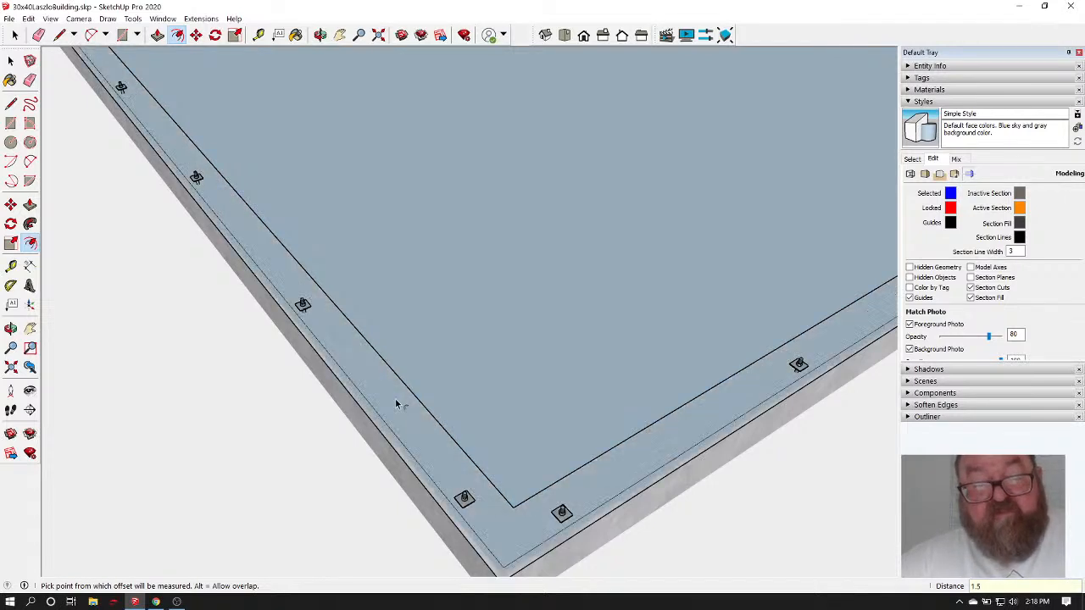
Delete the face enclosed by the offset outline on top of the foundation
click(13, 36)
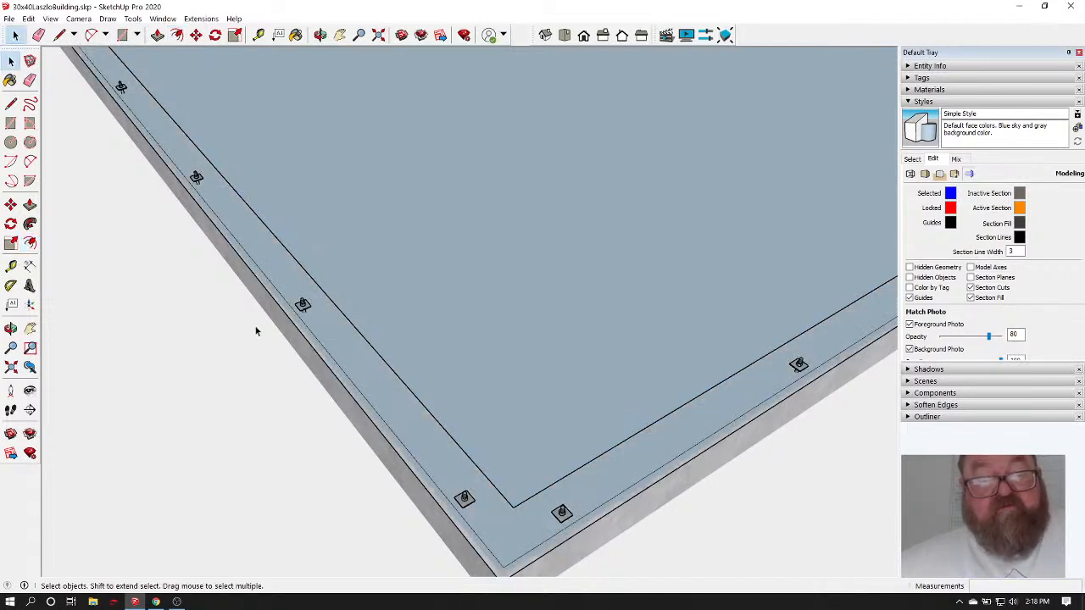
scroll(340, 403, up, 2)
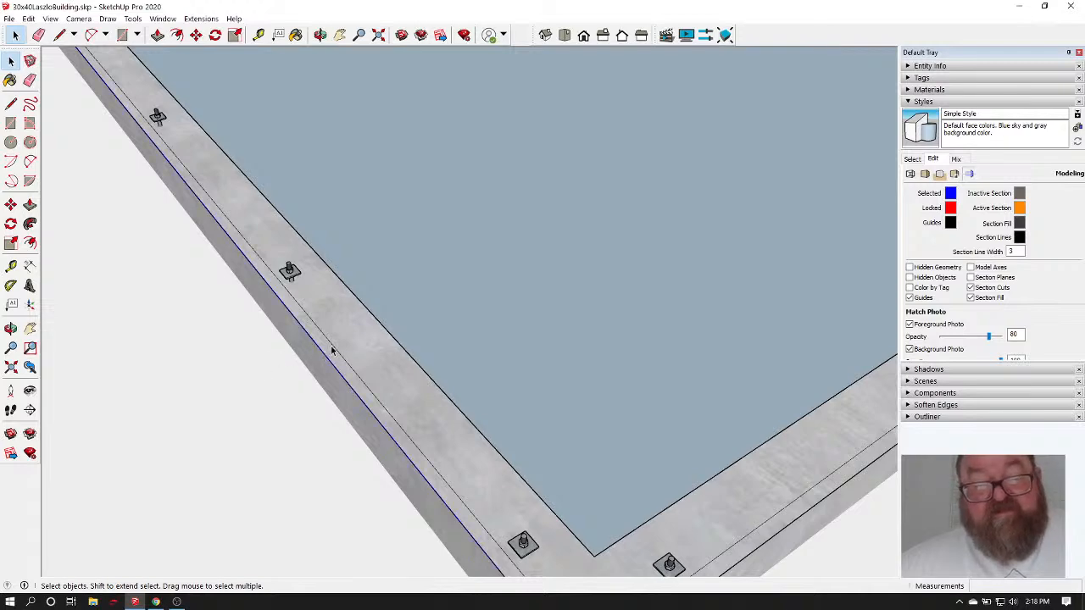
click(446, 267)
key(Delete)
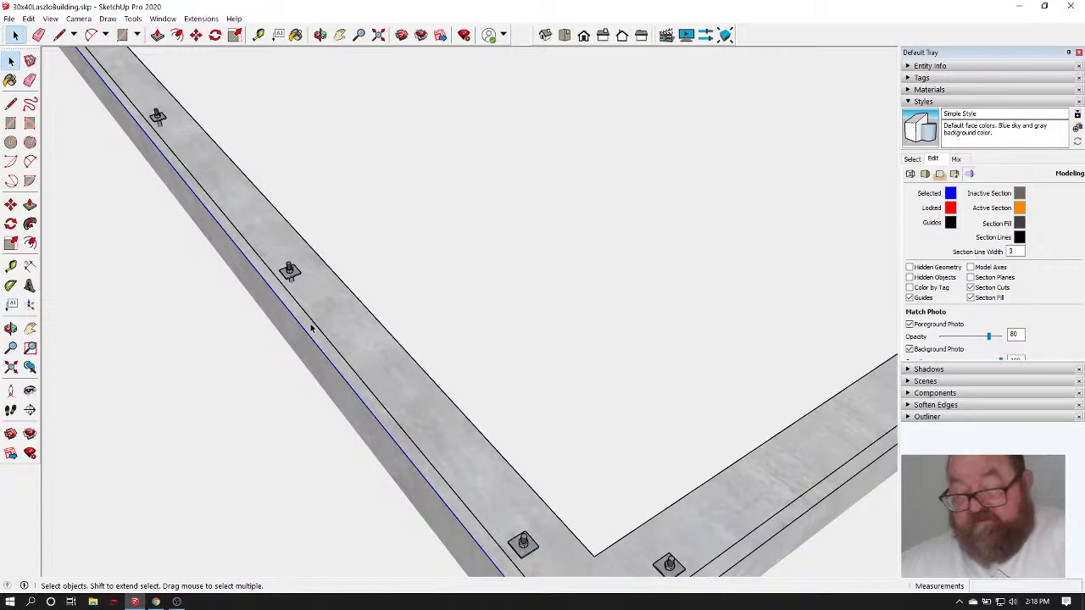
Delete the original rectangle's four outer edges along the stemwall's outside perimeter, keeping the inset outline
key(Delete)
scroll(823, 498, down, 10)
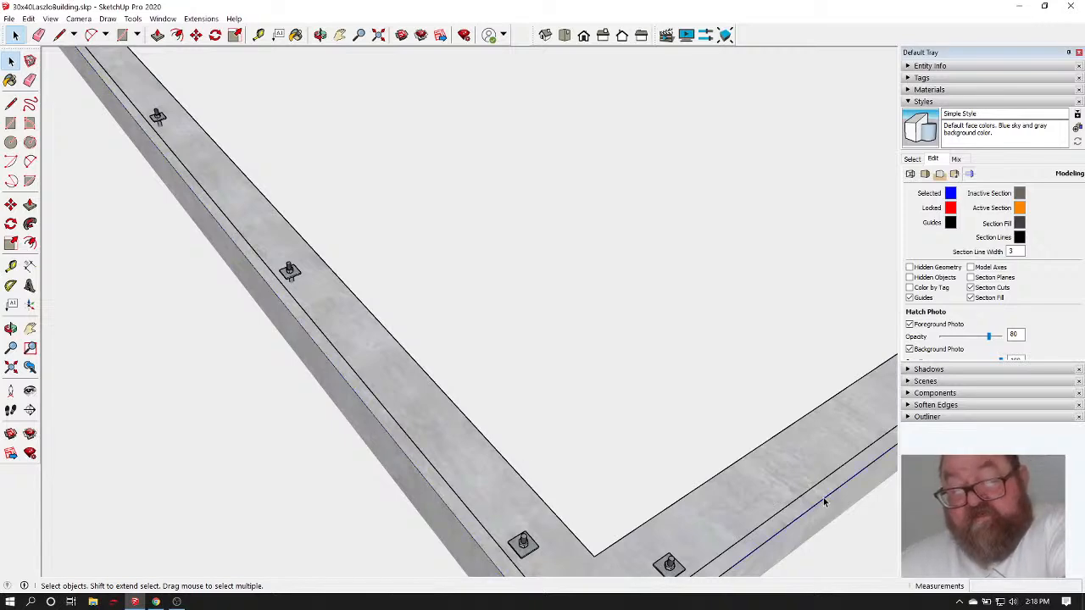
scroll(368, 510, down, 3)
scroll(717, 412, up, 12)
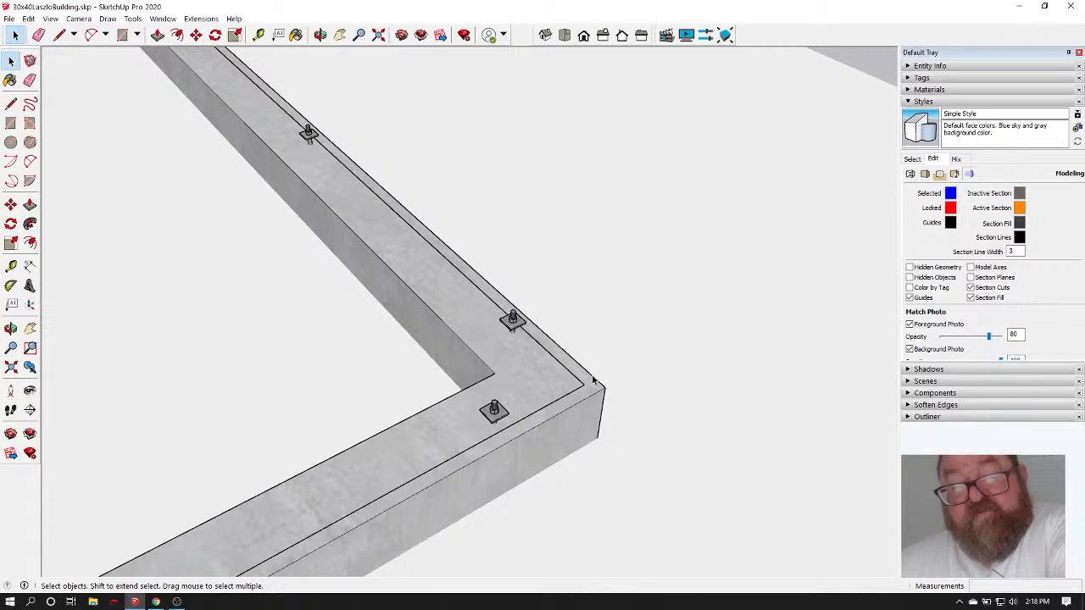
scroll(757, 475, down, 8)
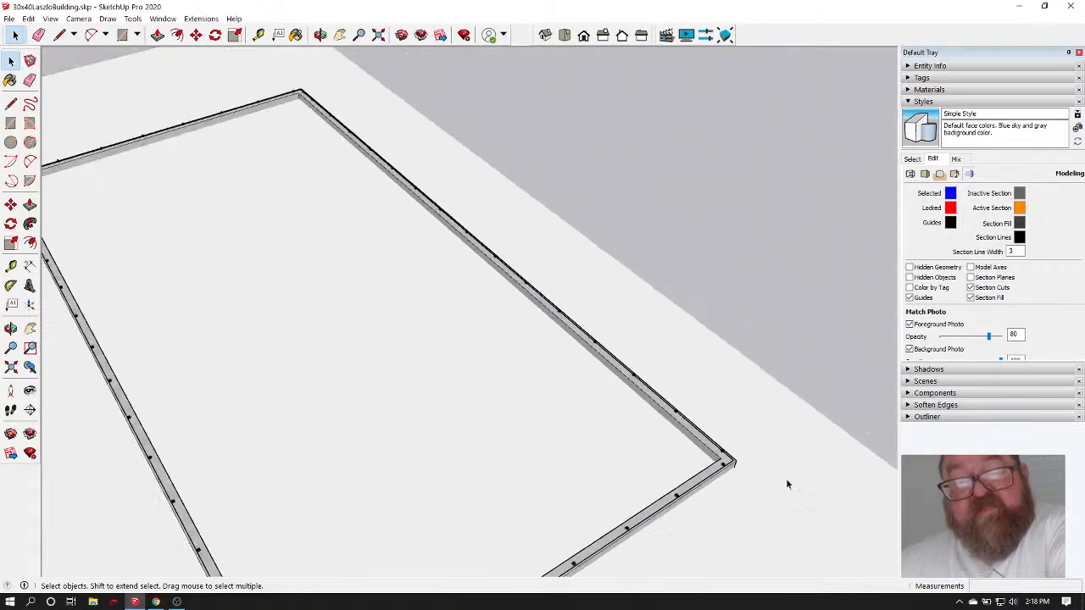
scroll(384, 314, up, 5)
scroll(384, 313, up, 6)
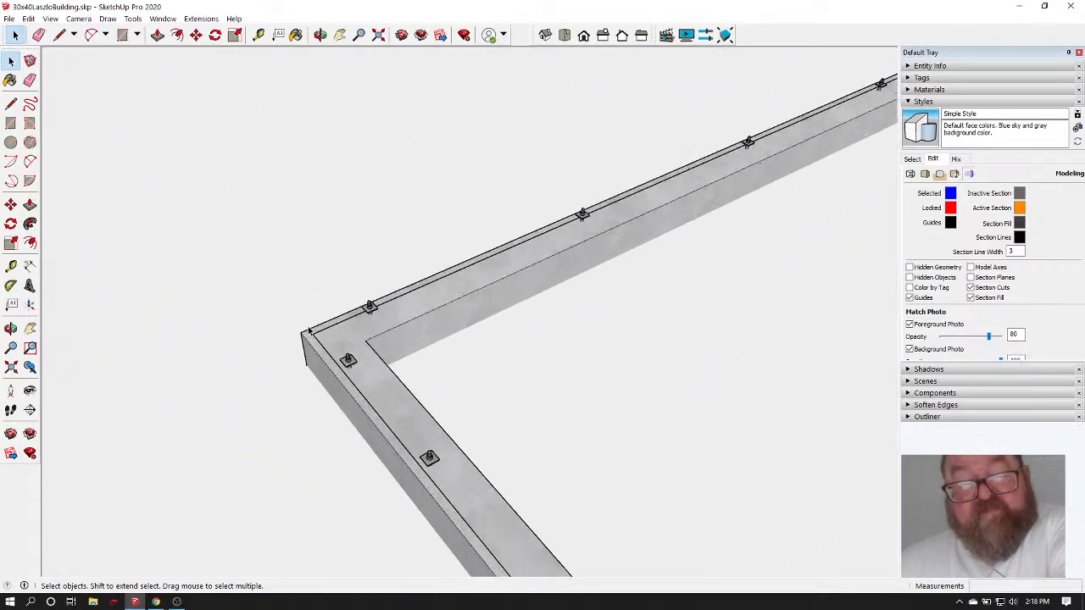
scroll(259, 327, down, 5)
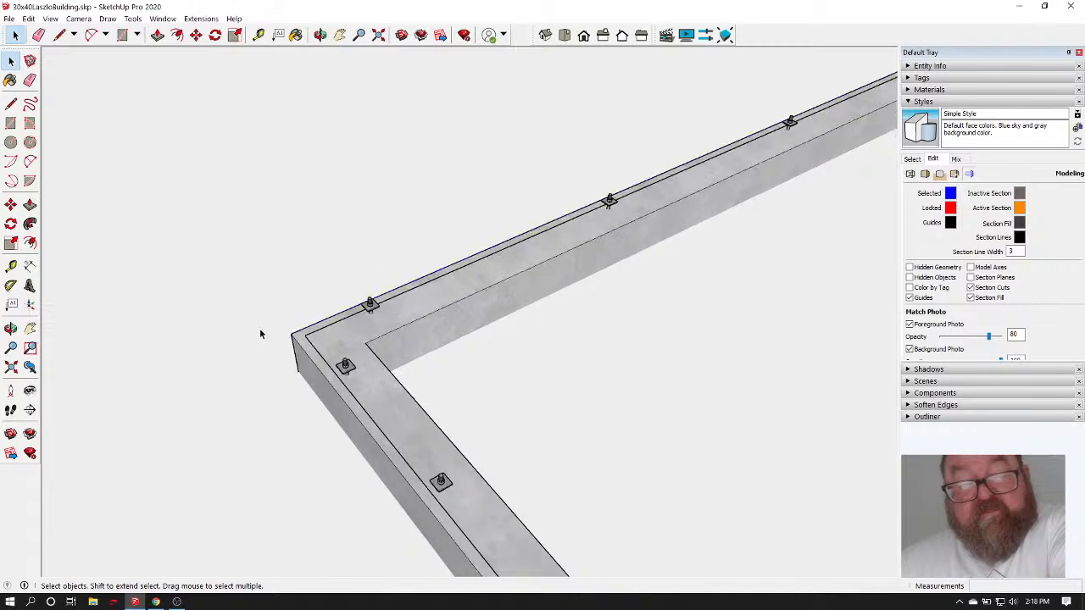
scroll(261, 263, down, 2)
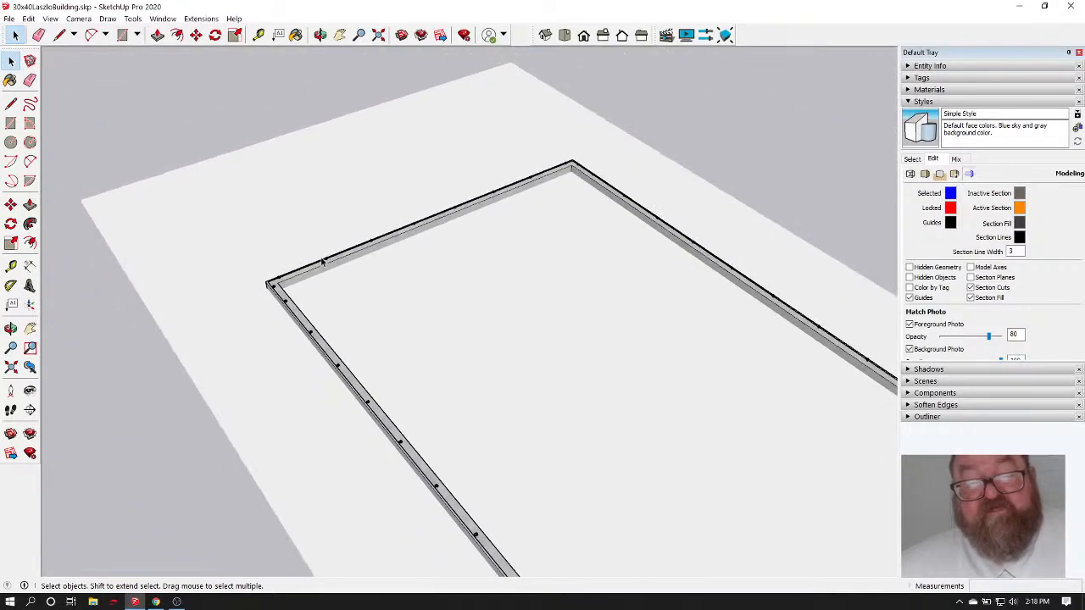
Select all four edges of the inset outline on top of the stemwall and make them a group
scroll(265, 271, up, 5)
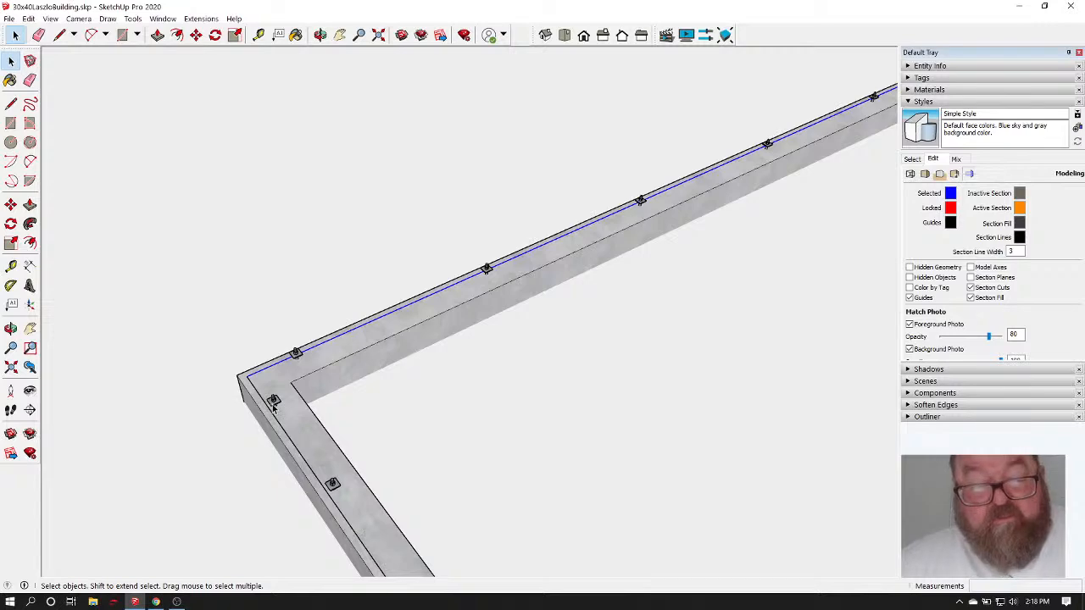
scroll(203, 254, down, 10)
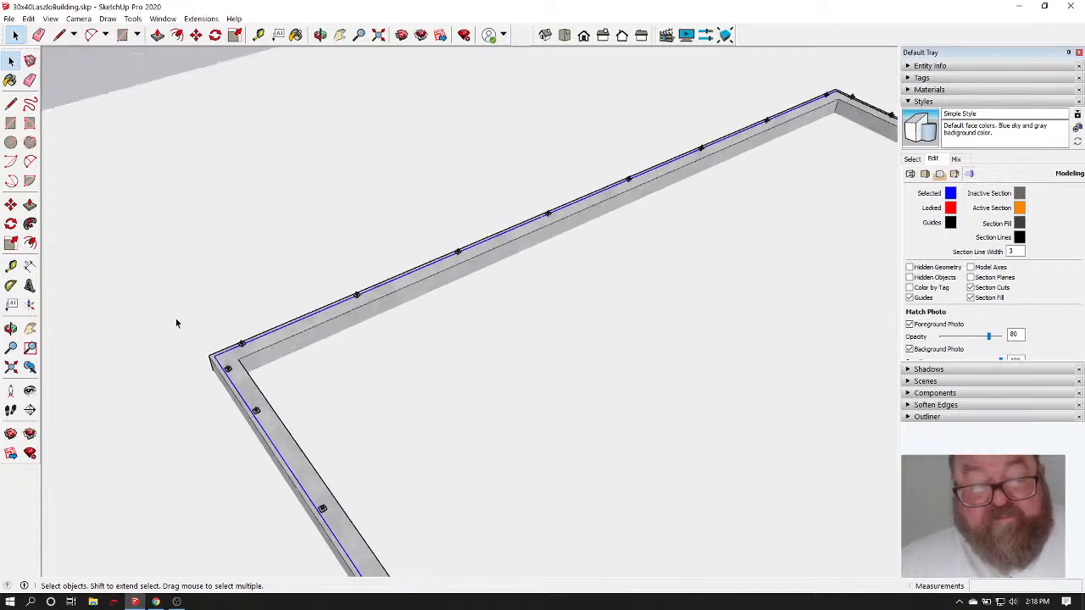
scroll(400, 344, up, 10)
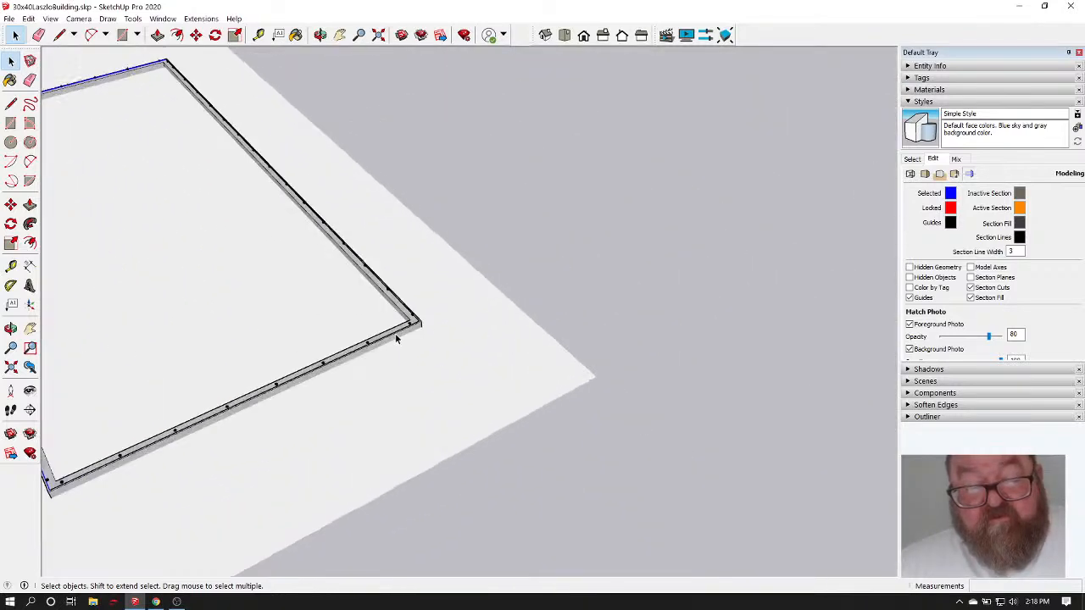
scroll(418, 310, up, 1)
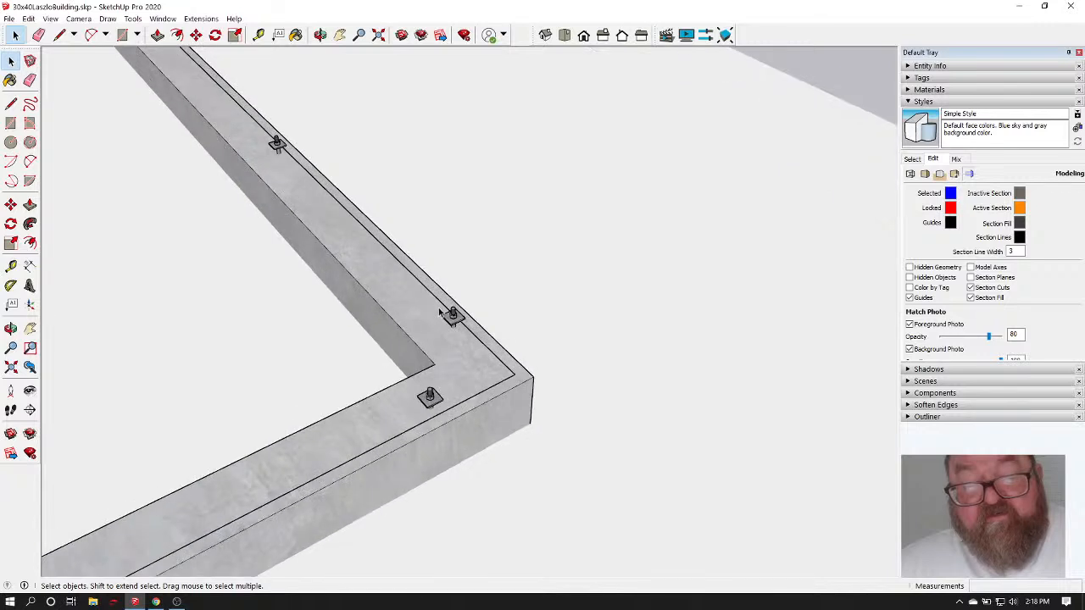
right_click(455, 410)
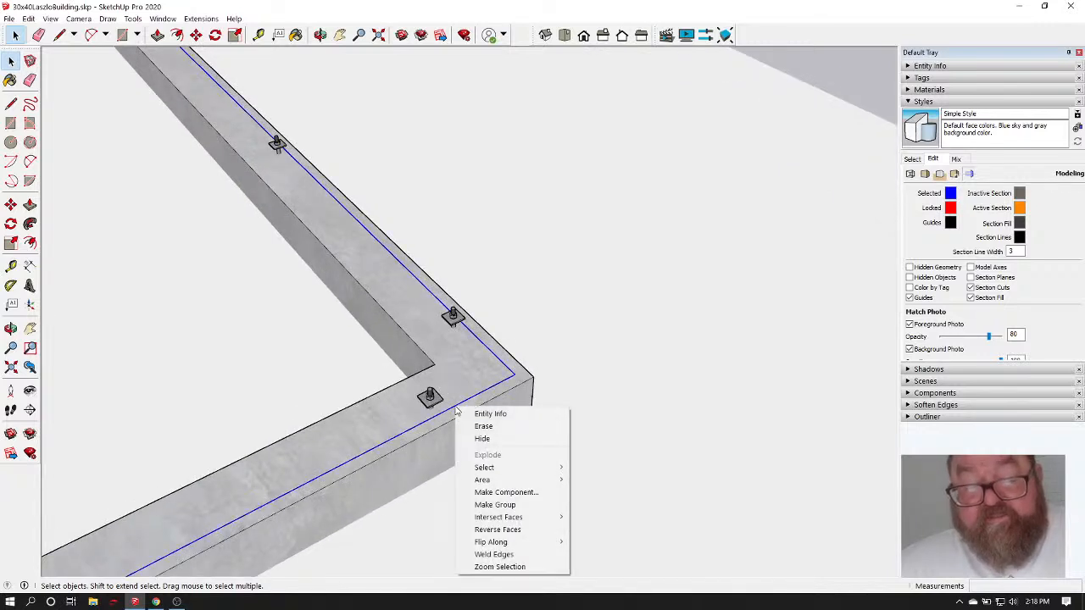
click(496, 505)
scroll(651, 313, down, 8)
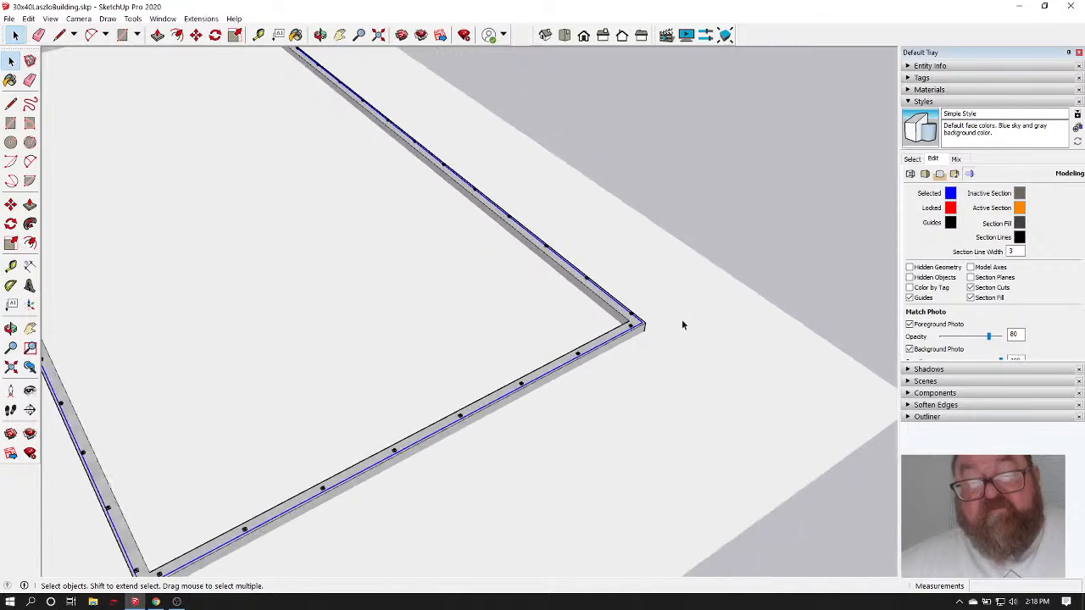
middle_drag(693, 338, 723, 385)
scroll(385, 445, up, 8)
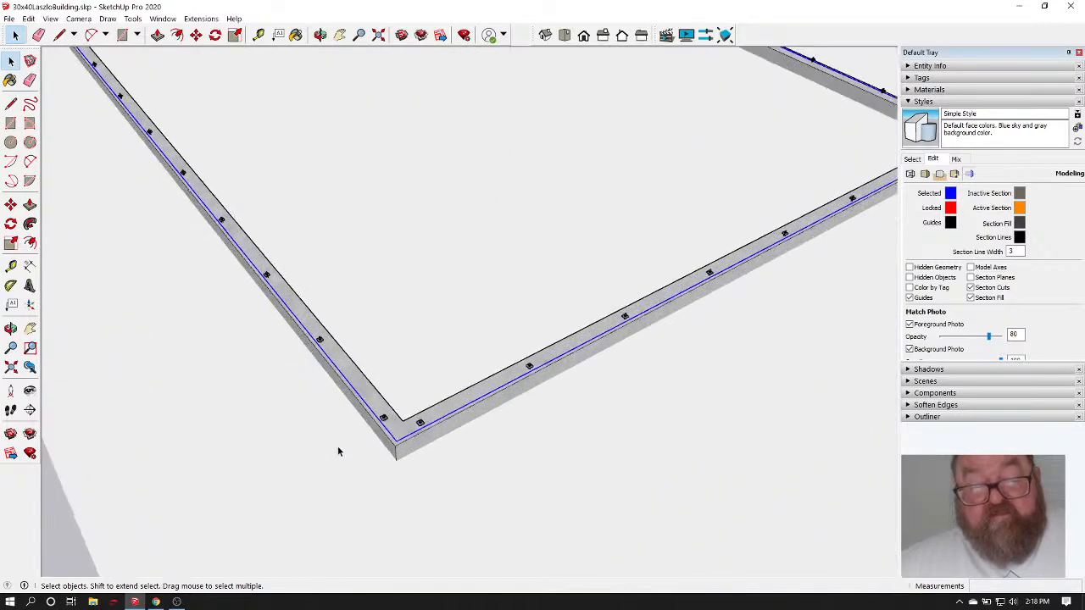
scroll(386, 432, up, 4)
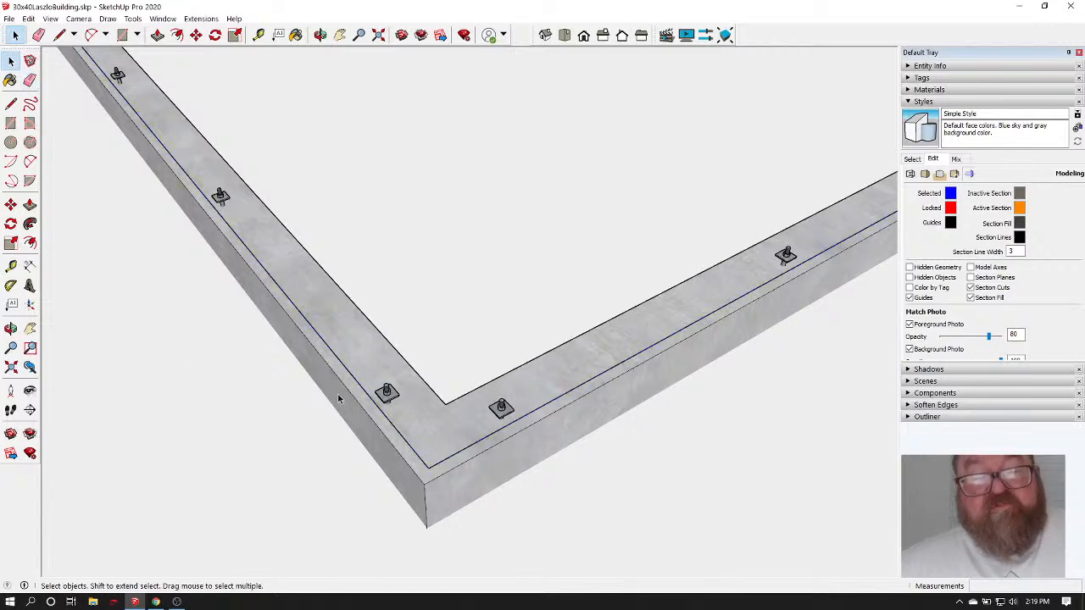
click(283, 142)
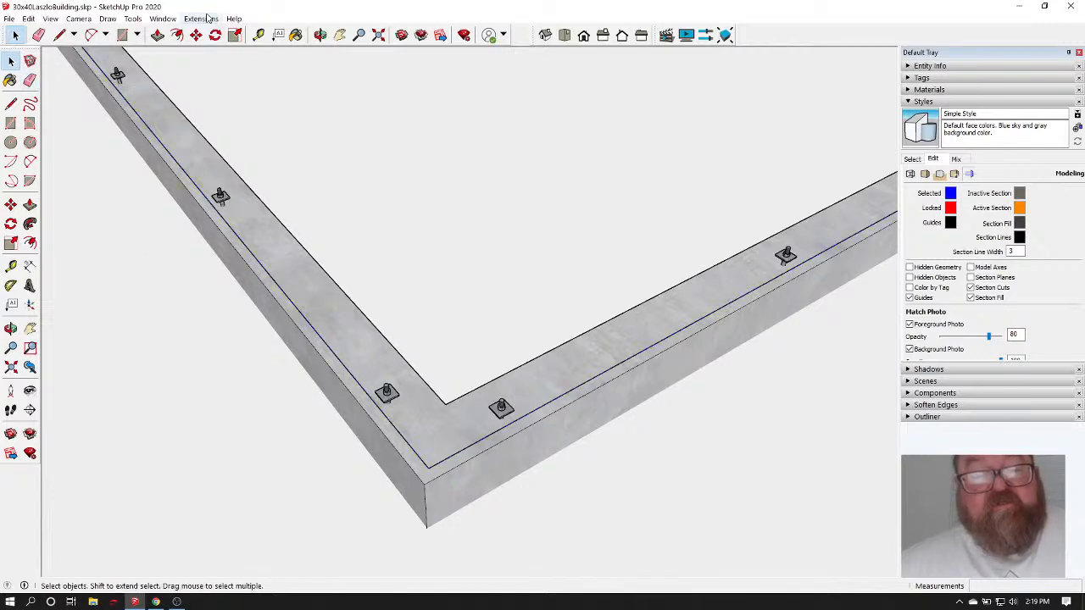
Switch to YouTube Studio in the browser and save the live stream's visibility as Public
click(156, 602)
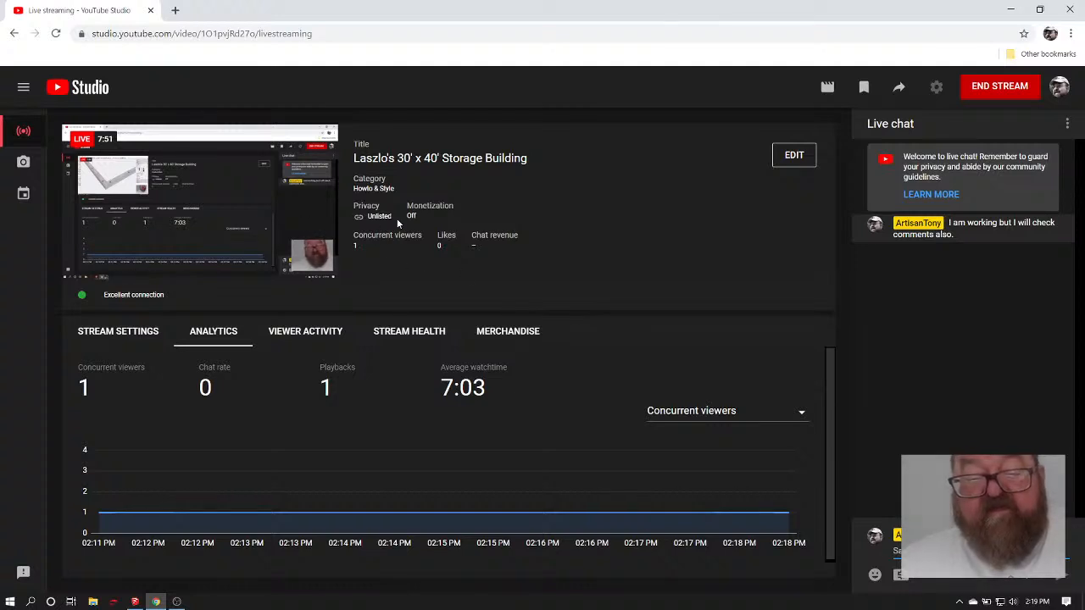
click(786, 157)
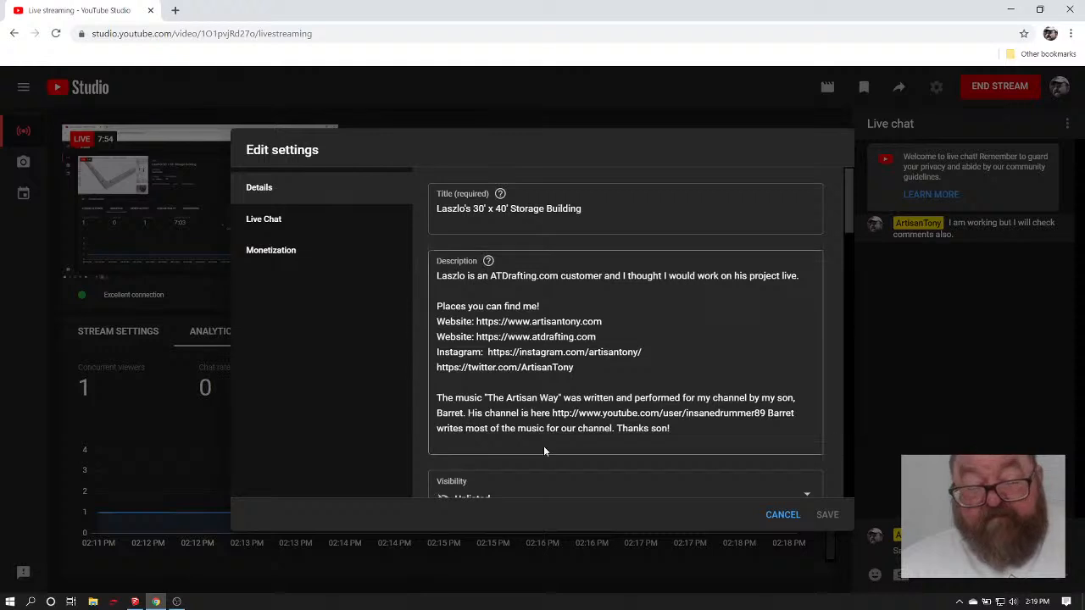
scroll(543, 446, down, 3)
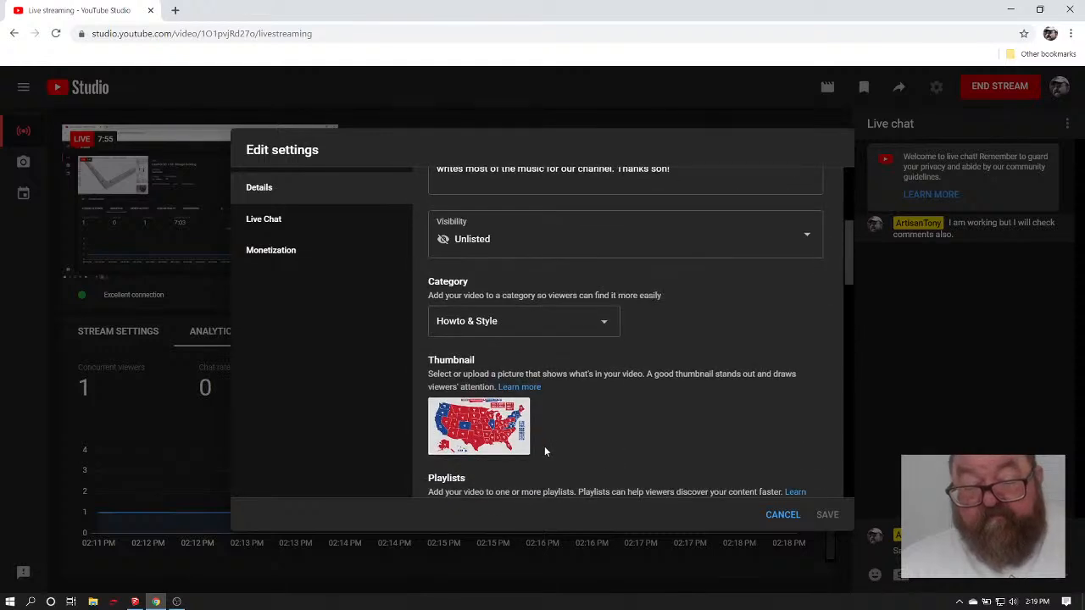
click(805, 234)
click(486, 323)
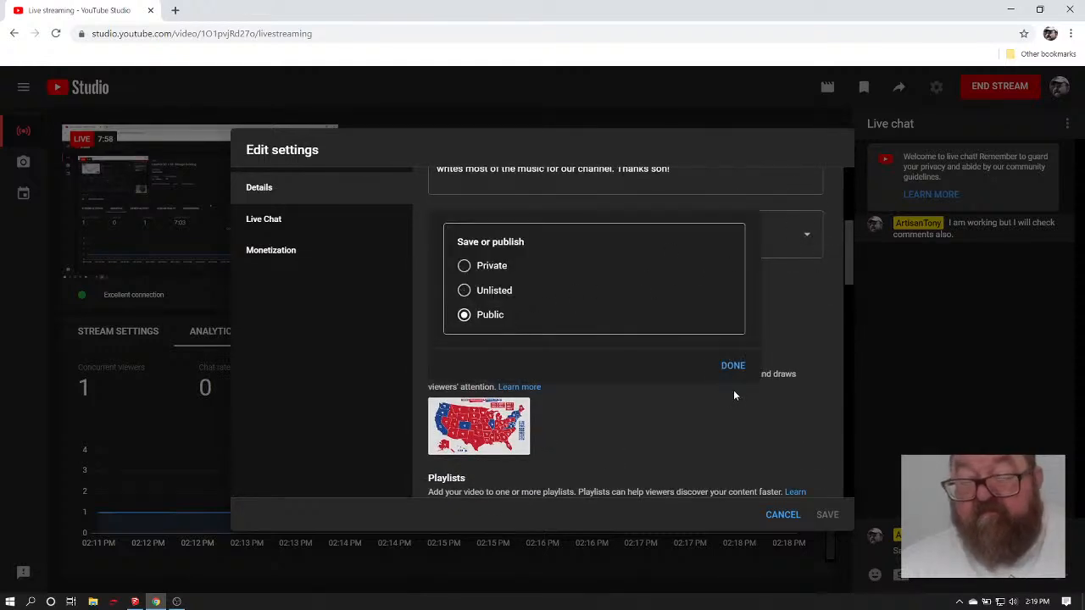
click(734, 367)
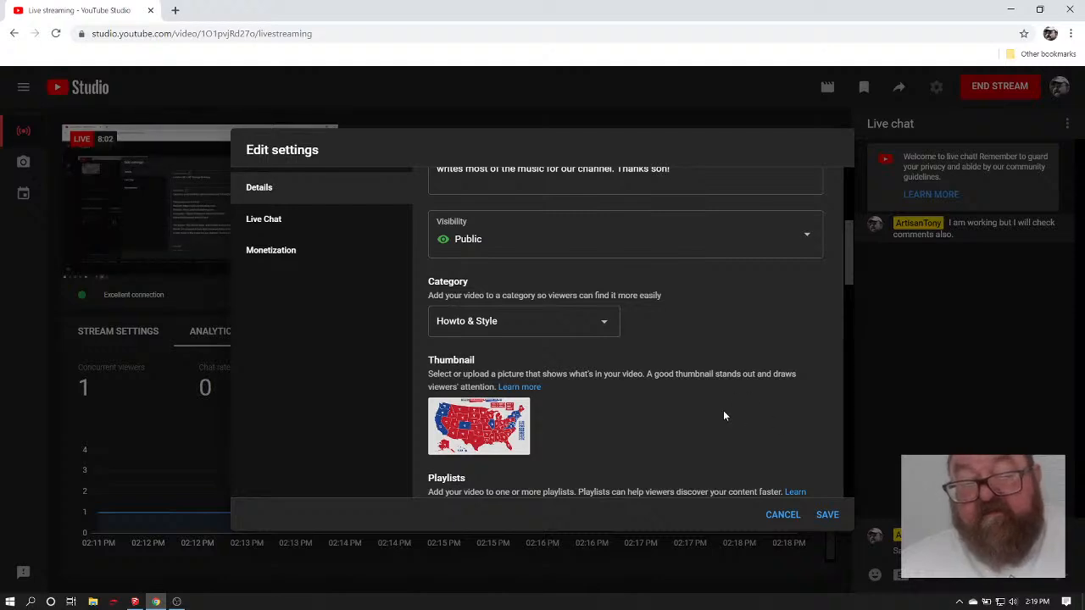
scroll(722, 411, down, 4)
click(823, 515)
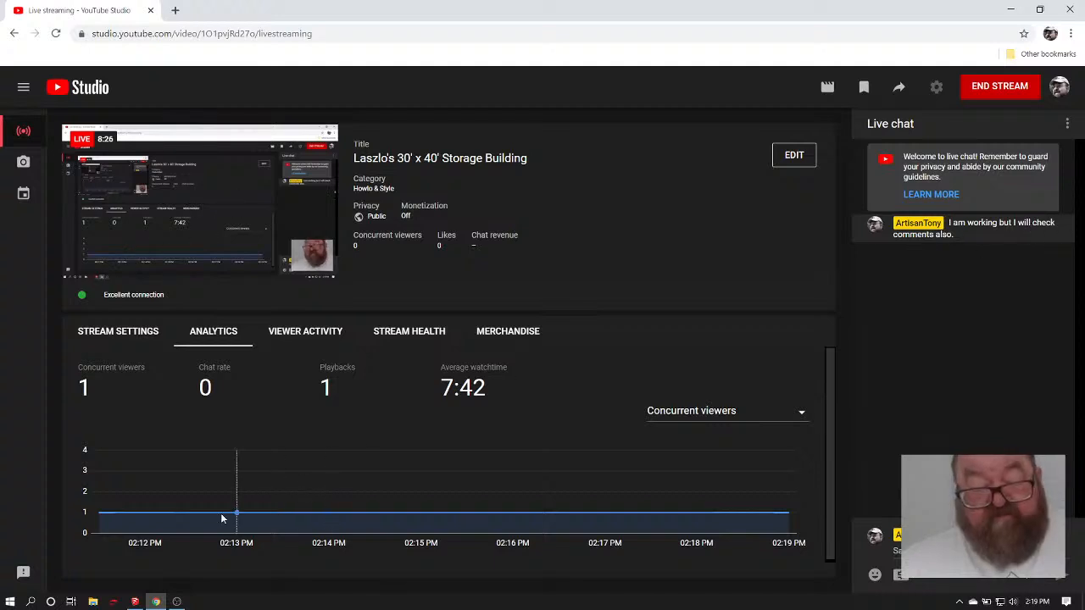
Return to SketchUp and examine the inset outline and anchor bolts around the stemwall corner from above
click(135, 603)
scroll(427, 492, down, 2)
scroll(415, 487, up, 5)
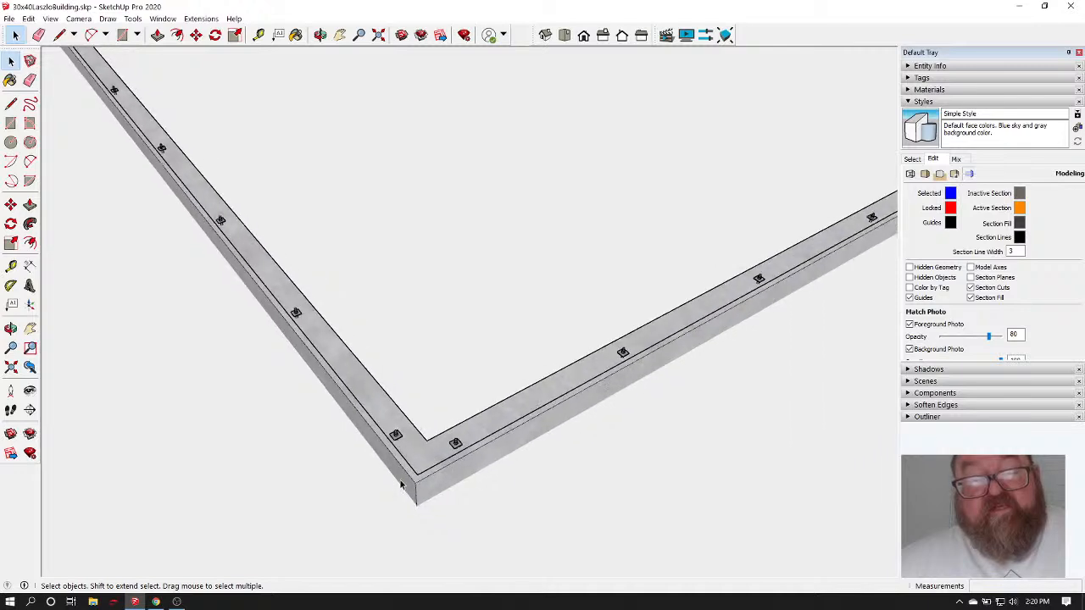
scroll(401, 485, down, 1)
click(319, 35)
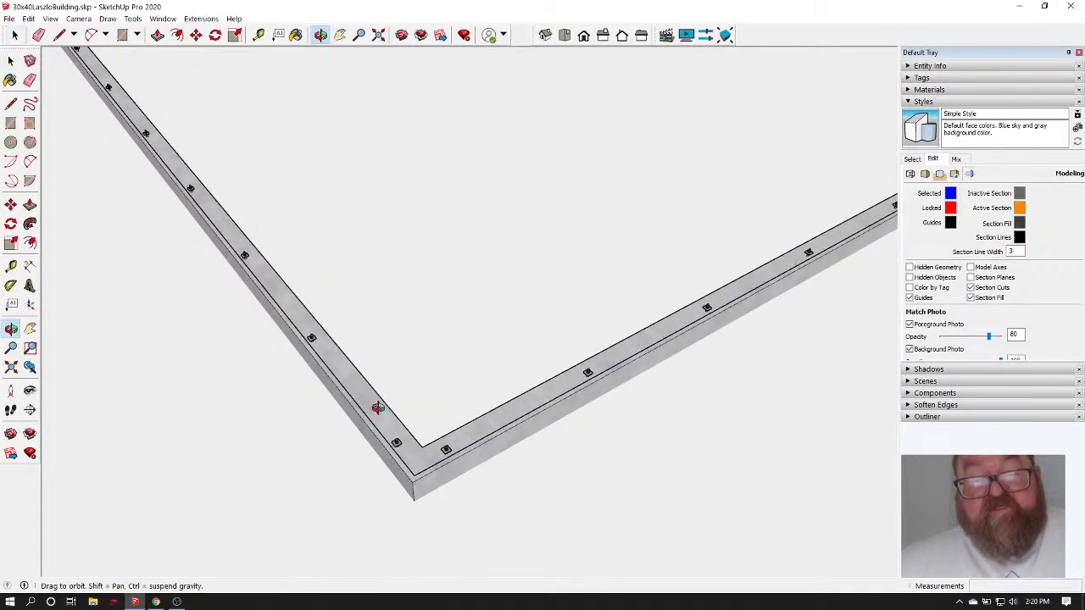
drag(375, 407, 364, 458)
scroll(373, 470, up, 2)
scroll(382, 325, up, 1)
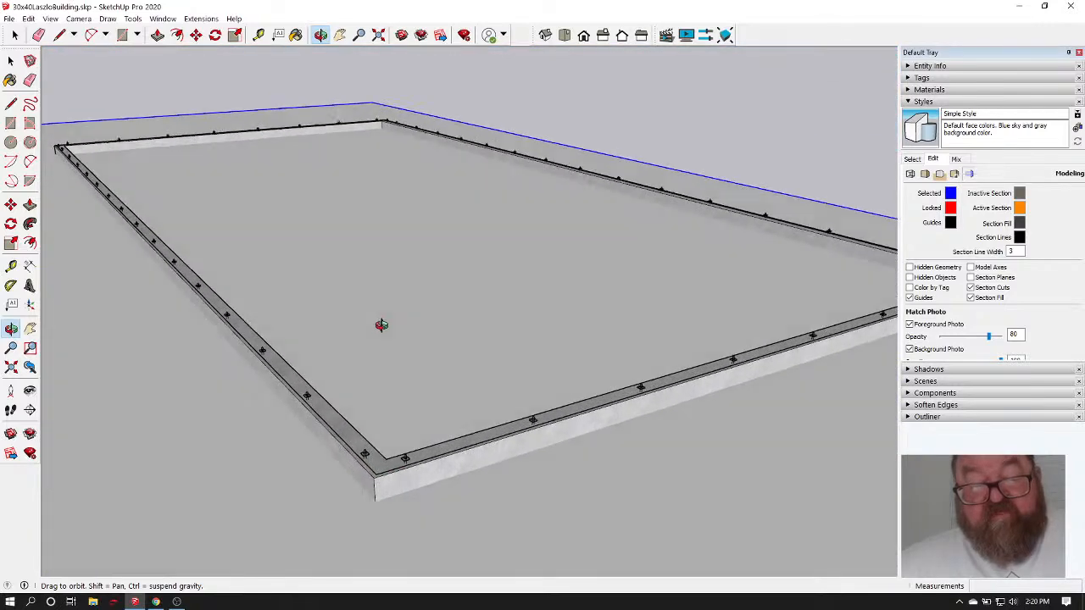
scroll(358, 435, up, 3)
scroll(381, 459, up, 2)
scroll(381, 459, up, 4)
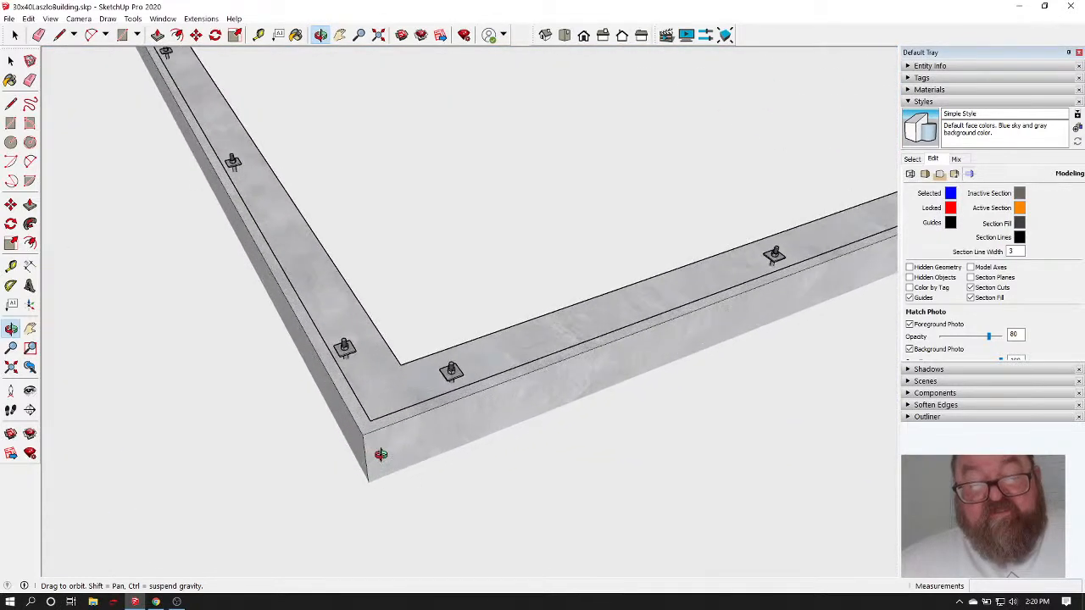
drag(375, 455, 495, 430)
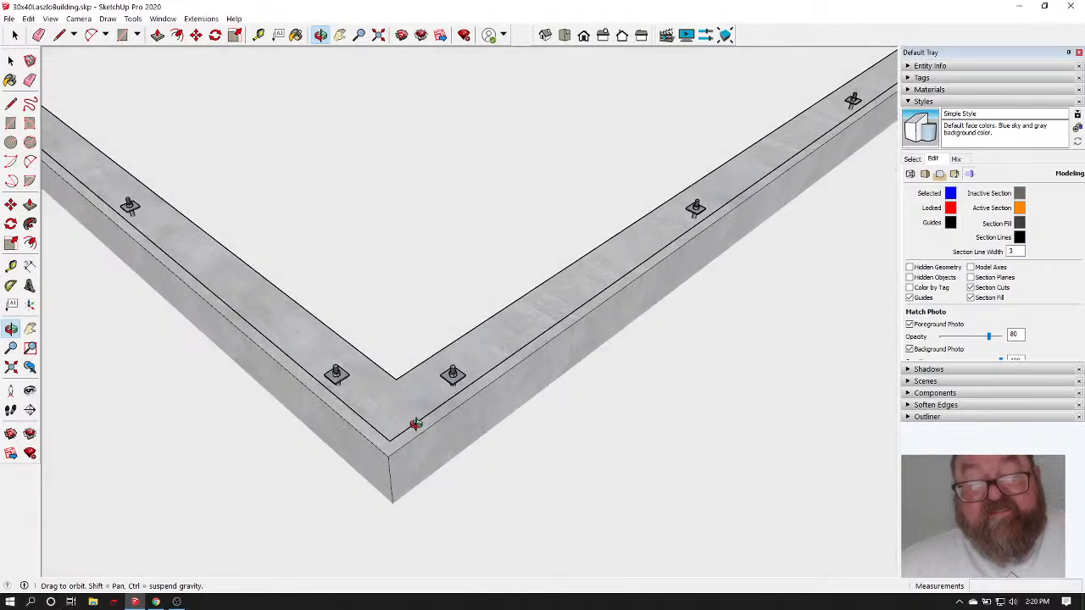
scroll(412, 423, up, 3)
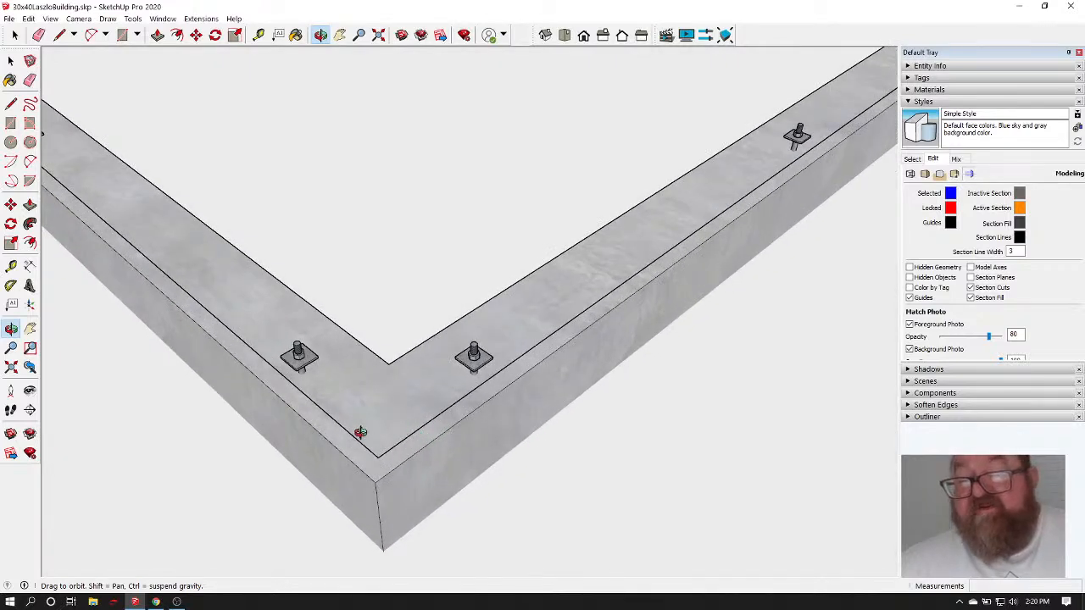
scroll(376, 417, down, 1)
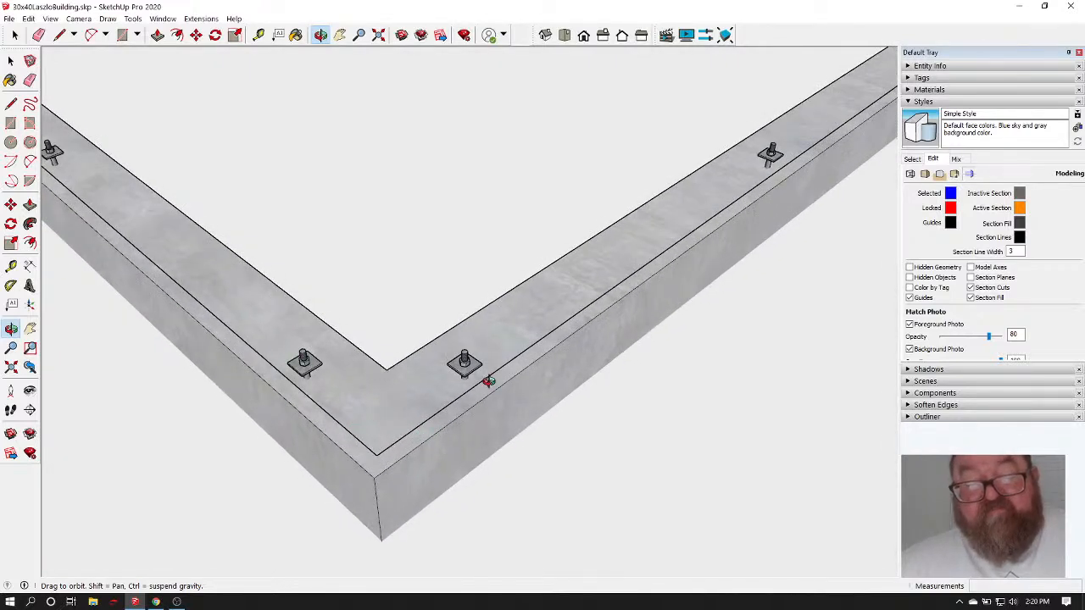
scroll(395, 452, down, 2)
drag(345, 450, 254, 443)
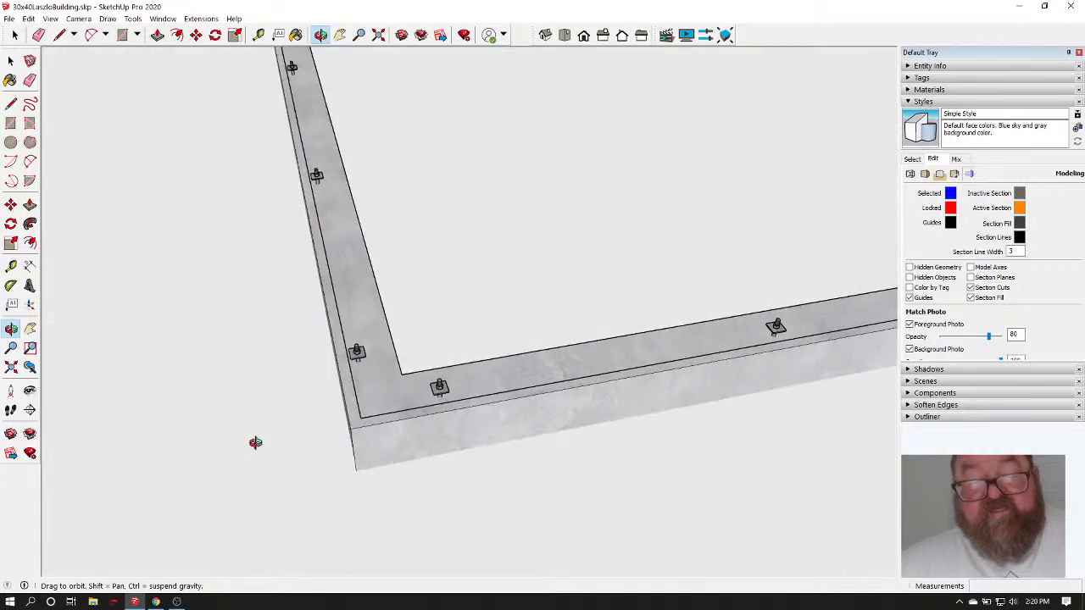
scroll(334, 288, up, 3)
scroll(346, 303, down, 4)
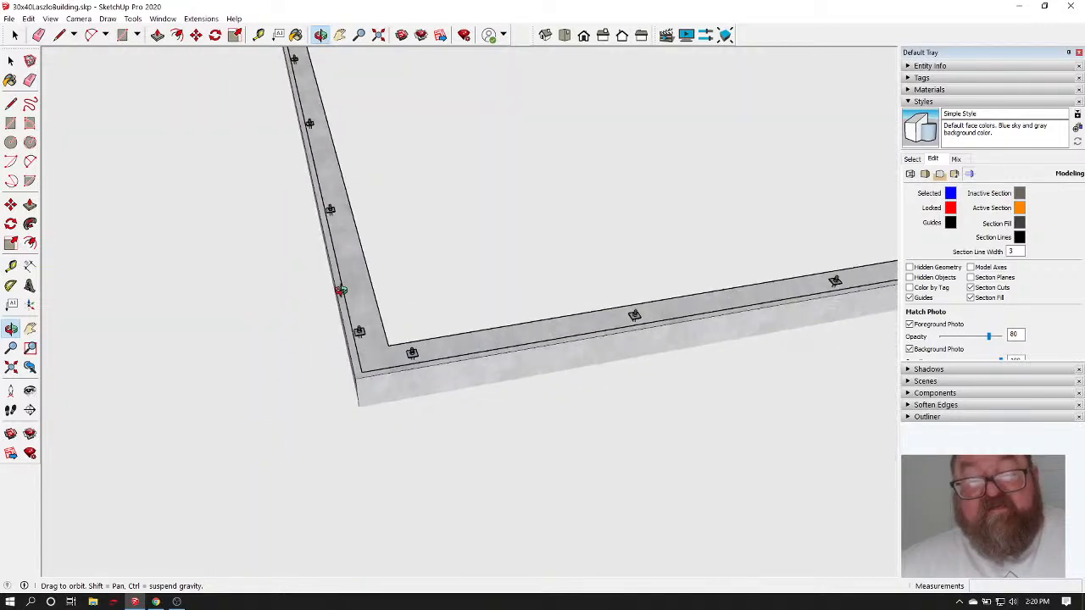
Inspect the foundation corner from underneath and from above, checking how the stemwall and its outer faces meet
drag(370, 368, 336, 393)
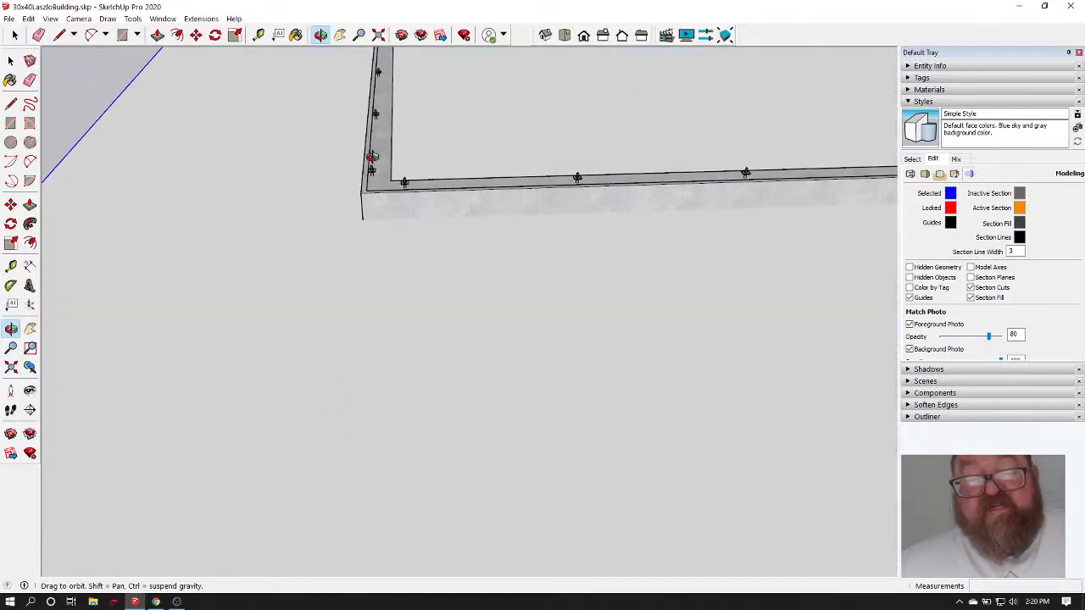
drag(376, 254, 421, 231)
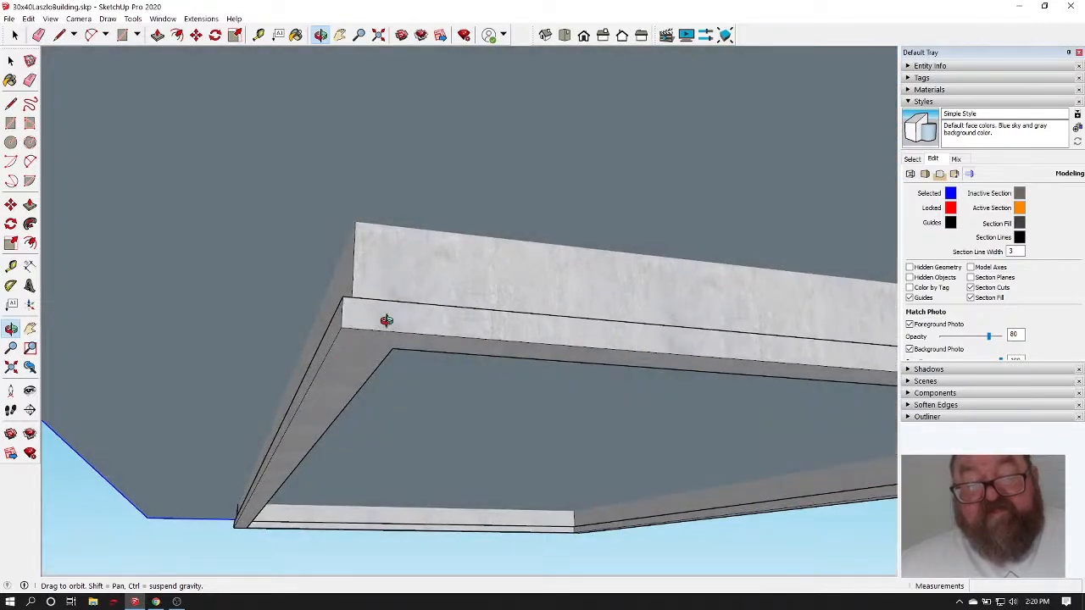
drag(400, 327, 400, 231)
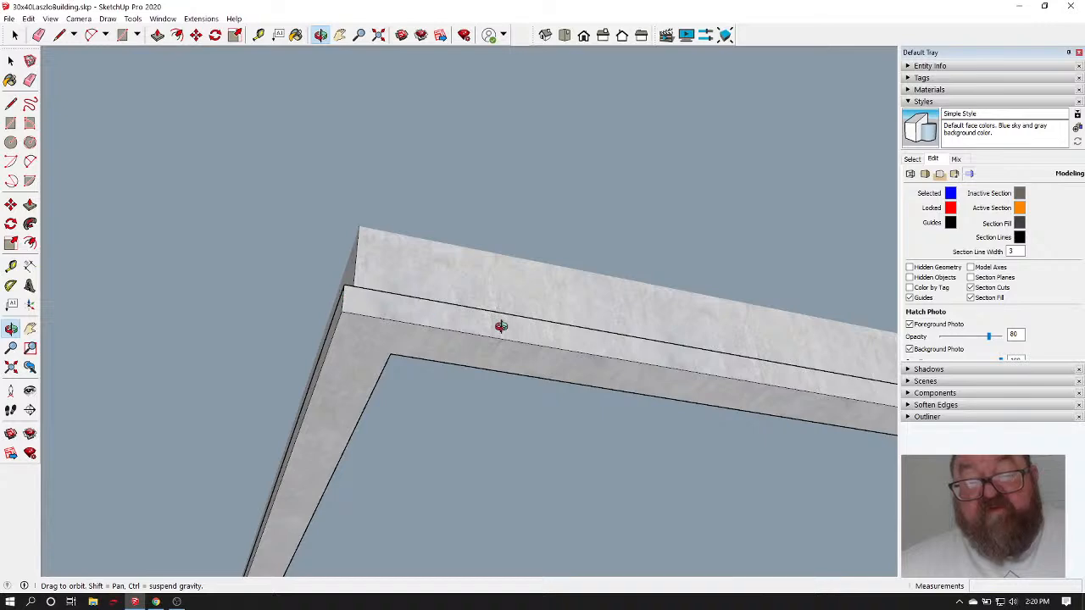
drag(351, 283, 405, 320)
scroll(405, 319, up, 1)
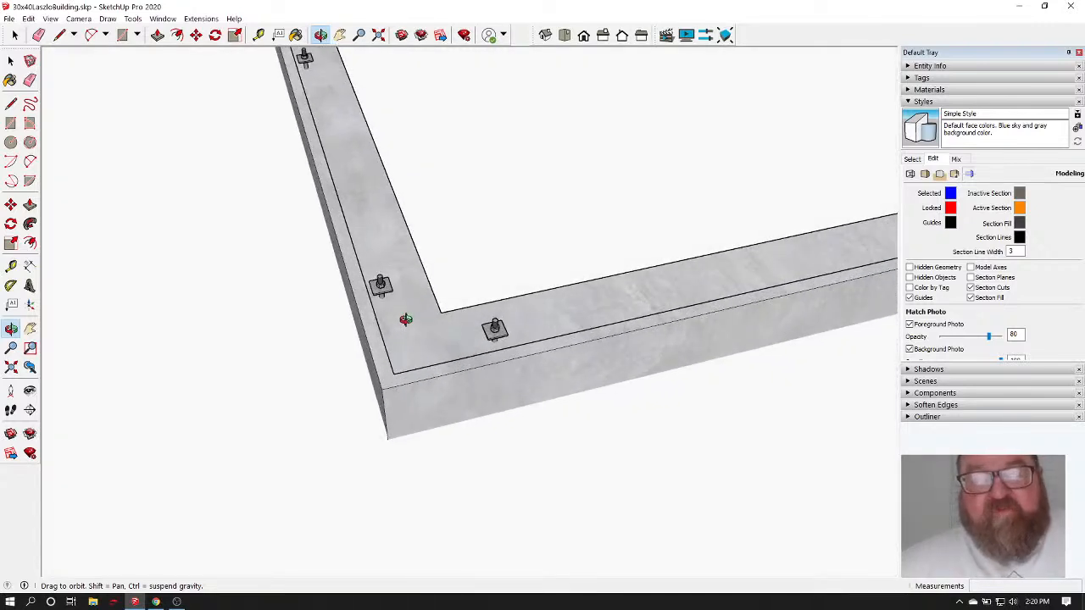
scroll(400, 343, down, 2)
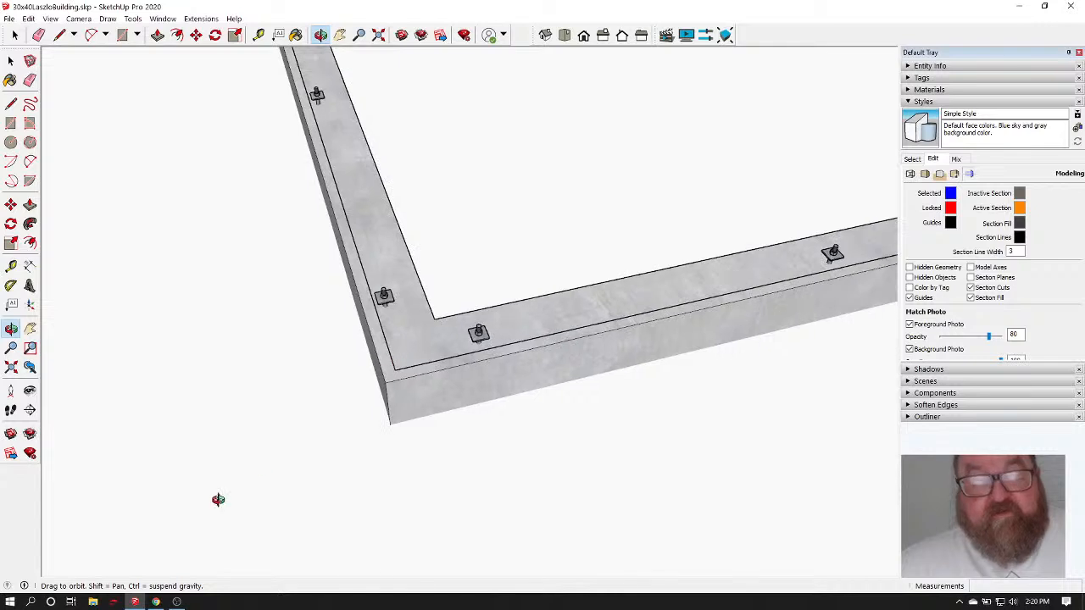
Switch to YouTube Studio to check the live stream's chat and analytics, and return to SketchUp
click(136, 602)
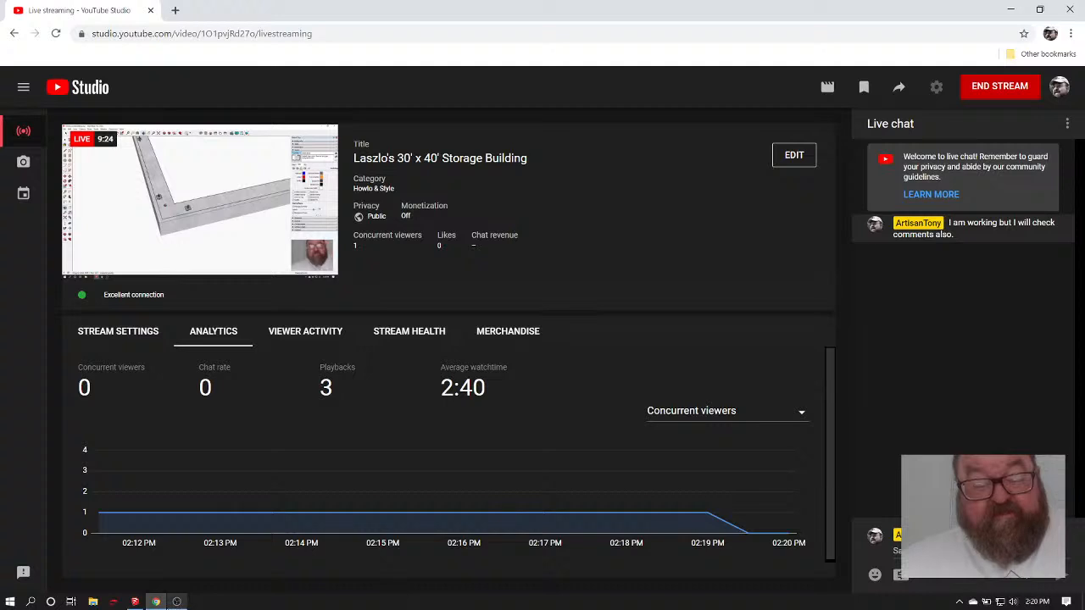
mouse_move(176, 603)
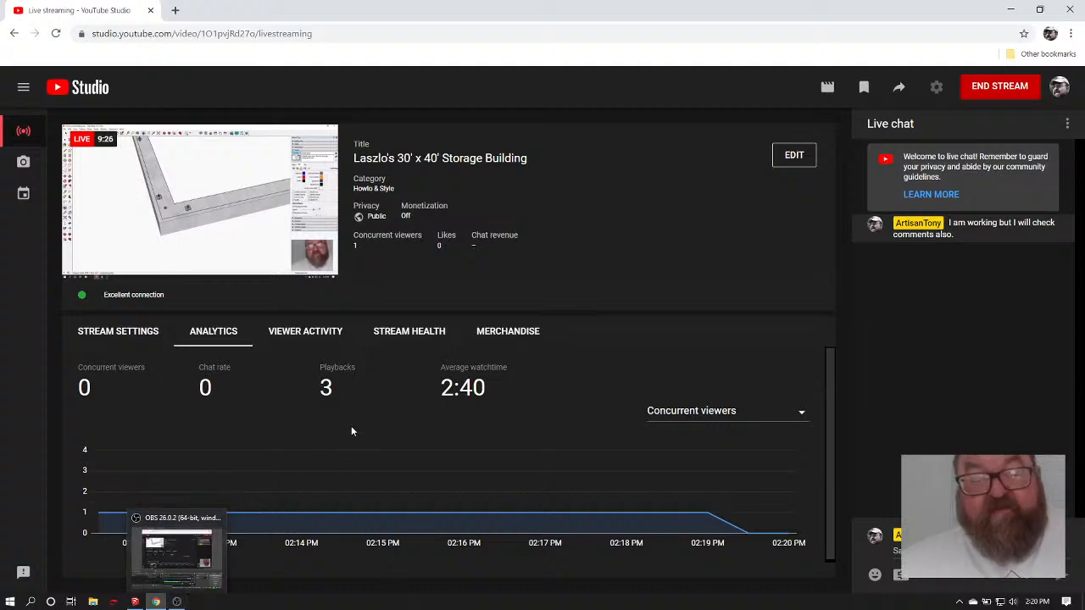
click(133, 602)
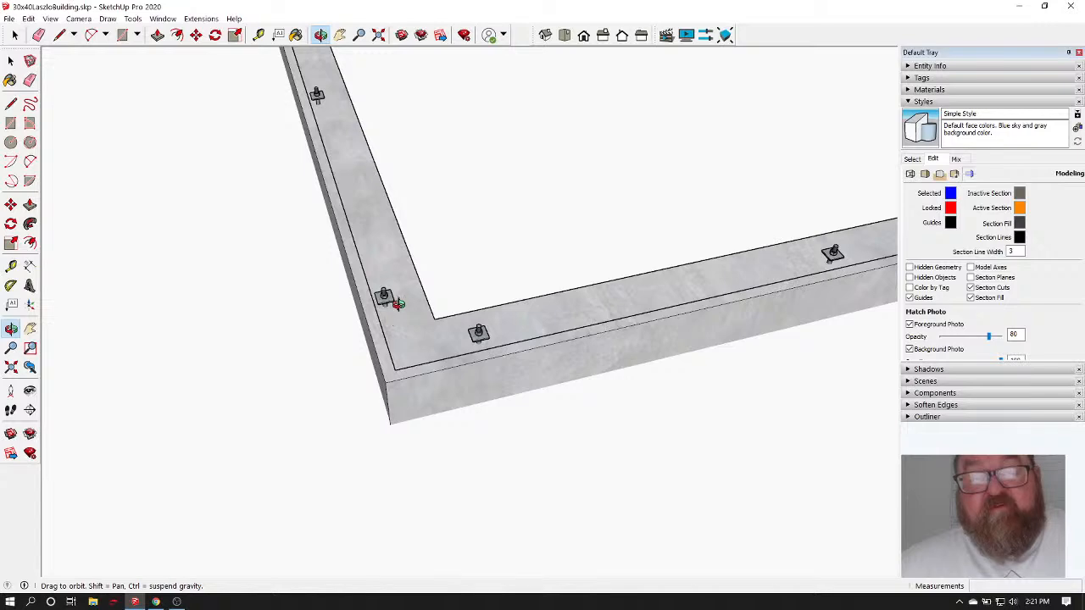
Examine the inset outline's corner point and the nearby anchor bolts on top of the stemwall up close
drag(422, 349, 465, 308)
scroll(442, 311, up, 4)
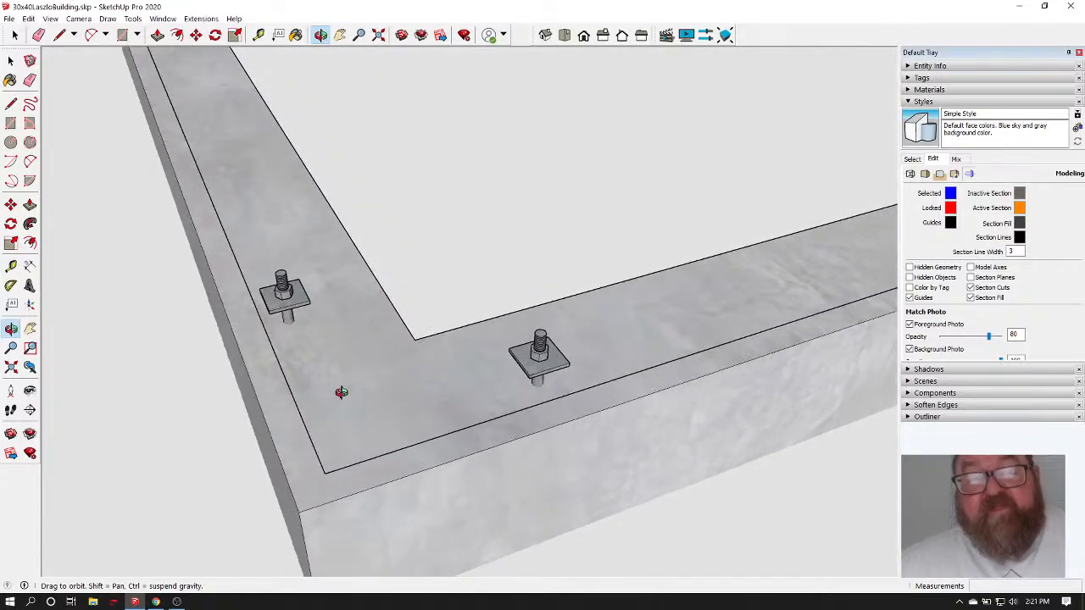
scroll(355, 394, down, 3)
scroll(313, 399, down, 2)
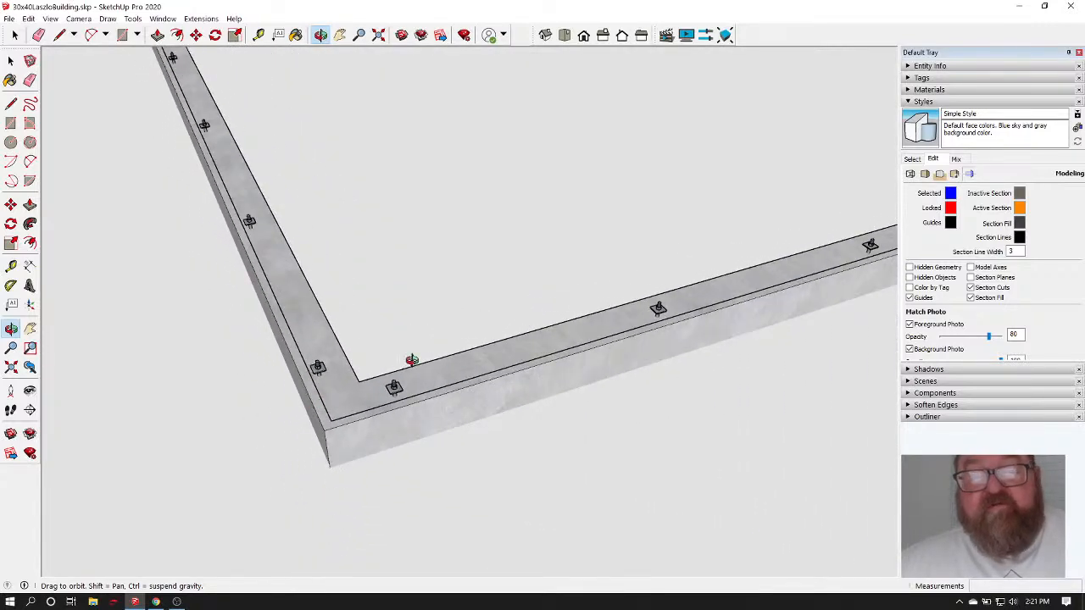
scroll(339, 405, up, 5)
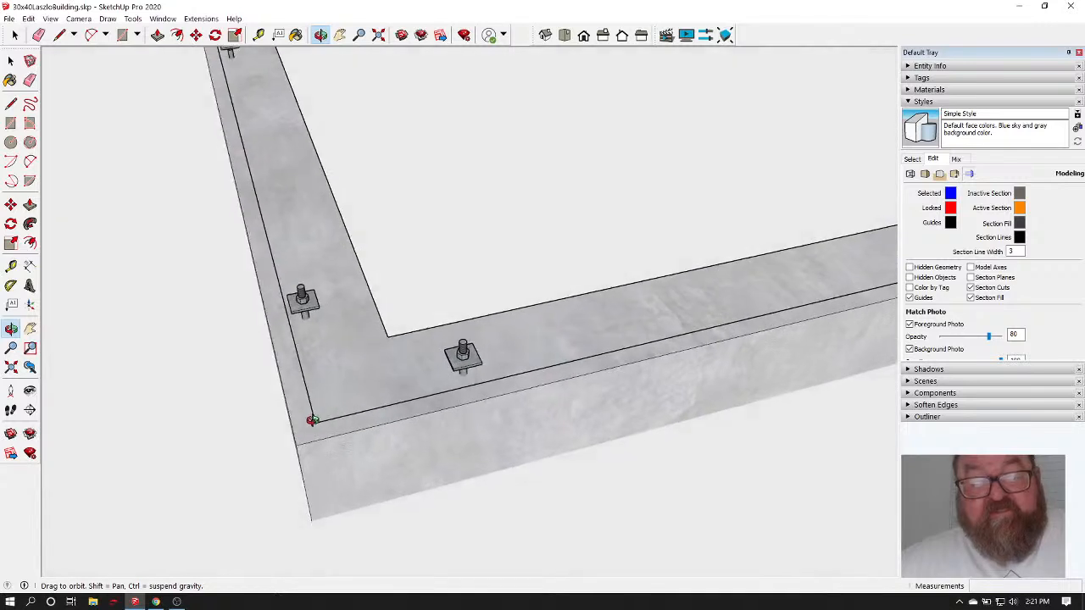
drag(304, 415, 366, 400)
scroll(344, 404, down, 2)
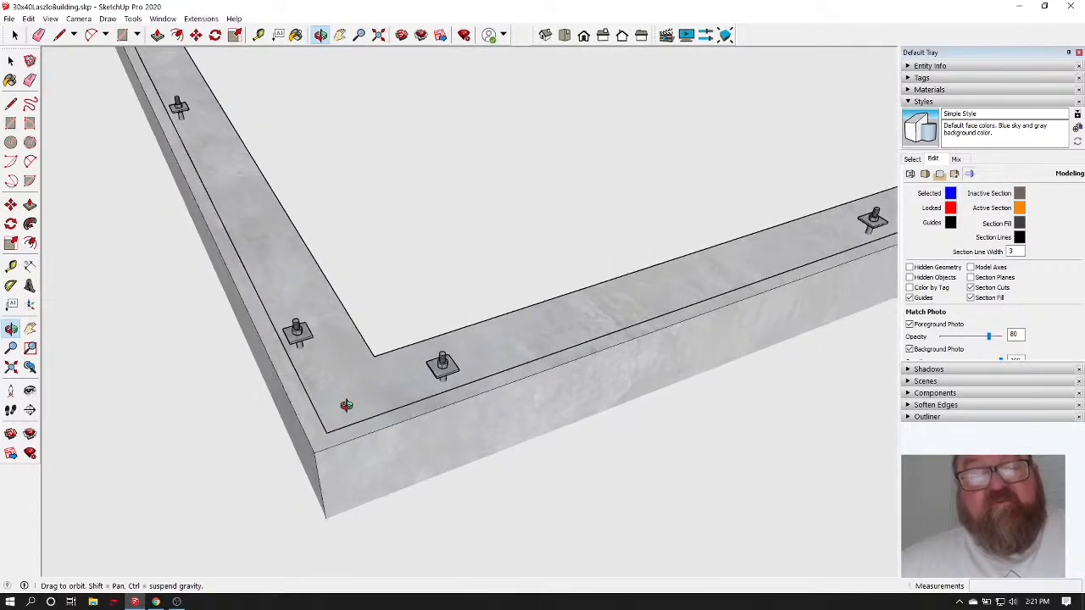
Start a Medeek rectangular wall assembly with 168 in wall height, 84 in header height and 1.5 in sheathing thickness
click(201, 19)
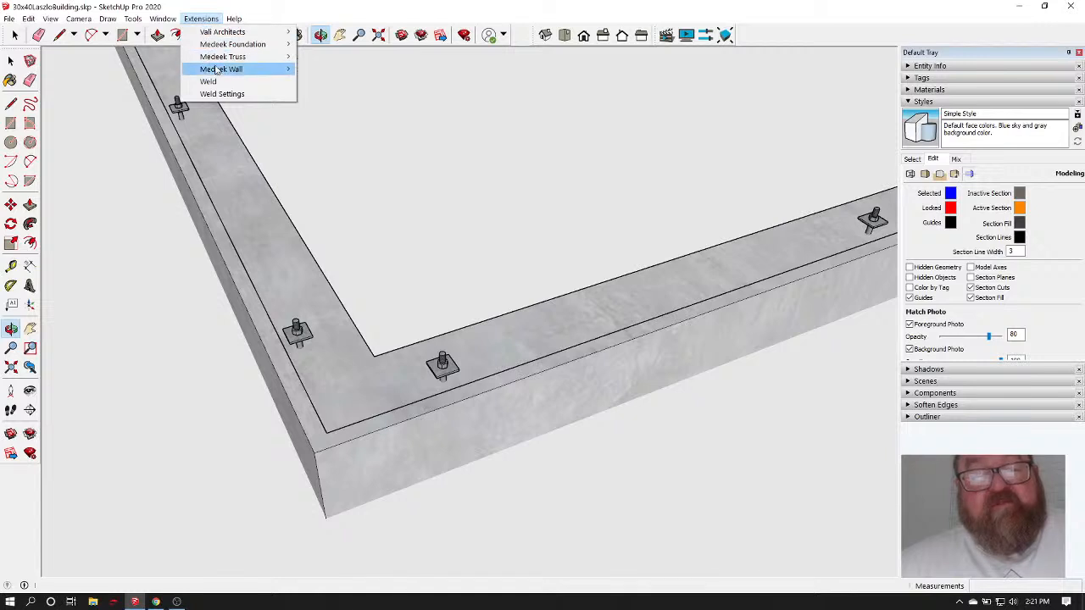
mouse_move(217, 69)
click(326, 69)
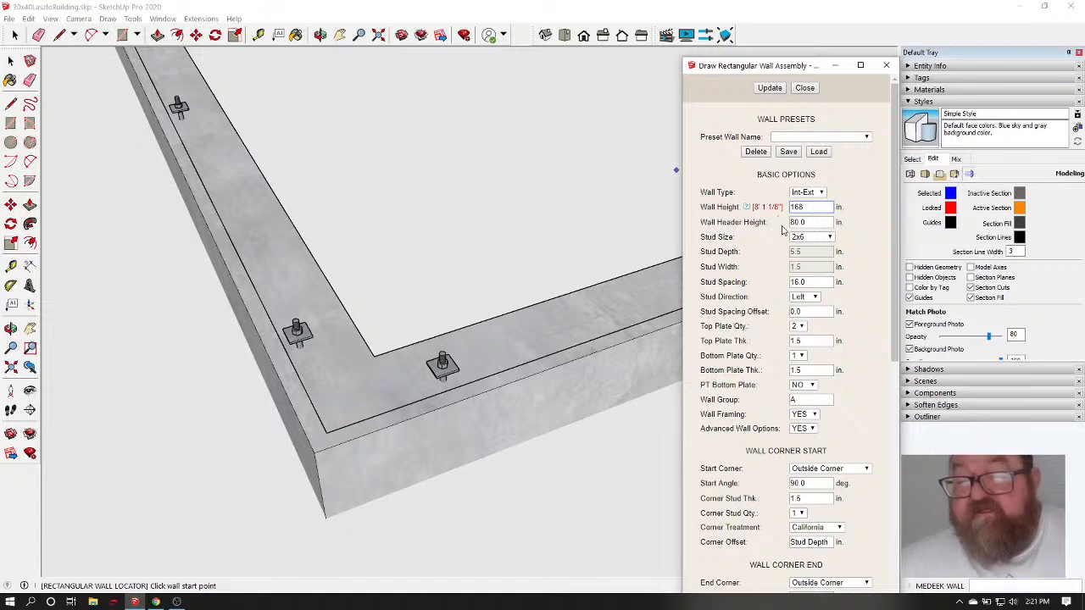
key(Tab)
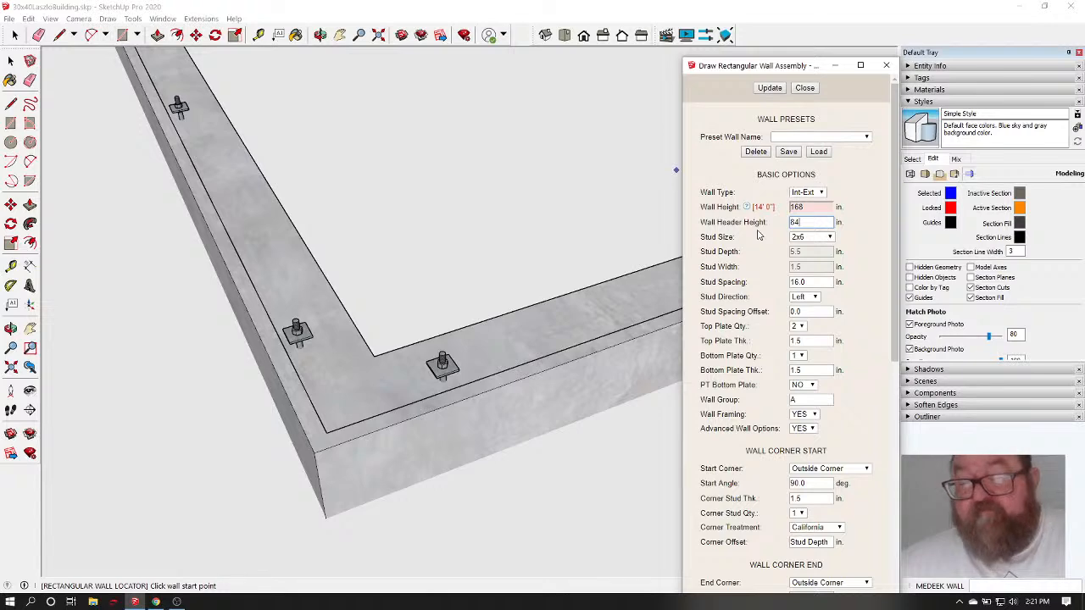
scroll(765, 261, down, 8)
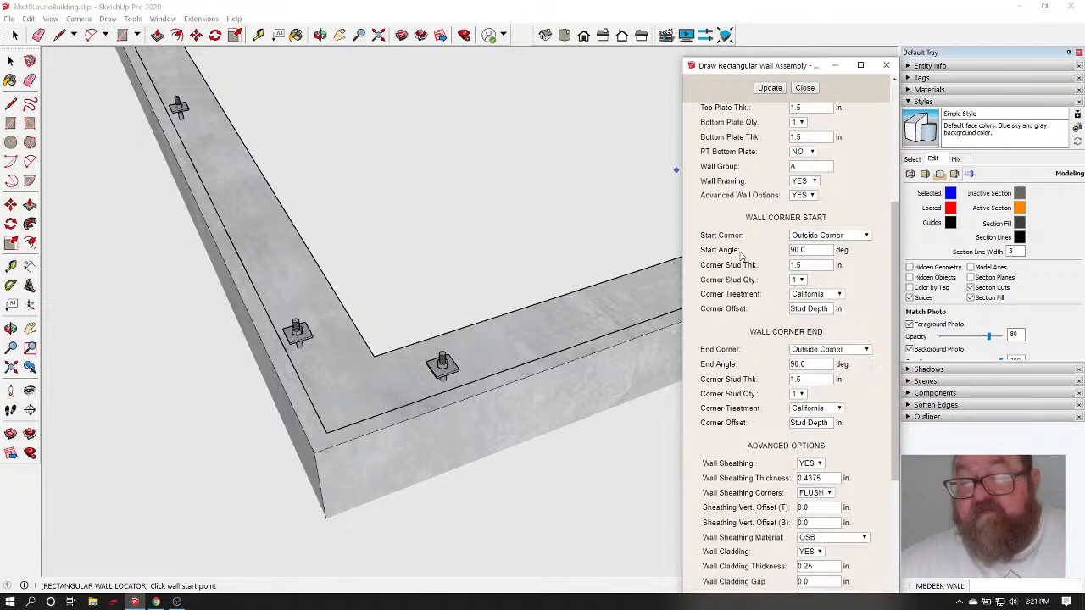
scroll(746, 257, down, 1)
drag(829, 235, 757, 231)
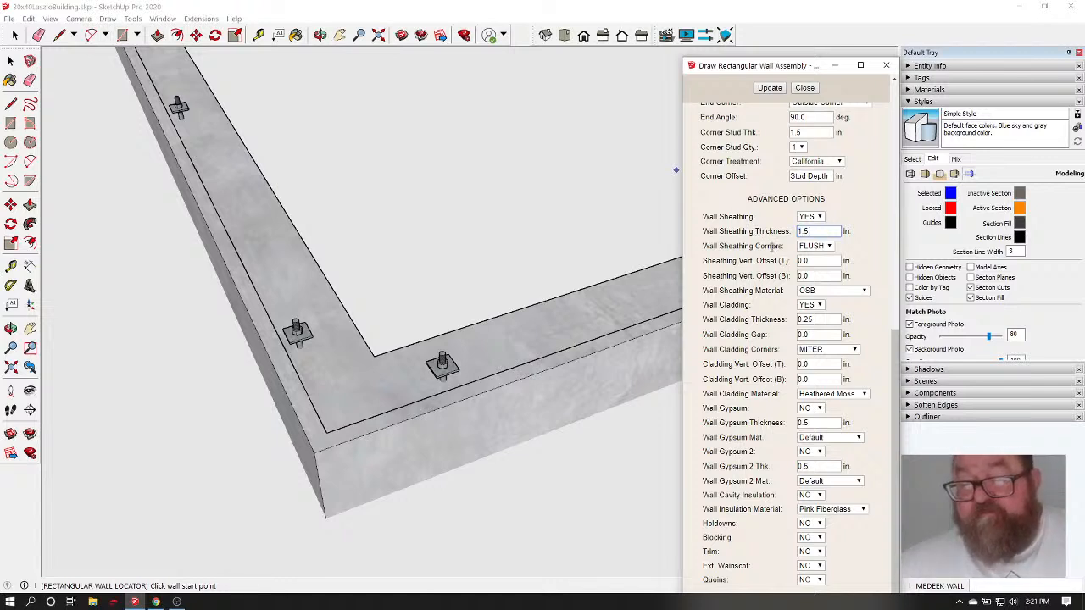
click(769, 89)
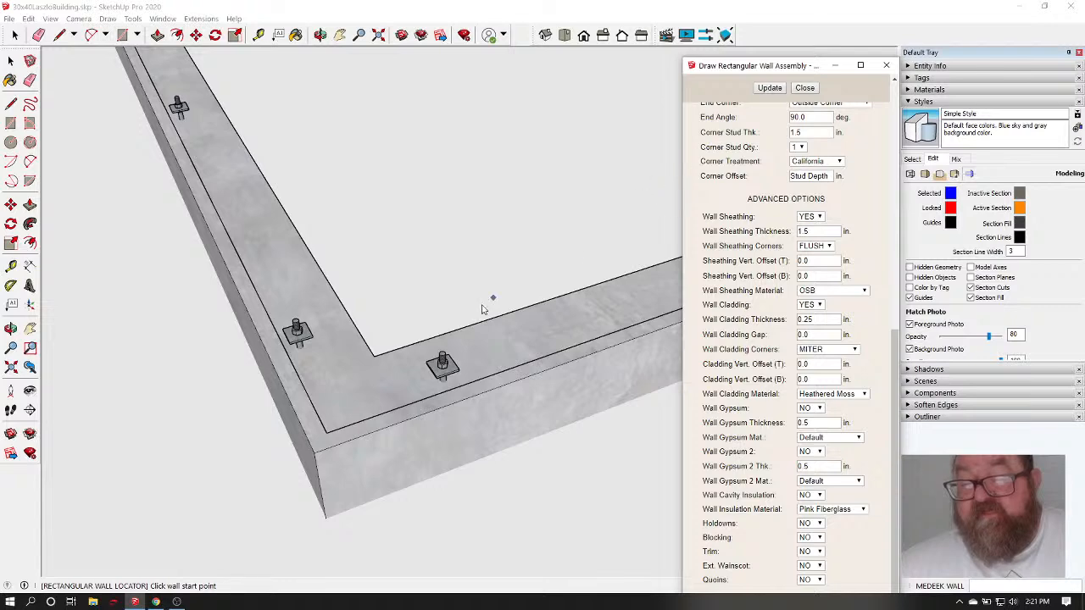
Place the first wall along a short side of the stemwall, from one corner of the inset outline to the adjacent corner
click(328, 435)
scroll(254, 440, down, 5)
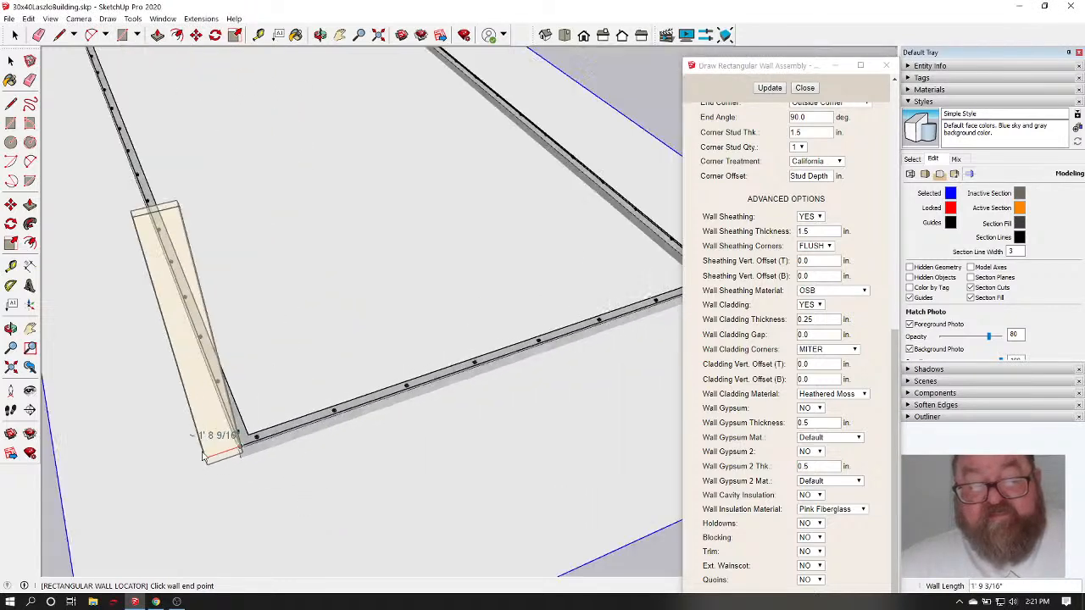
scroll(201, 449, down, 3)
scroll(252, 373, up, 8)
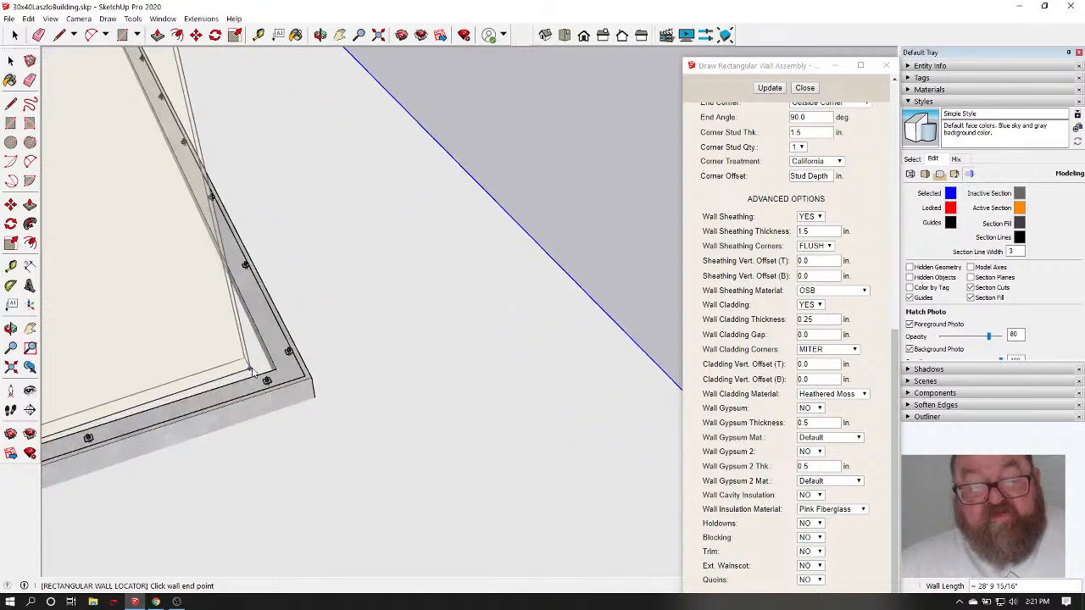
scroll(252, 372, up, 4)
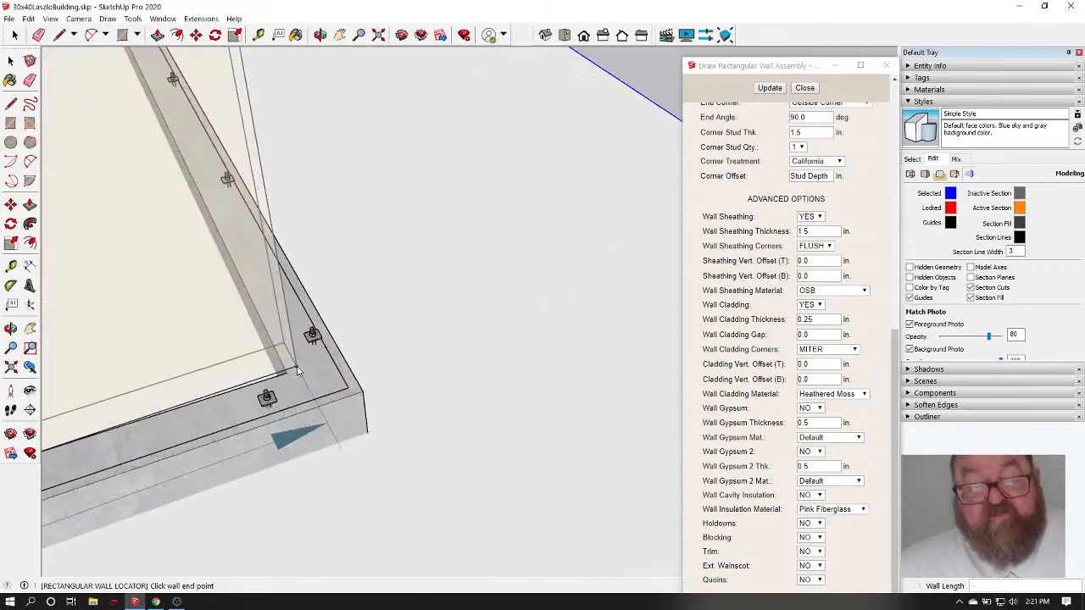
click(360, 395)
Place the second wall along the adjoining long side, ending it at the next corner of the inset outline
click(320, 36)
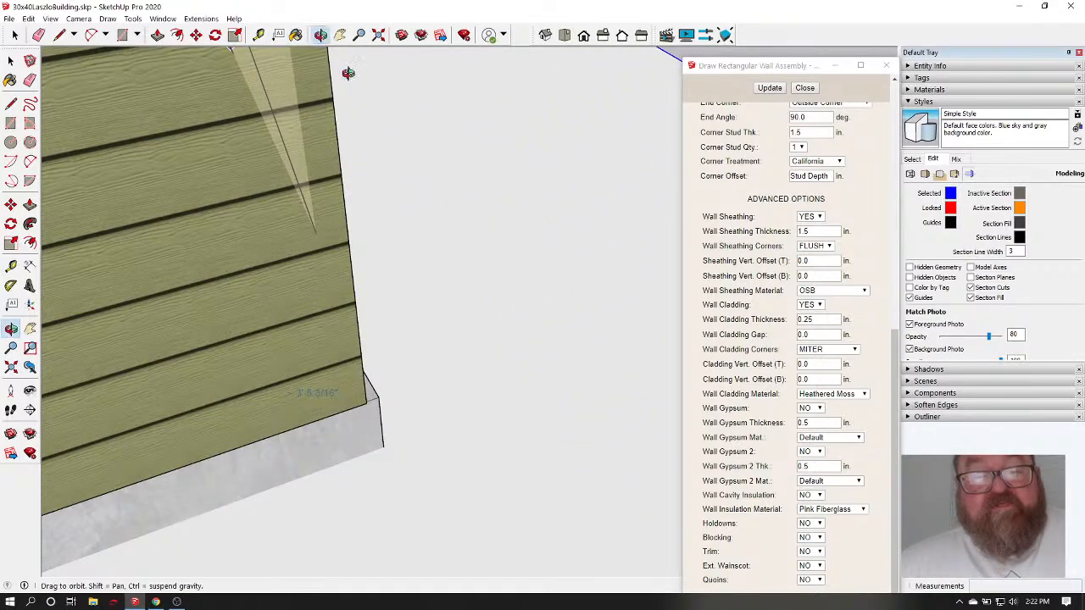
drag(347, 73, 178, 327)
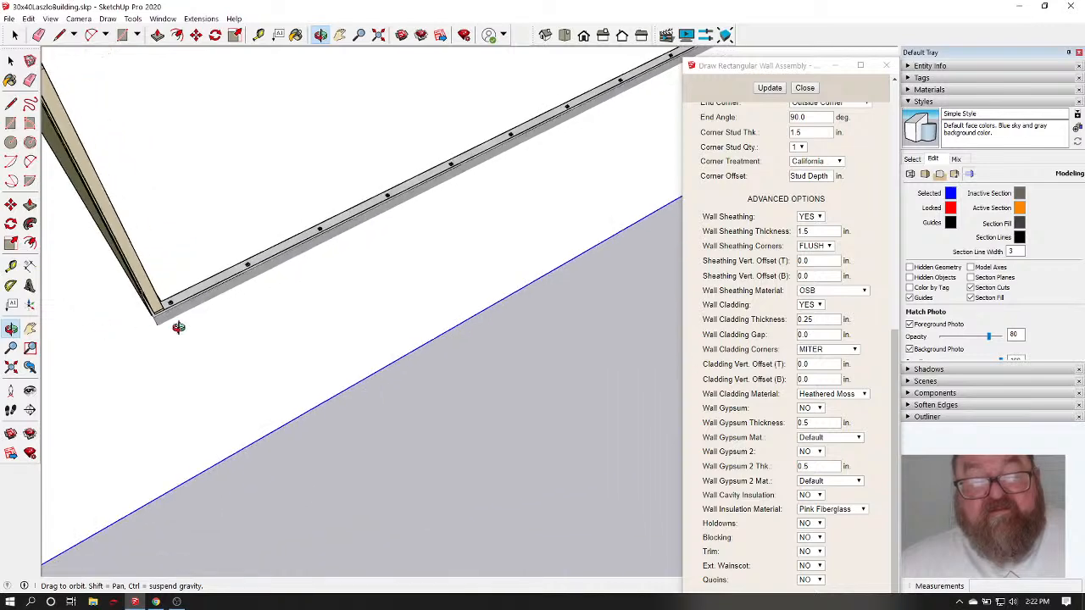
scroll(196, 325, down, 3)
drag(394, 243, 153, 245)
scroll(87, 245, down, 4)
scroll(384, 260, up, 2)
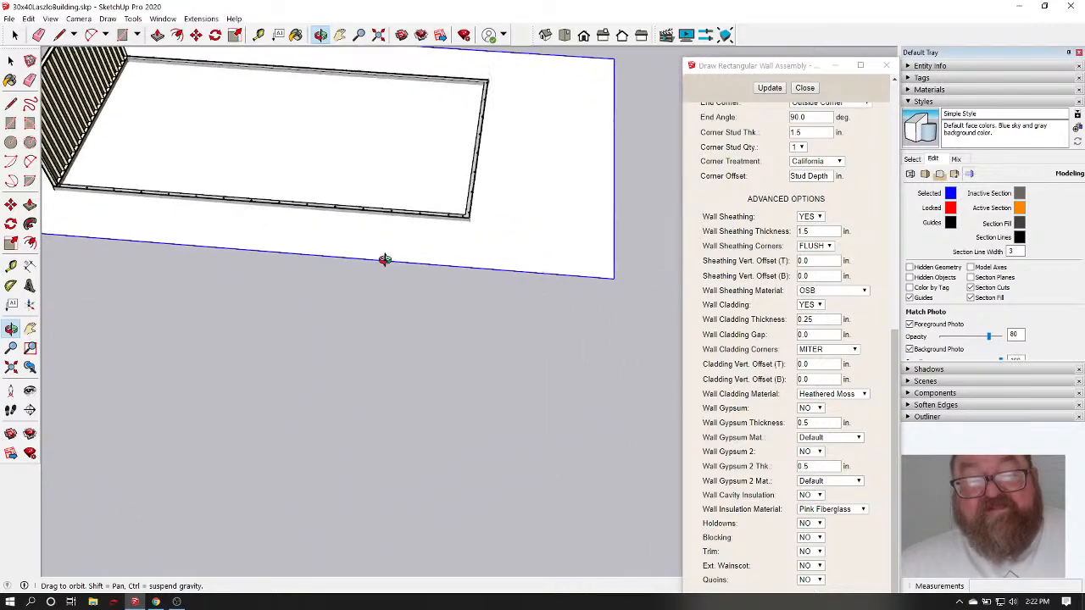
scroll(496, 194, up, 6)
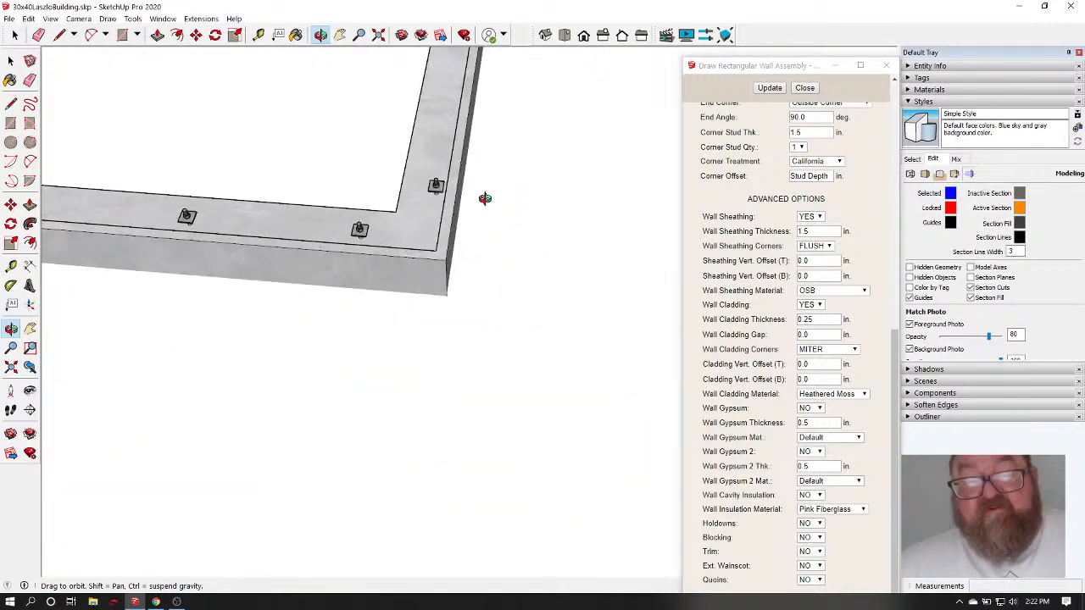
right_click(489, 202)
click(505, 209)
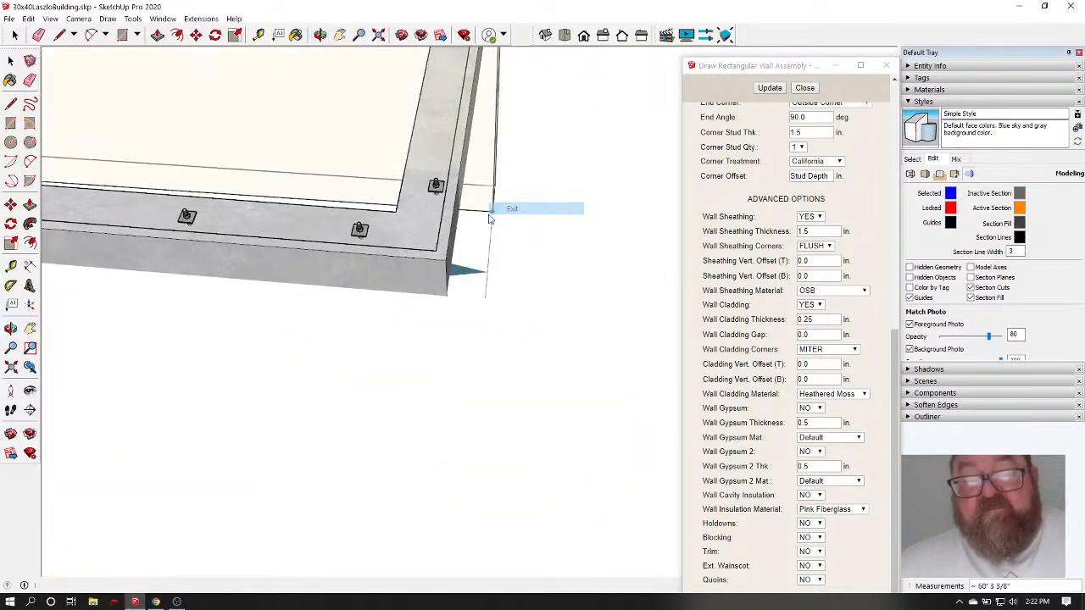
click(436, 252)
Place the third wall along the opposite short side, ending it at the remaining corner of the inset outline
click(320, 35)
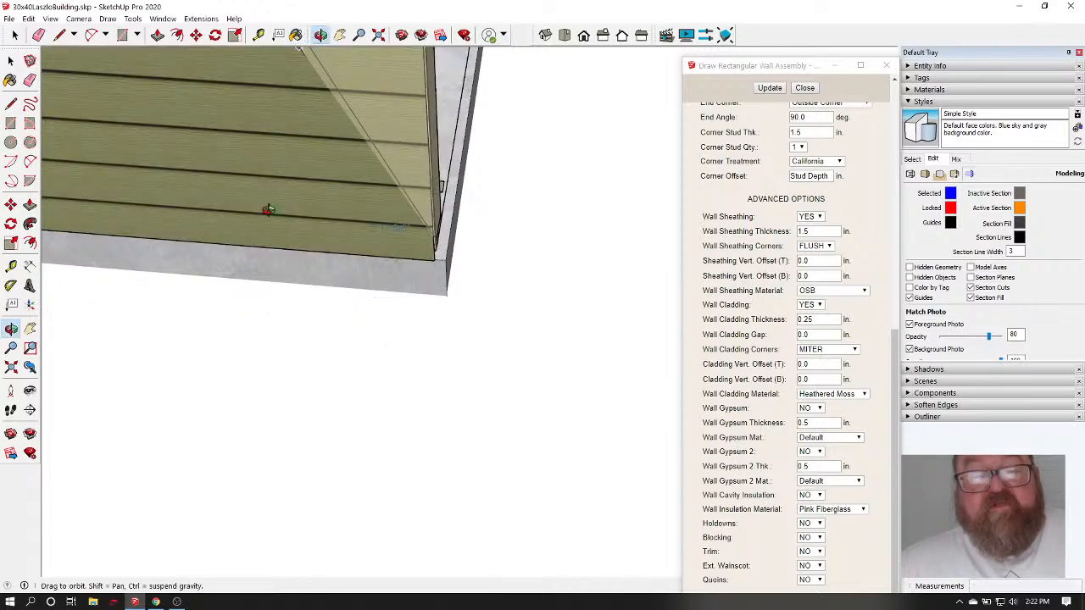
drag(268, 209, 584, 213)
scroll(593, 208, up, 3)
scroll(534, 205, up, 4)
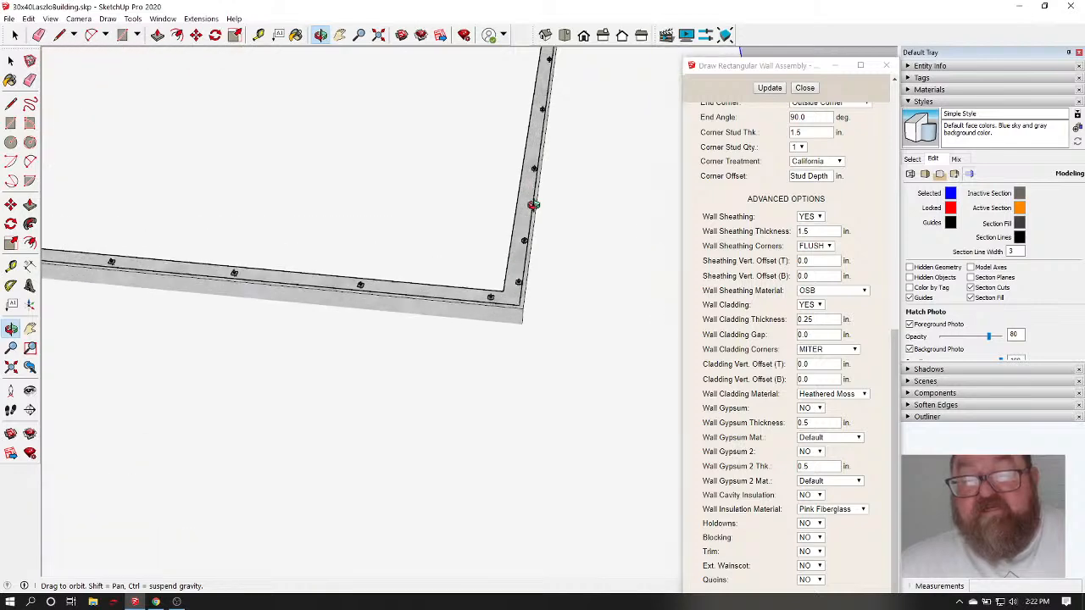
scroll(547, 259, up, 4)
right_click(542, 278)
click(553, 283)
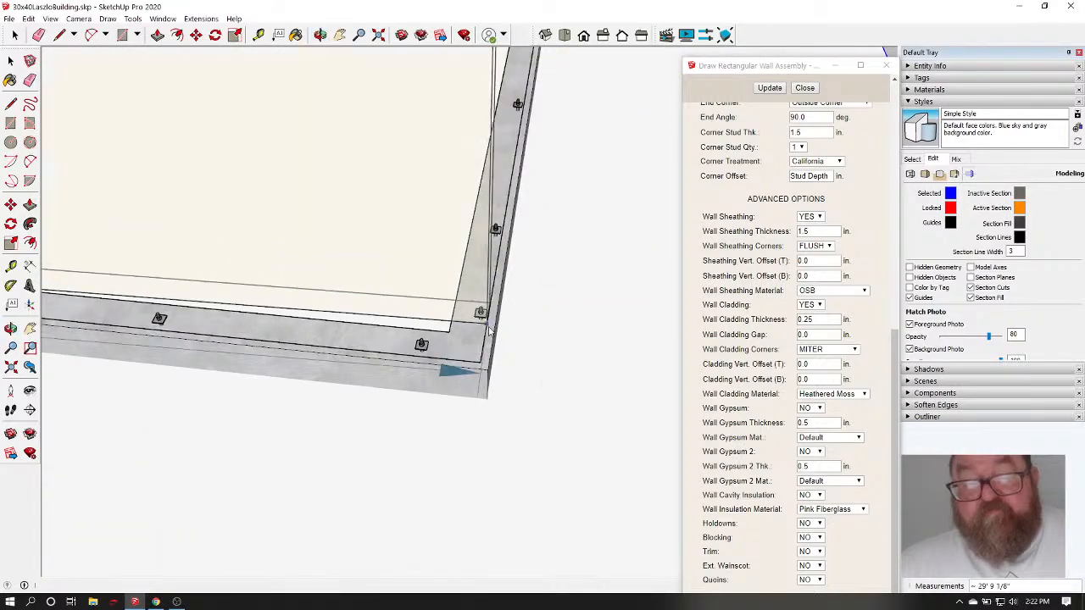
click(480, 363)
Close the rectangle with the fourth wall along the open long side, ending at the first wall's starting corner, and end the wall command
scroll(351, 368, down, 2)
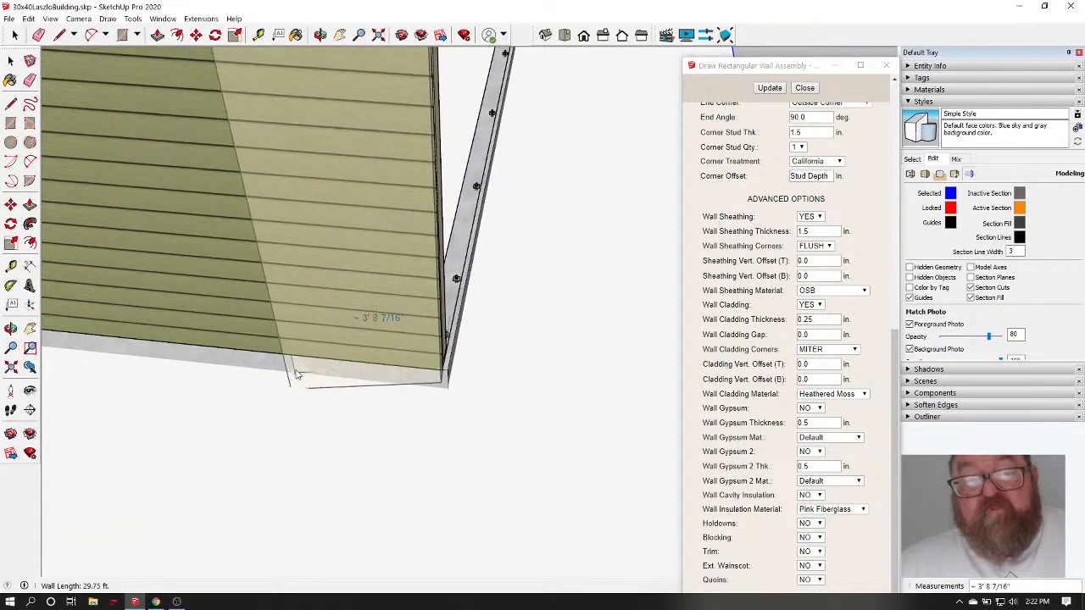
scroll(296, 375, down, 5)
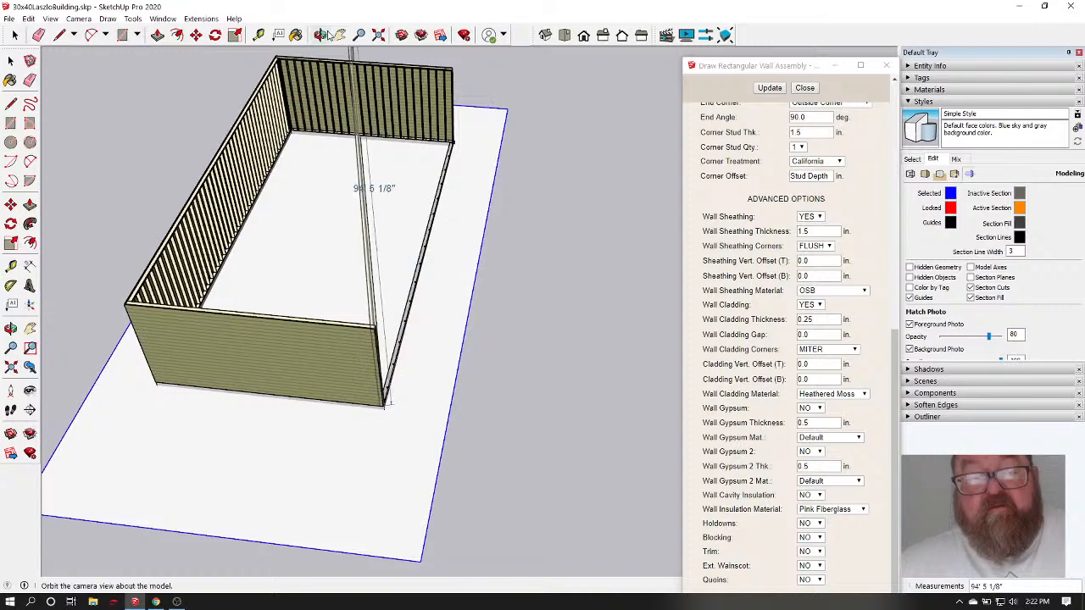
click(322, 34)
drag(446, 283, 467, 233)
scroll(467, 233, up, 8)
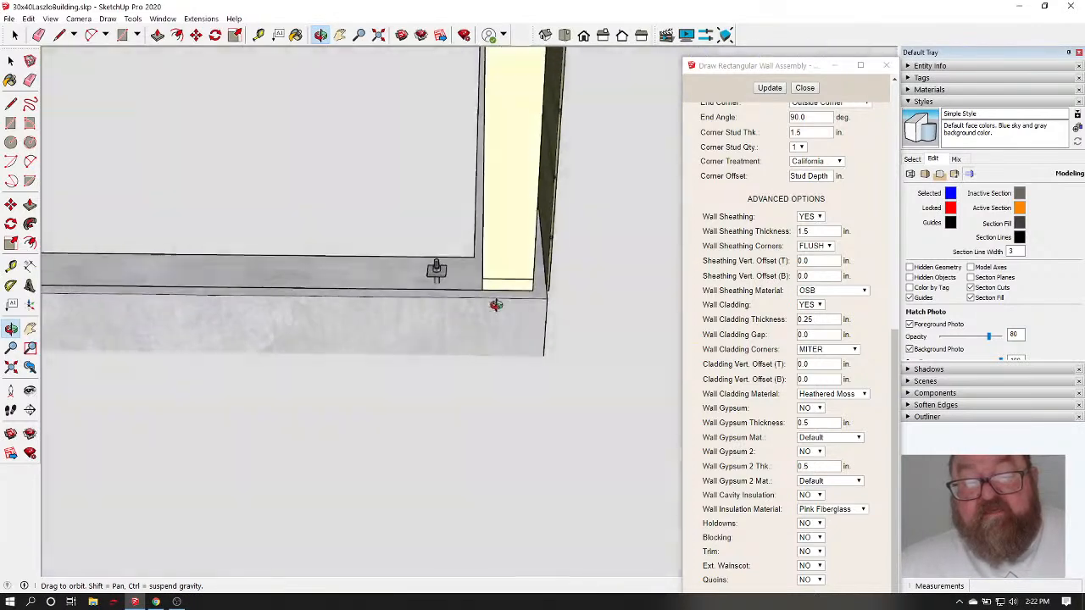
right_click(497, 317)
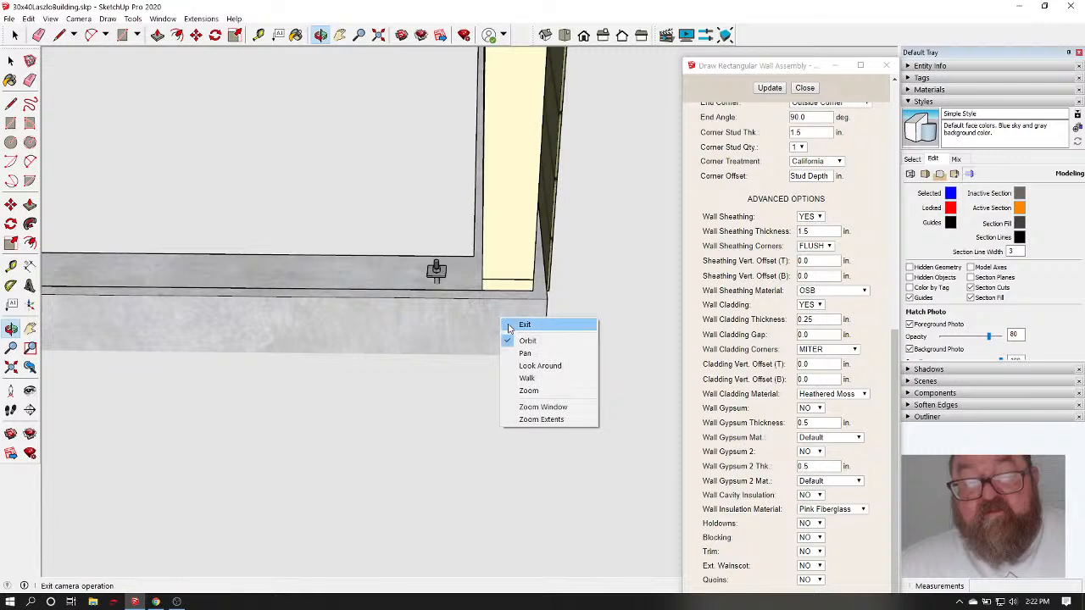
click(514, 322)
click(529, 292)
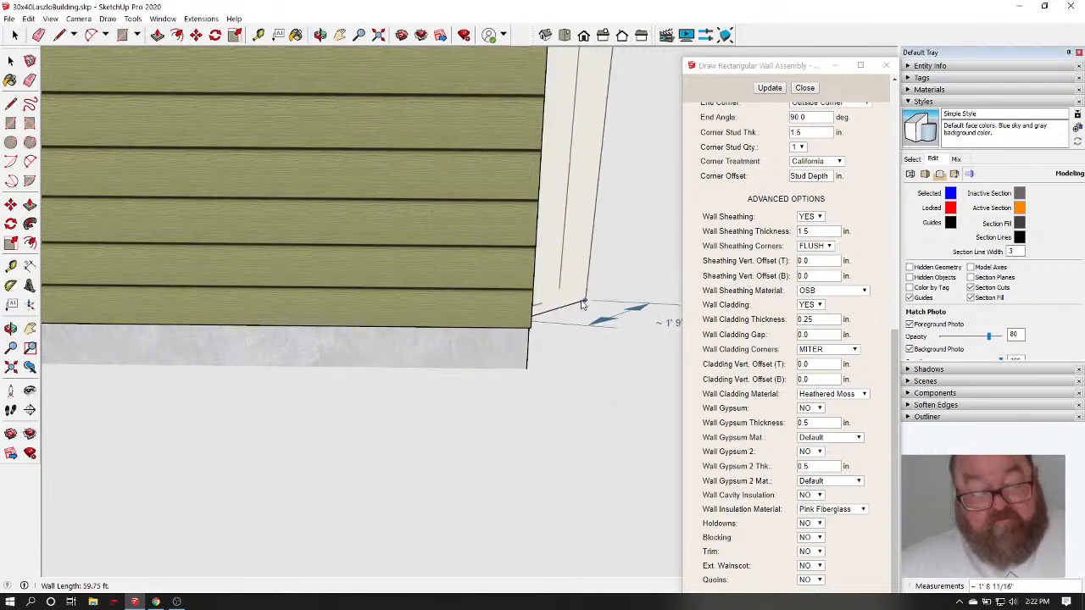
key(Escape)
Inspect the top plates and layers at a finished wall corner from above, and close the wall assembly settings
click(321, 35)
drag(424, 229, 485, 245)
scroll(448, 205, up, 9)
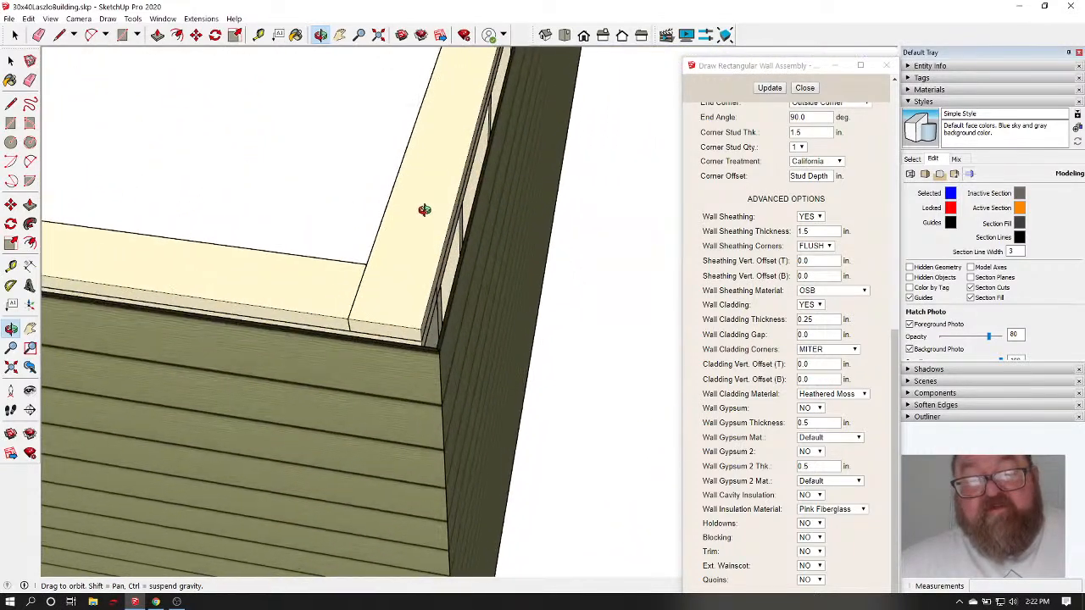
drag(424, 211, 428, 175)
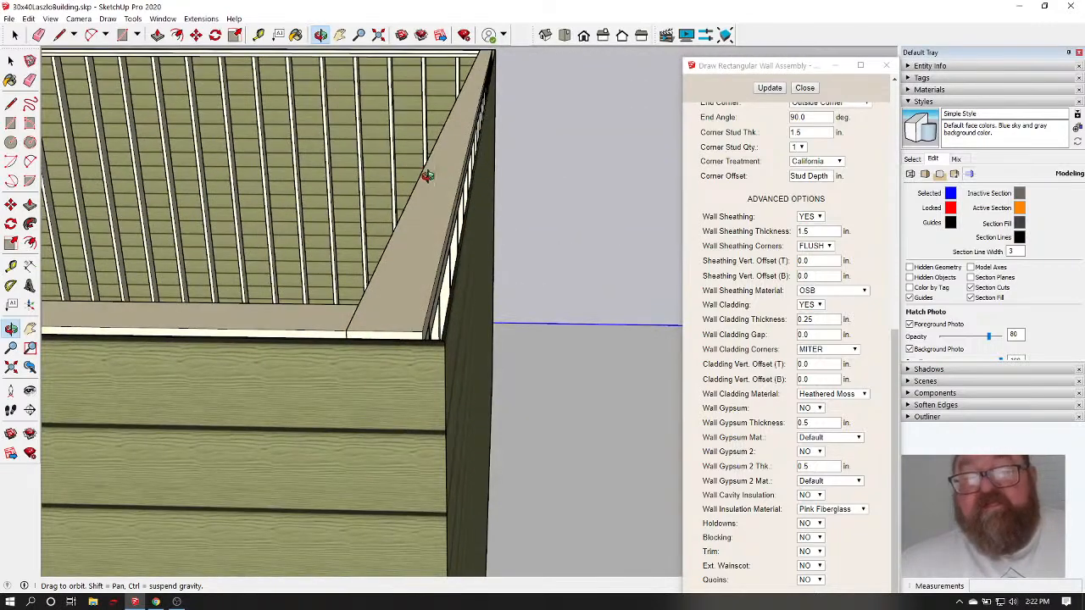
click(803, 88)
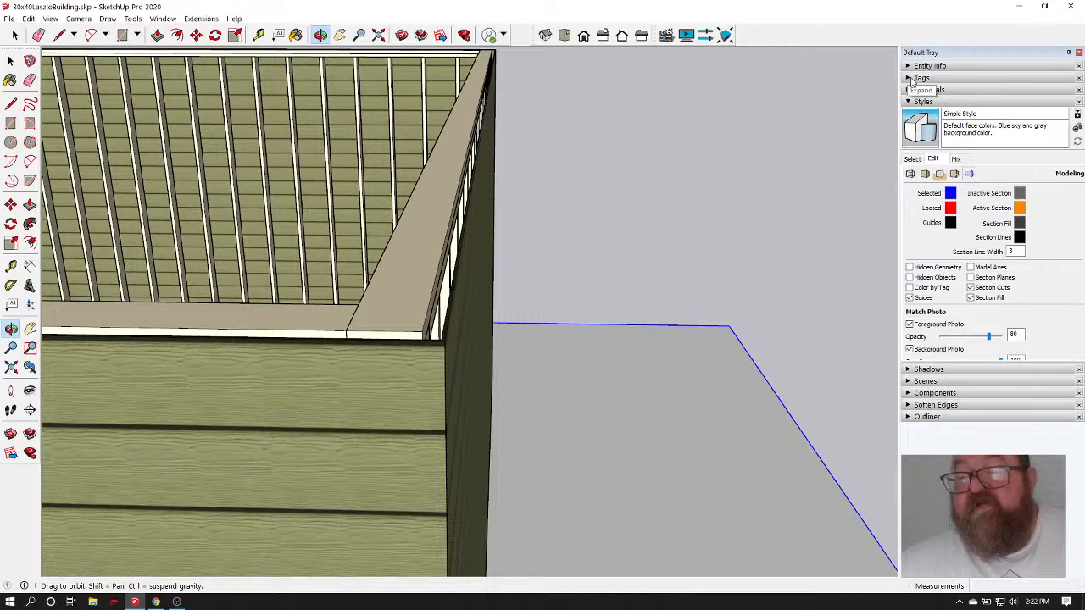
Hide the wall_clad tag to expose the stud framing of all walls
click(908, 77)
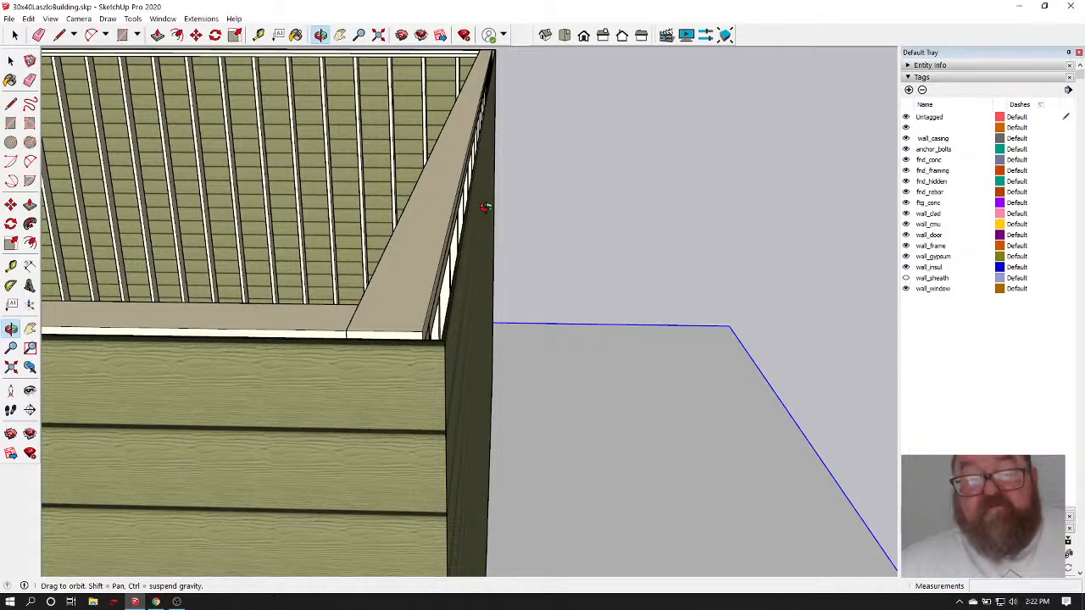
drag(484, 206, 333, 328)
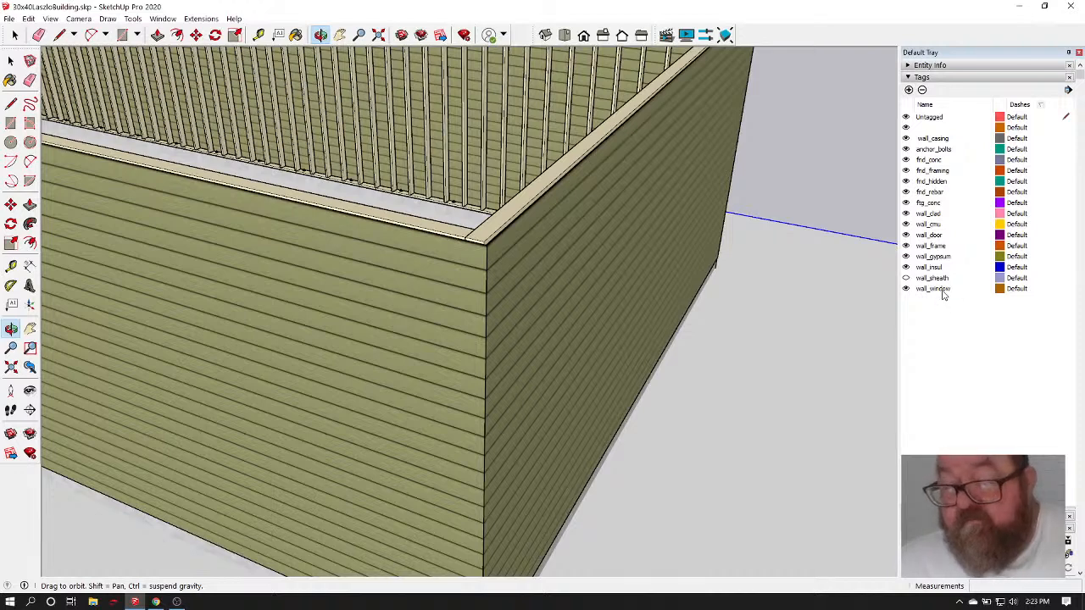
click(905, 214)
scroll(614, 244, down, 3)
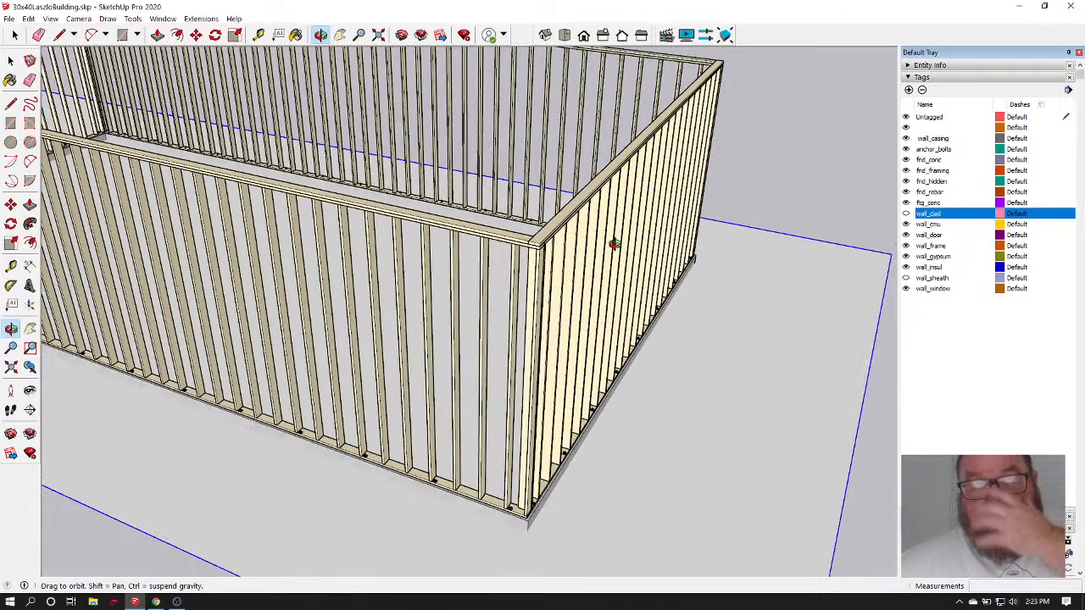
Examine the anchor bolts, bottom plates and corner studs where the framed walls meet at two building corners
scroll(533, 393, down, 3)
scroll(496, 399, up, 8)
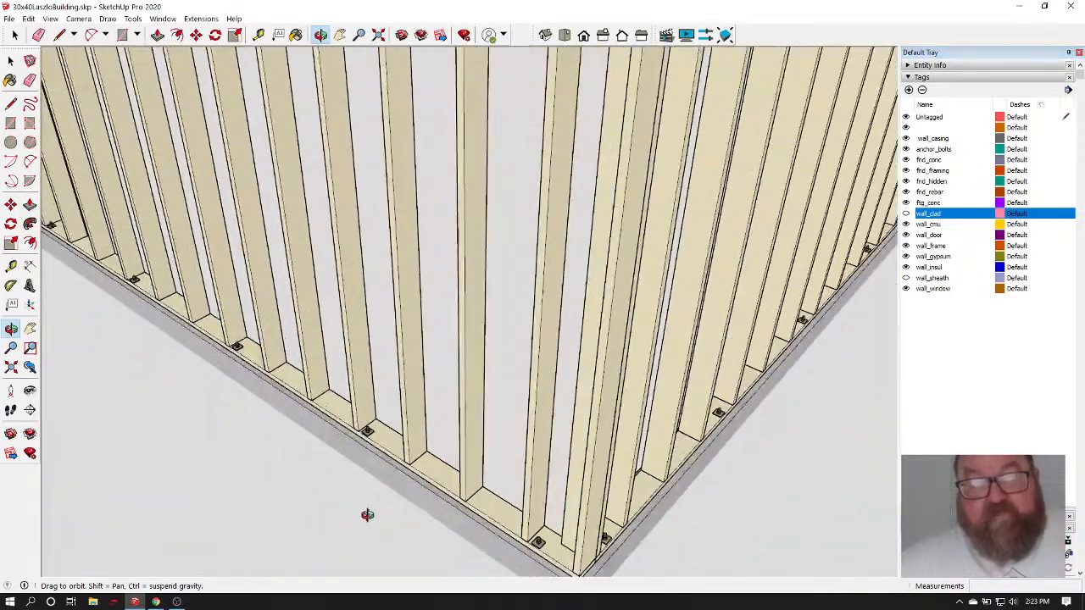
scroll(373, 509, up, 3)
scroll(346, 395, up, 4)
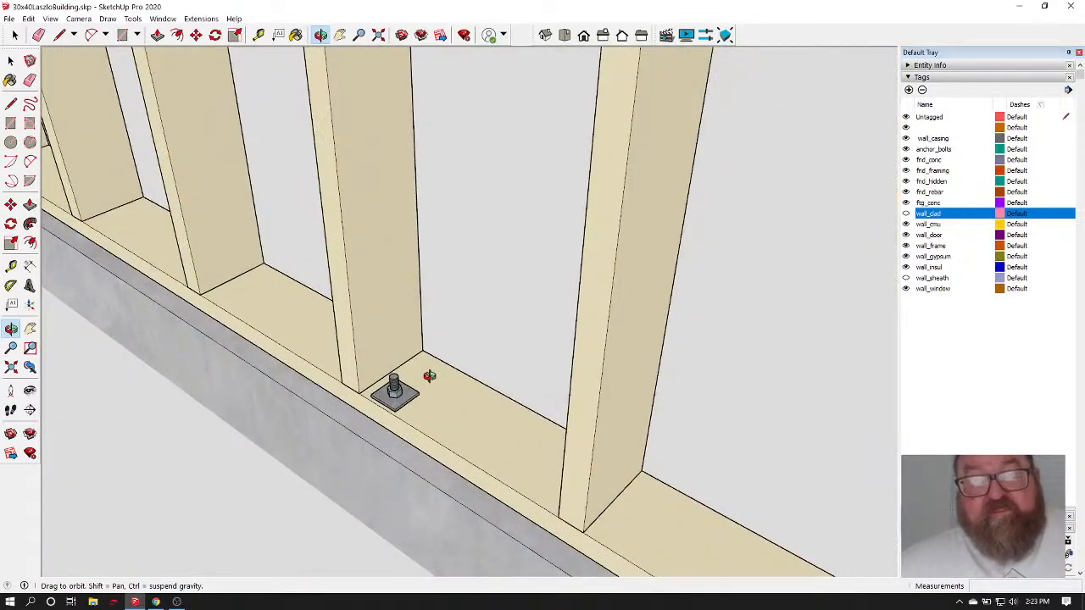
scroll(430, 376, down, 8)
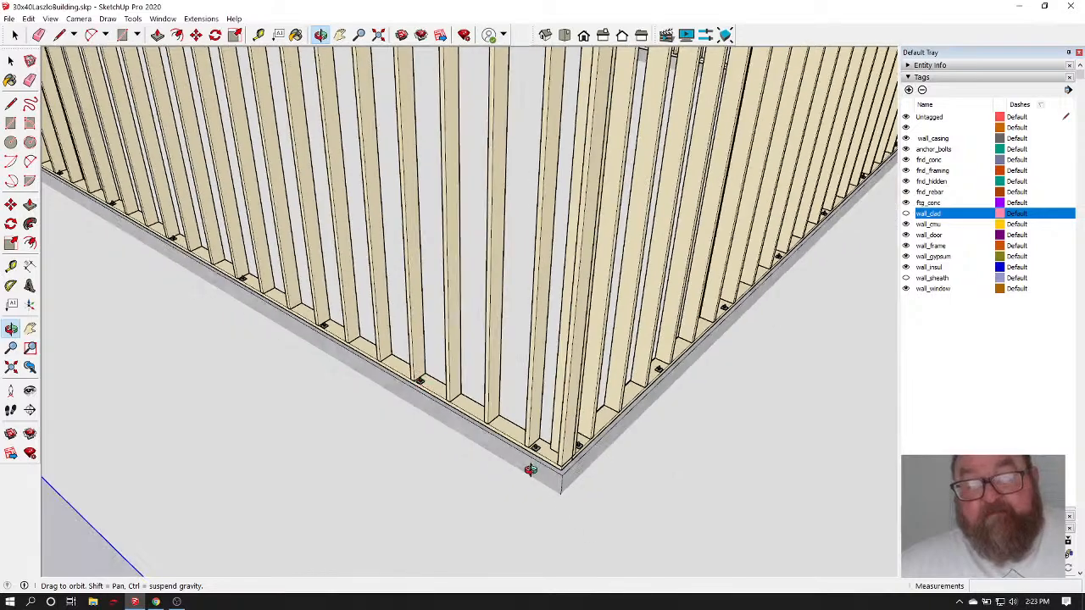
drag(529, 470, 506, 466)
drag(533, 416, 433, 452)
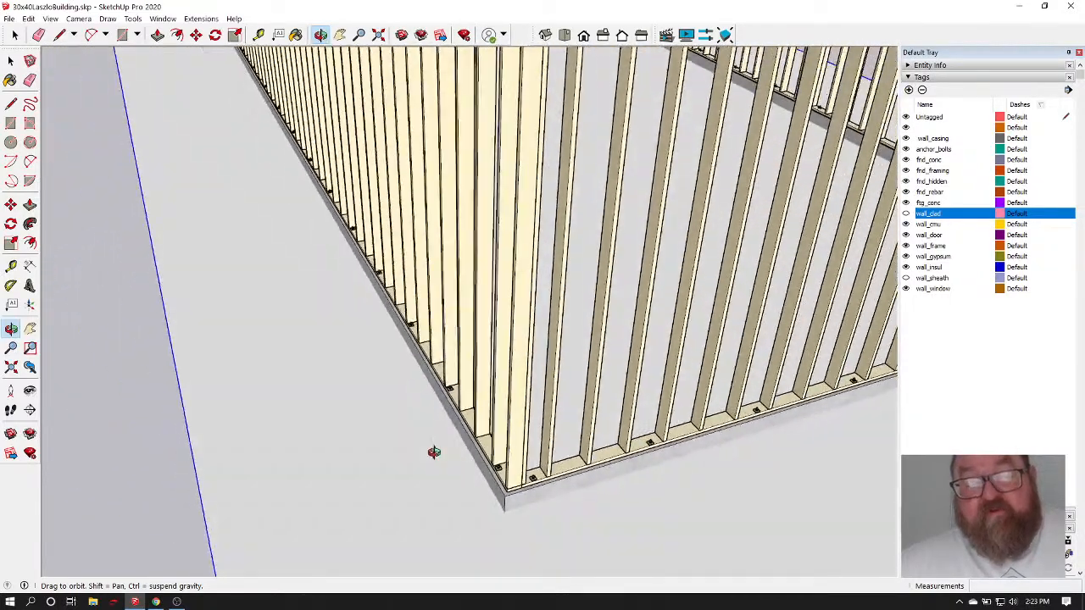
scroll(501, 496, up, 8)
scroll(516, 467, up, 2)
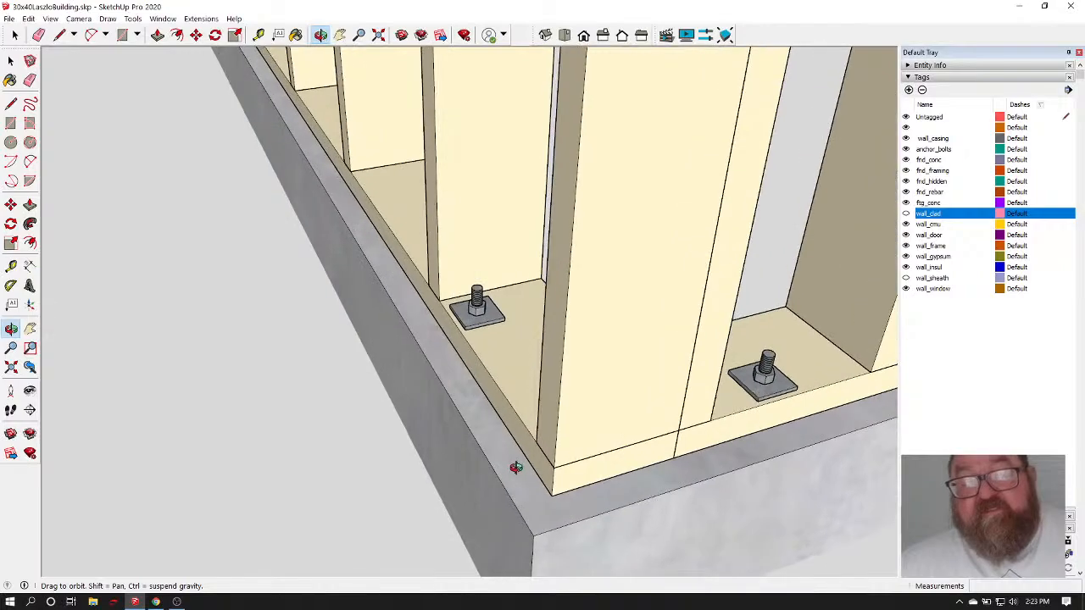
scroll(484, 458, down, 10)
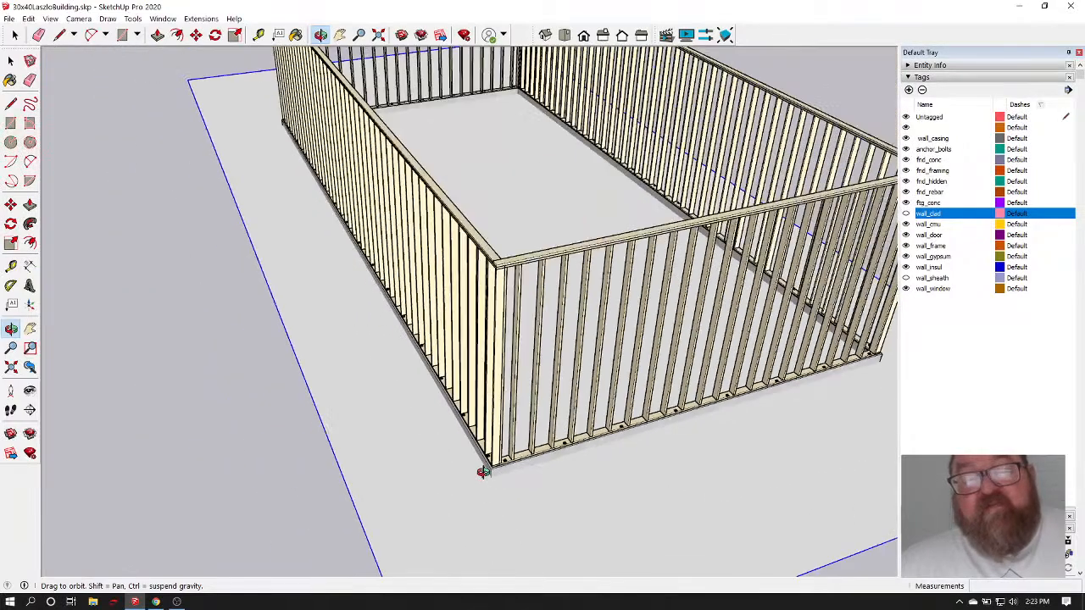
Inspect how far the bottom plates sit back from the stemwall's outer edge at the front corner, from above and low down
scroll(482, 472, down, 5)
drag(484, 462, 591, 416)
scroll(537, 411, up, 8)
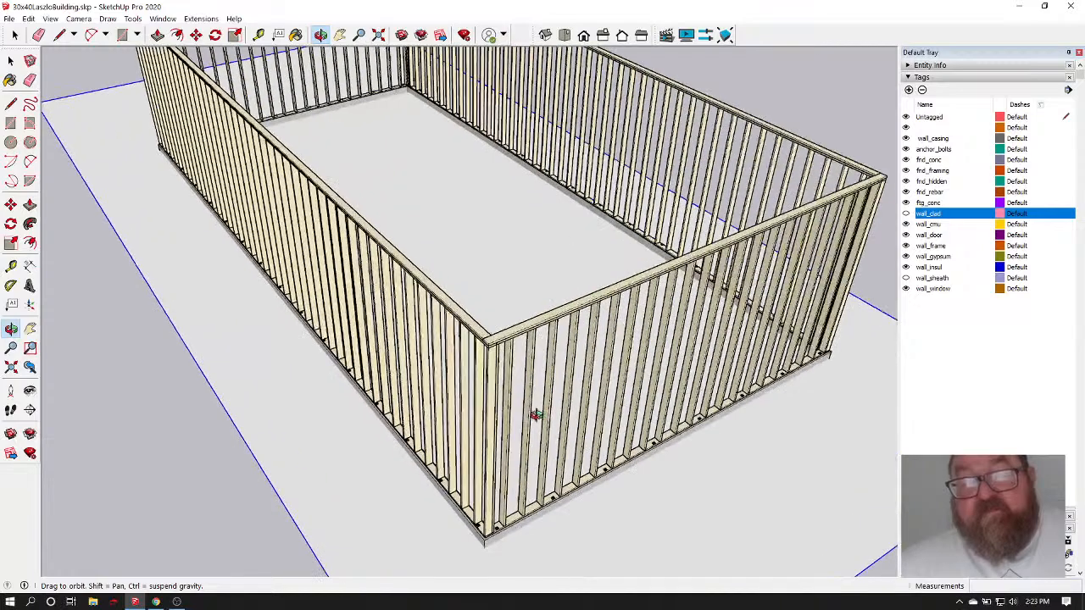
scroll(477, 568, up, 4)
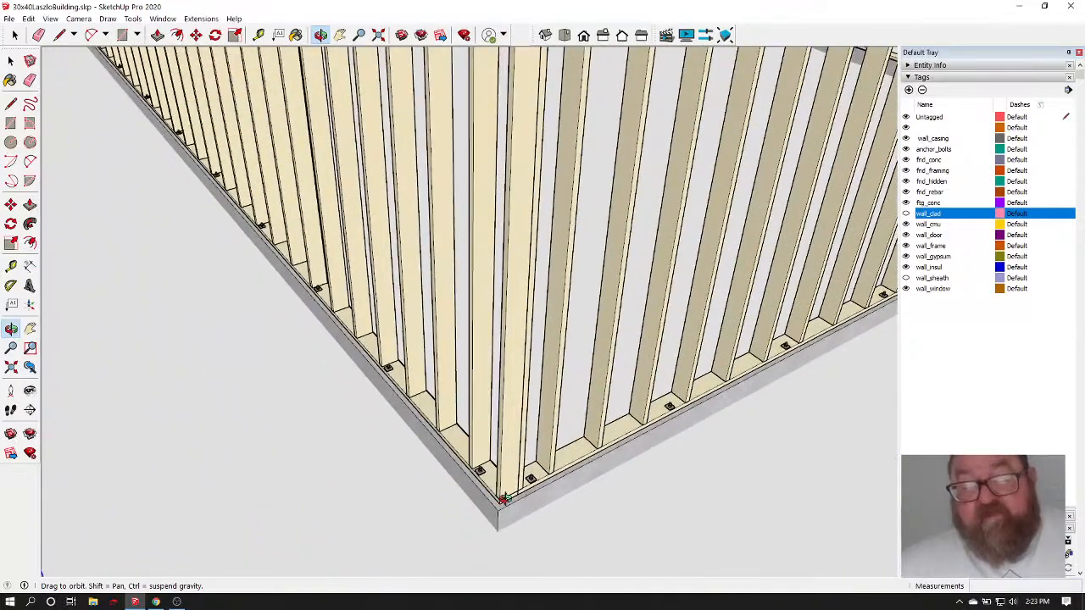
scroll(503, 498, down, 3)
scroll(517, 439, down, 5)
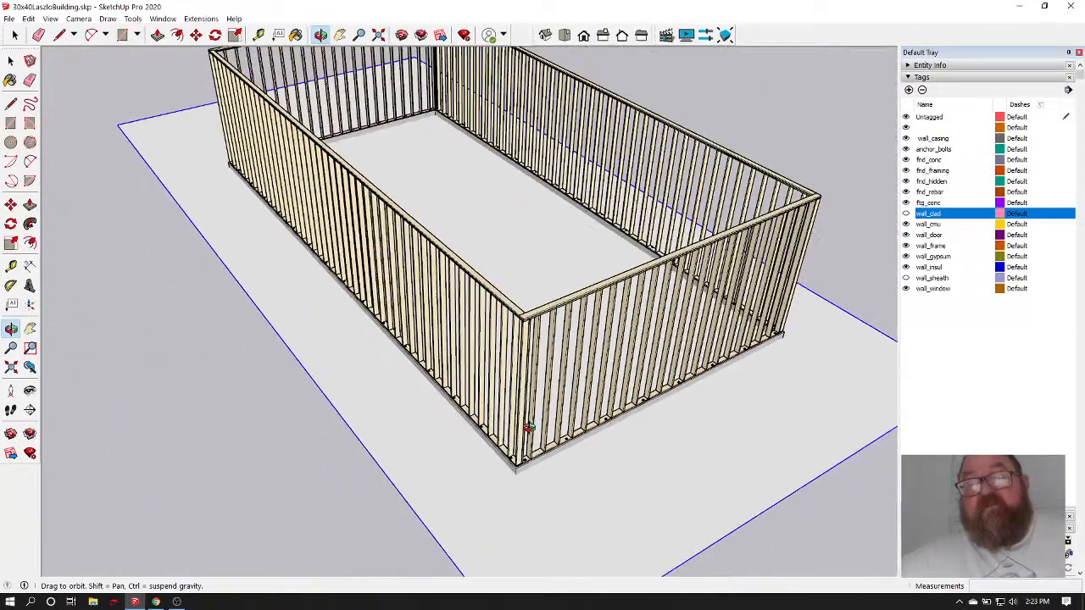
scroll(458, 450, up, 5)
scroll(477, 453, down, 5)
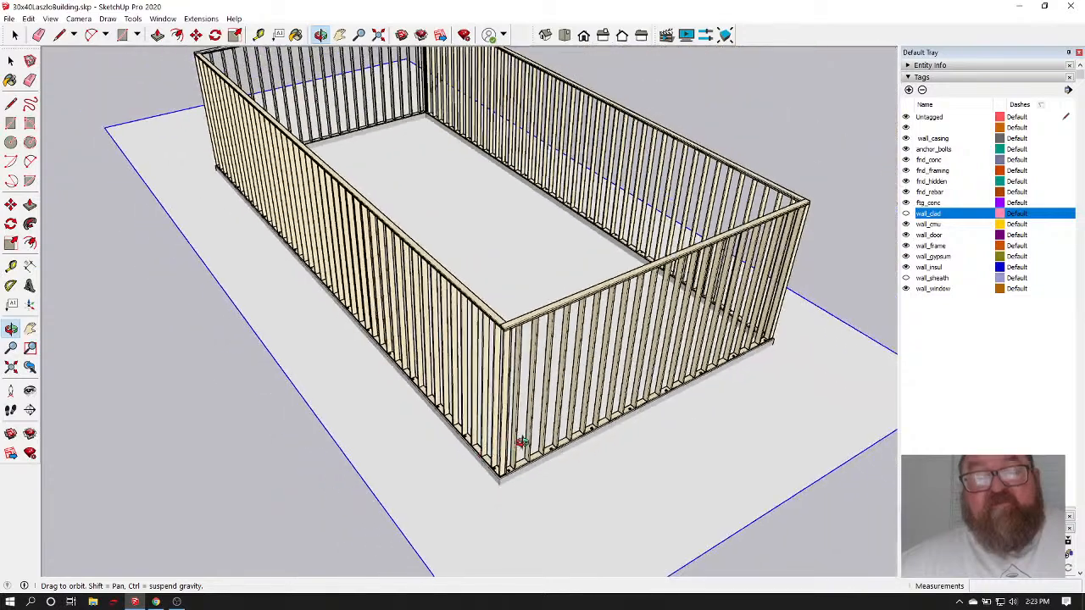
scroll(511, 393, up, 7)
scroll(356, 474, up, 8)
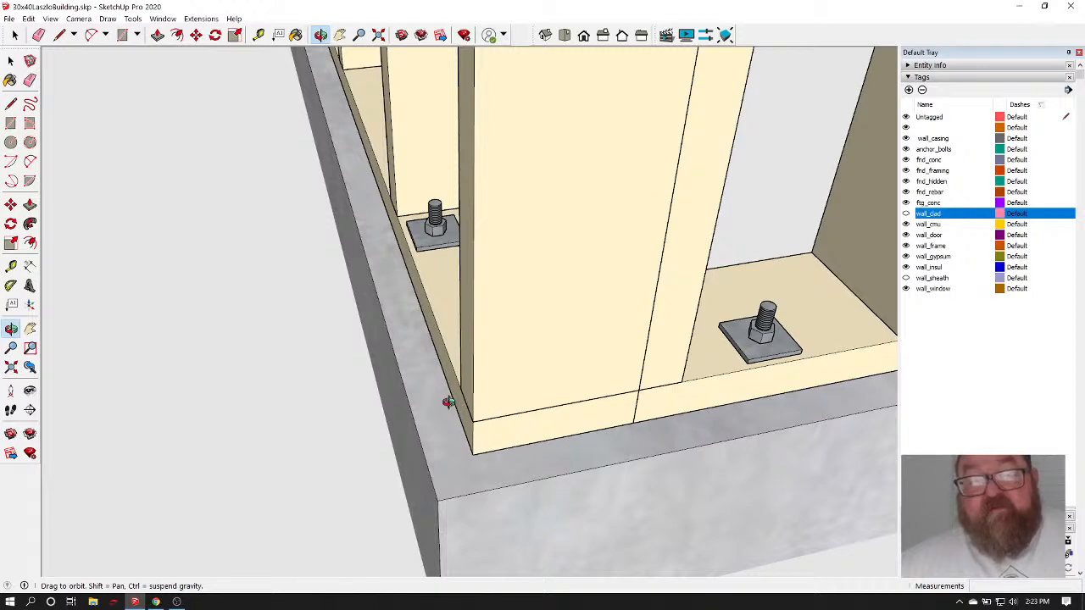
drag(447, 401, 497, 263)
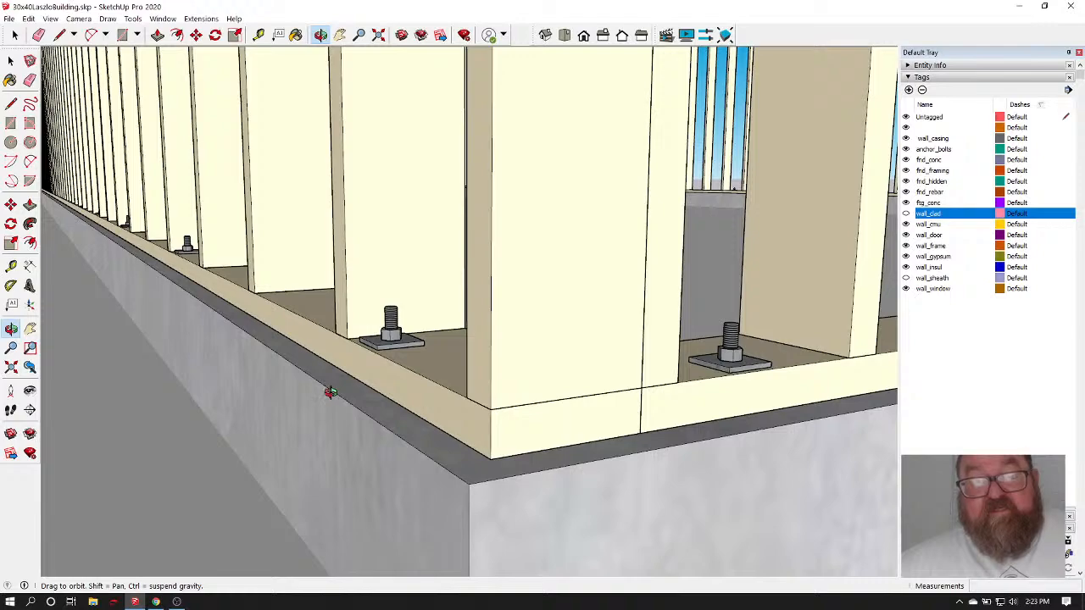
scroll(509, 381, down, 10)
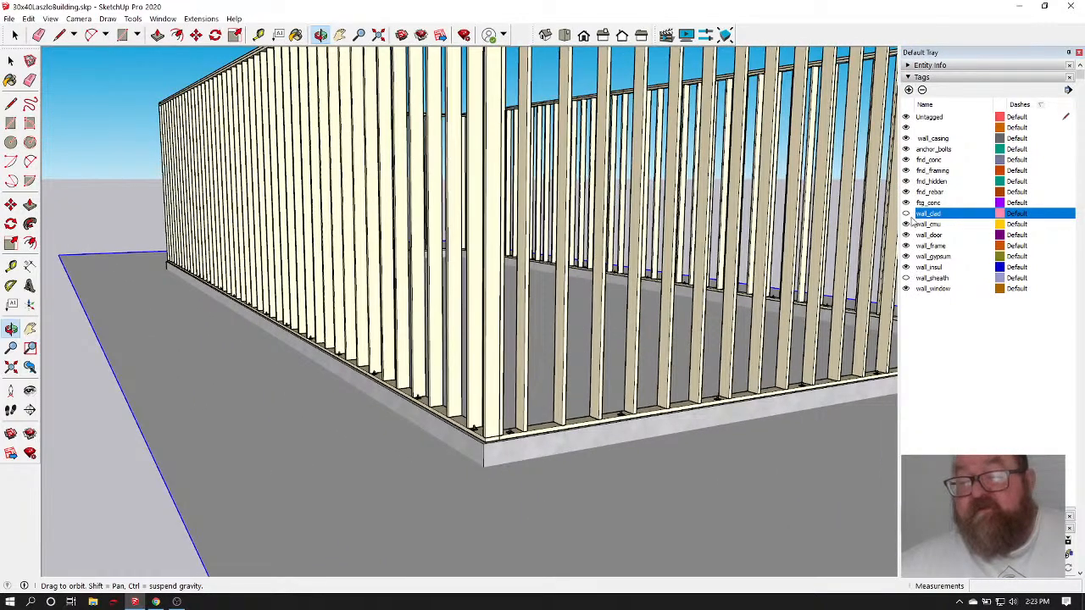
Turn the wall_clad tag back on to show the siding on all walls
click(905, 213)
drag(554, 240, 488, 396)
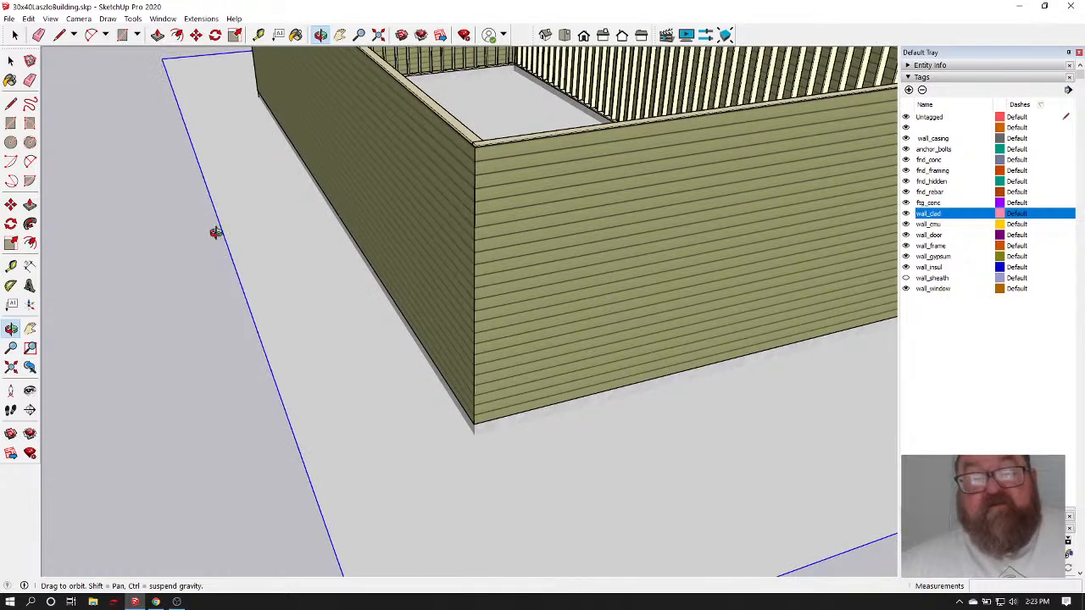
Review the front short wall's assembly settings, including its sheathing and cladding options, and close them without changes
click(11, 62)
scroll(176, 331, down, 3)
click(472, 266)
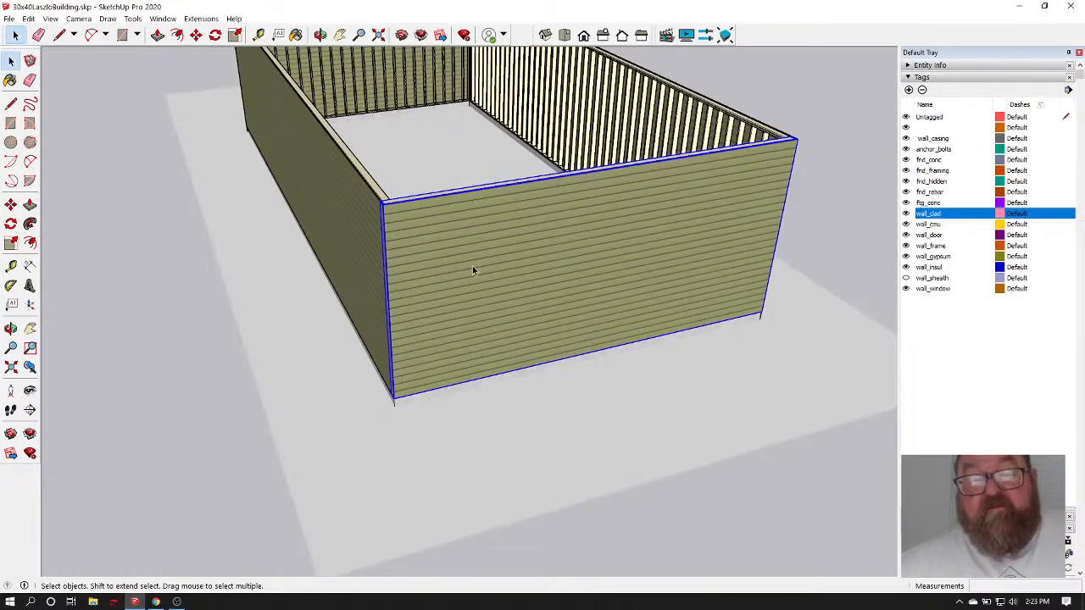
right_click(472, 265)
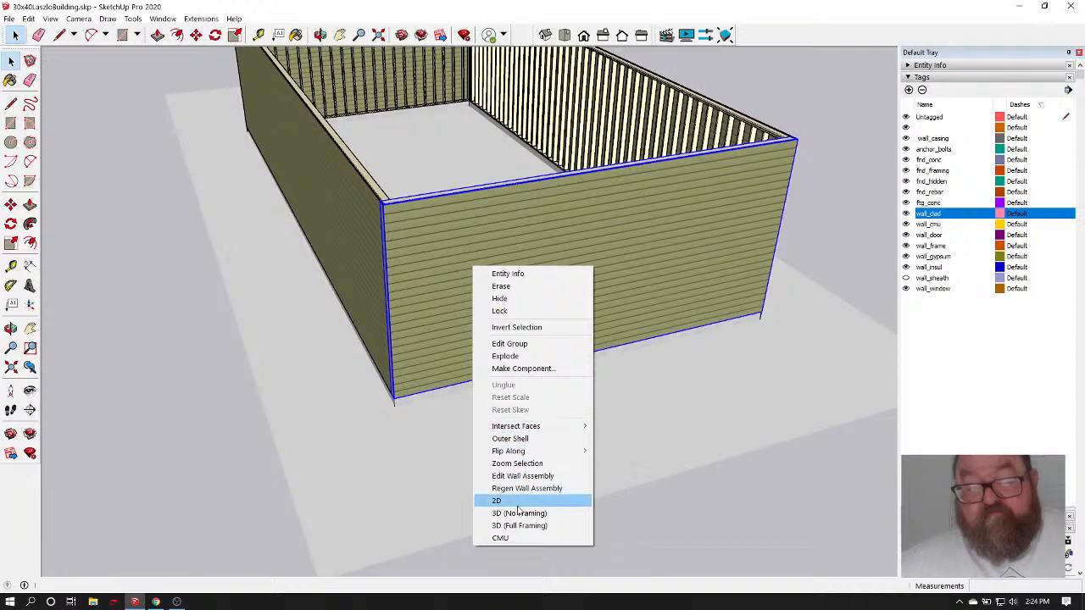
click(519, 475)
scroll(732, 297, down, 6)
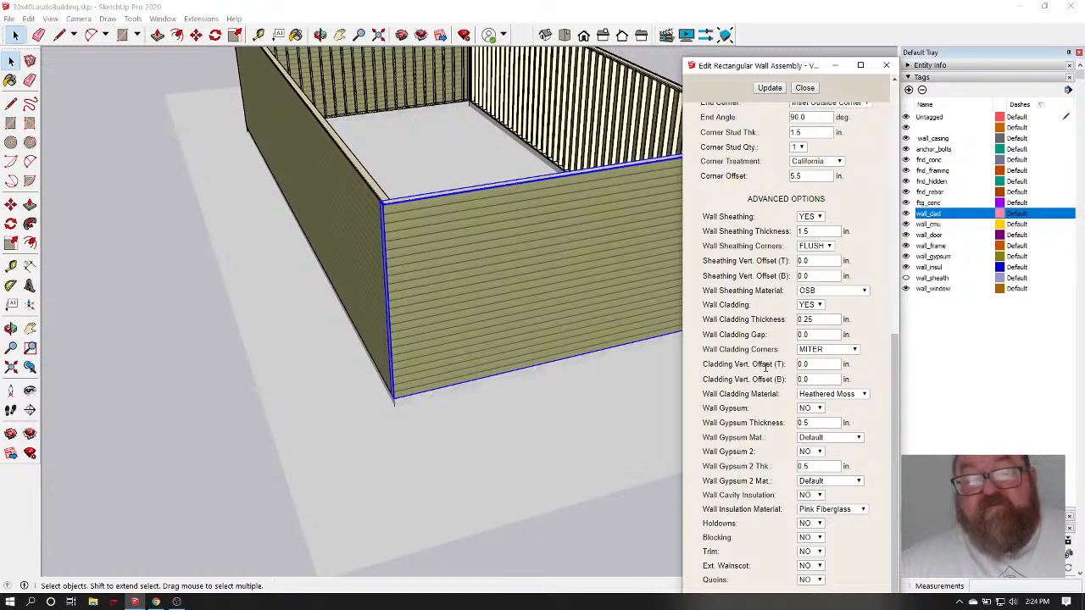
scroll(431, 368, down, 2)
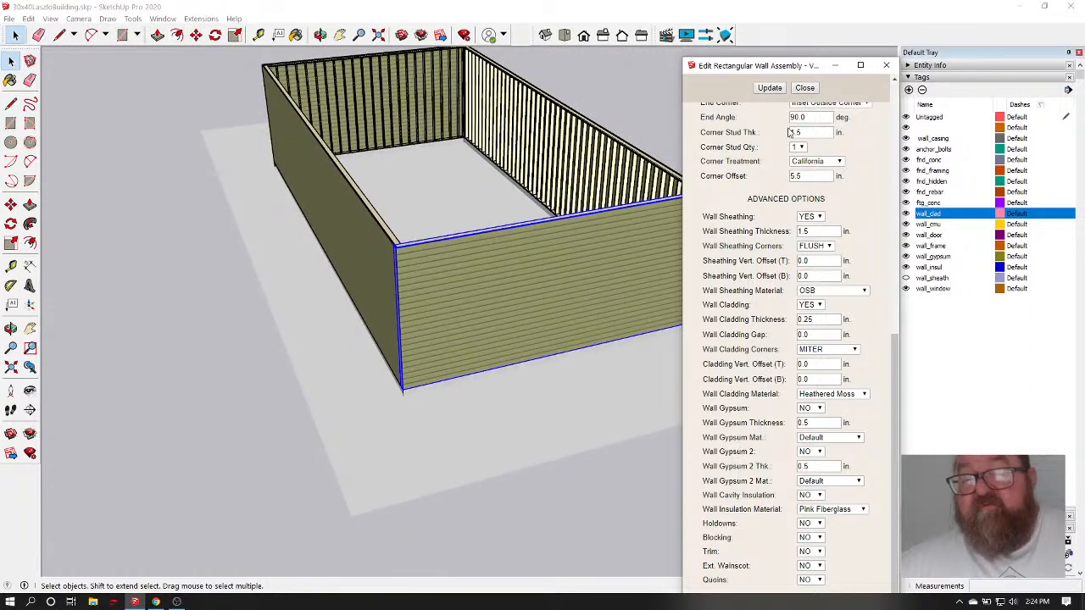
click(805, 88)
Select all four wall assemblies and delete them, keeping the stemwall foundation
scroll(440, 314, down, 2)
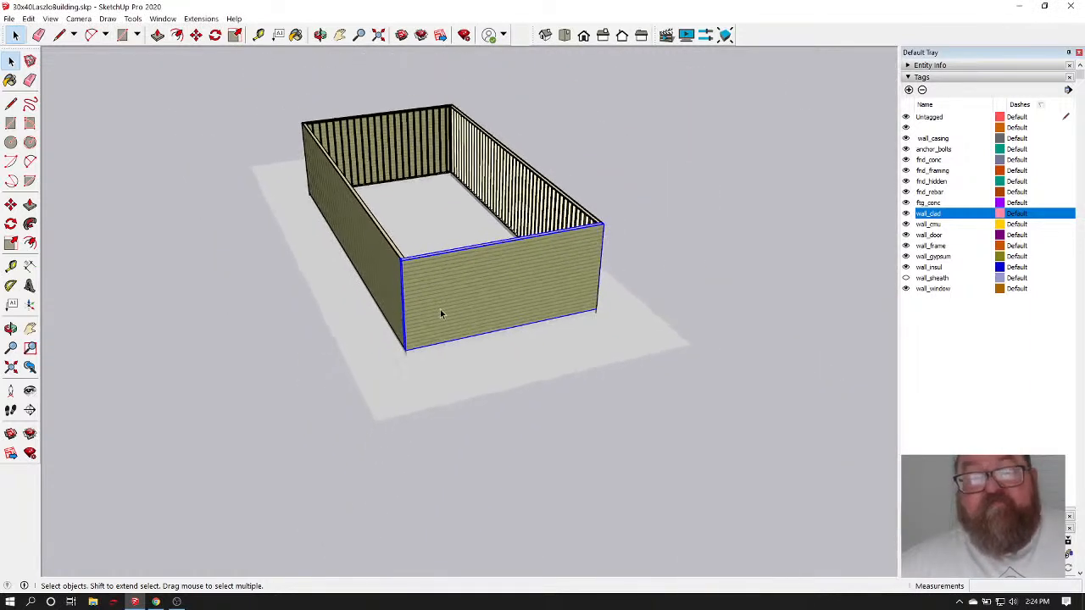
click(319, 34)
drag(414, 214, 128, 80)
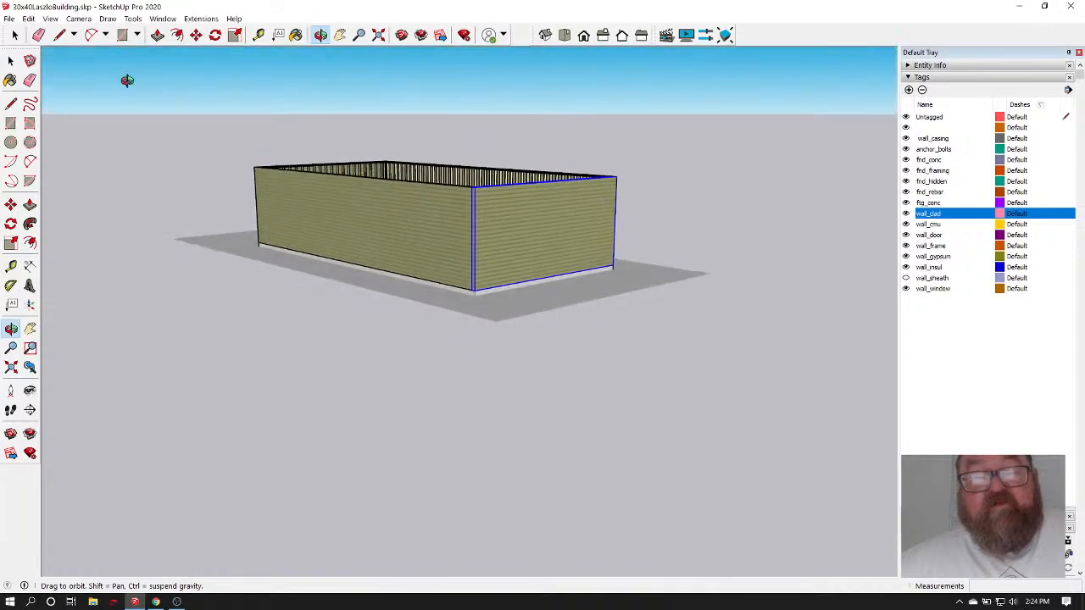
click(13, 36)
click(400, 170)
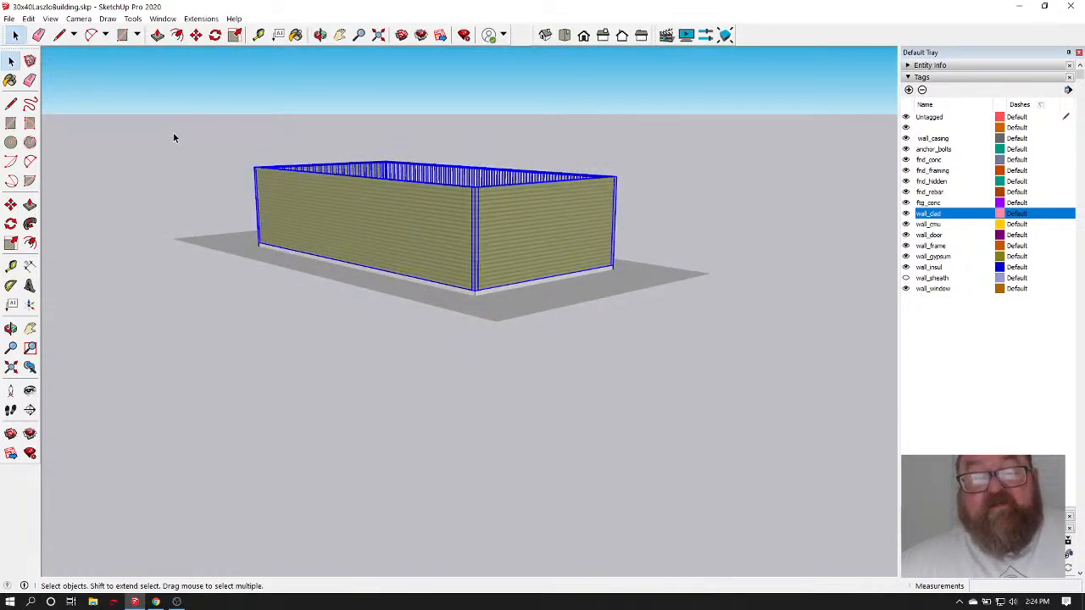
key(Delete)
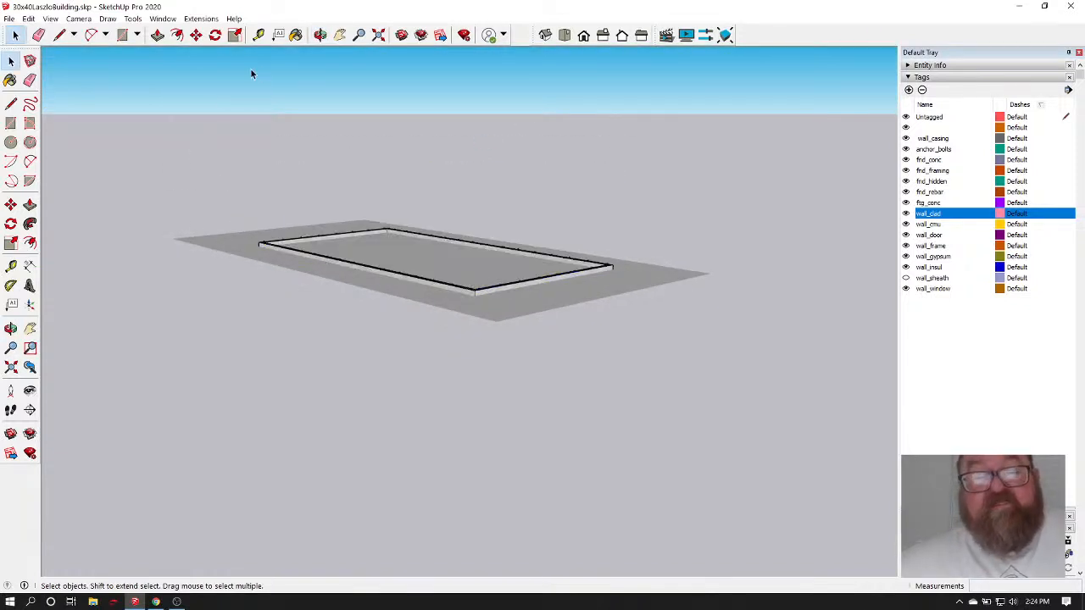
Start a new Medeek rectangular wall assembly at the stemwall and set its wall cladding material to g_rib_stone
click(320, 35)
drag(548, 232, 421, 414)
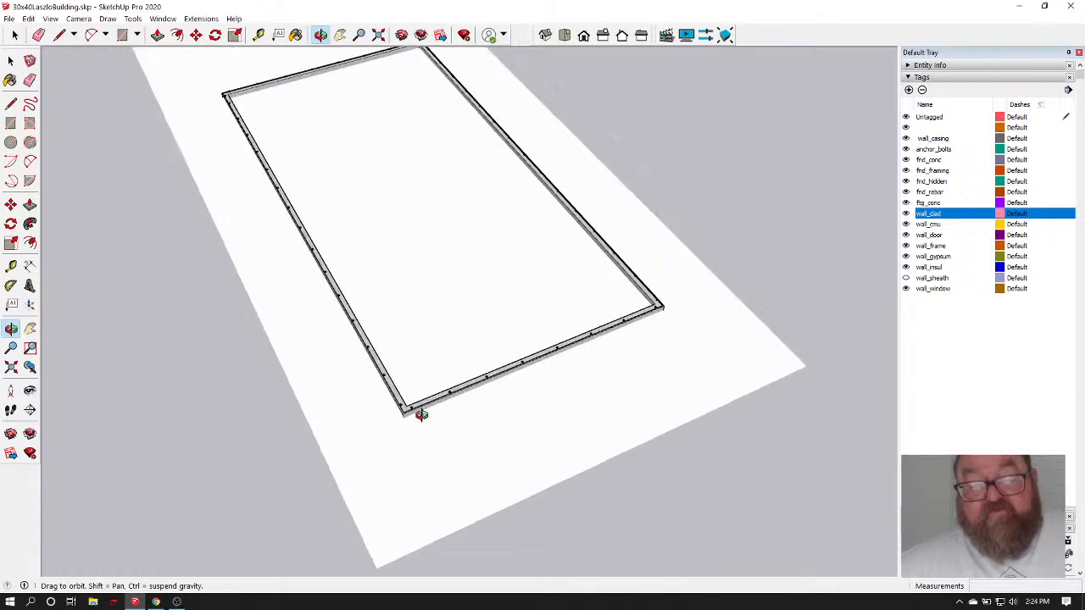
scroll(421, 414, up, 8)
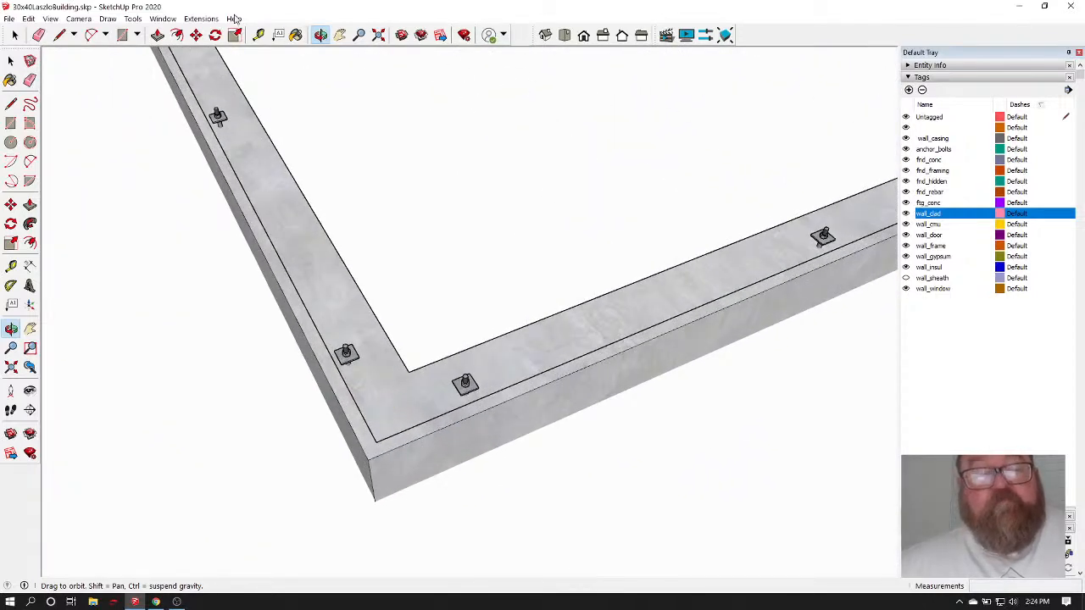
click(201, 18)
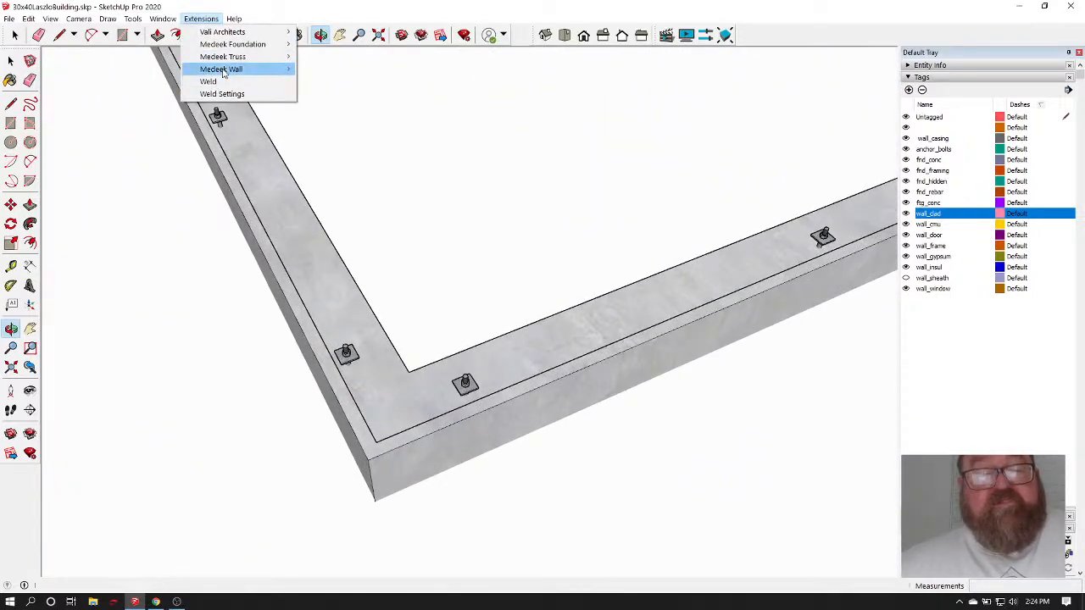
mouse_move(223, 71)
click(321, 71)
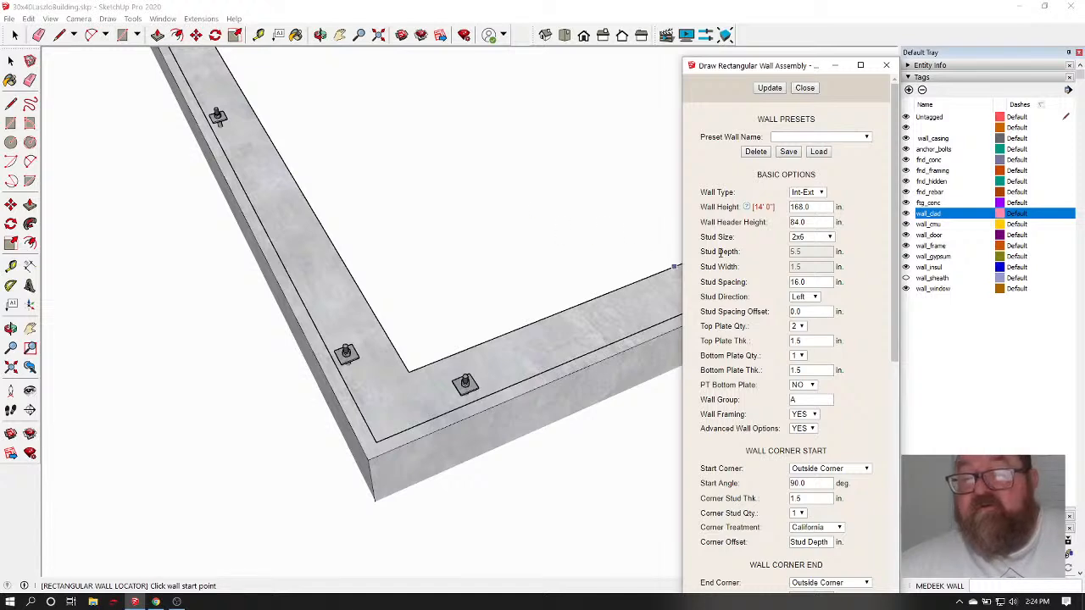
scroll(748, 272, down, 10)
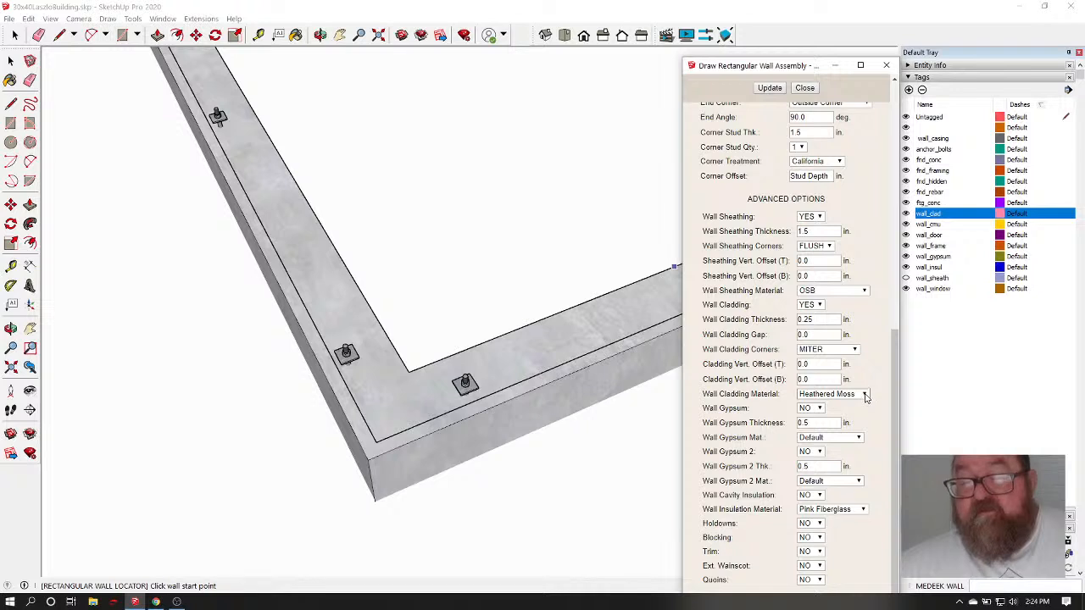
click(864, 394)
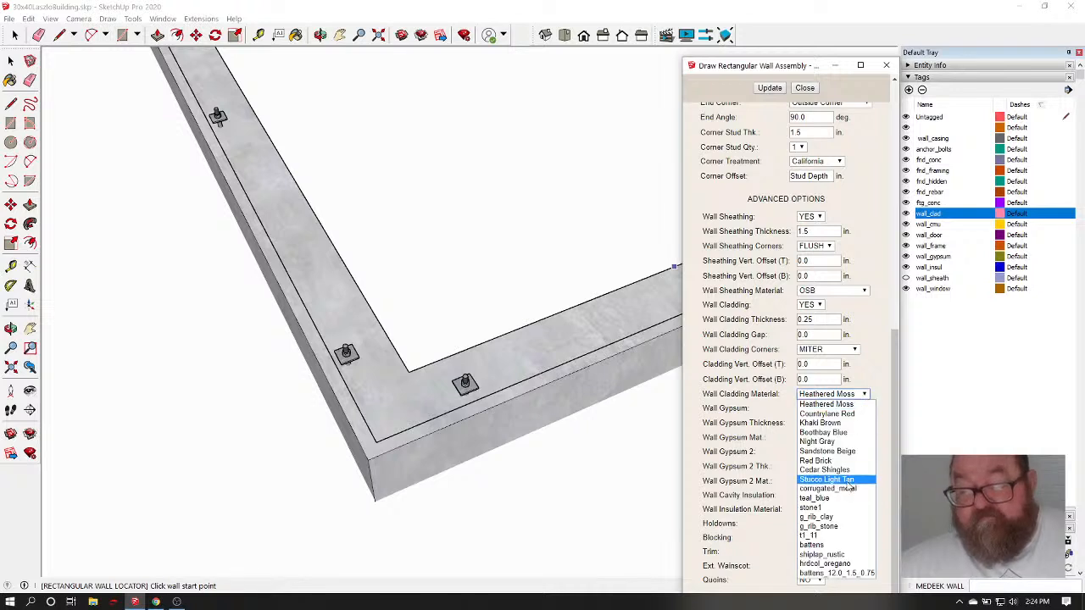
click(834, 527)
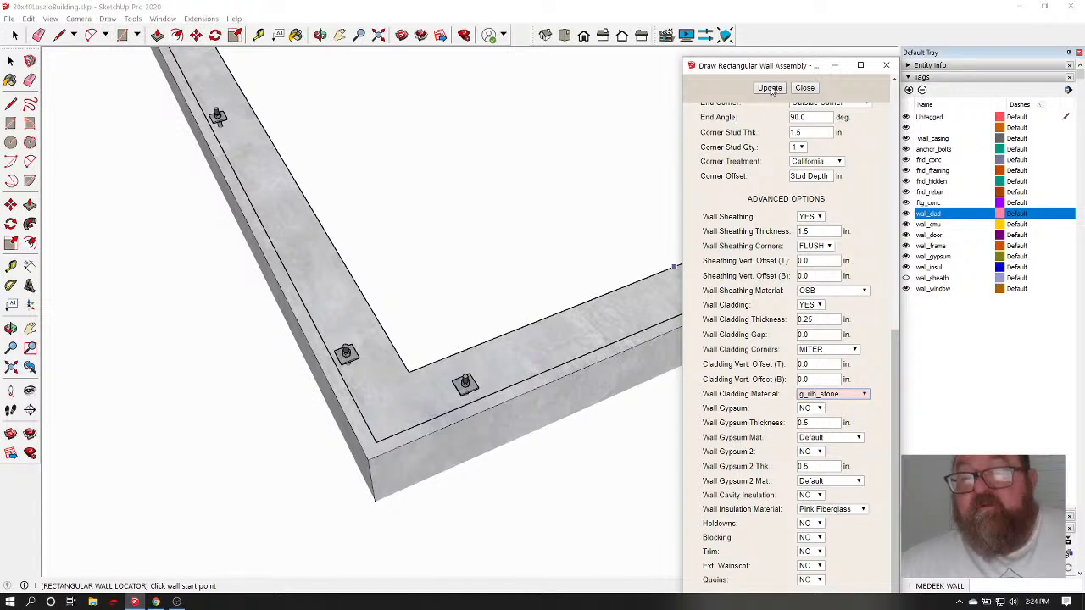
Apply the settings and place the first wall along the front short side, 29' 9" between the two corners of the inset outline
scroll(166, 330, down, 3)
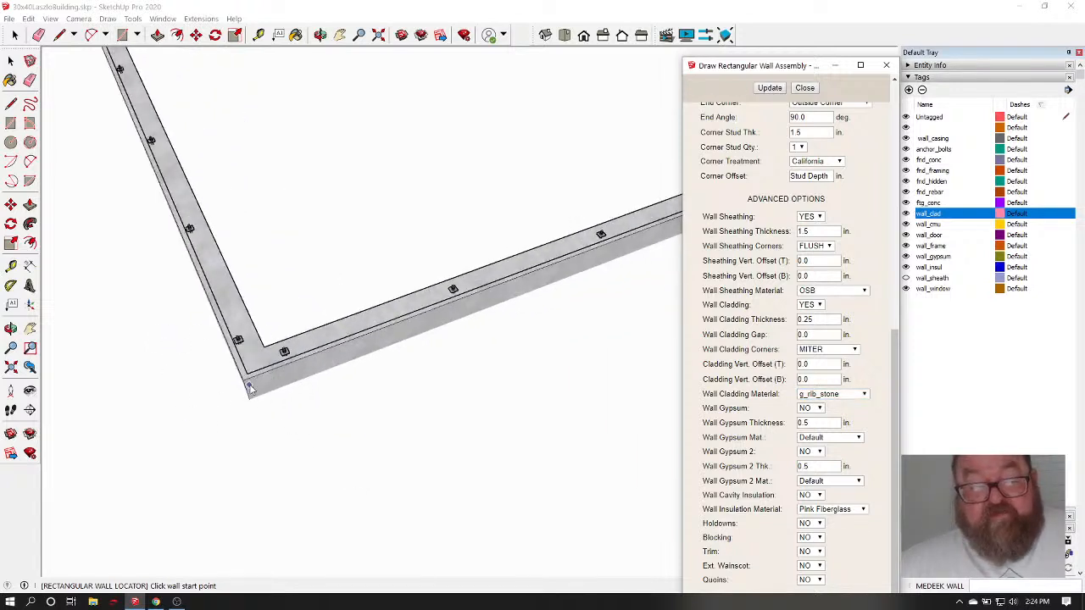
scroll(249, 381, up, 3)
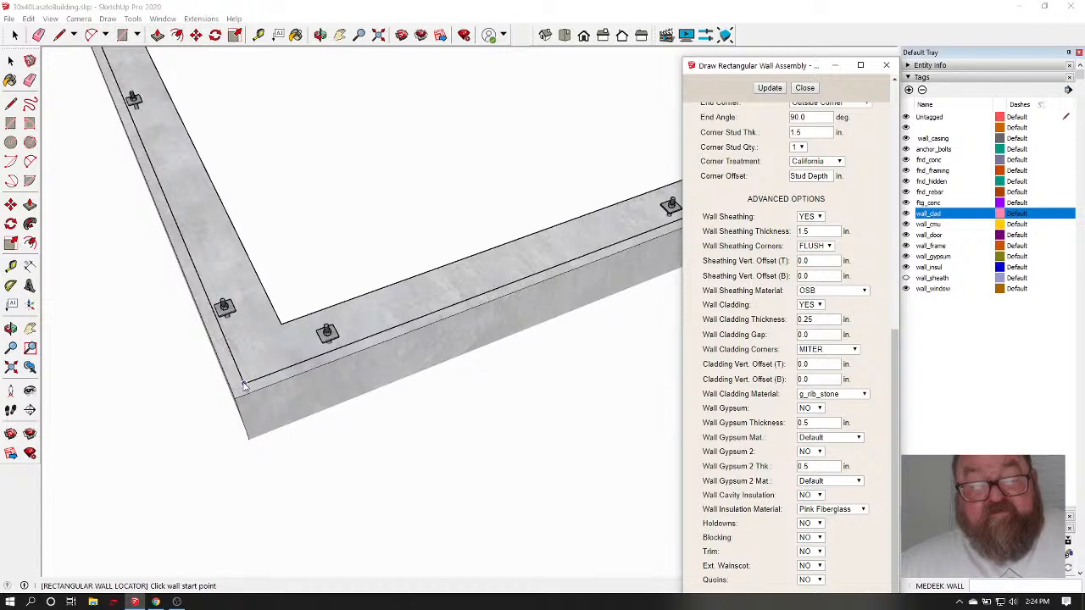
click(244, 386)
scroll(170, 374, down, 6)
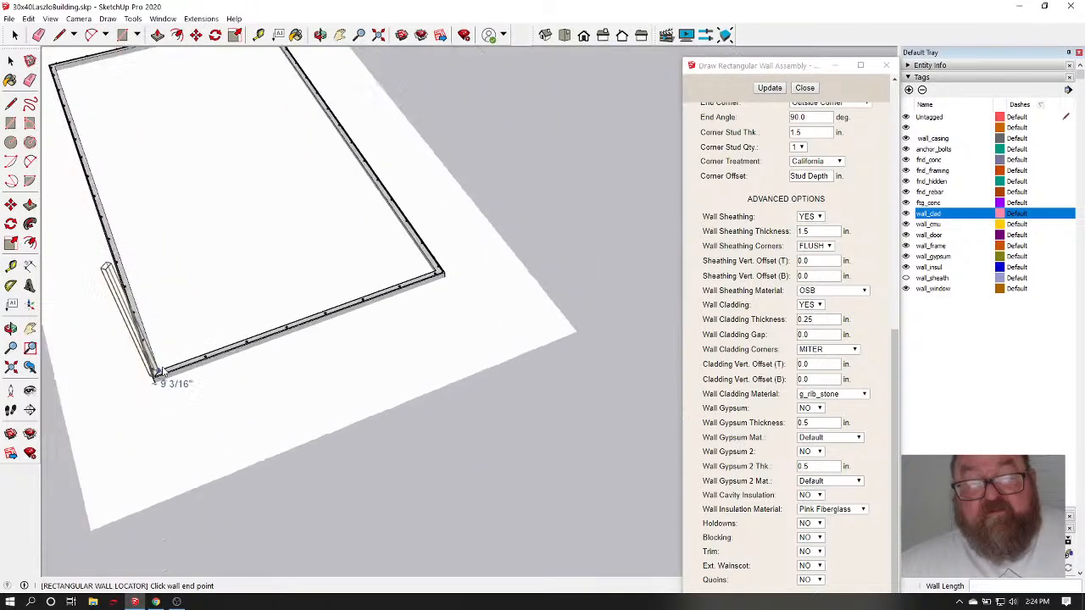
scroll(441, 273, up, 6)
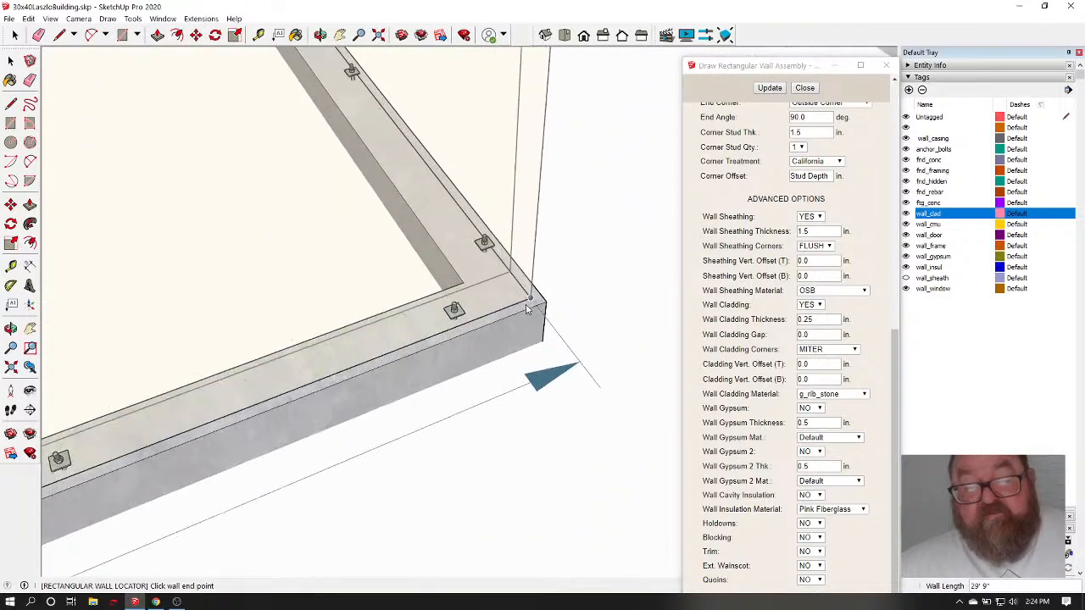
click(532, 306)
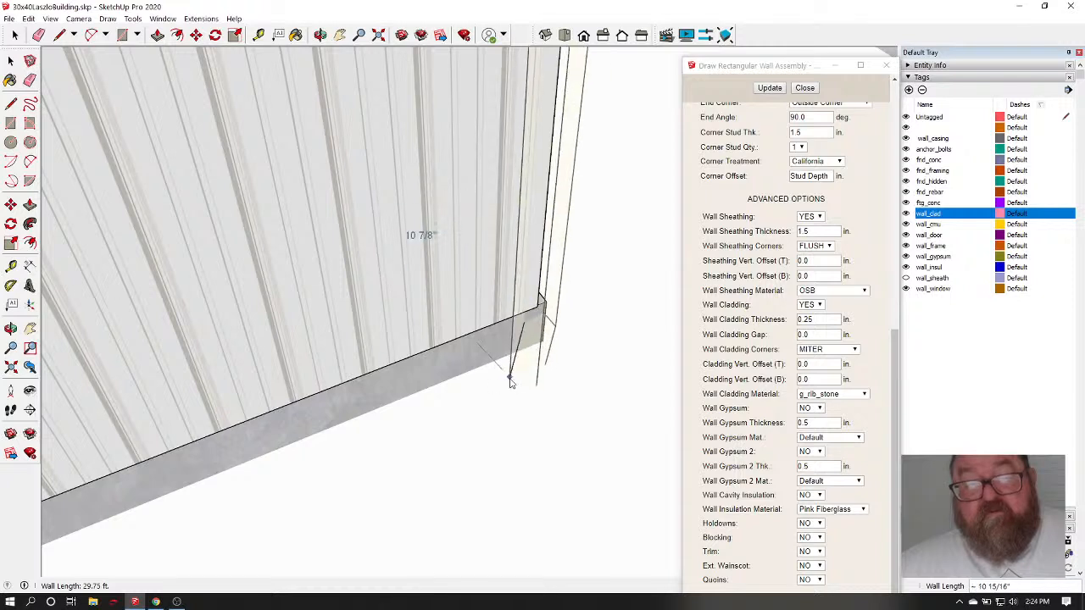
click(321, 38)
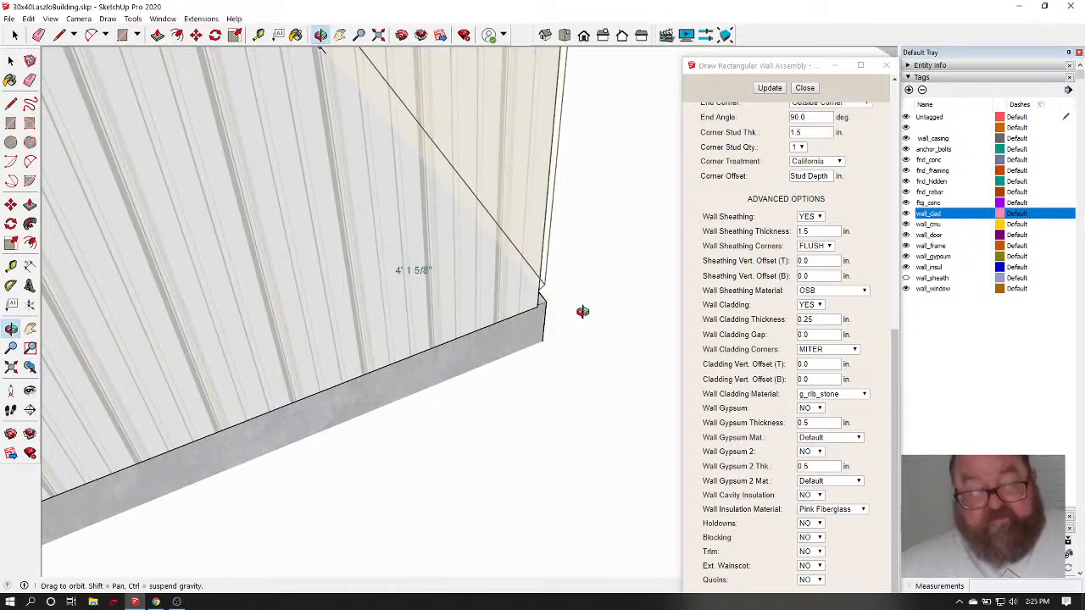
Close the wall assembly settings and examine how the front short wall's cladding meets the stemwall at the corner
scroll(582, 311, down, 2)
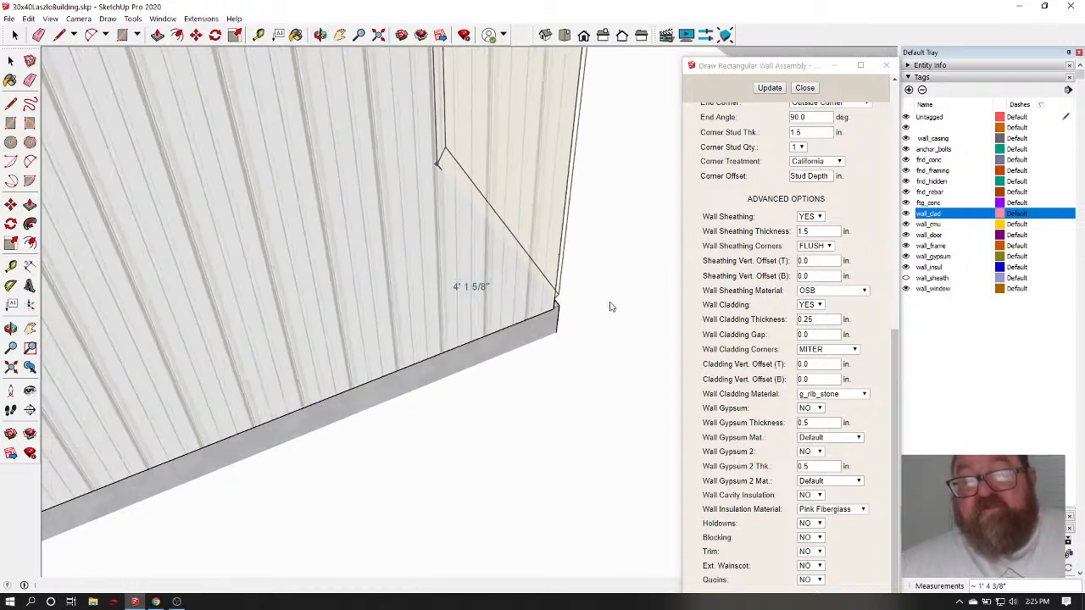
click(814, 88)
scroll(729, 273, down, 2)
key(Escape)
scroll(582, 295, down, 2)
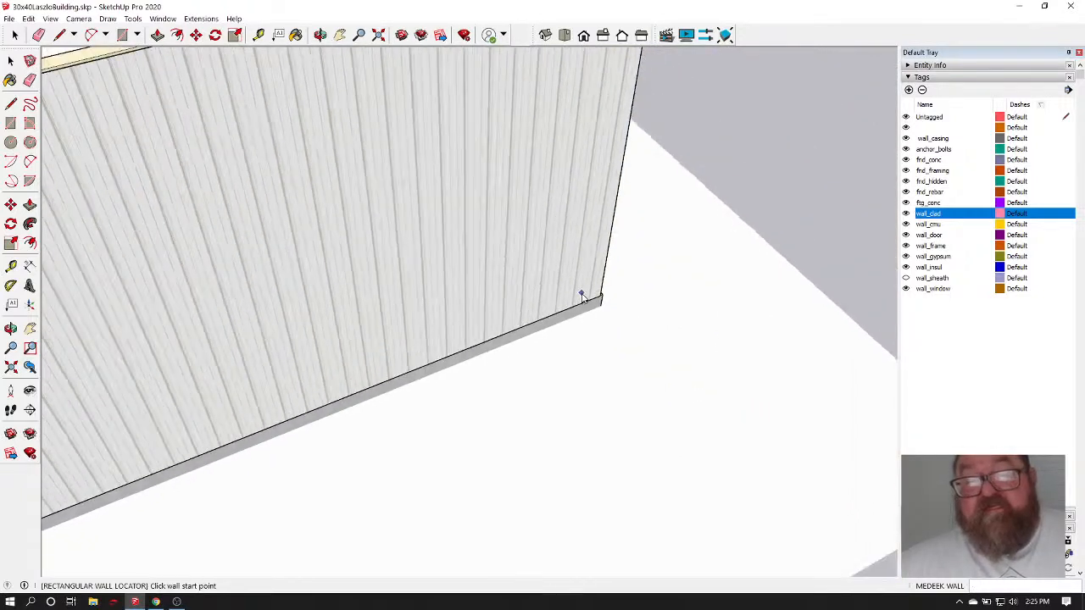
scroll(581, 295, down, 4)
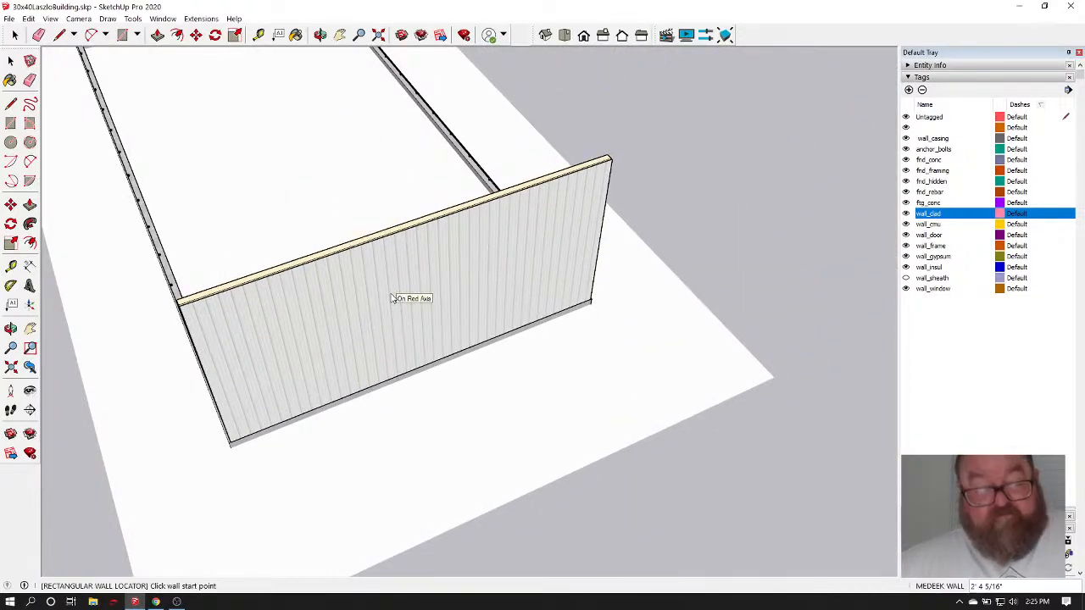
click(319, 34)
drag(266, 308, 328, 401)
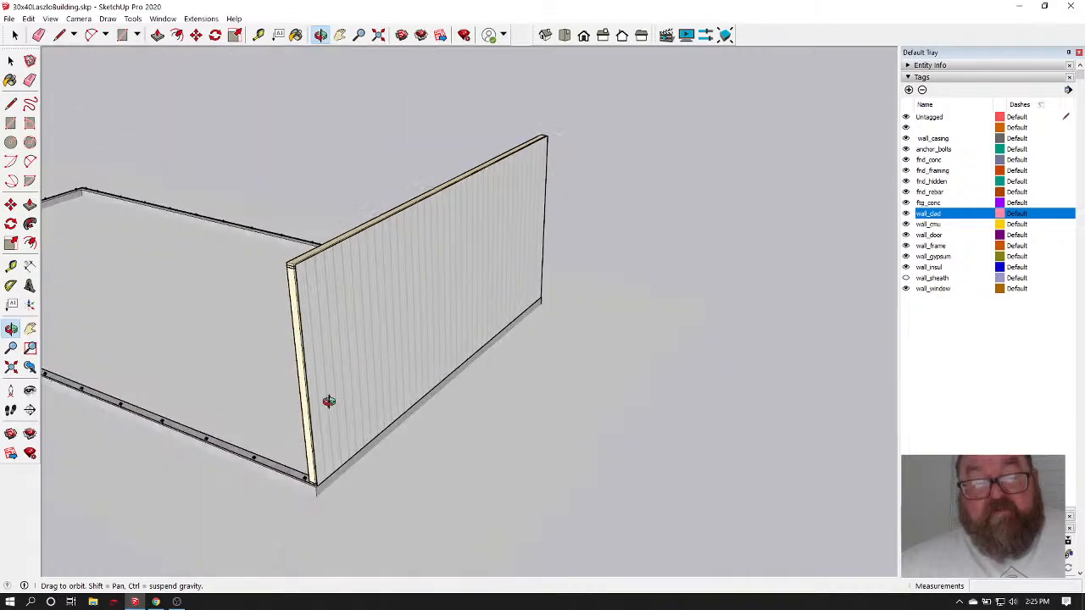
scroll(329, 401, up, 10)
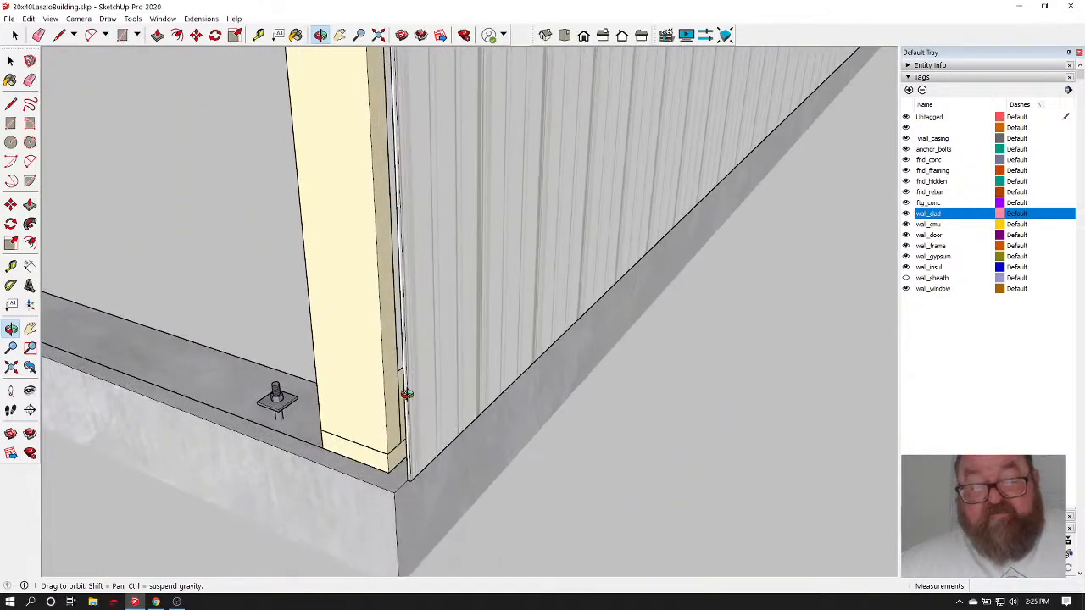
drag(406, 394, 467, 425)
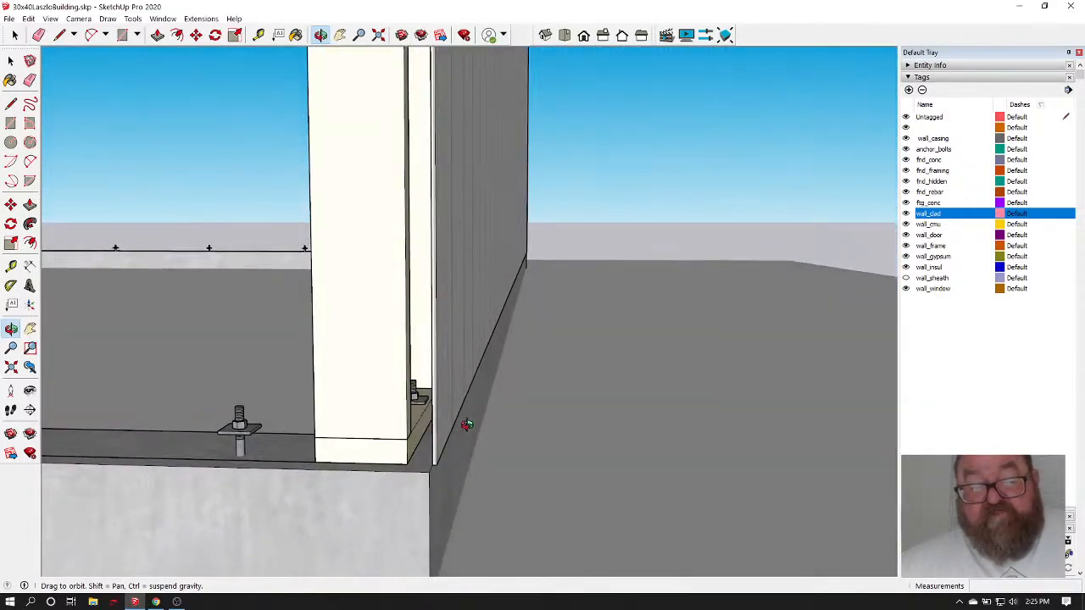
scroll(414, 476, up, 5)
scroll(350, 450, down, 6)
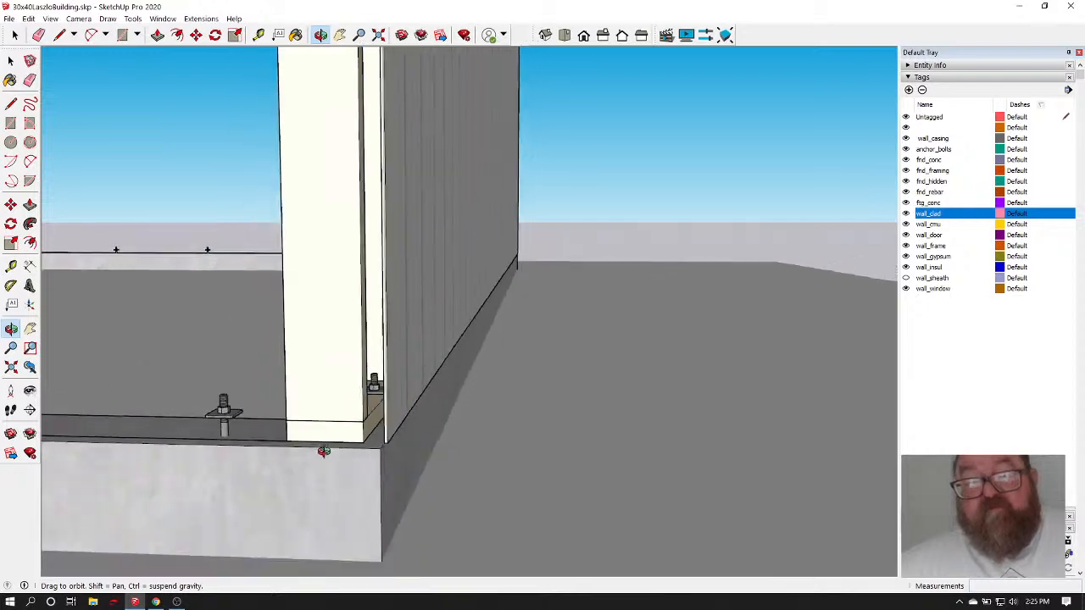
scroll(323, 451, down, 8)
drag(430, 351, 139, 481)
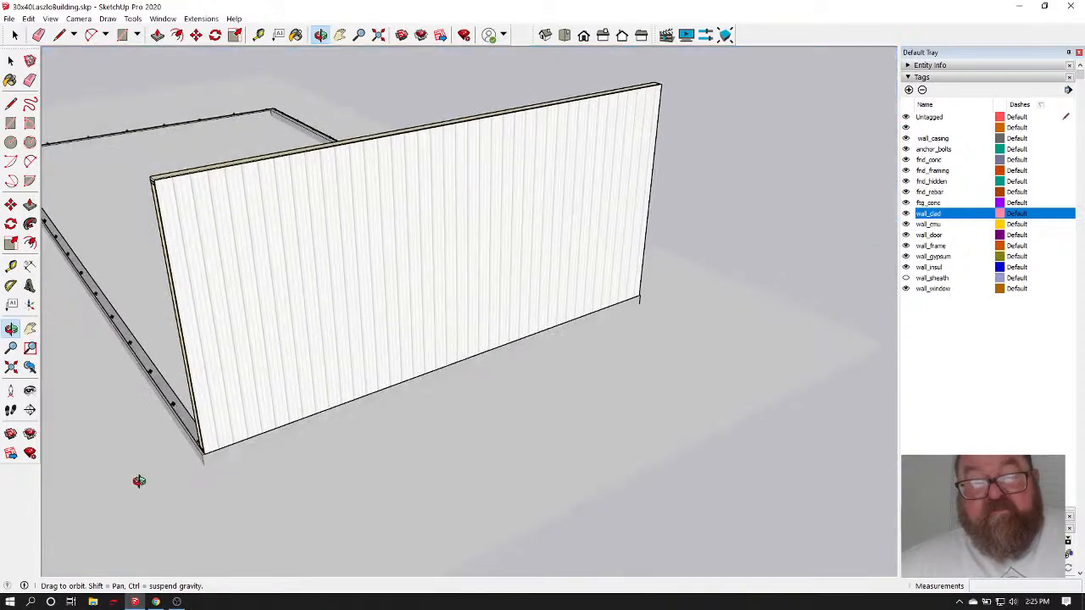
Delete the front short wall assembly, keeping the stemwall foundation
key(space)
click(334, 235)
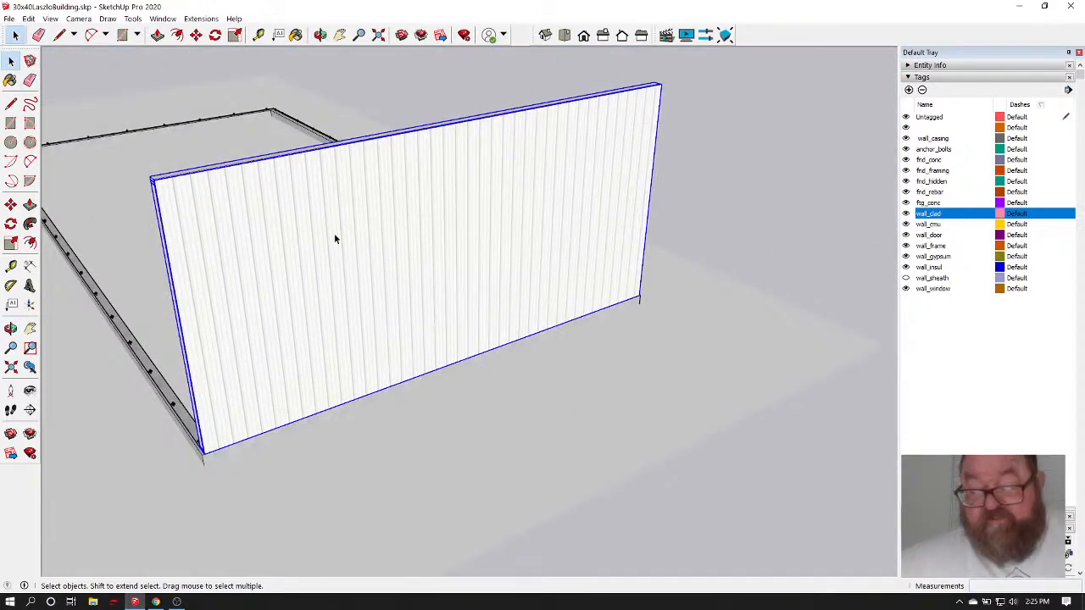
key(Delete)
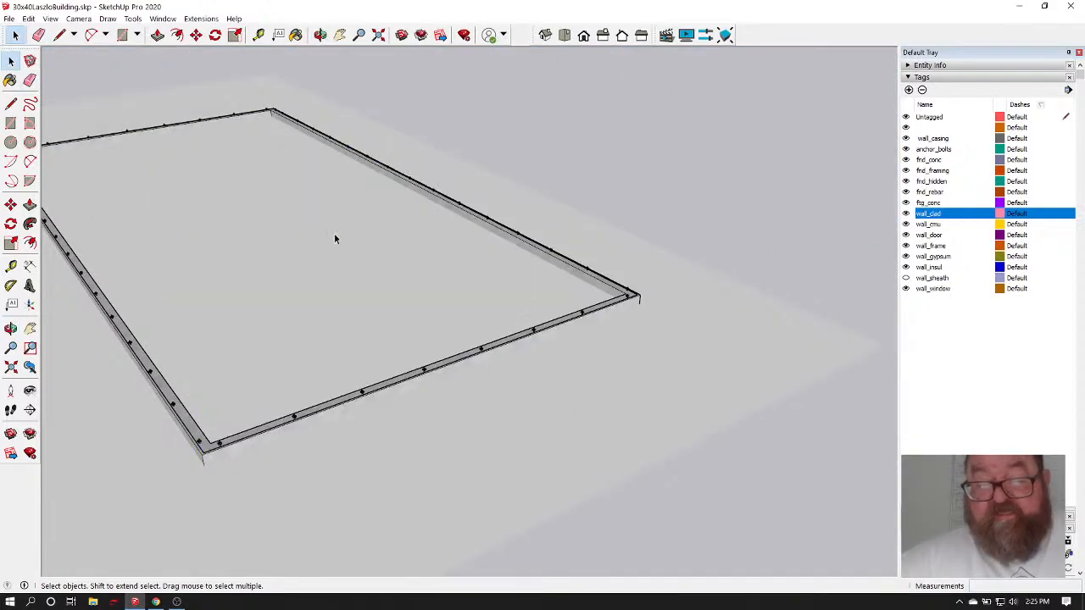
Start a new Medeek rectangular wall assembly and apply a bottom cladding vertical offset of 1 in
click(319, 34)
scroll(147, 418, up, 4)
drag(236, 408, 364, 327)
drag(301, 432, 296, 542)
scroll(307, 424, up, 5)
scroll(310, 366, up, 2)
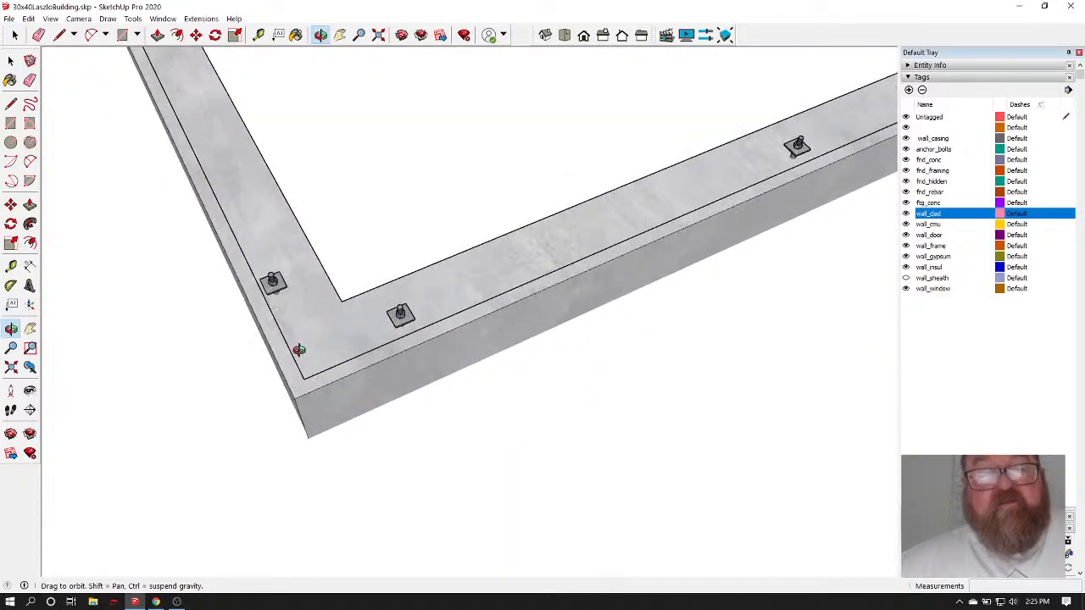
click(200, 18)
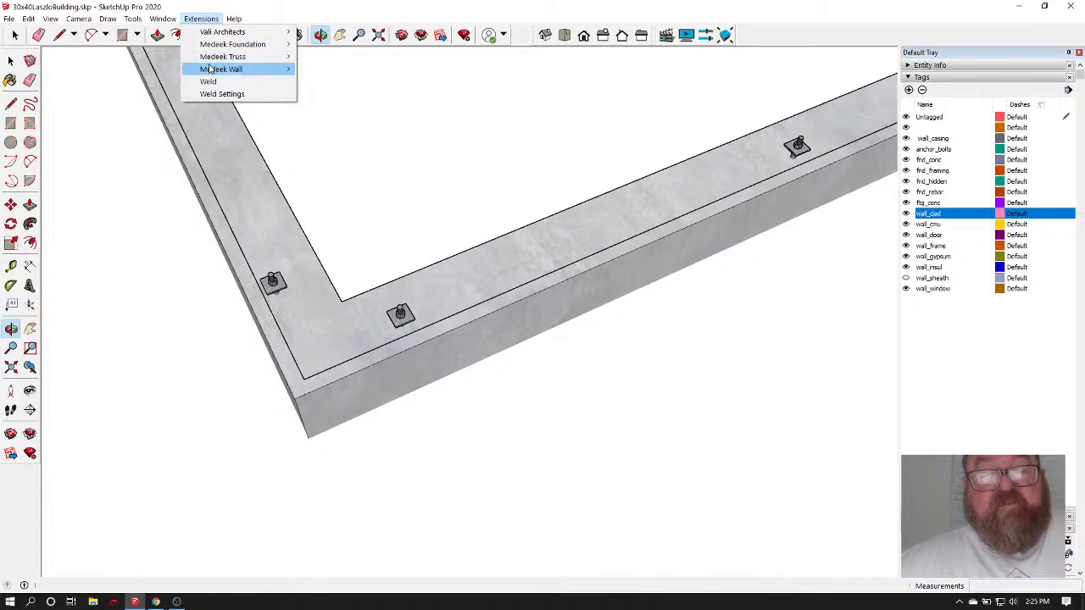
mouse_move(220, 69)
click(319, 68)
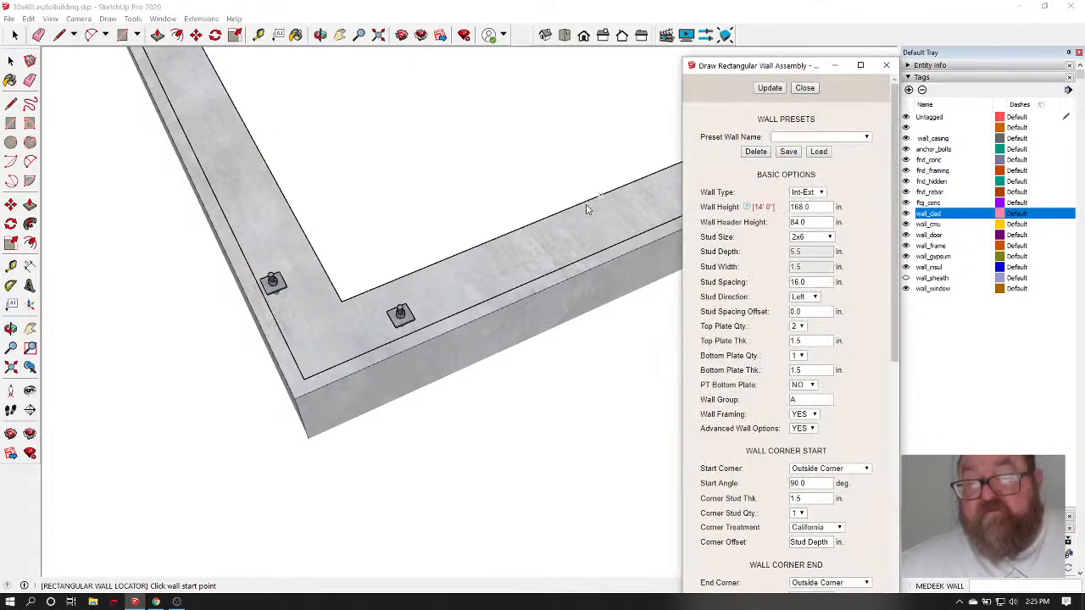
scroll(751, 322, down, 6)
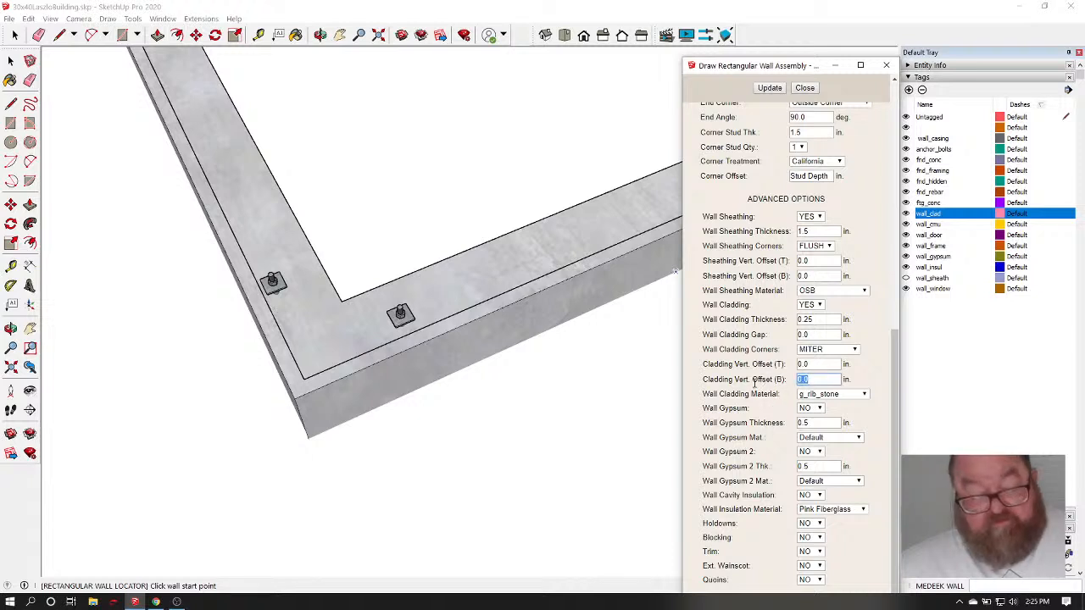
click(819, 365)
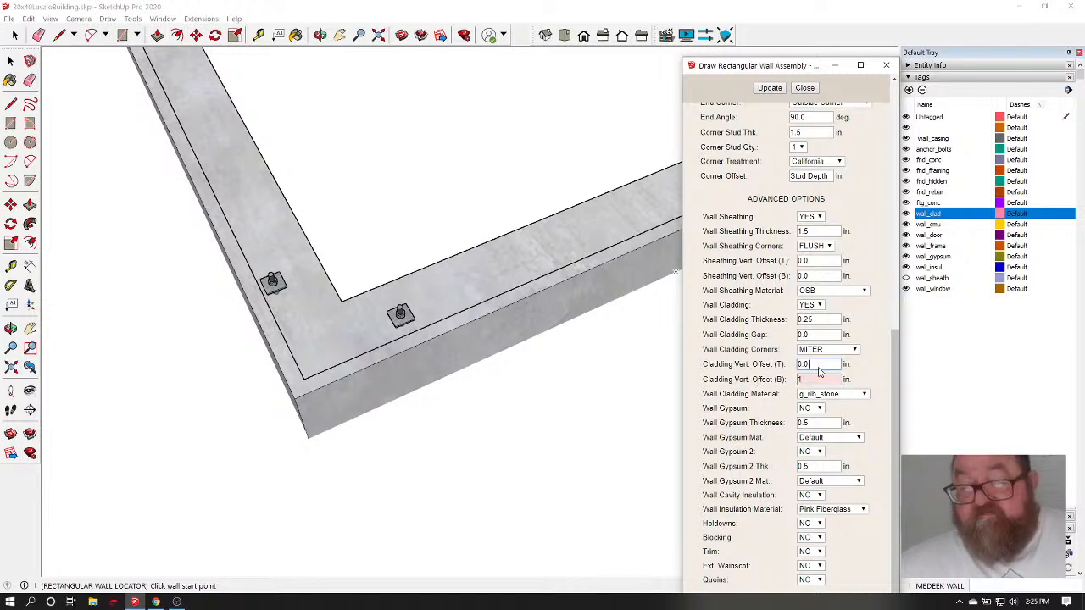
click(771, 90)
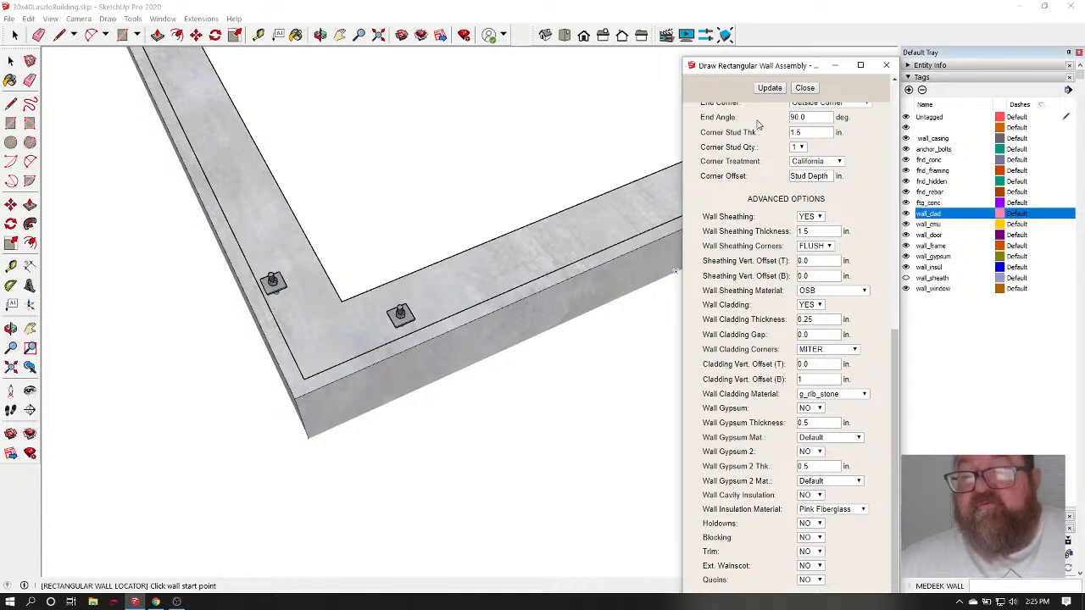
Place the first wall along the front short side between the two corners of the stemwall's inset outline
click(304, 381)
scroll(85, 397, down, 7)
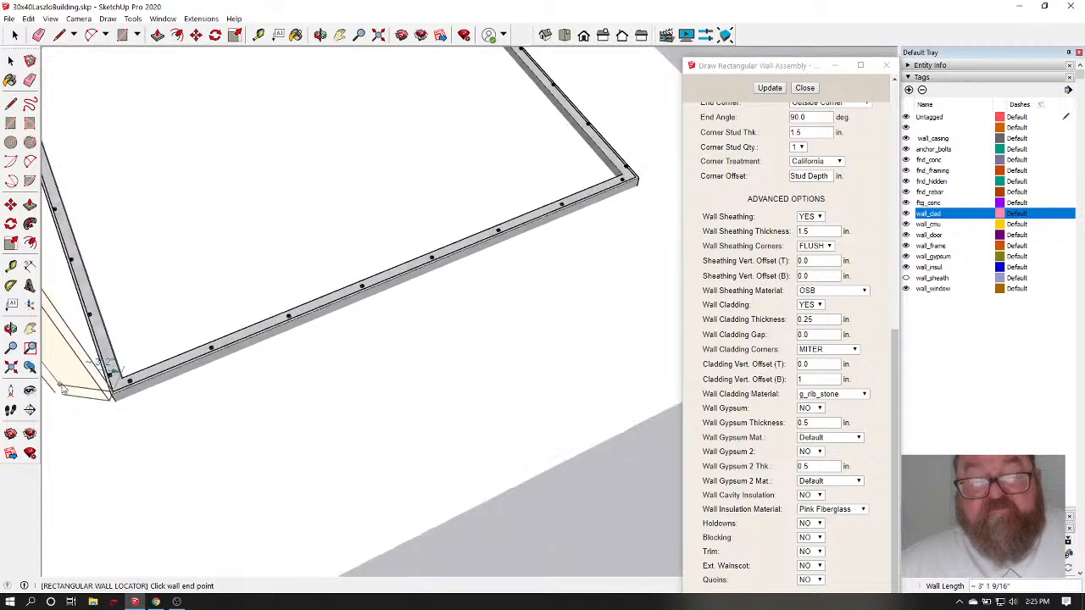
scroll(493, 243, up, 6)
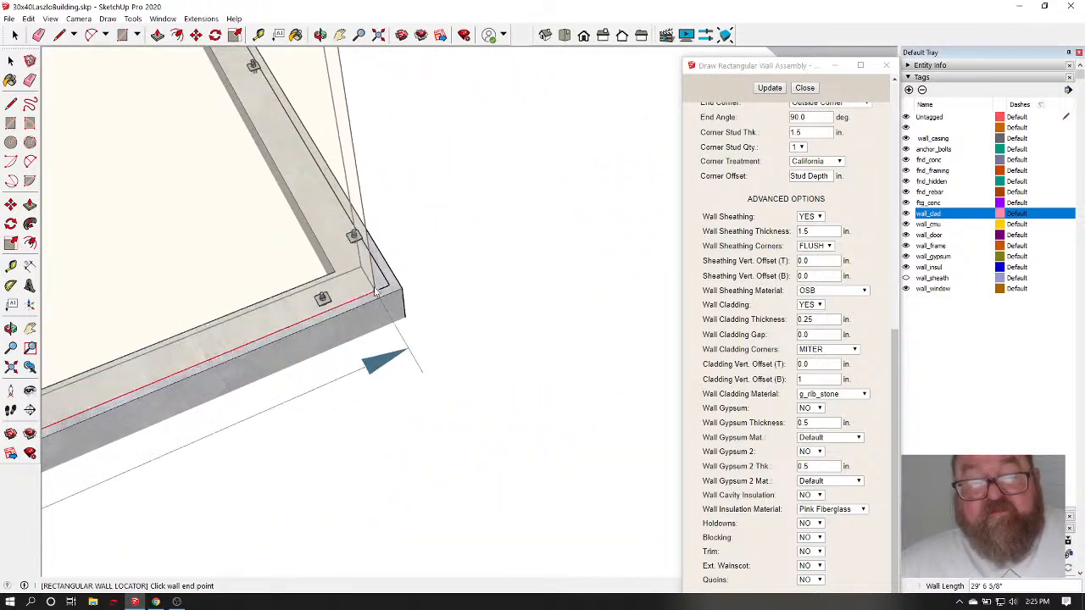
click(387, 294)
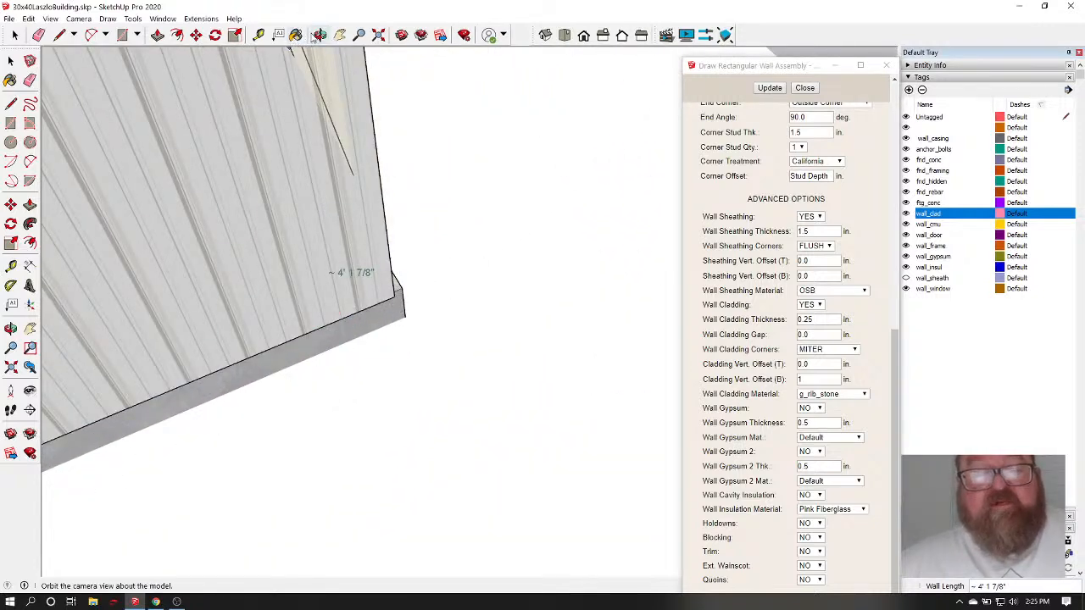
Continue with the second wall, 59' 9" along the adjoining long side to the next corner of the inset outline
click(321, 35)
drag(373, 279, 535, 250)
right_click(539, 263)
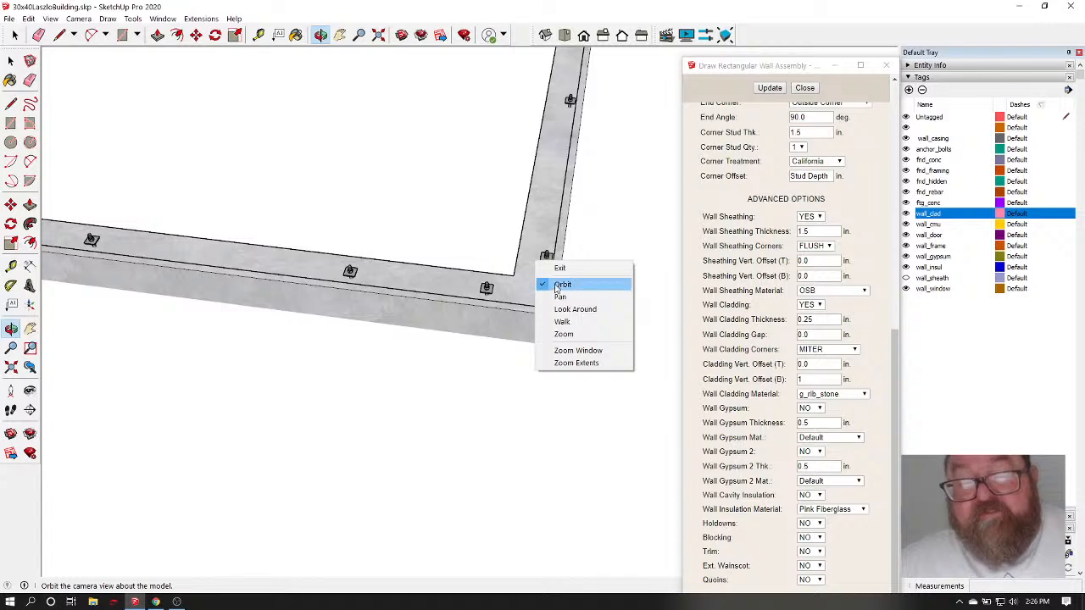
click(563, 269)
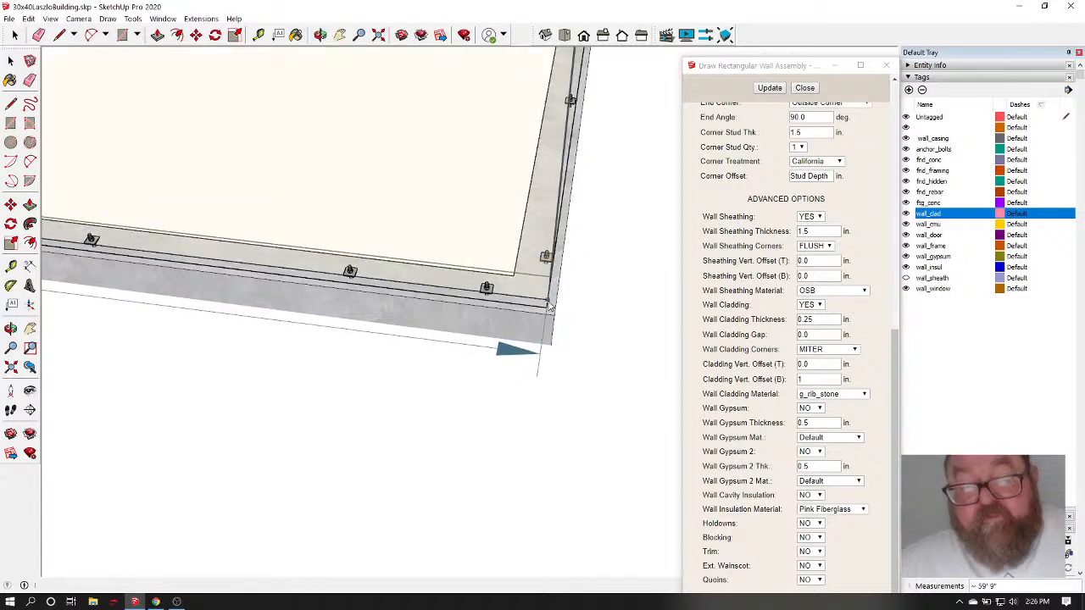
Place the third wall along the back short side, ending at the next corner of the inset outline
click(319, 35)
drag(271, 339, 344, 368)
mouse_move(428, 211)
mouse_down()
mouse_move(115, 261)
mouse_move(352, 237)
mouse_move(259, 228)
mouse_move(441, 196)
mouse_up()
scroll(440, 196, up, 6)
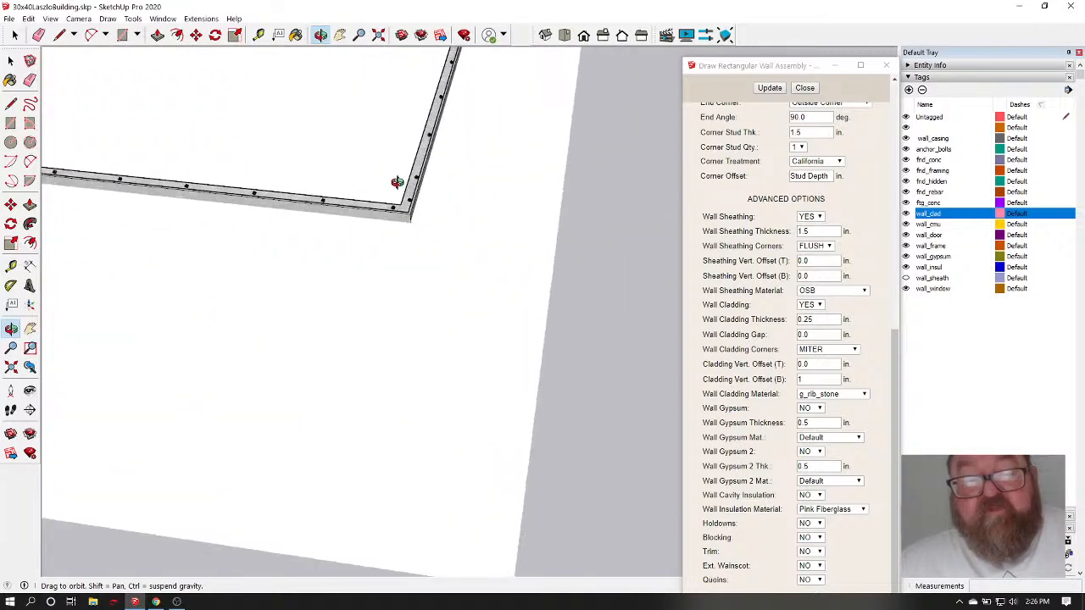
right_click(416, 222)
click(438, 227)
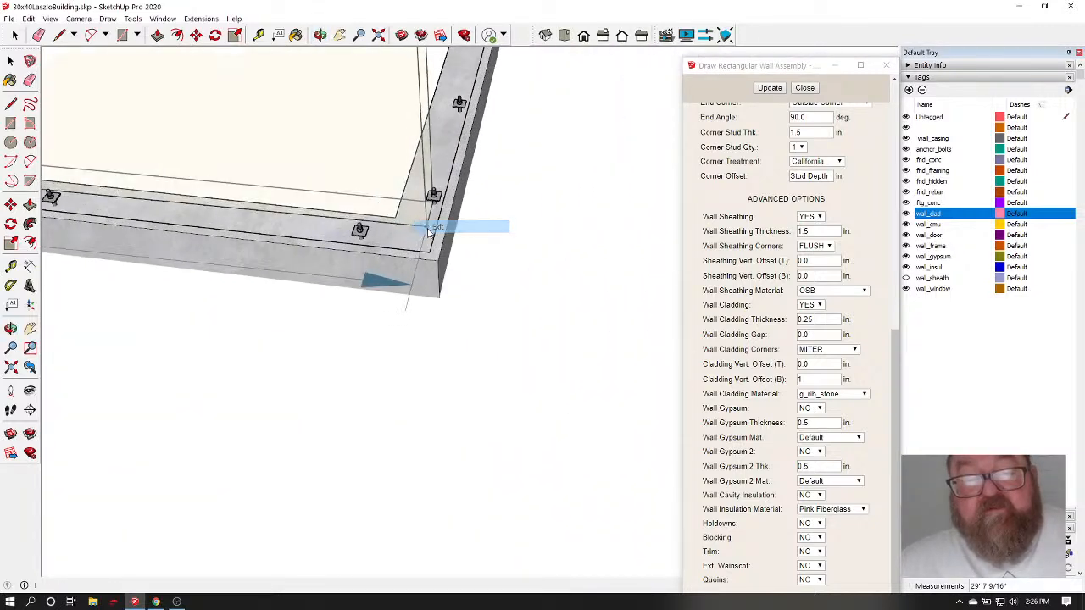
Place the fourth wall, 59' 9" along the remaining long side, closing the rectangle at the first wall's starting corner
click(319, 35)
drag(329, 254, 553, 203)
scroll(552, 204, up, 12)
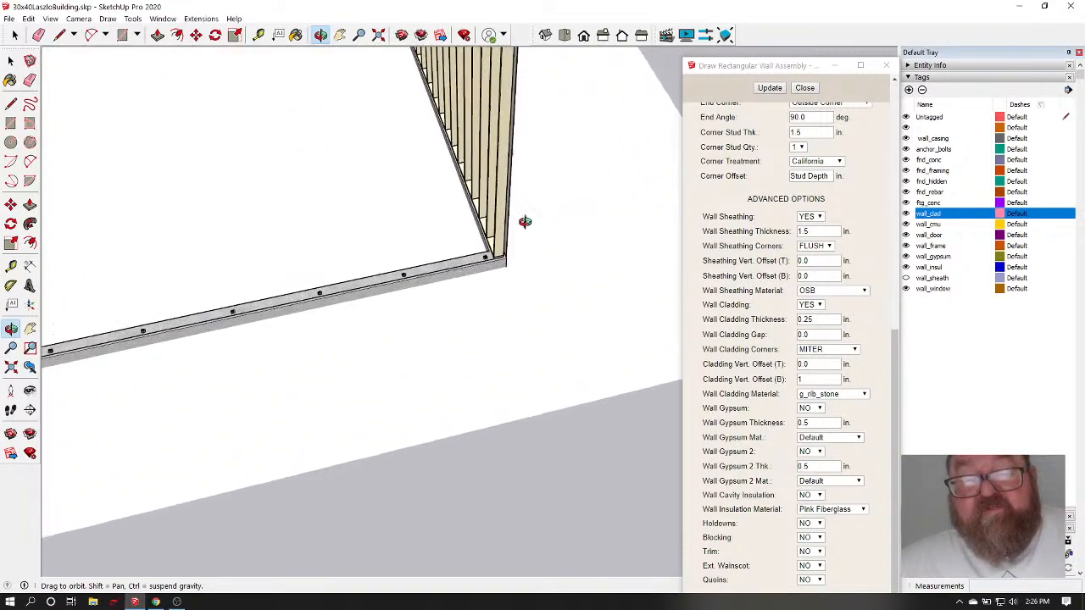
right_click(494, 270)
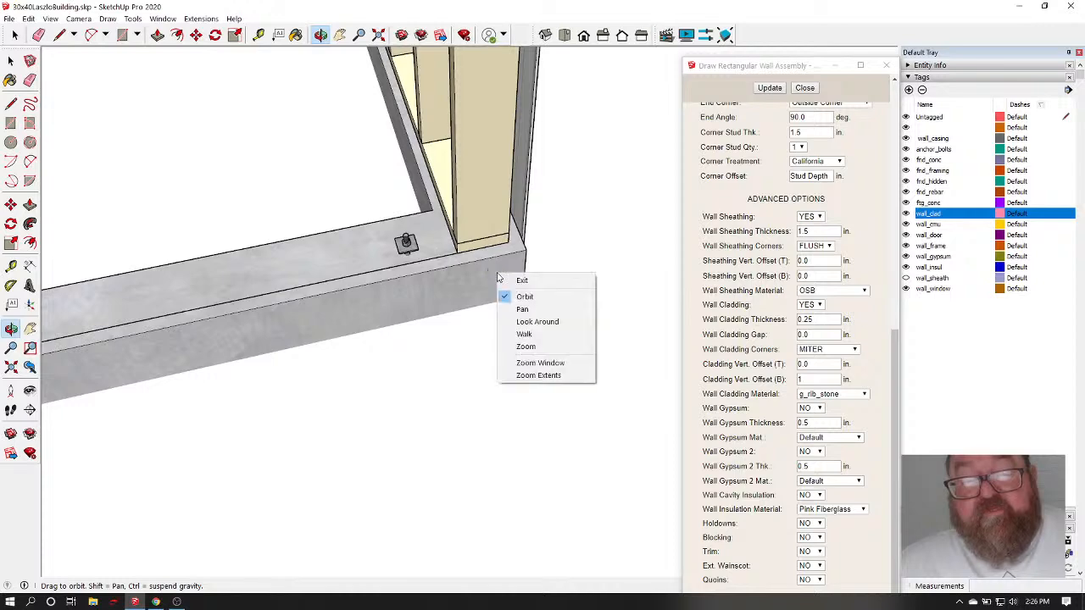
click(509, 280)
click(507, 246)
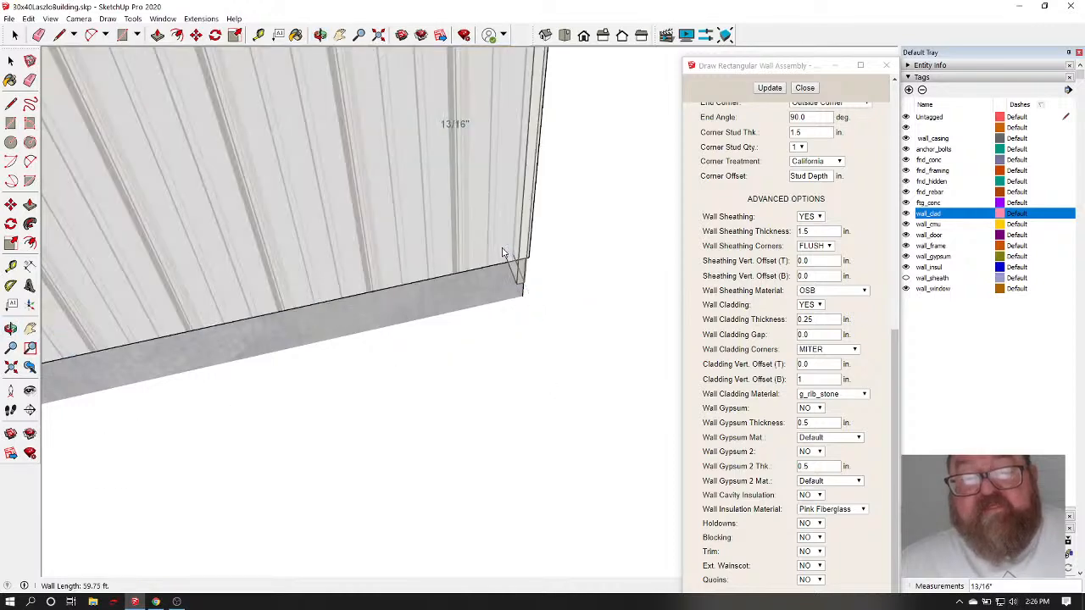
scroll(548, 321, down, 3)
click(621, 338)
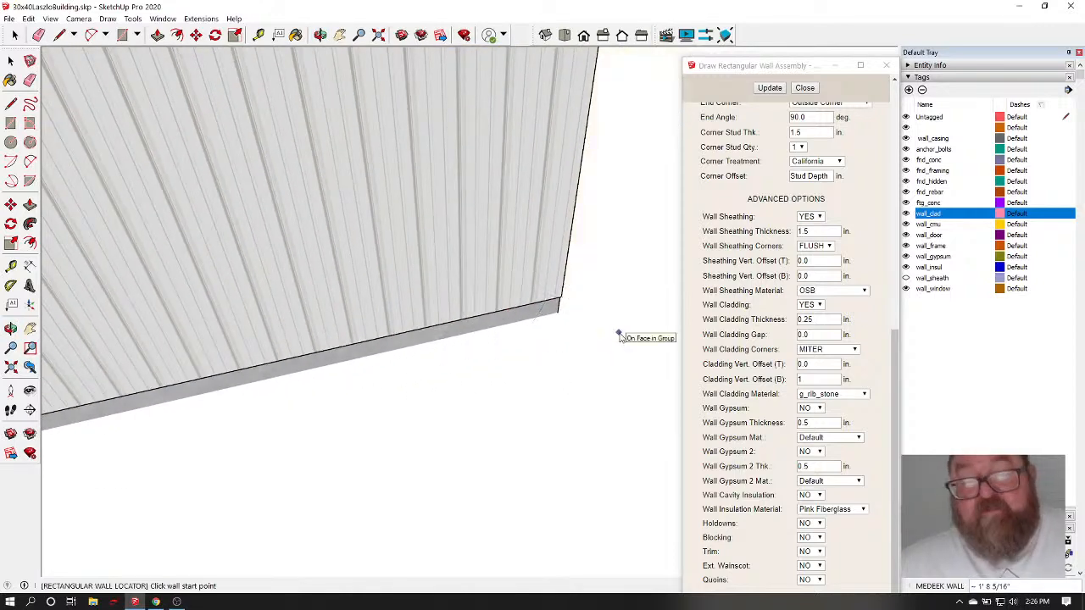
scroll(574, 288, down, 2)
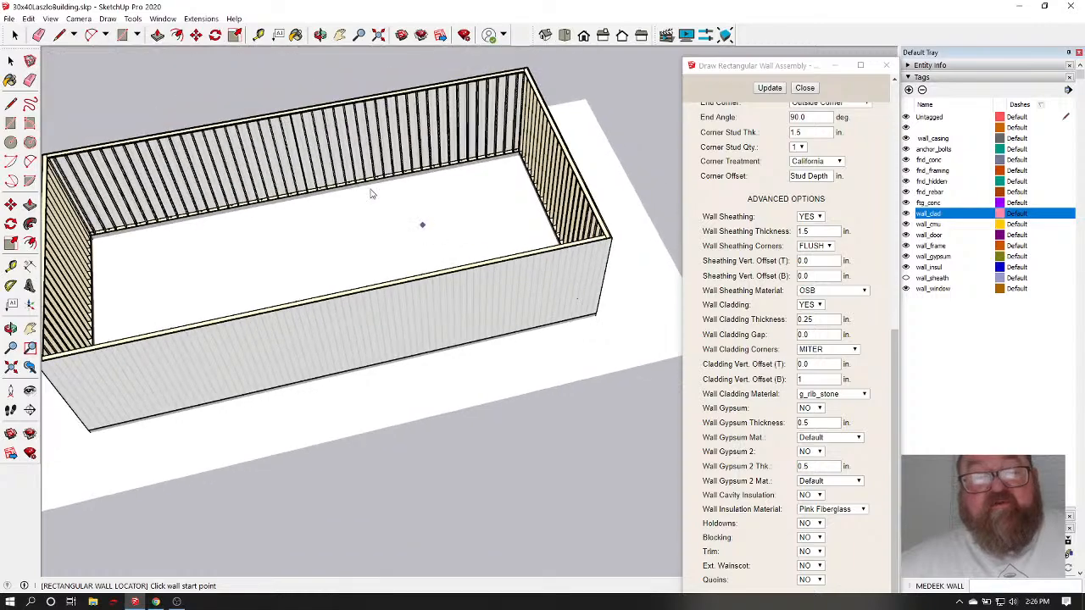
Close the wall settings and measure the height of the exposed stemwall below the cladding near a building corner
click(318, 36)
drag(265, 202, 327, 381)
scroll(235, 399, up, 5)
drag(282, 450, 330, 427)
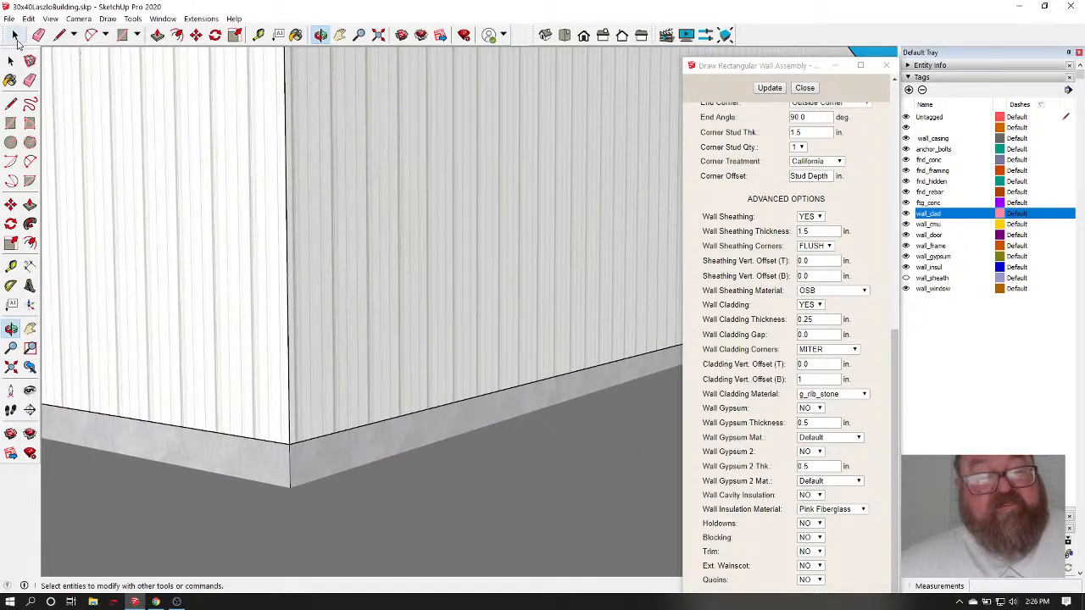
click(258, 35)
scroll(330, 466, up, 2)
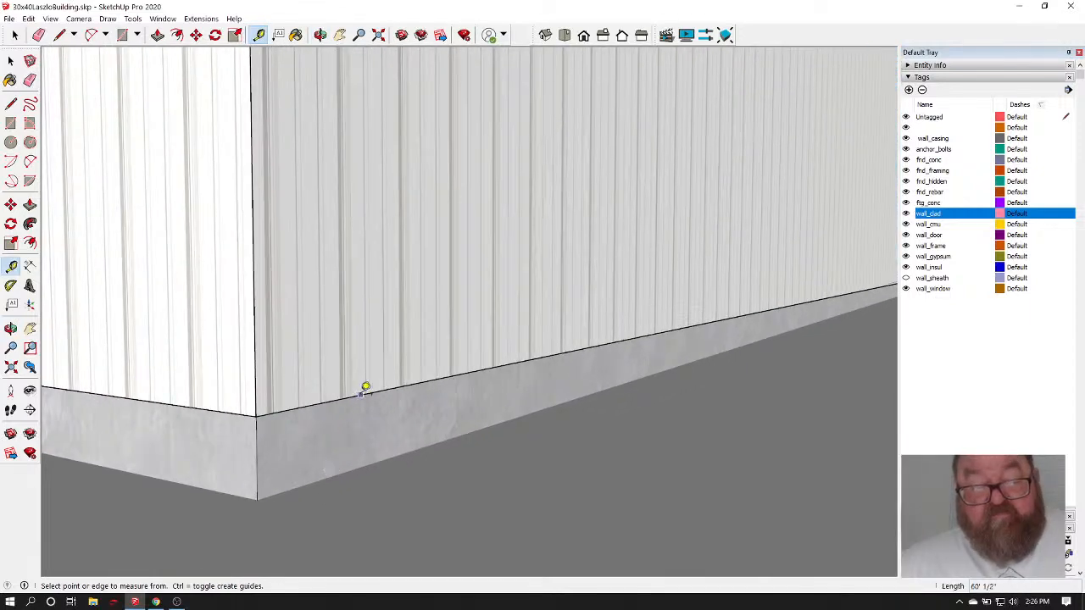
click(360, 395)
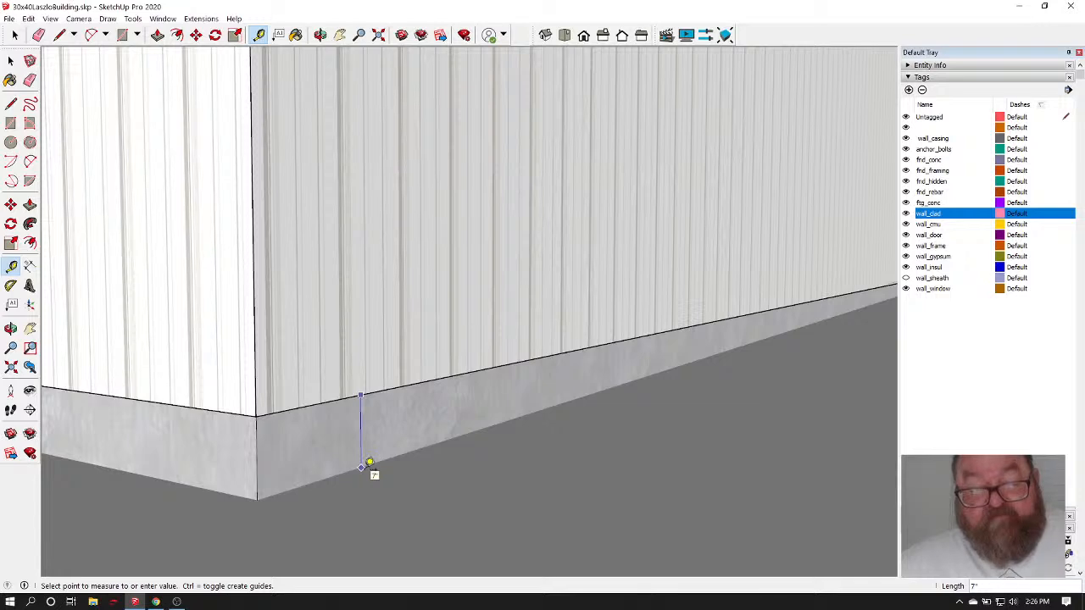
key(Escape)
scroll(389, 371, down, 8)
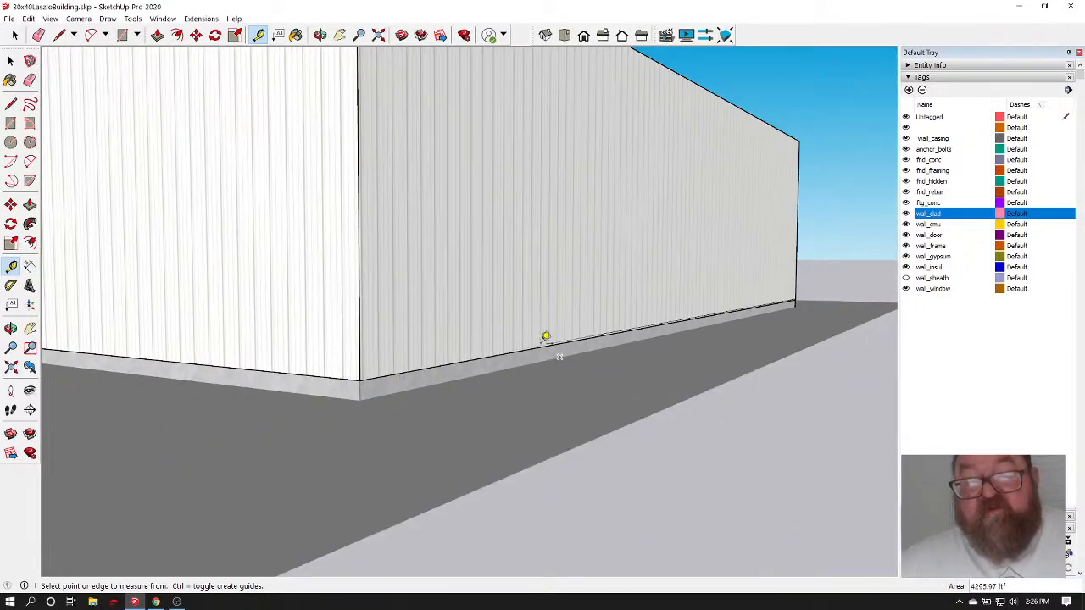
Examine the four clad walls from around the building, including the cladding's lower edge at a corner
click(321, 34)
drag(467, 232, 657, 359)
scroll(657, 359, down, 5)
drag(537, 331, 358, 322)
drag(128, 236, 542, 230)
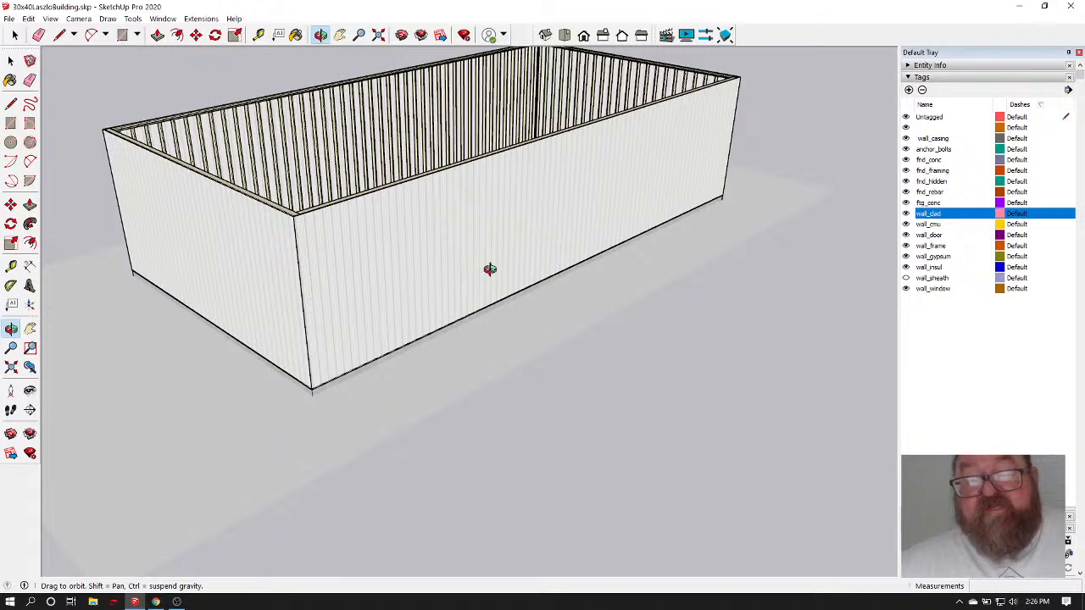
drag(490, 268, 557, 231)
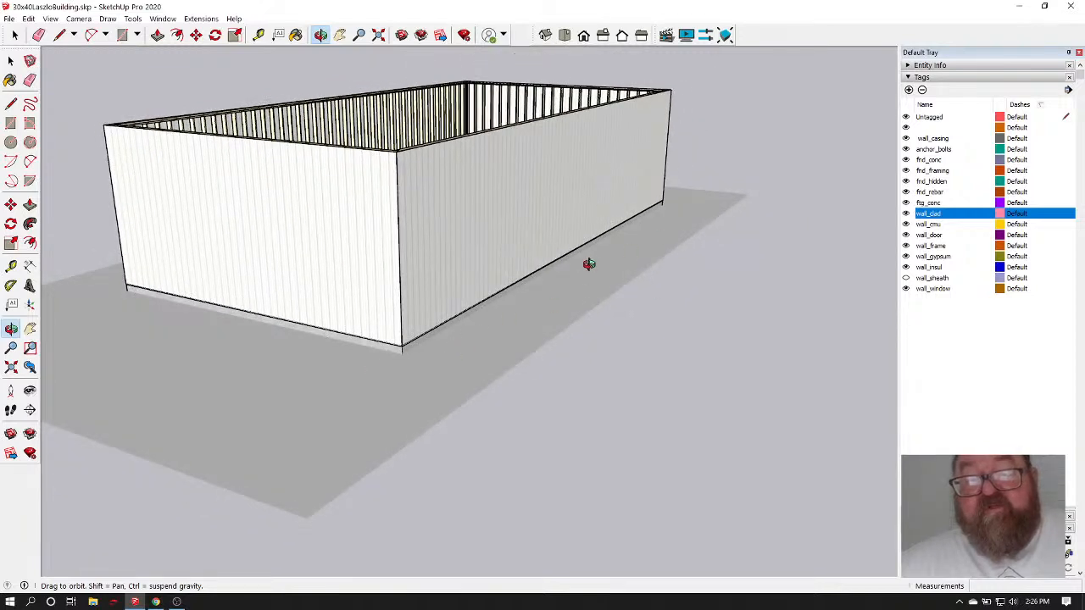
scroll(366, 341, up, 5)
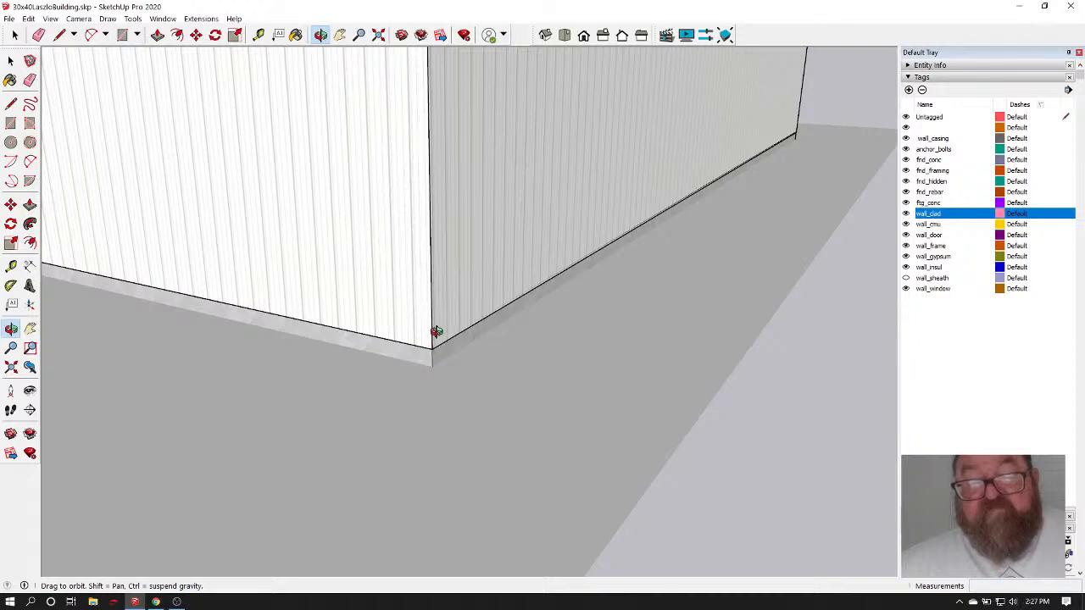
Examine the exposed stemwall below the cladding at the building's corners, and the wall framing and slab from above
scroll(428, 356, up, 3)
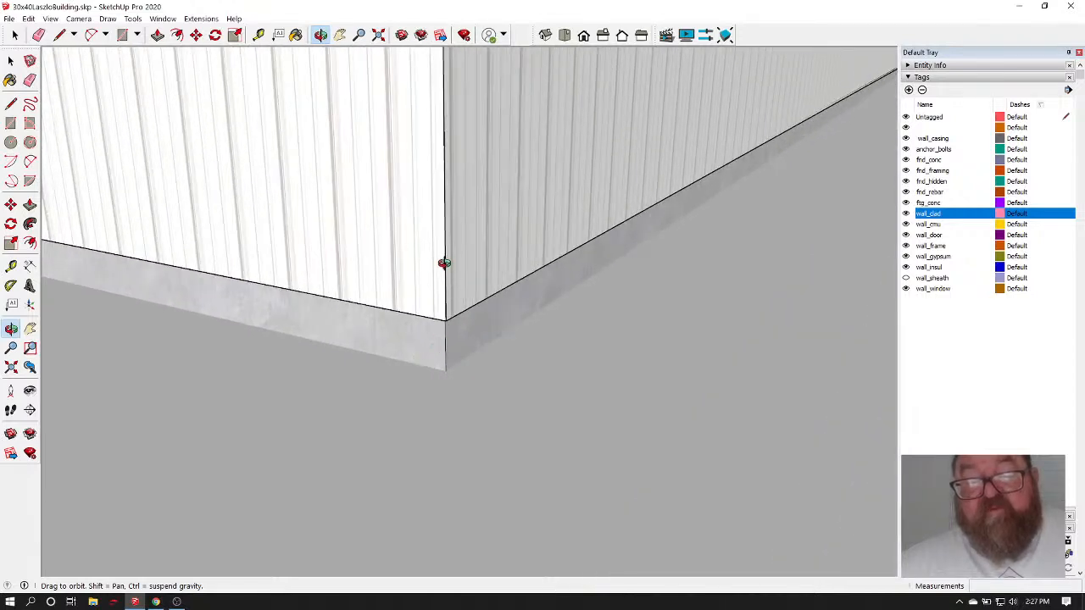
drag(539, 271, 516, 226)
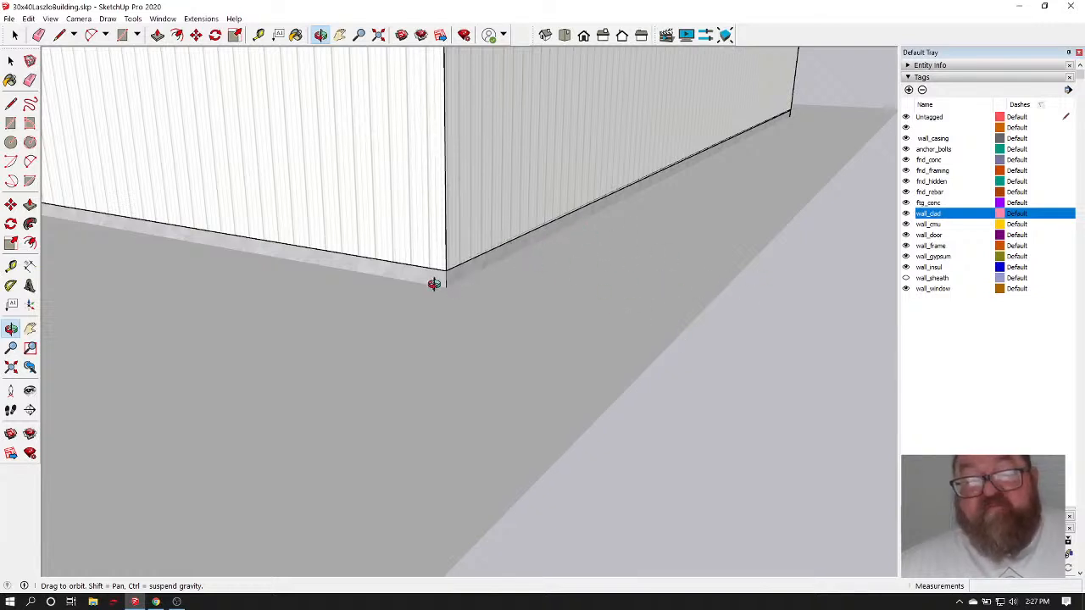
drag(433, 284, 460, 198)
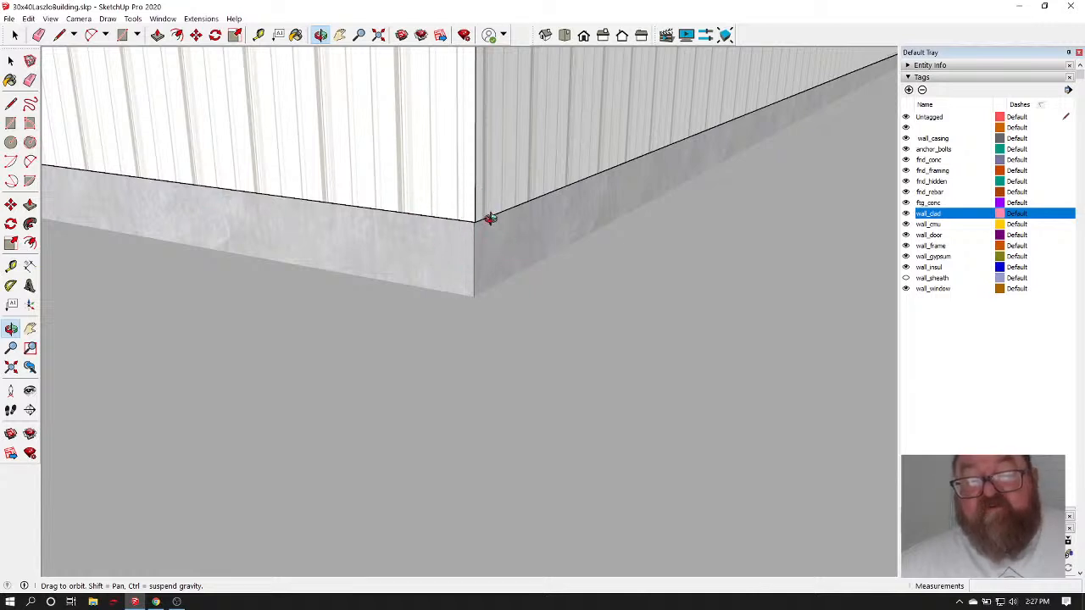
scroll(524, 397, down, 10)
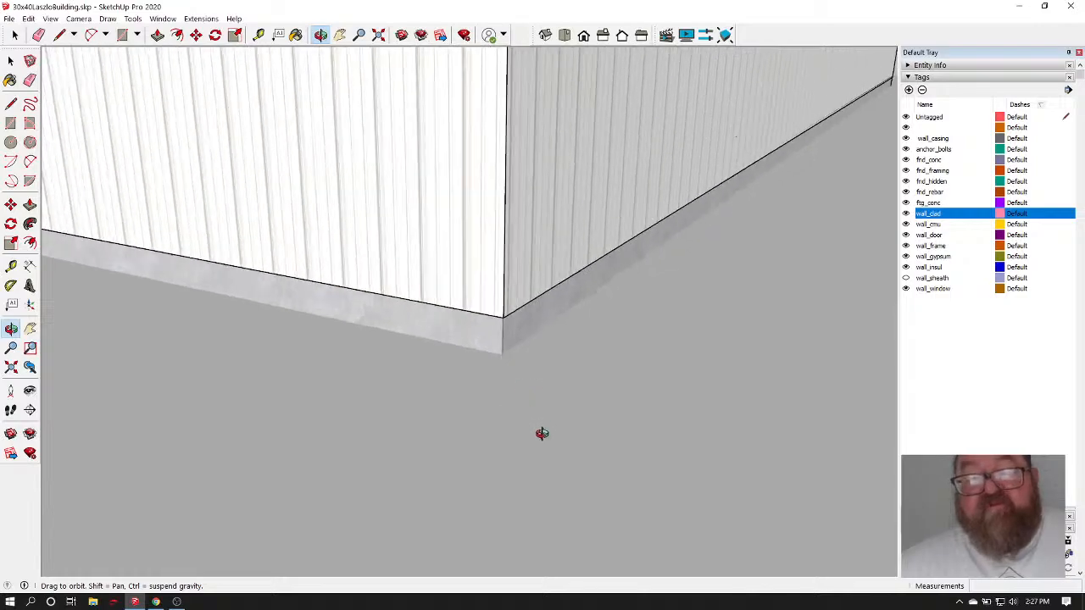
drag(568, 338, 525, 308)
scroll(578, 402, up, 8)
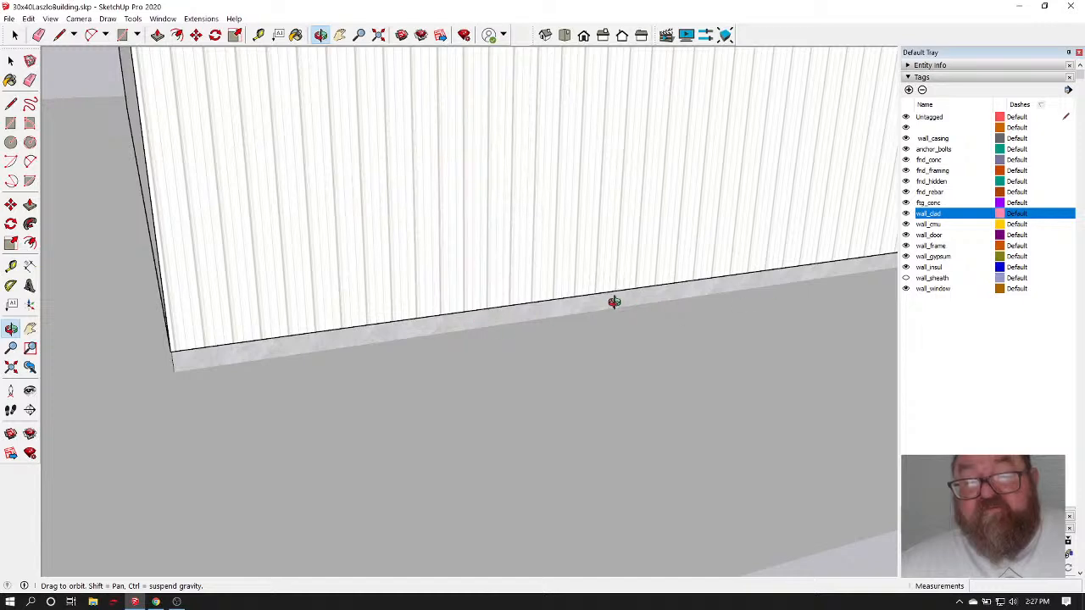
scroll(509, 407, down, 8)
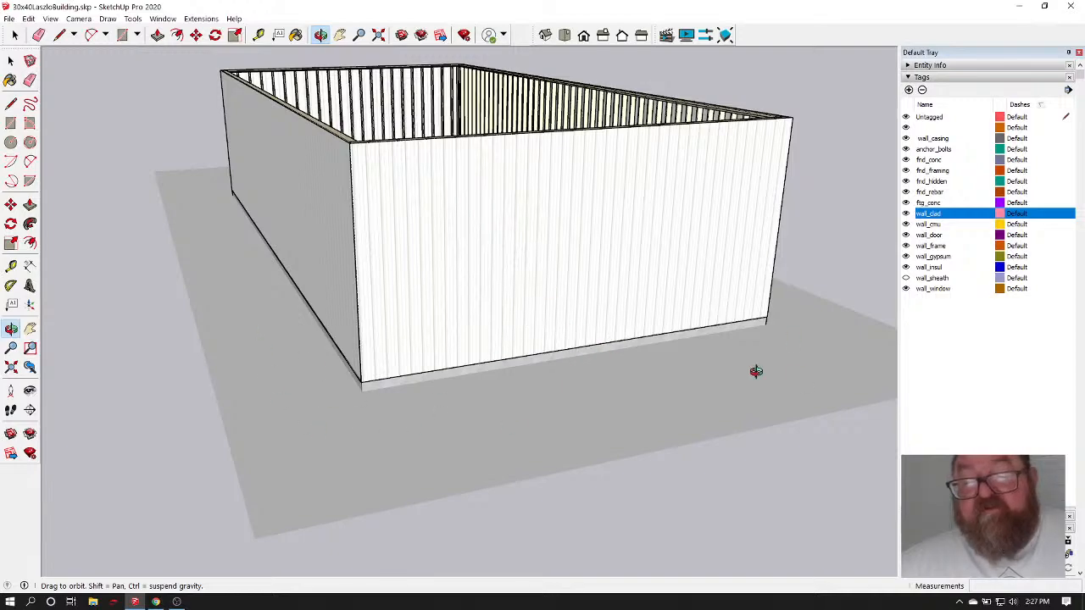
drag(756, 371, 549, 477)
scroll(513, 486, down, 5)
scroll(495, 335, up, 6)
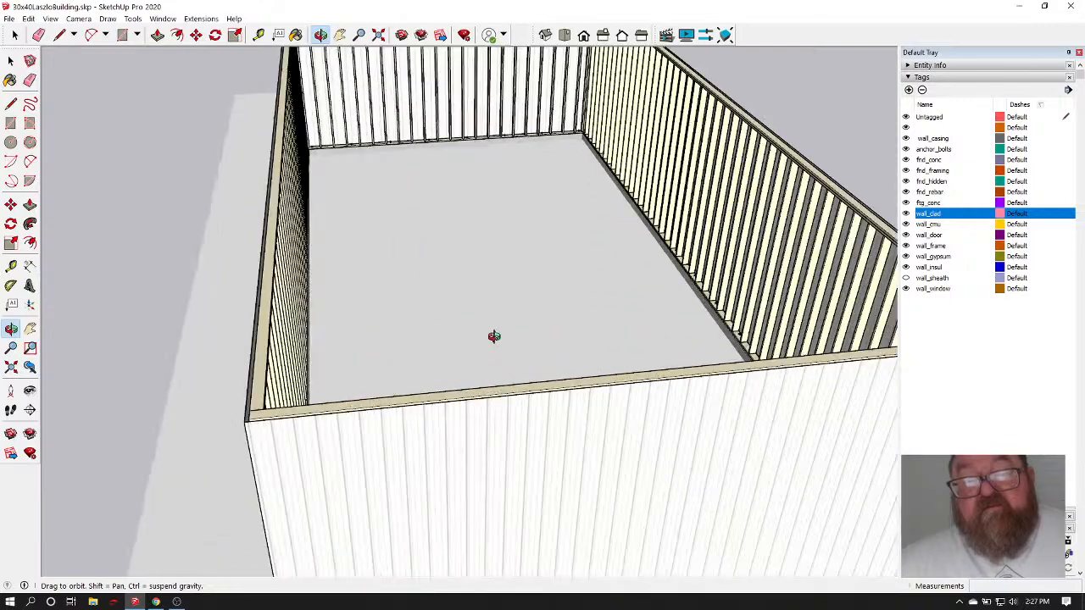
scroll(588, 438, down, 6)
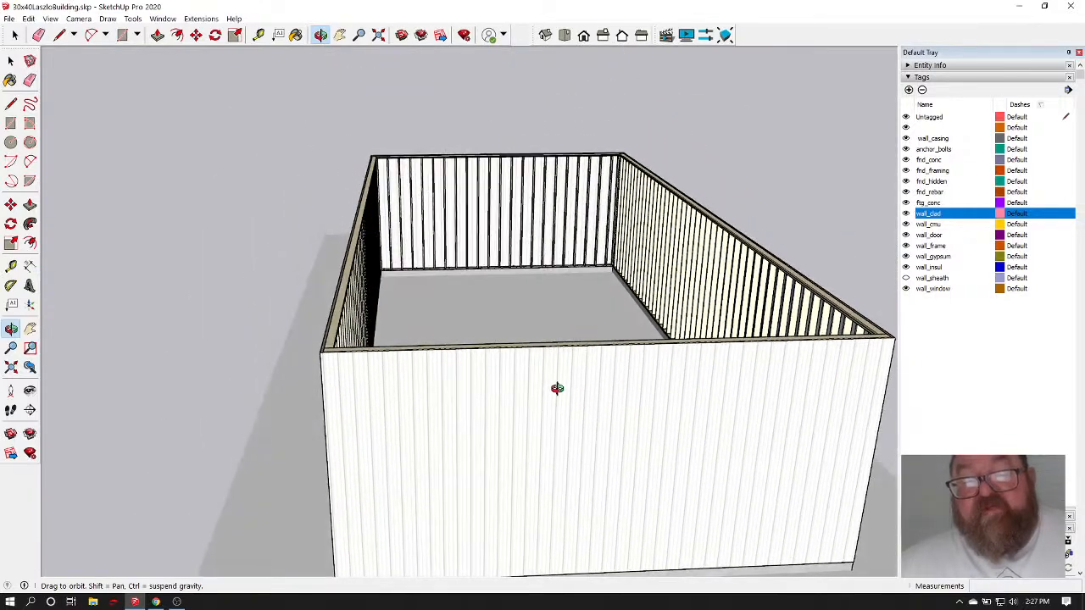
drag(464, 381, 582, 527)
scroll(581, 528, up, 3)
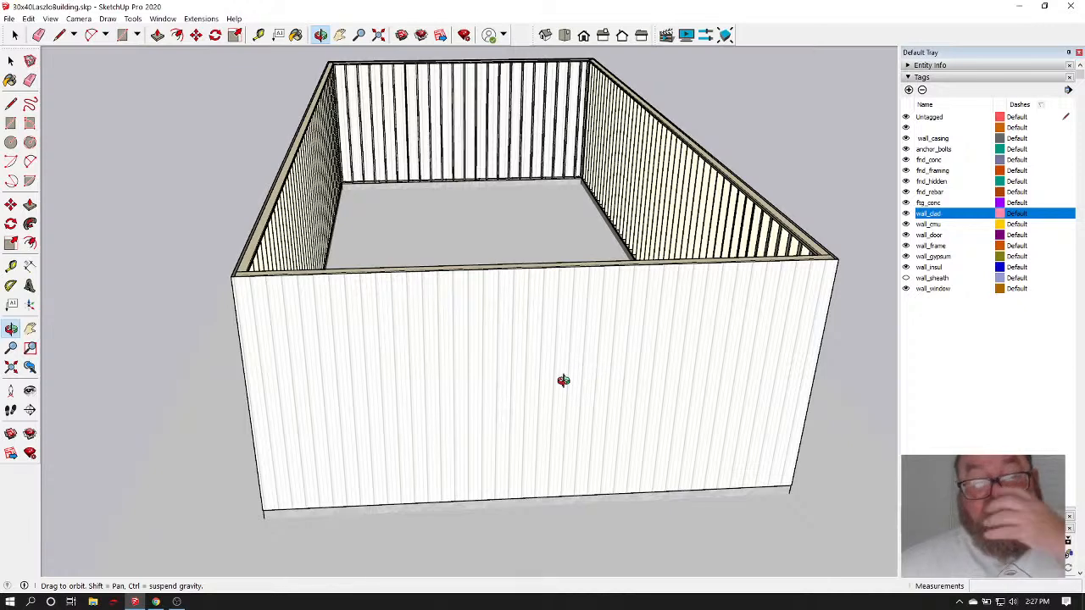
Start a Medeek Wall door with width 120 in, height 144 in and a (2) 1-3/4X9-1/4 LSL header
click(201, 19)
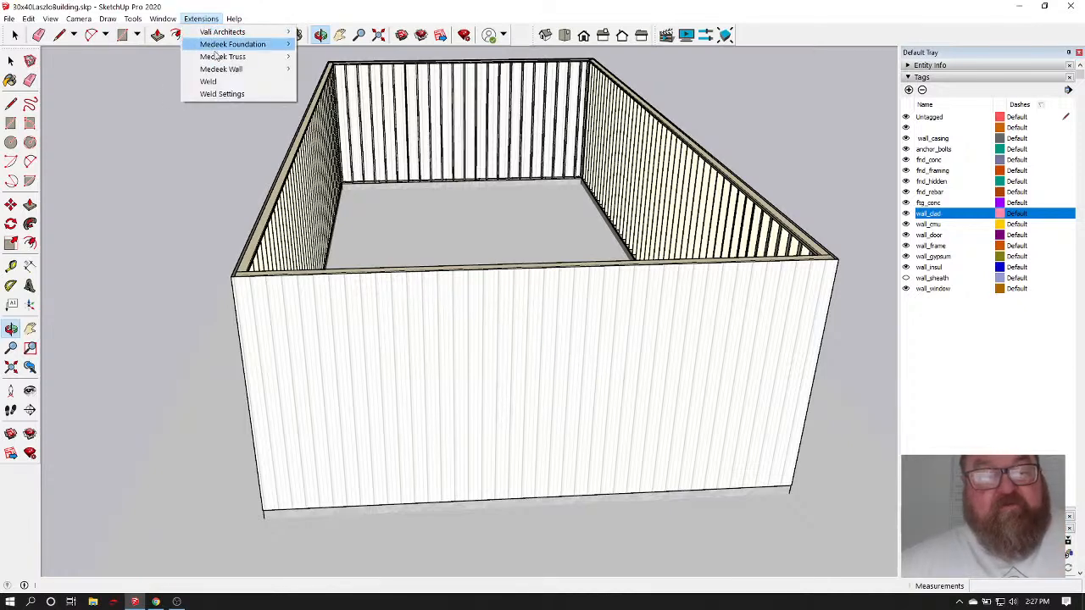
mouse_move(221, 68)
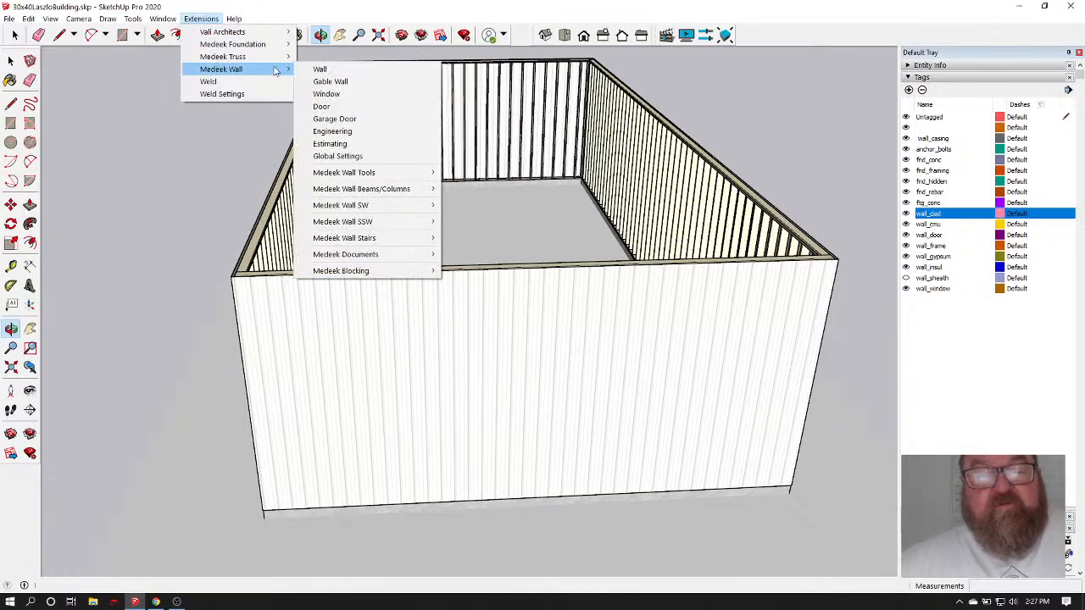
click(332, 108)
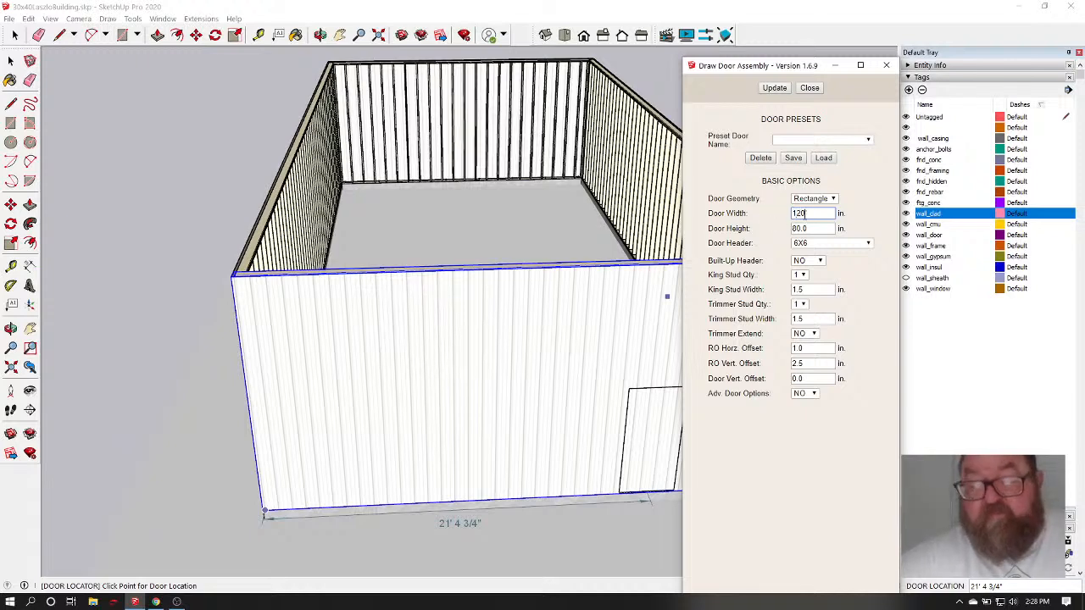
click(812, 229)
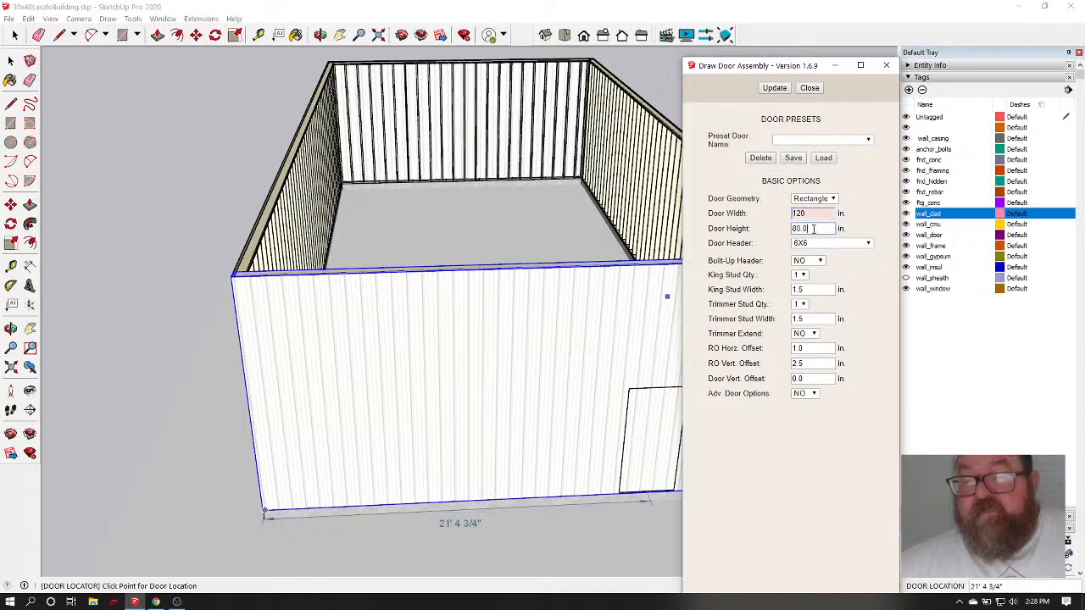
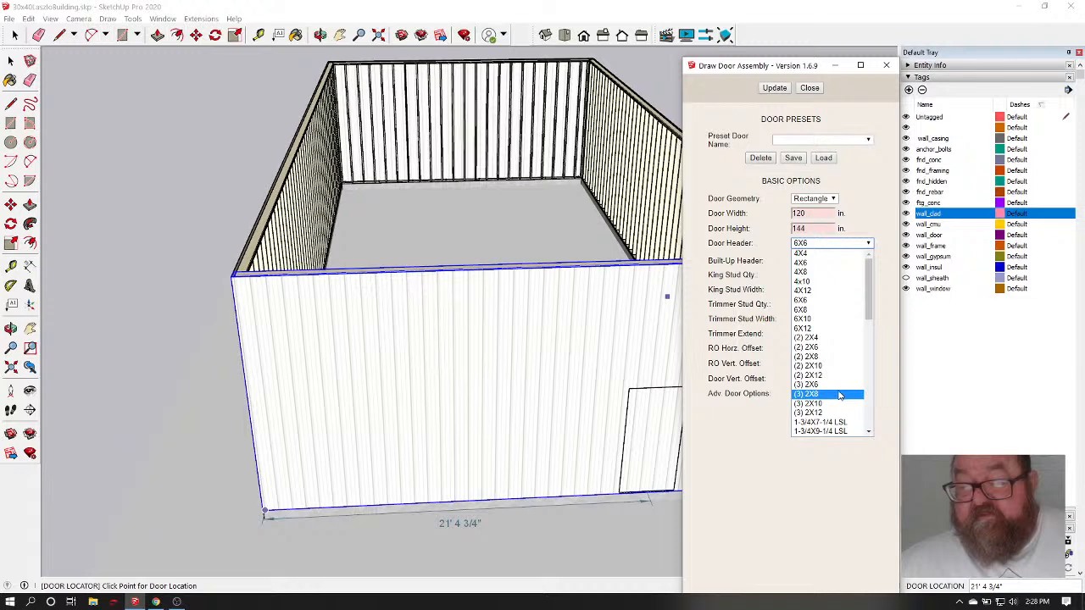
scroll(838, 394, down, 4)
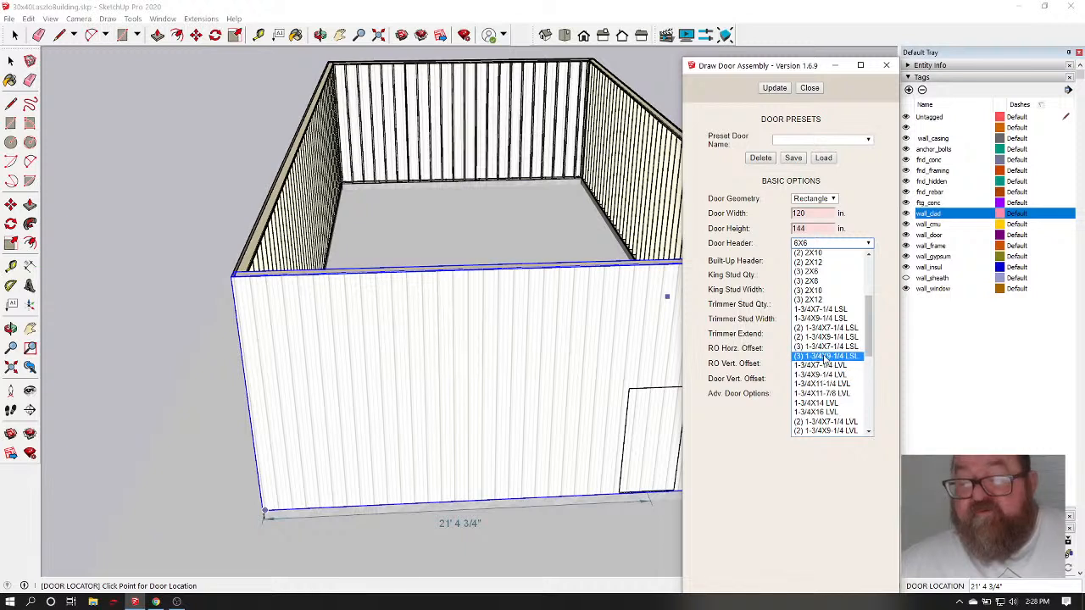
click(826, 337)
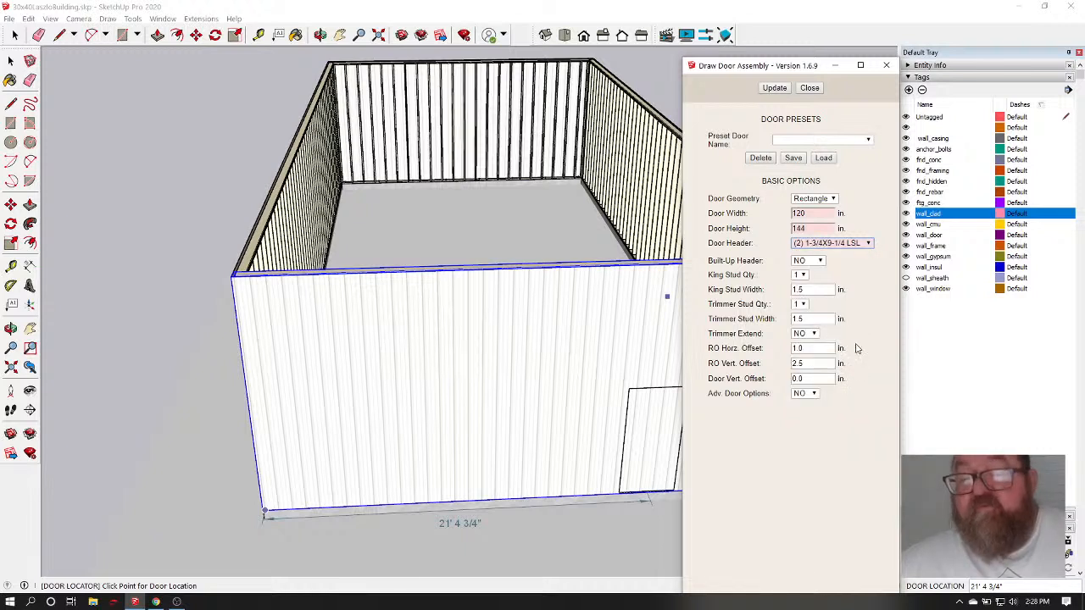
scroll(307, 392, down, 2)
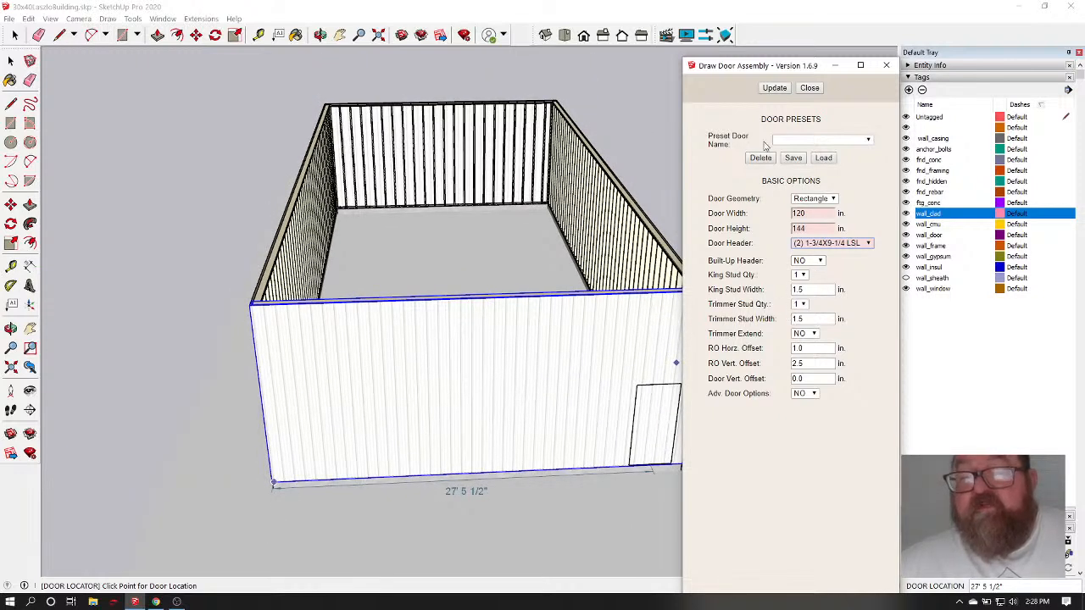
click(774, 87)
Place the door opening near the middle of the front short wall
scroll(551, 323, down, 3)
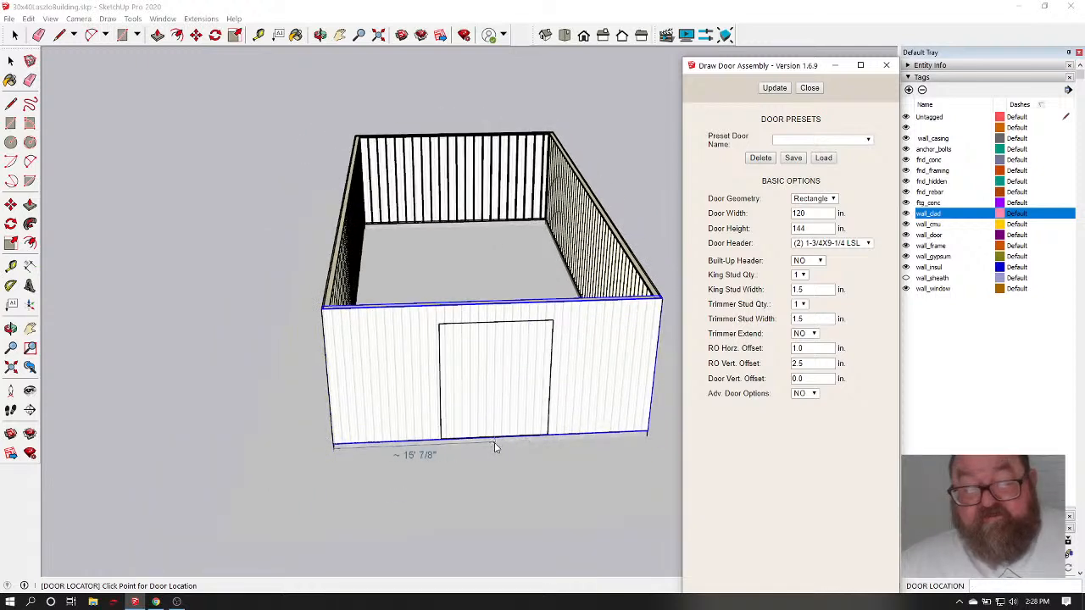
scroll(496, 447, up, 3)
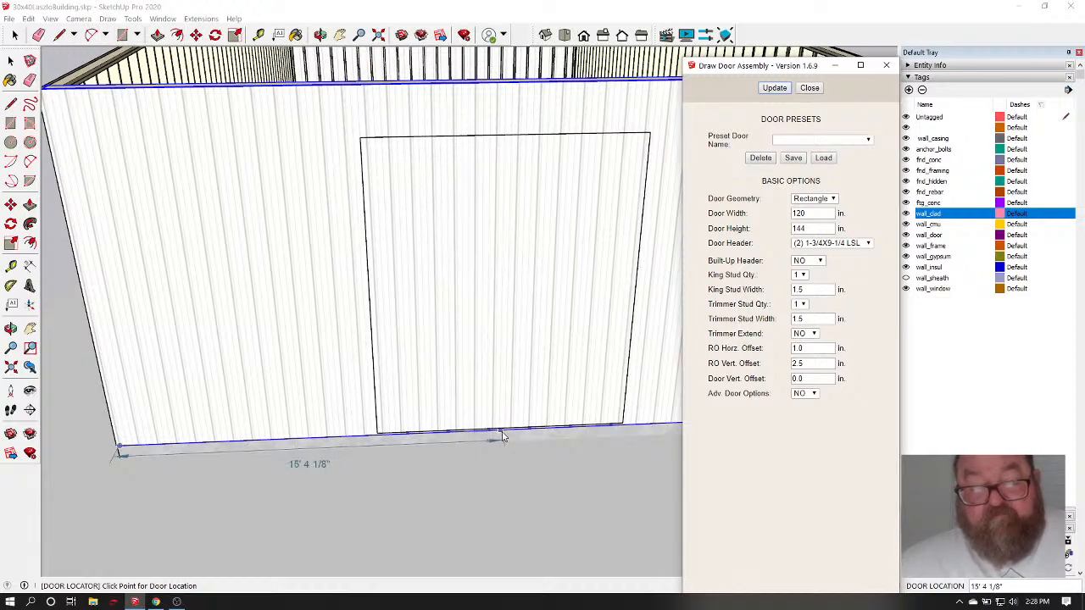
scroll(500, 434, down, 3)
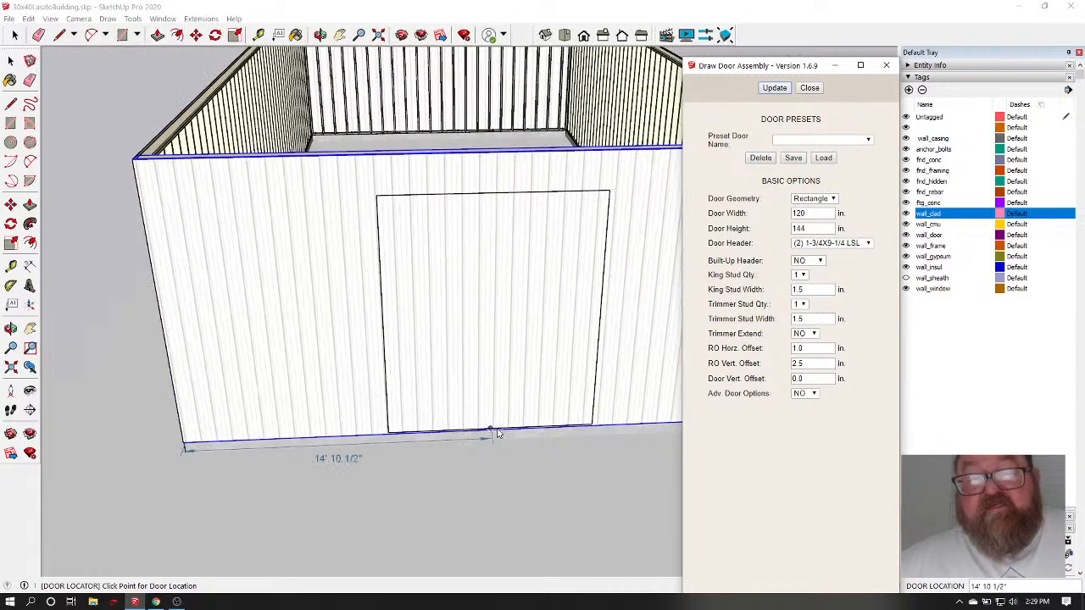
scroll(487, 200, up, 3)
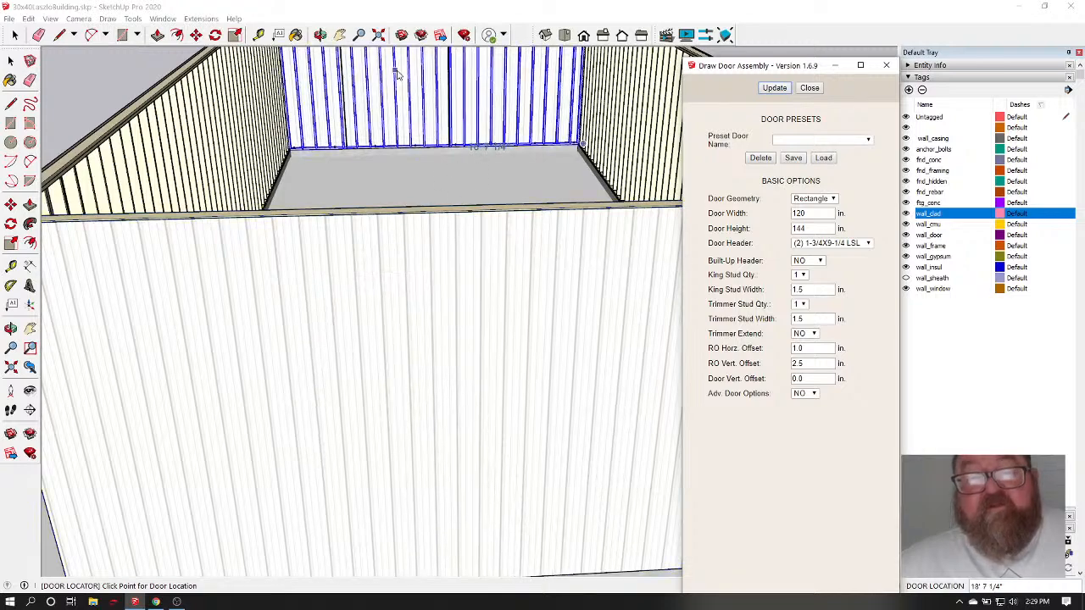
click(319, 35)
scroll(431, 198, down, 5)
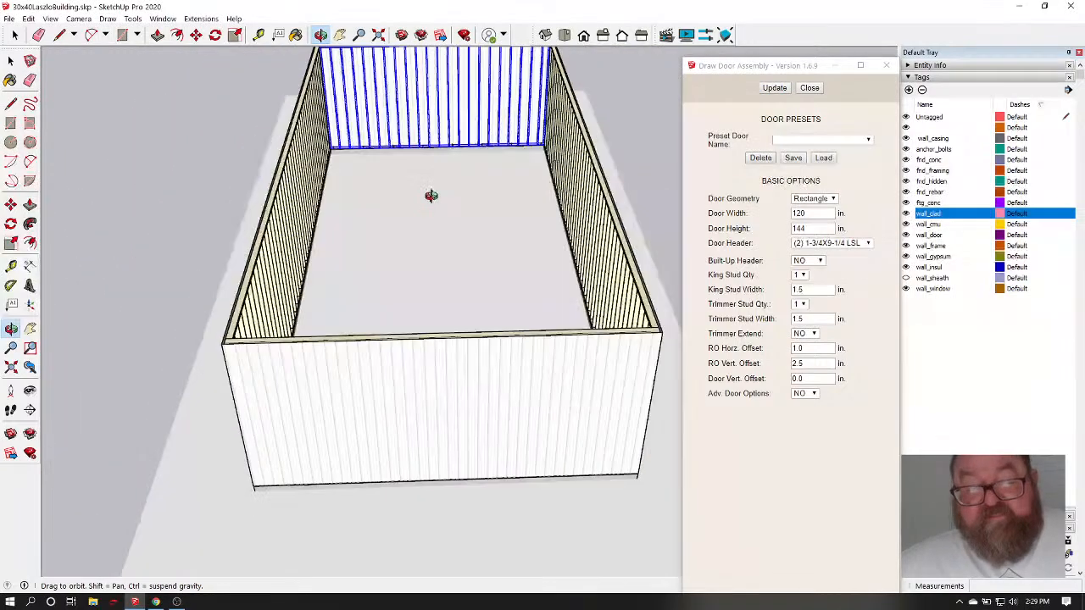
scroll(435, 351, up, 2)
right_click(435, 351)
click(458, 366)
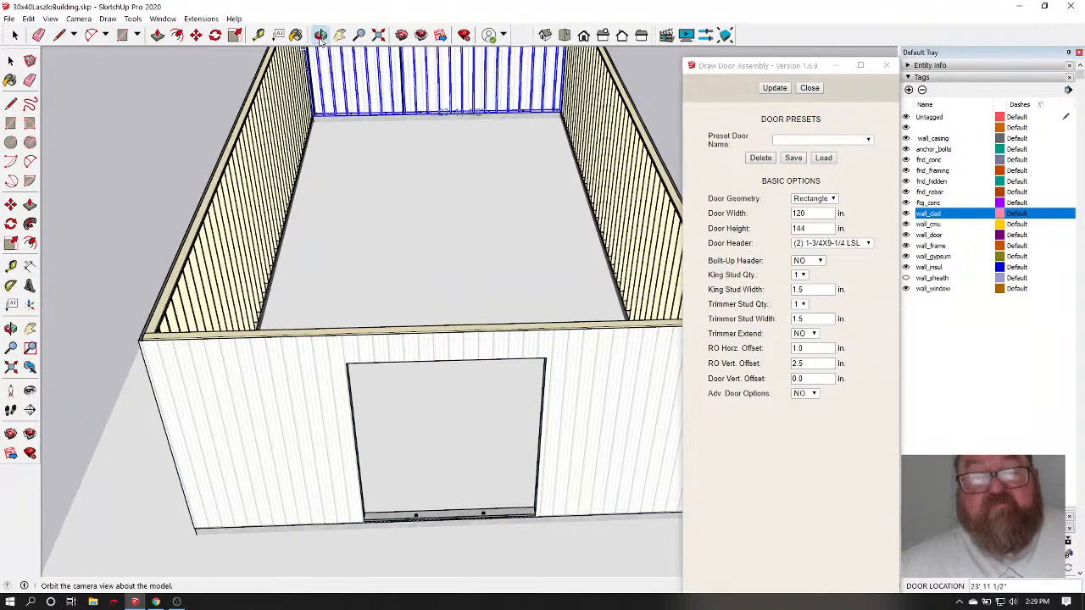
Examine the anchor bolts and the cladding's lower edge along the threshold of the new door opening
click(320, 35)
scroll(433, 286, down, 4)
drag(427, 436, 431, 356)
scroll(421, 387, up, 8)
drag(407, 418, 396, 293)
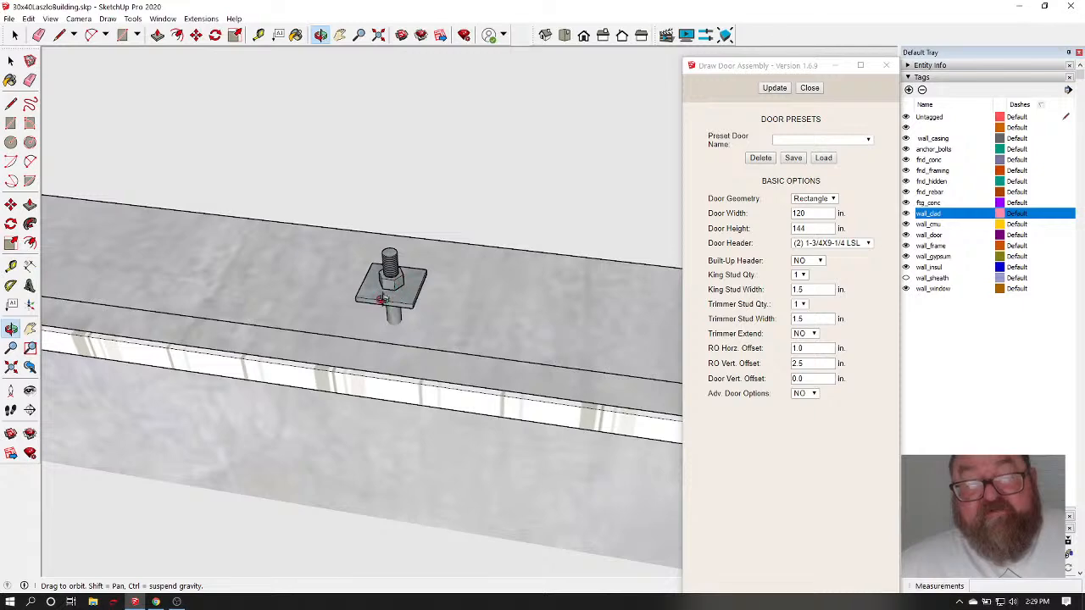
scroll(373, 337, down, 4)
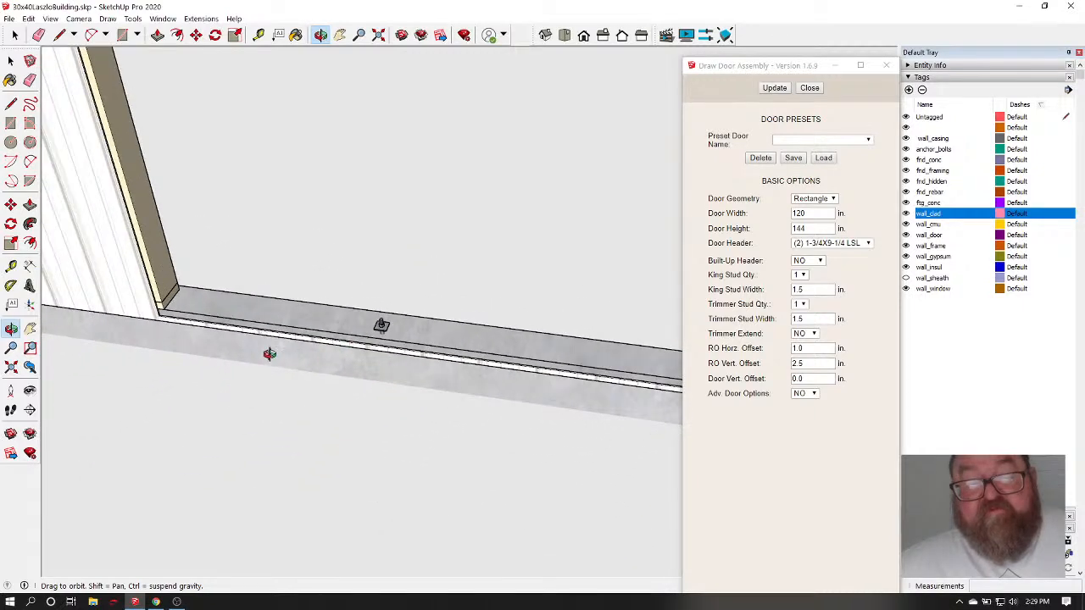
scroll(271, 356, down, 2)
drag(283, 359, 621, 376)
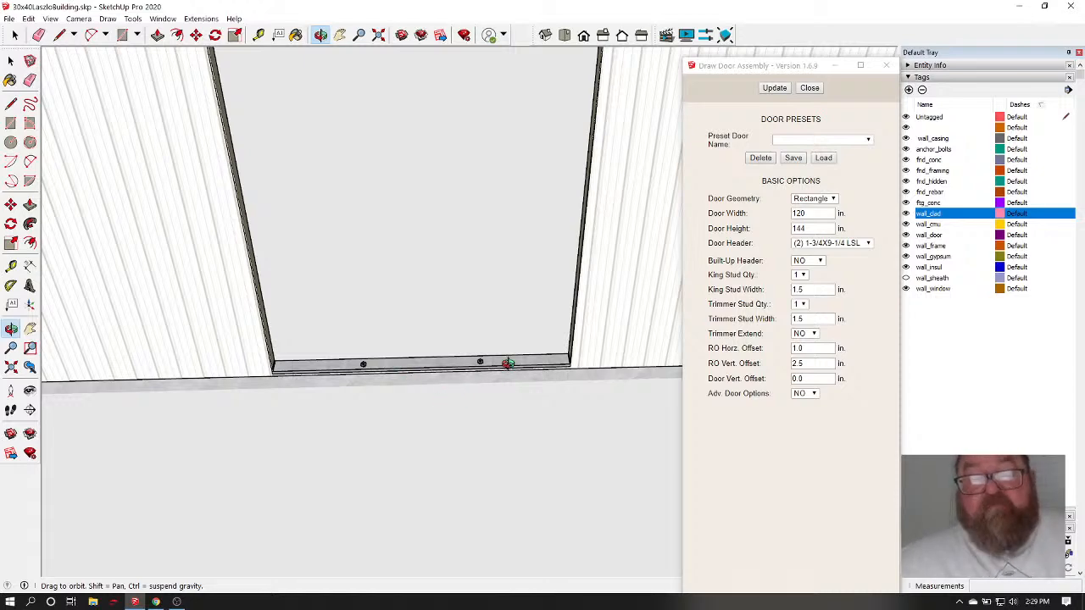
drag(460, 390, 283, 341)
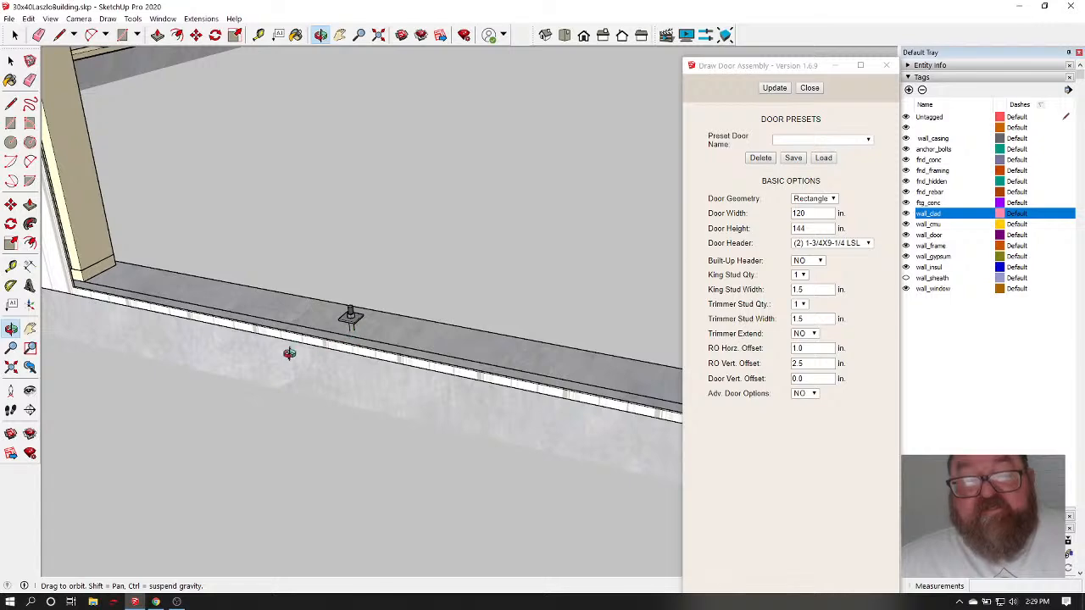
scroll(368, 343, up, 5)
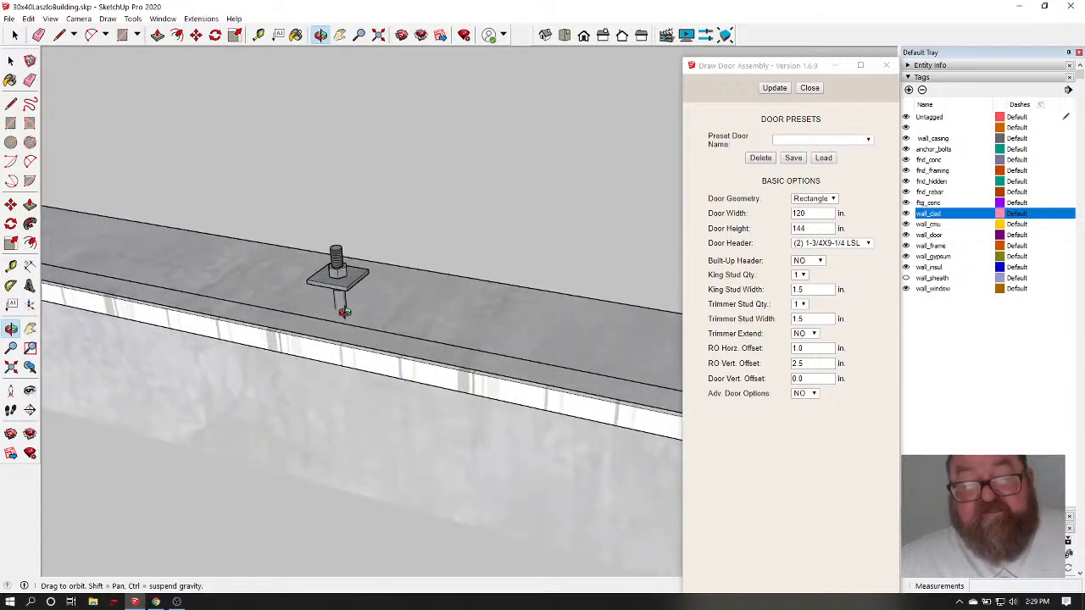
drag(323, 314, 384, 401)
scroll(412, 392, down, 6)
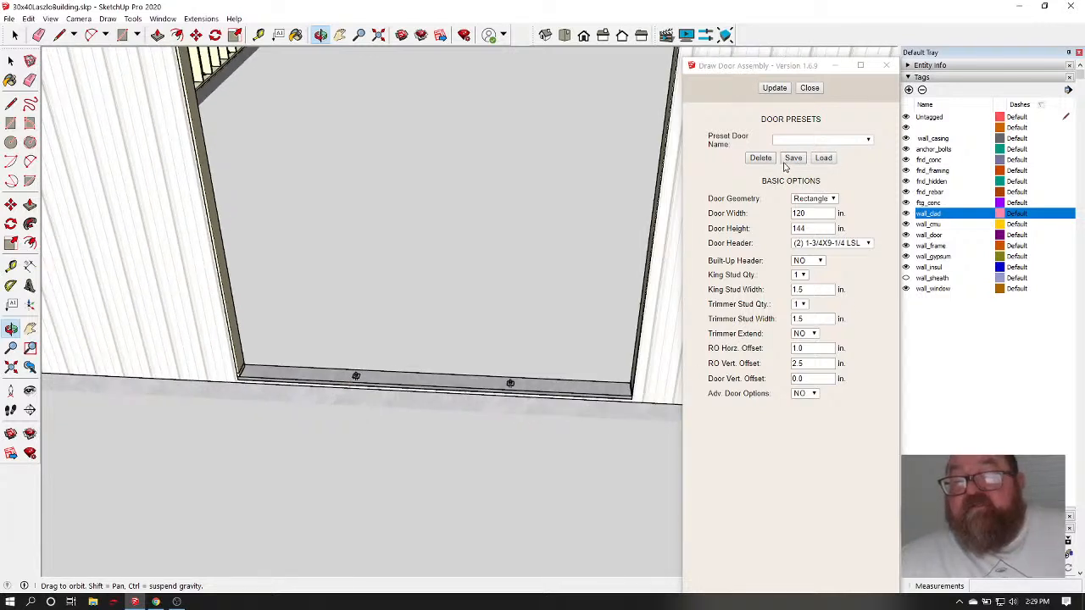
Apply the door assembly settings and close them
click(774, 88)
click(810, 88)
scroll(549, 355, down, 5)
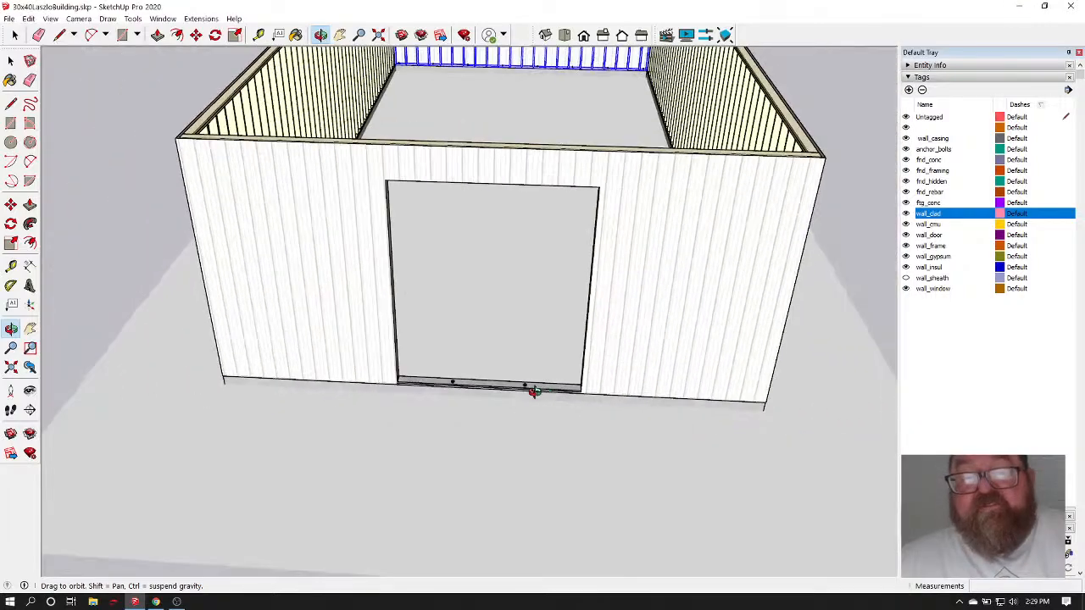
drag(534, 391, 654, 329)
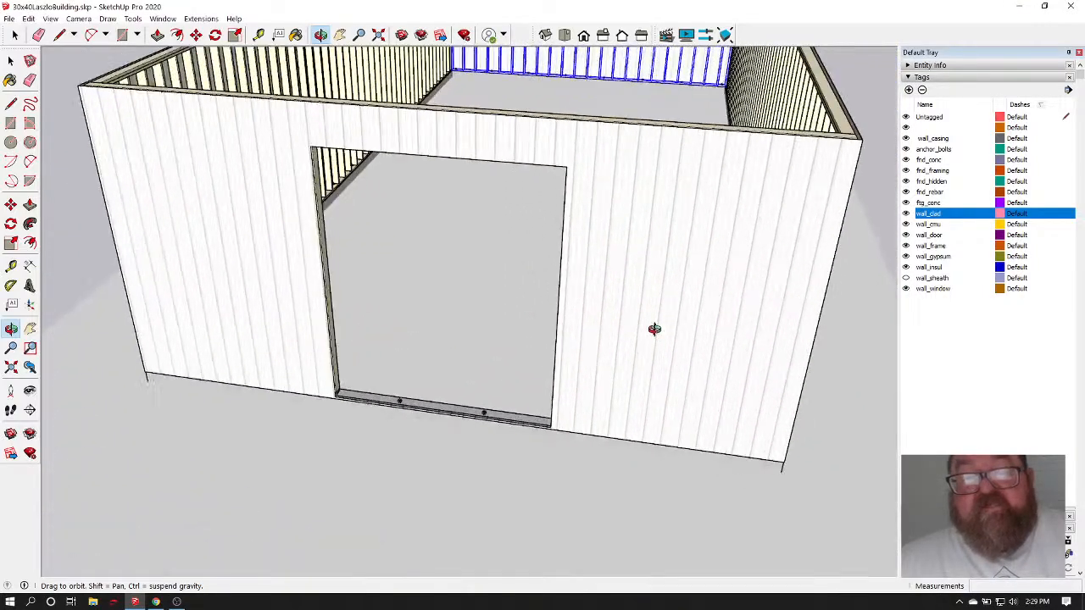
scroll(654, 329, up, 2)
click(202, 18)
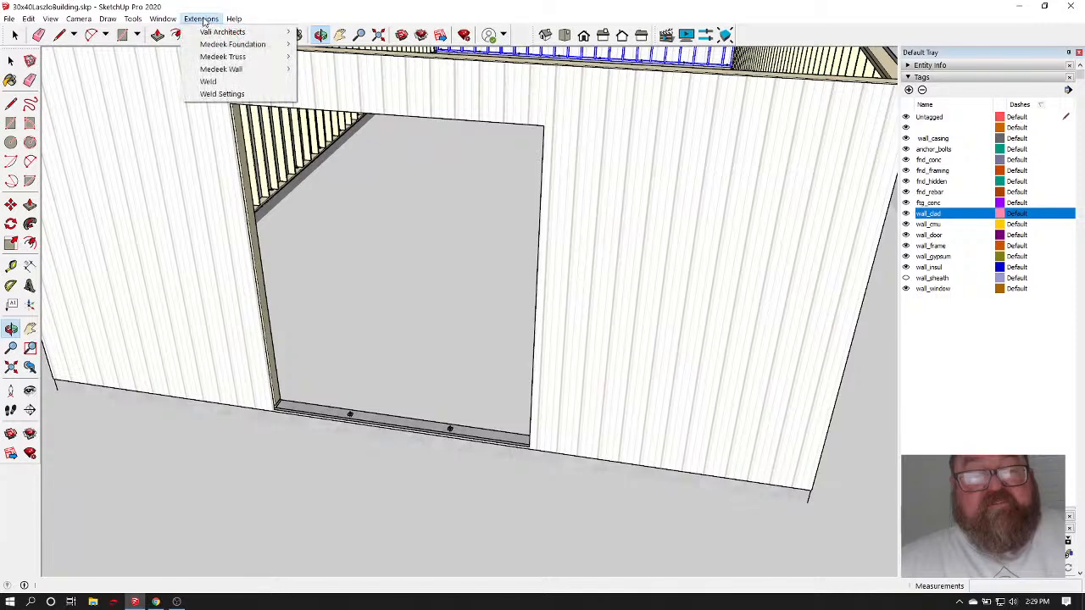
mouse_move(218, 70)
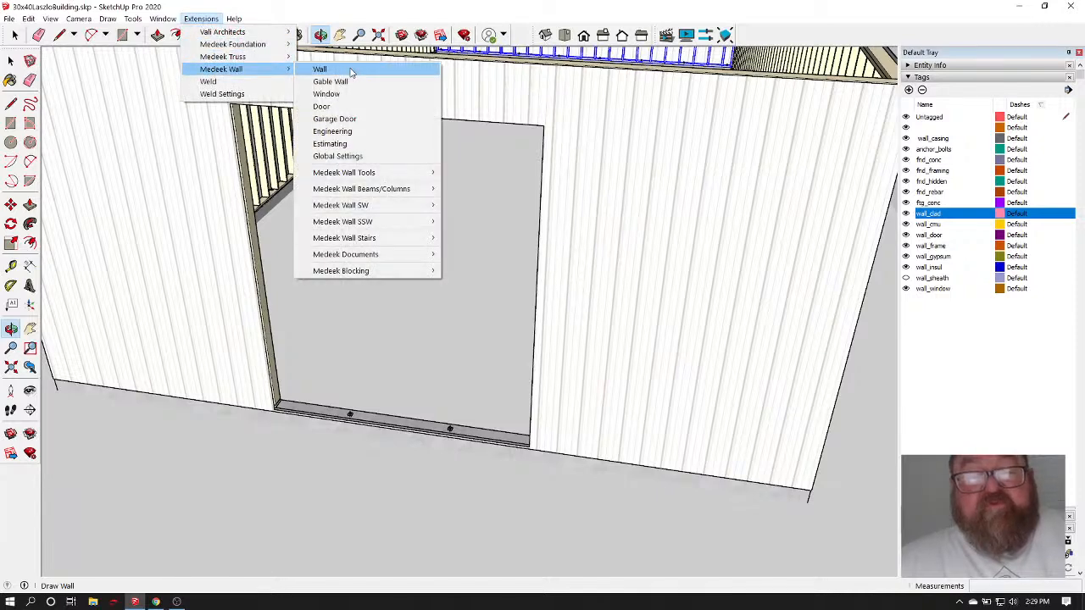
click(386, 109)
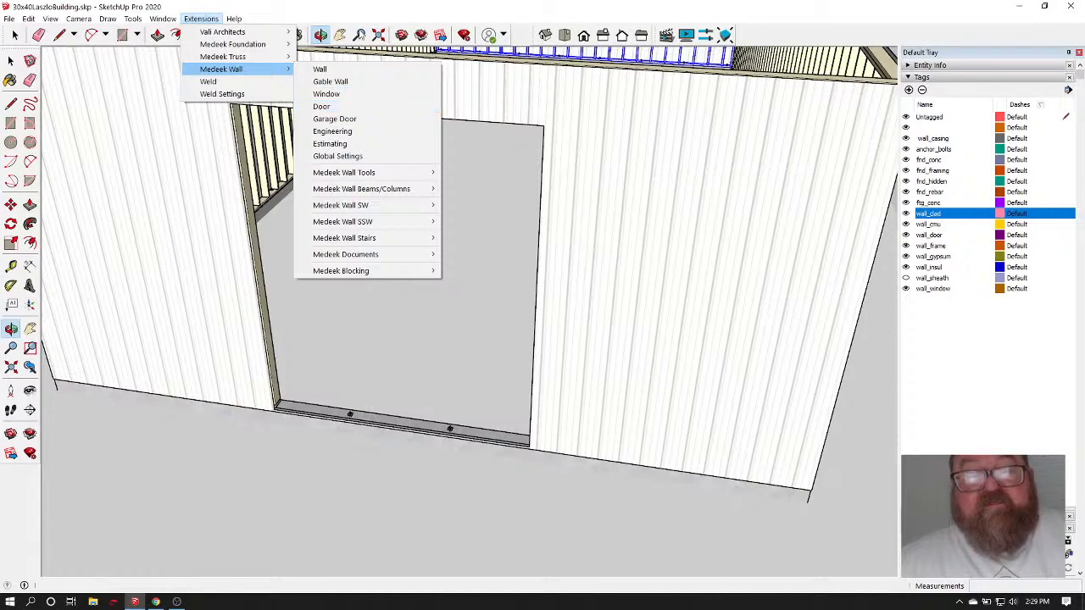
scroll(265, 107, up, 4)
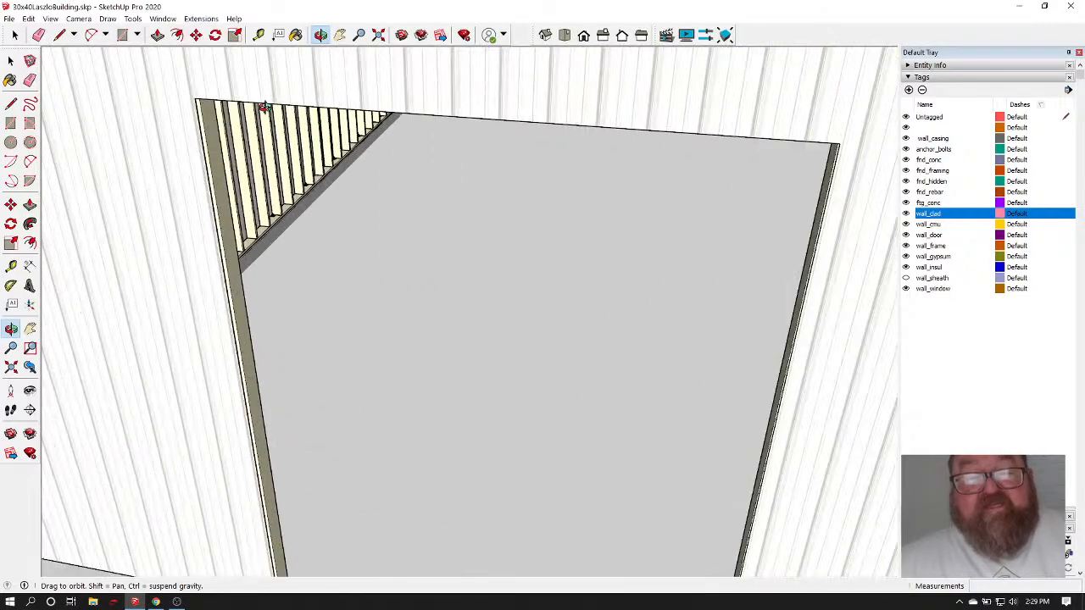
Clear the selection of the wall at the far end of the building
scroll(270, 207, down, 5)
drag(576, 283, 439, 246)
drag(647, 333, 482, 322)
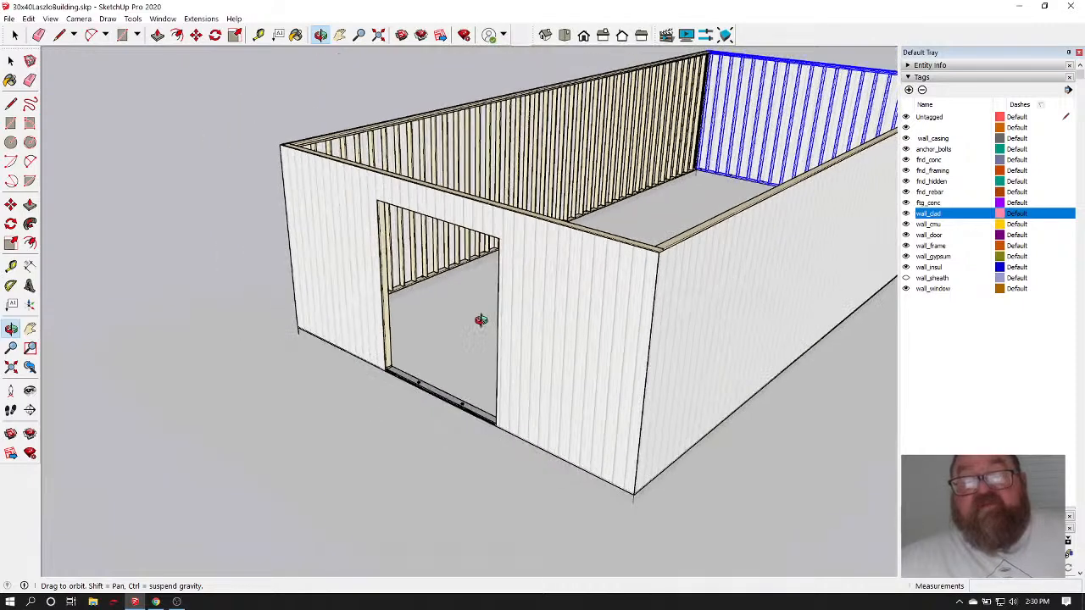
drag(412, 308, 723, 392)
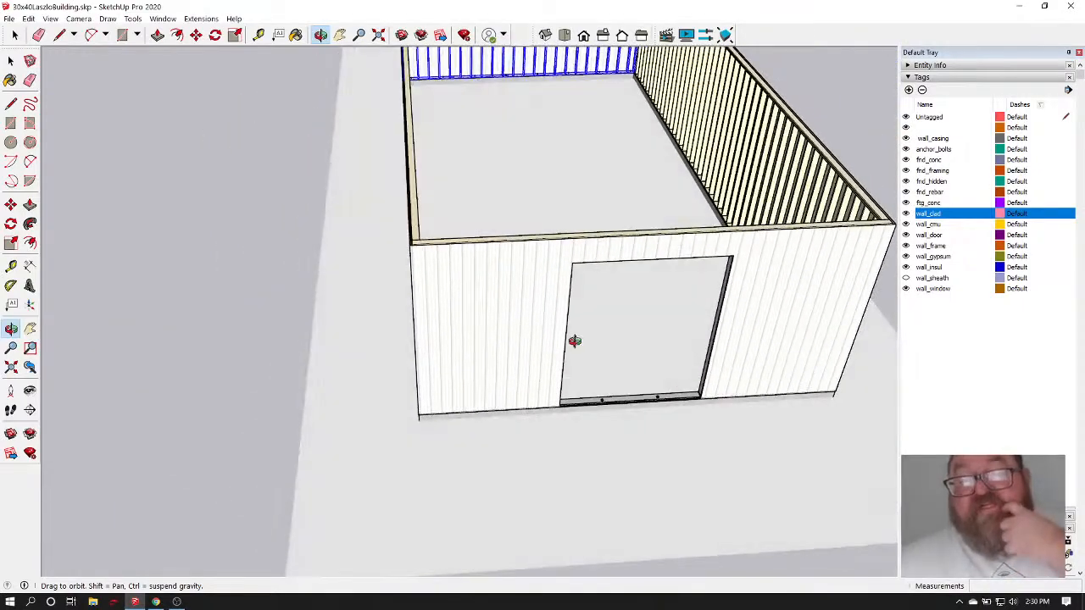
drag(574, 339, 744, 342)
click(15, 35)
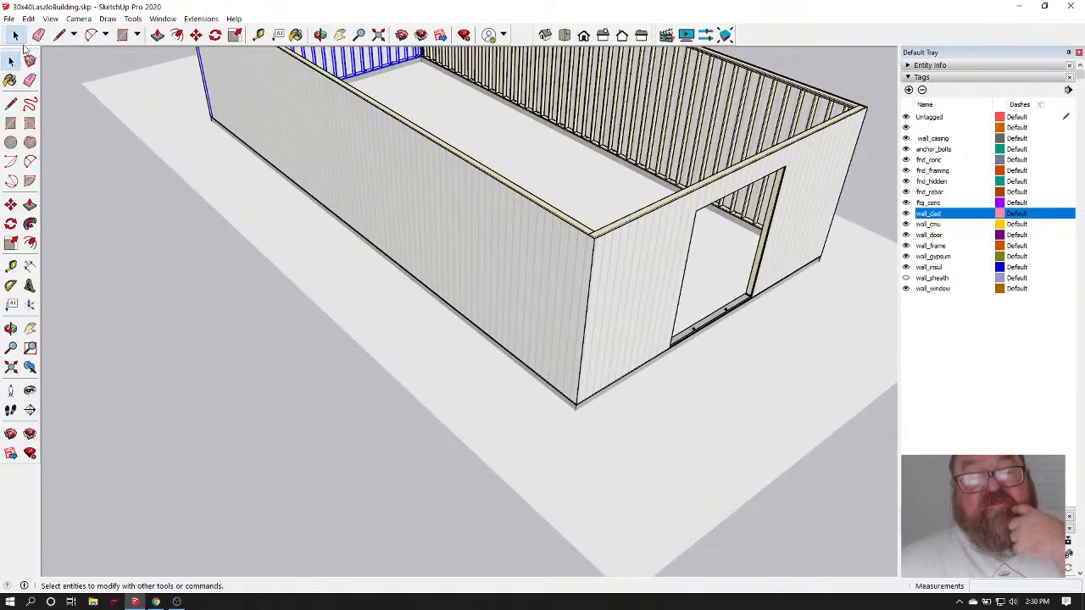
click(111, 151)
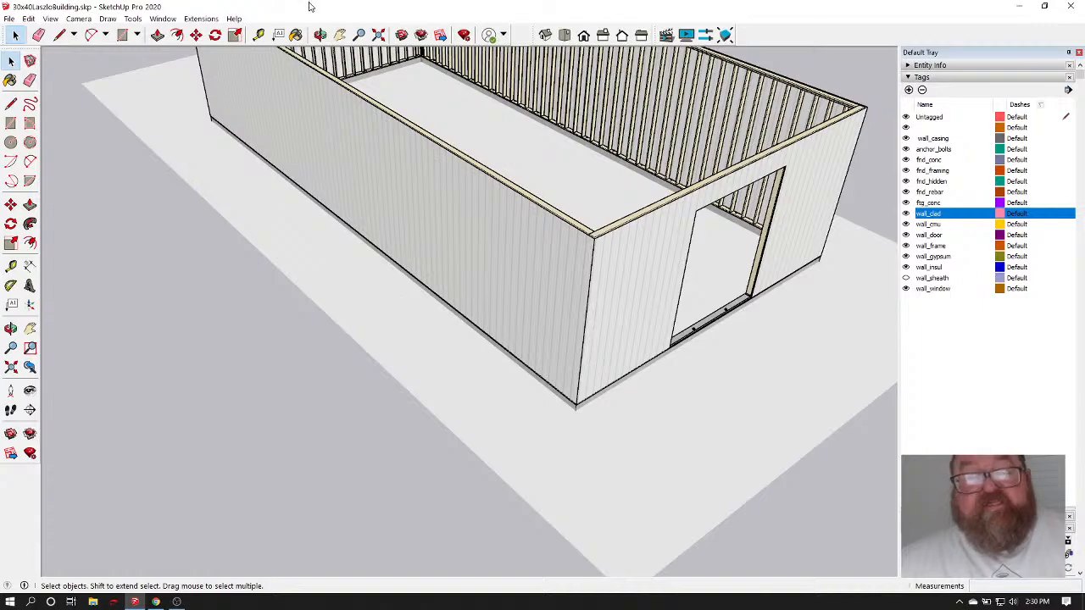
Place a guide line across the long side wall, 6' from the outer edge of the adjoining end wall
click(320, 34)
mouse_move(644, 297)
mouse_down()
mouse_move(683, 303)
mouse_move(484, 297)
mouse_move(653, 306)
mouse_up()
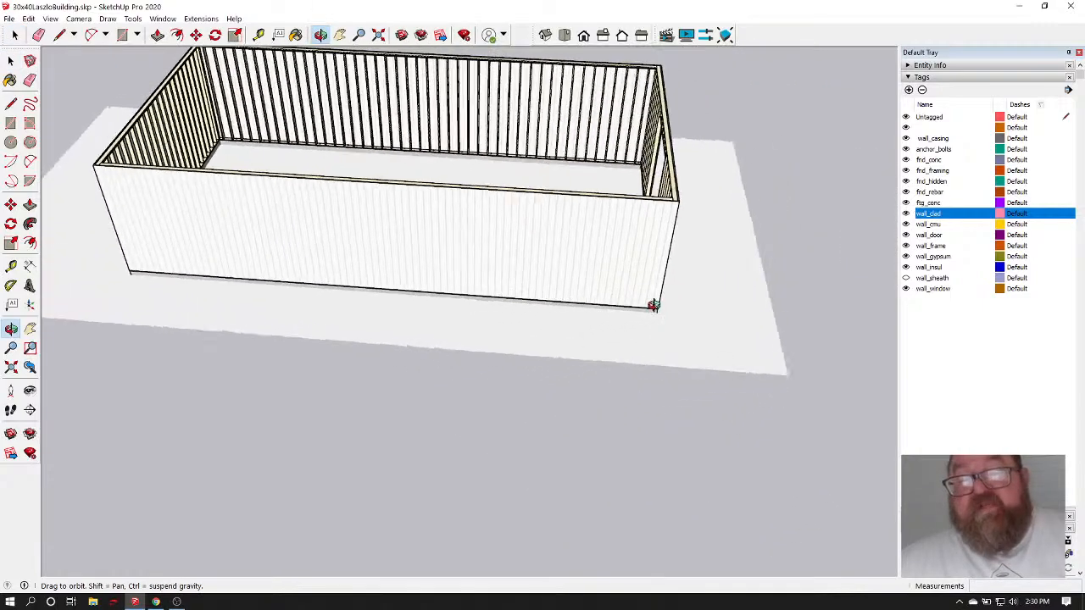
scroll(644, 250, up, 5)
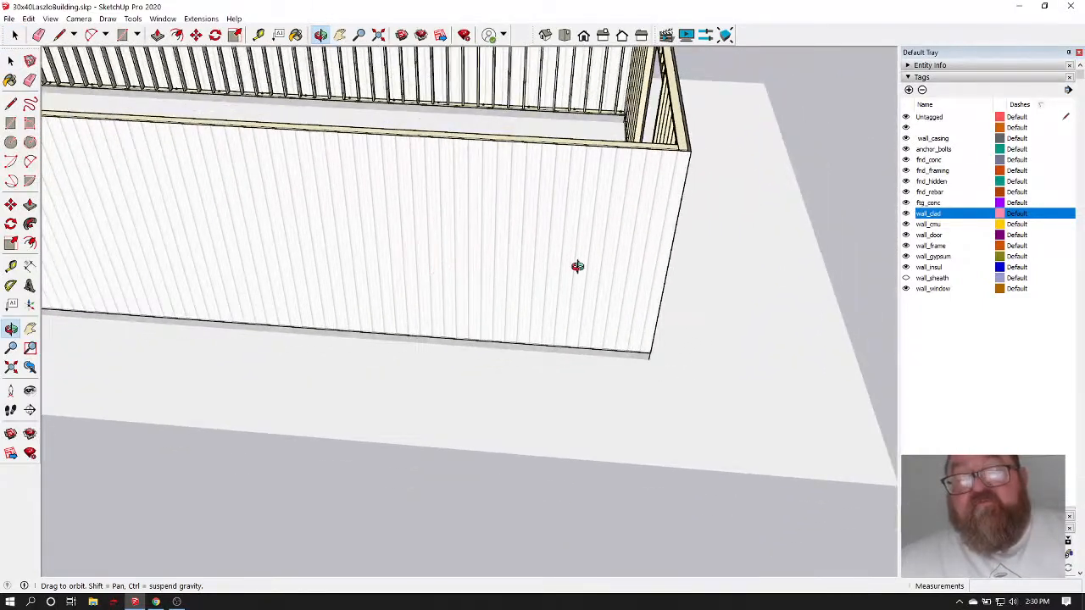
drag(577, 267, 601, 249)
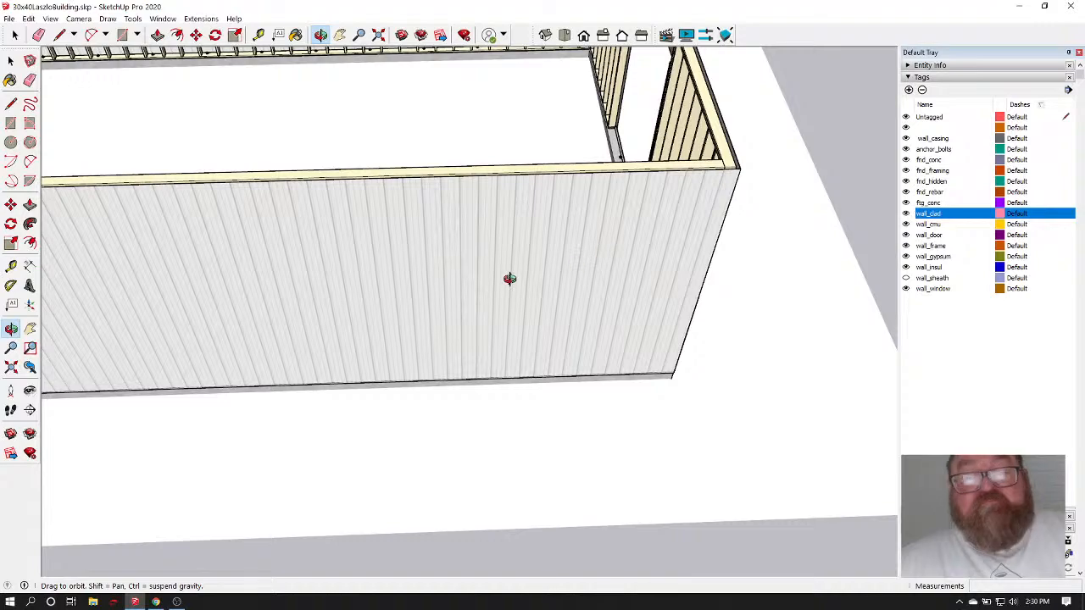
scroll(719, 138, up, 3)
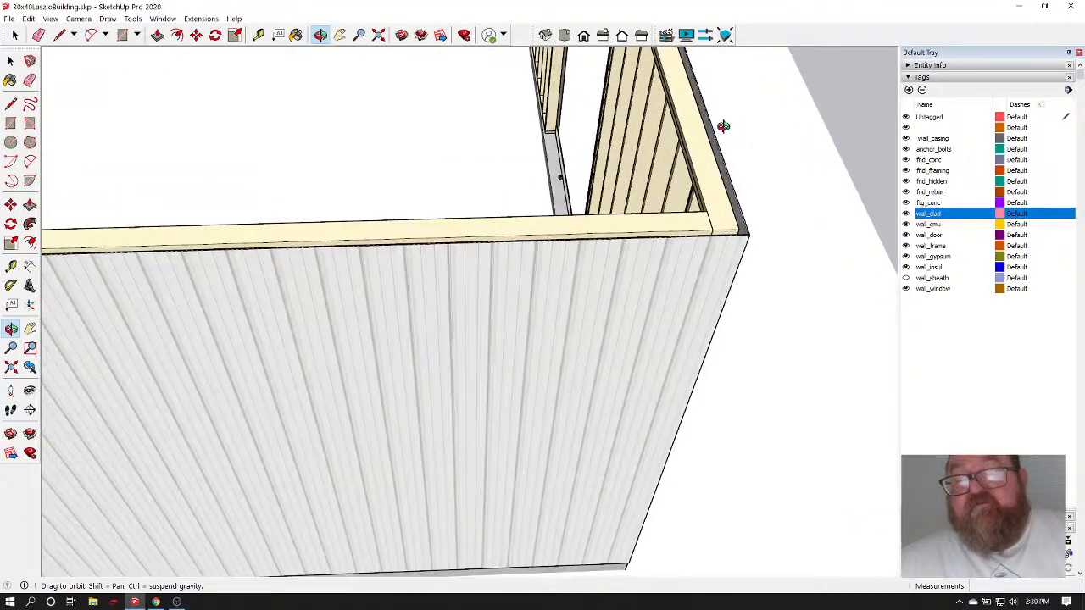
click(259, 34)
scroll(670, 218, up, 3)
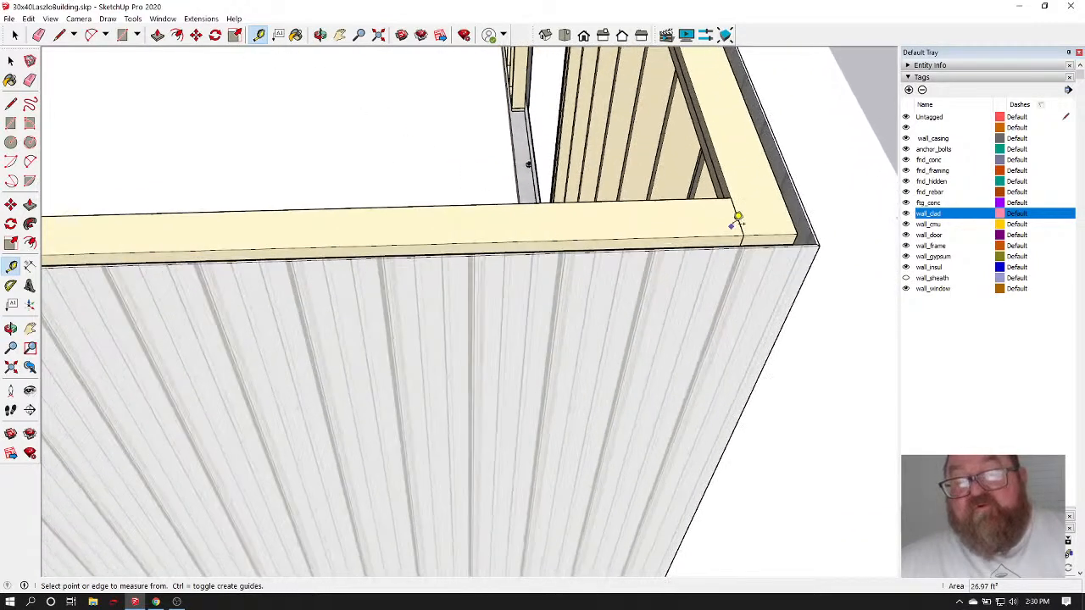
scroll(737, 217, up, 1)
click(793, 197)
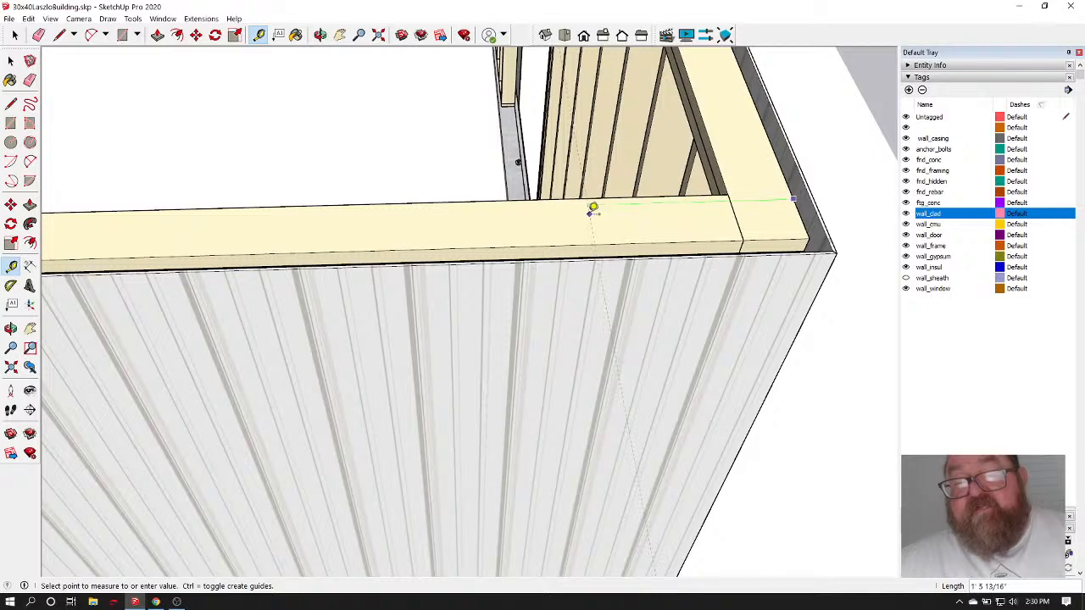
scroll(542, 212, down, 3)
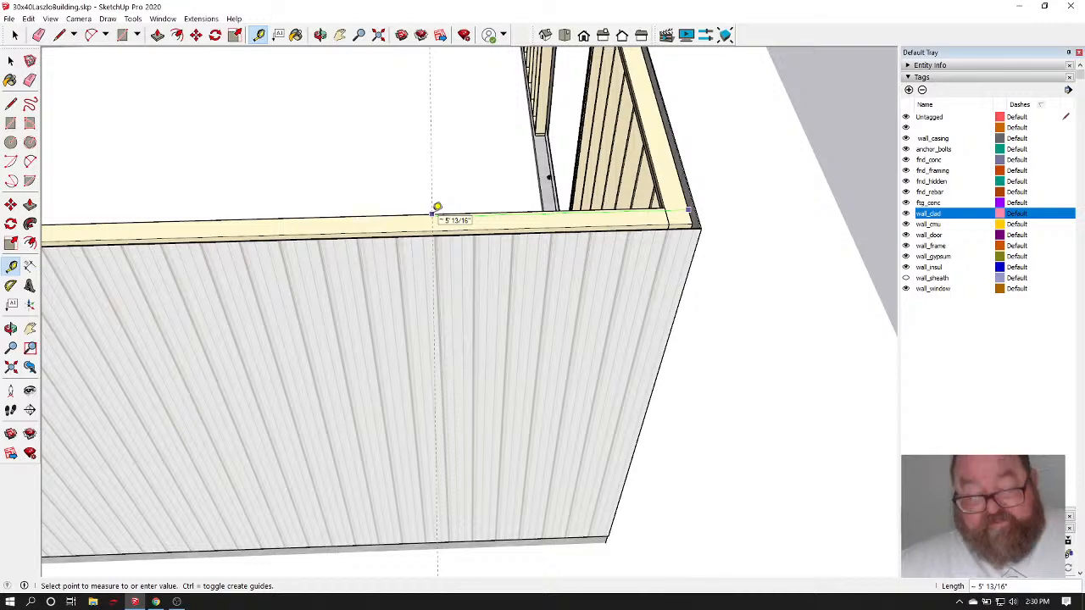
text(')
key(Return)
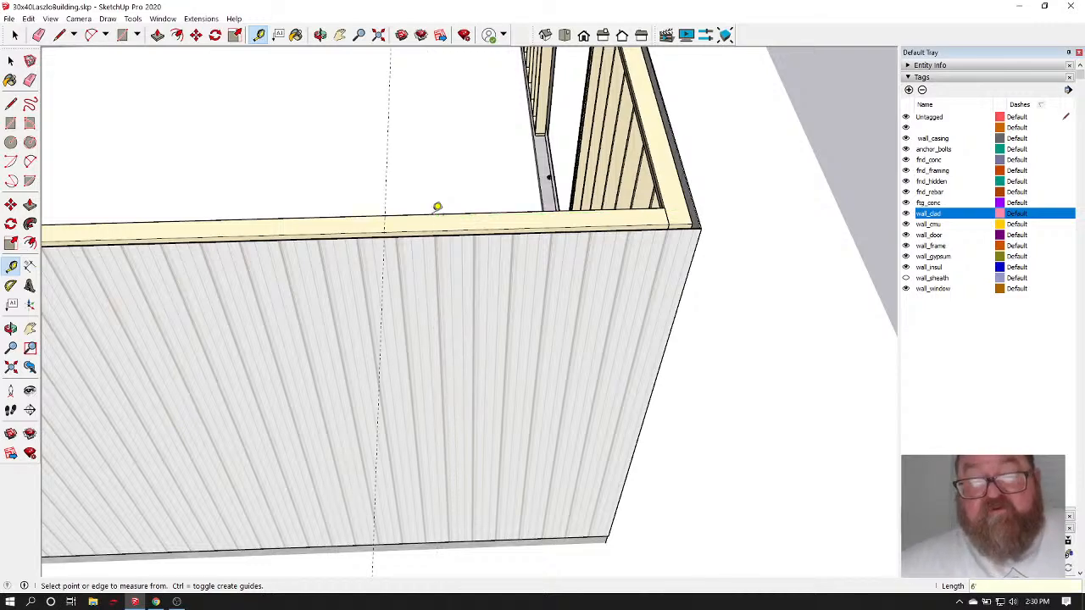
Start a Medeek Wall door assembly on the long side wall and set the door height to 84 in
scroll(437, 207, down, 2)
scroll(603, 204, down, 2)
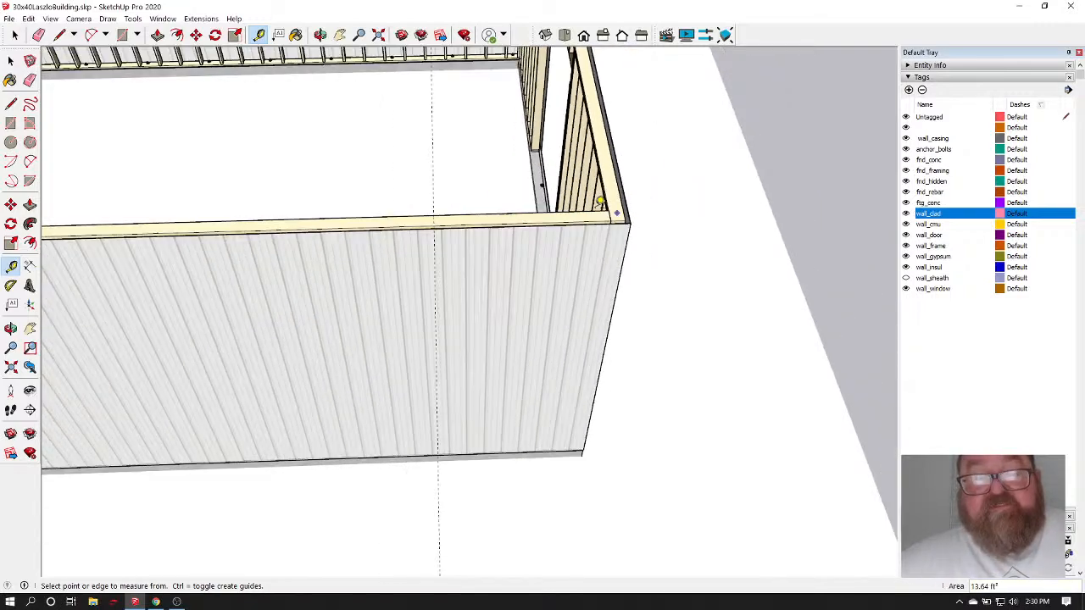
click(322, 35)
drag(565, 344, 457, 231)
click(201, 19)
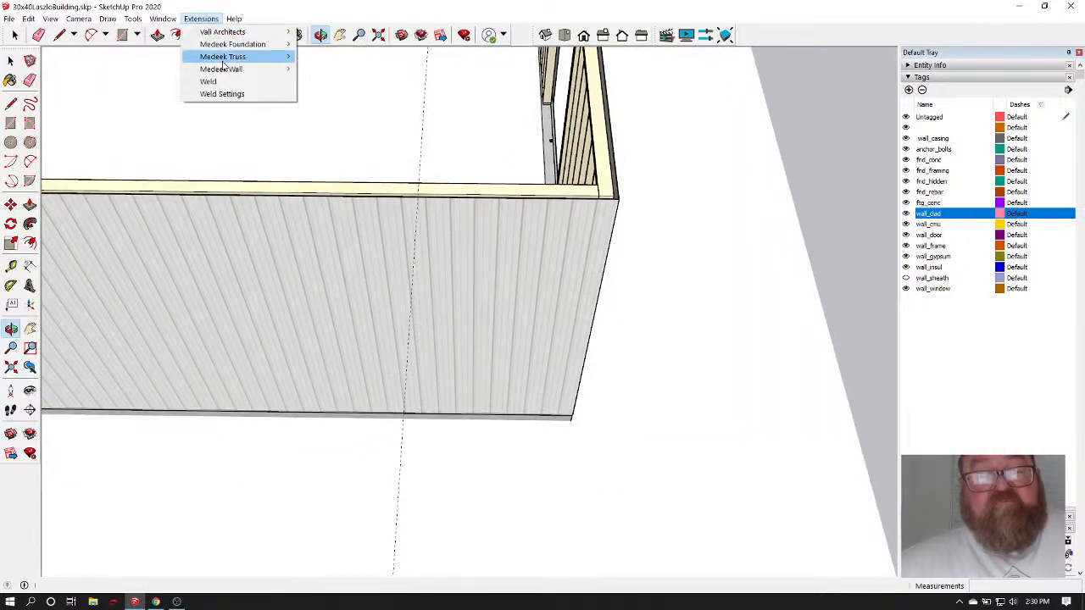
mouse_move(225, 69)
click(346, 106)
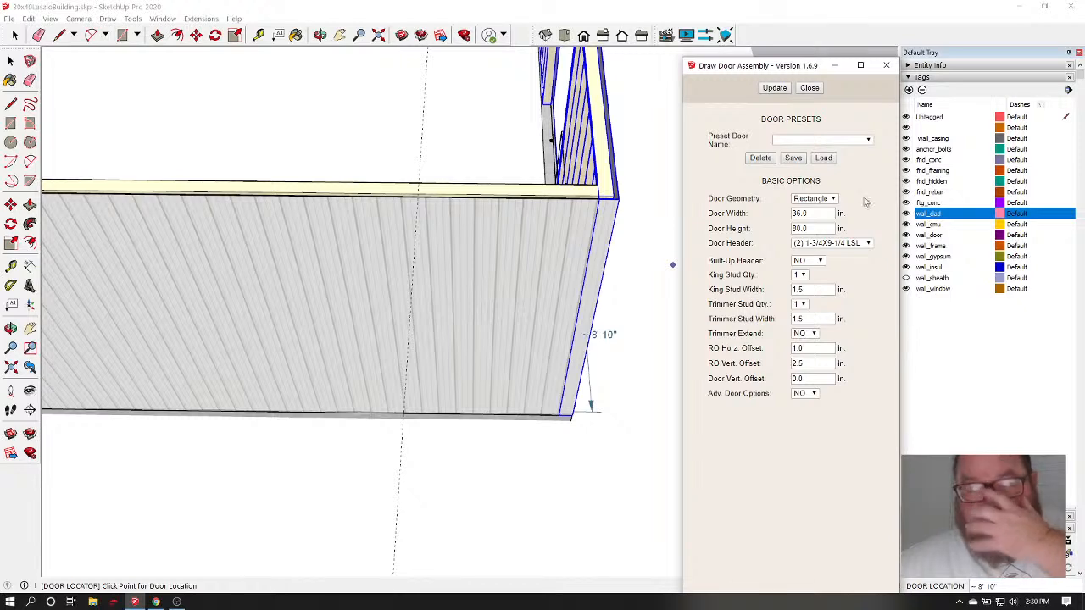
double_click(816, 229)
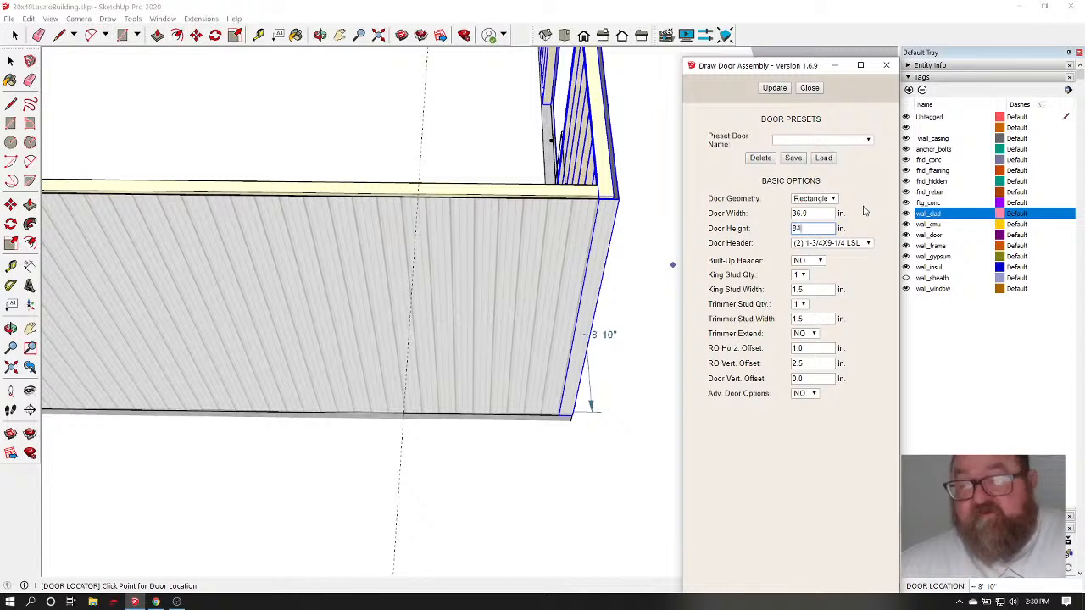
click(810, 216)
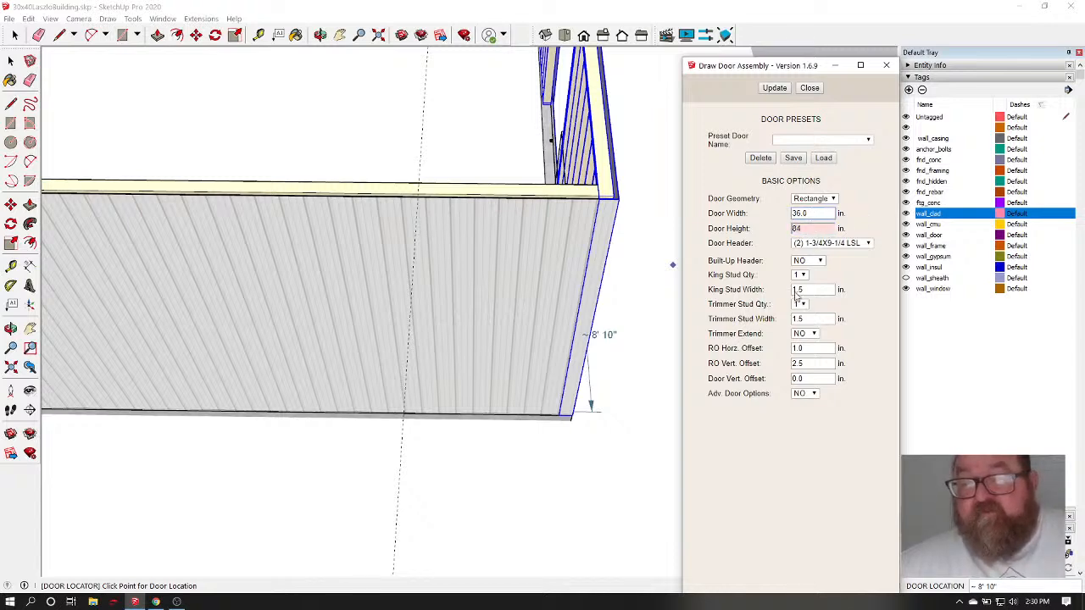
click(774, 88)
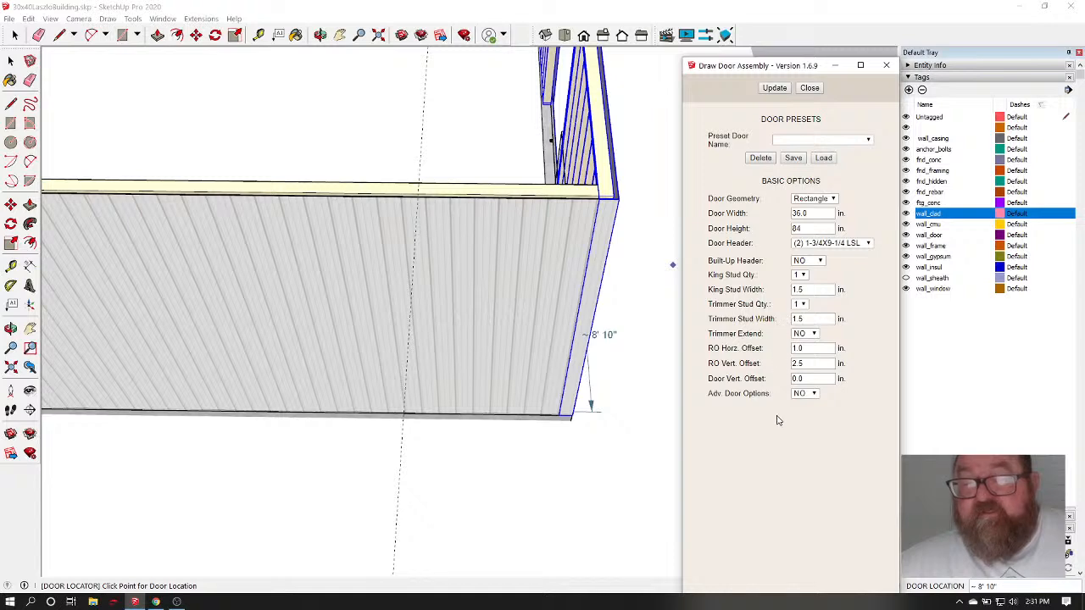
Enable the advanced door options and set Interior Casing to NO
click(813, 395)
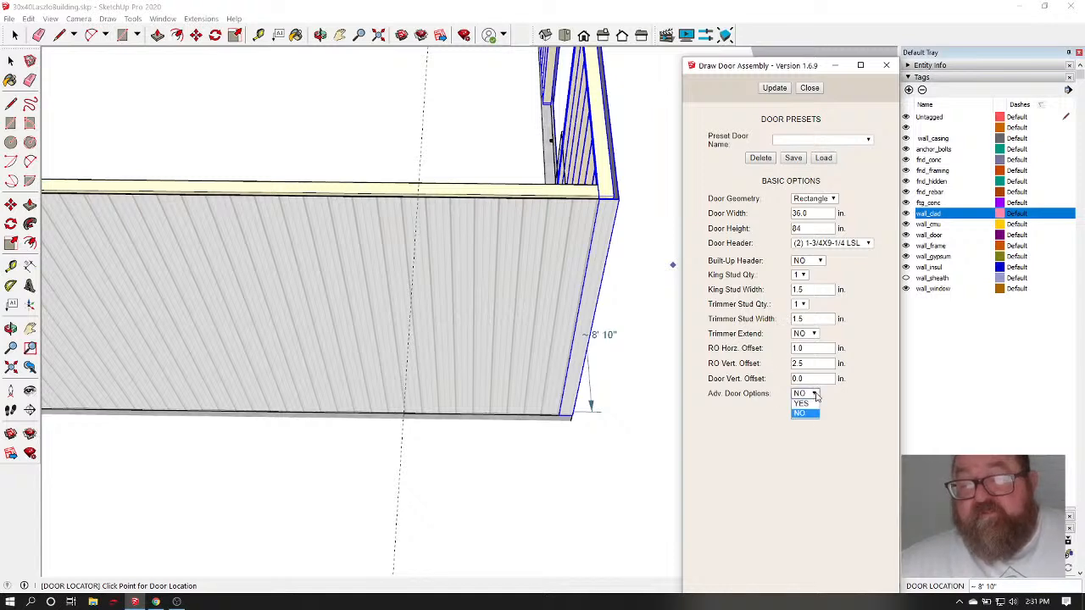
click(811, 410)
scroll(753, 319, down, 3)
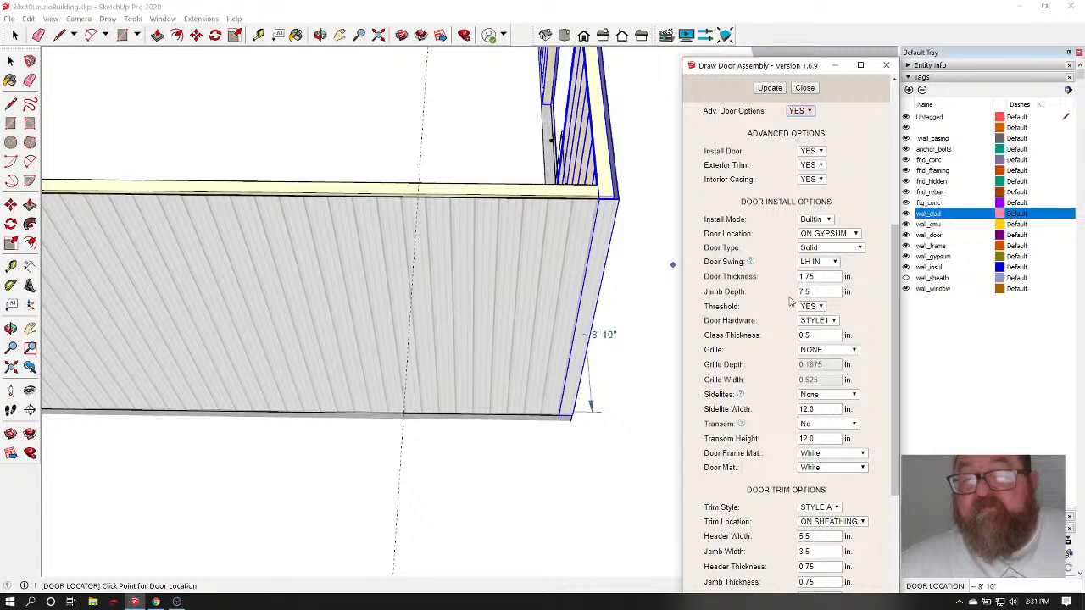
mouse_move(750, 261)
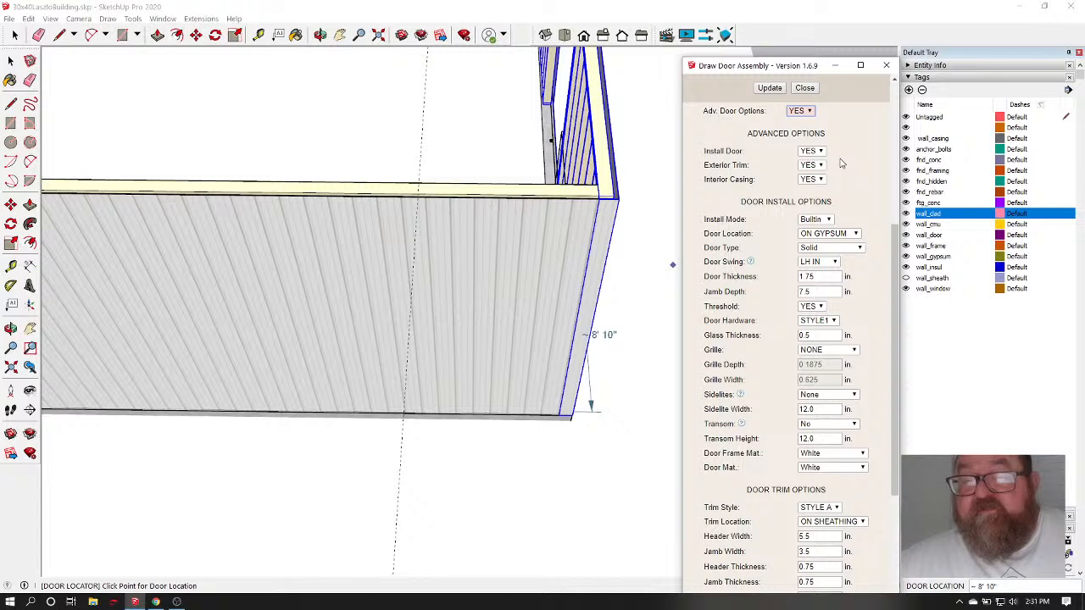
click(819, 180)
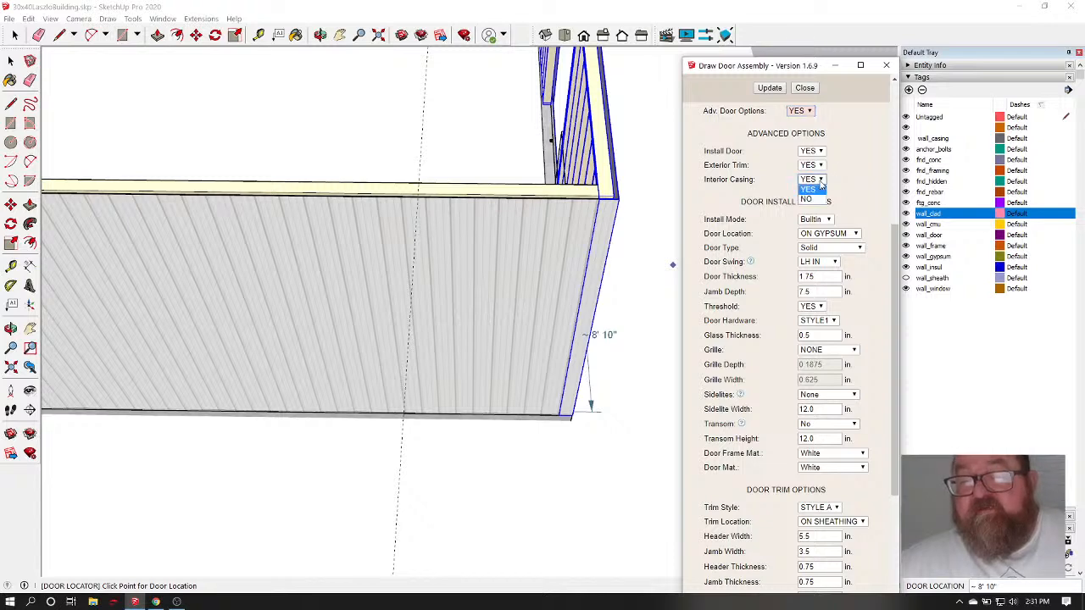
click(813, 198)
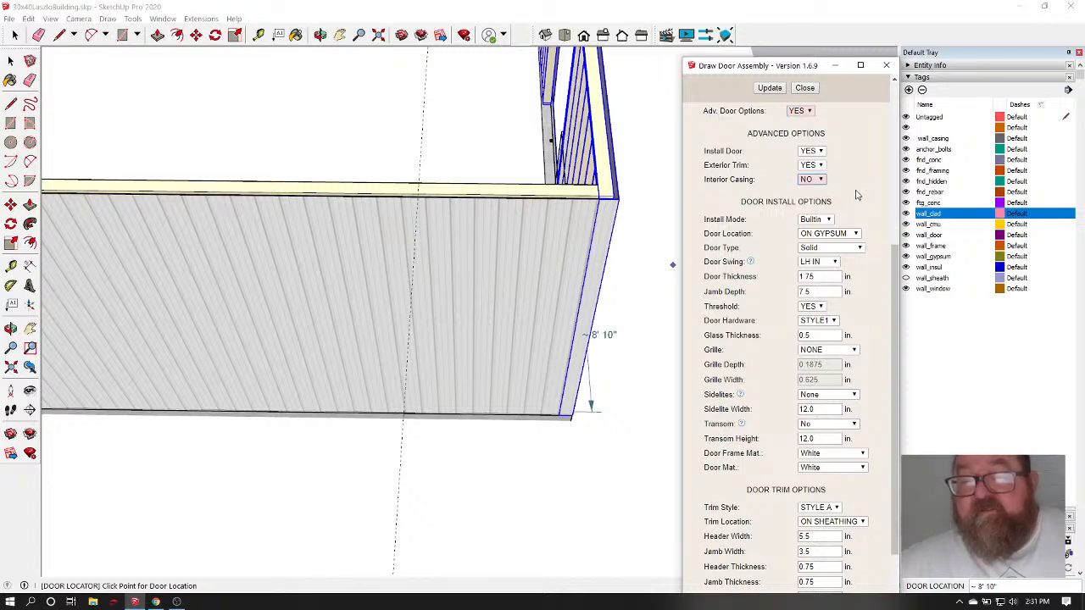
Set the door swing to RH IN and apply the door settings
click(835, 263)
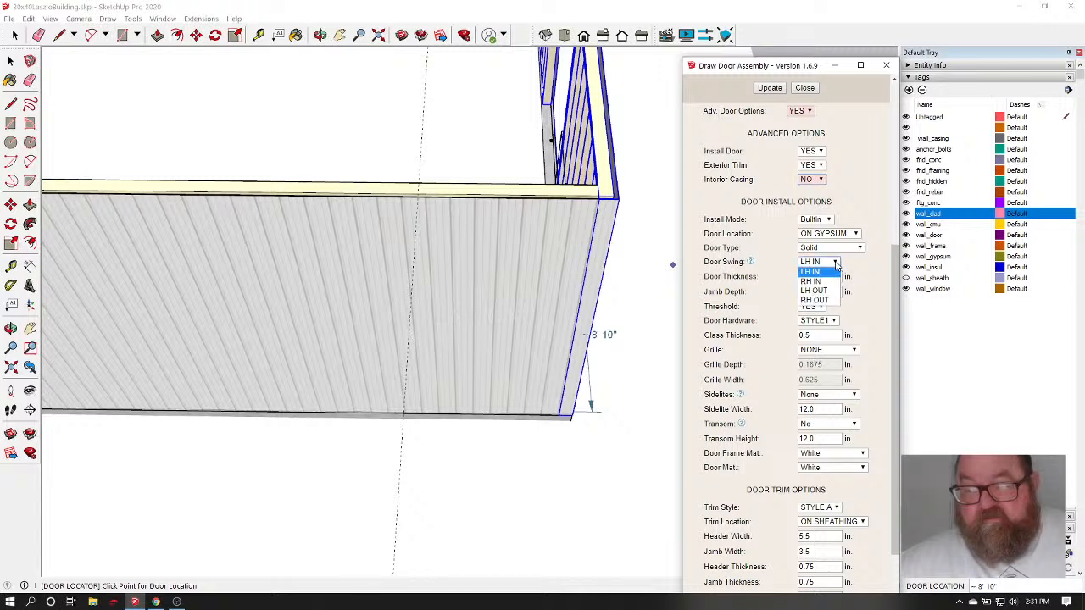
click(827, 282)
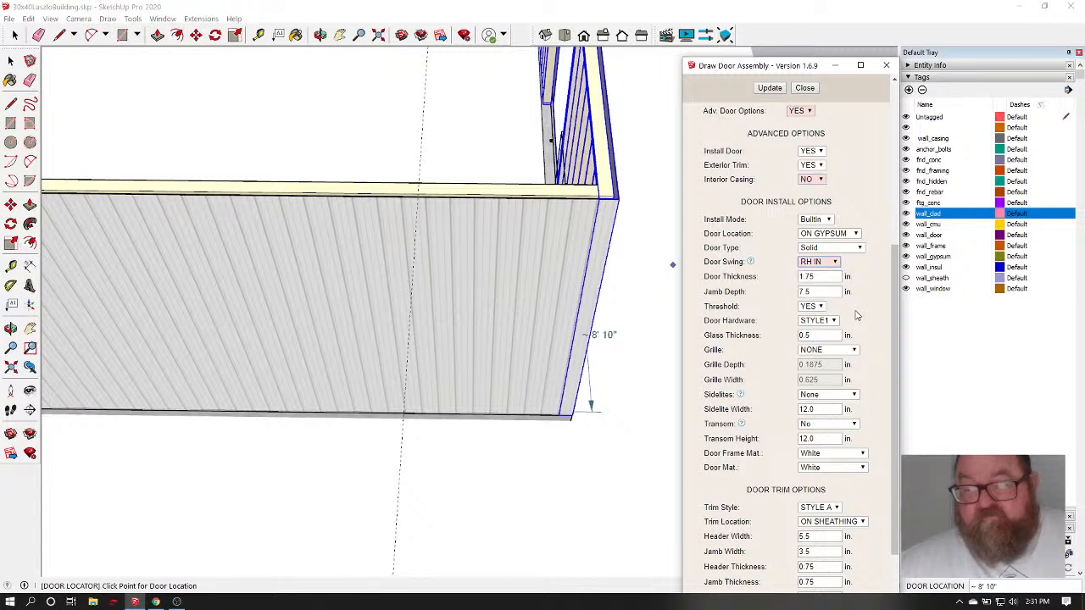
click(771, 88)
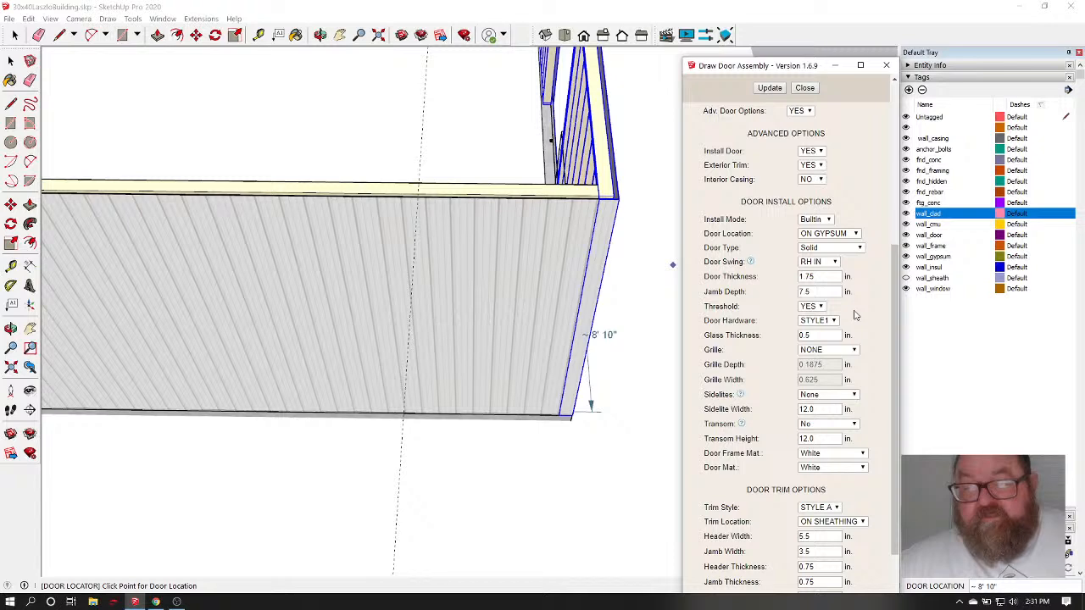
Place the door in the long side wall at the guide line and close the door settings
scroll(854, 316, down, 2)
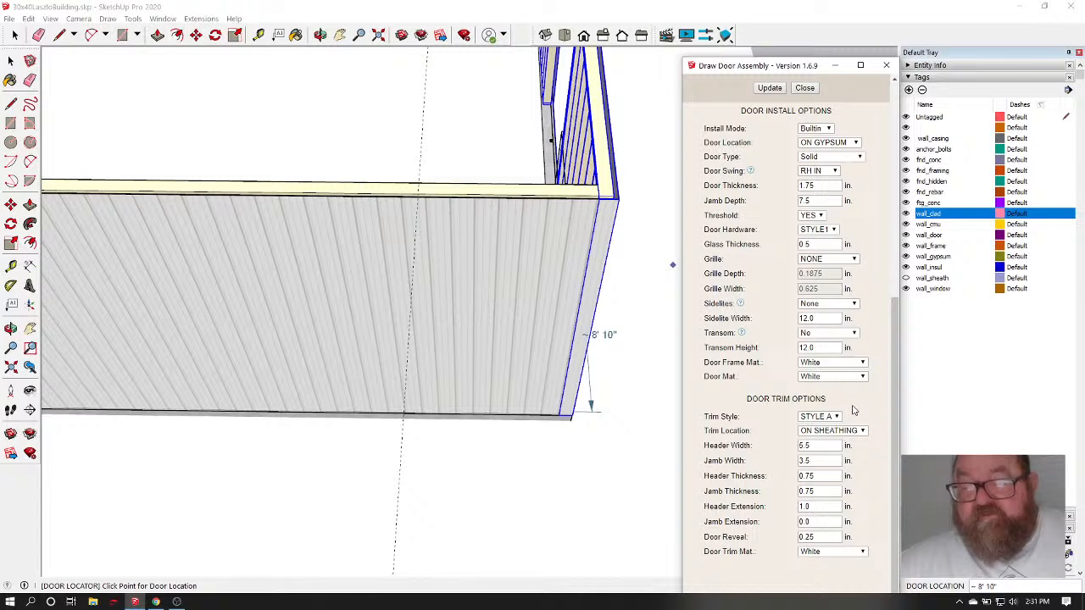
scroll(853, 409, up, 8)
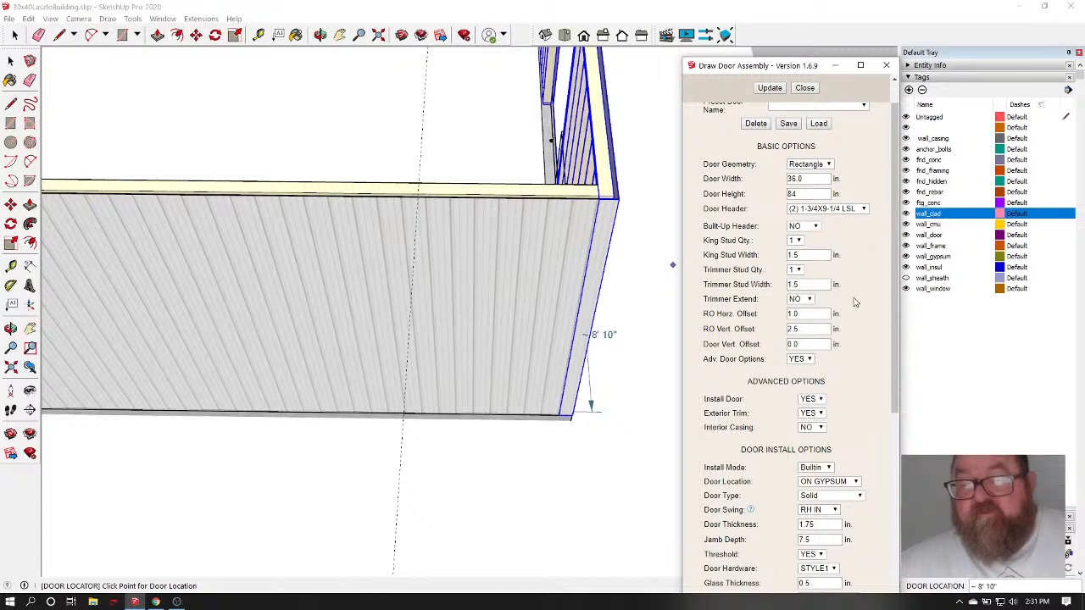
scroll(854, 302, down, 5)
scroll(857, 277, down, 3)
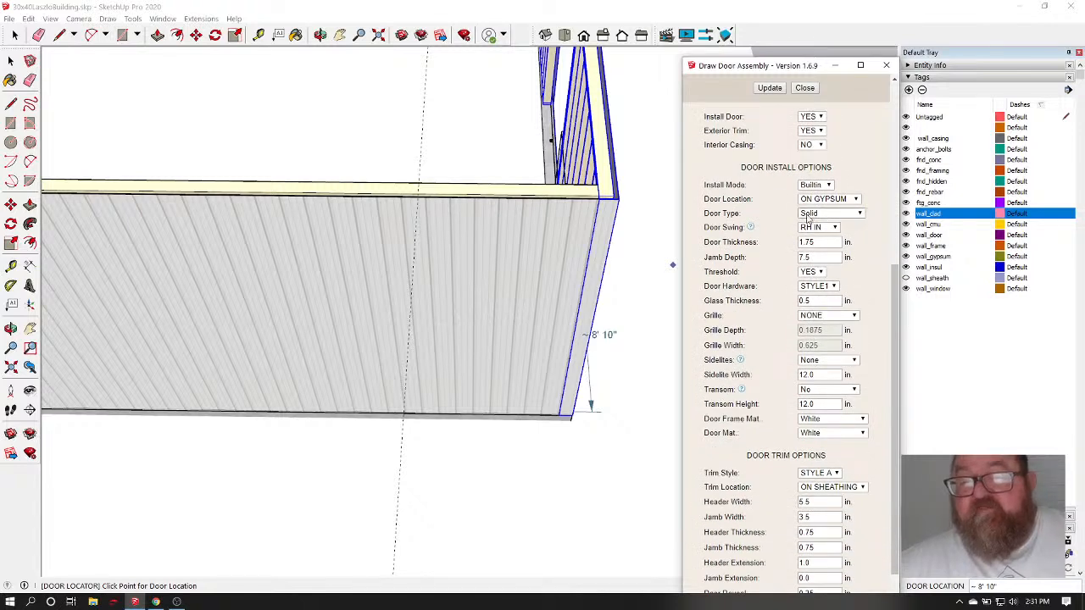
click(417, 188)
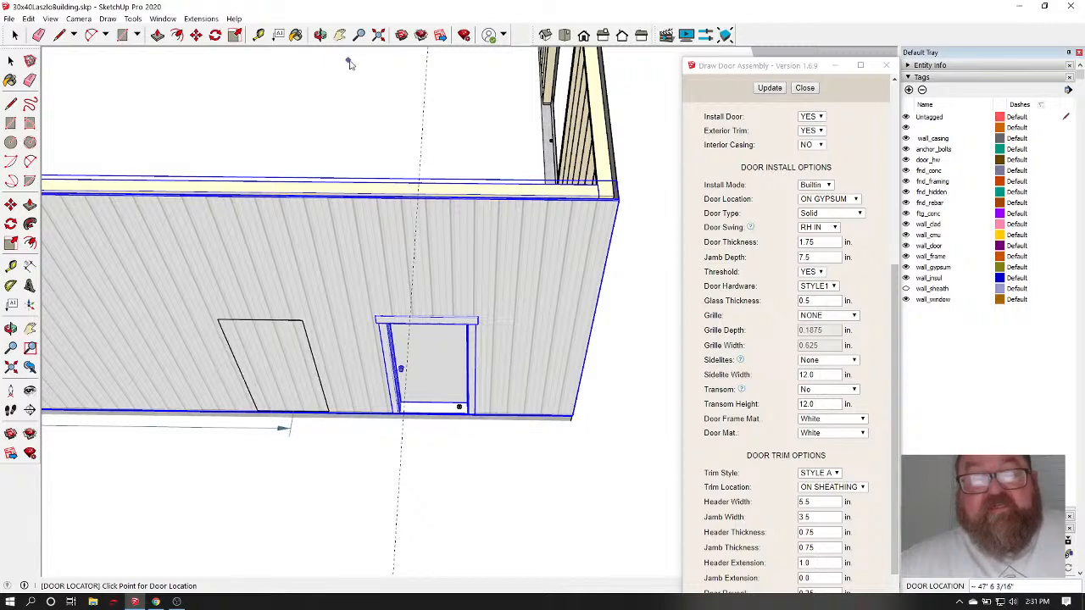
click(320, 34)
drag(423, 399, 405, 201)
scroll(403, 291, up, 3)
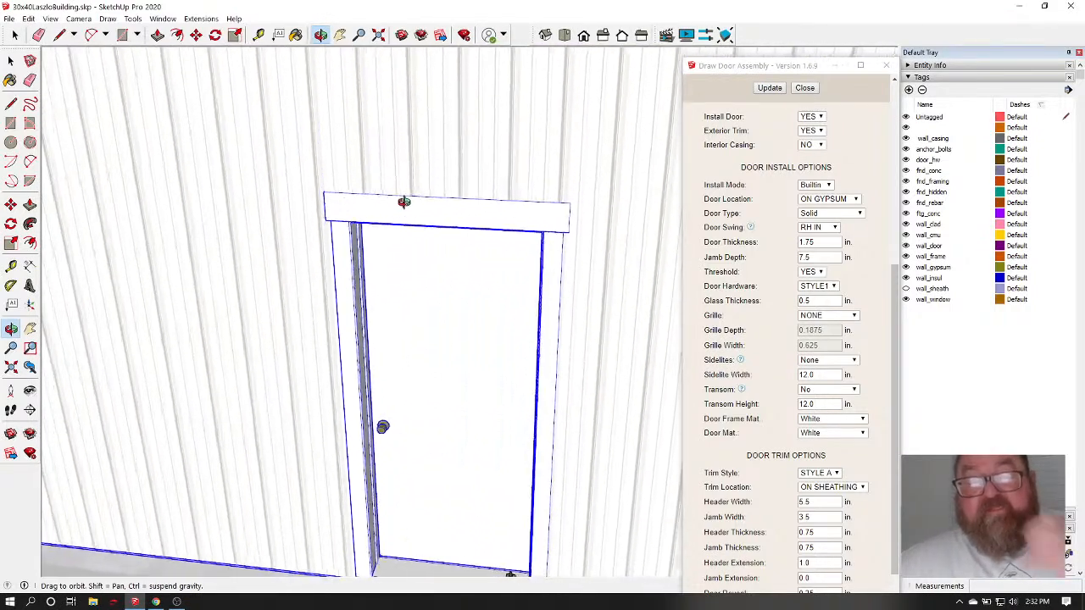
scroll(746, 280, down, 2)
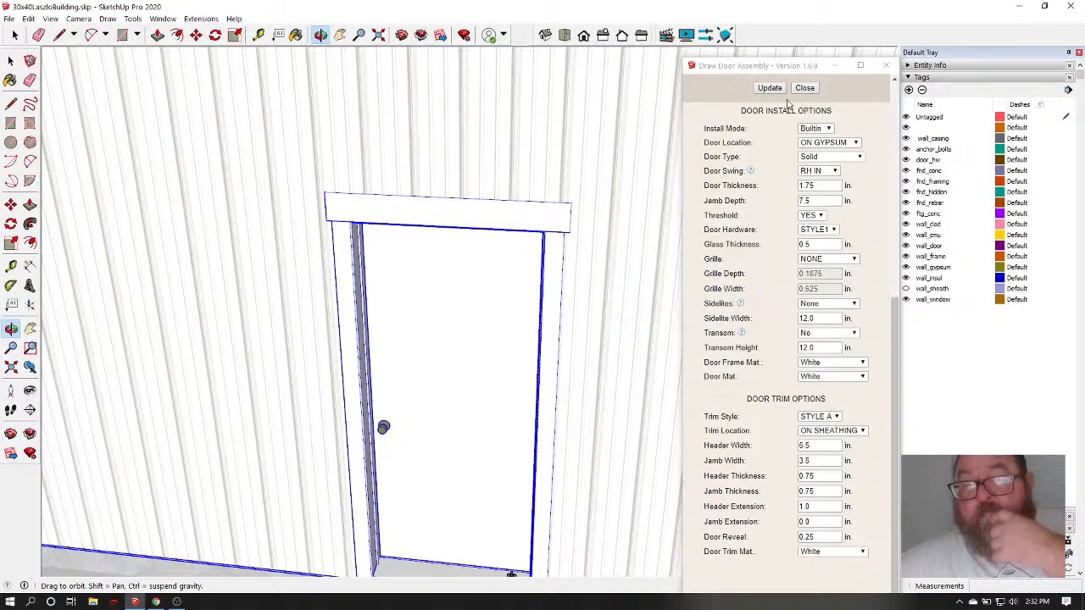
click(805, 87)
Open the entry door's opening on the long side wall for editing with the Medeek Wall Edit Opening tool
click(15, 35)
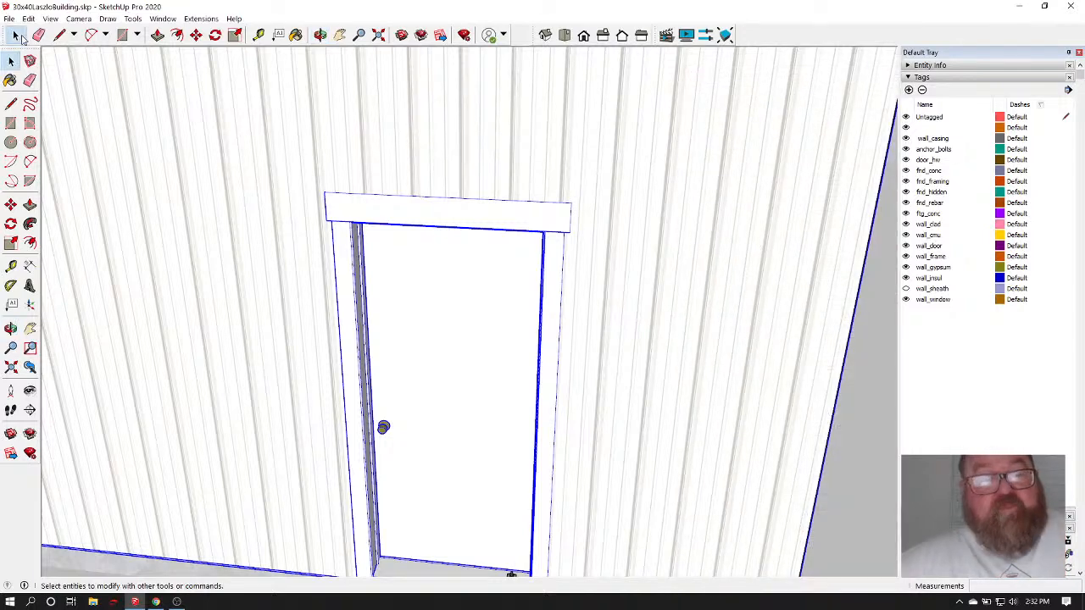
scroll(454, 227, down, 2)
right_click(460, 219)
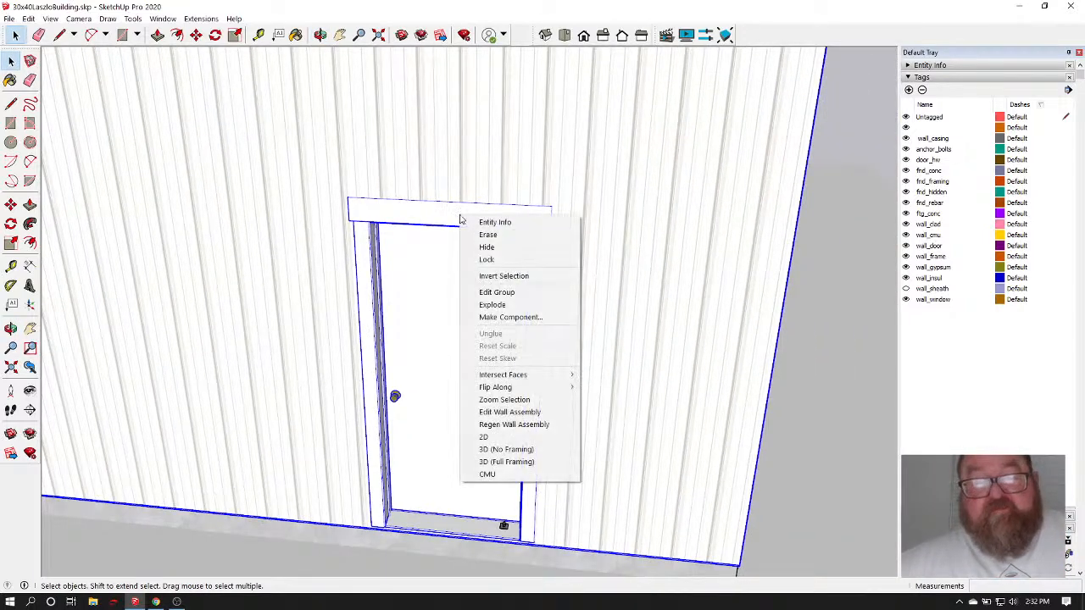
click(186, 23)
click(201, 19)
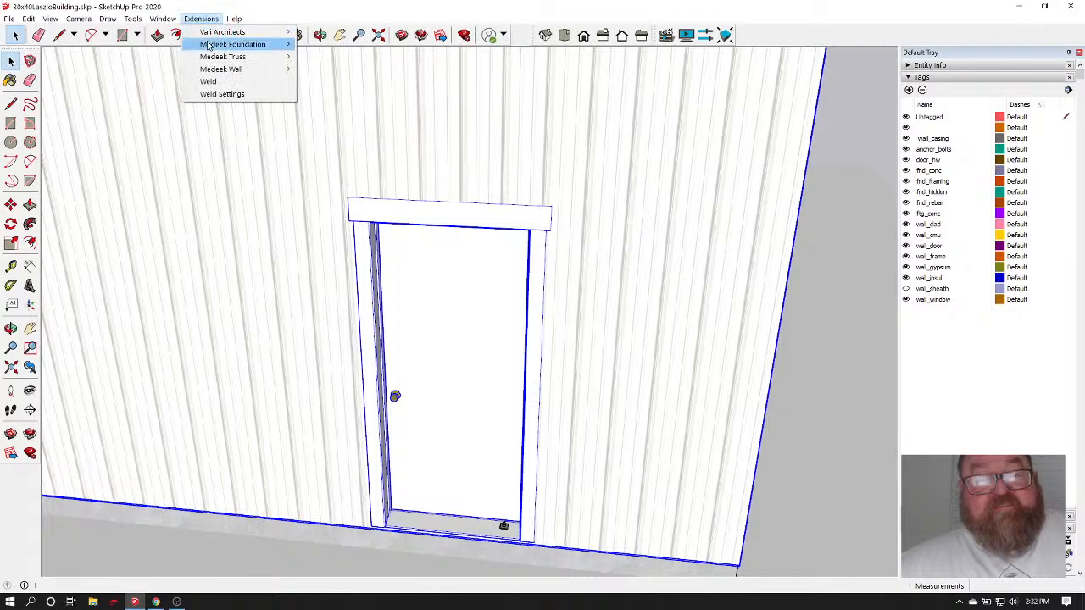
mouse_move(213, 70)
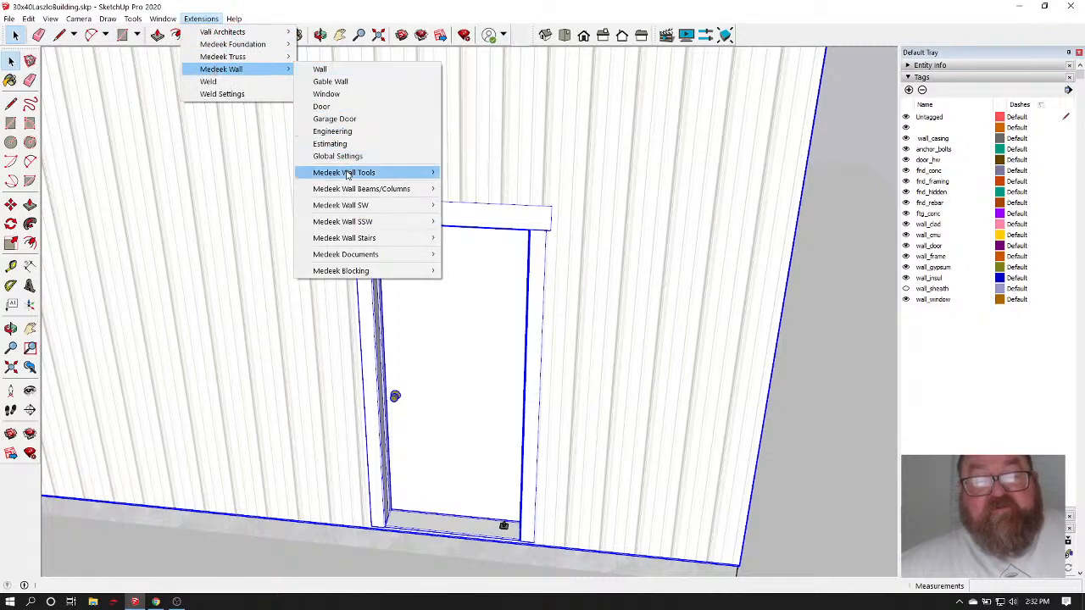
mouse_move(377, 173)
click(479, 185)
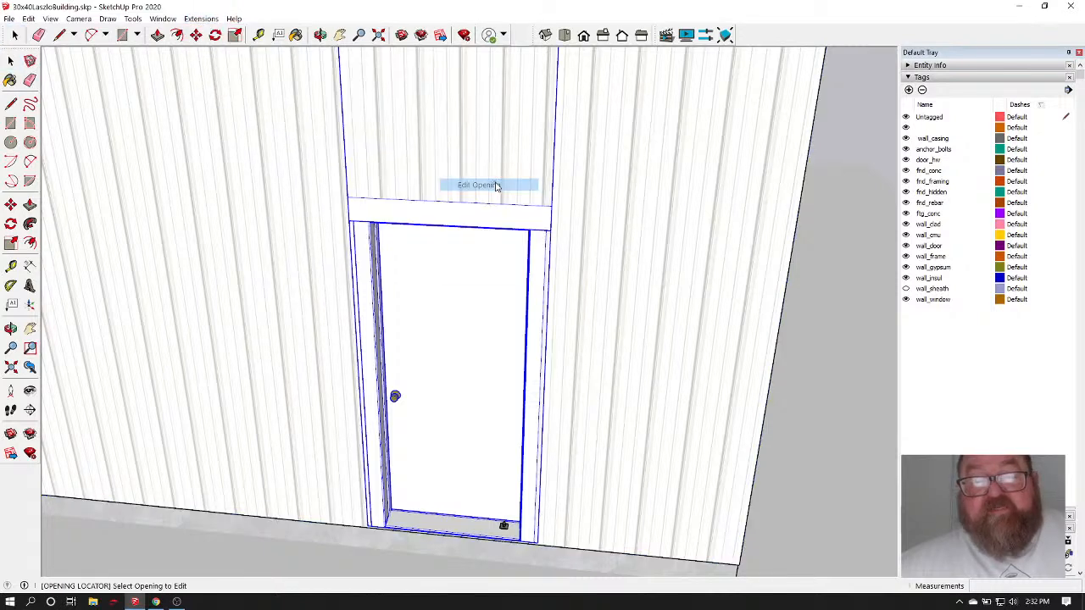
click(463, 218)
Set the exterior door trim's header width and header thickness to 2 in
scroll(773, 335, down, 5)
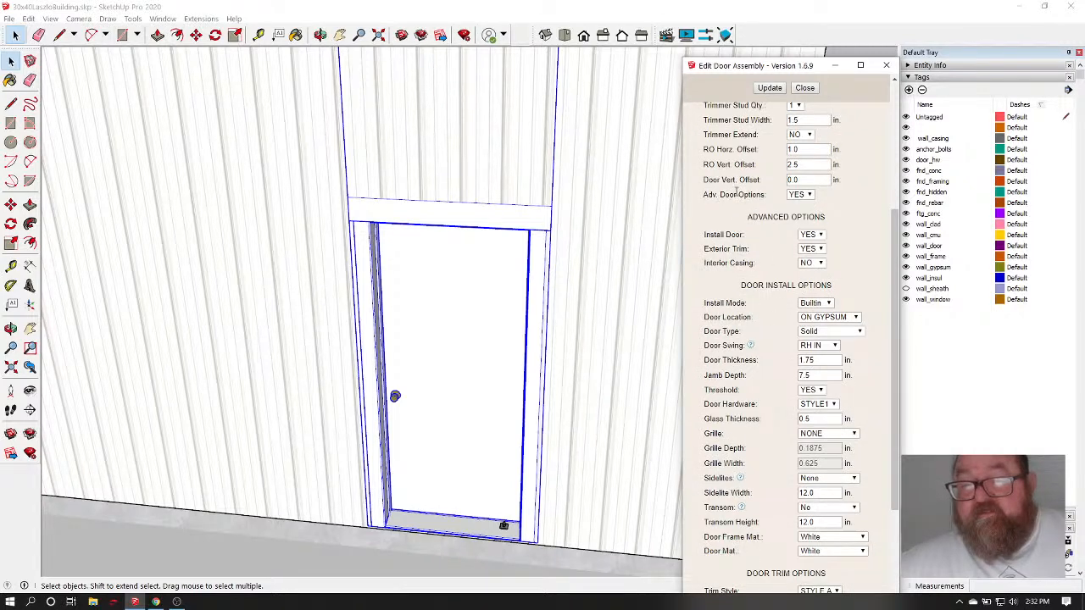
scroll(750, 280, down, 3)
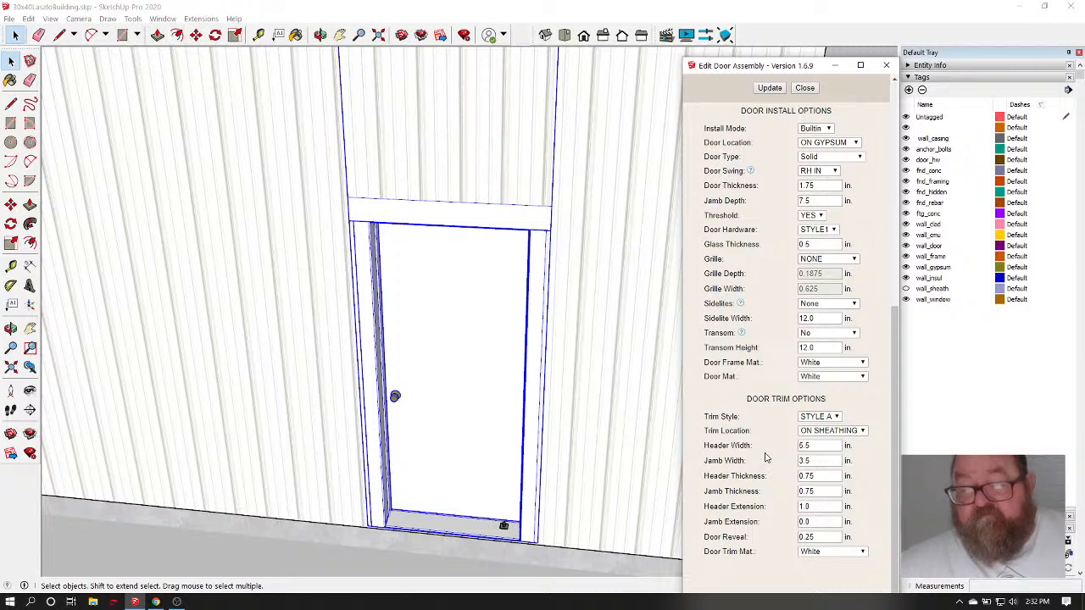
drag(816, 444, 775, 450)
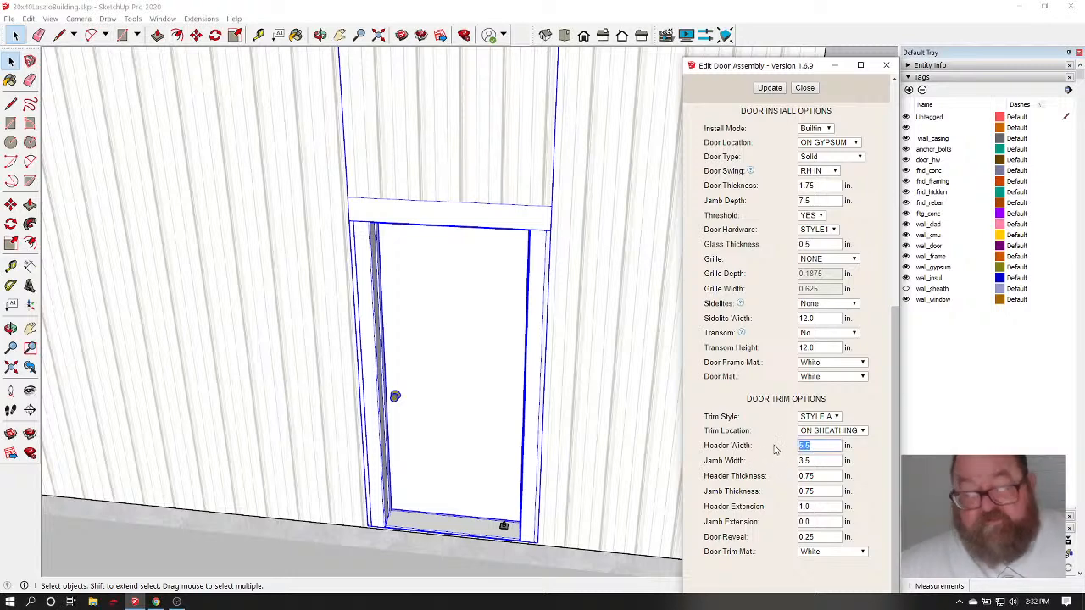
text(2)
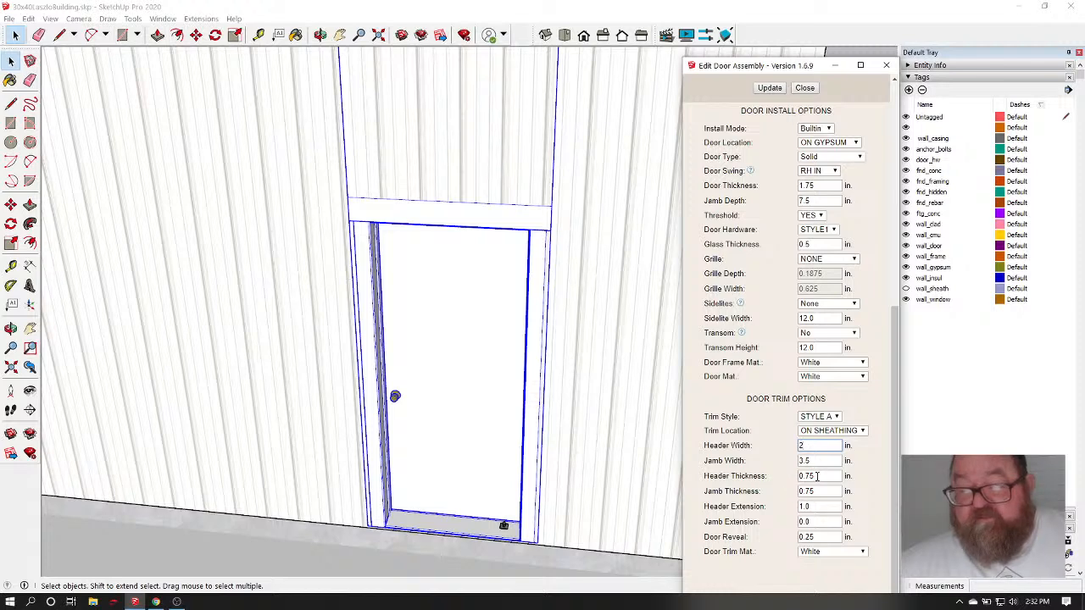
click(817, 476)
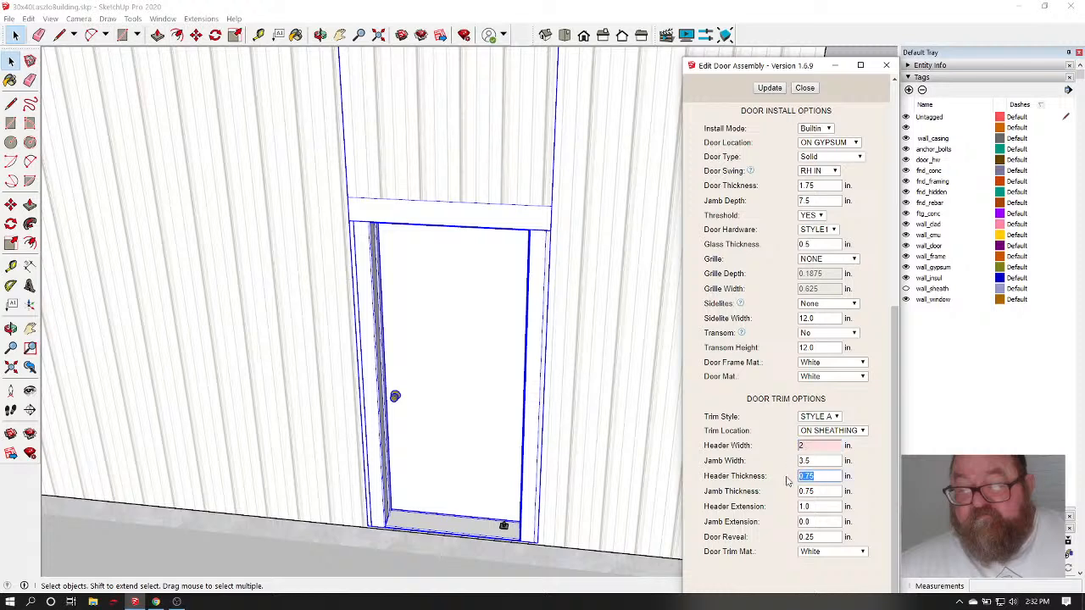
text(2)
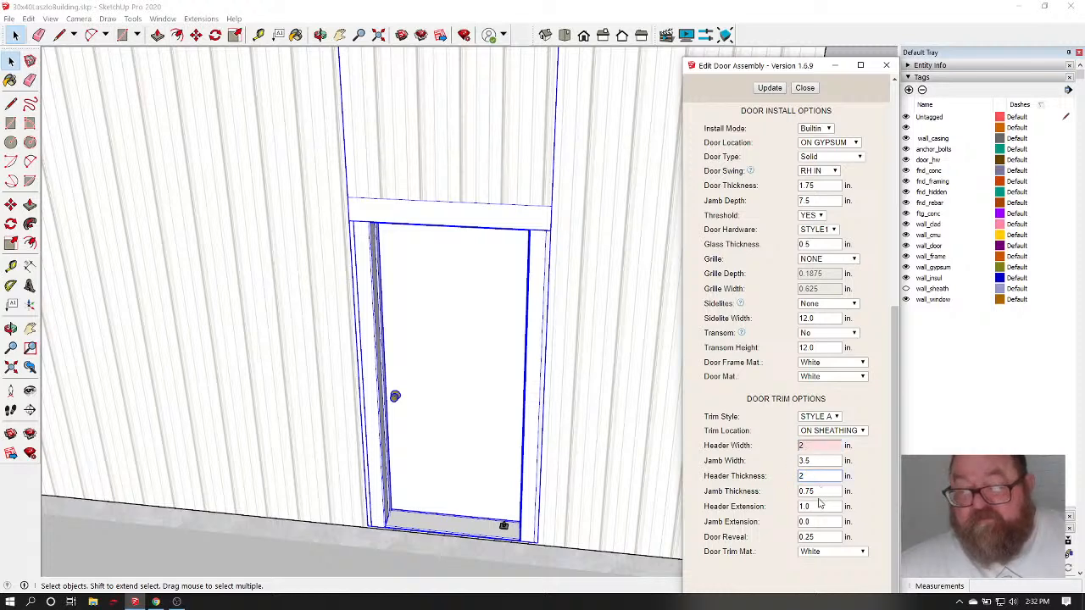
Set the trim's header extension to 0 and jamb width to 2 in, update the door and close its settings
click(817, 505)
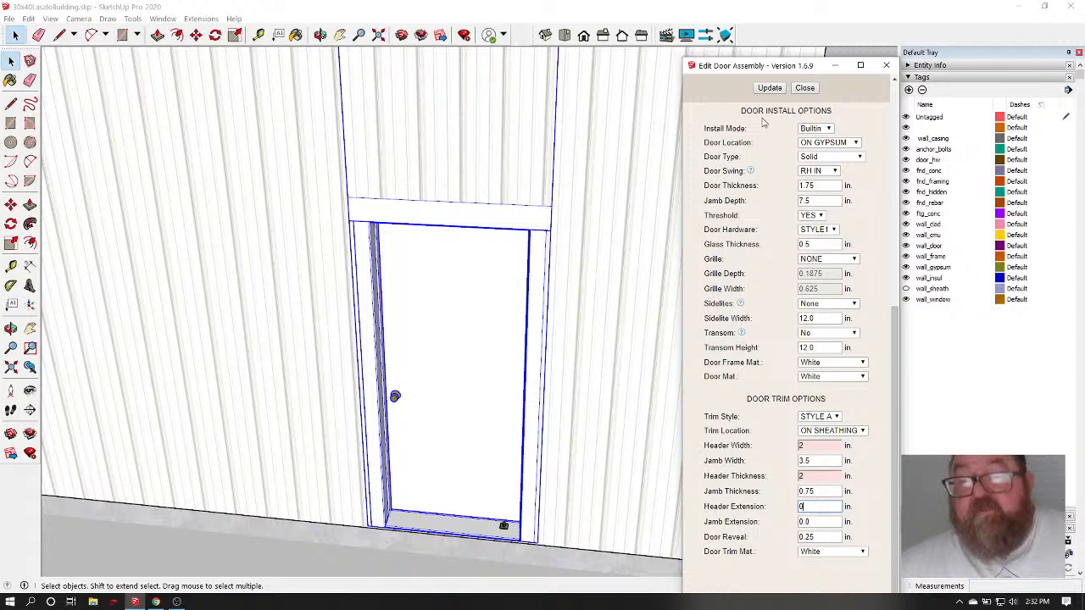
click(768, 89)
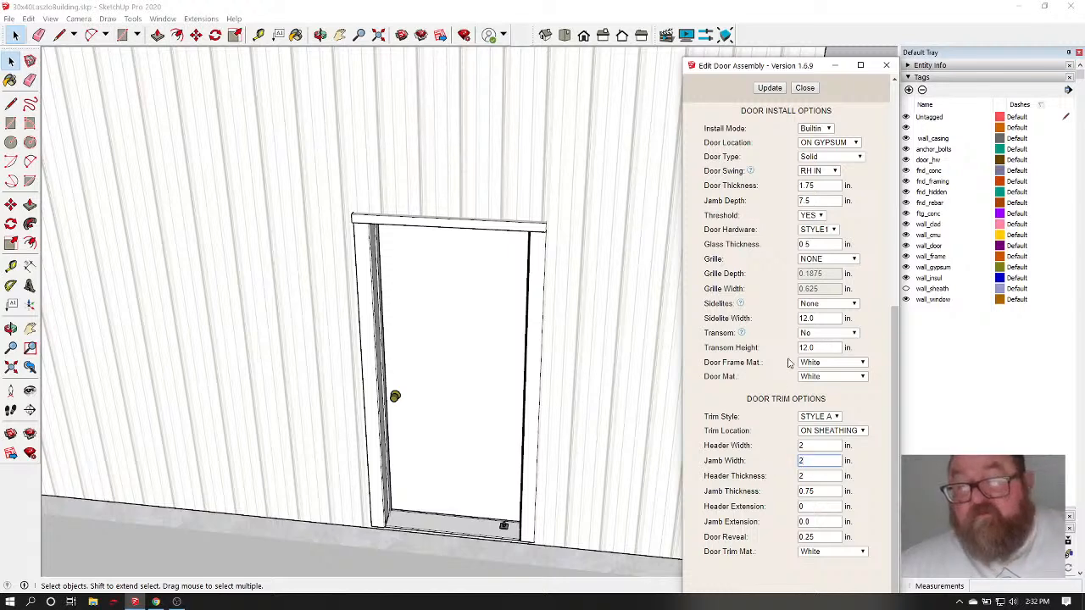
click(770, 88)
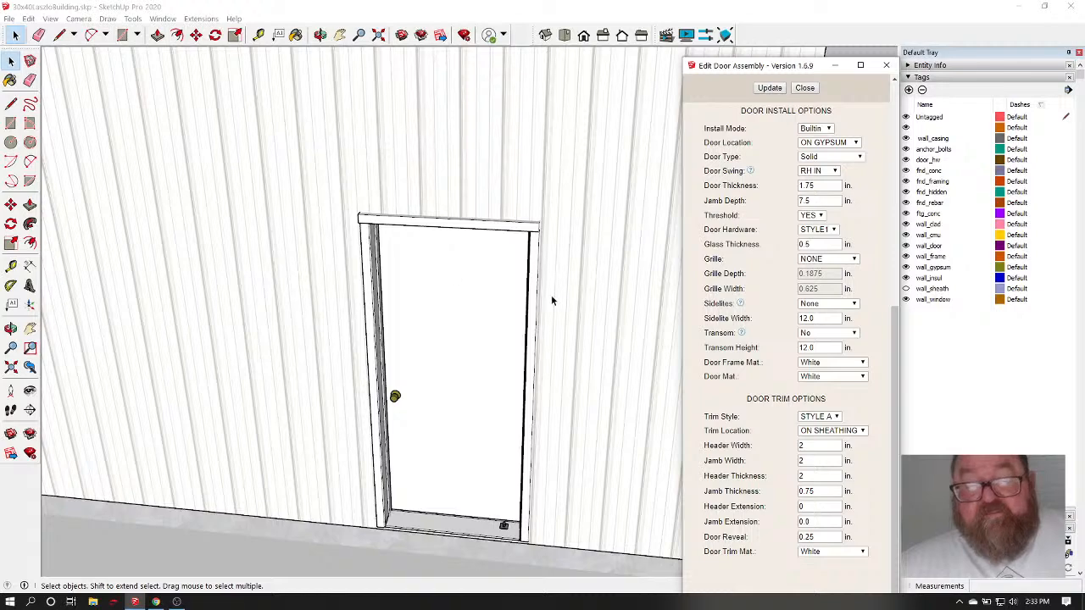
click(804, 89)
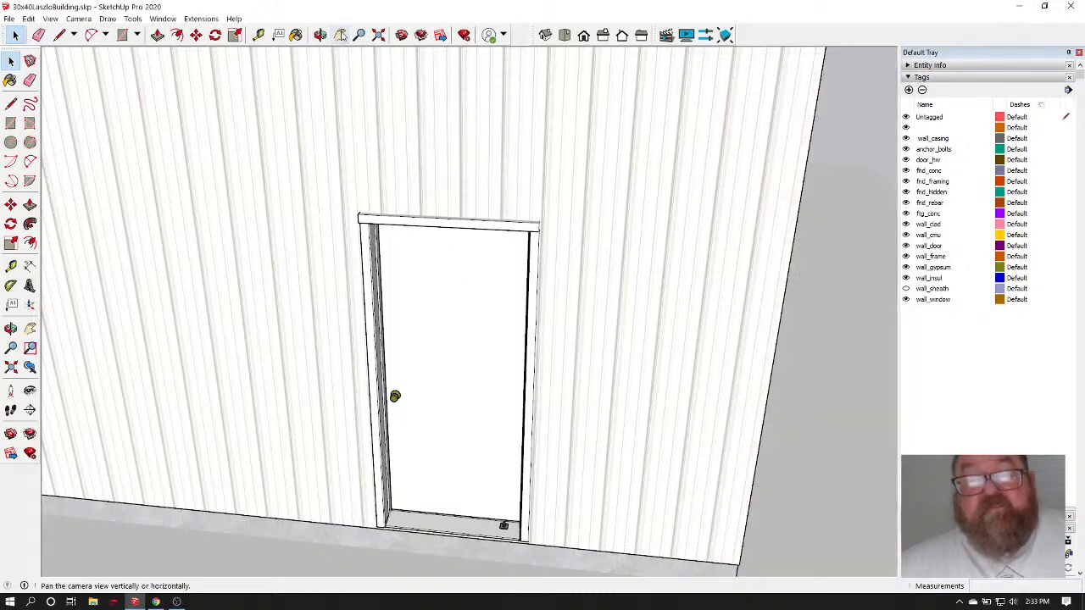
Examine the entry door's exterior trim and the threshold with its anchor bolt from outside
click(321, 35)
drag(475, 148, 621, 97)
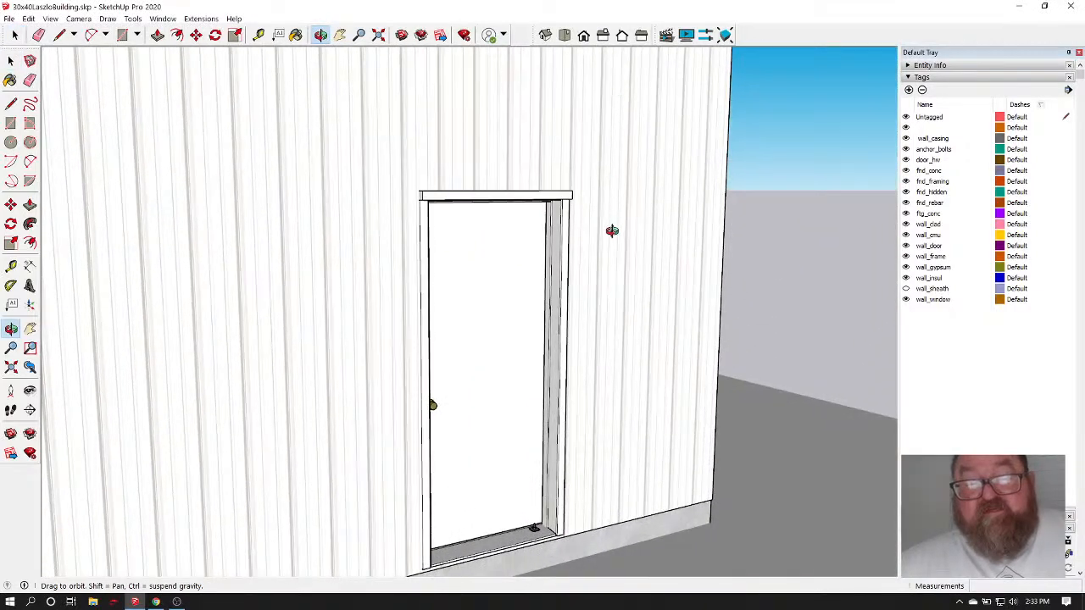
drag(613, 230, 305, 262)
drag(549, 245, 528, 414)
scroll(361, 438, up, 7)
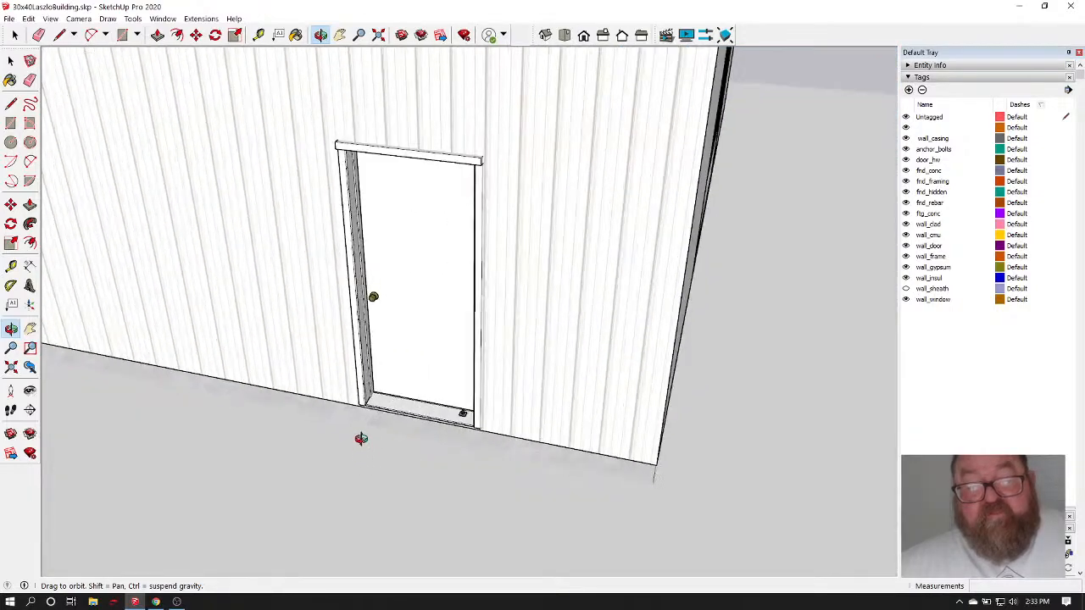
scroll(491, 388, up, 3)
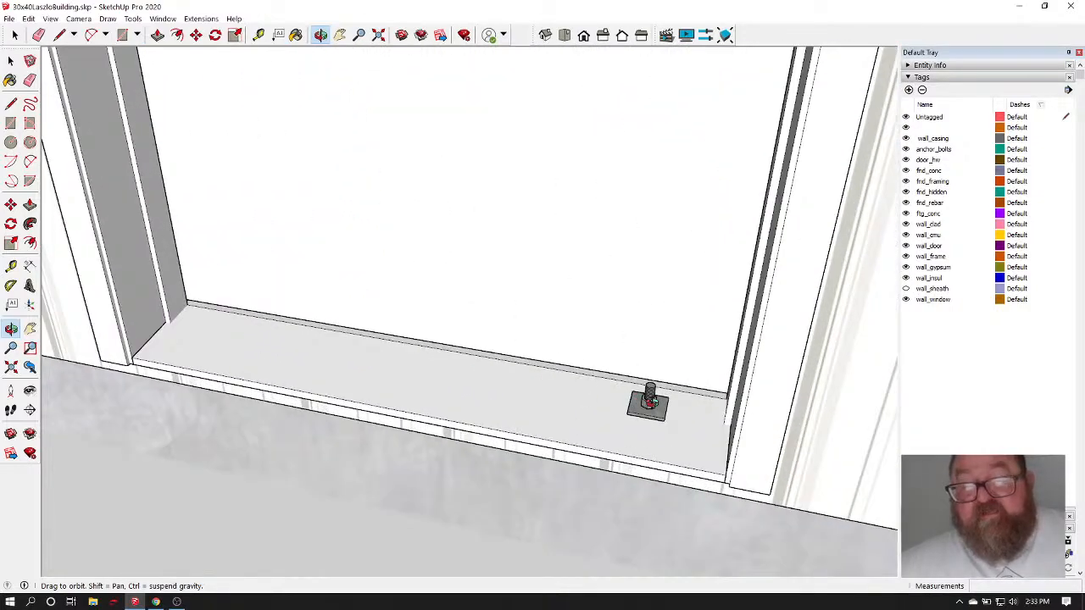
scroll(627, 428, down, 10)
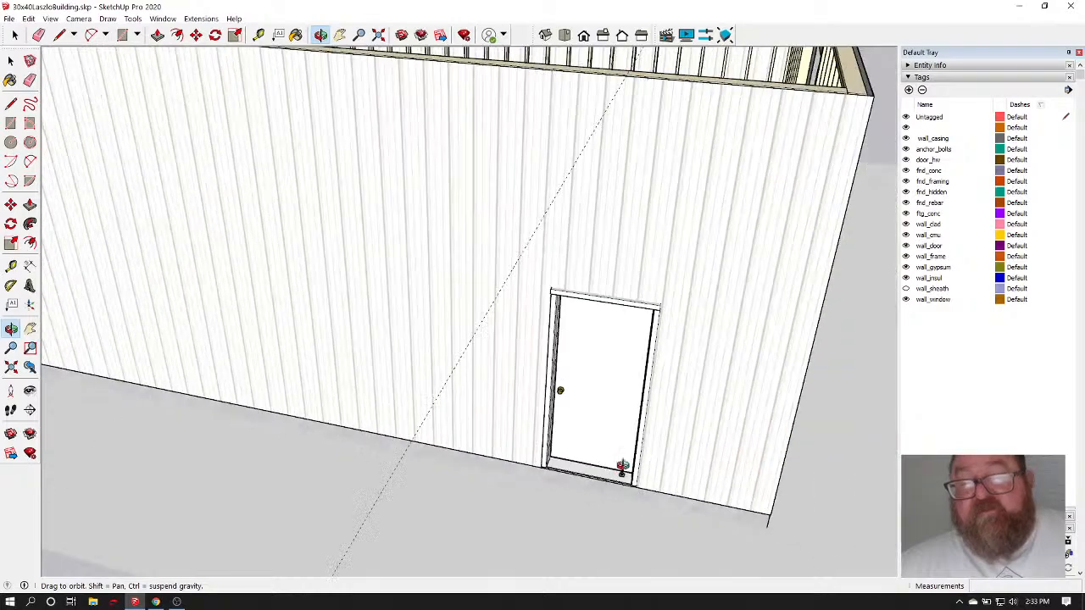
Erase the dashed guide line running across the building near the entry door
drag(666, 416, 649, 448)
scroll(593, 453, down, 8)
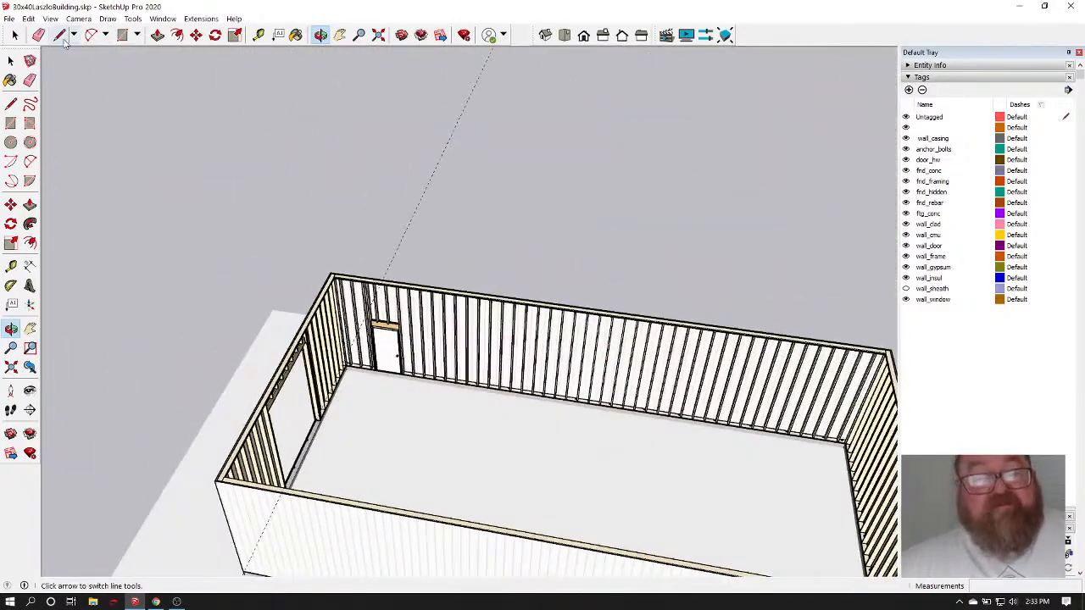
click(42, 35)
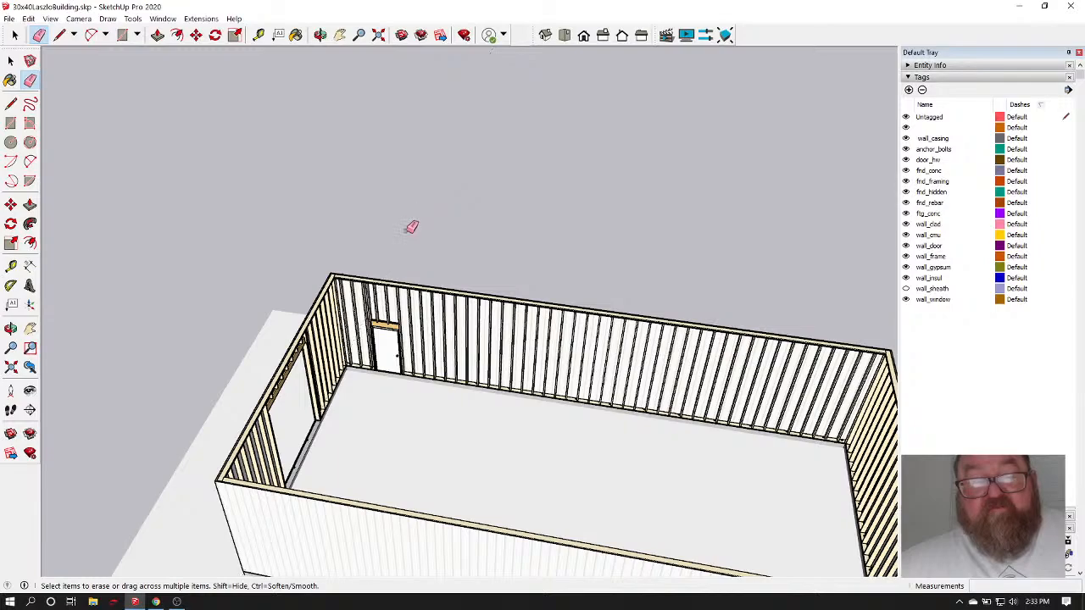
Inspect the bottom plates and anchor bolts at the entry door and the large end-wall opening from inside
scroll(358, 382, up, 10)
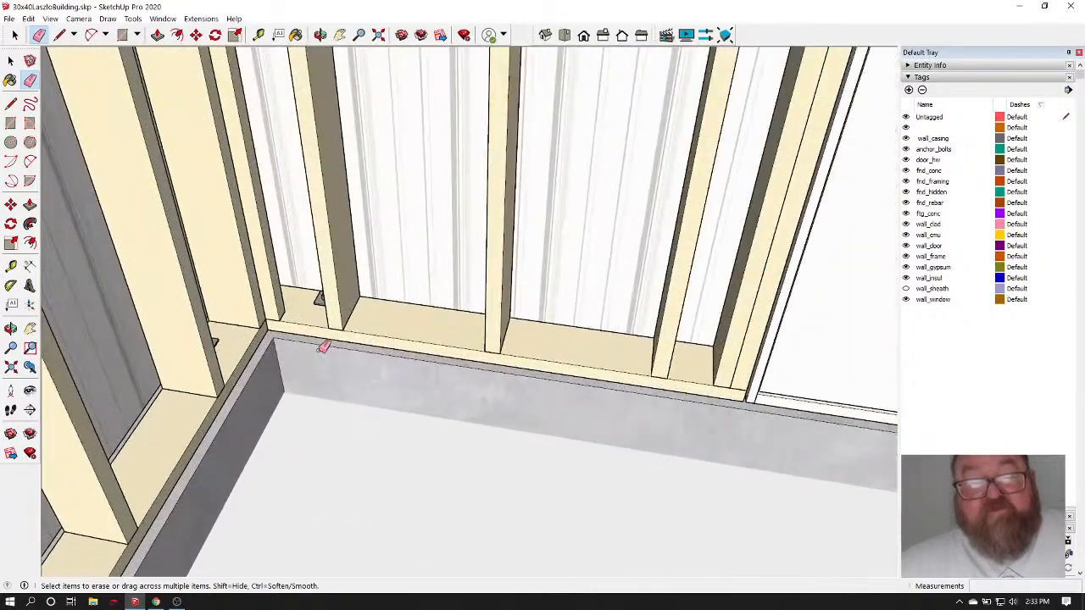
click(319, 34)
drag(315, 308, 573, 313)
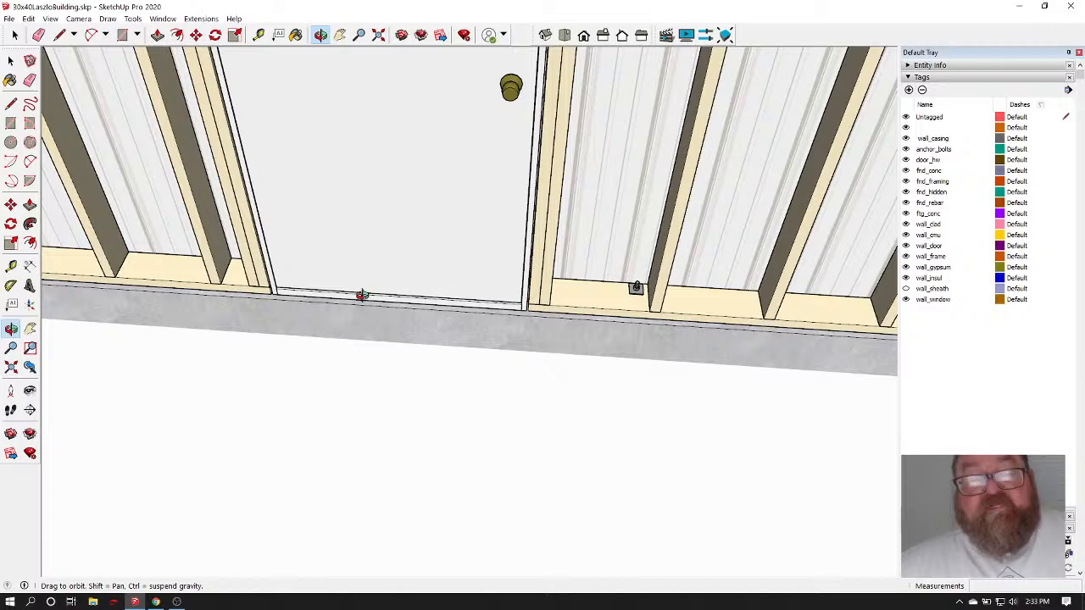
drag(547, 293, 470, 312)
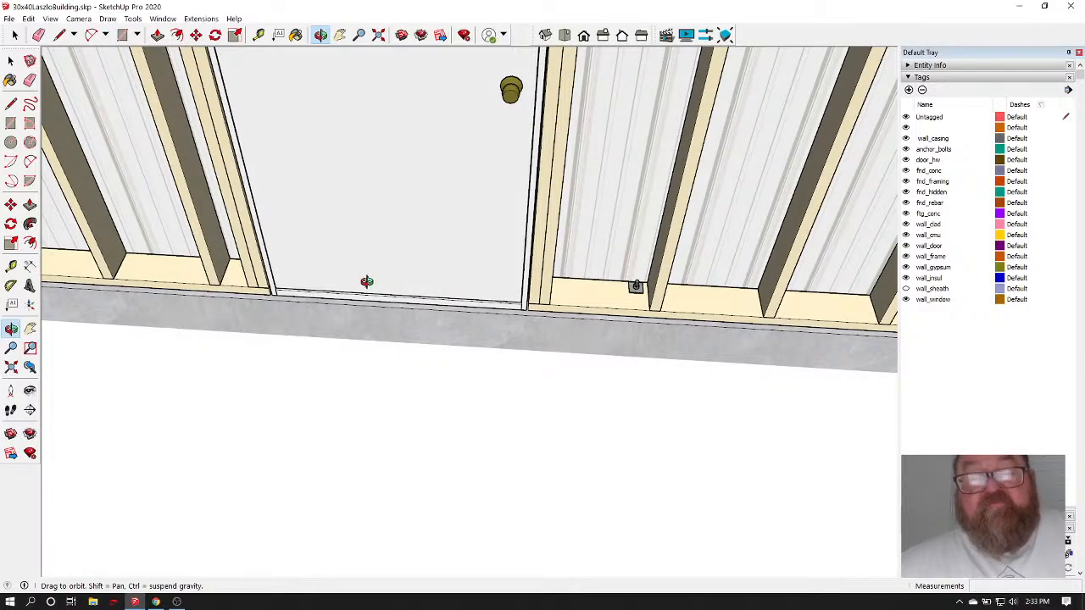
drag(187, 273, 267, 393)
scroll(262, 367, up, 8)
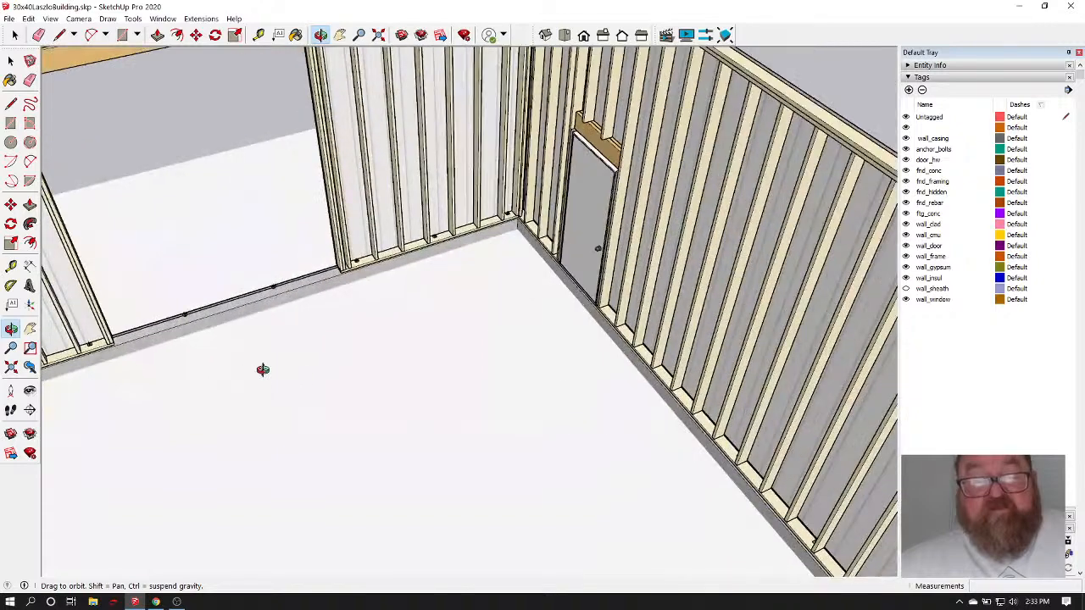
drag(419, 243, 200, 336)
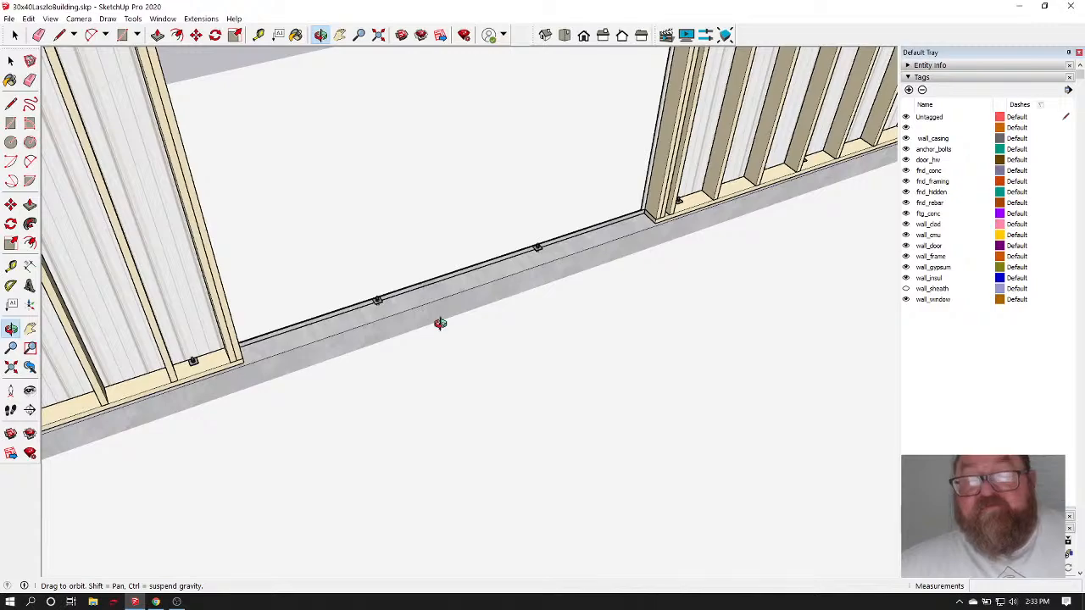
drag(440, 323, 367, 352)
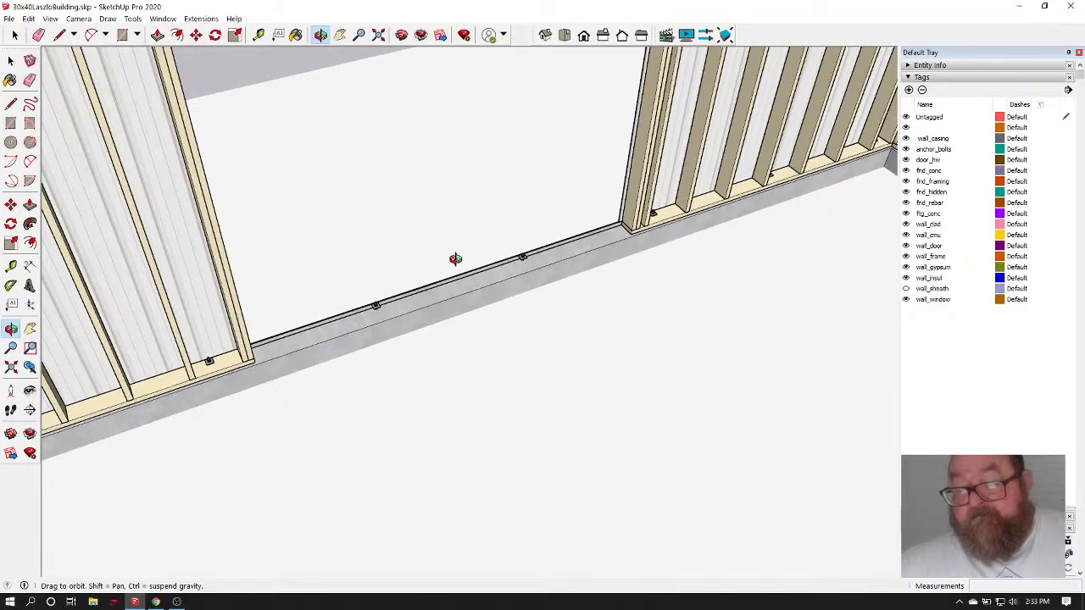
Inspect the header, cripple studs and side studs framing the large end-wall opening from inside
drag(456, 260, 402, 175)
scroll(403, 195, up, 5)
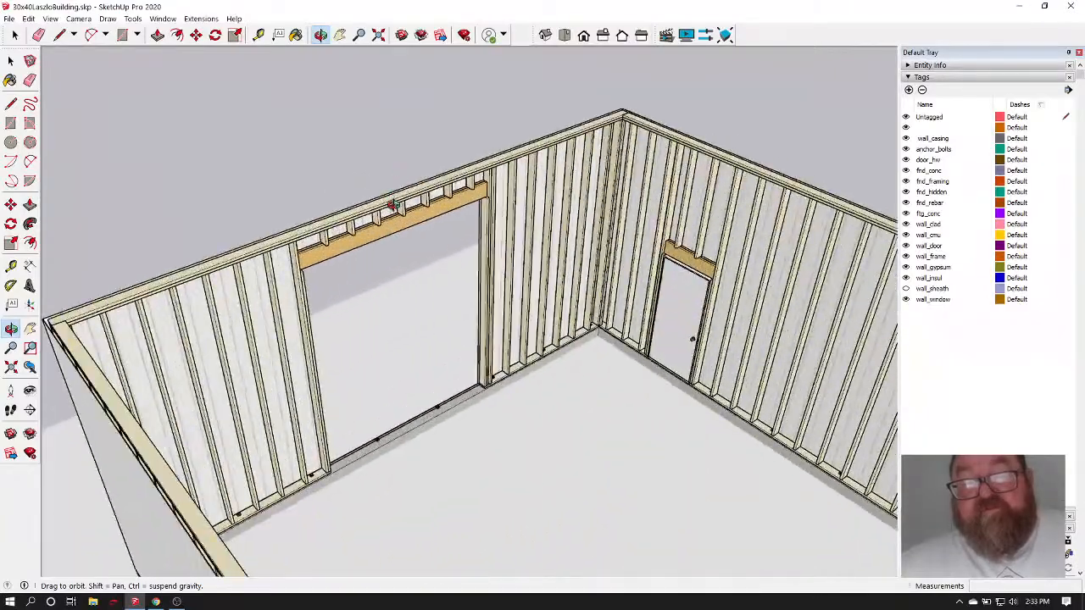
drag(375, 222, 170, 143)
scroll(205, 167, up, 4)
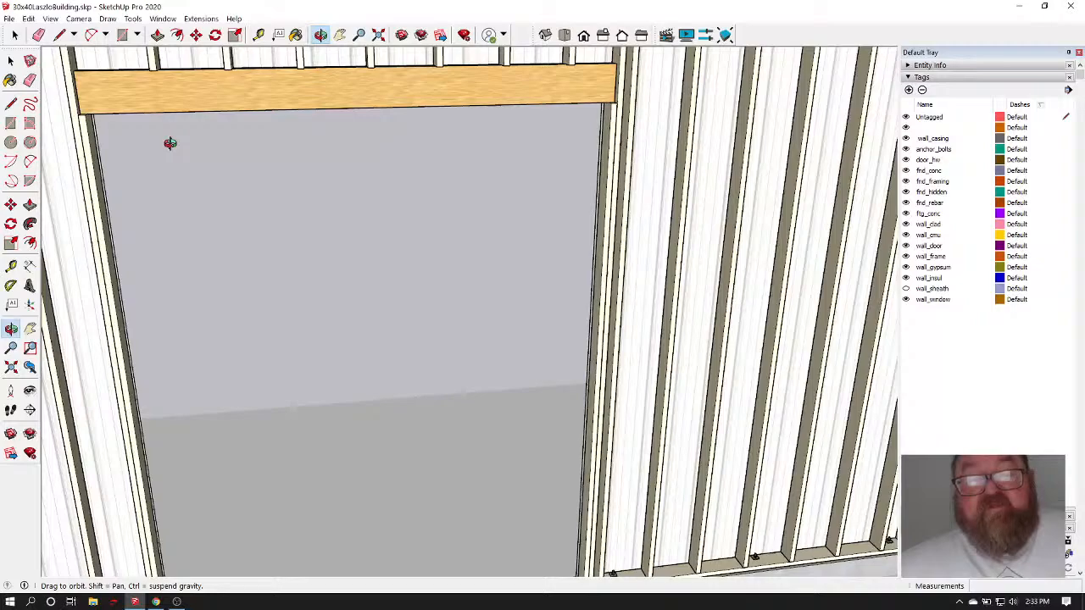
middle_drag(171, 143, 252, 215)
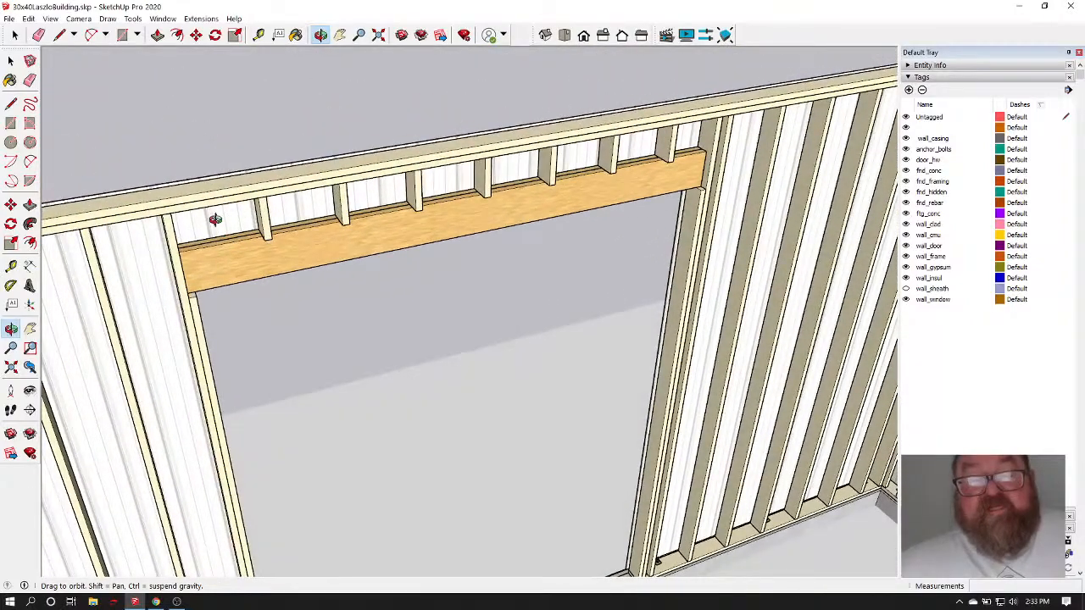
drag(221, 252, 224, 167)
scroll(212, 237, down, 1)
scroll(212, 122, down, 2)
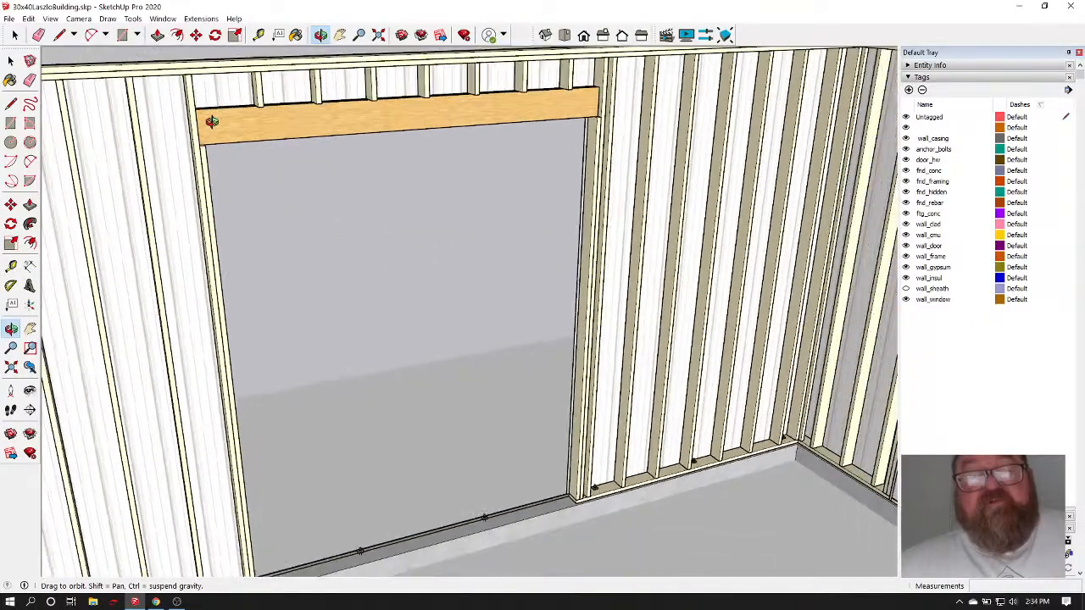
scroll(217, 79, up, 3)
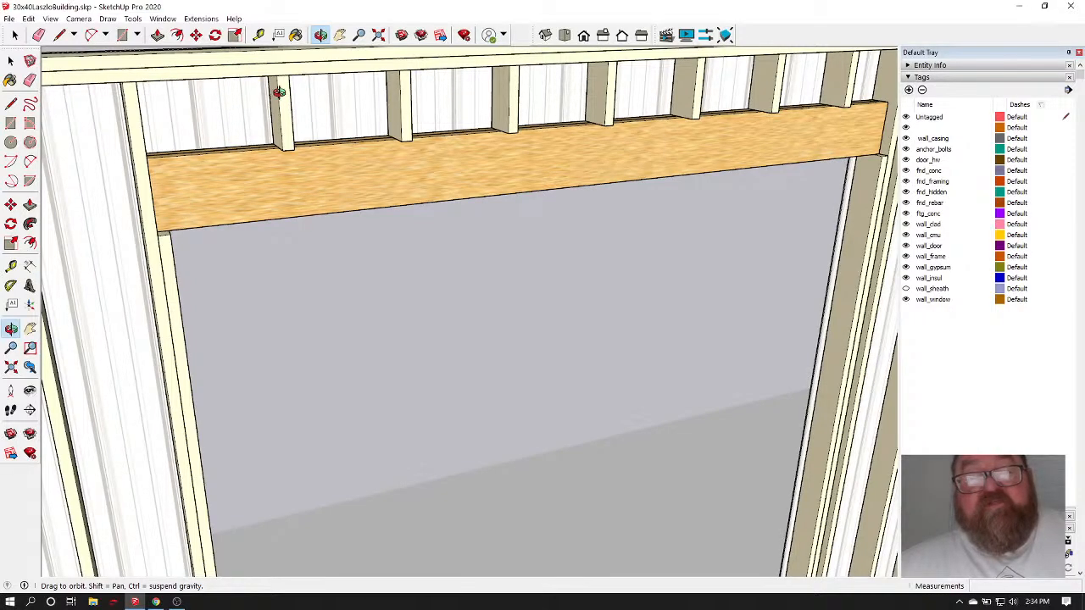
drag(273, 93, 218, 266)
scroll(218, 265, down, 5)
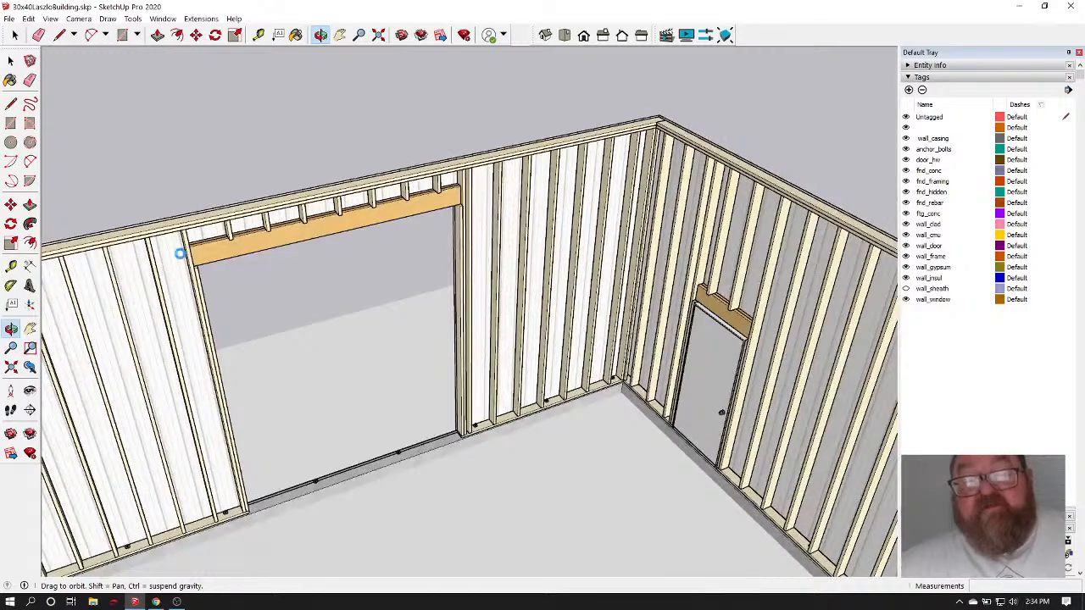
drag(269, 215, 562, 186)
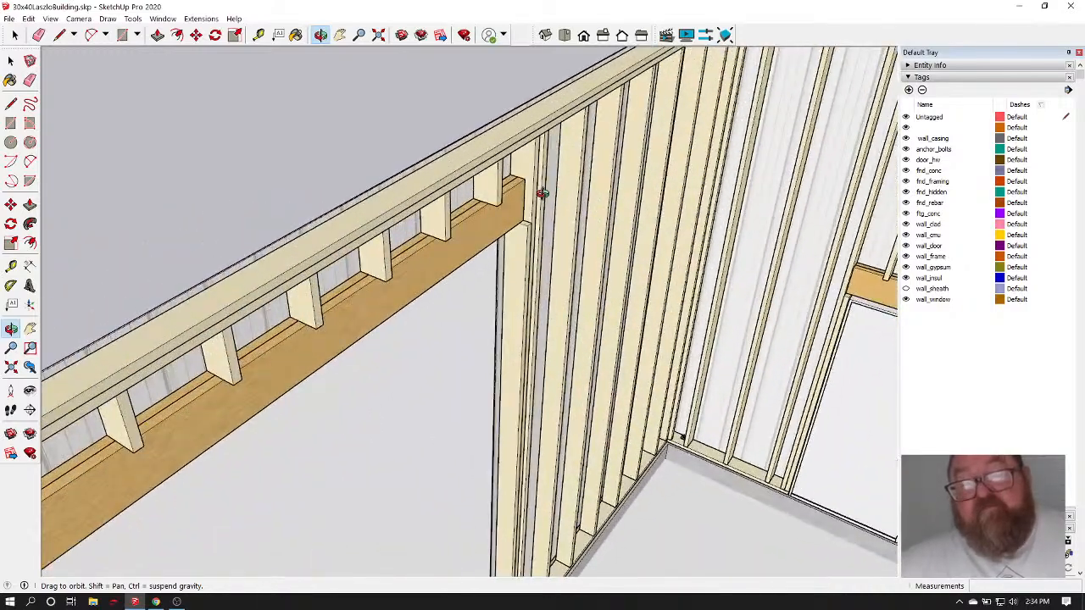
View the end wall with the large opening from outside the building
scroll(293, 167, down, 7)
drag(307, 186, 293, 201)
scroll(293, 201, down, 5)
mouse_move(293, 274)
mouse_down()
mouse_move(511, 314)
mouse_move(501, 329)
mouse_move(412, 349)
mouse_move(636, 310)
mouse_move(581, 329)
mouse_move(650, 326)
mouse_move(715, 363)
mouse_move(695, 364)
mouse_up()
scroll(650, 326, up, 3)
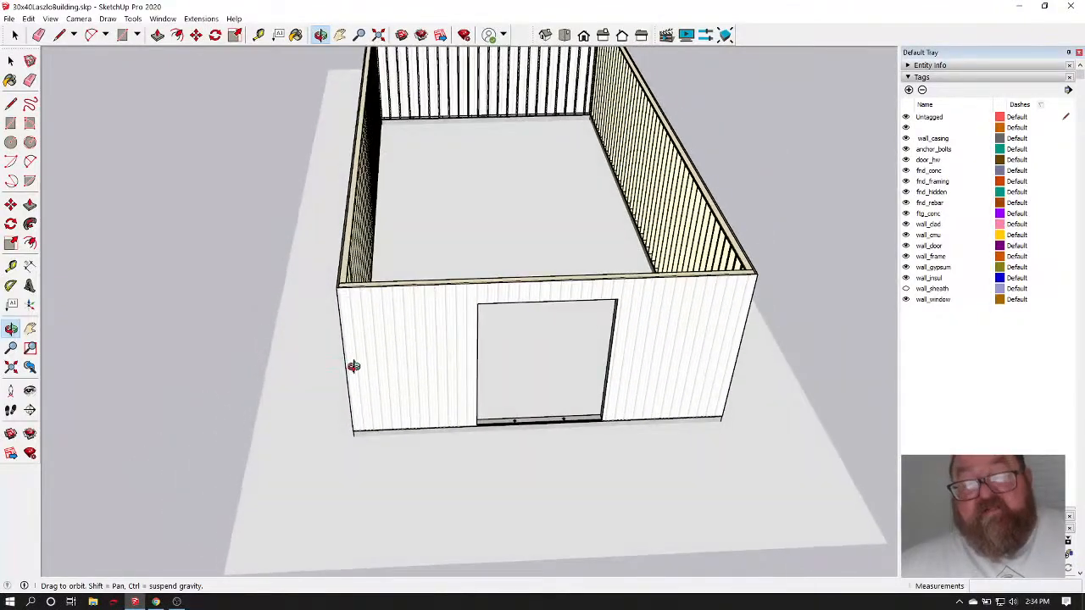
Switch from the YouTube Studio live-stream page back to the building model in SketchUp
click(136, 601)
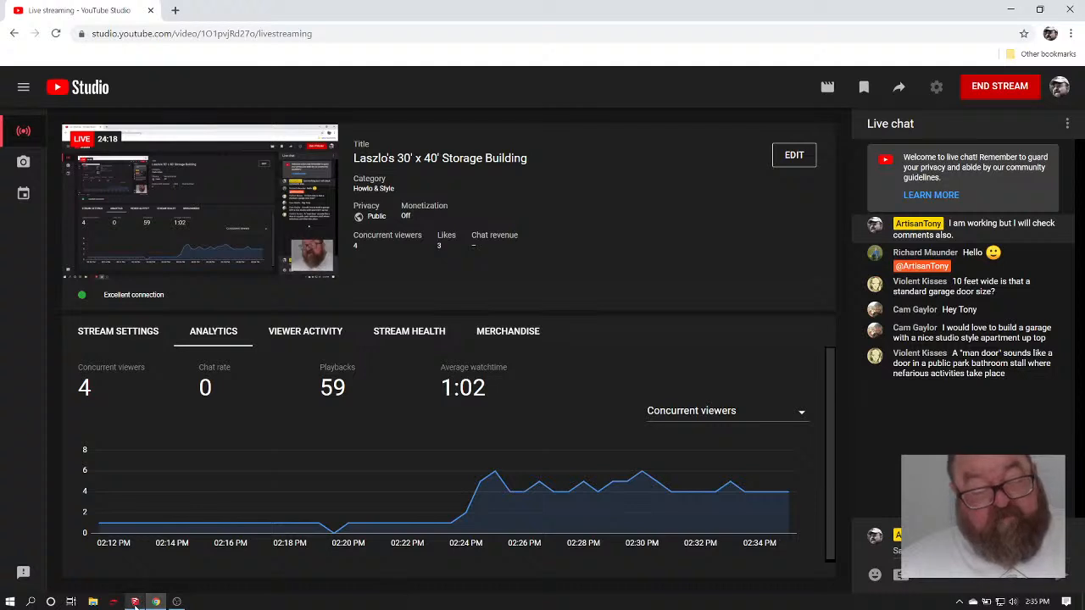
mouse_move(135, 601)
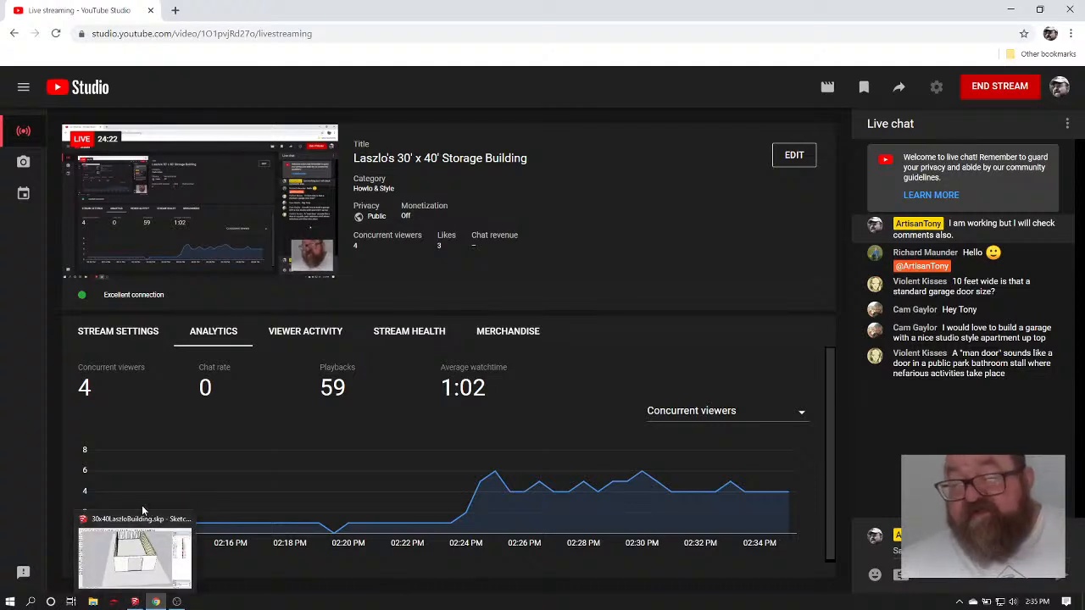
click(134, 602)
Start a new Medeek roof truss using the Common truss family
drag(435, 249, 448, 433)
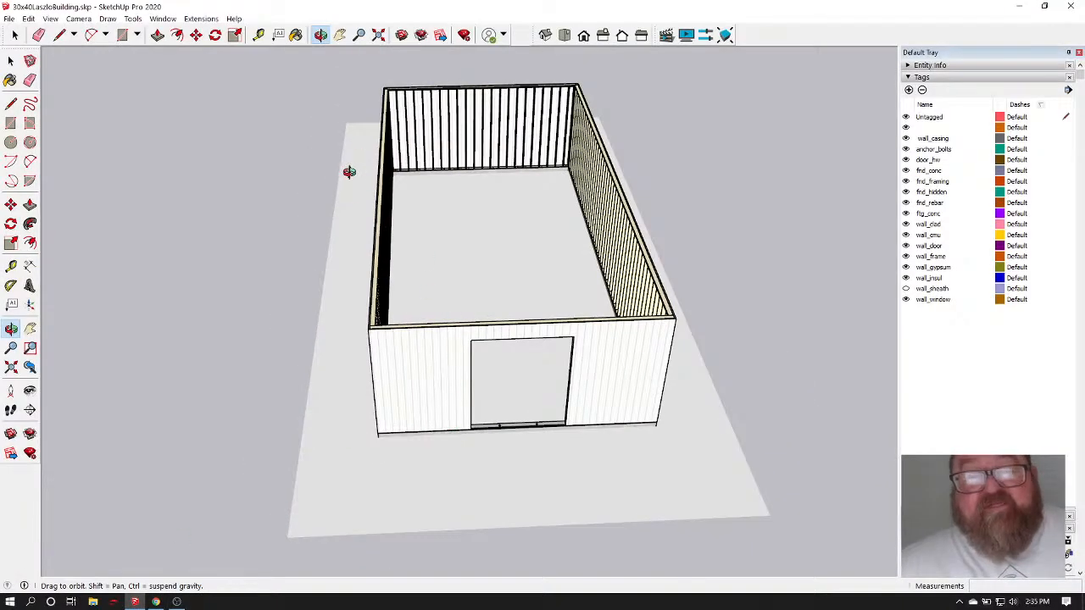
drag(381, 275, 431, 234)
scroll(443, 252, up, 5)
mouse_move(499, 322)
mouse_down()
mouse_move(541, 270)
mouse_move(450, 387)
mouse_move(245, 133)
mouse_up()
click(201, 19)
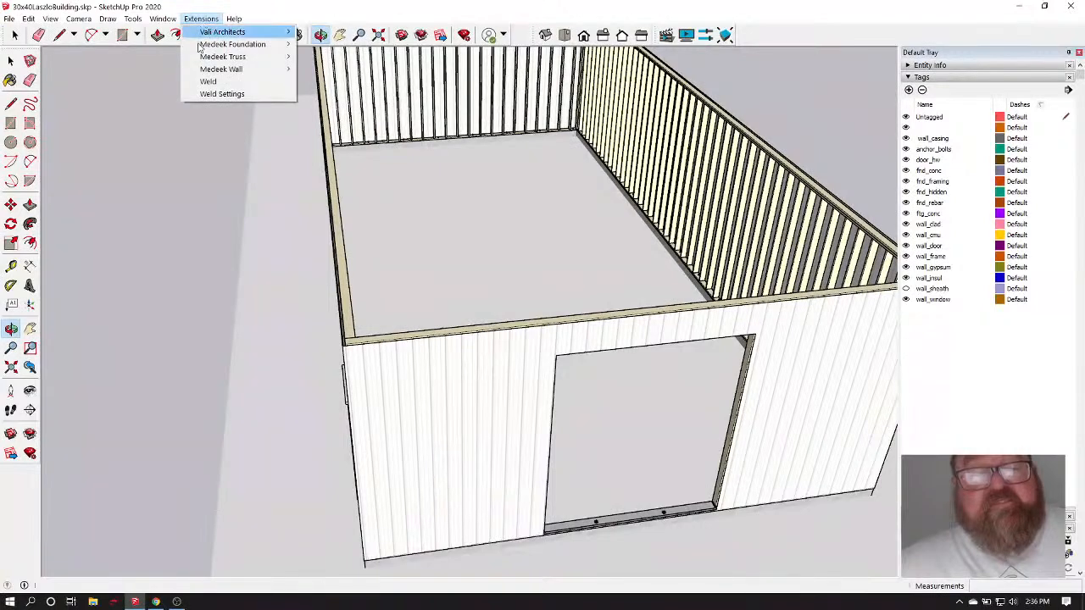
mouse_move(222, 56)
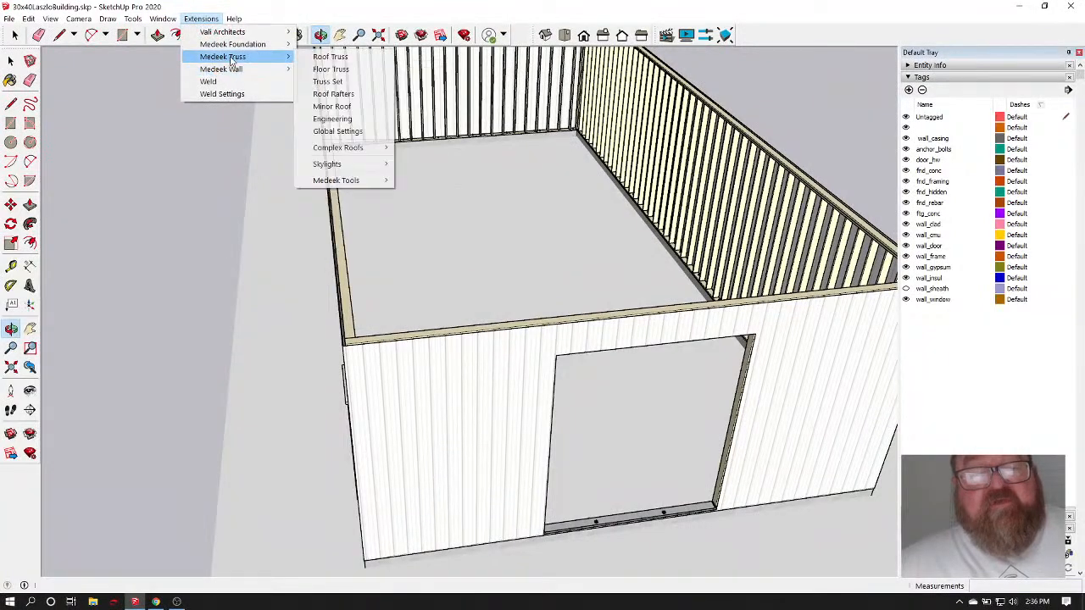
click(330, 56)
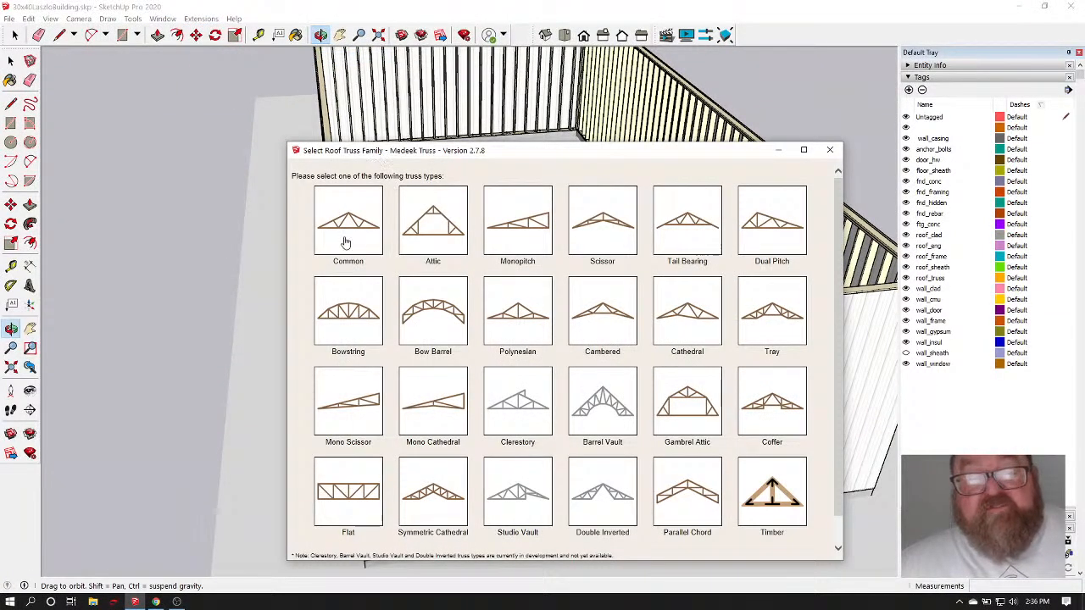
click(356, 234)
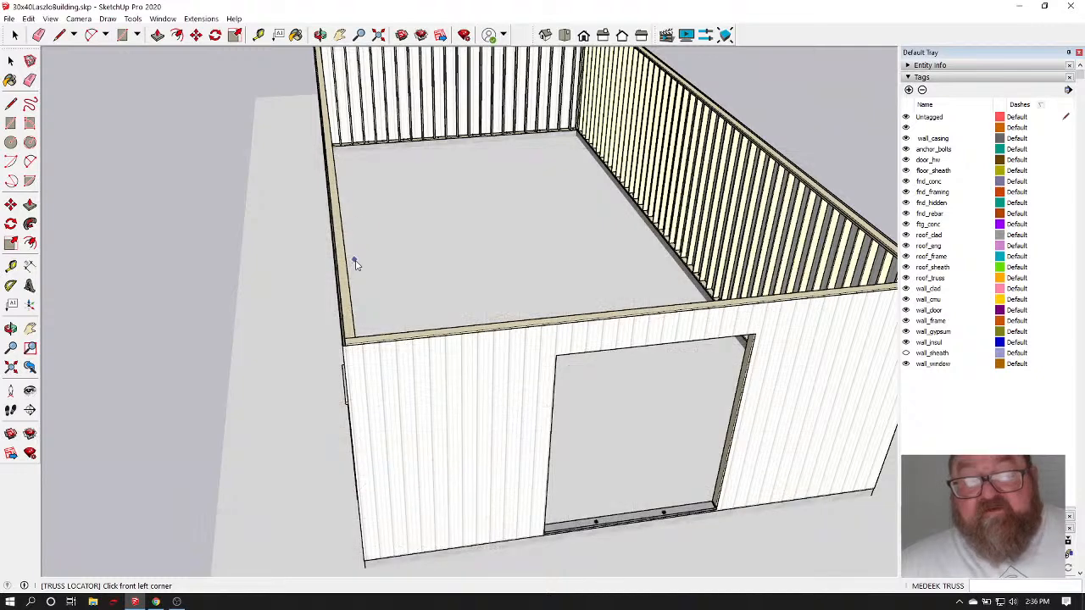
Set the truss span between the two outer top-plate corners of the end wall with the large opening
scroll(339, 318, up, 5)
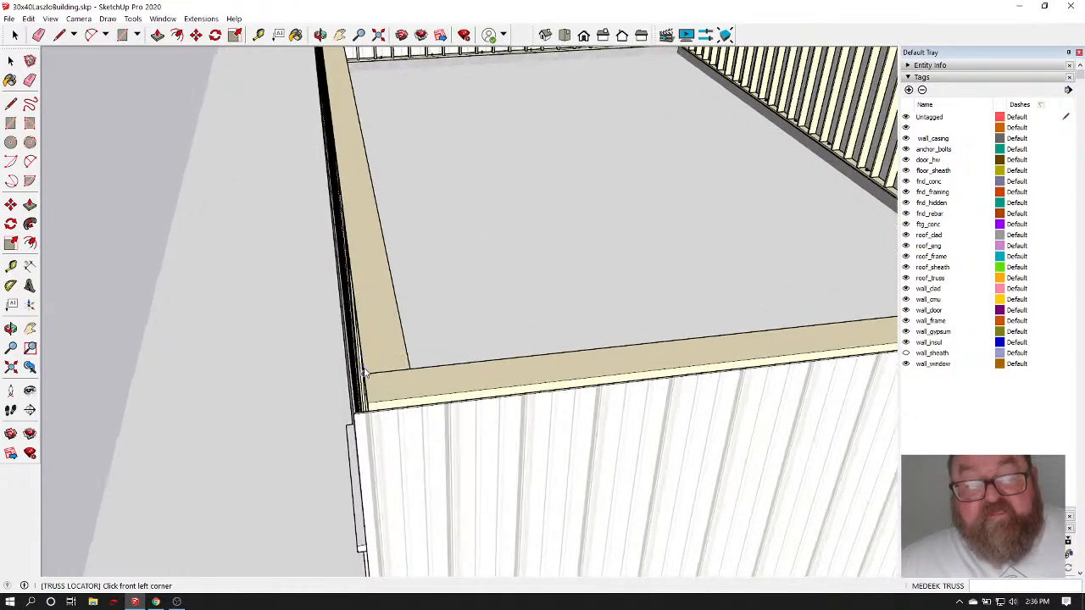
scroll(363, 368, up, 3)
scroll(371, 398, up, 2)
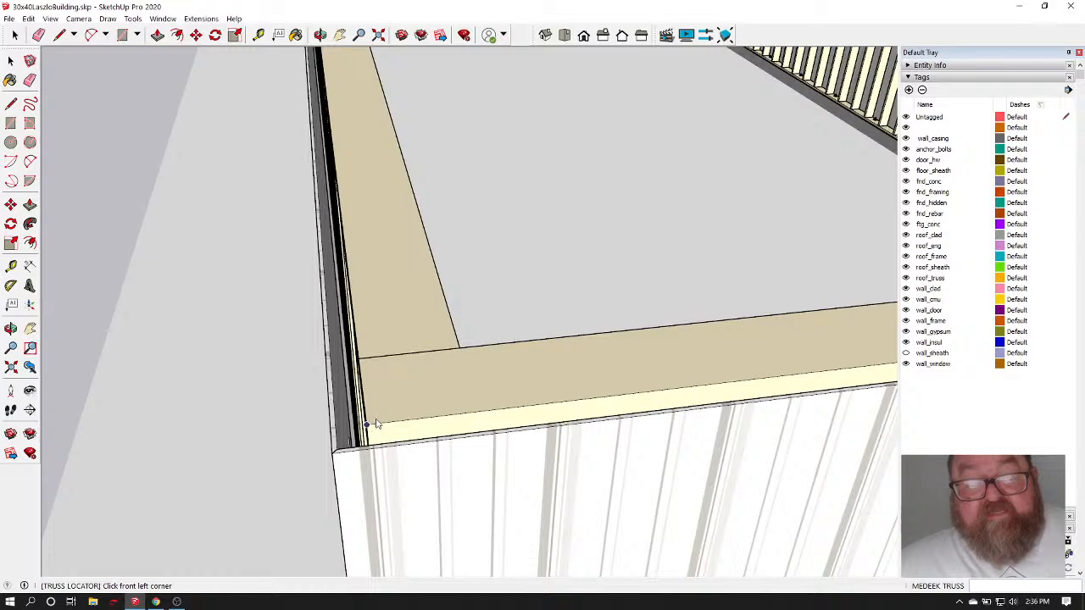
scroll(381, 417, up, 2)
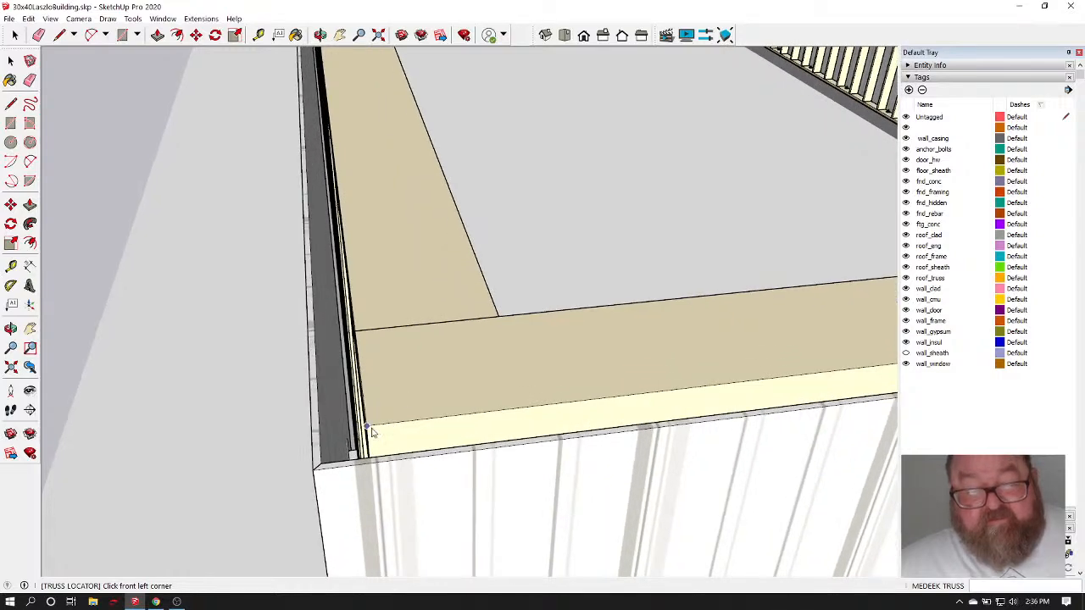
click(370, 432)
scroll(370, 432, down, 6)
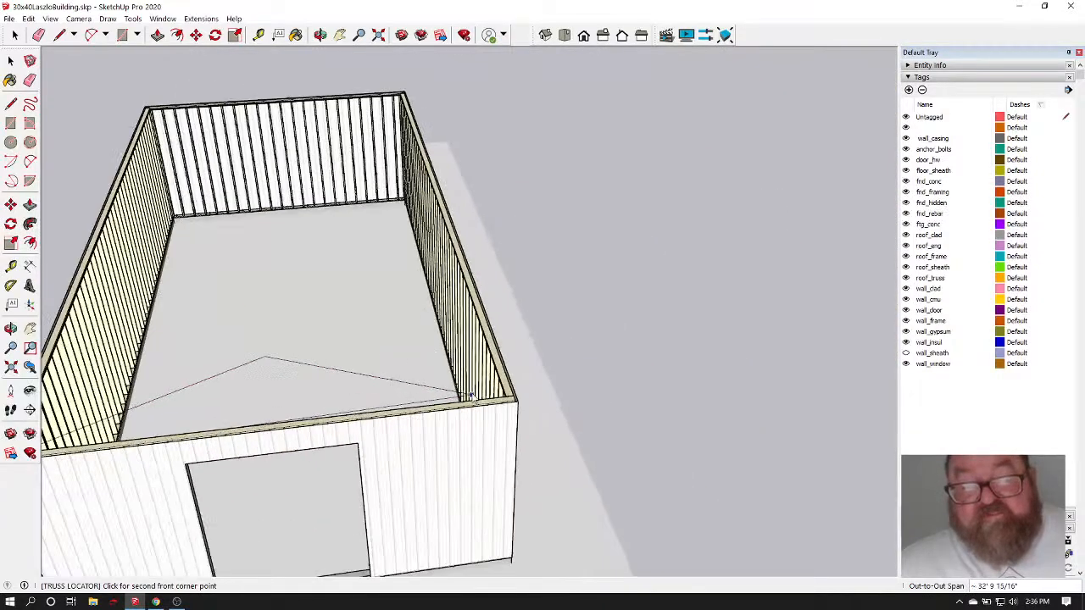
scroll(472, 399, up, 5)
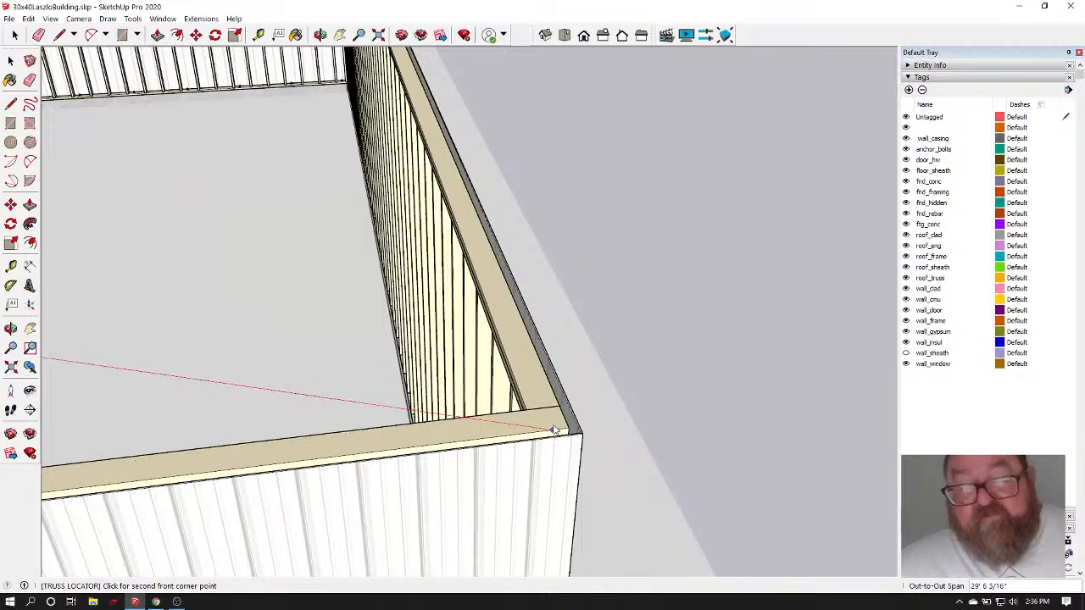
scroll(552, 431, up, 3)
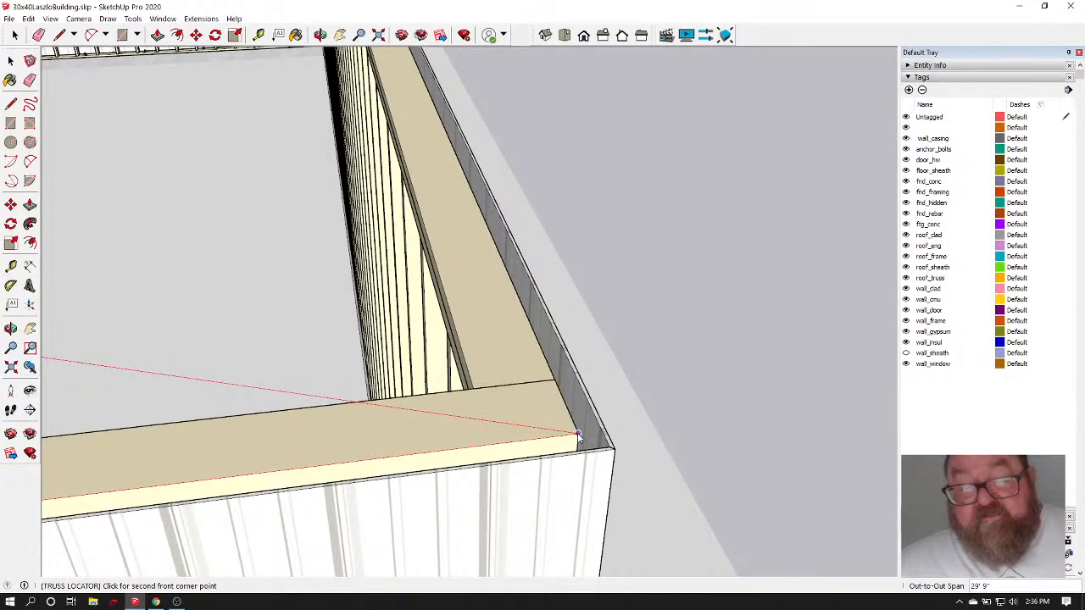
click(577, 436)
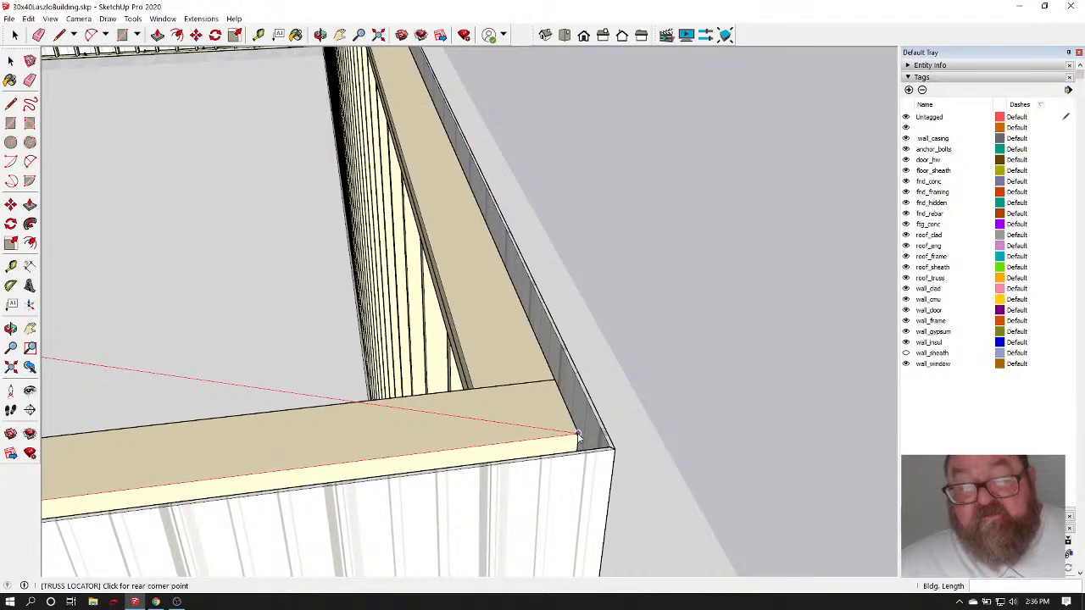
Set the truss run's rear corner at the outer top-plate corner on the far end of the long side wall
click(320, 35)
drag(467, 228, 203, 442)
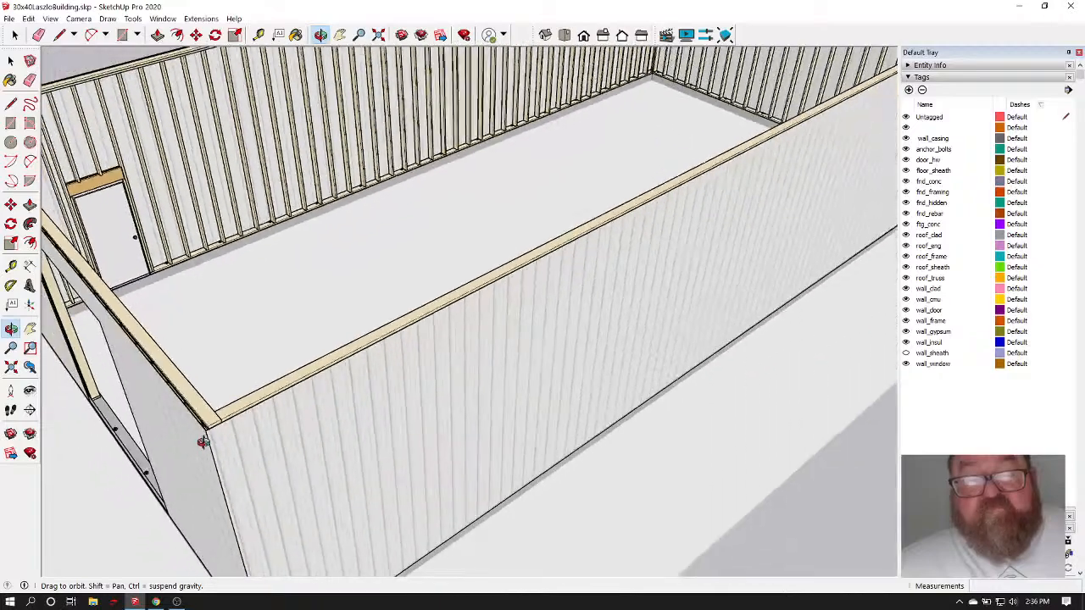
scroll(208, 442, down, 6)
drag(627, 373, 513, 382)
scroll(618, 387, up, 4)
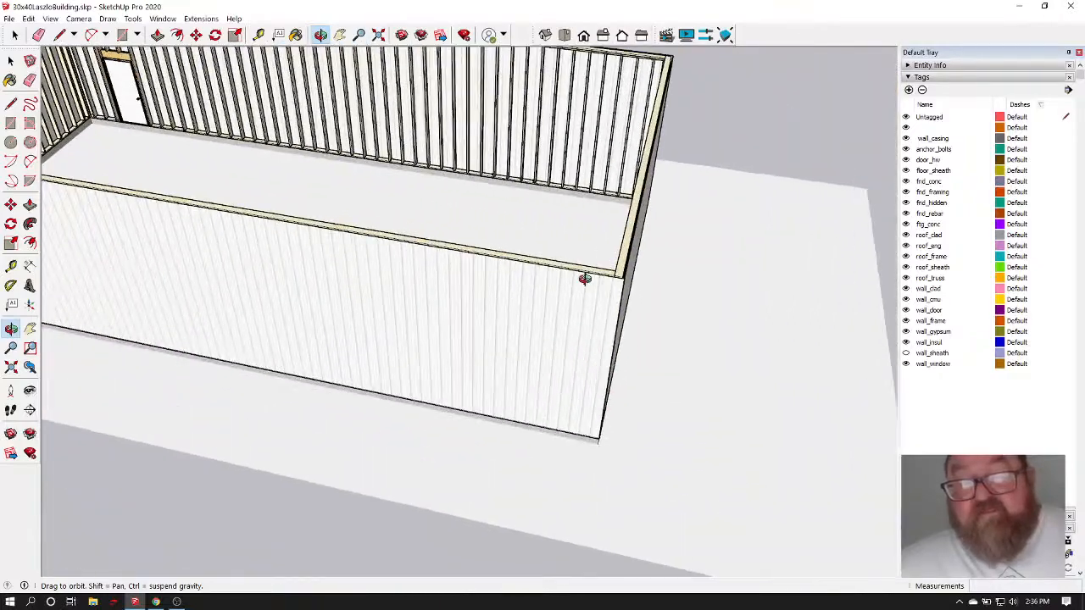
scroll(585, 279, up, 8)
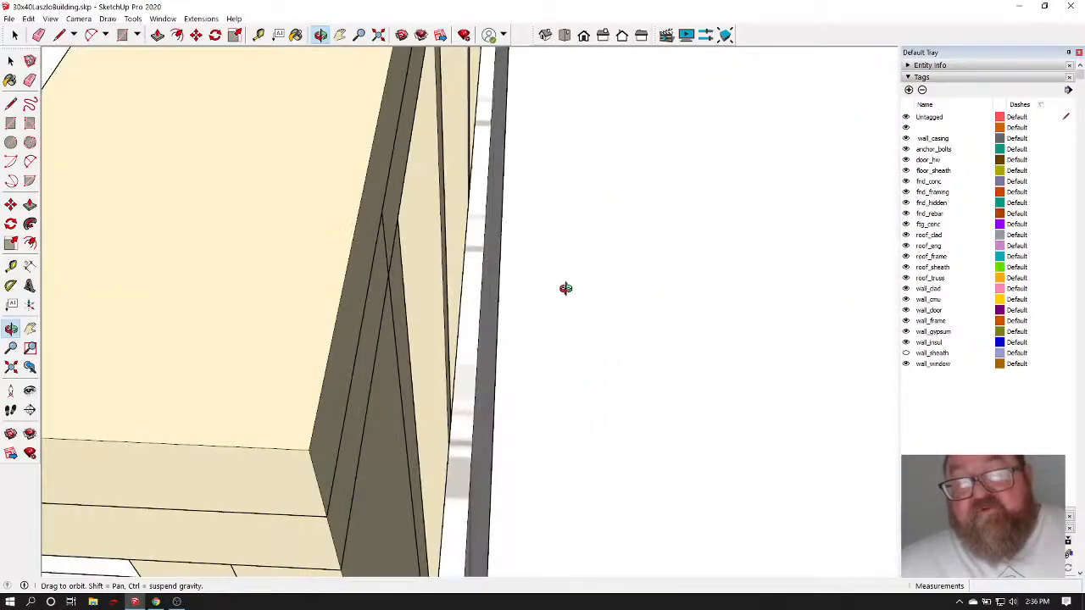
drag(565, 288, 613, 314)
right_click(551, 329)
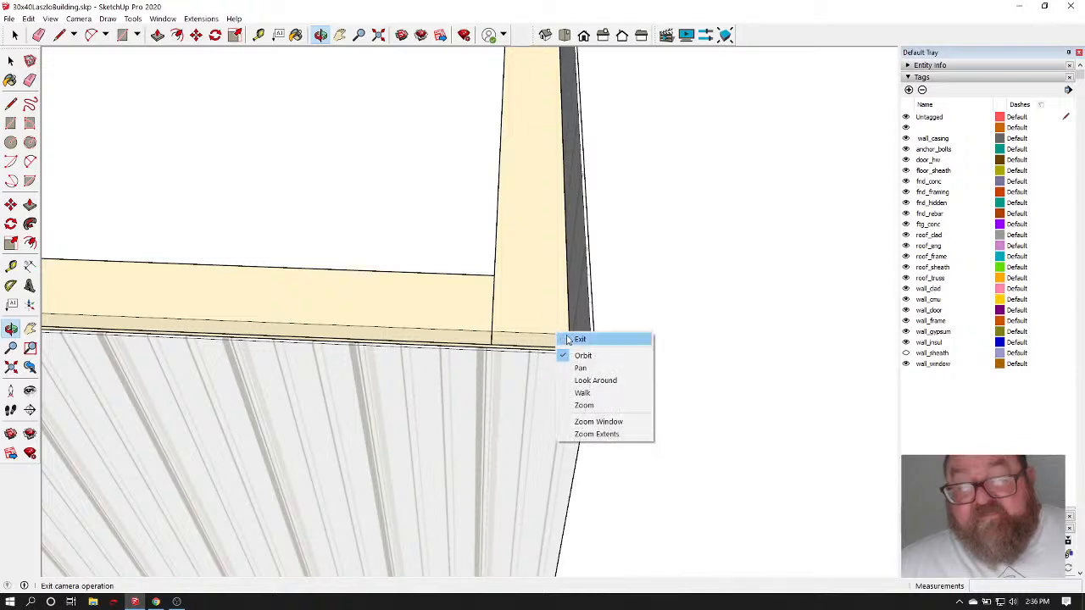
click(576, 339)
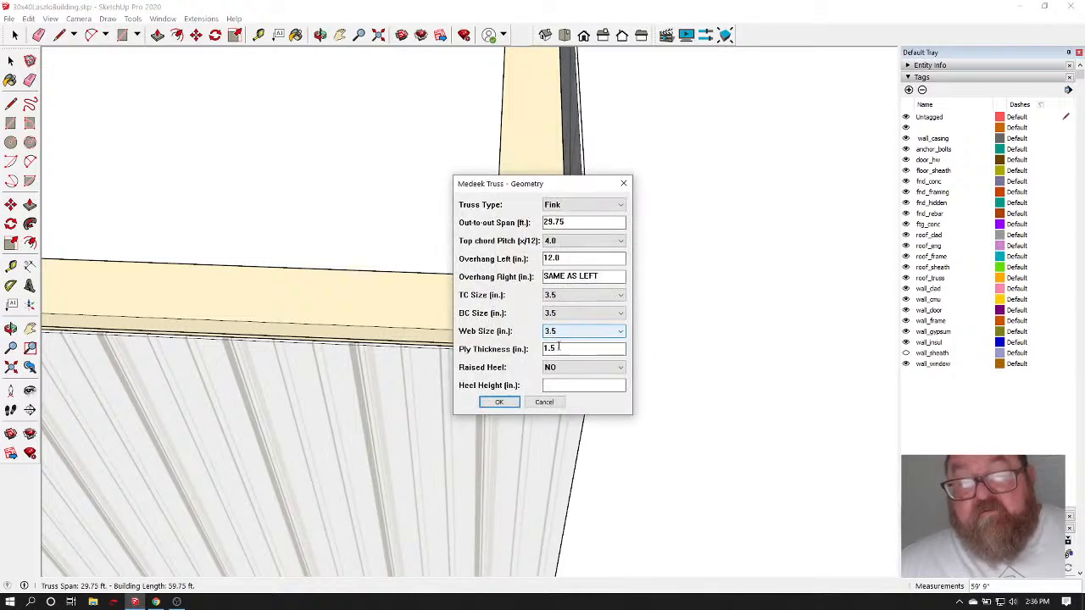
Set the Fink truss geometry to a 30 ft out-to-out span, 3.0 top chord pitch and 24 in left overhang
double_click(557, 224)
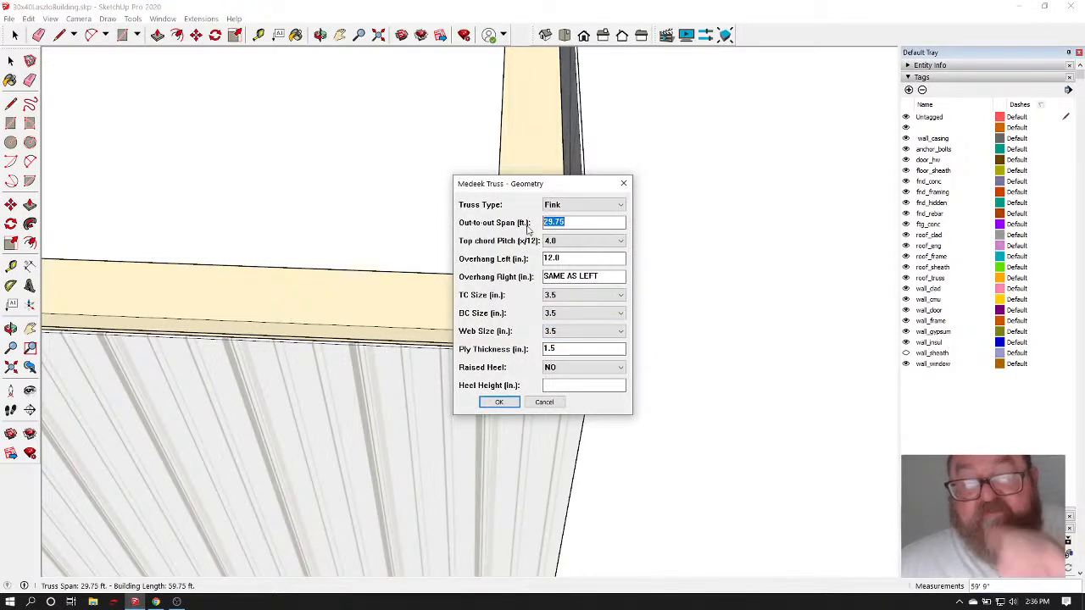
text(30.)
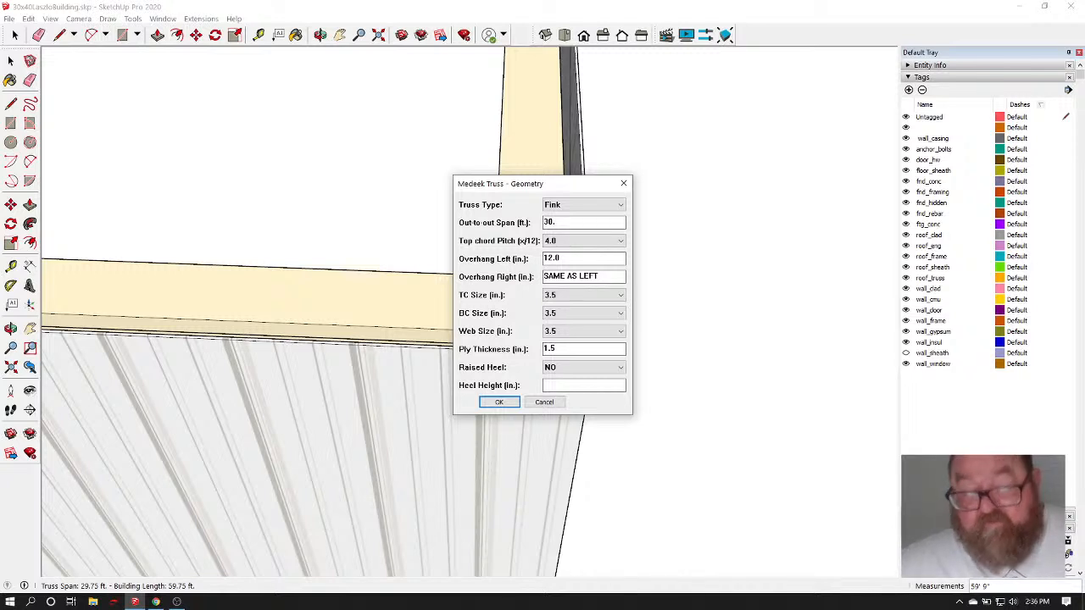
key(BackSpace)
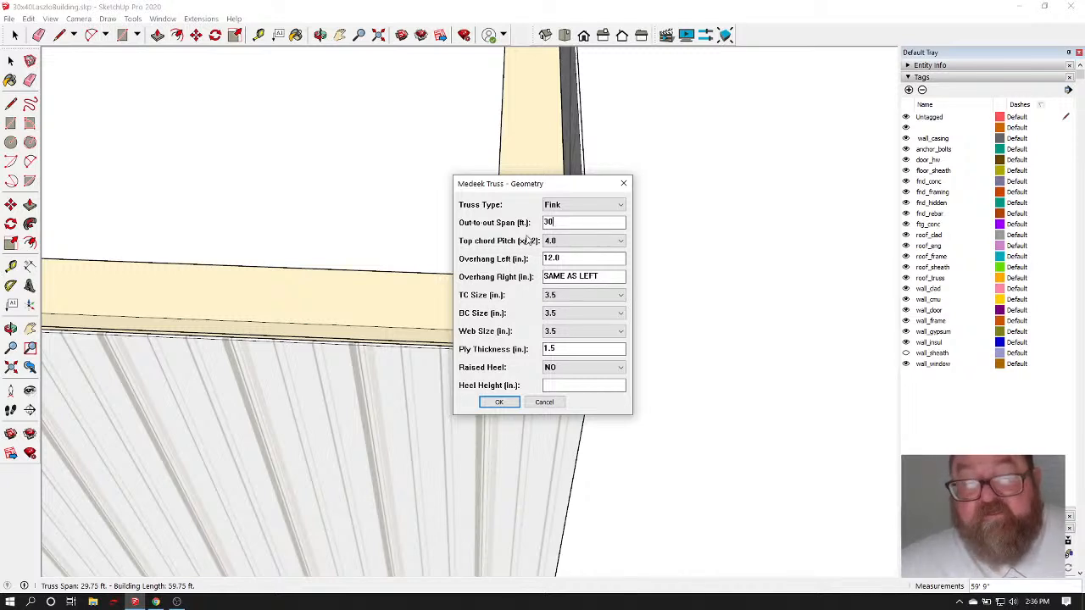
click(566, 244)
click(566, 262)
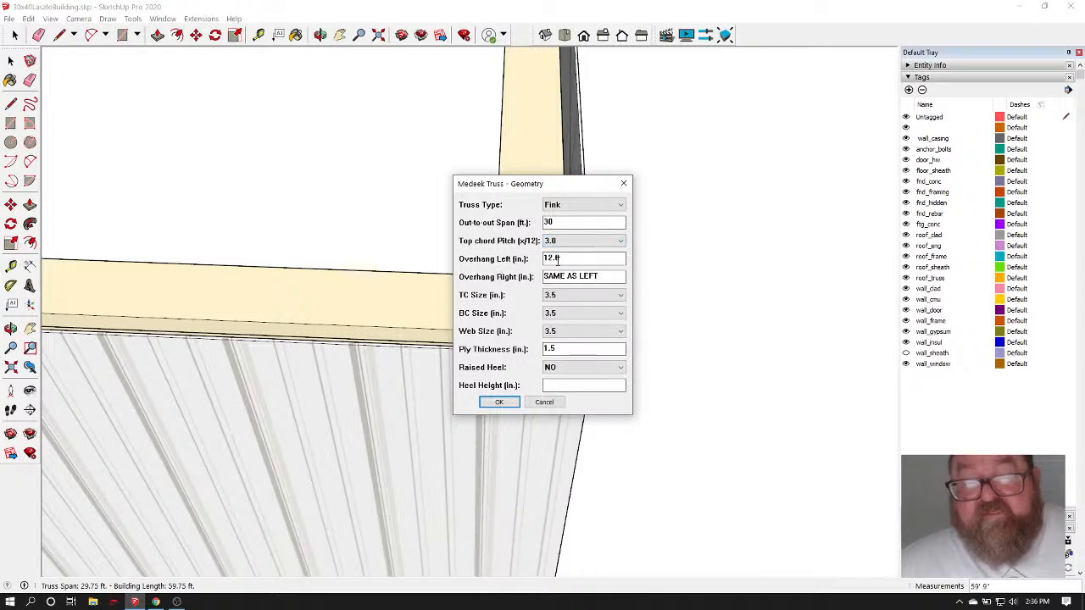
double_click(557, 260)
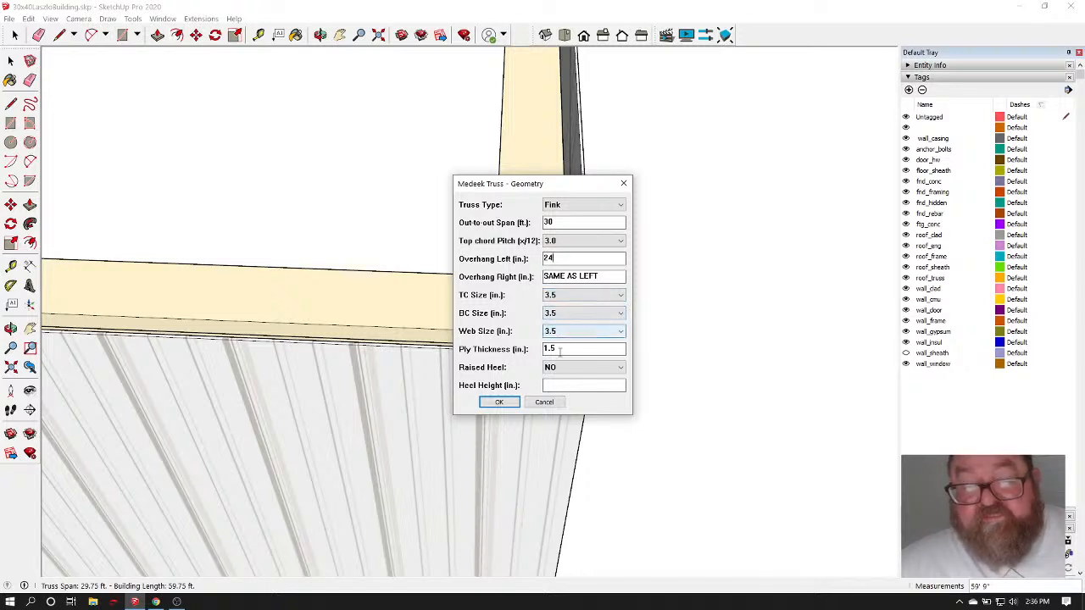
click(498, 402)
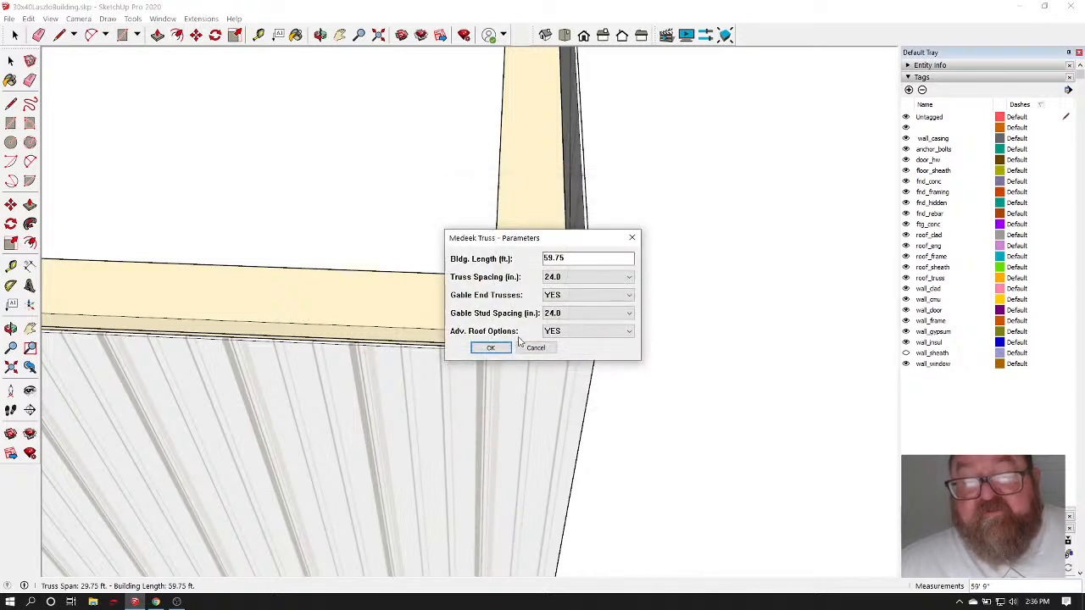
Set the building length to 60 ft and submit the advanced roof options as they are to generate the trusses
drag(571, 258, 524, 258)
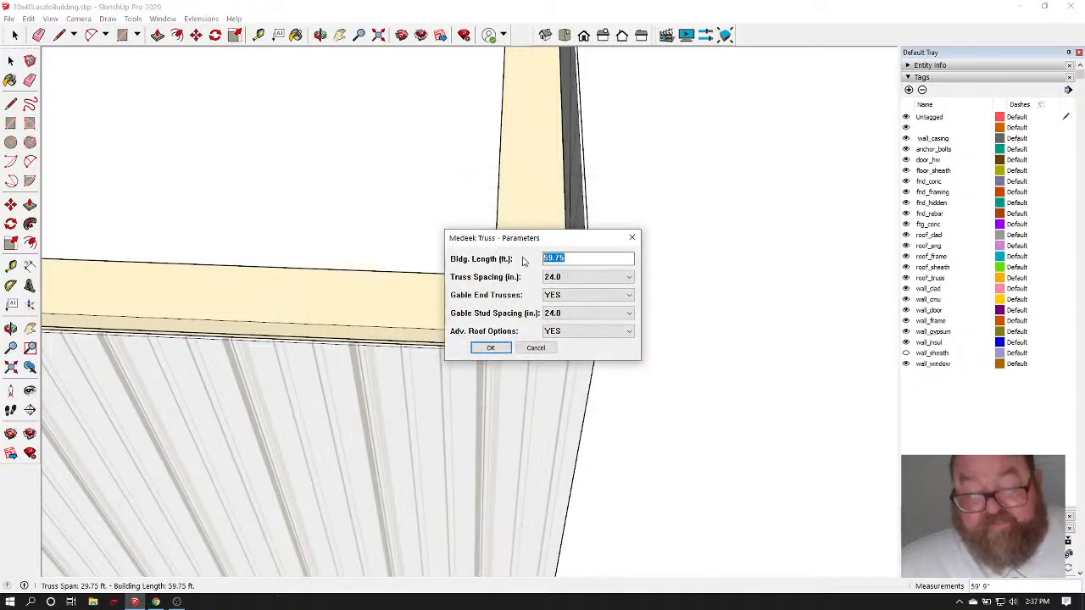
text(60)
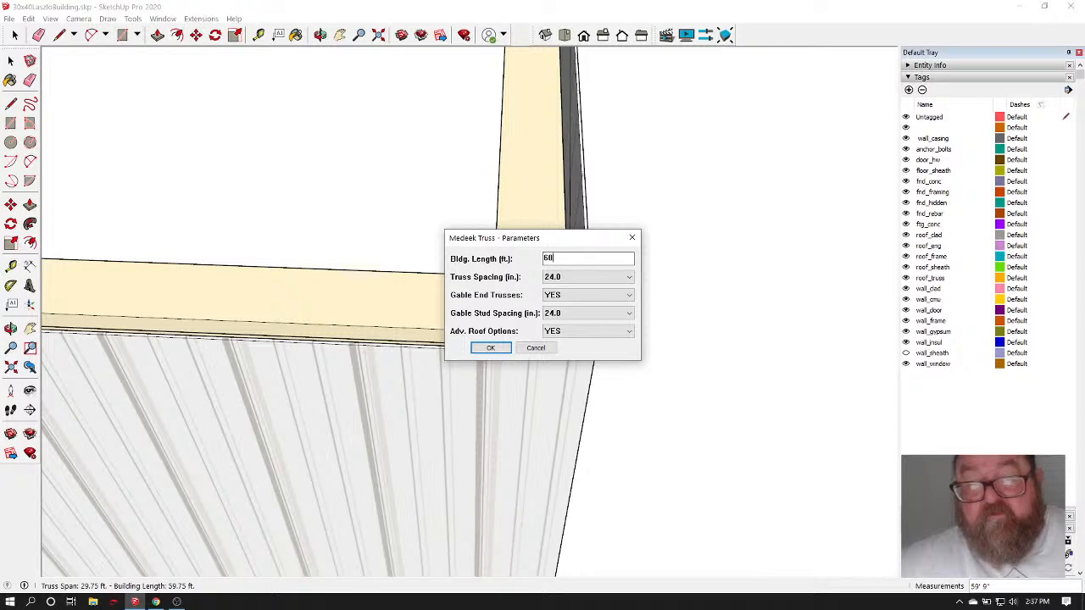
click(492, 349)
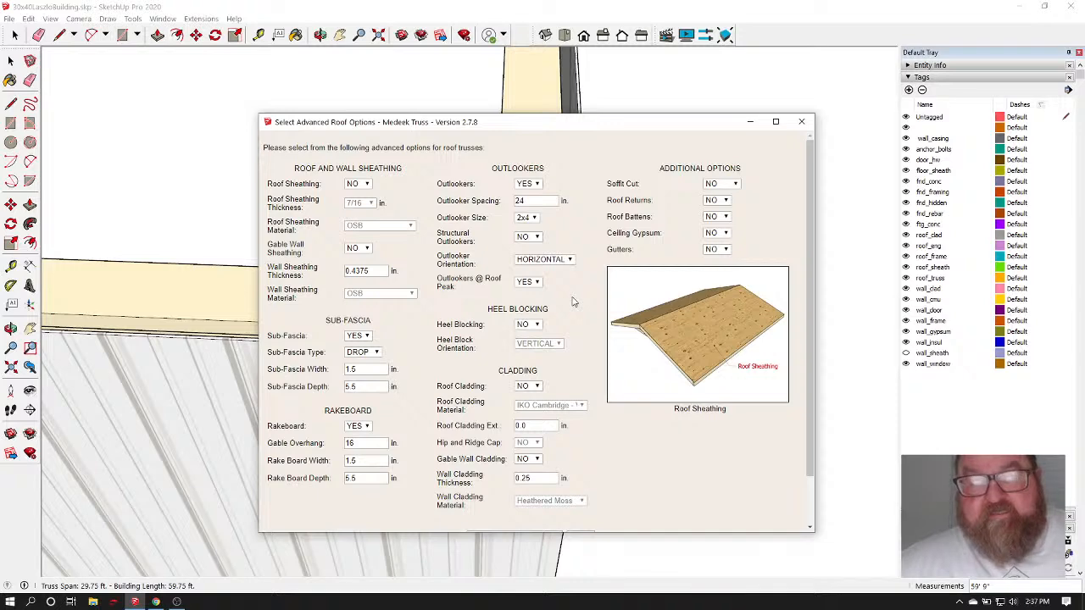
scroll(572, 301, down, 2)
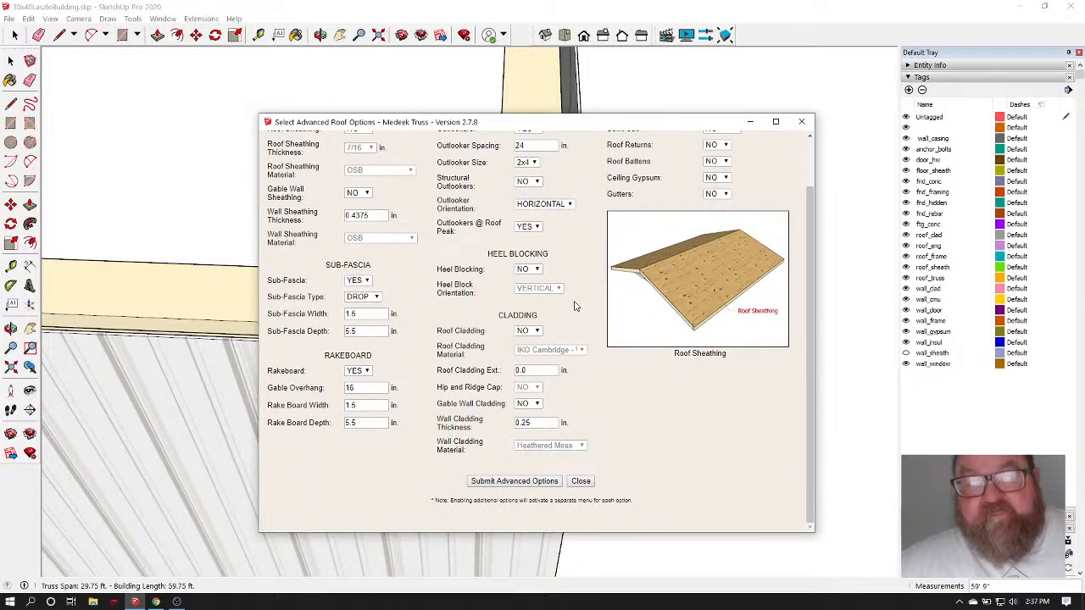
click(496, 481)
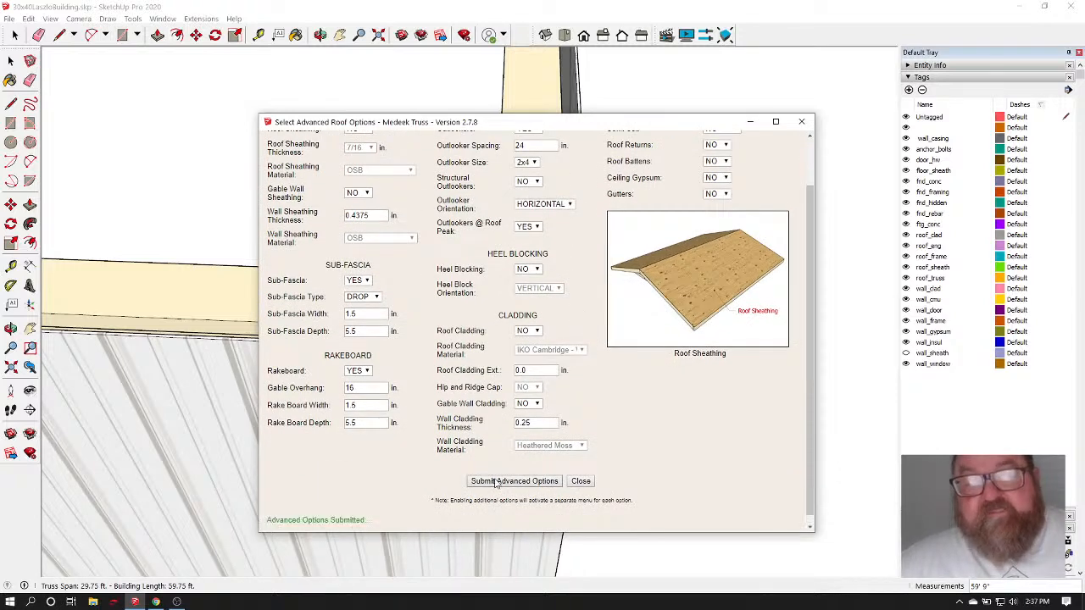
Inspect the roof trusses over the building, the gable end framing and the outlookers at the gable overhang
scroll(677, 327, down, 3)
scroll(689, 333, down, 8)
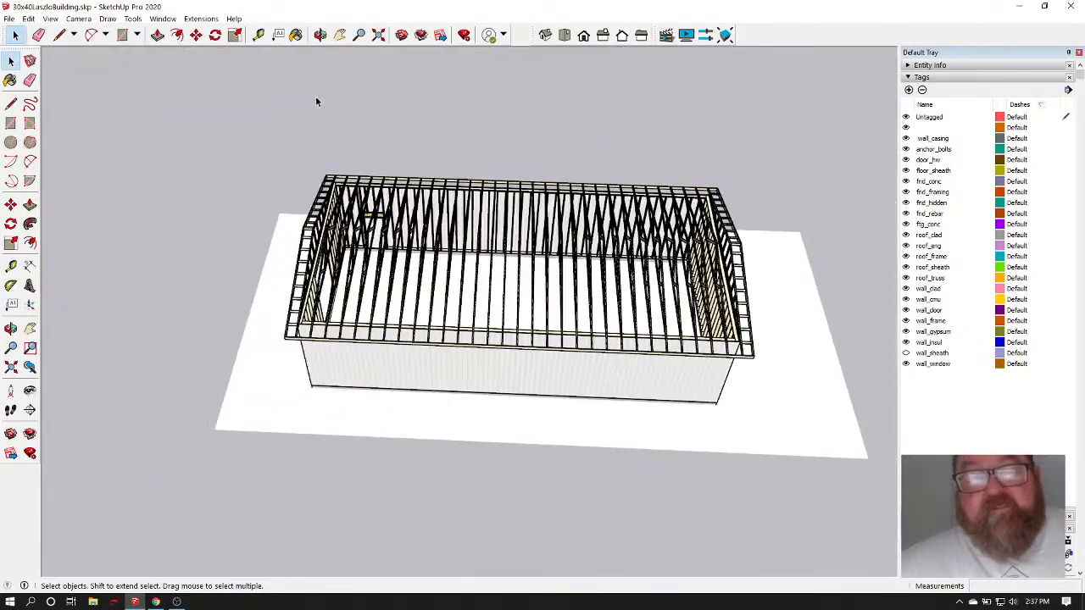
click(319, 34)
drag(381, 280, 463, 335)
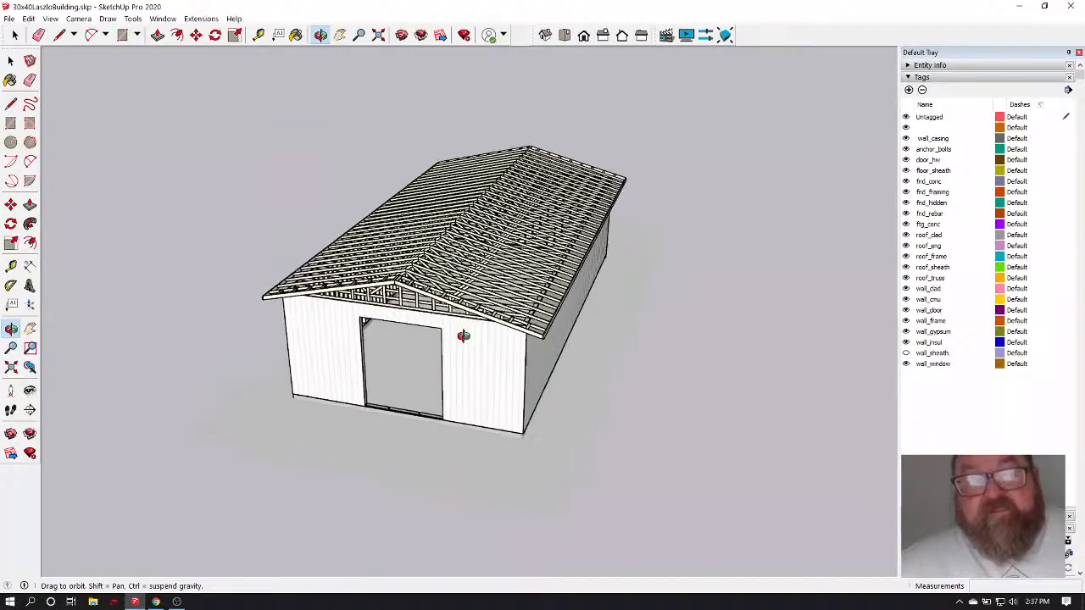
scroll(463, 335, up, 5)
drag(449, 285, 589, 254)
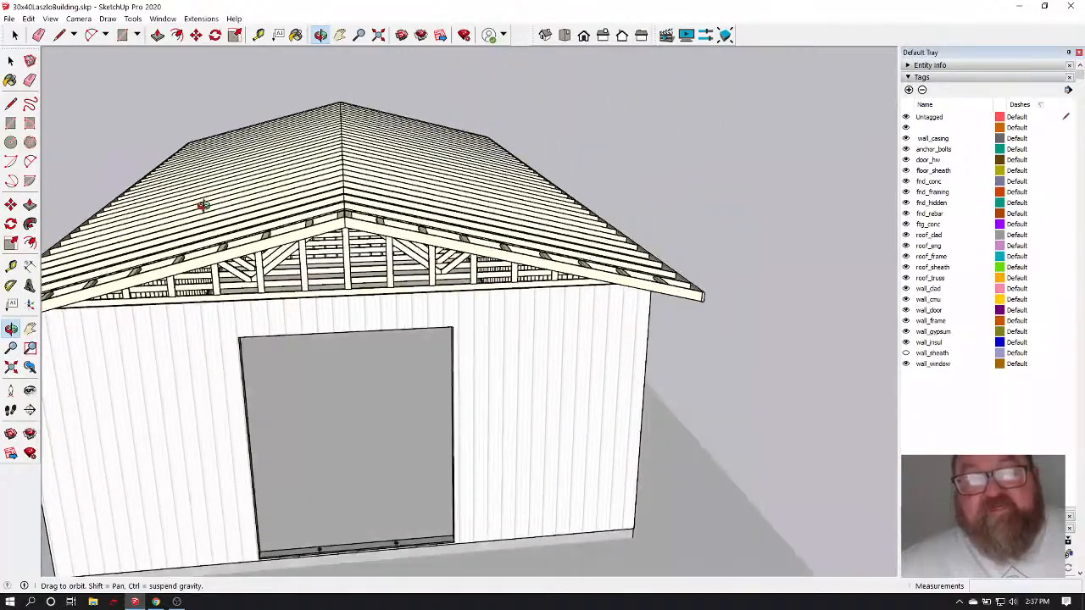
drag(203, 205, 543, 301)
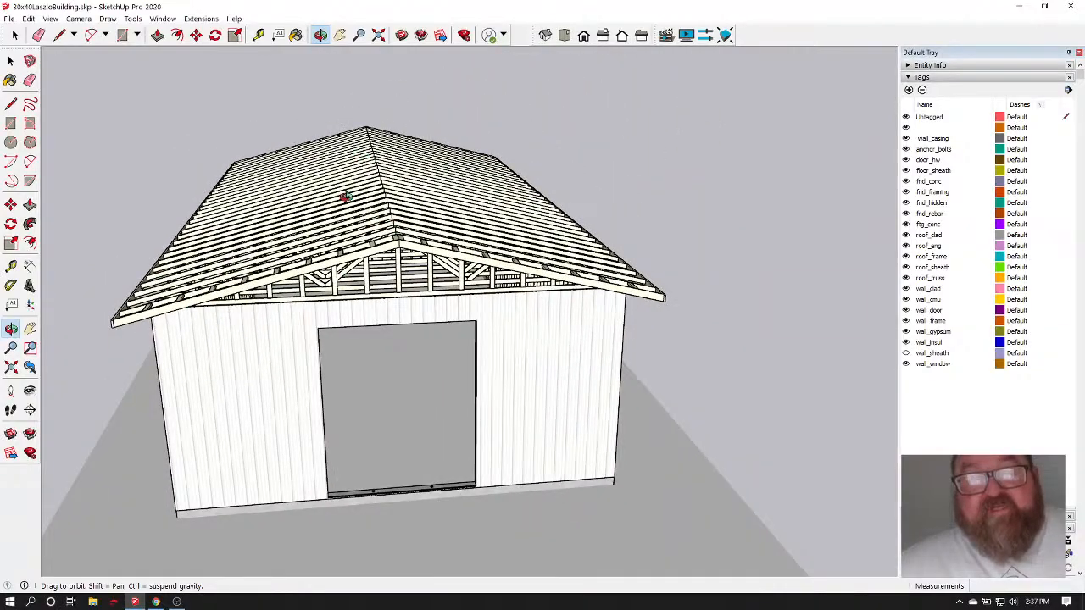
drag(463, 231, 574, 380)
scroll(496, 406, up, 6)
scroll(581, 356, up, 6)
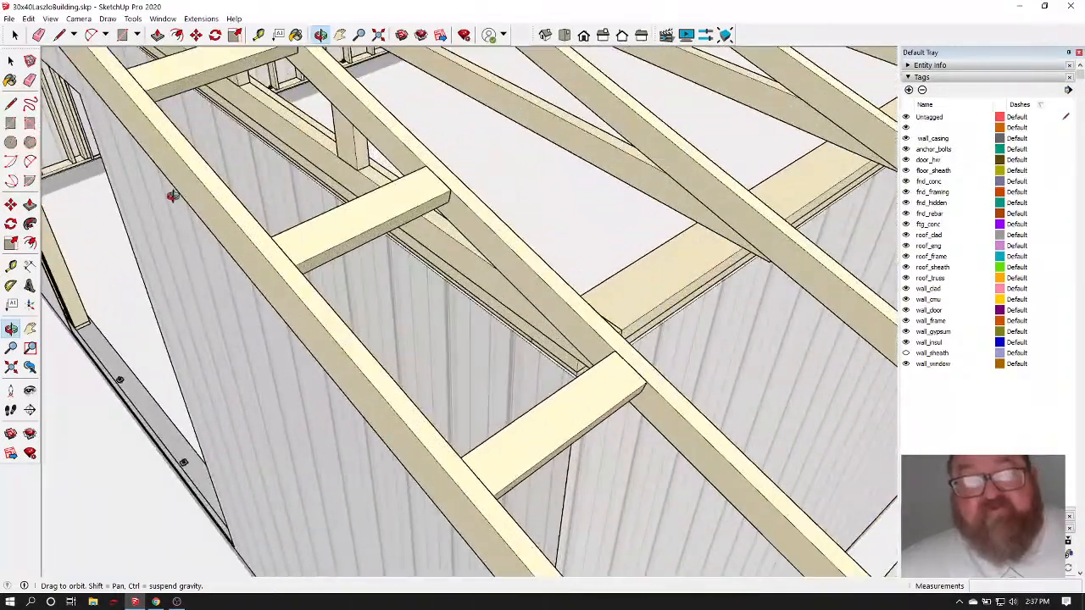
Inspect the wall corner beneath the gable outlookers and undo the generated roof trusses
click(10, 60)
scroll(534, 332, up, 3)
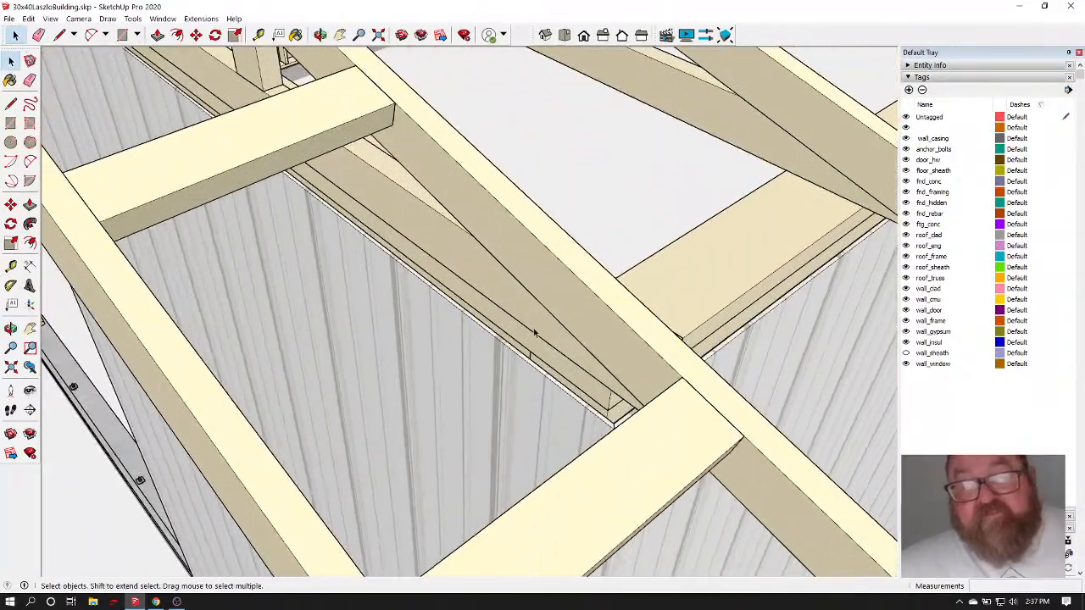
click(320, 35)
drag(475, 322, 564, 388)
scroll(263, 382, down, 10)
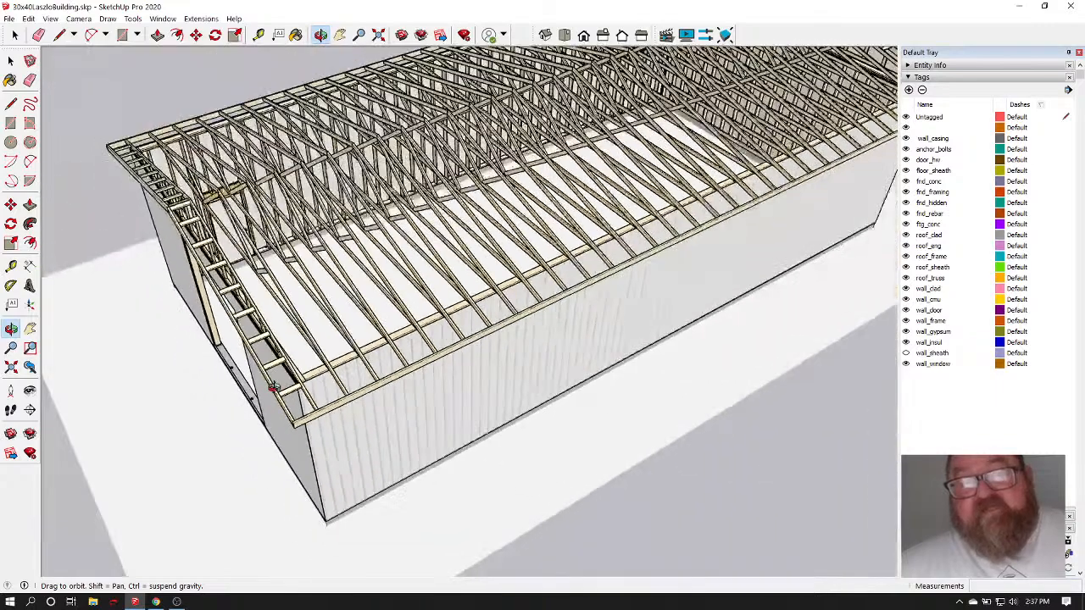
scroll(274, 387, down, 5)
drag(620, 222, 760, 190)
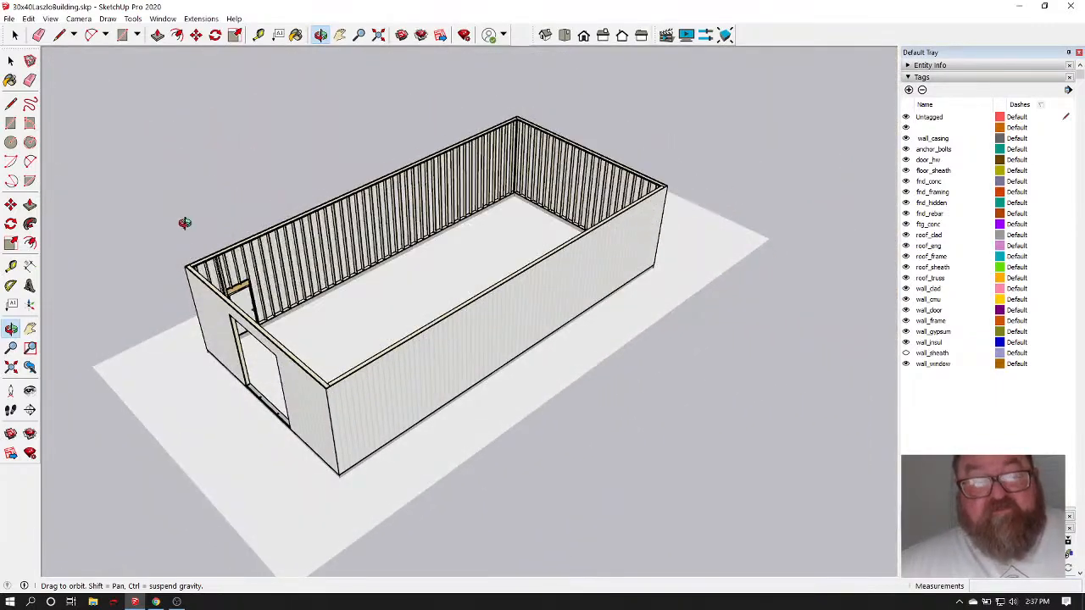
Start a Common roof truss with its front left corner at the outer top-plate corner of the large-door end wall
drag(181, 223, 505, 248)
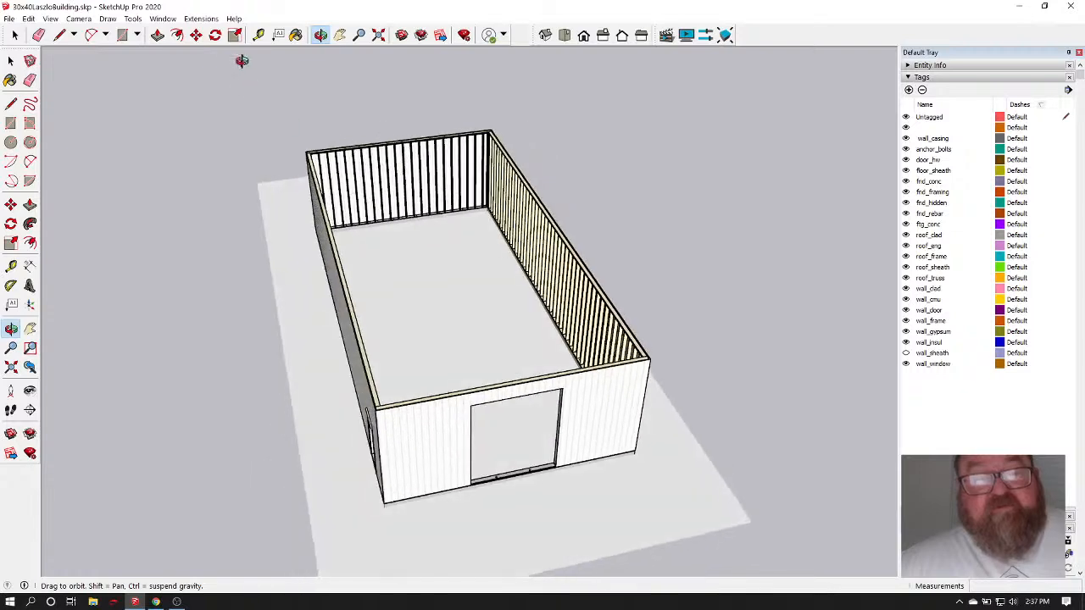
click(203, 18)
mouse_move(230, 54)
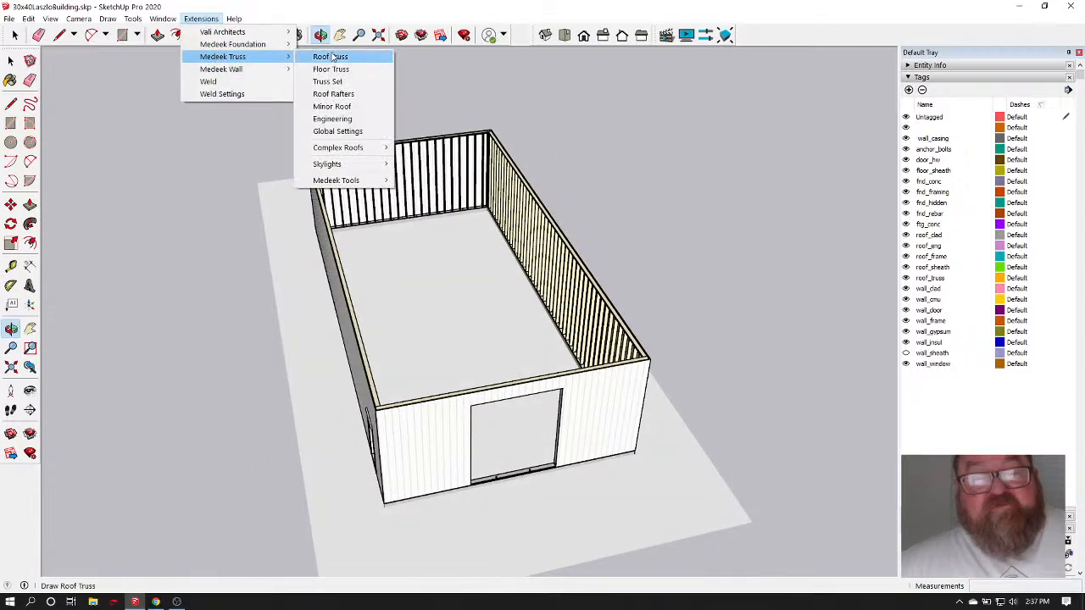
click(333, 57)
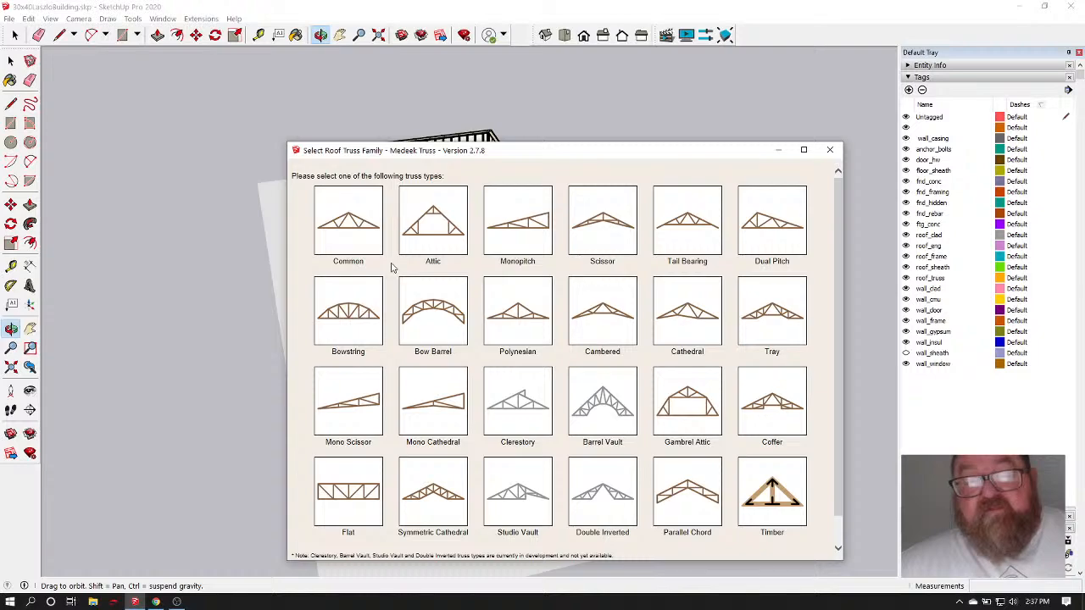
click(370, 230)
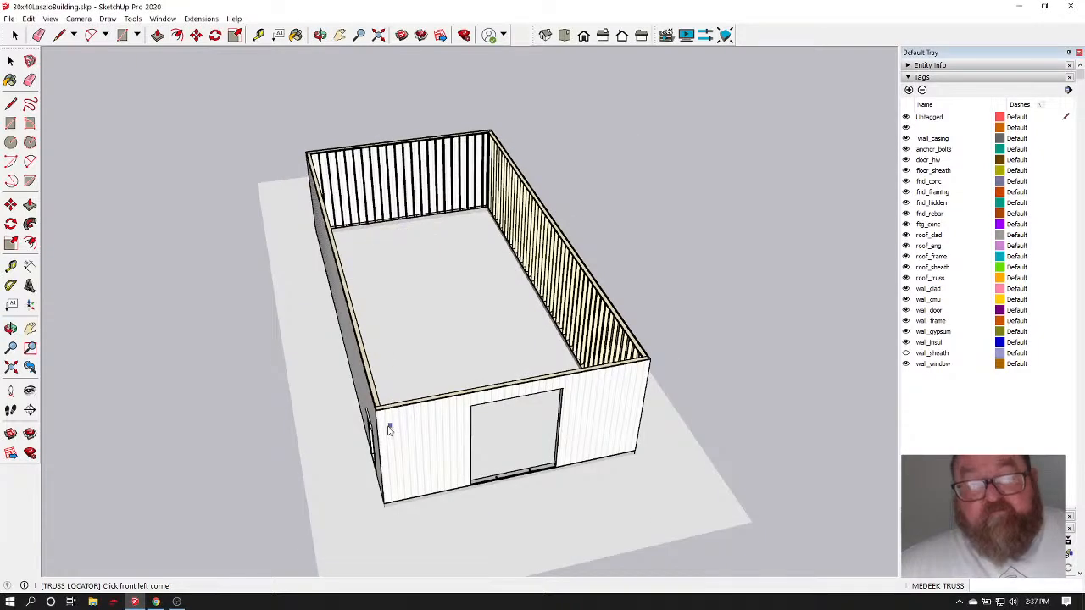
scroll(377, 420, up, 4)
scroll(371, 418, up, 5)
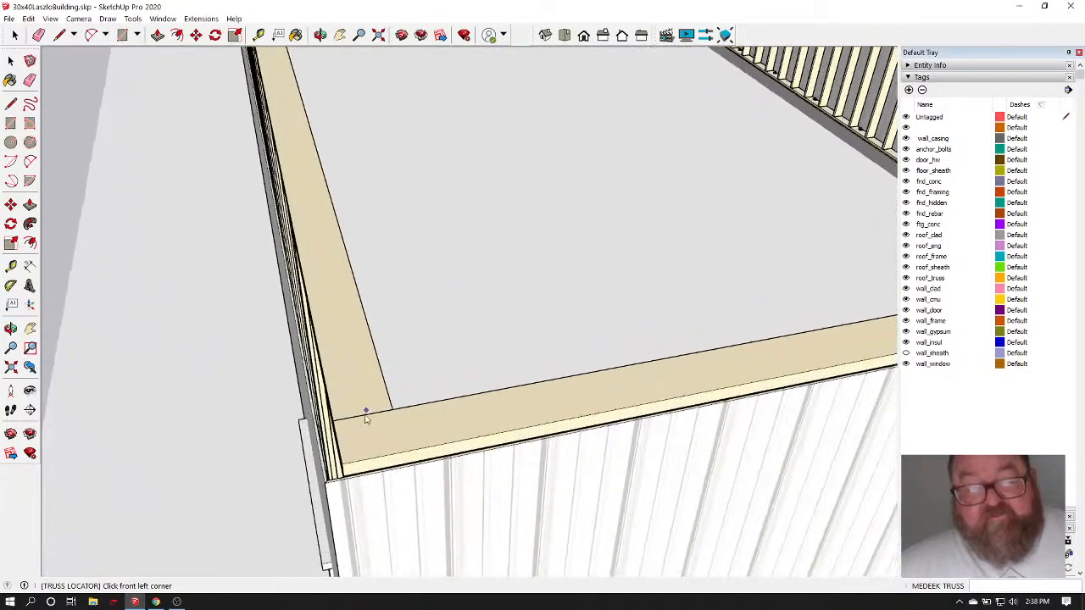
click(344, 465)
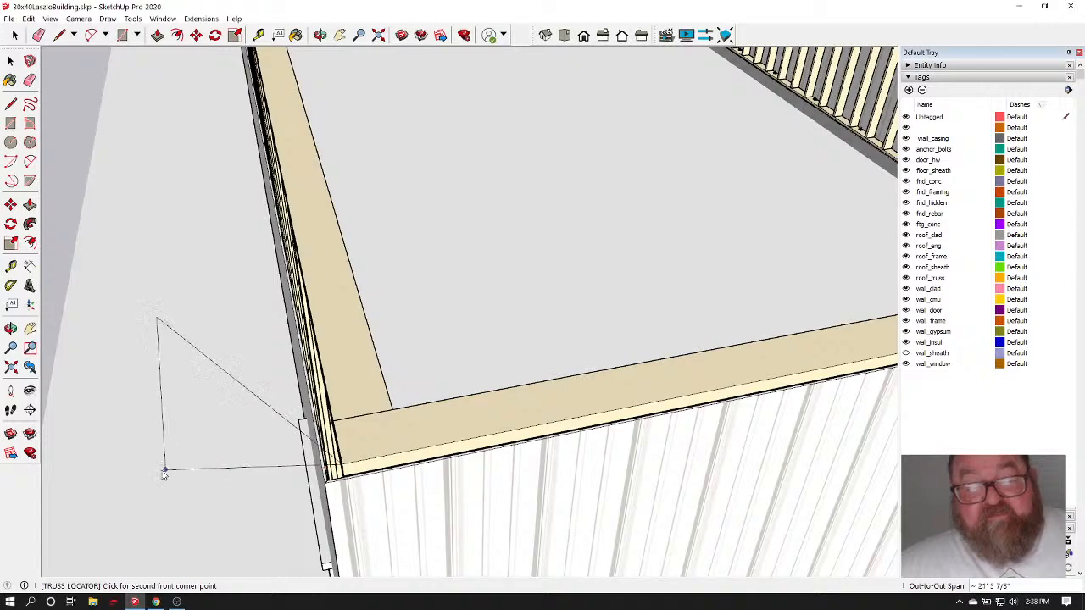
Set the second front corner of the truss run at the outer top-plate corner across the large-door end wall
scroll(127, 468, down, 6)
scroll(415, 400, up, 8)
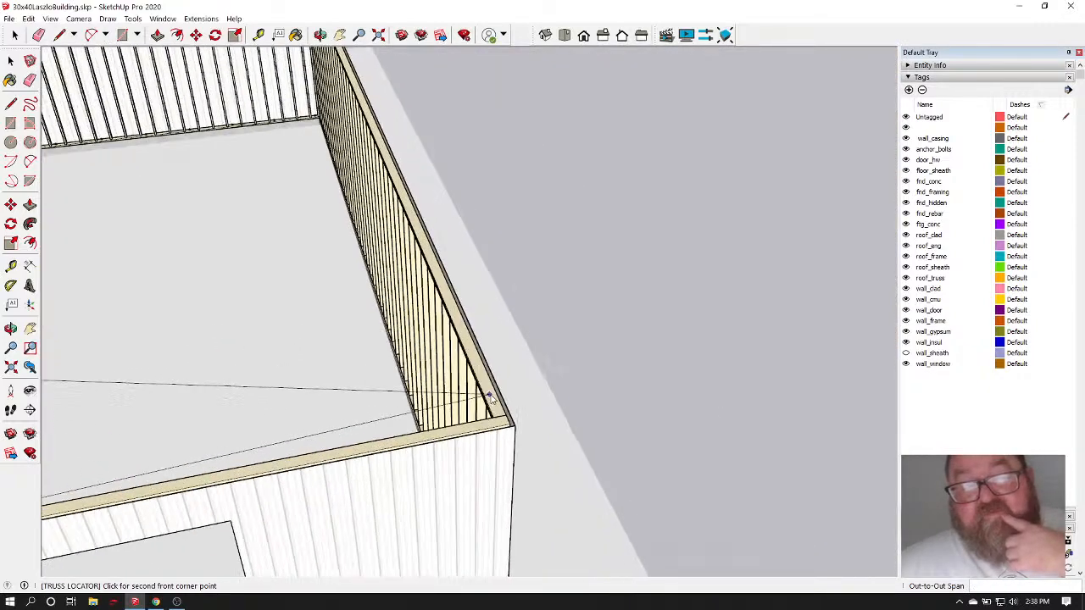
scroll(490, 422, down, 3)
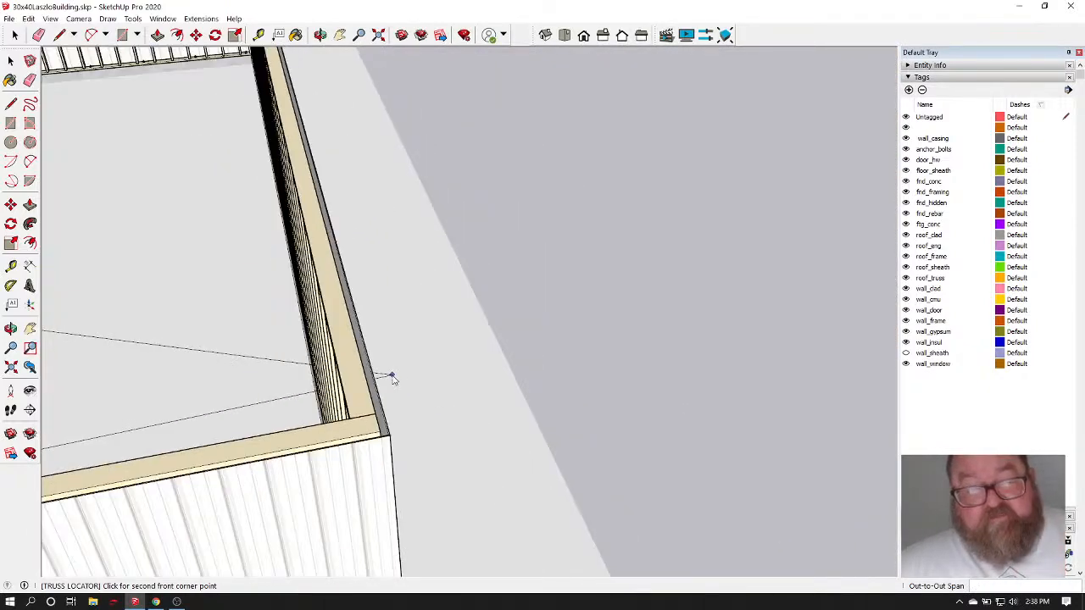
click(380, 433)
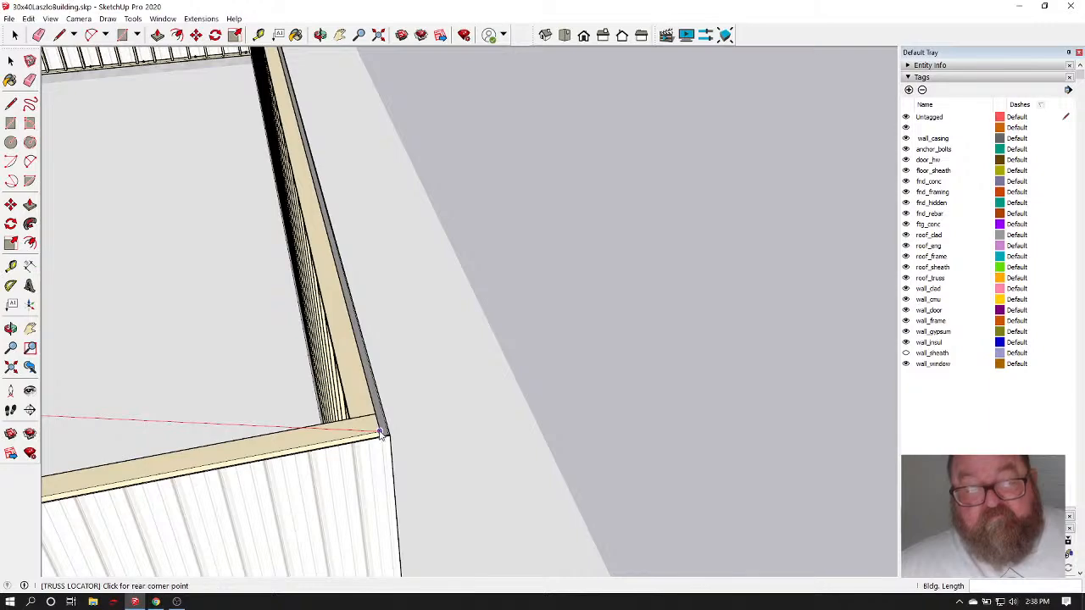
Place the truss run's rear corner at the outer top-plate corner at the far end of the adjoining long wall
click(321, 35)
mouse_move(407, 280)
mouse_down()
mouse_move(147, 344)
mouse_move(34, 455)
mouse_up()
scroll(341, 474, down, 5)
drag(472, 397, 383, 400)
scroll(642, 175, up, 10)
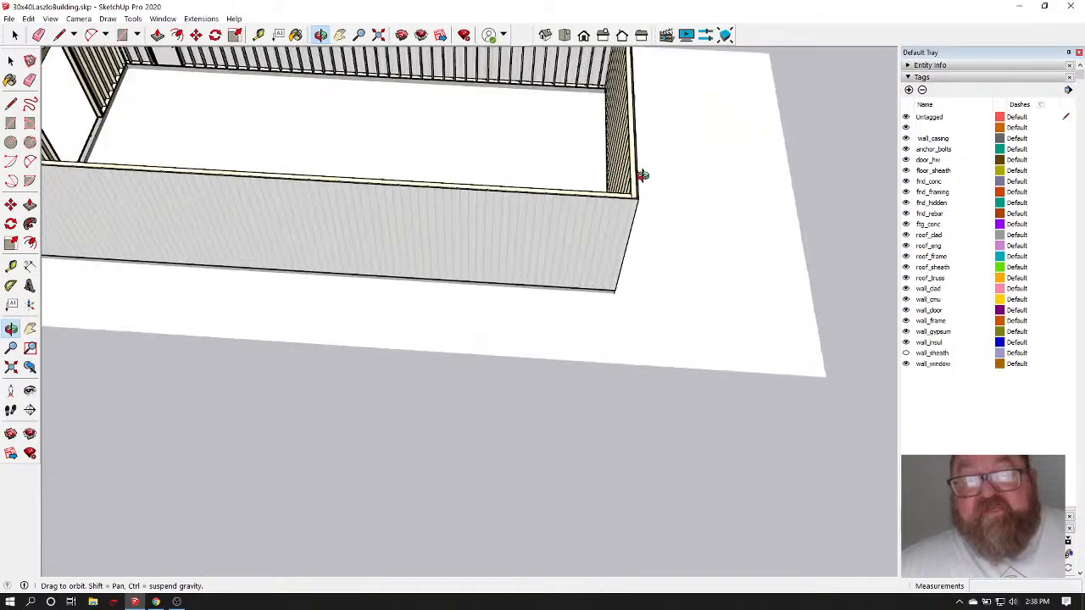
right_click(538, 237)
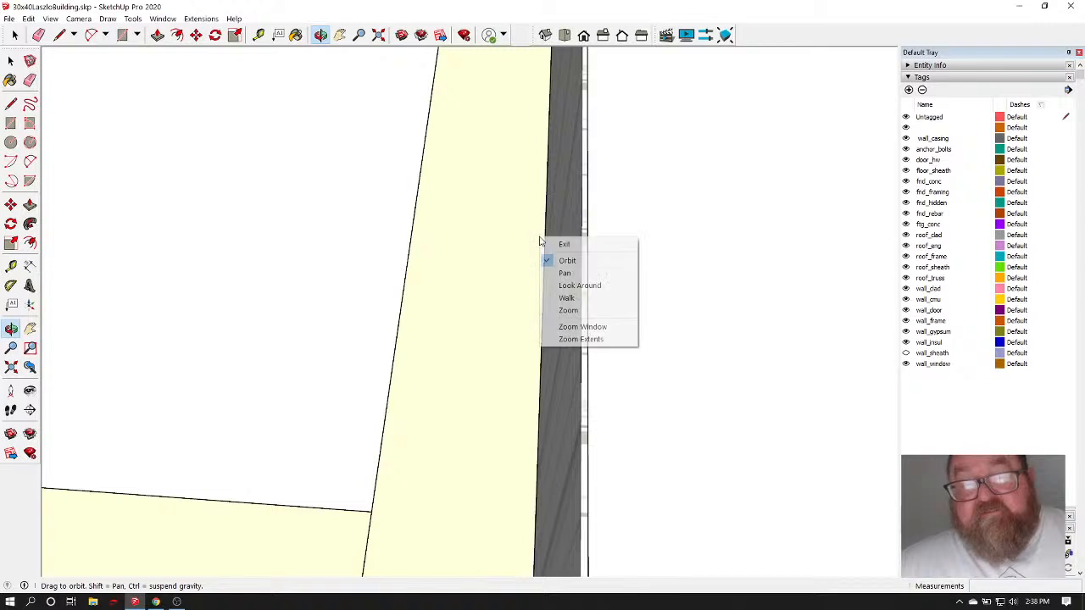
click(549, 244)
scroll(537, 244, down, 3)
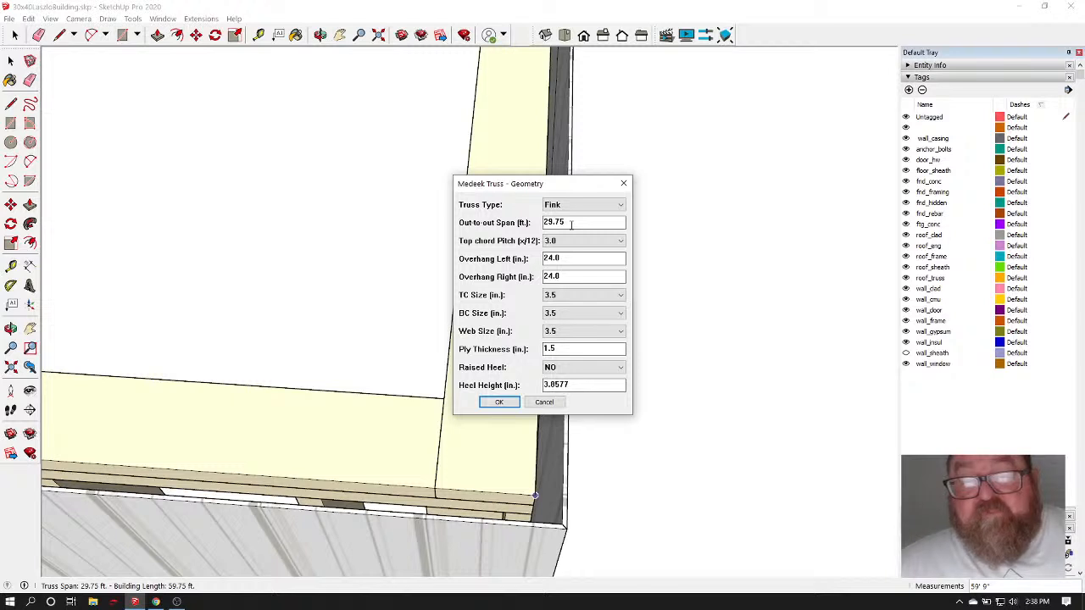
Set the Fink truss out-to-out span to 30 ft and accept the remaining geometry values as they are
drag(559, 222, 526, 223)
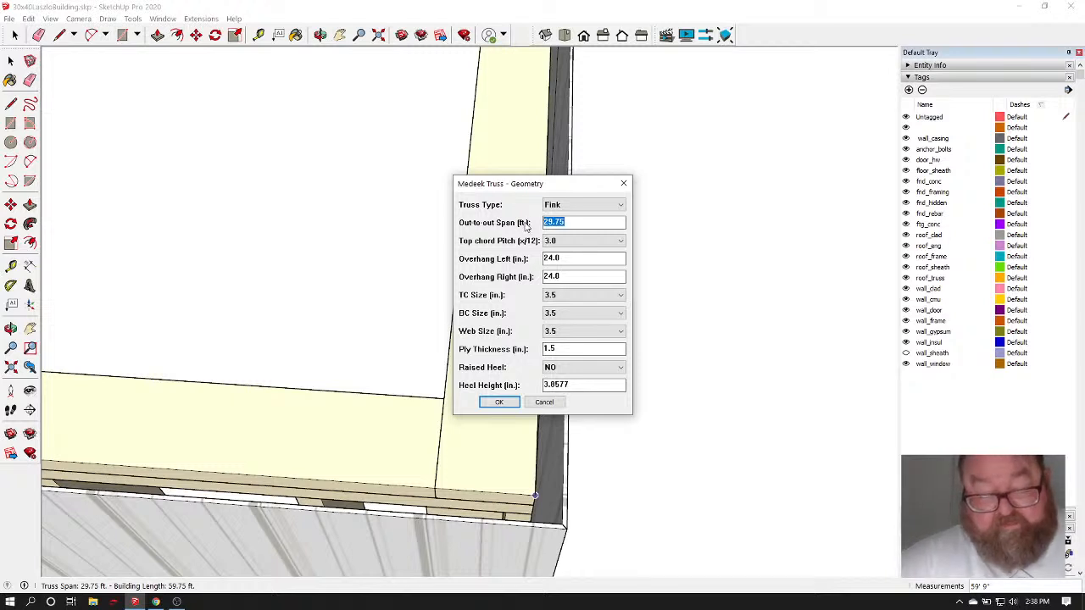
text(30)
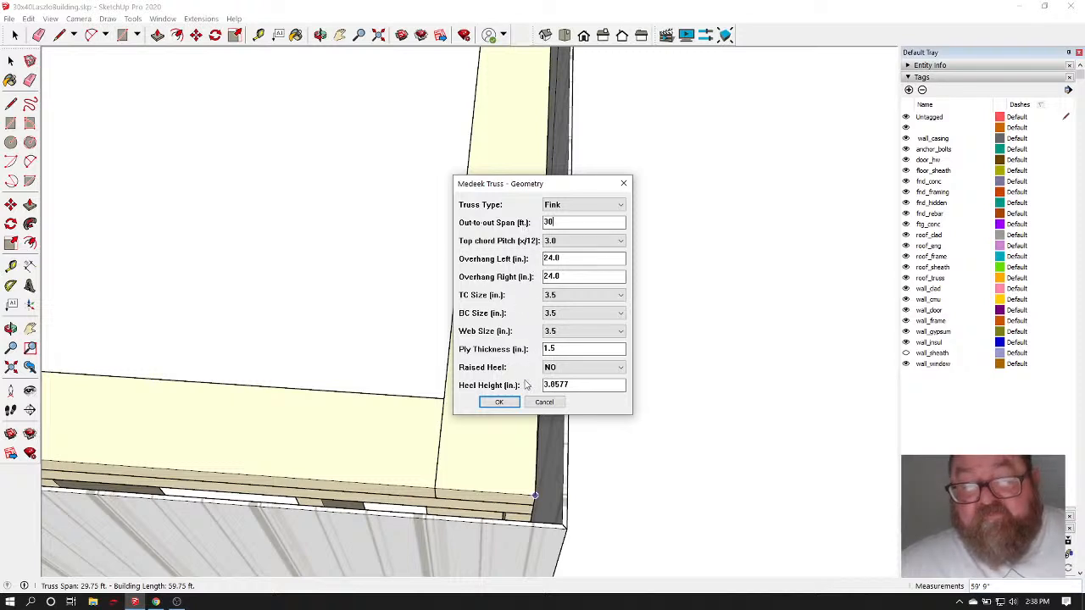
click(499, 402)
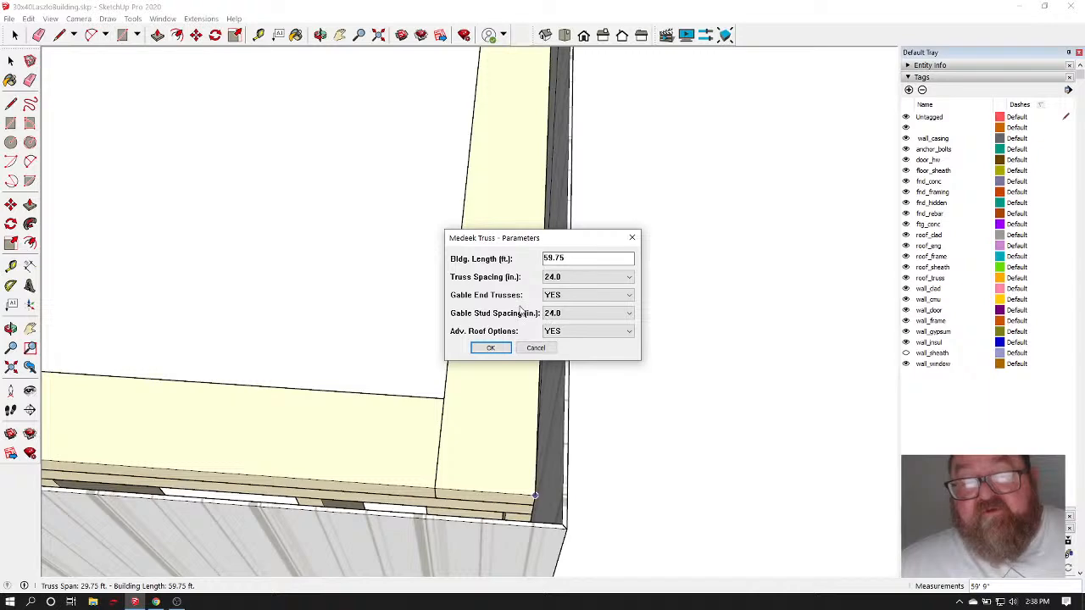
Accept the building length and spacing parameters as they are and submit the unchanged advanced roof options to generate the trusses
click(491, 347)
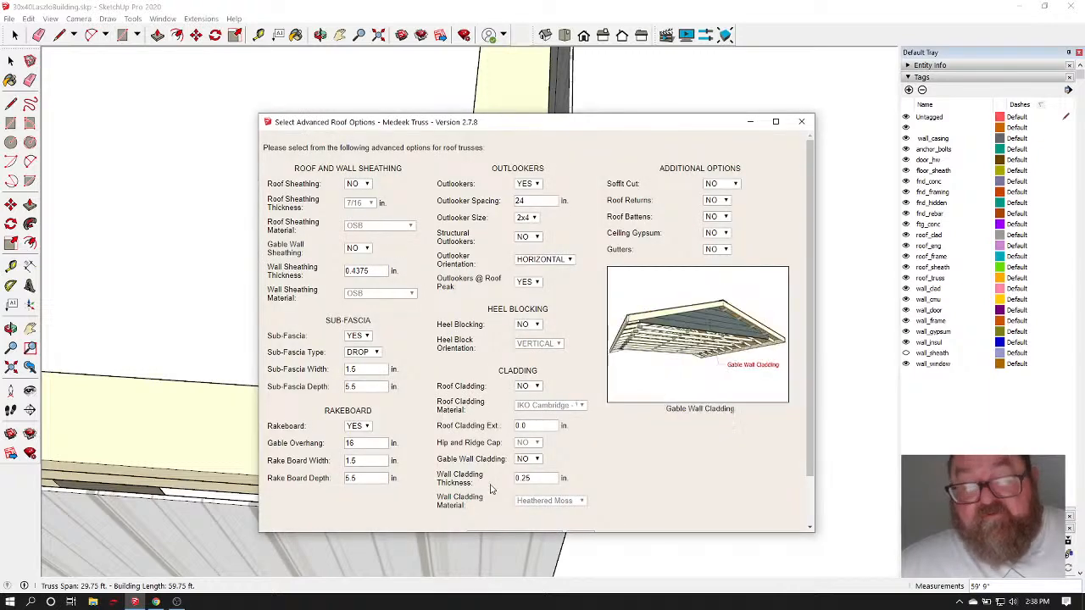
scroll(526, 215, down, 1)
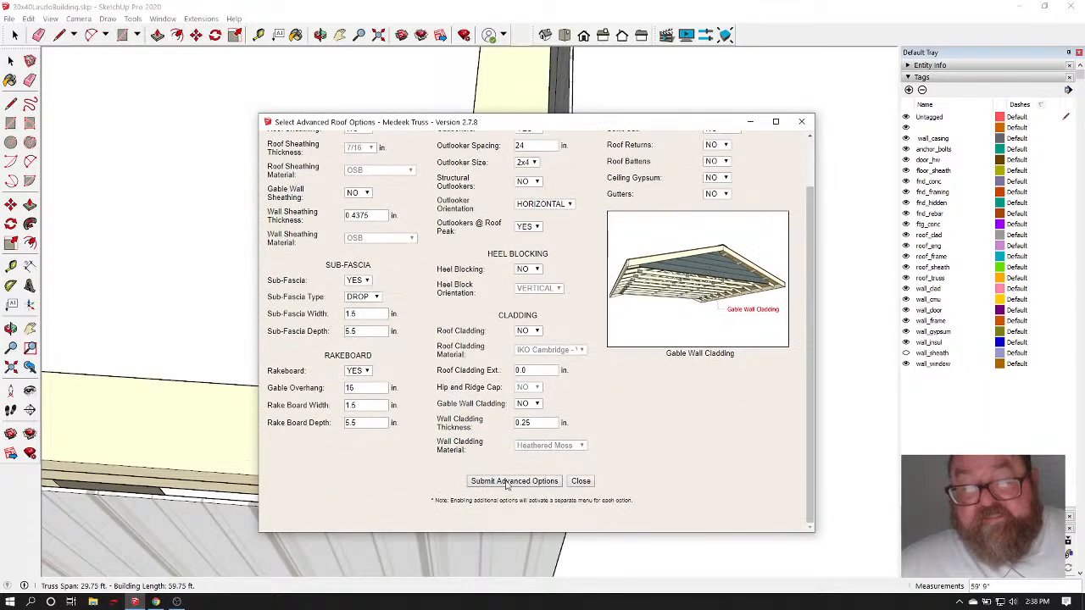
click(503, 481)
Examine the regenerated roof trusses over the whole building, including the overhangs and the gable end above the large door
scroll(545, 450, down, 10)
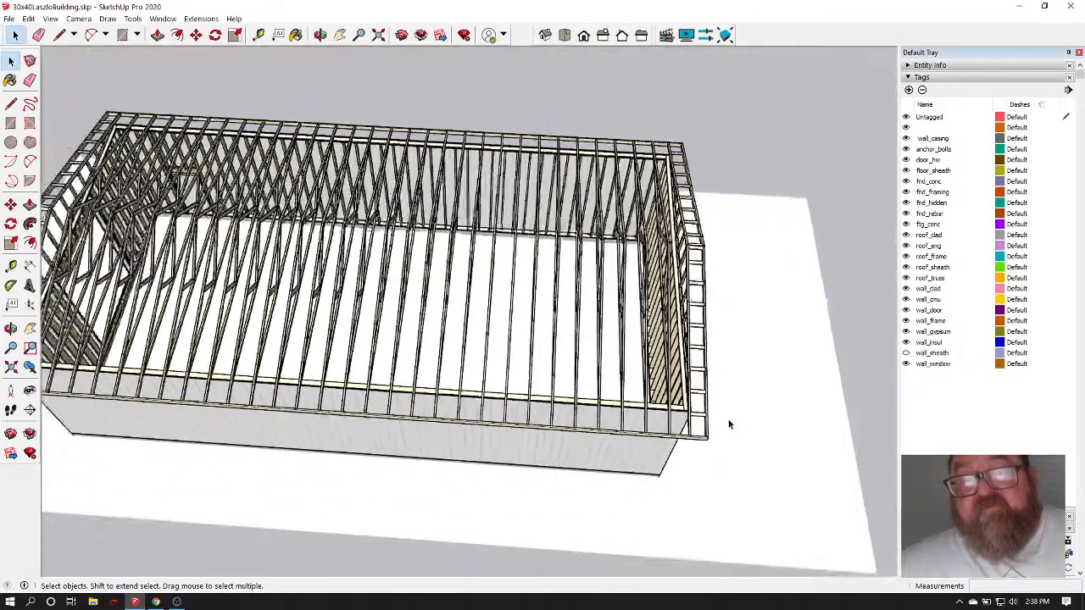
click(319, 34)
drag(526, 280, 874, 348)
scroll(545, 359, up, 10)
scroll(634, 381, down, 10)
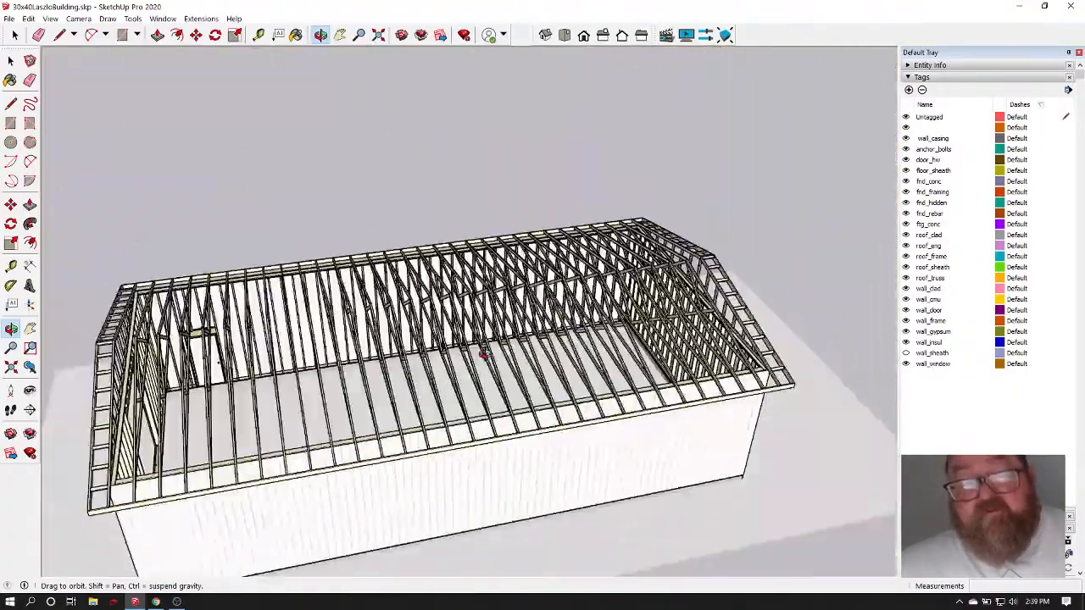
drag(483, 354, 488, 306)
drag(472, 342, 512, 390)
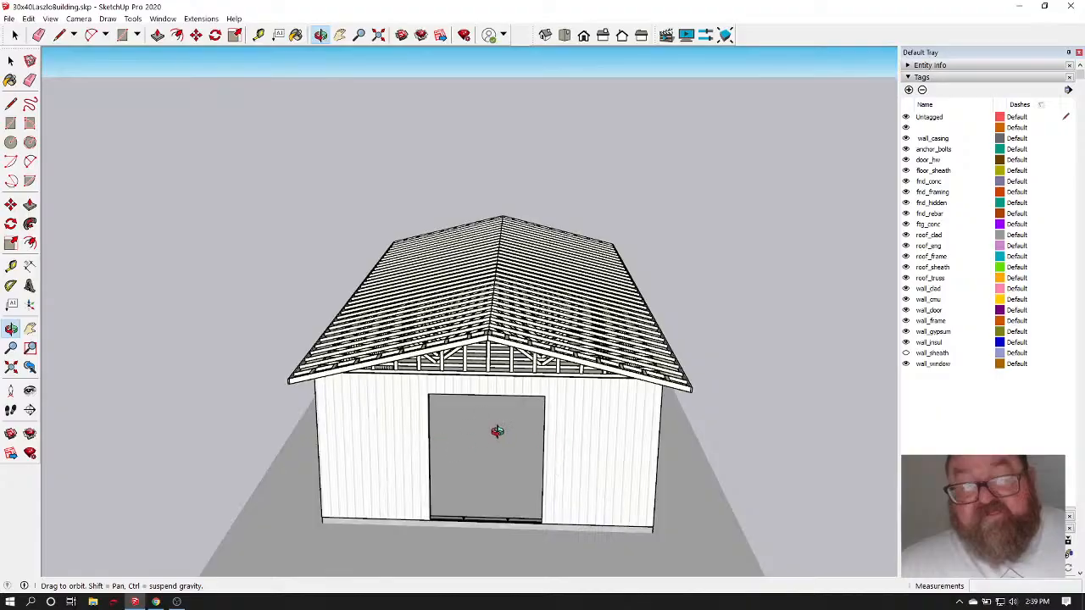
drag(567, 427, 555, 528)
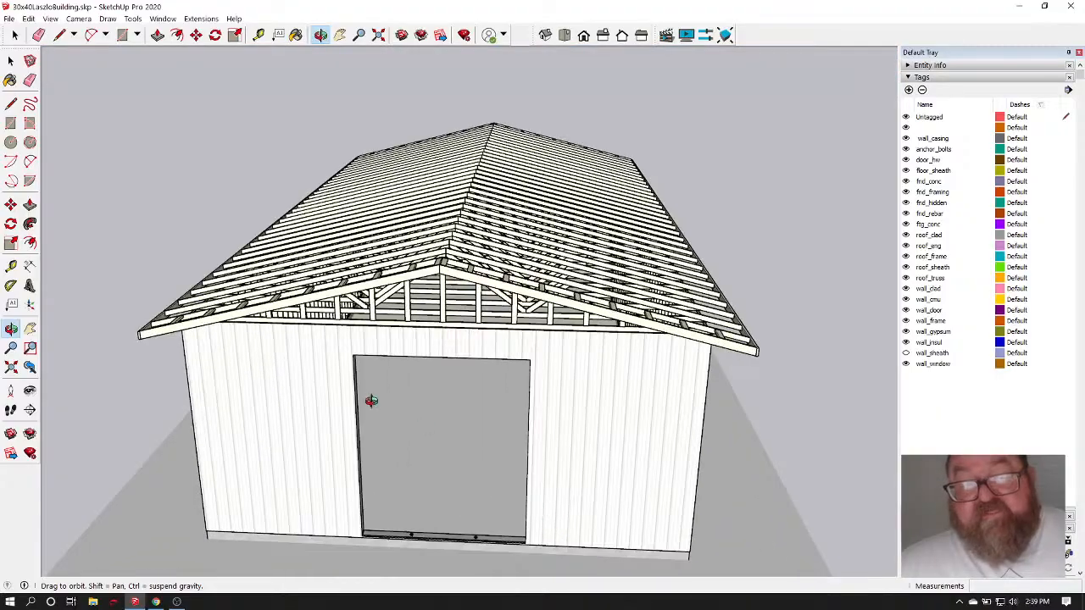
drag(370, 394, 580, 483)
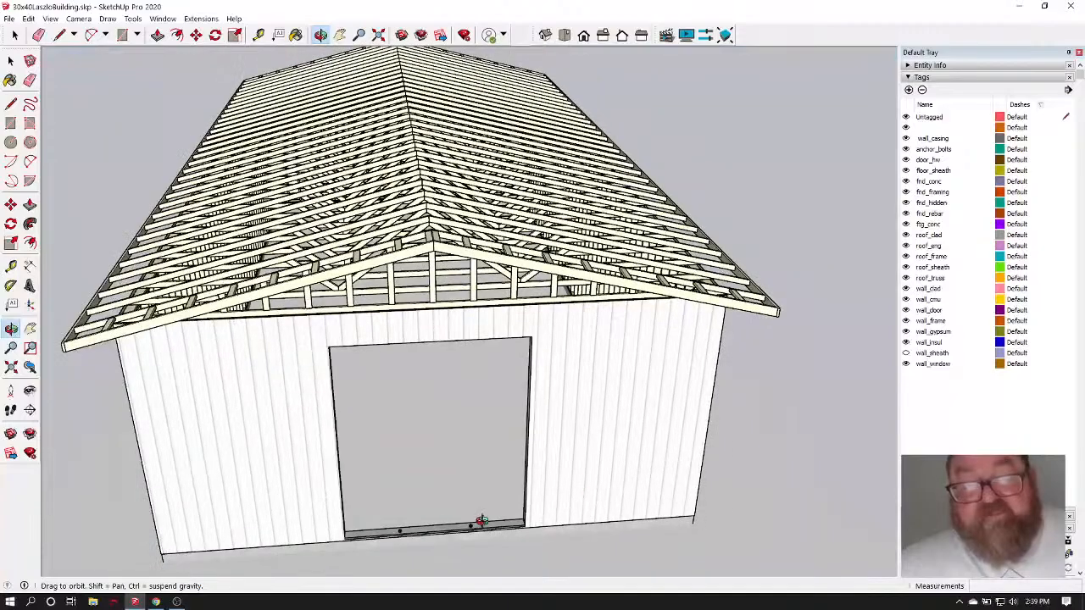
click(155, 602)
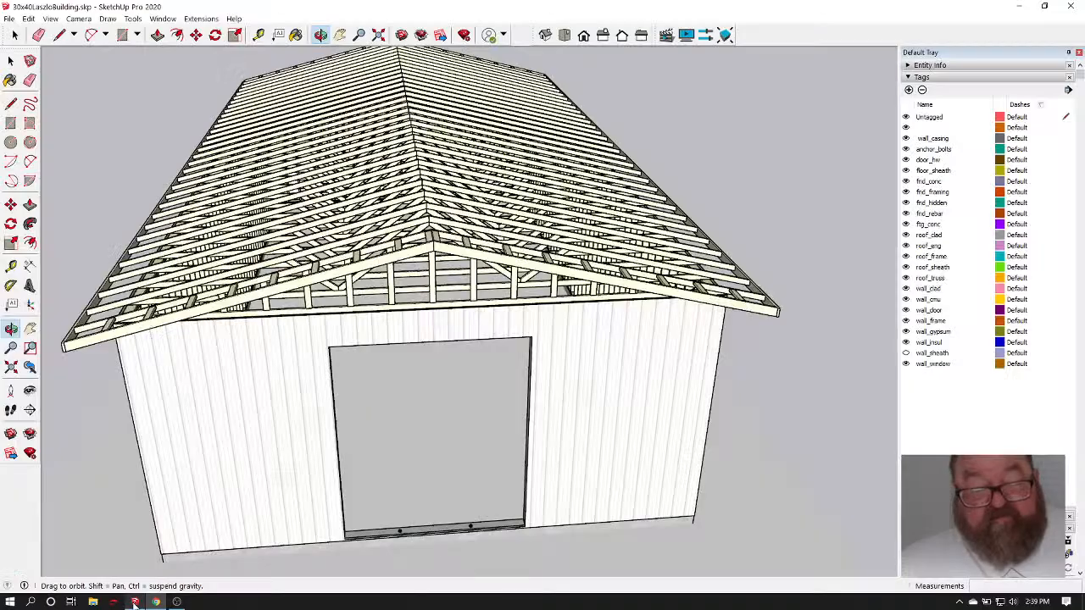
click(134, 601)
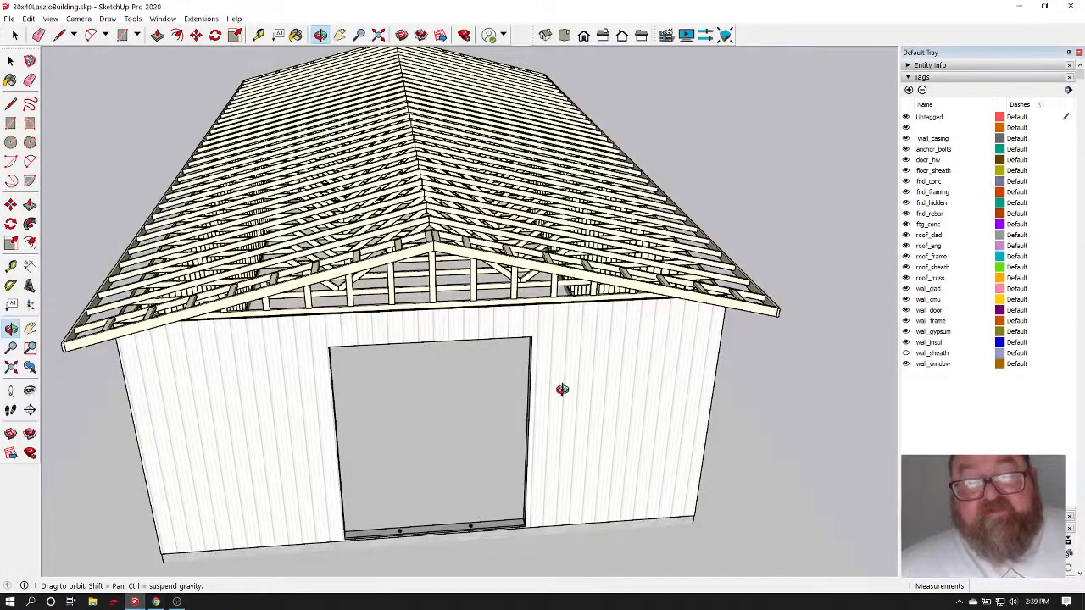
drag(562, 389, 651, 353)
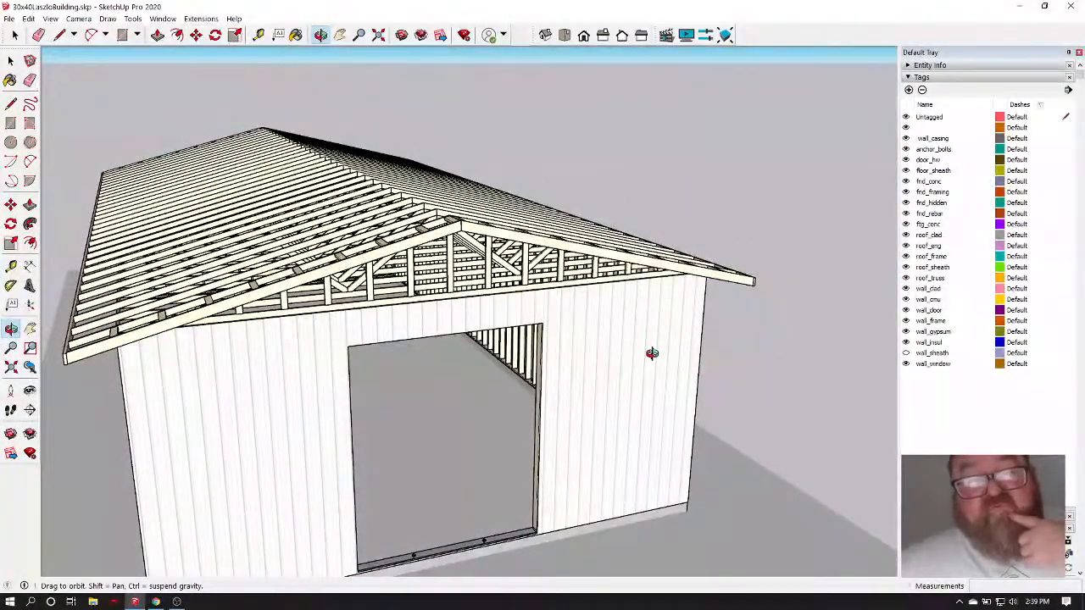
scroll(651, 363, down, 3)
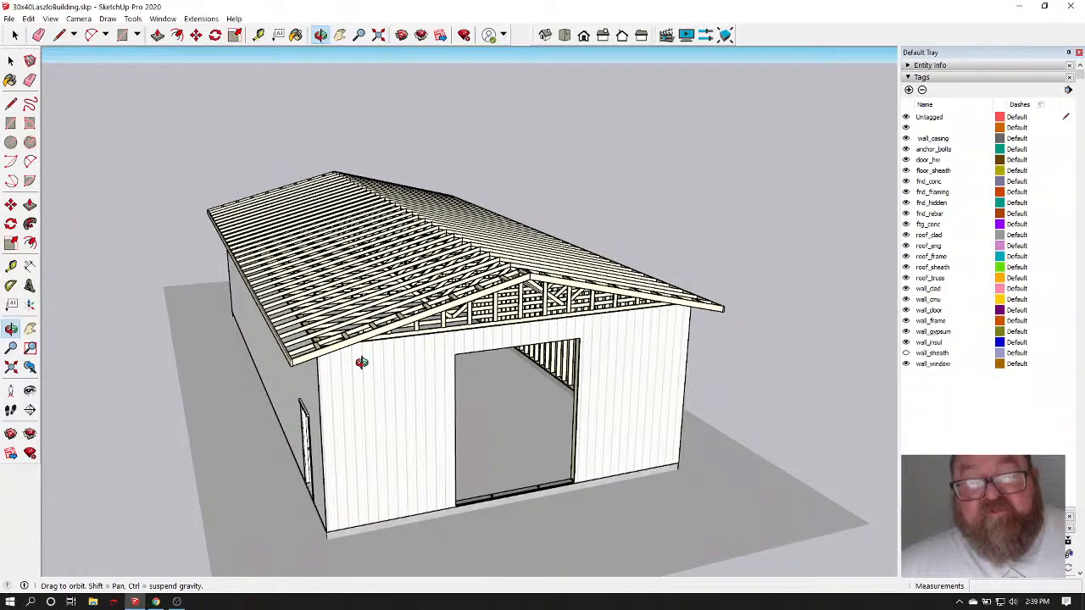
mouse_move(364, 368)
mouse_down()
mouse_move(485, 324)
mouse_move(383, 348)
mouse_move(376, 370)
mouse_up()
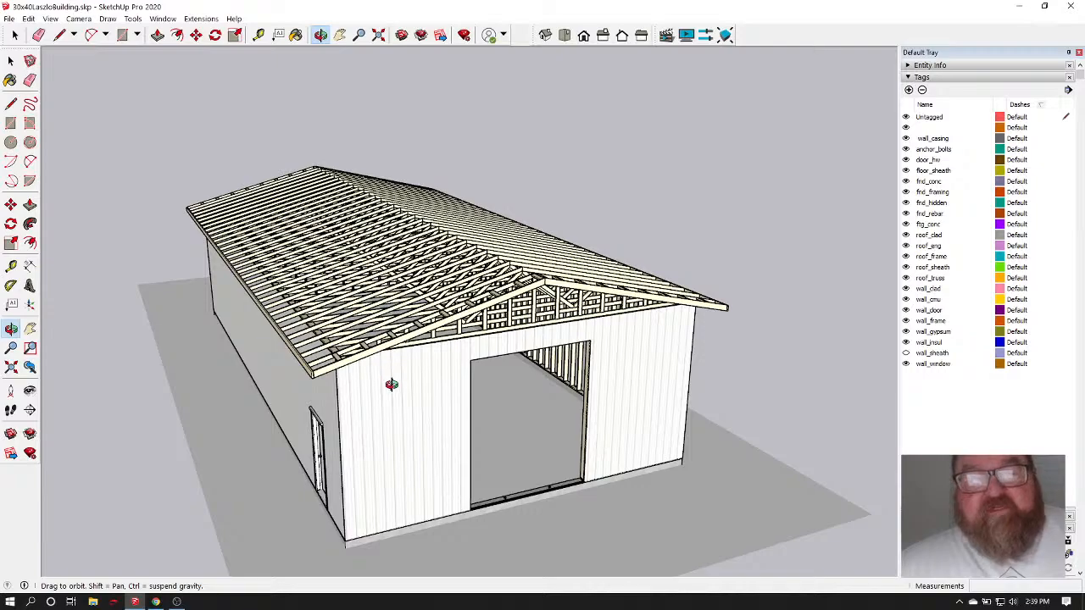
scroll(413, 433, up, 2)
drag(414, 432, 382, 455)
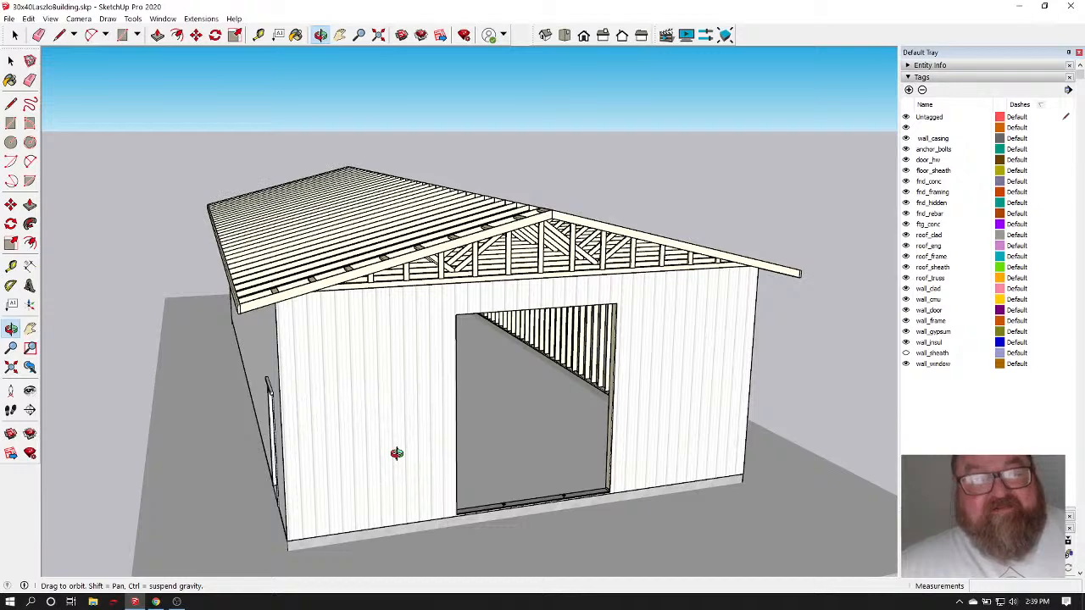
mouse_move(156, 601)
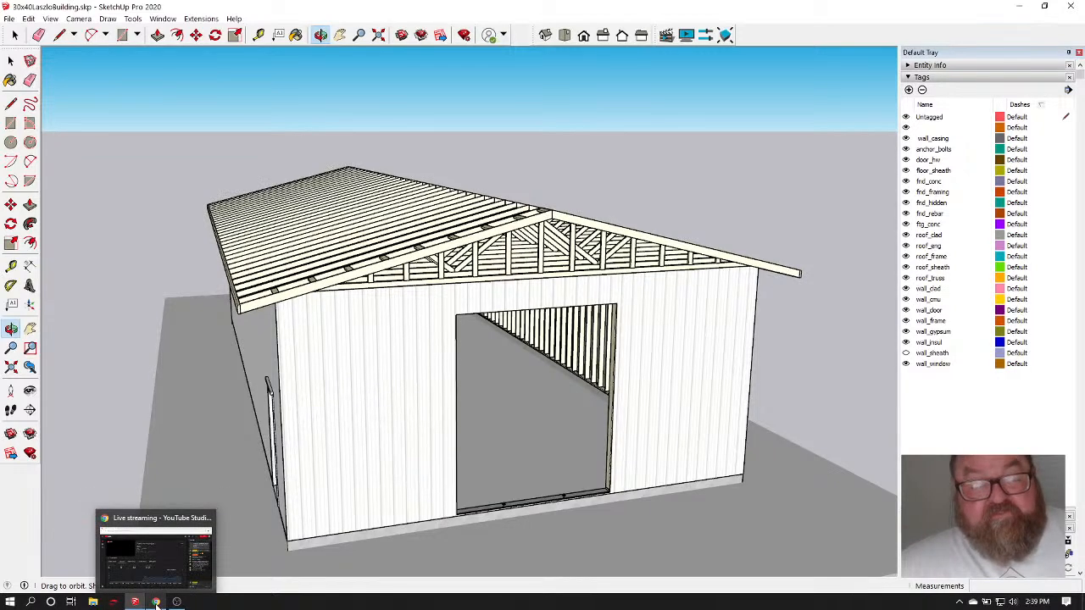
mouse_move(163, 570)
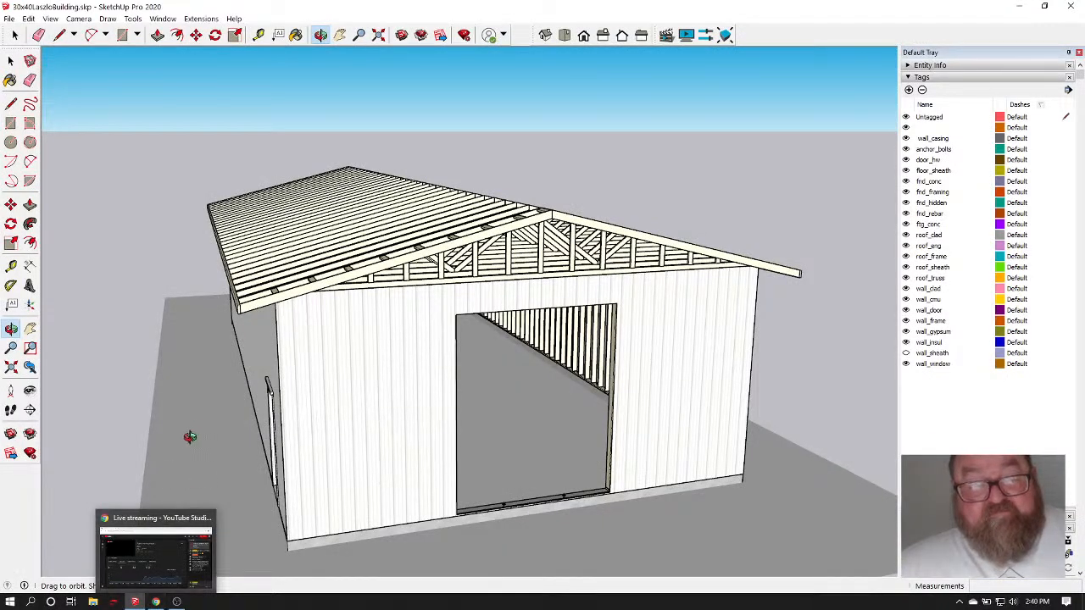
Turn off the outlookers in the roof truss assembly's advanced options and update the assembly
drag(346, 394, 213, 261)
click(11, 61)
click(347, 218)
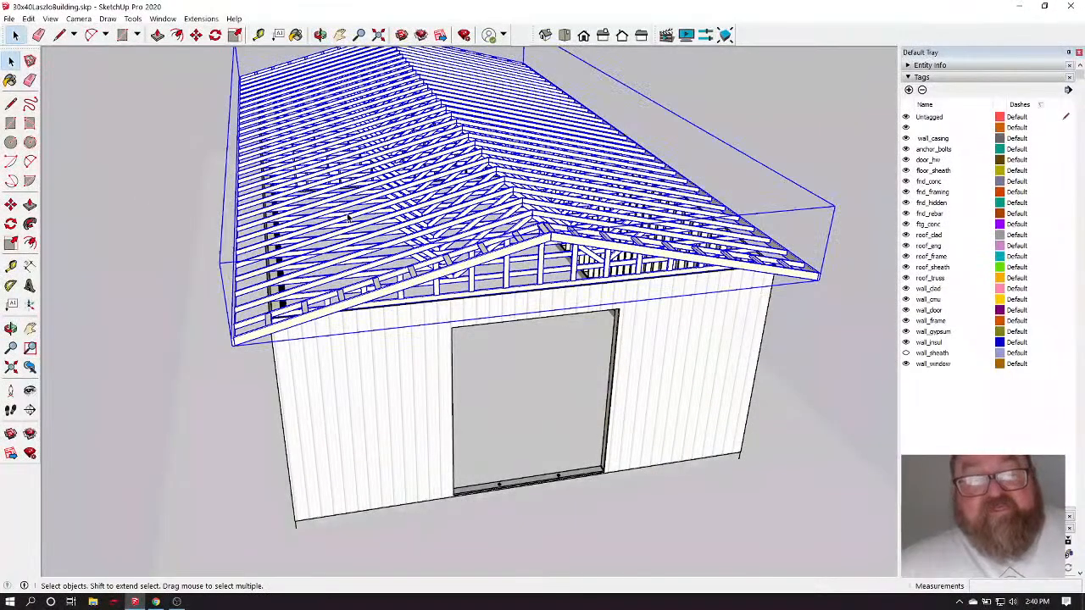
right_click(349, 224)
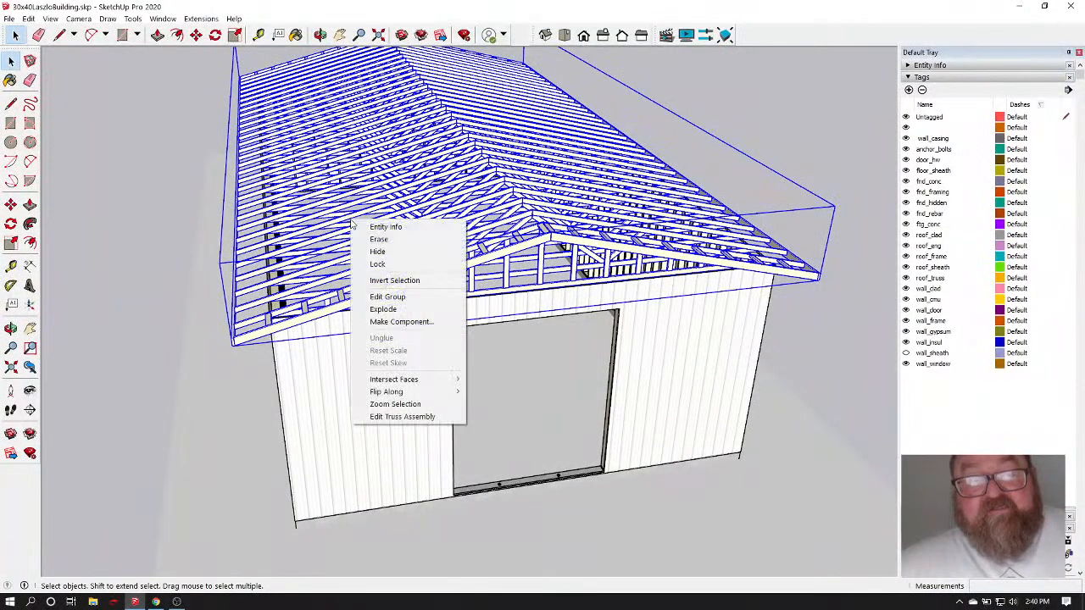
click(399, 417)
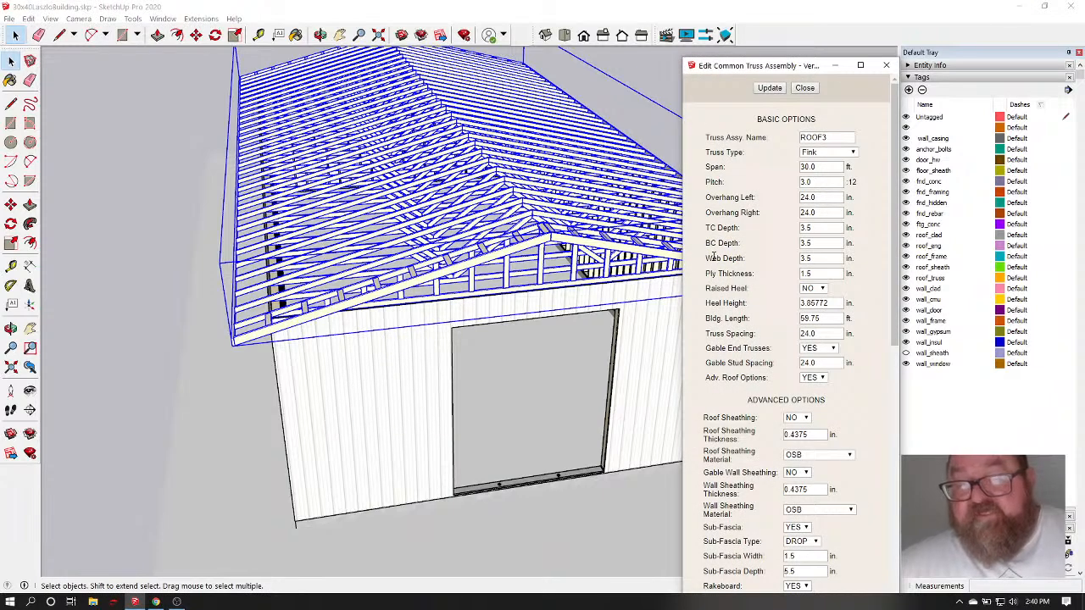
scroll(773, 303, down, 1)
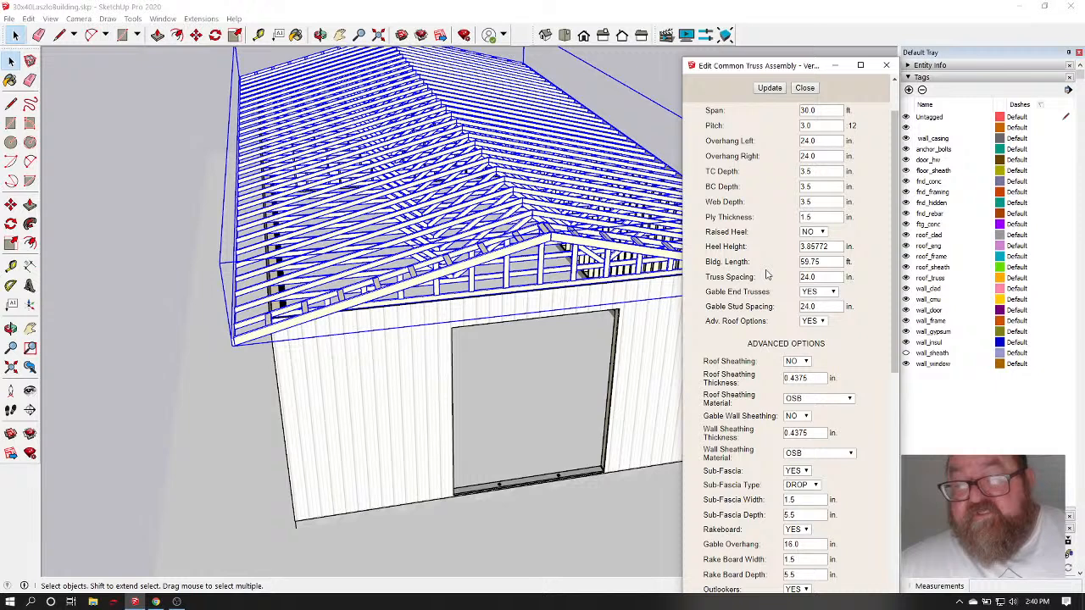
scroll(766, 275, down, 3)
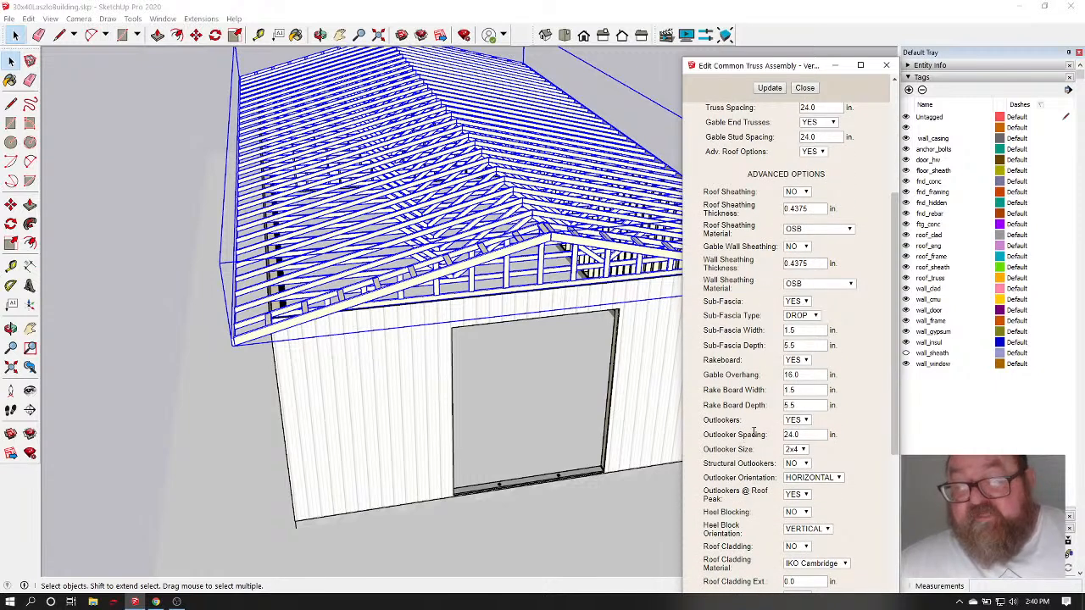
click(796, 420)
click(792, 439)
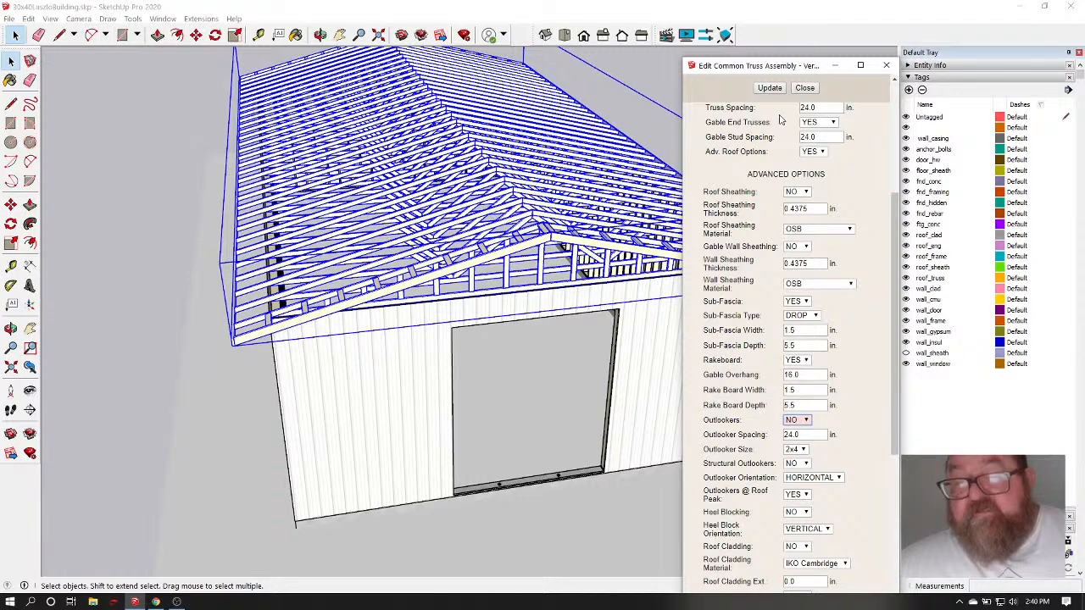
click(769, 88)
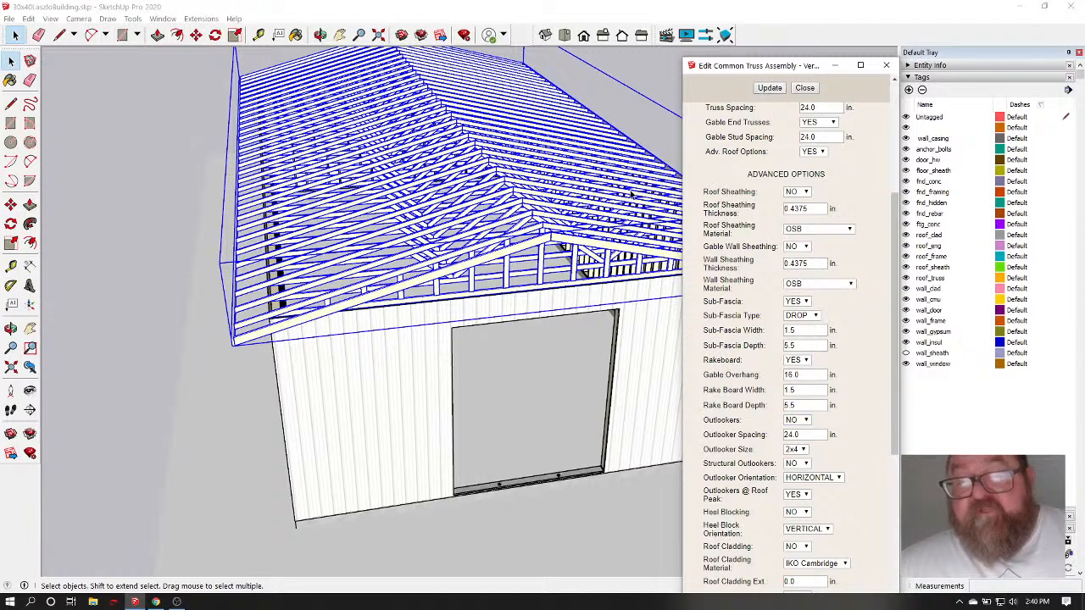
Examine the gable end above the large door and its rake overhang framing
scroll(384, 289, up, 5)
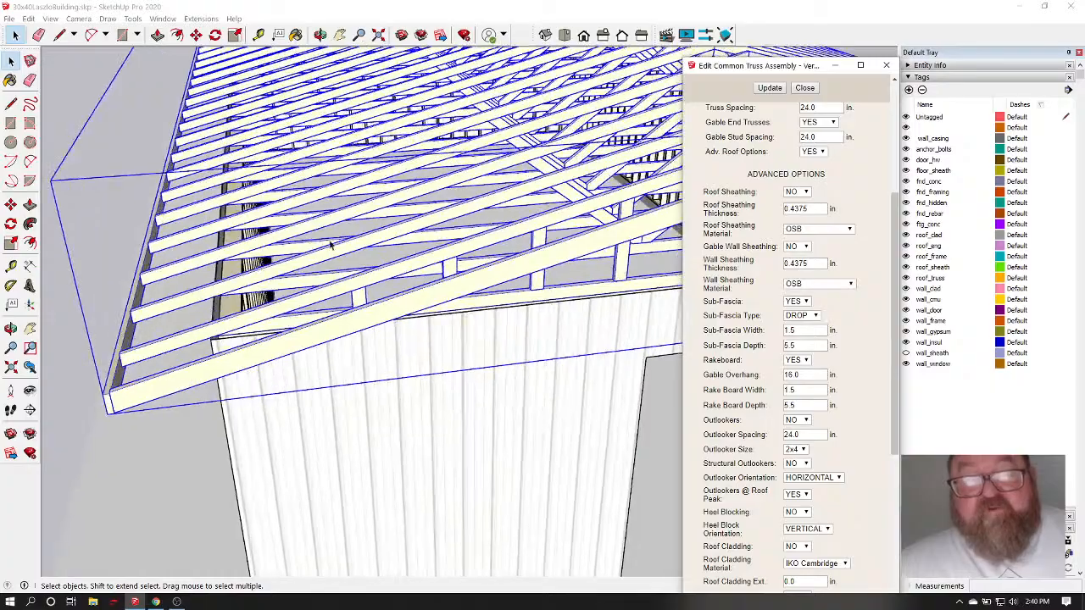
click(319, 35)
drag(346, 231, 312, 248)
scroll(455, 417, up, 4)
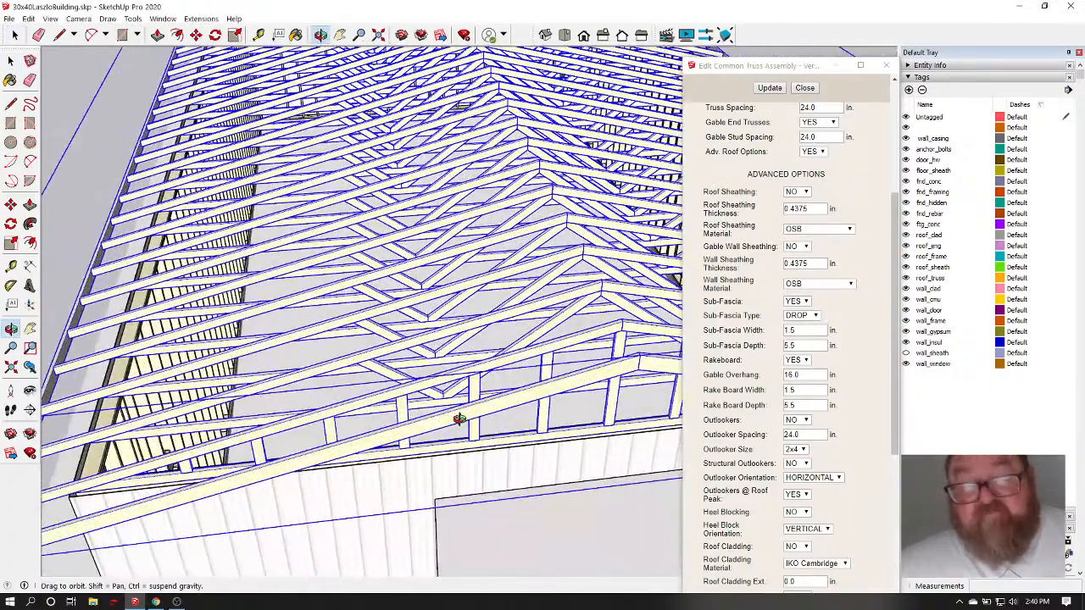
scroll(442, 322, up, 5)
scroll(444, 314, down, 3)
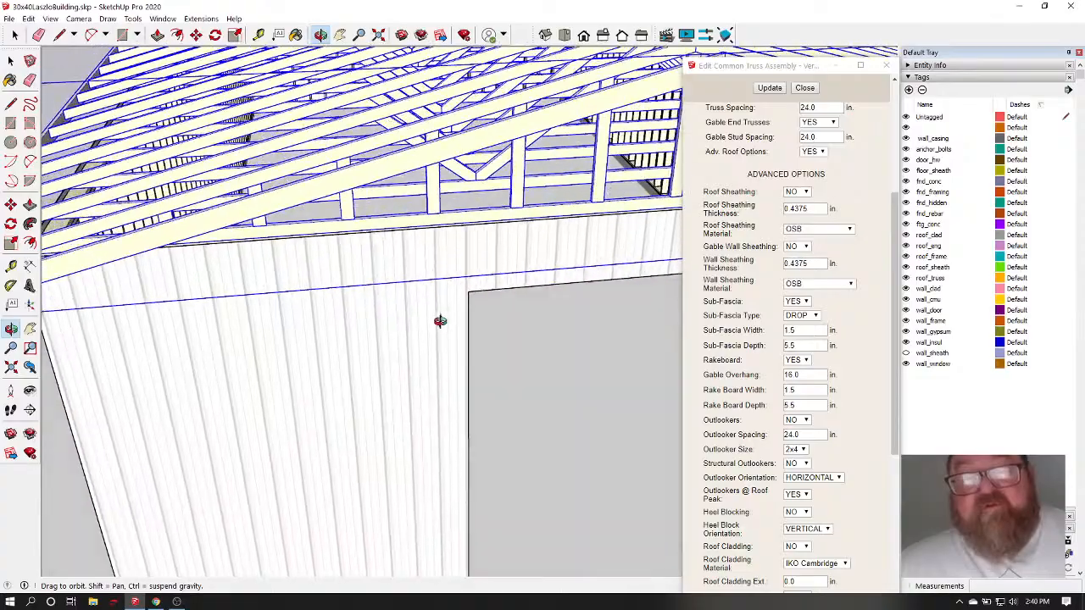
scroll(254, 255, down, 5)
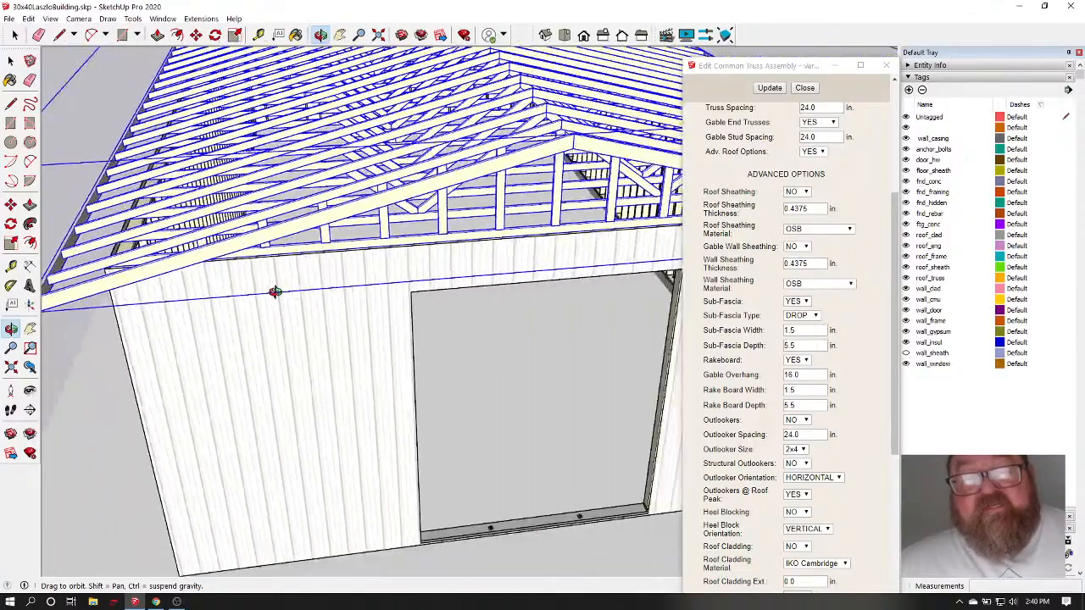
mouse_move(275, 293)
middle_down()
mouse_move(293, 263)
mouse_move(386, 182)
mouse_move(320, 222)
mouse_move(342, 222)
middle_up()
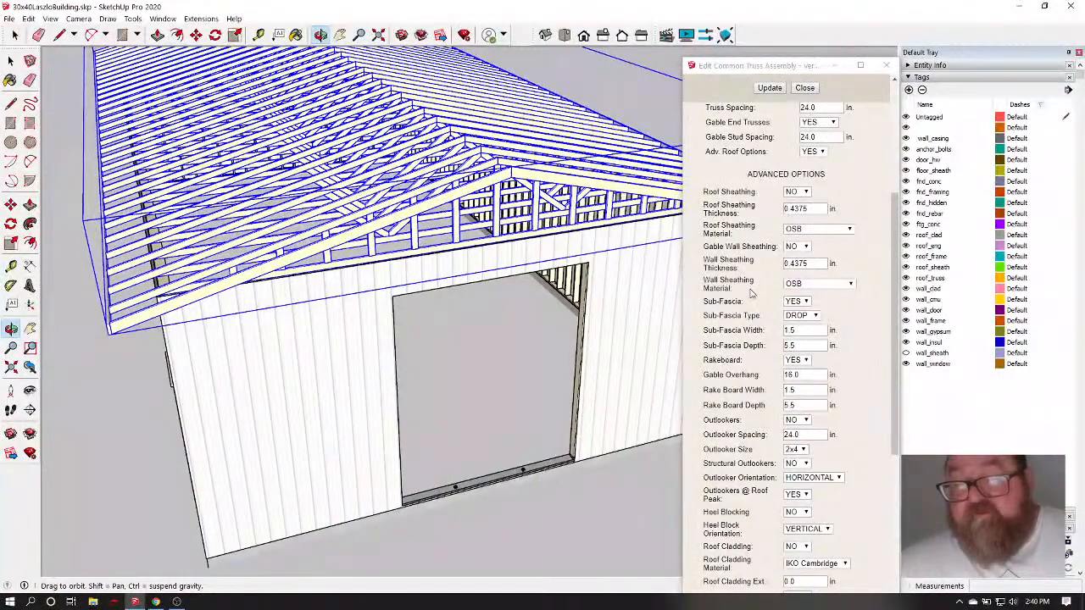
middle_drag(475, 174, 666, 318)
Set the truss assembly's rake board depth to 3.5 in and update the assembly
scroll(749, 397, down, 3)
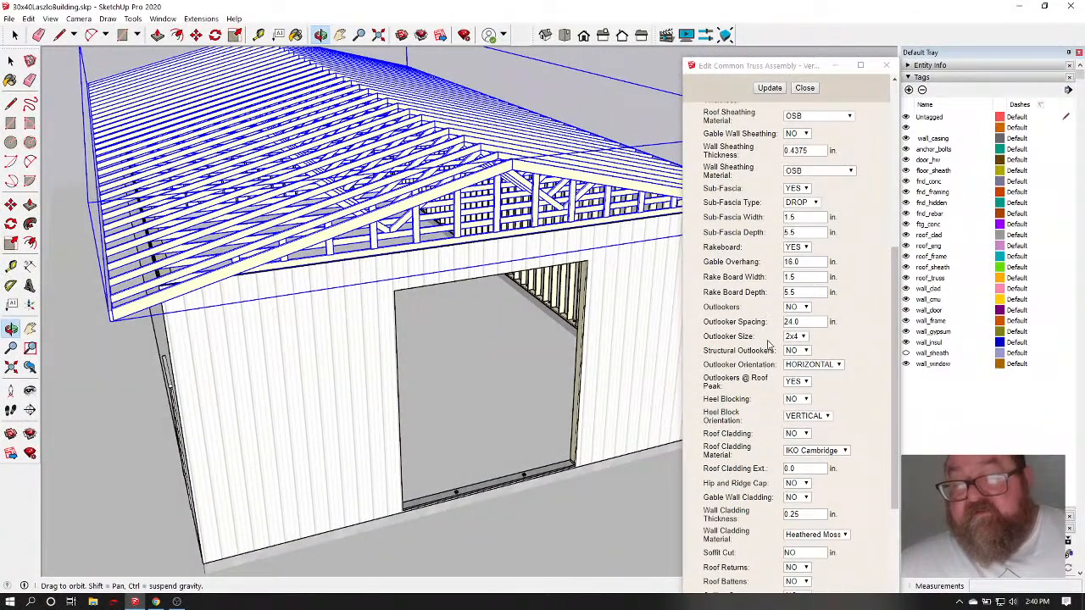
scroll(769, 342, down, 3)
scroll(729, 292, up, 2)
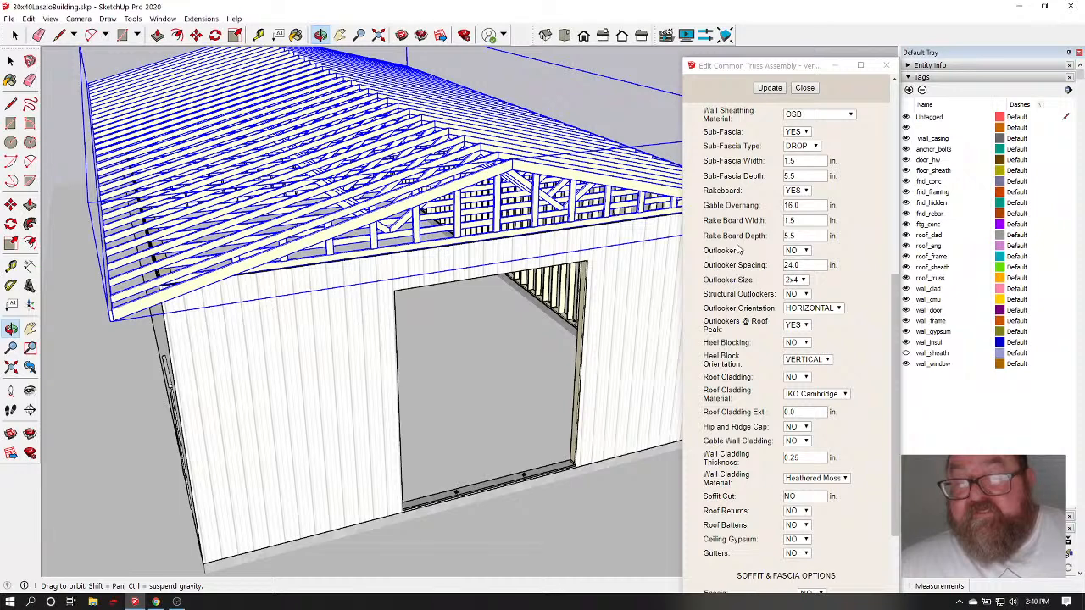
drag(797, 235, 778, 237)
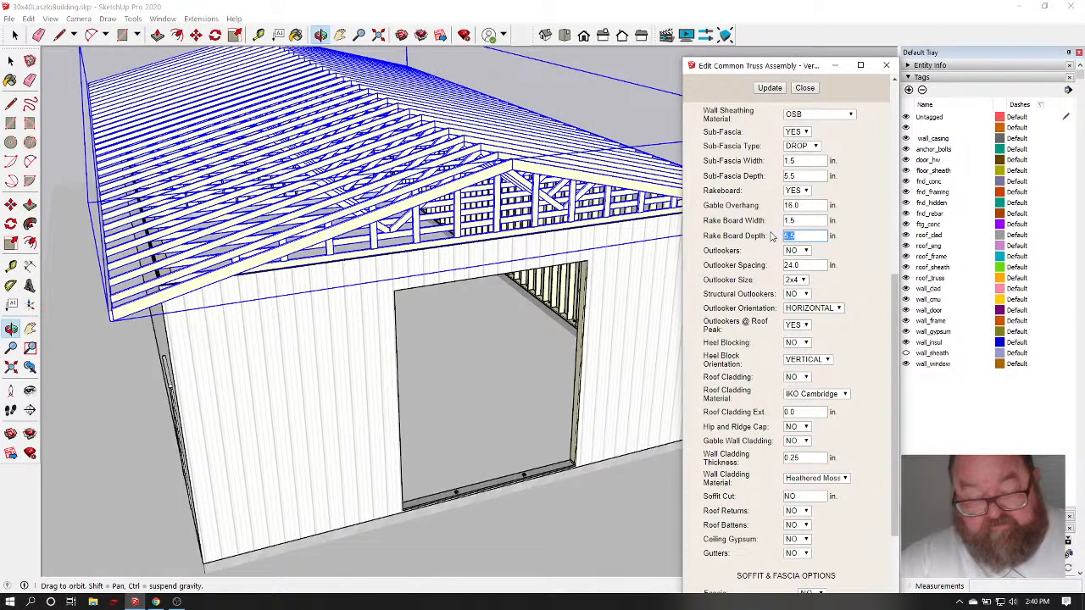
text(3.5)
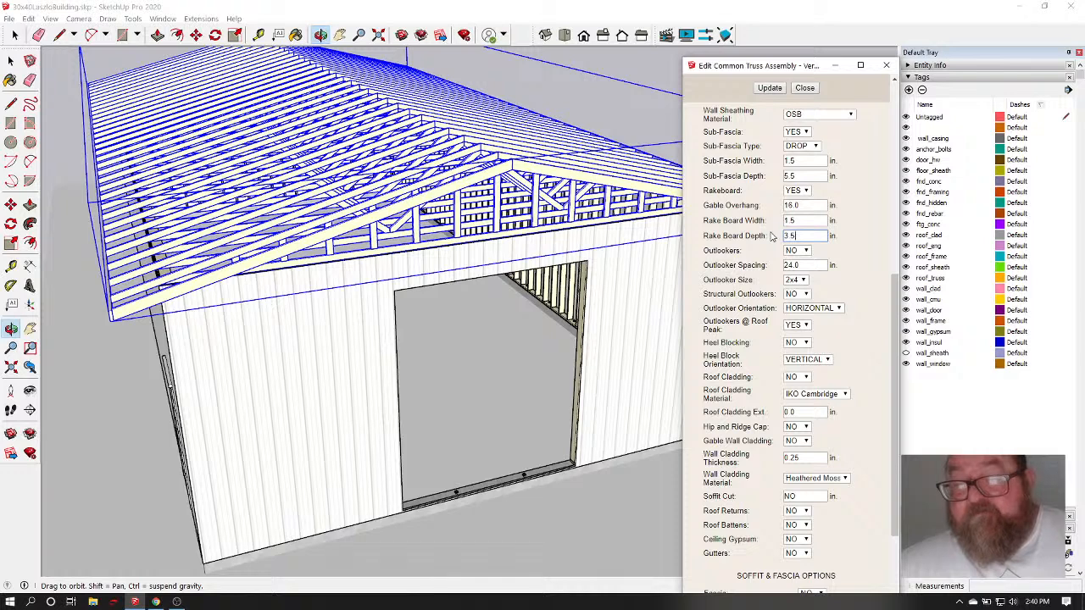
click(801, 222)
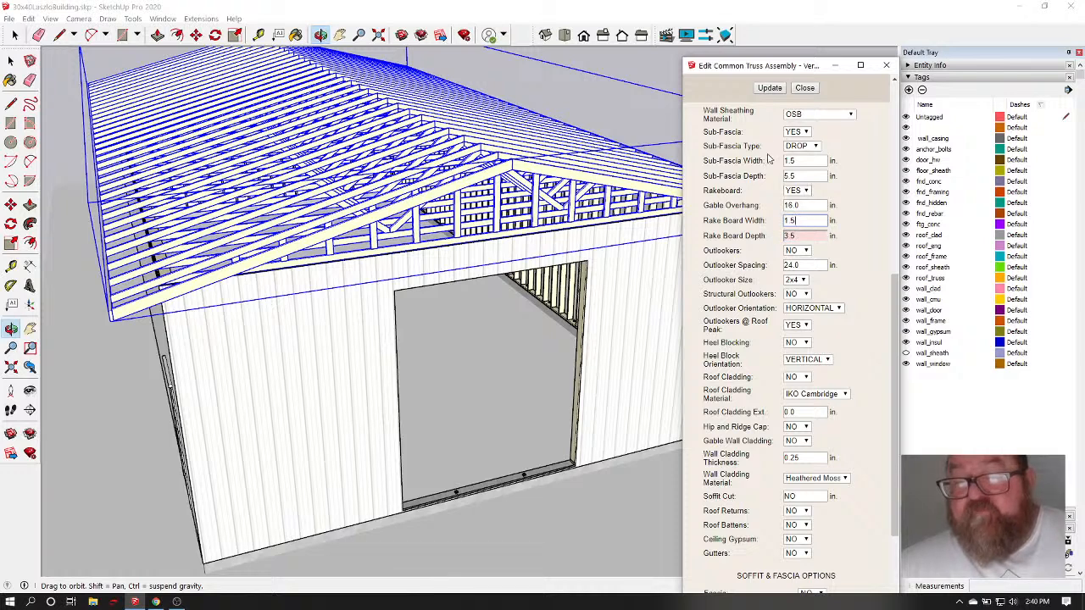
click(770, 88)
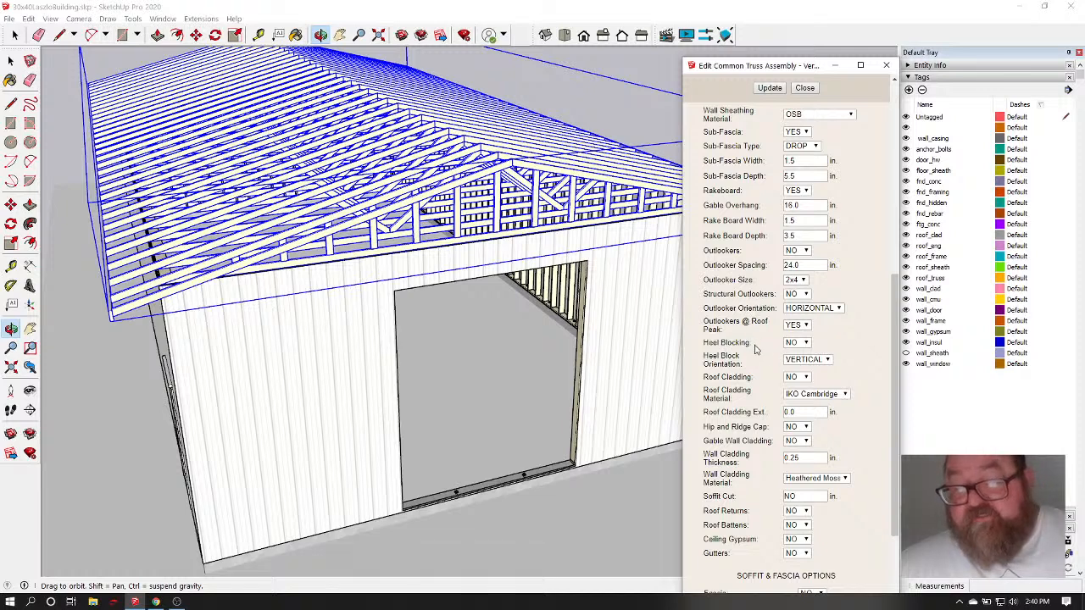
Set the truss assembly's sub-fascia depth to 3.5 in and update the assembly
scroll(752, 348, up, 3)
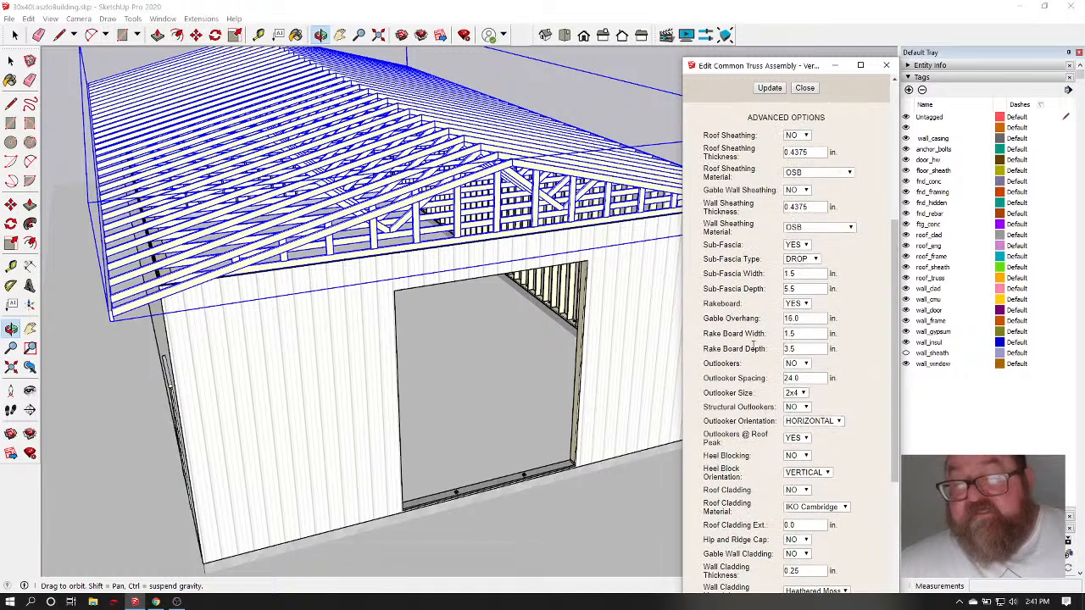
drag(799, 288, 741, 288)
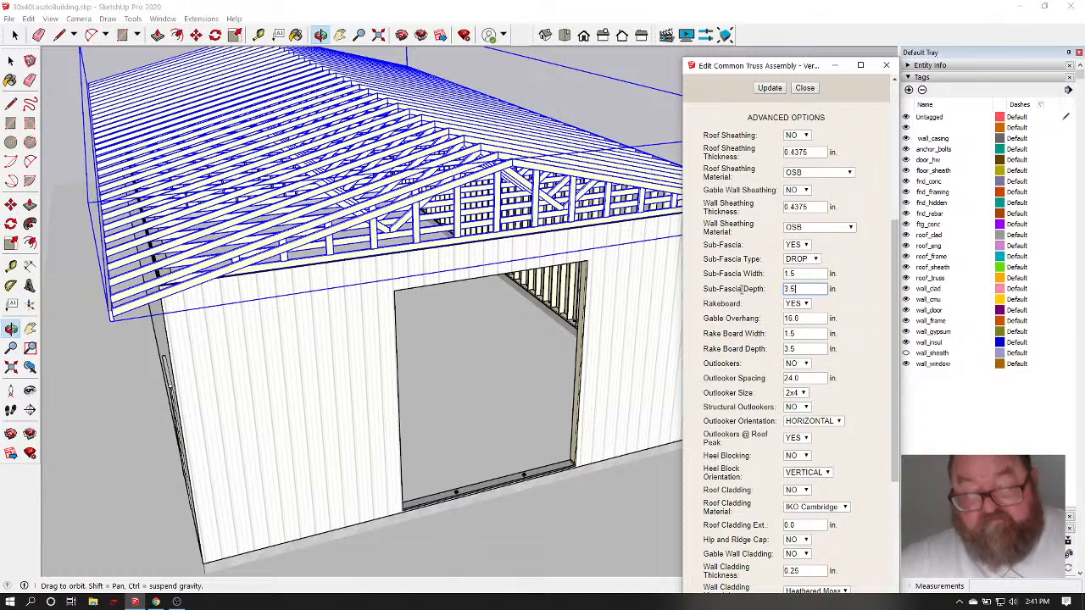
click(769, 88)
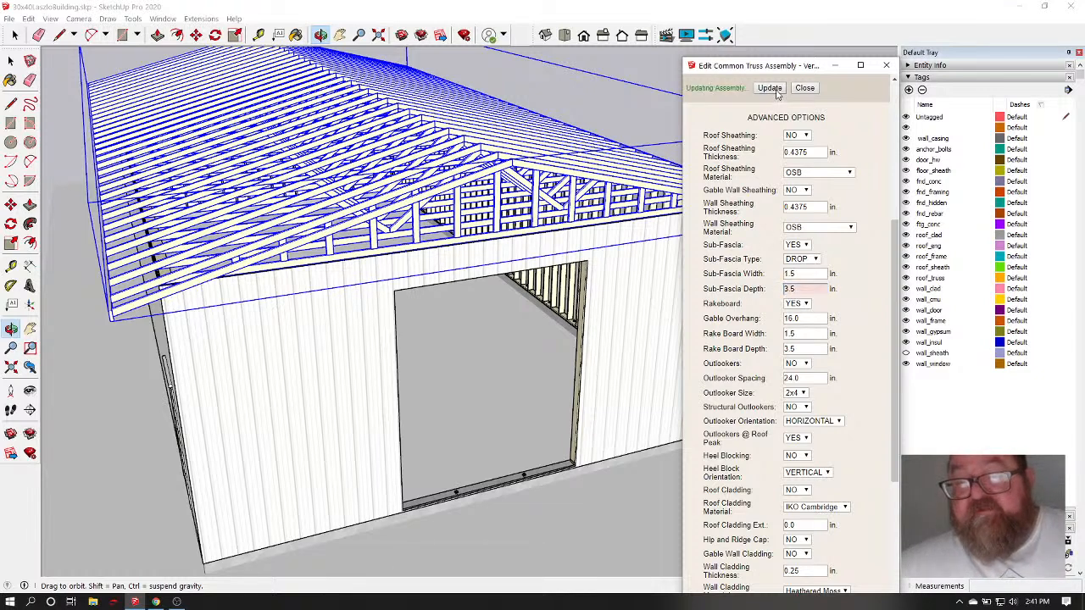
Inspect the eave corner where the sub-fascia meets the rake board, and review the remaining advanced roof options
drag(341, 218, 210, 329)
scroll(209, 328, up, 5)
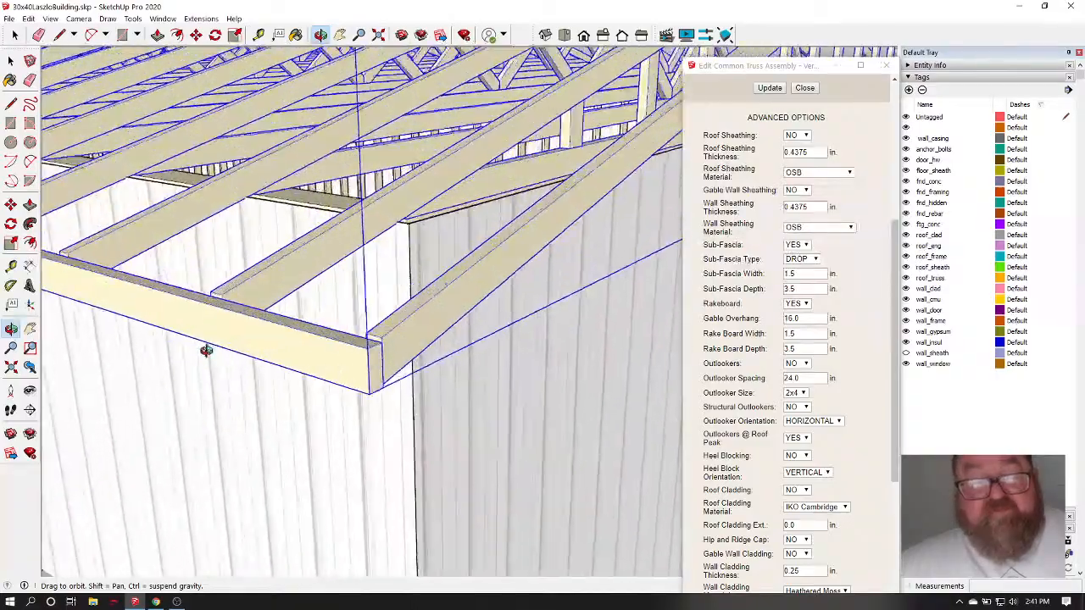
scroll(338, 269, up, 3)
drag(338, 270, 229, 335)
drag(342, 303, 288, 402)
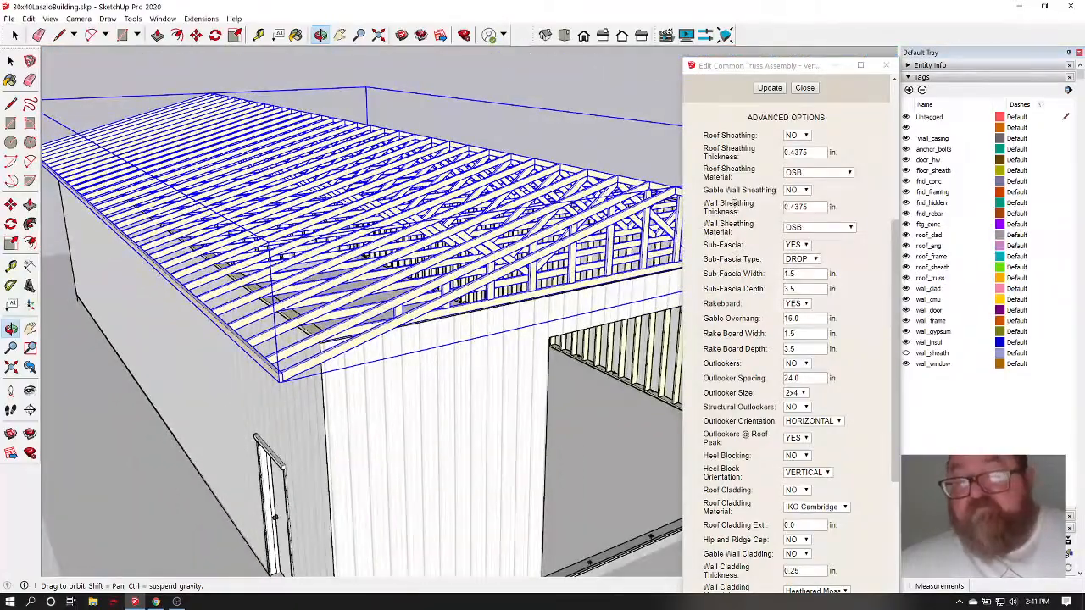
drag(360, 274, 432, 287)
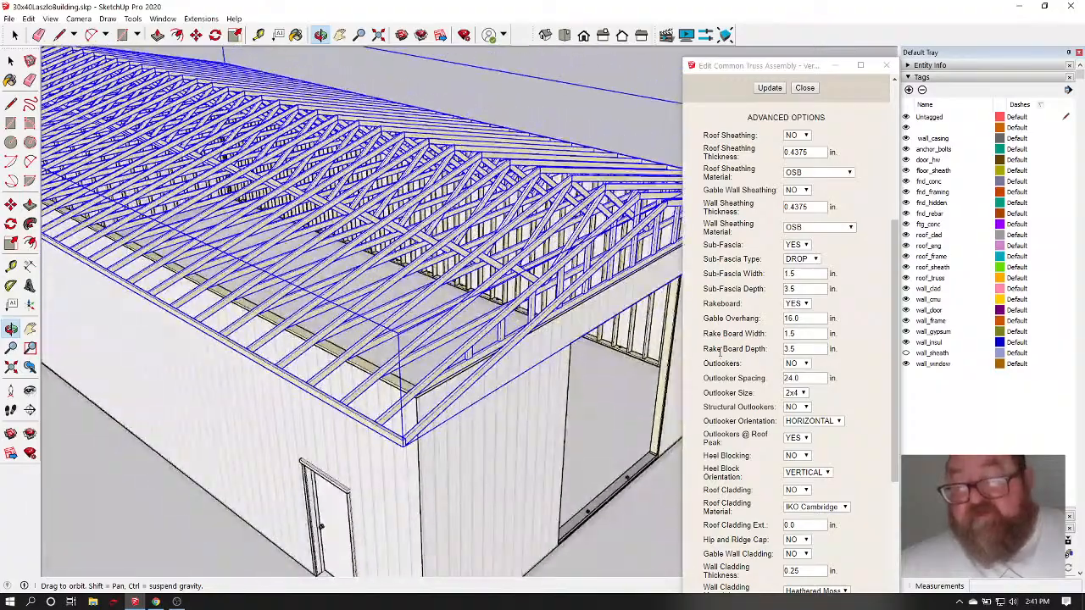
scroll(747, 349, down, 2)
scroll(757, 343, down, 3)
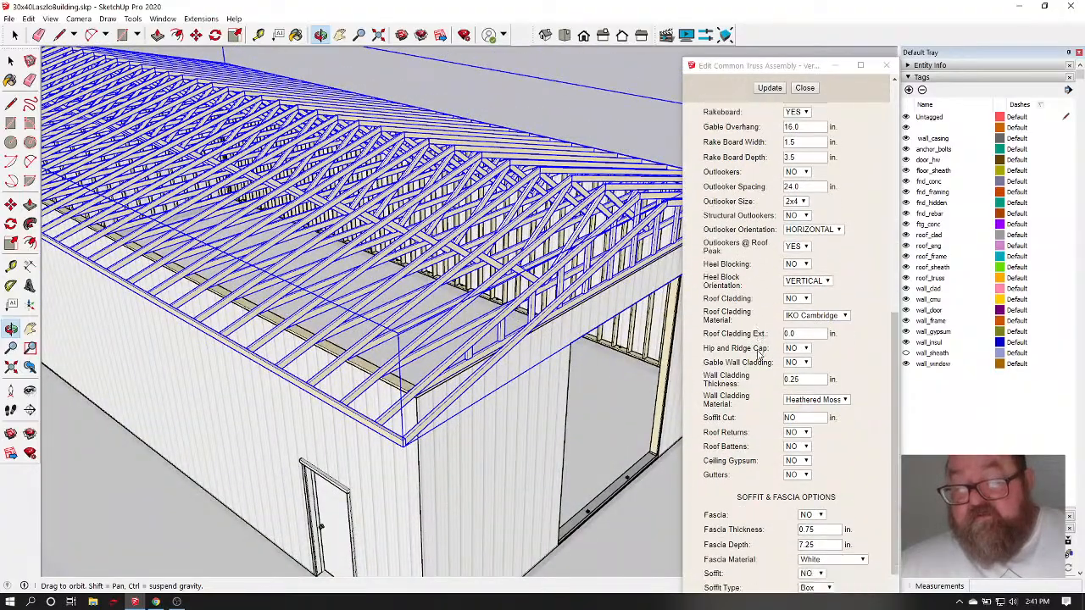
scroll(758, 352, up, 7)
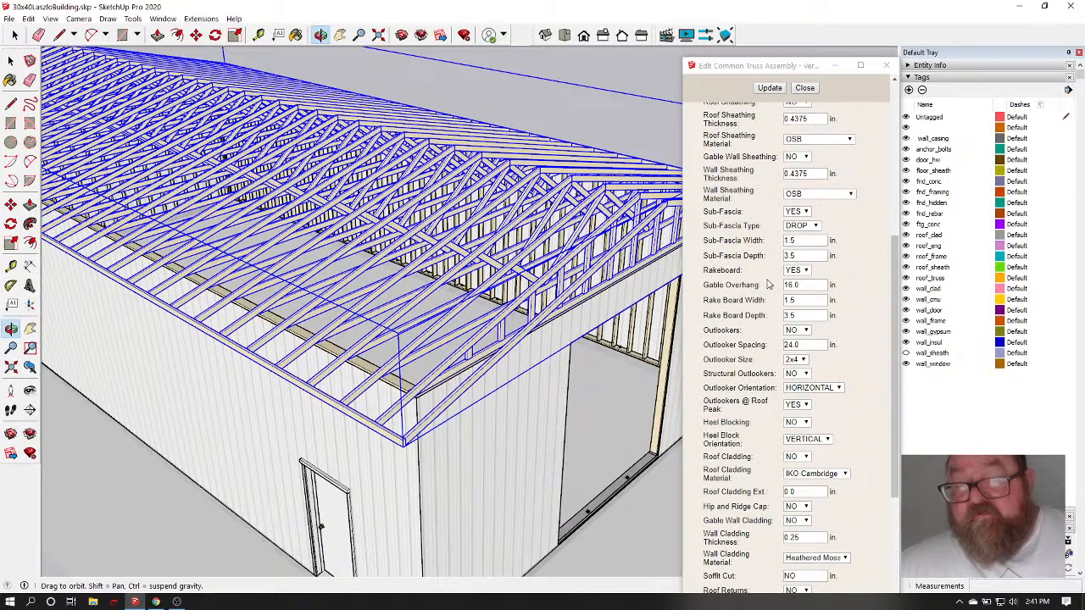
Set the gable overhang to 24 in, update the truss assembly and finish editing it
drag(798, 285, 757, 285)
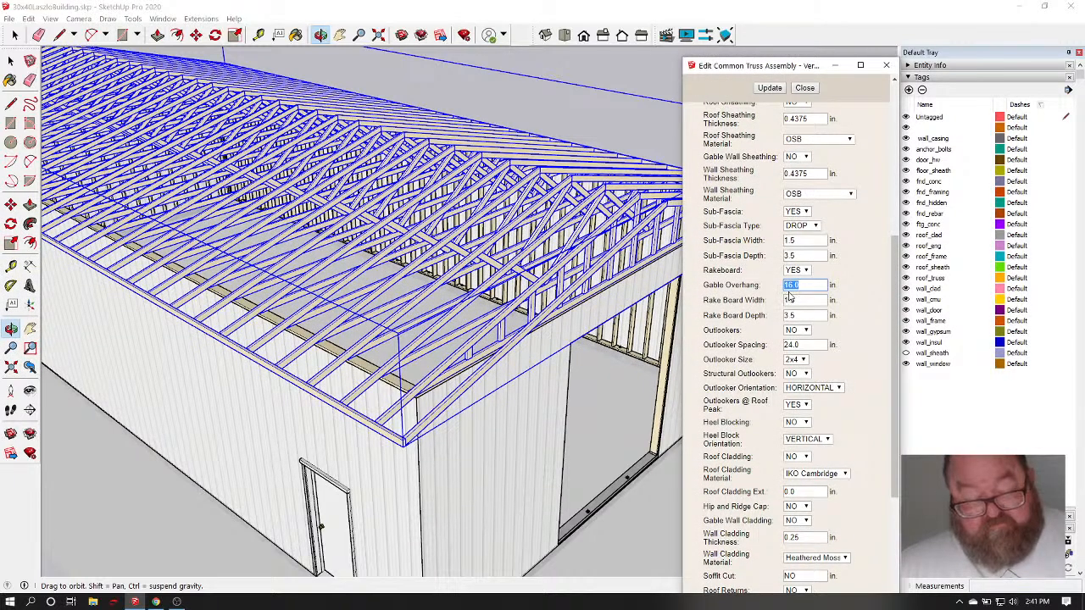
text(24)
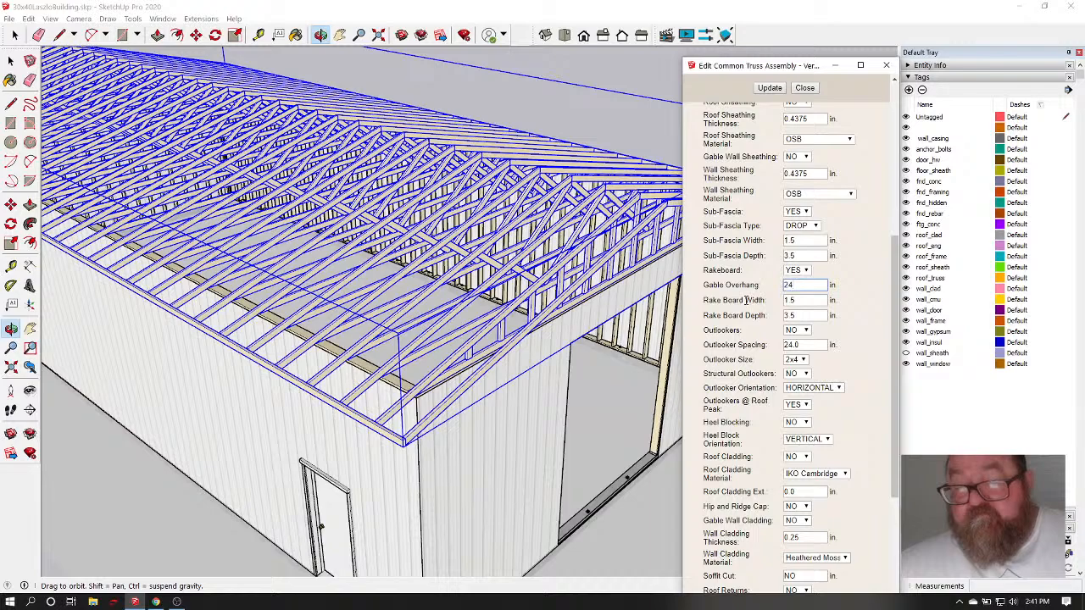
click(771, 88)
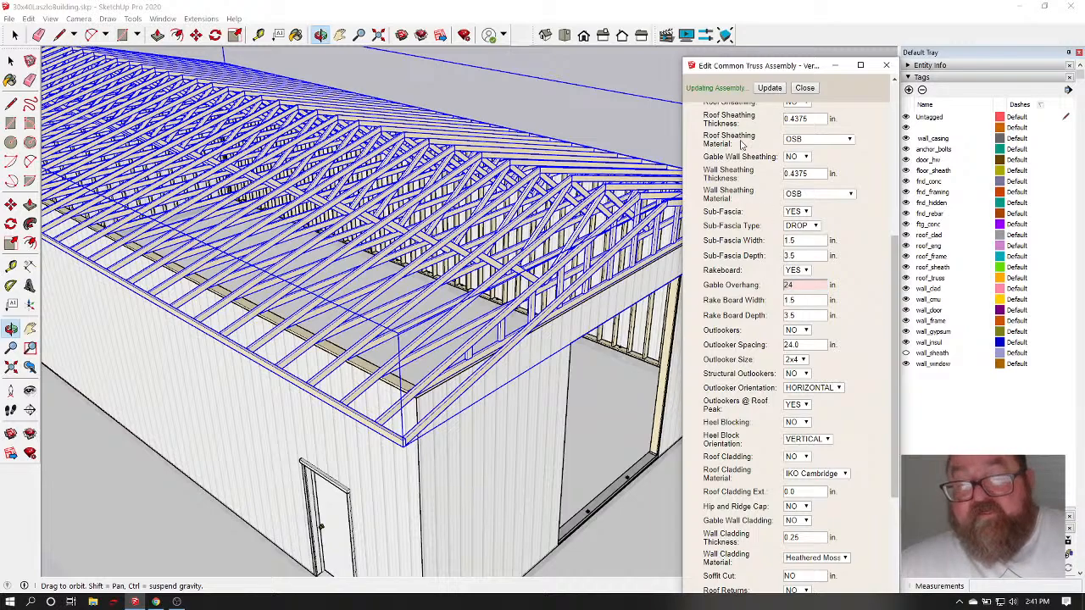
click(804, 88)
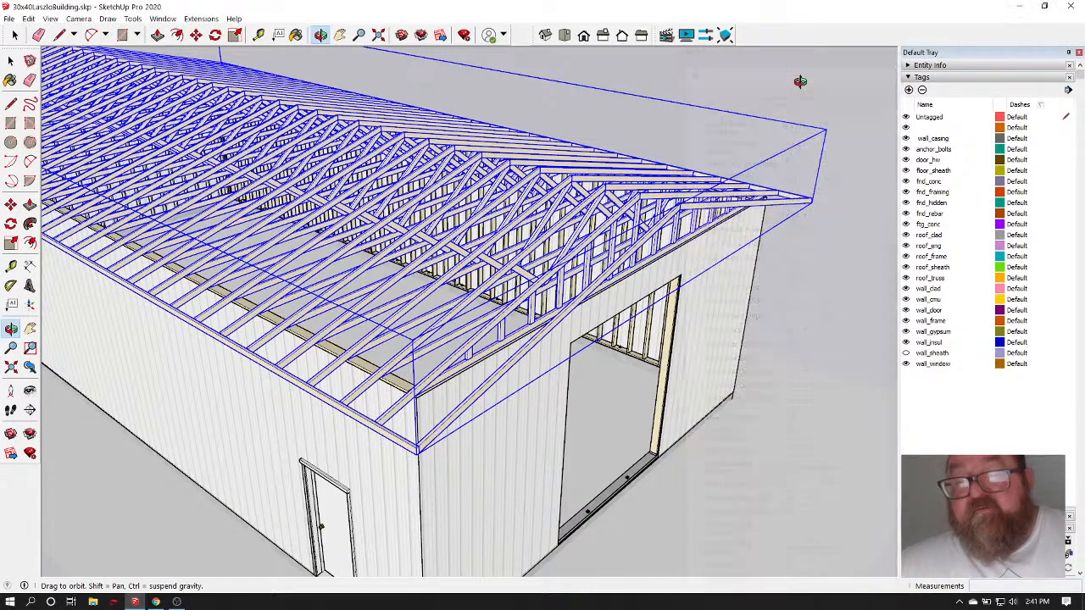
Examine the updated roof framing around the whole building, including the gable overhangs at both ends
drag(553, 223, 686, 246)
scroll(830, 307, down, 5)
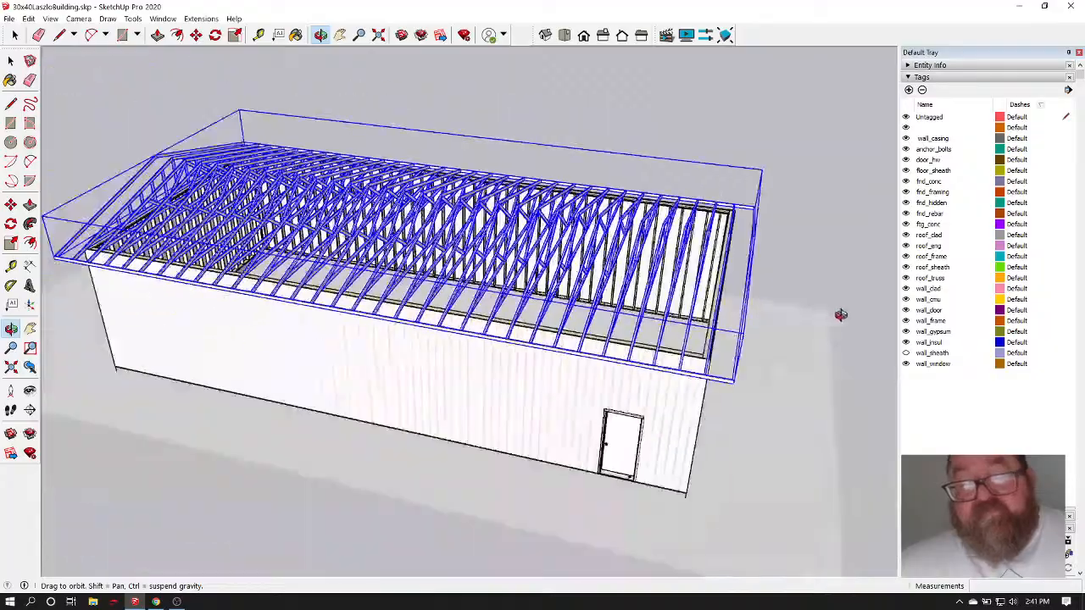
middle_drag(381, 280, 576, 284)
scroll(339, 332, up, 5)
middle_drag(364, 333, 125, 349)
scroll(125, 350, down, 4)
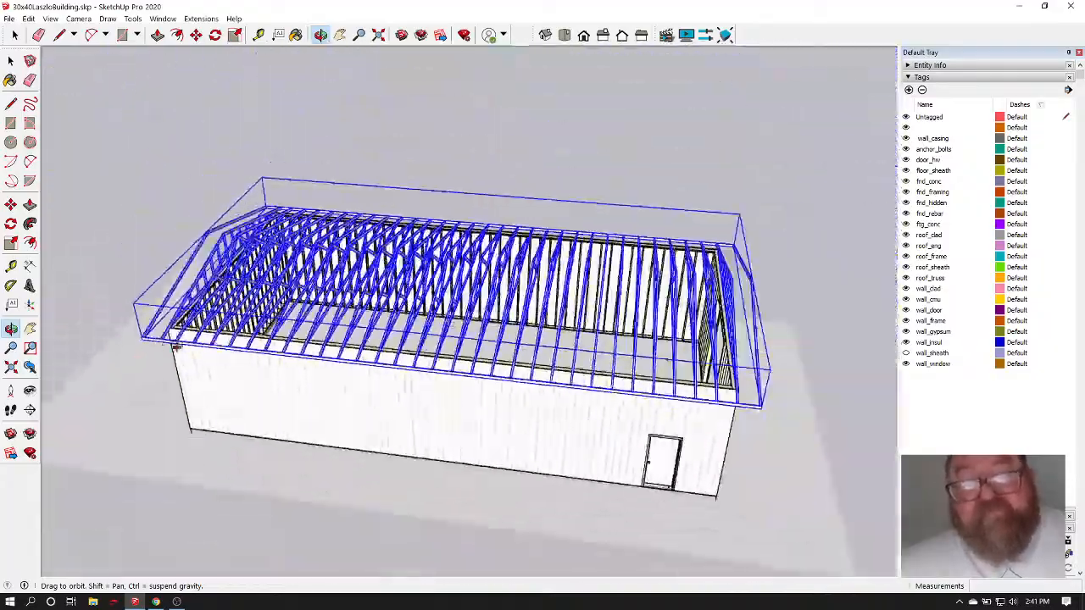
middle_drag(475, 344, 336, 335)
scroll(569, 432, up, 5)
middle_drag(737, 407, 393, 354)
middle_drag(532, 356, 539, 378)
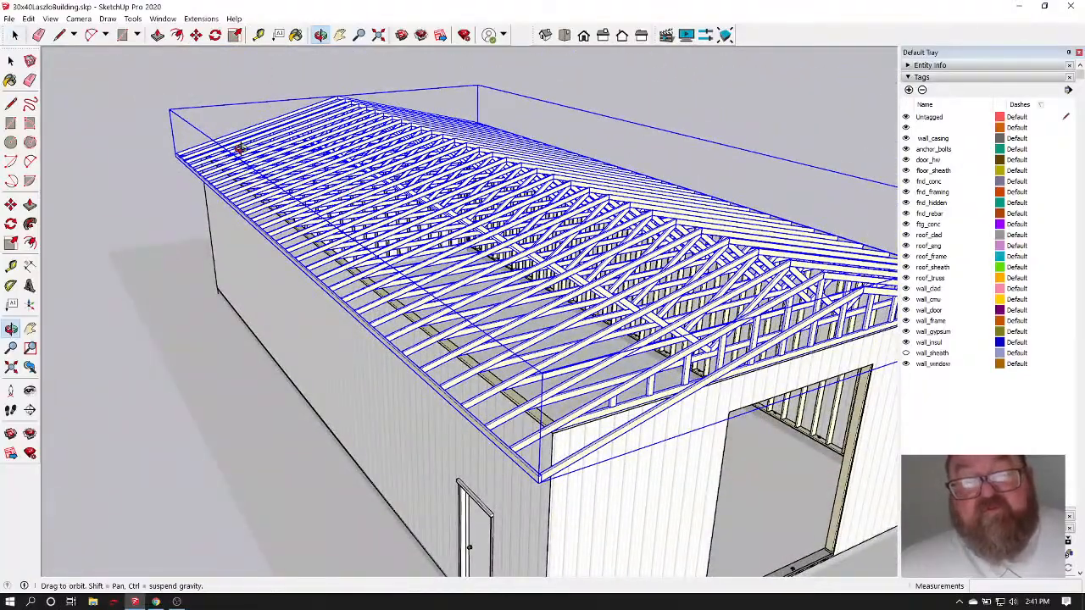
Turn on roof sheathing for the truss assembly with a thickness of 1.5 in and update the assembly
click(15, 35)
right_click(482, 220)
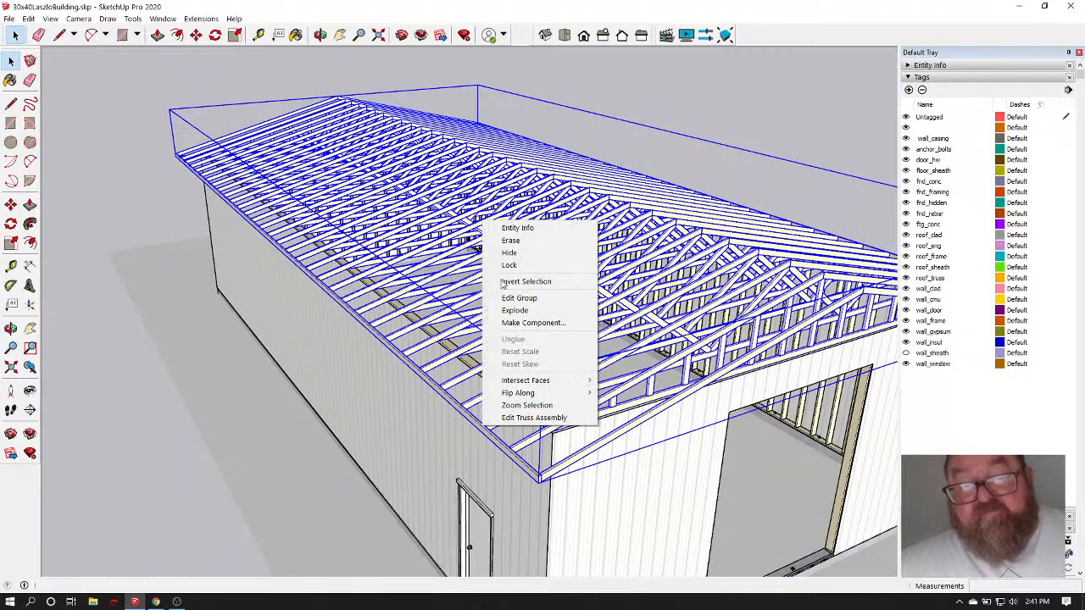
click(534, 419)
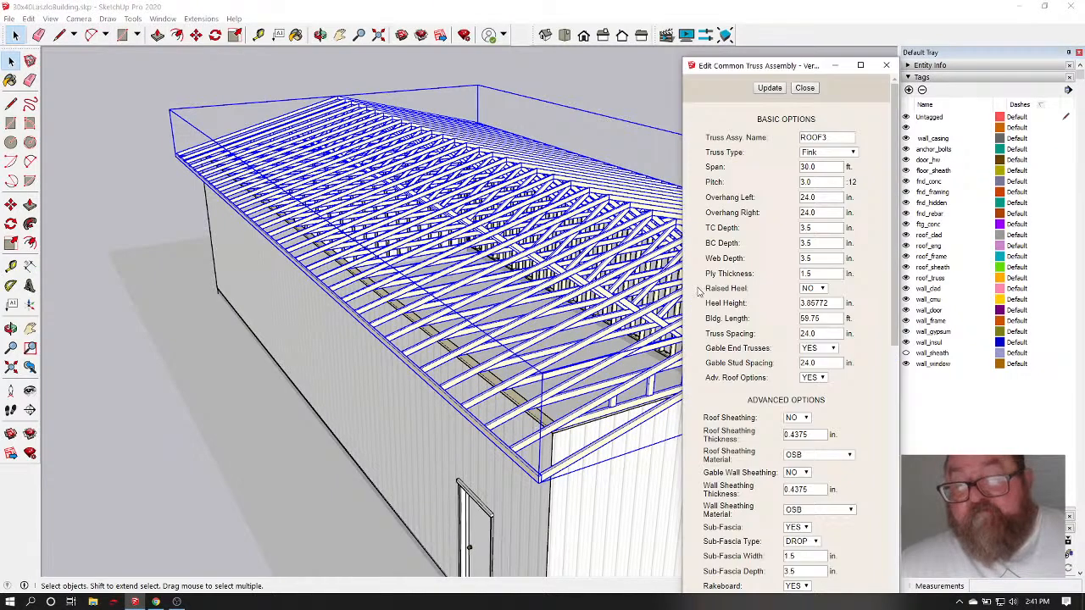
scroll(748, 319, down, 3)
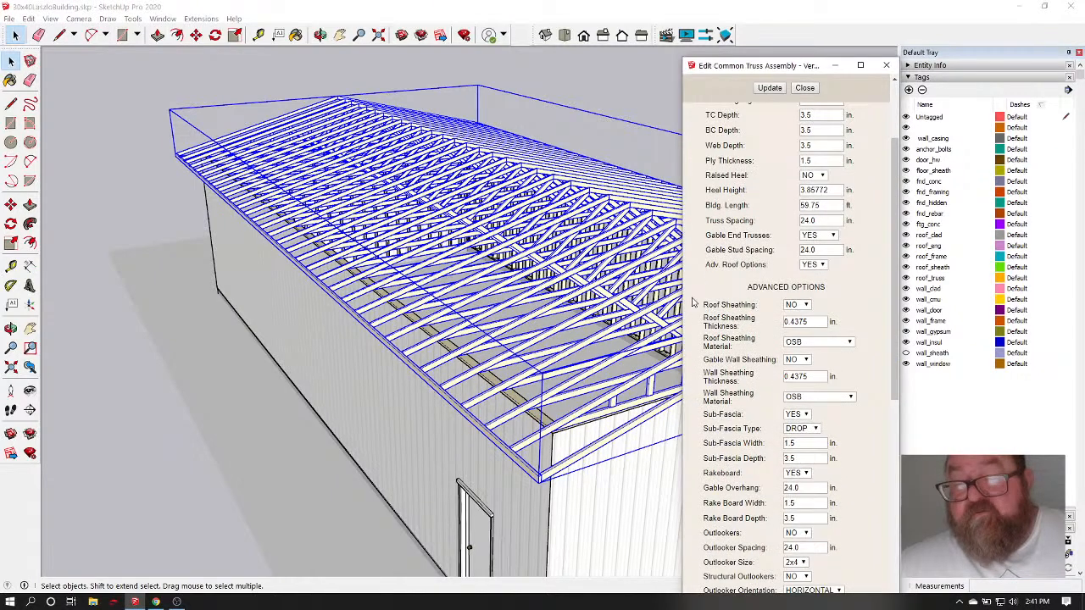
click(804, 305)
click(803, 318)
scroll(750, 297, down, 3)
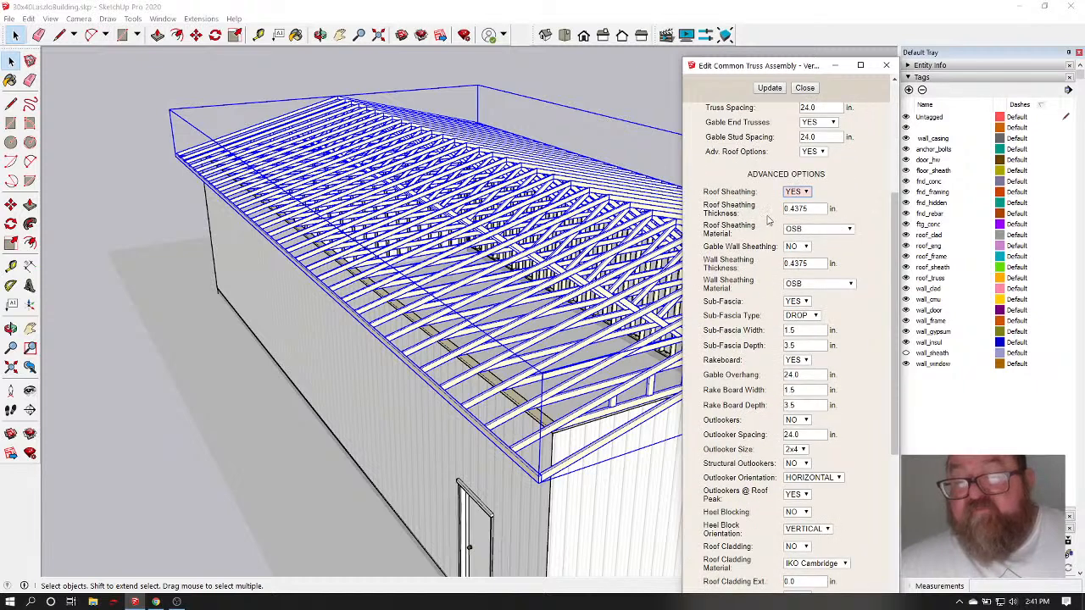
double_click(802, 208)
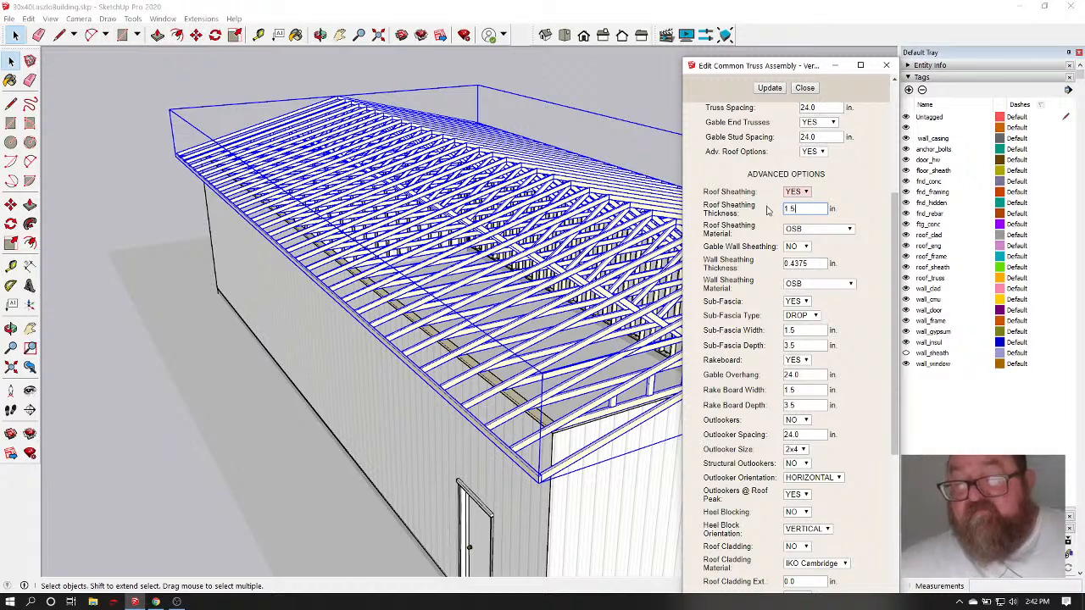
click(769, 90)
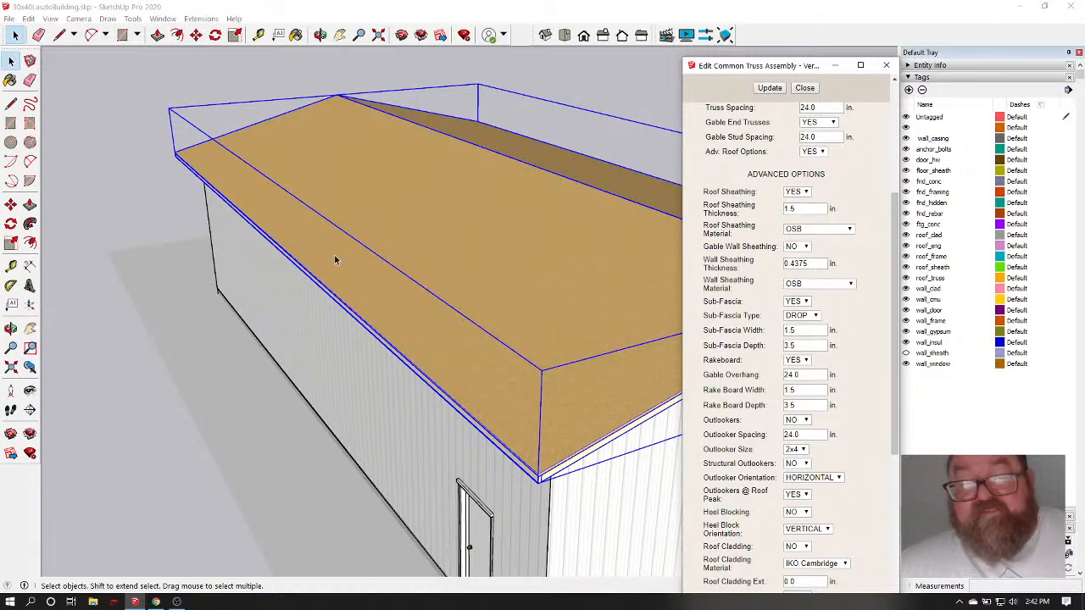
Turn on roof cladding with the g_rib_stone material, update the truss assembly and finish editing it
click(319, 35)
drag(541, 356, 545, 480)
scroll(545, 480, up, 10)
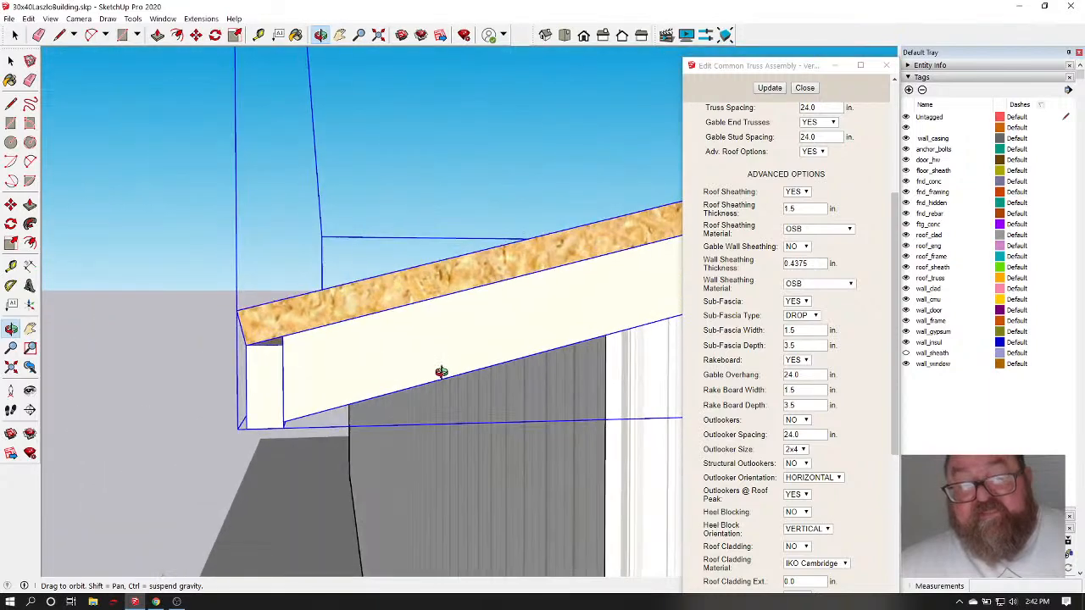
drag(441, 373, 424, 432)
scroll(762, 407, down, 7)
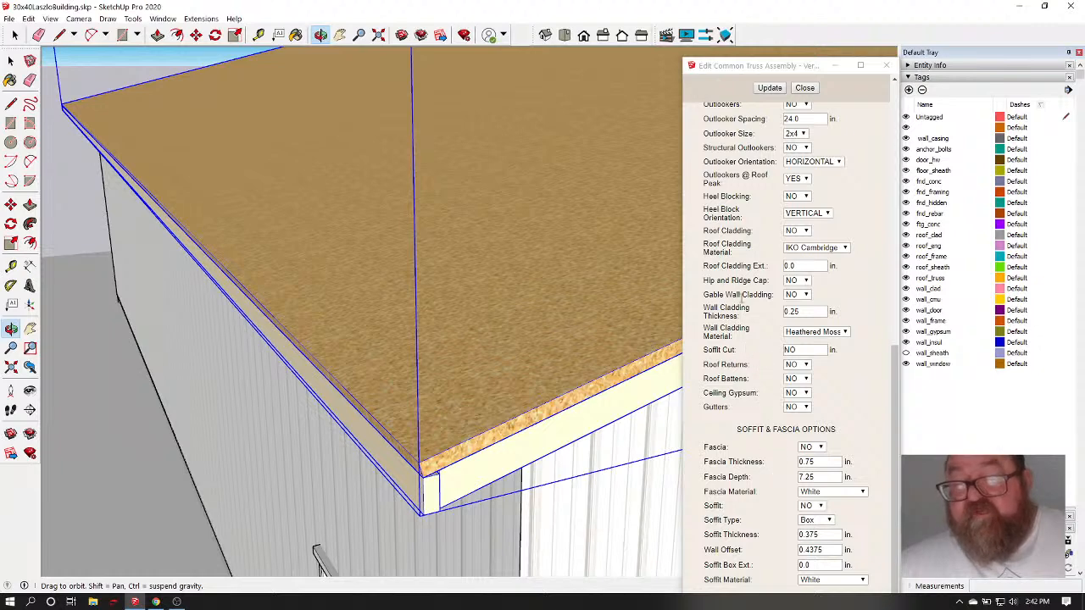
click(815, 248)
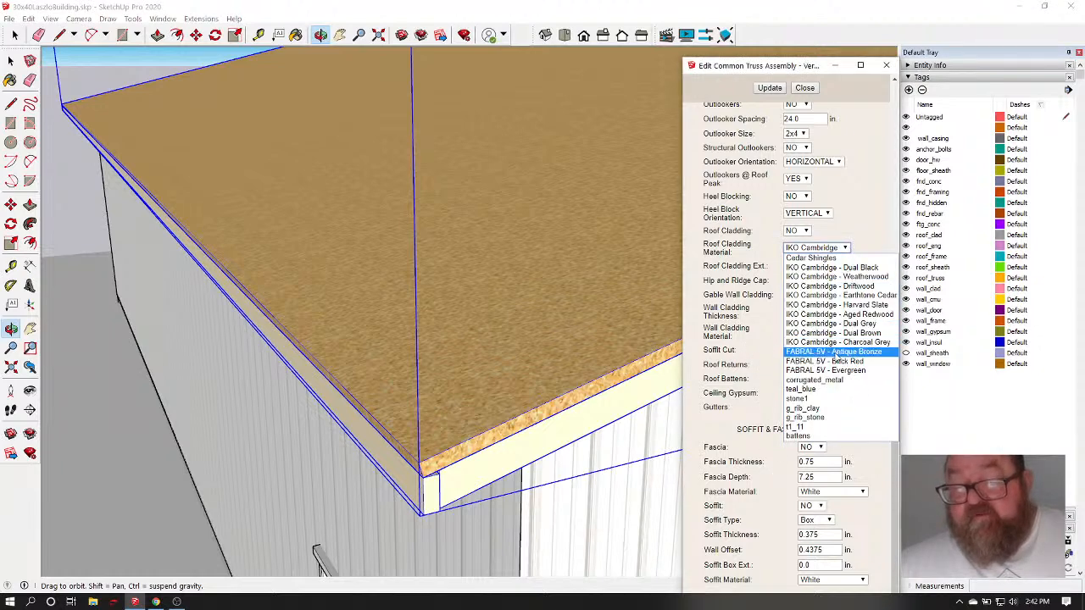
click(829, 417)
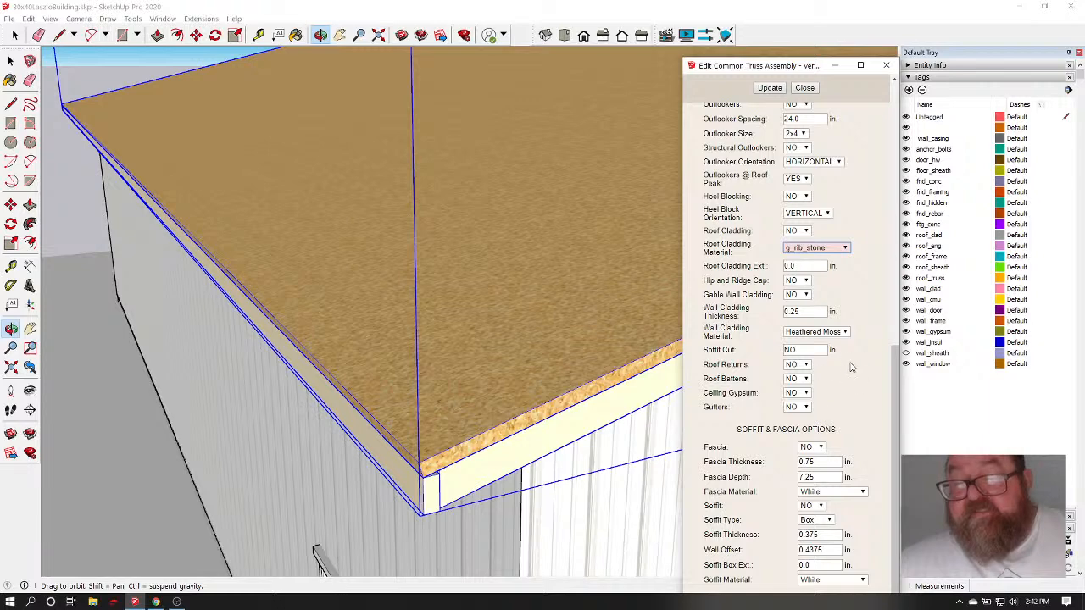
click(769, 88)
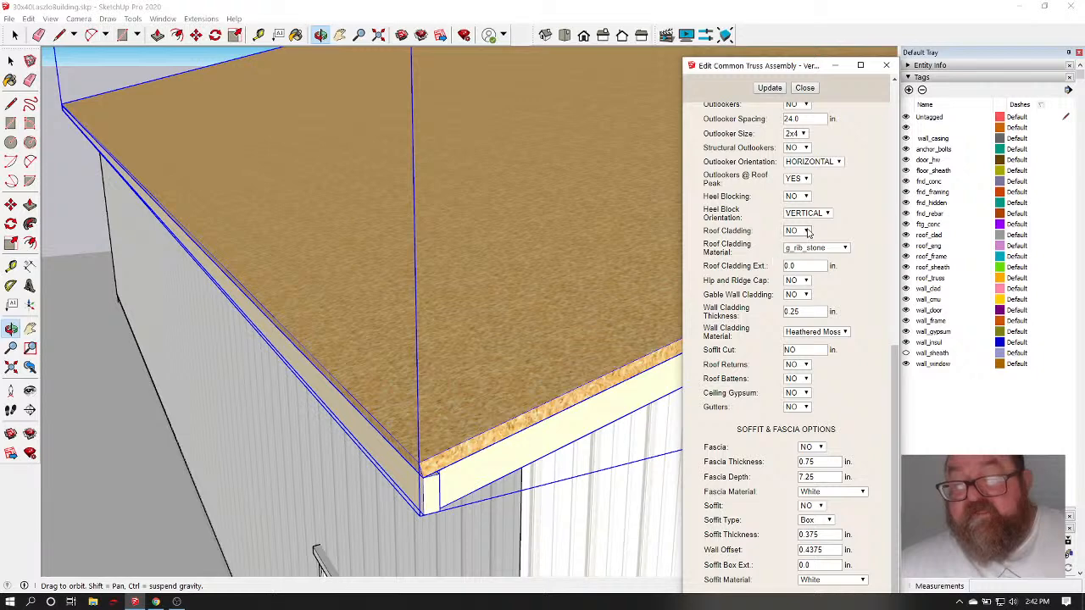
click(808, 232)
click(794, 250)
click(768, 88)
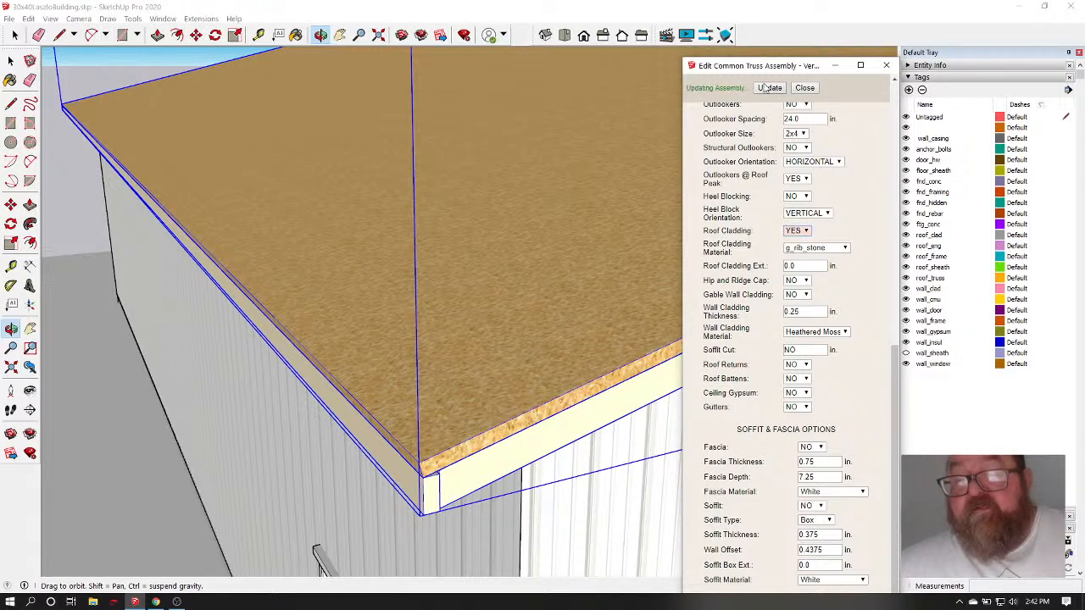
drag(476, 389, 546, 303)
click(805, 88)
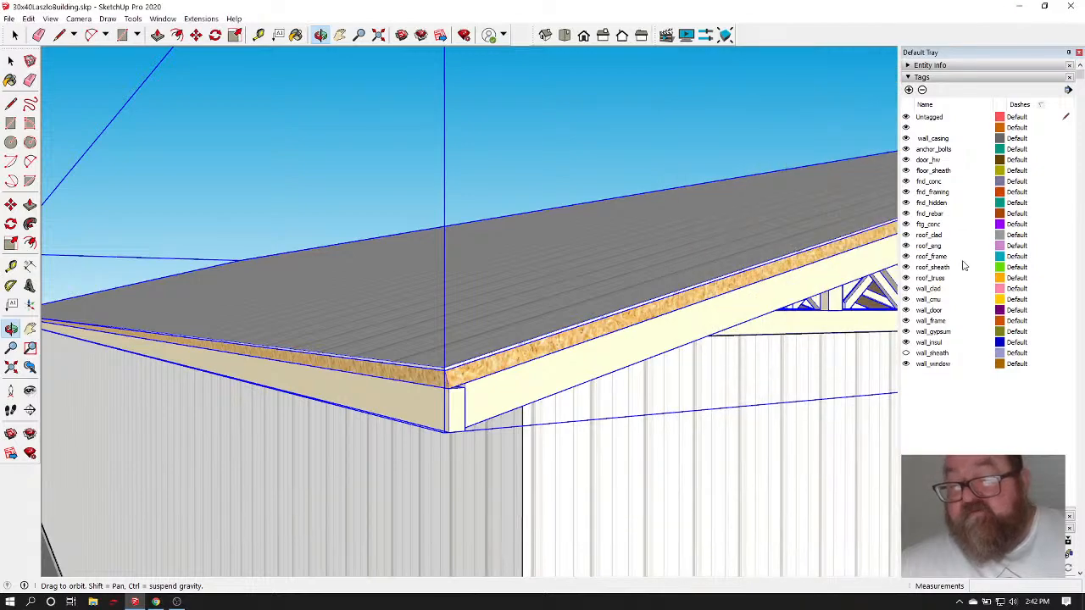
Hide the roof_sheath tag and deselect the roof truss assembly
click(905, 267)
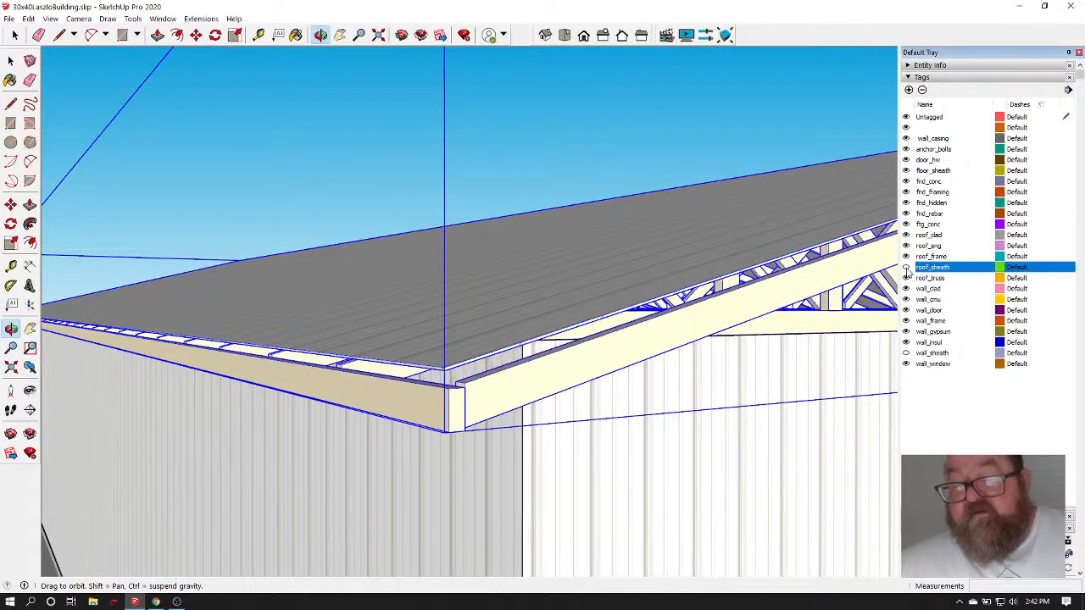
drag(462, 402, 472, 527)
scroll(473, 527, down, 10)
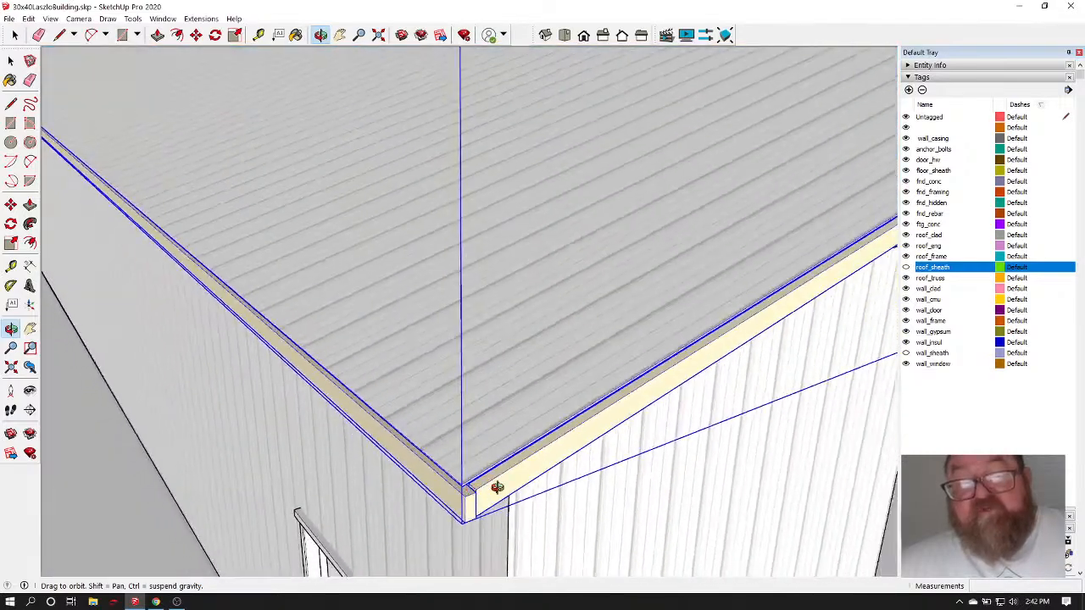
scroll(473, 400, up, 1)
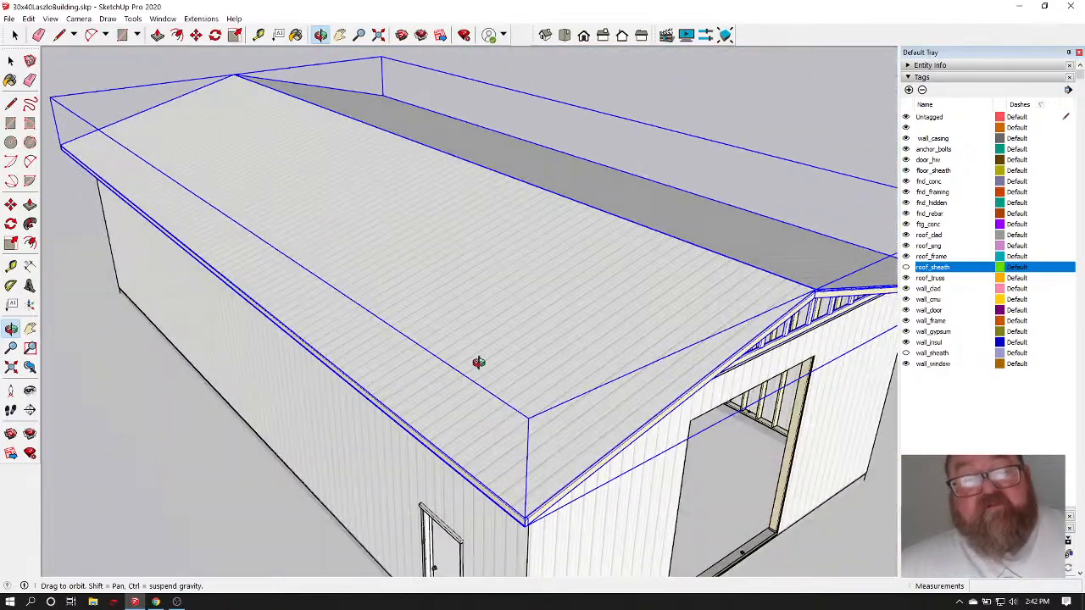
click(15, 34)
click(157, 74)
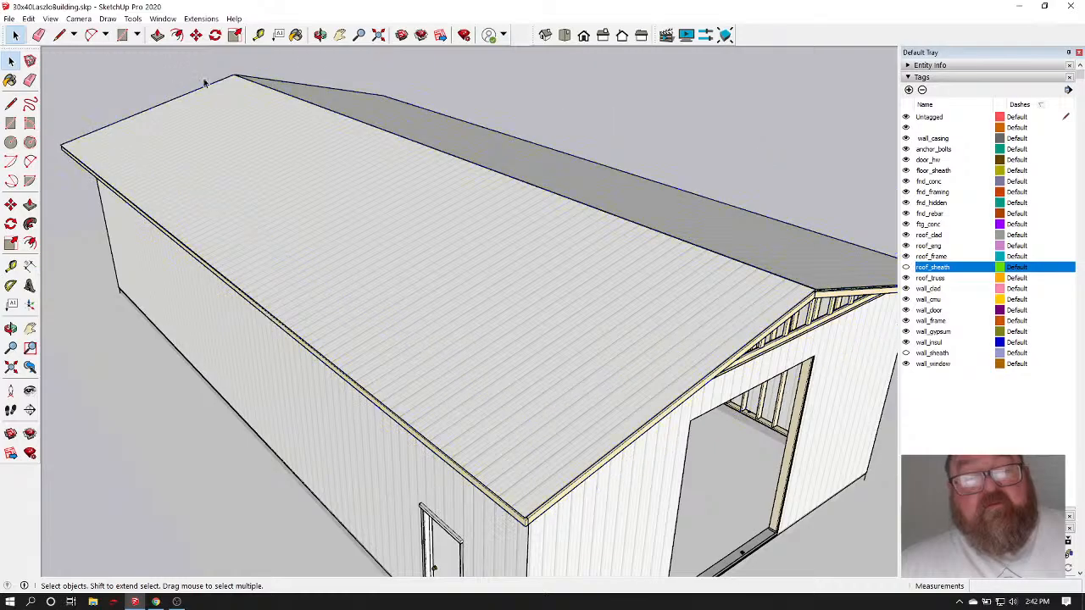
Examine the open gable end, its trusses and studs, and the clad roof from several angles
click(320, 34)
drag(576, 271, 303, 347)
scroll(531, 388, up, 3)
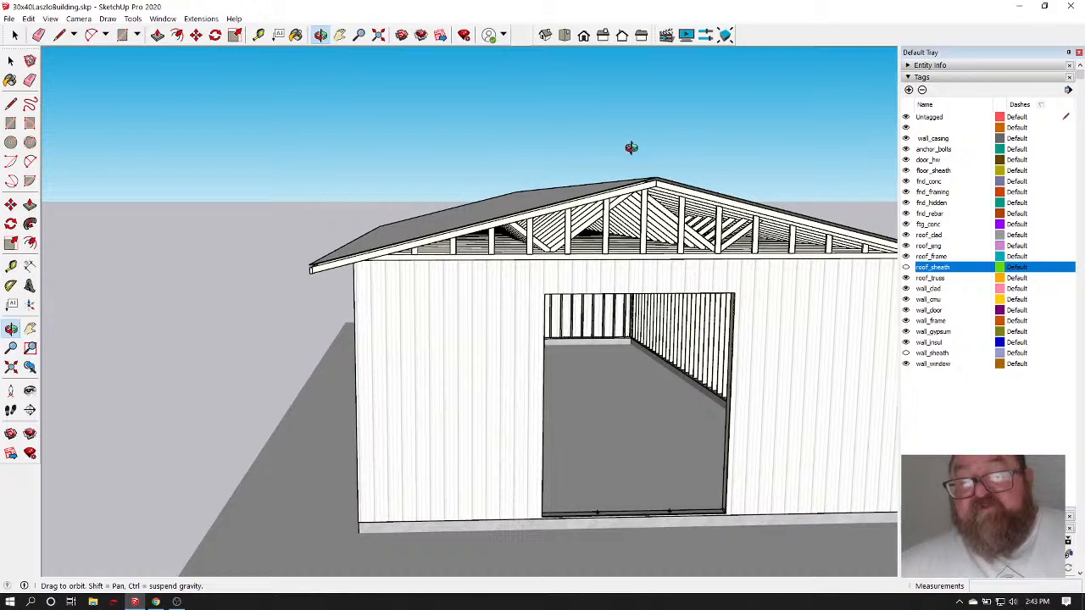
drag(486, 249, 370, 307)
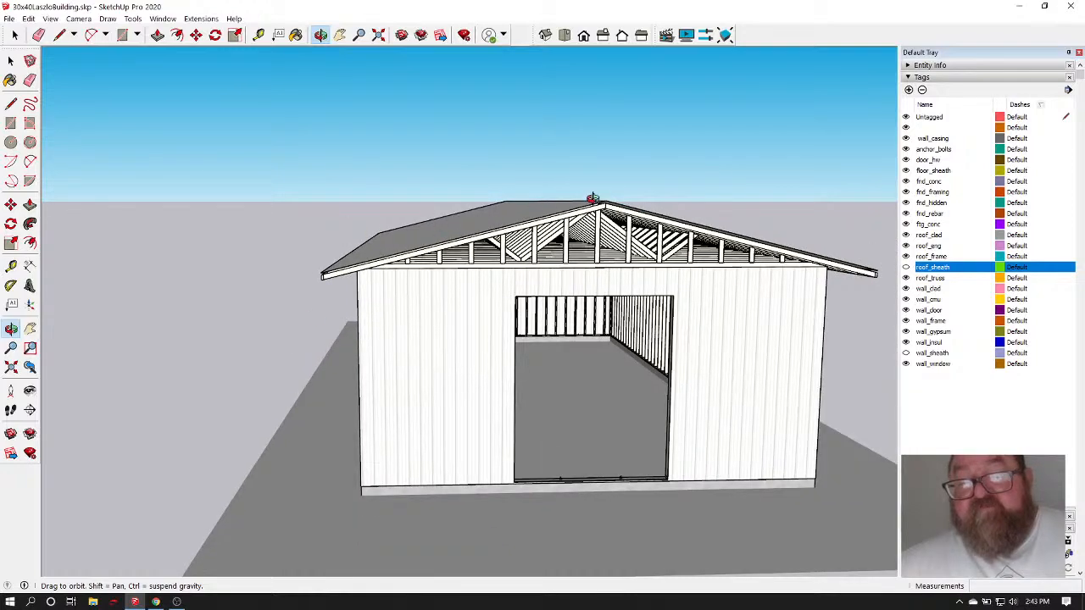
drag(643, 252, 666, 275)
scroll(574, 239, up, 5)
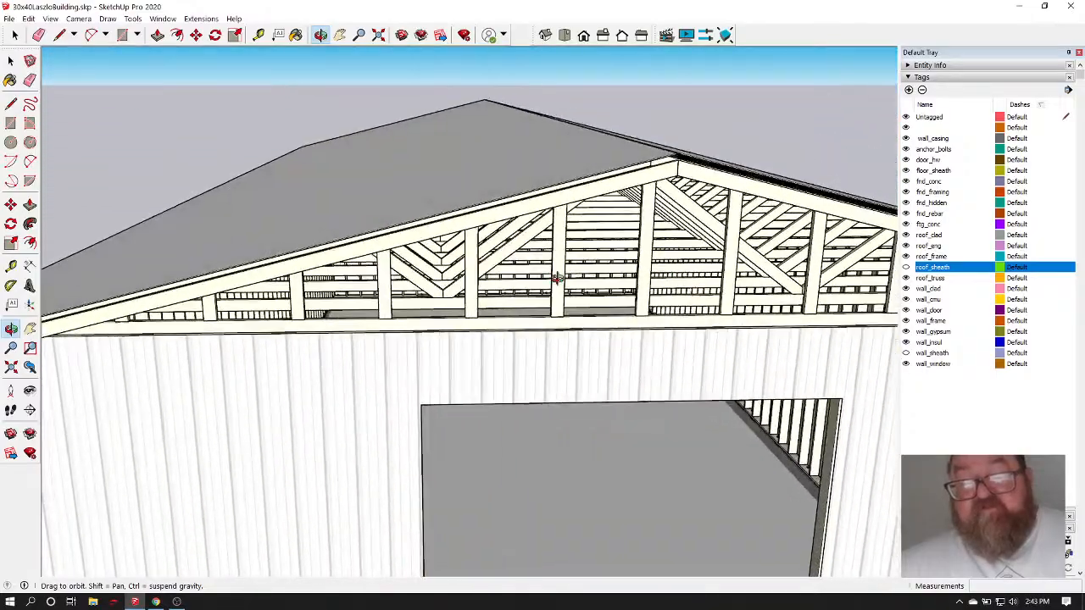
scroll(557, 279, up, 5)
drag(557, 280, 364, 254)
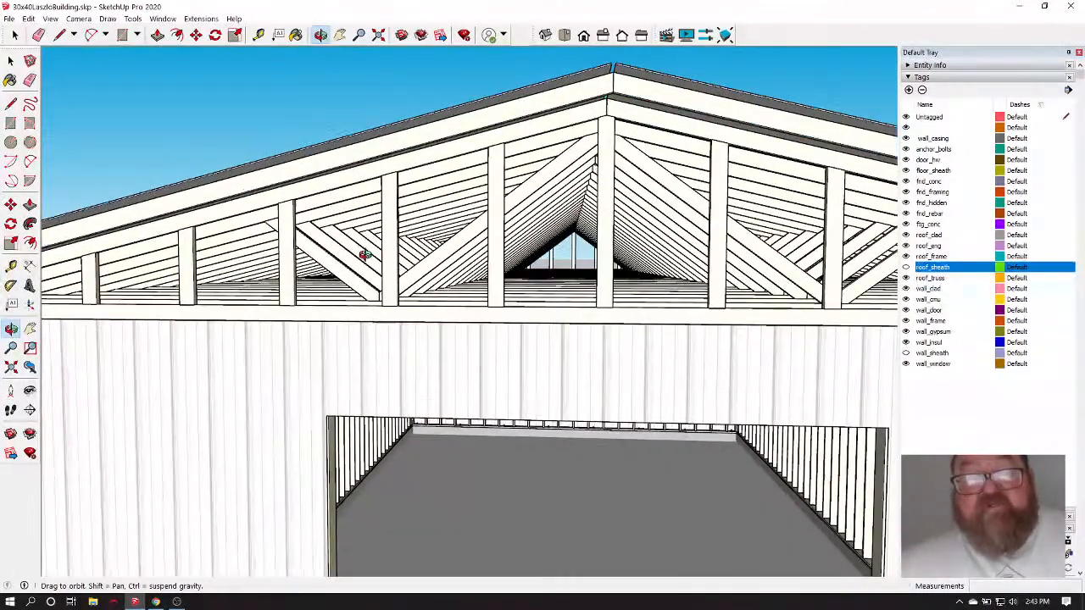
scroll(346, 269, down, 5)
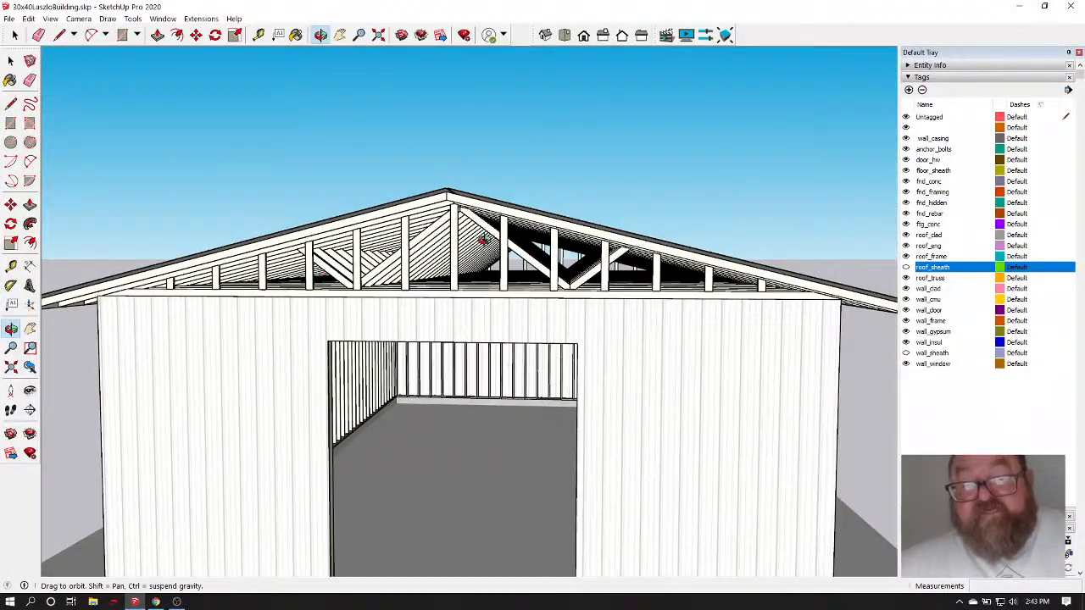
scroll(552, 294, up, 6)
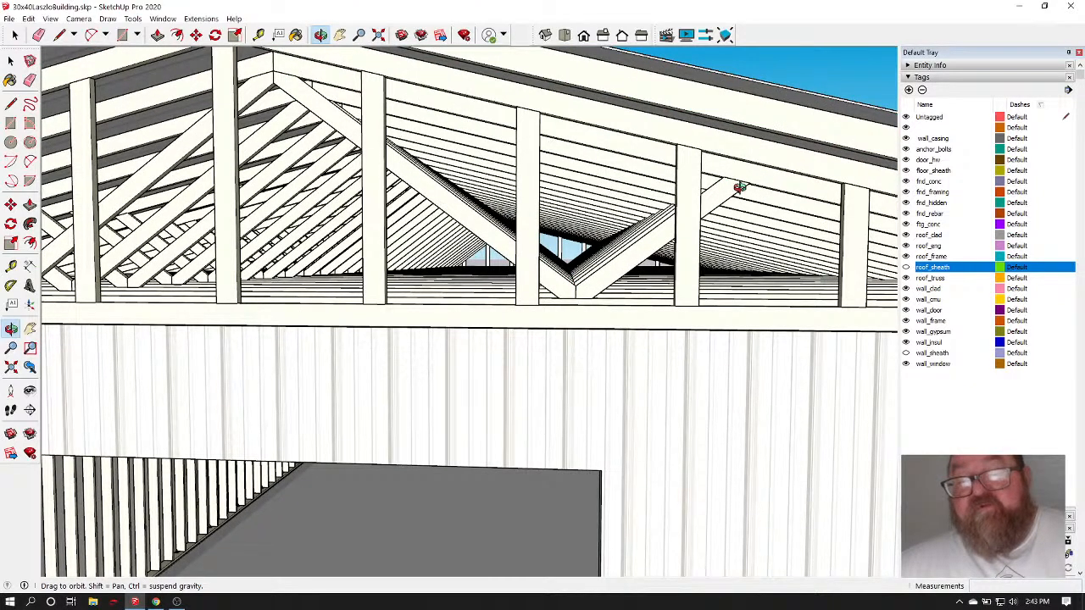
scroll(740, 188, down, 10)
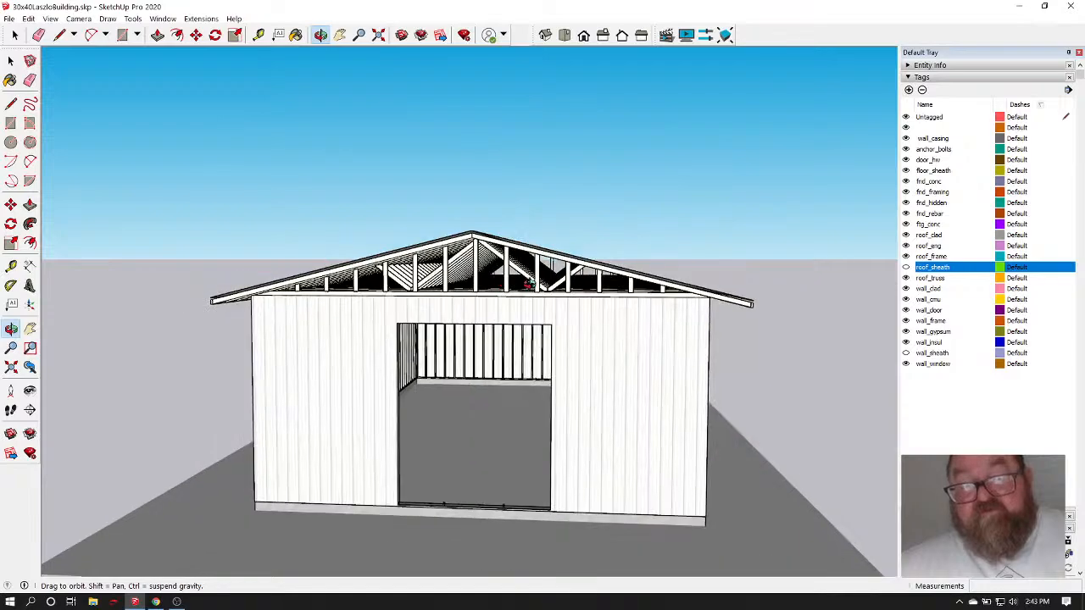
drag(529, 284, 686, 325)
scroll(506, 337, down, 4)
scroll(675, 361, up, 5)
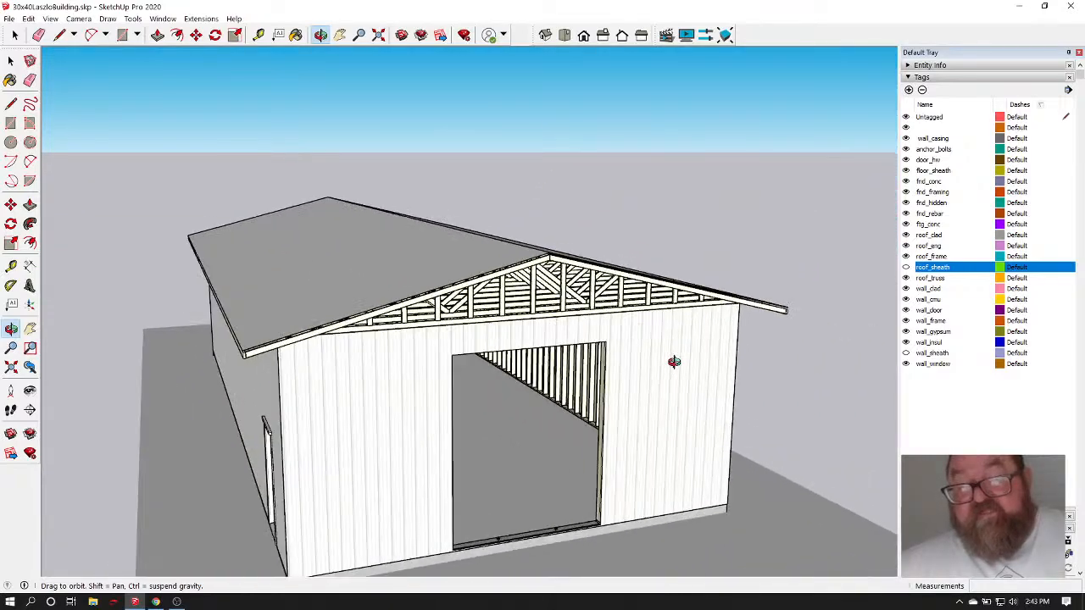
scroll(508, 288, up, 2)
drag(382, 215, 424, 284)
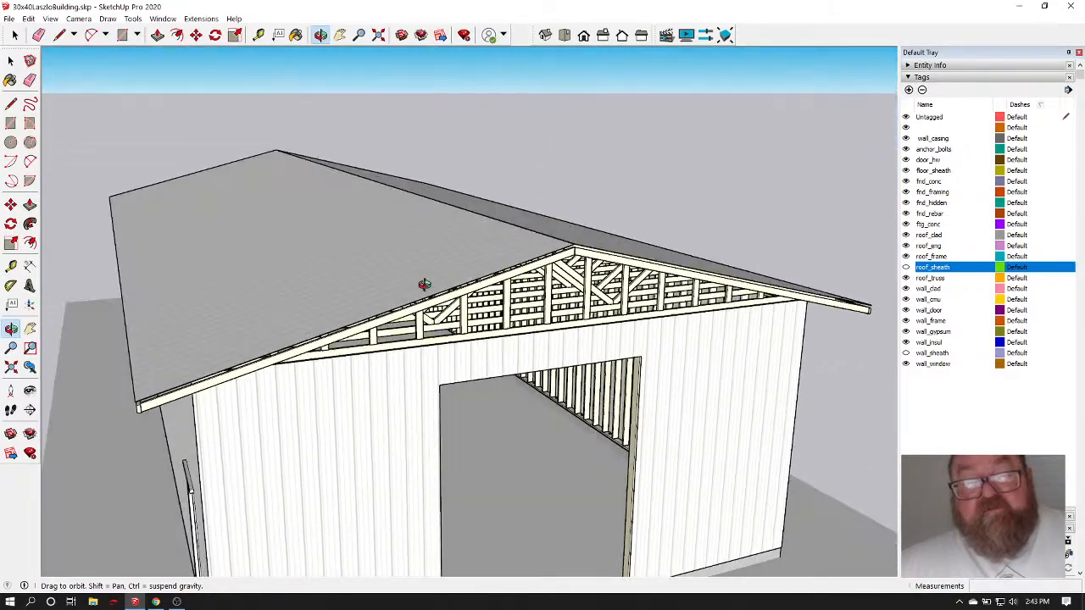
scroll(390, 255, down, 3)
drag(356, 232, 407, 261)
click(16, 35)
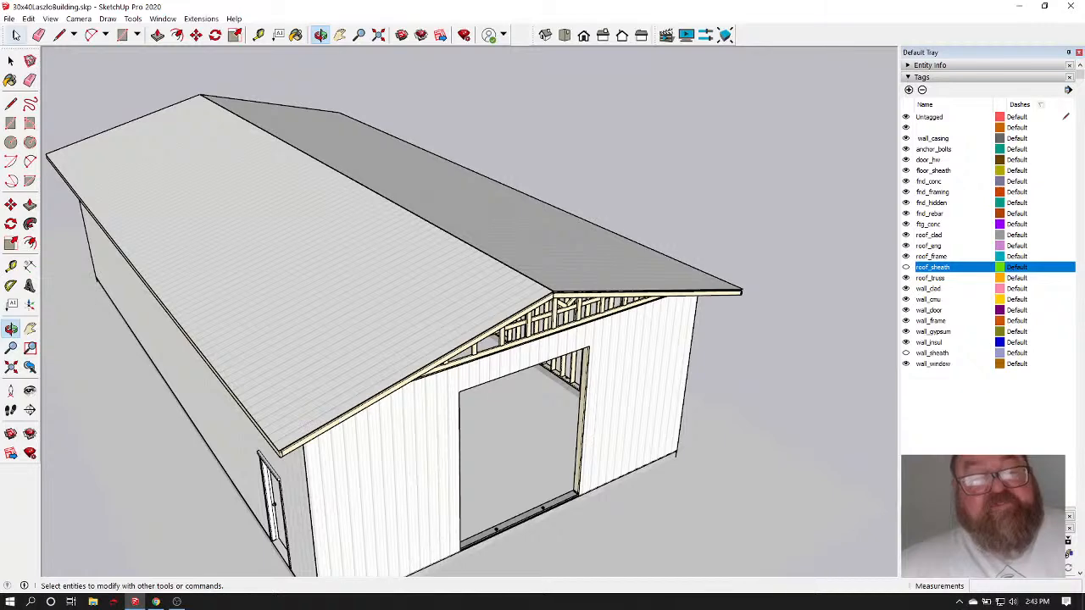
click(383, 223)
right_click(383, 224)
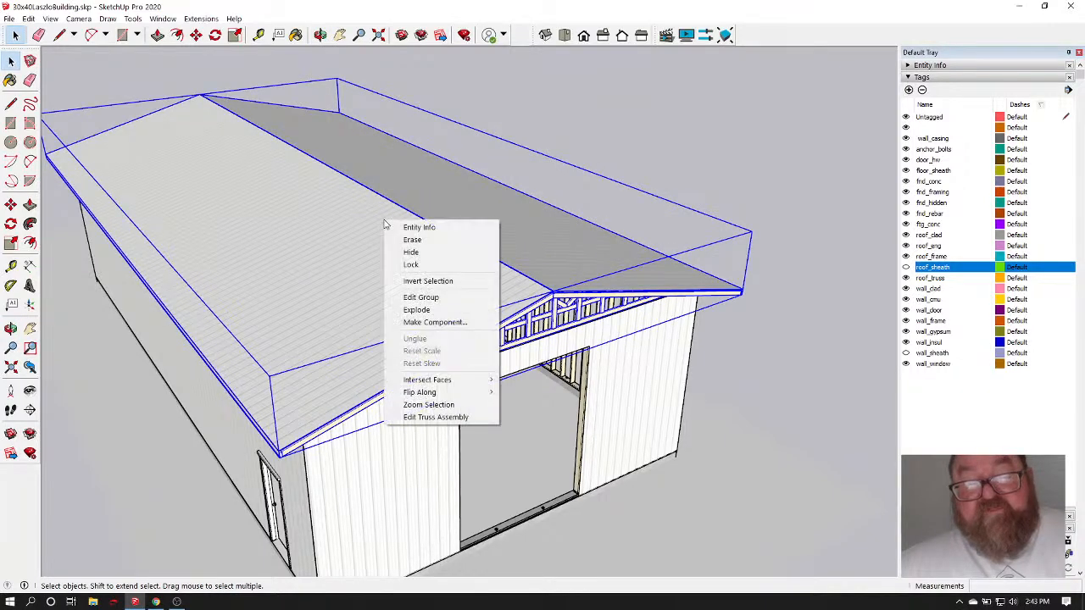
click(489, 96)
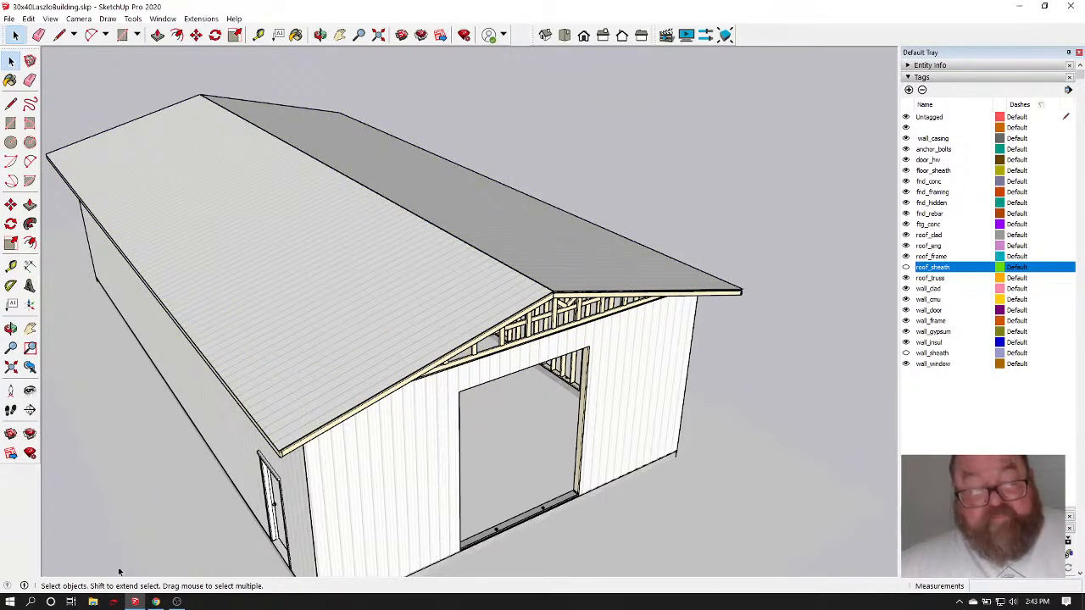
Switch to YouTube Studio in Chrome to check the stream's live chat, and return to SketchUp
click(156, 602)
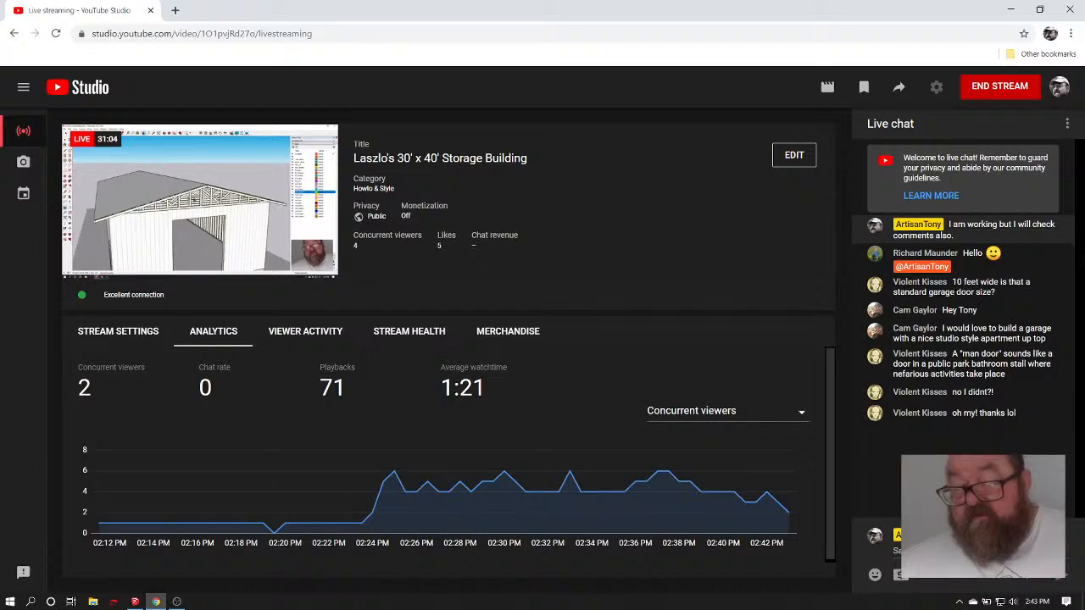
click(135, 602)
Turn on gable wall sheathing for the roof truss assembly with a 1.5 in thickness and update the assembly
click(421, 308)
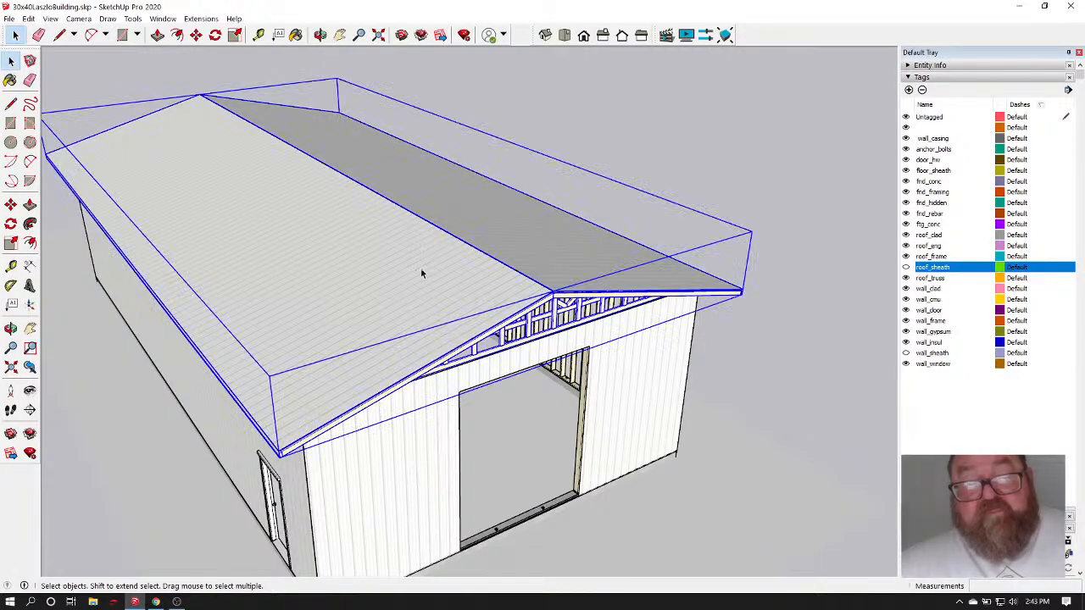
right_click(422, 269)
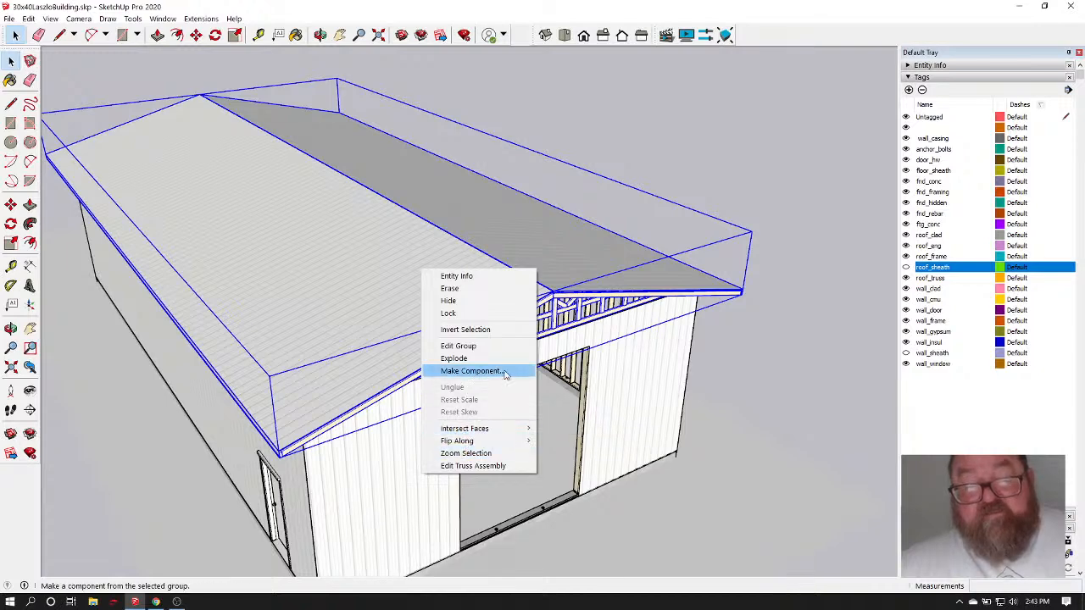
click(479, 466)
scroll(734, 254, down, 5)
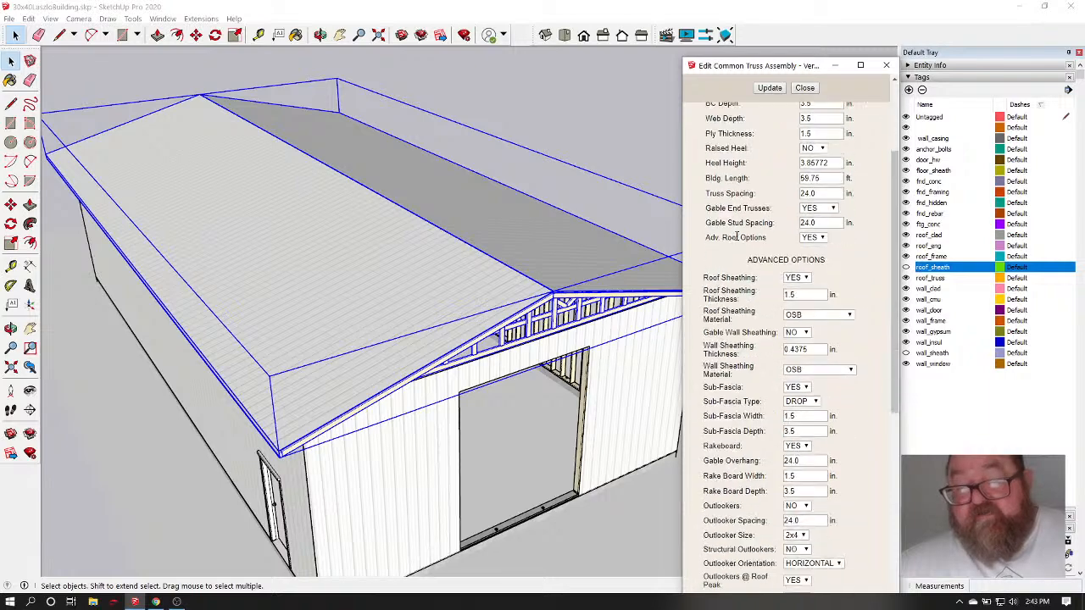
scroll(731, 276, down, 3)
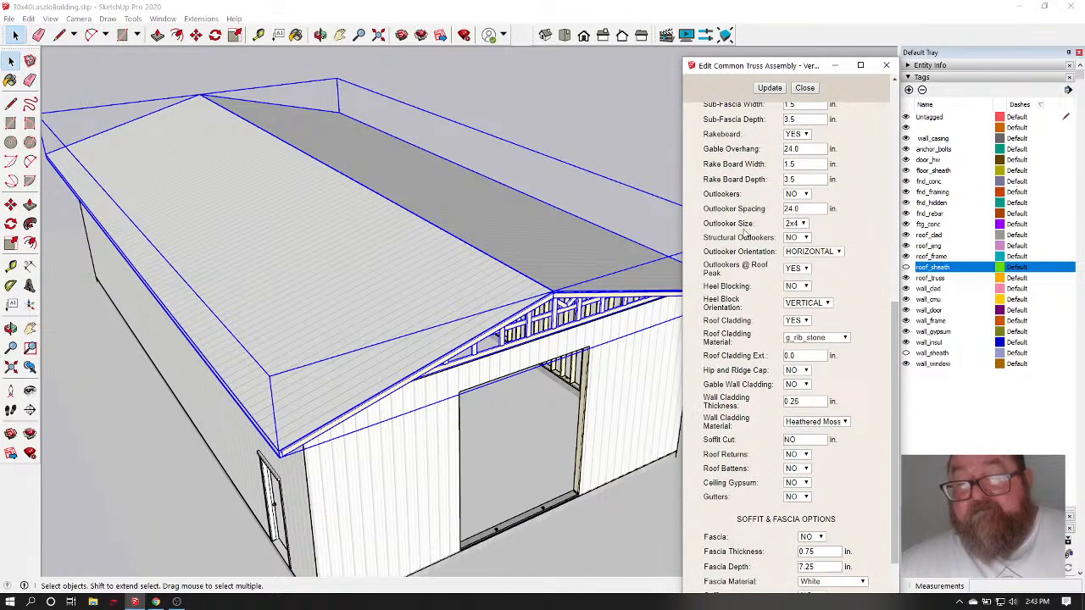
scroll(742, 249, up, 1)
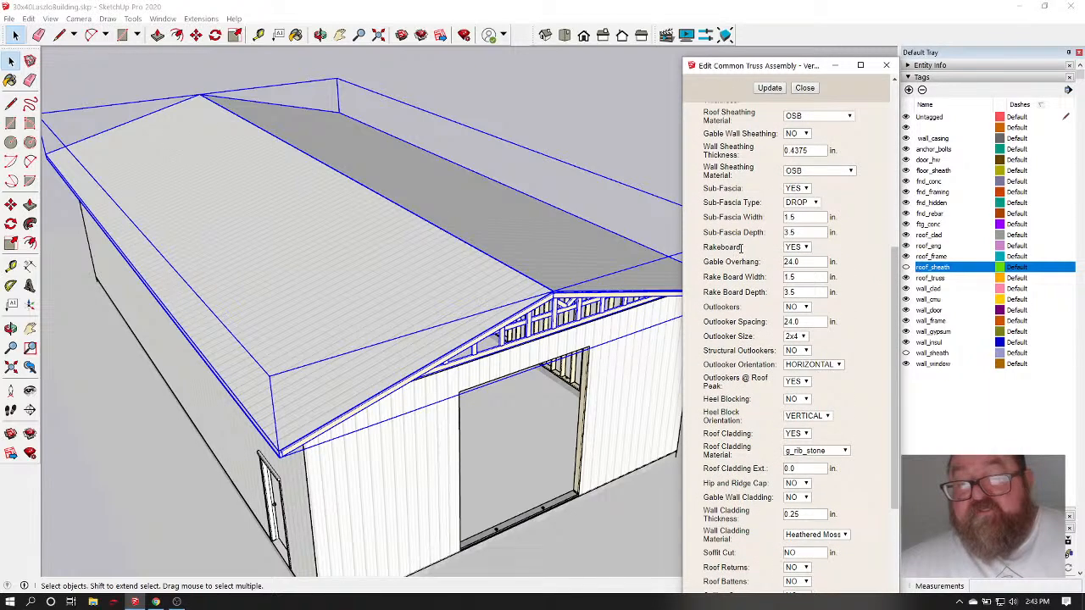
click(807, 134)
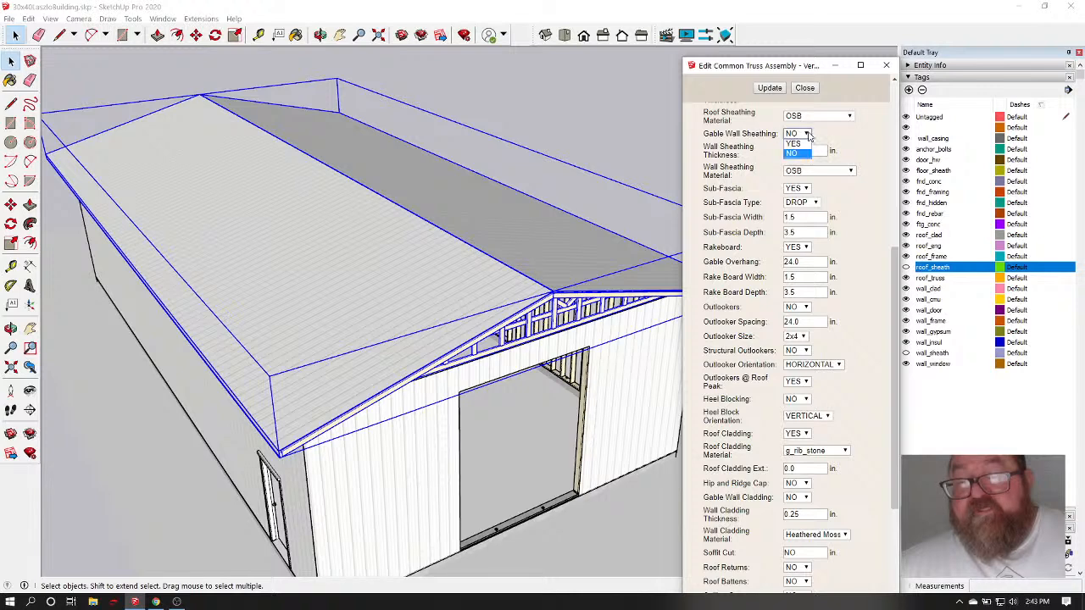
click(797, 143)
drag(816, 150, 760, 155)
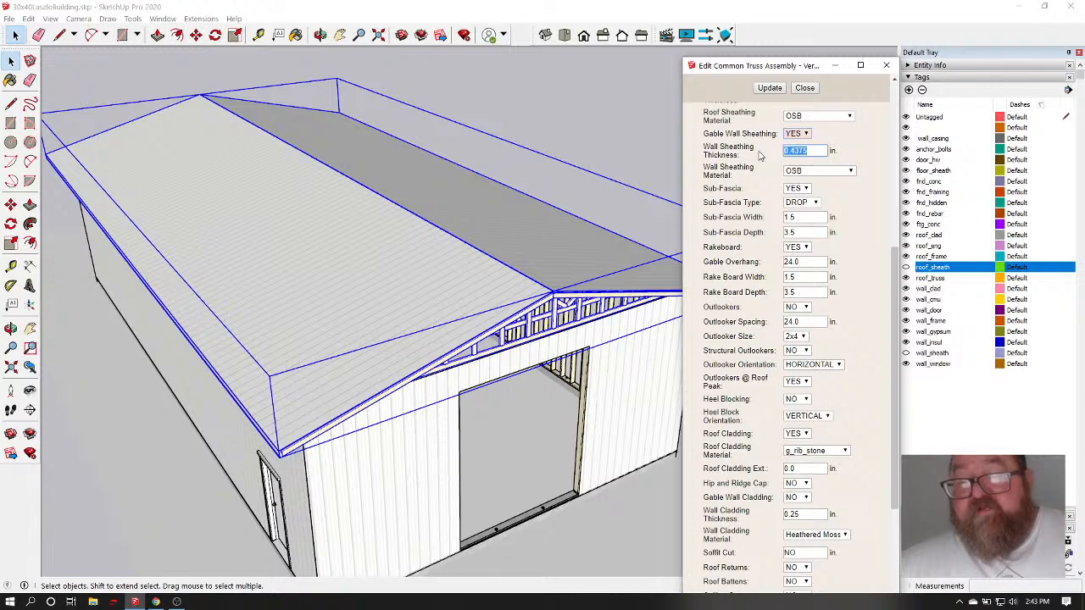
text(1.5)
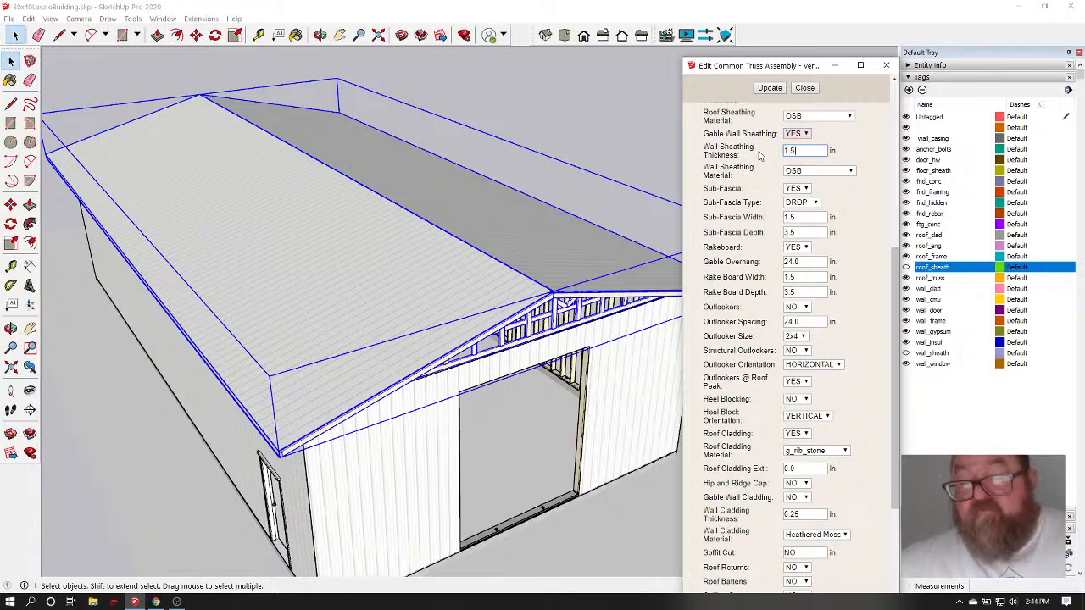
click(771, 89)
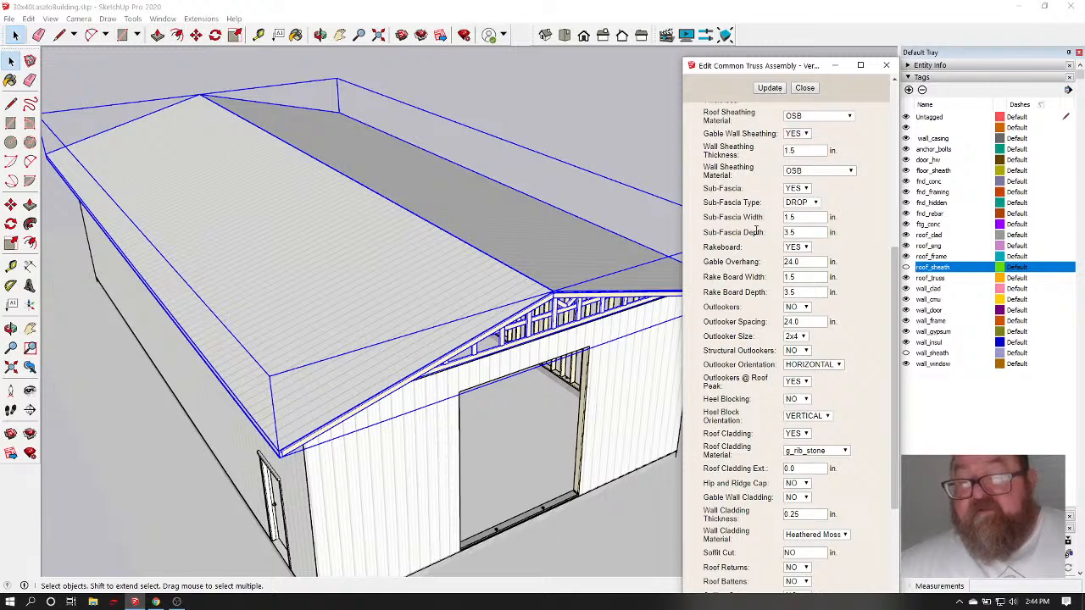
Turn on gable wall cladding for the truss assembly and update it
scroll(756, 231, down, 3)
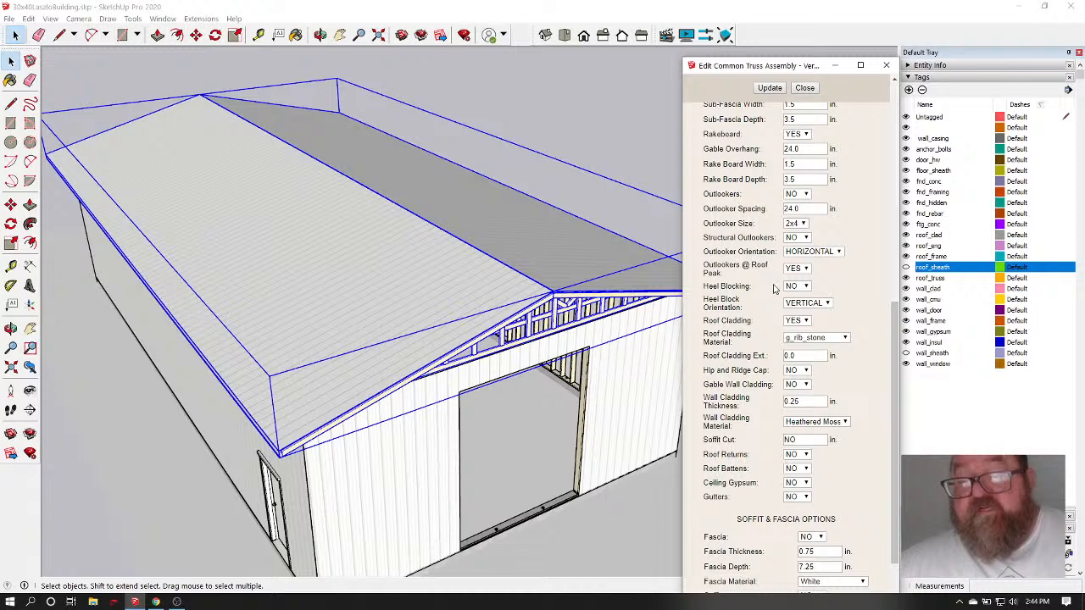
scroll(773, 289, down, 3)
scroll(771, 286, up, 3)
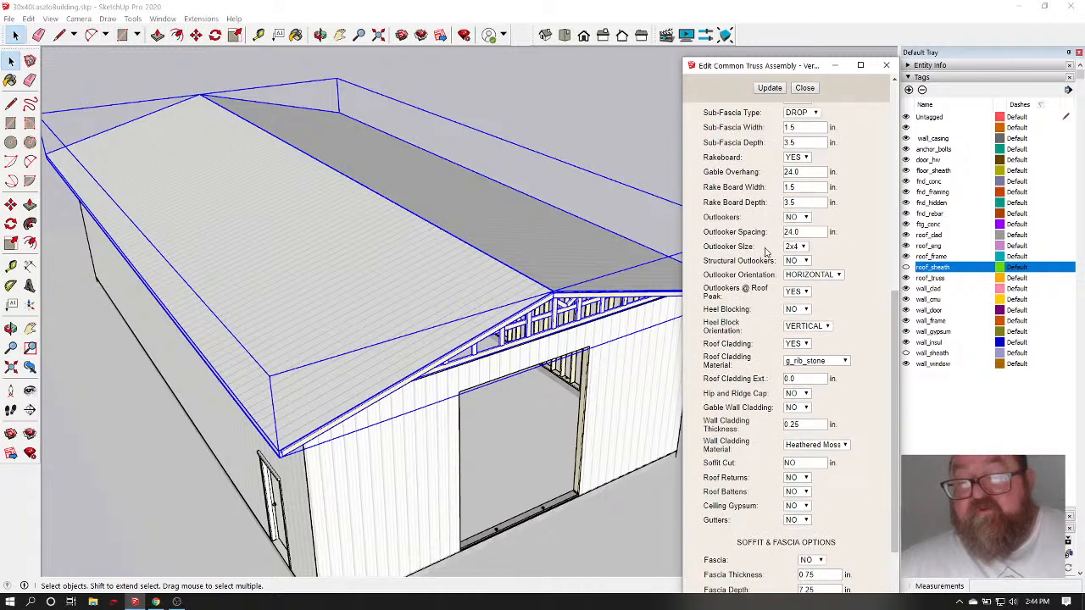
scroll(769, 308, down, 3)
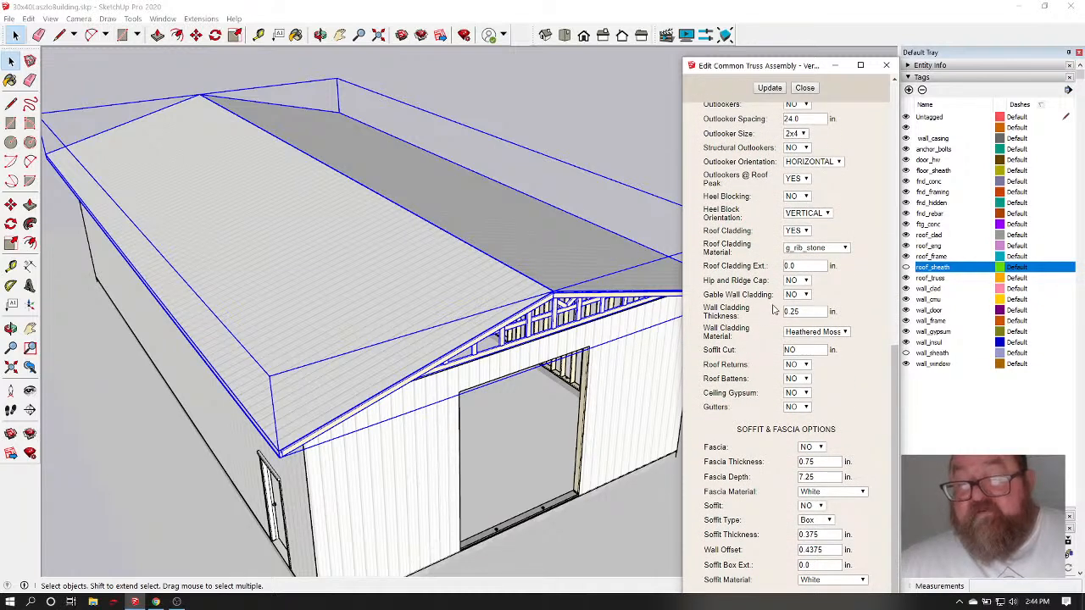
click(805, 294)
click(807, 316)
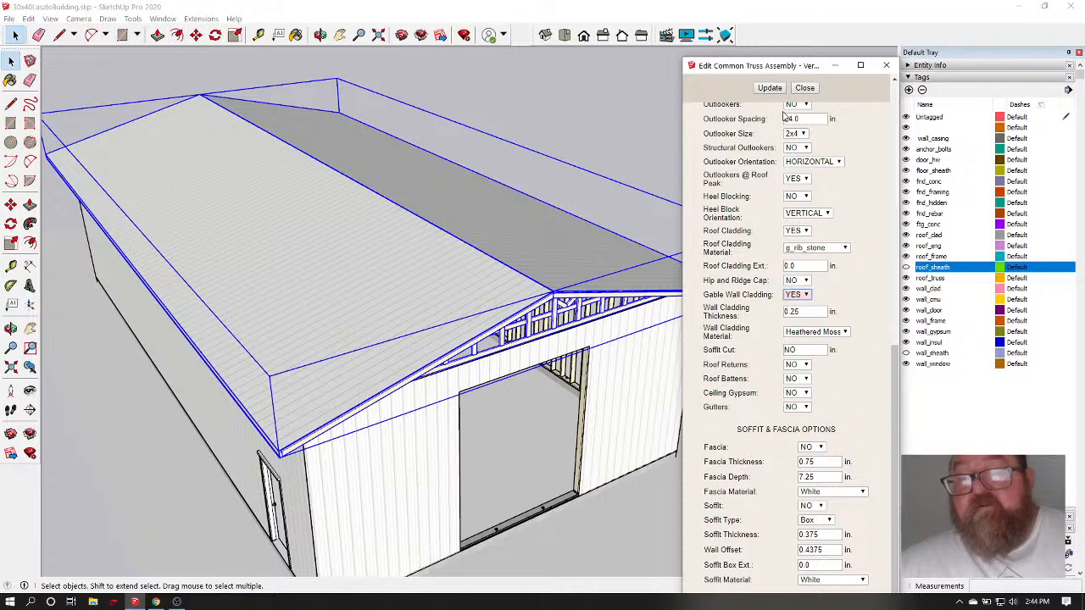
click(771, 89)
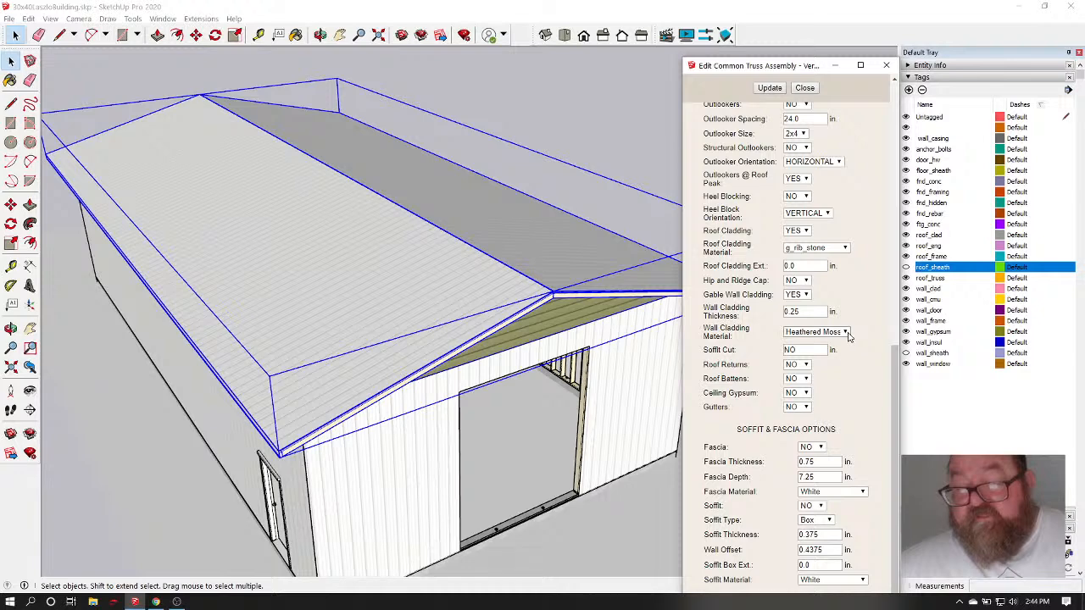
Set the gable wall cladding material to g_rib_stone, update the truss assembly and finish editing it
click(843, 332)
click(826, 466)
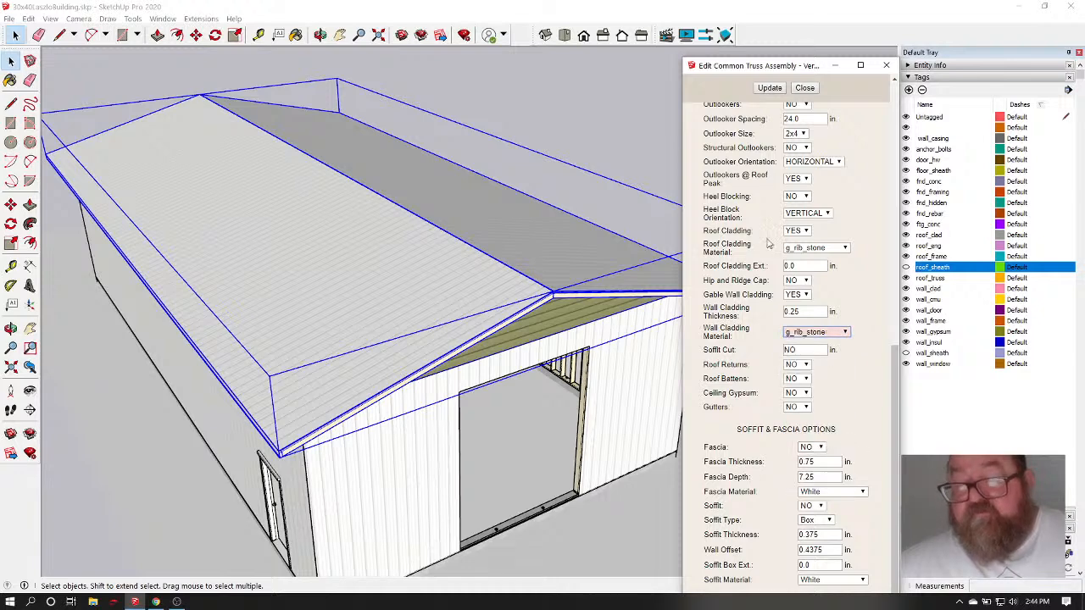
click(771, 89)
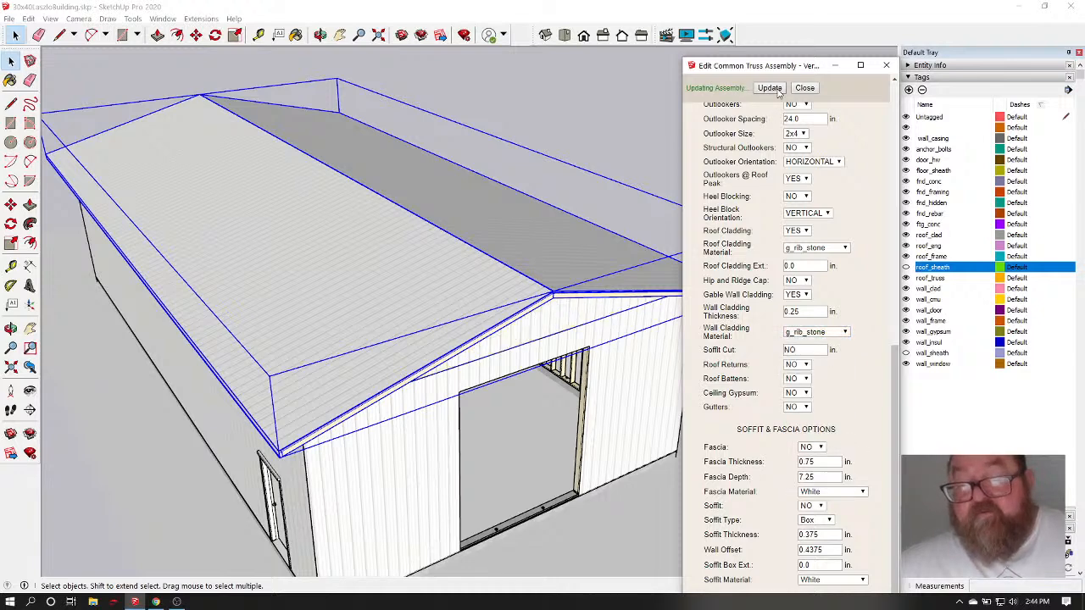
click(804, 87)
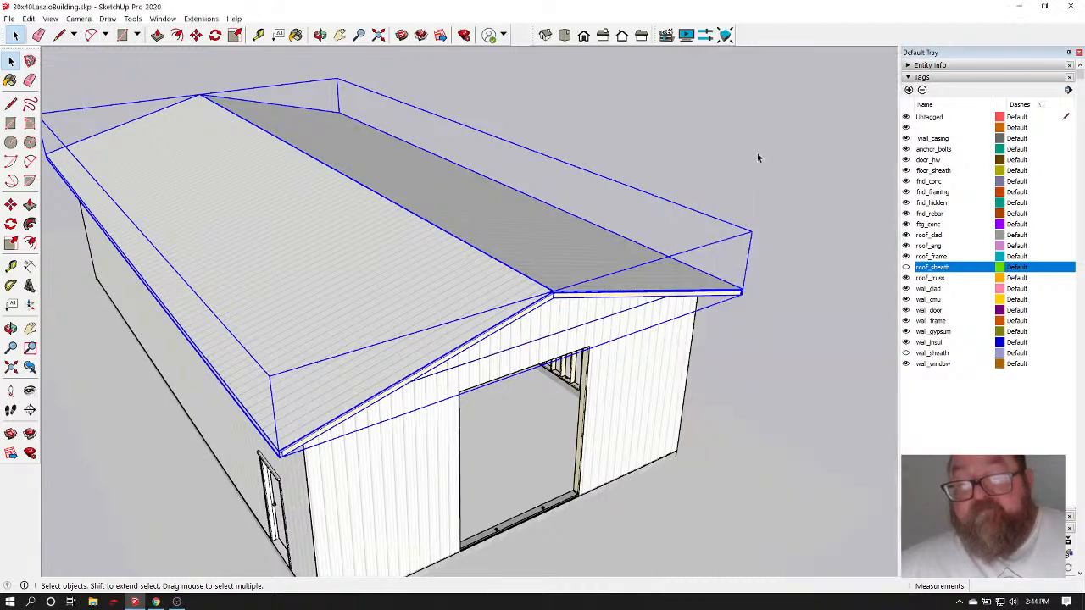
Deselect the roof and examine the clad gable end and rake overhang from several angles
click(320, 35)
drag(441, 322, 336, 257)
click(10, 60)
click(219, 102)
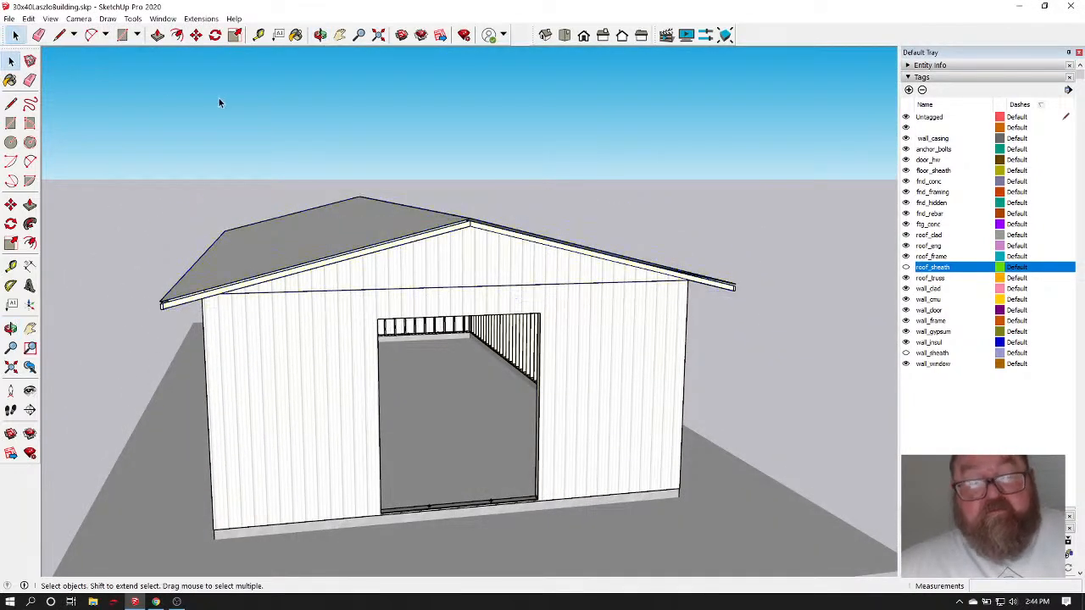
click(338, 35)
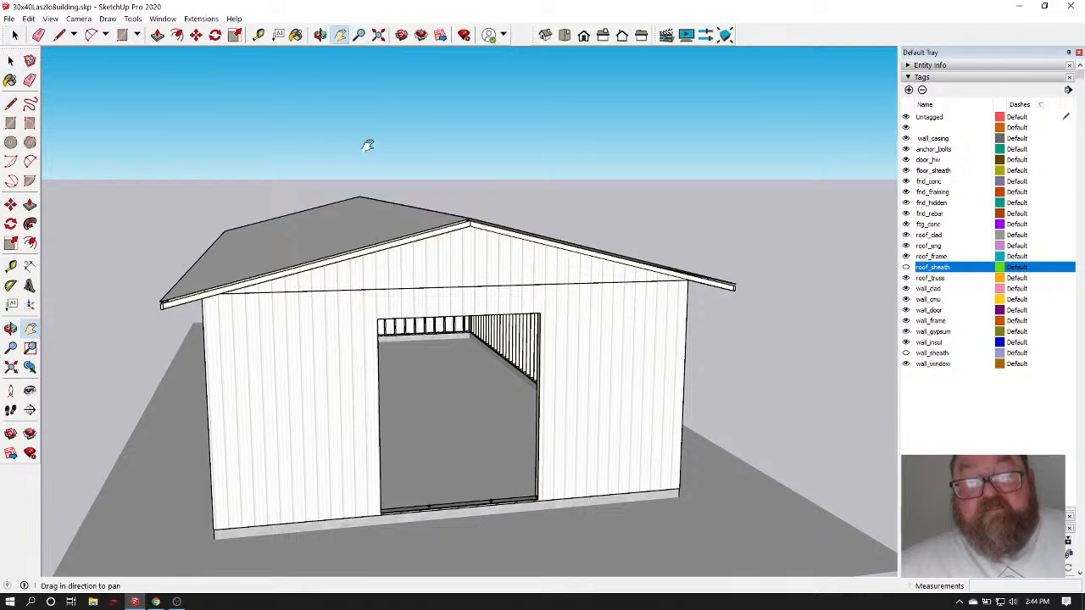
drag(356, 255, 487, 240)
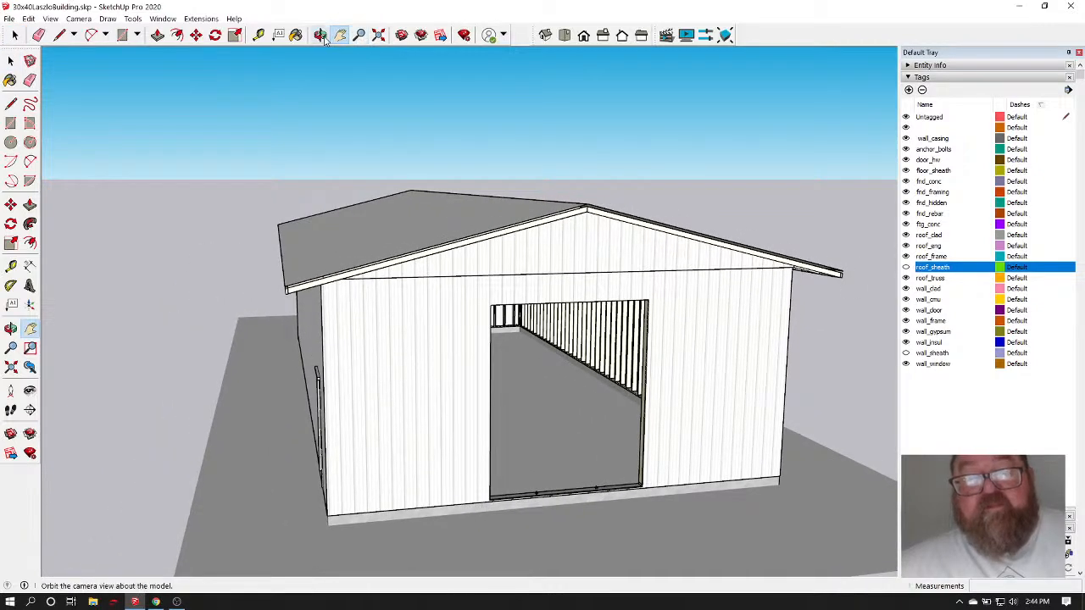
click(320, 35)
drag(571, 244, 361, 243)
scroll(407, 291, up, 2)
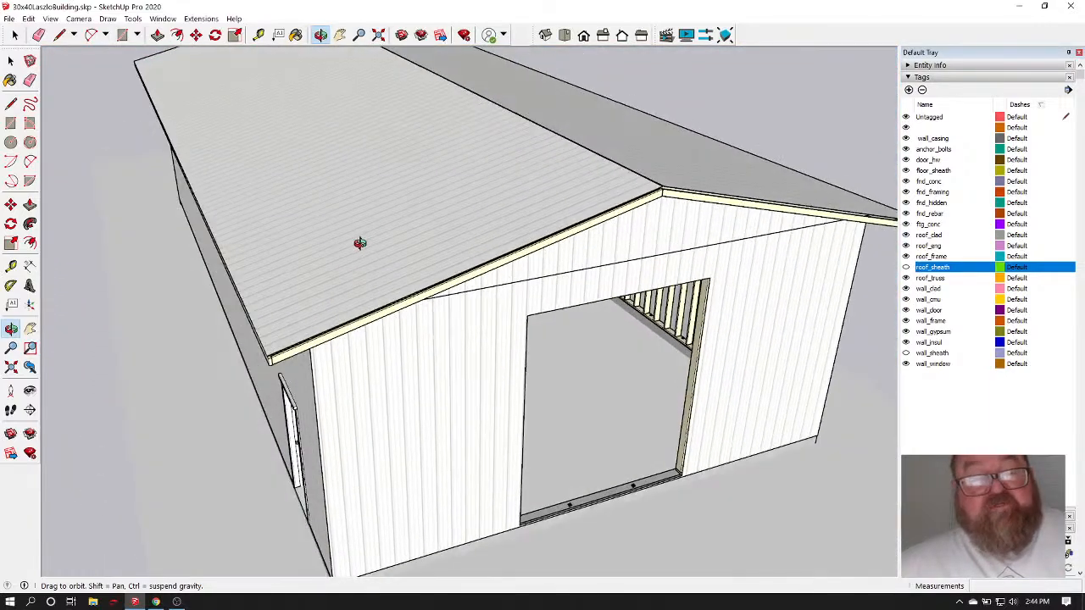
Reopen the roof truss assembly for editing and turn on the fascia with a 5.5 in depth
click(13, 37)
middle_drag(279, 271, 319, 255)
click(328, 254)
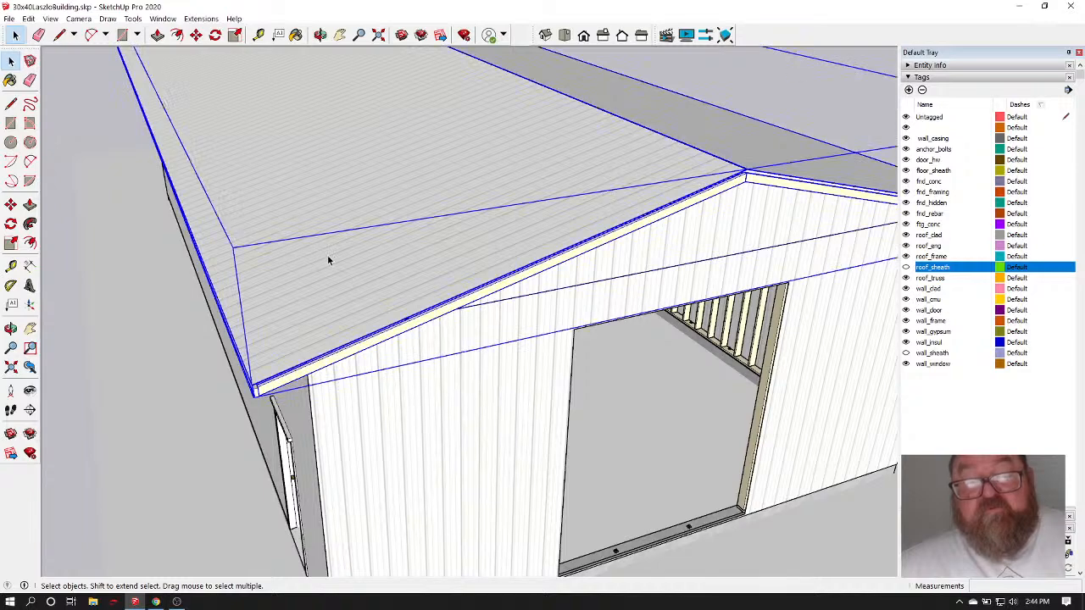
right_click(328, 254)
click(358, 454)
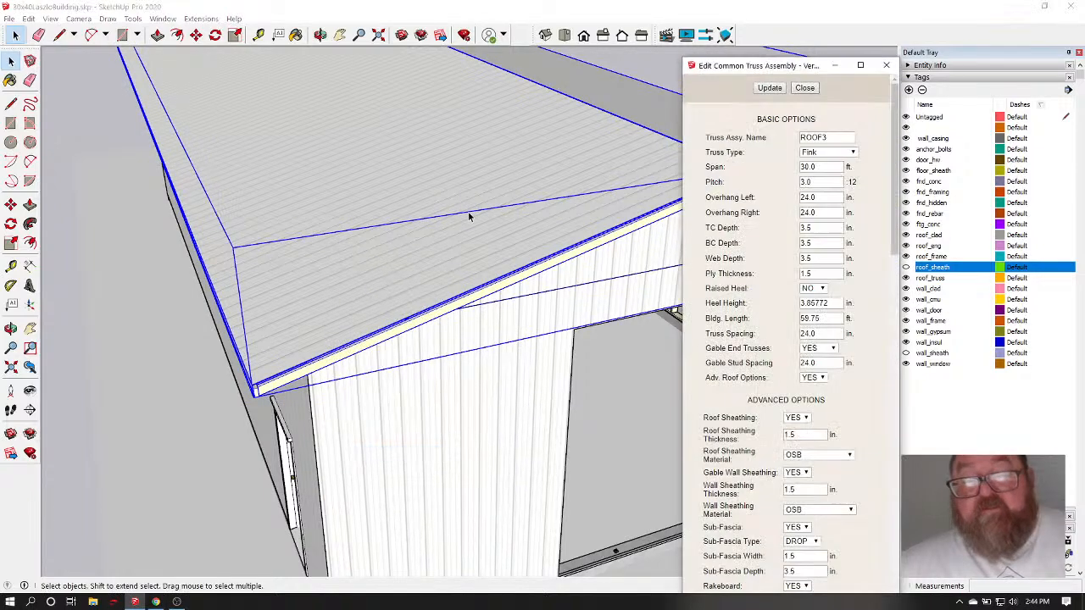
scroll(788, 265, down, 10)
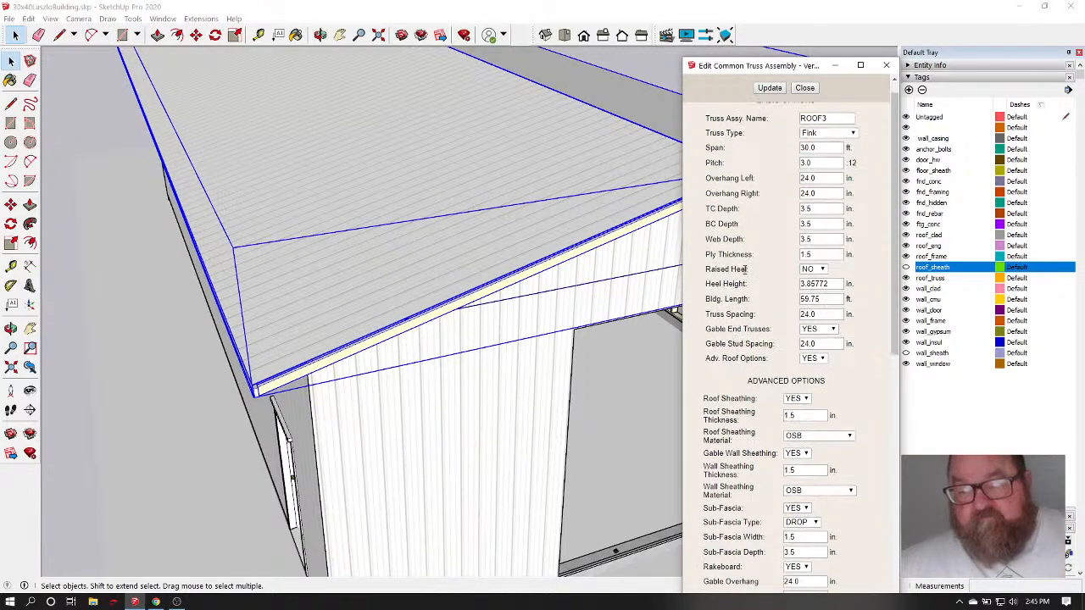
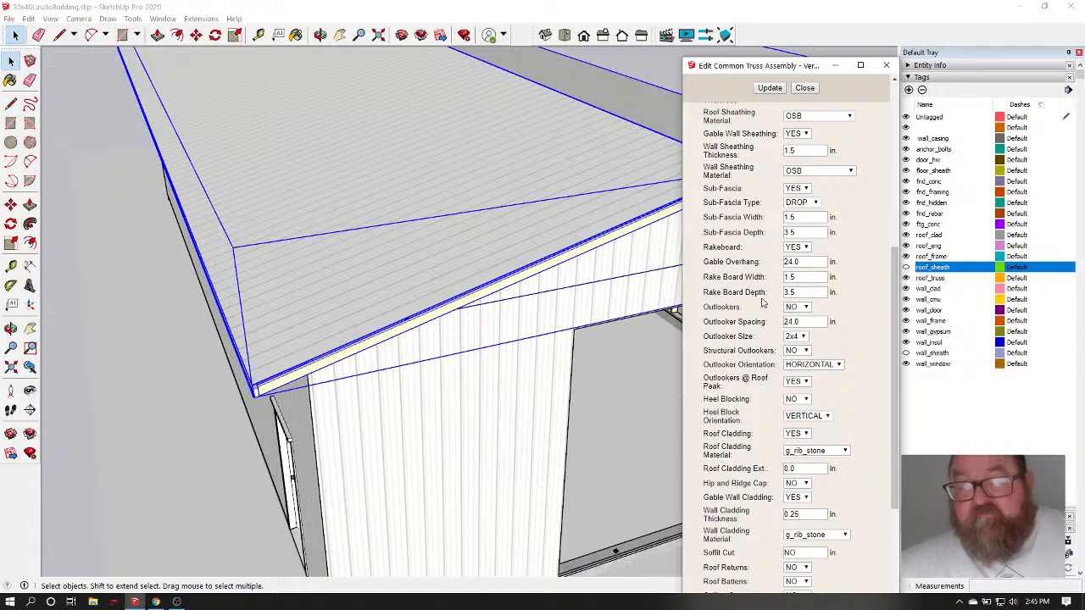
scroll(762, 303, down, 5)
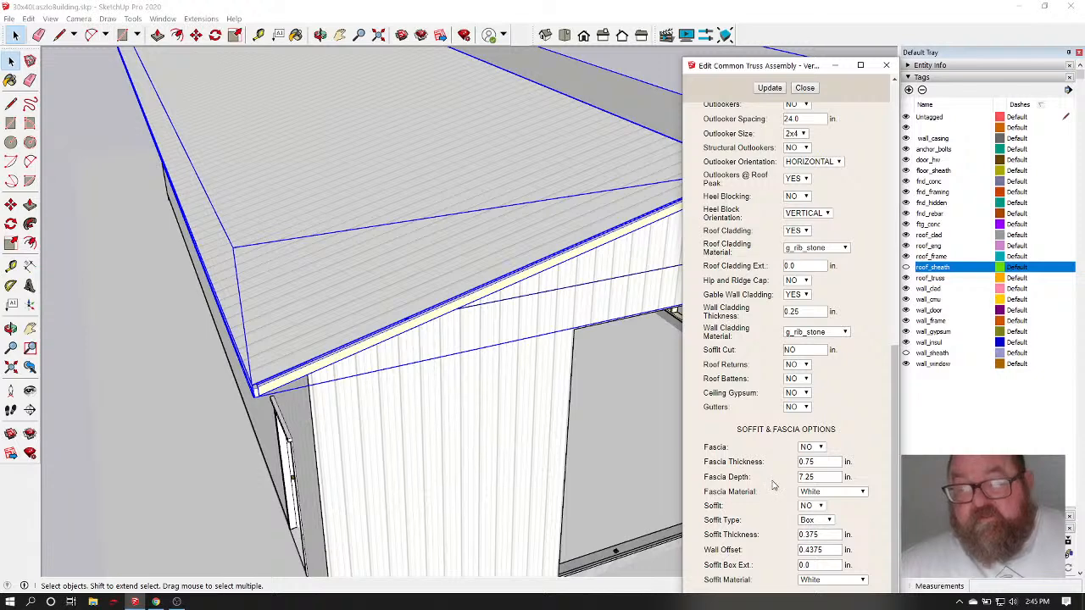
click(821, 447)
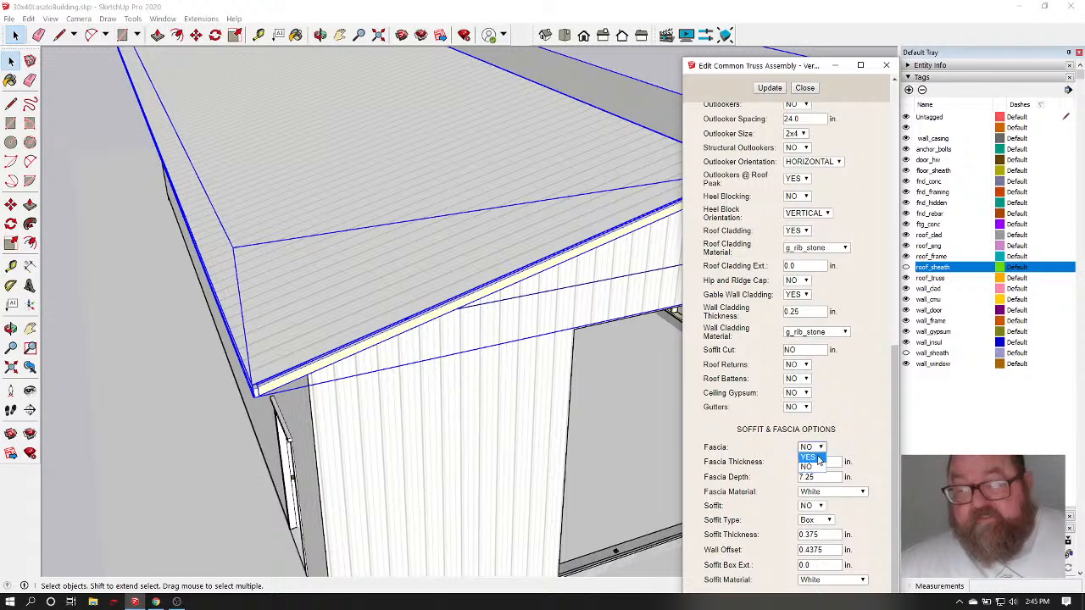
click(810, 462)
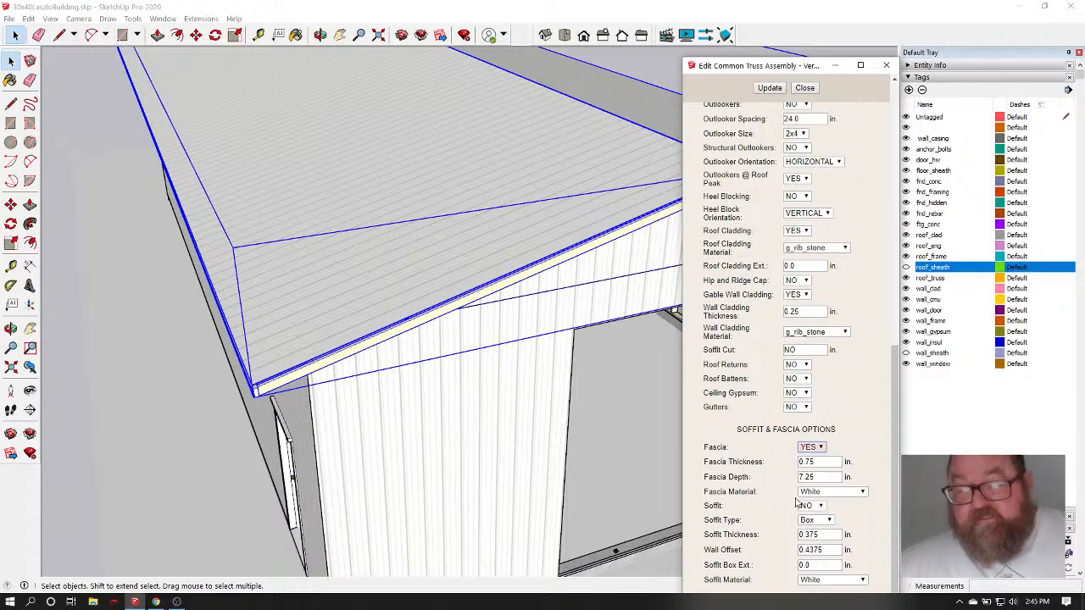
double_click(801, 477)
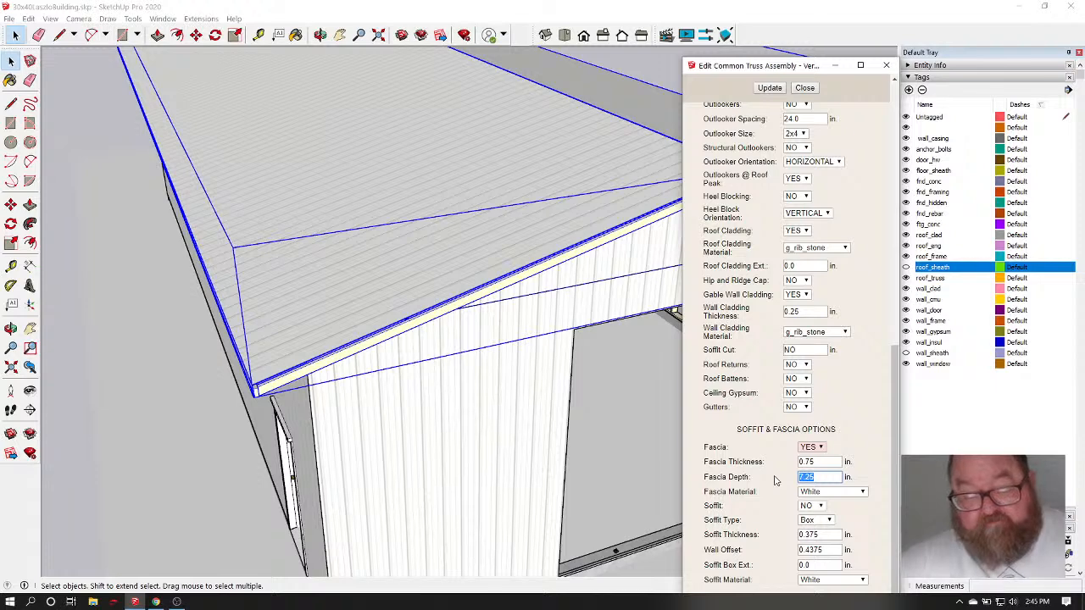
text(5.5)
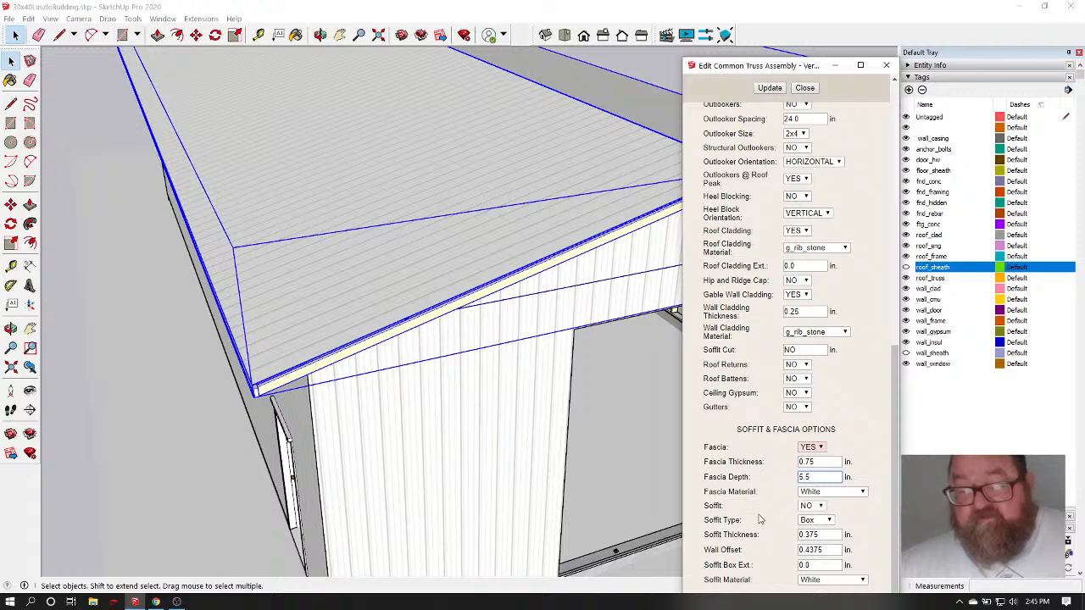
Turn on the soffit with the Angled type, update the truss assembly and finish editing it
click(821, 507)
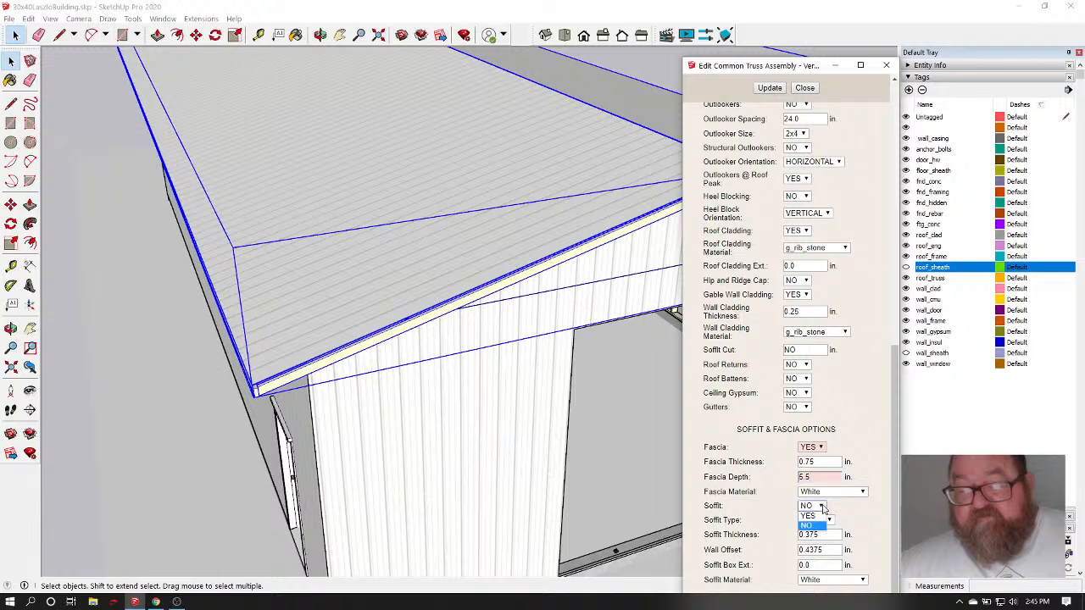
click(810, 516)
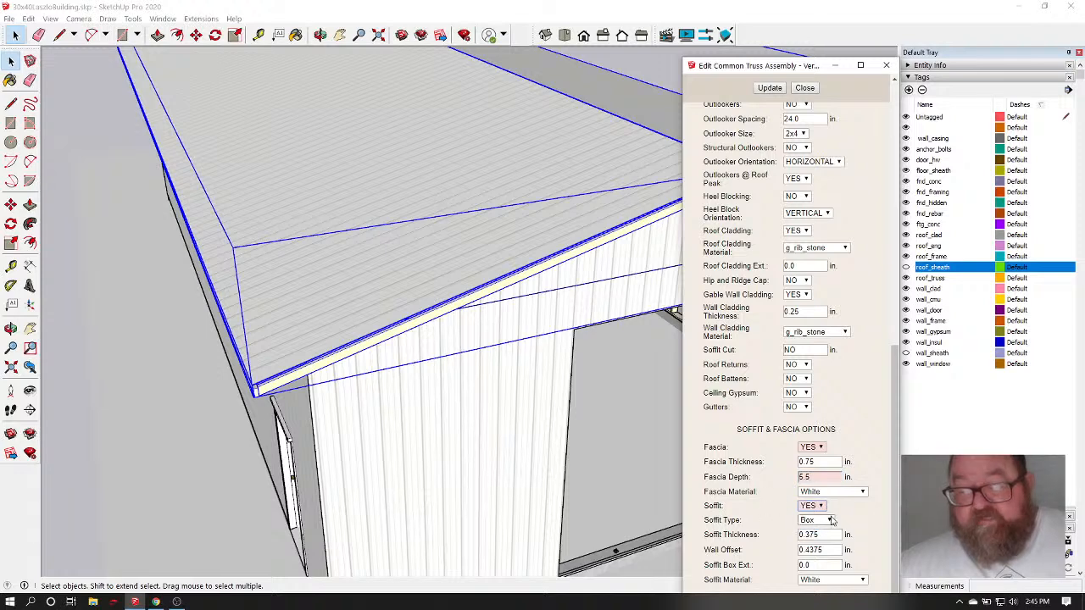
click(817, 519)
click(826, 551)
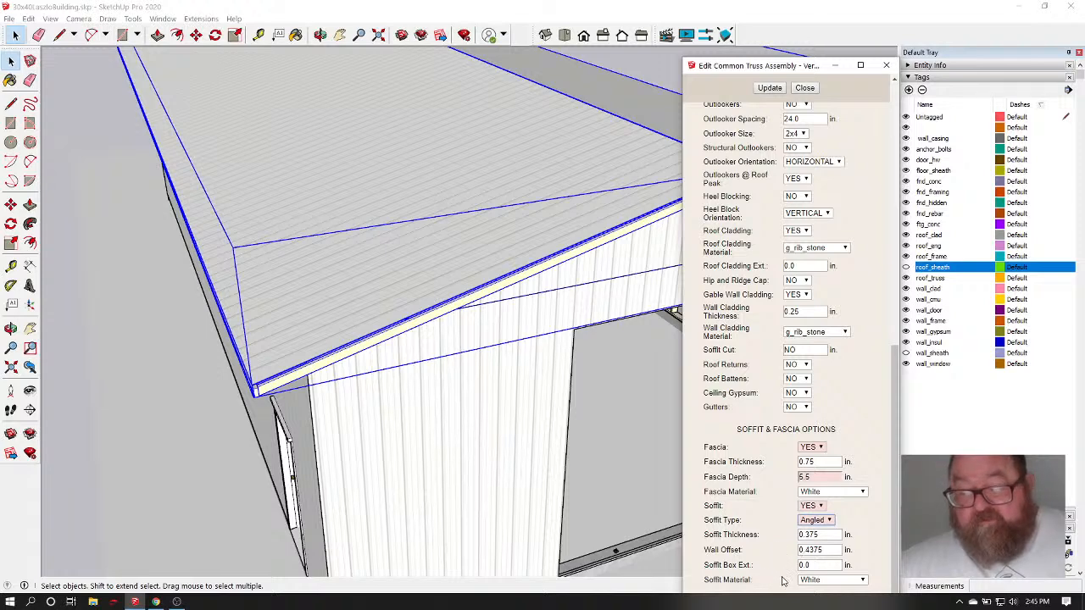
click(770, 88)
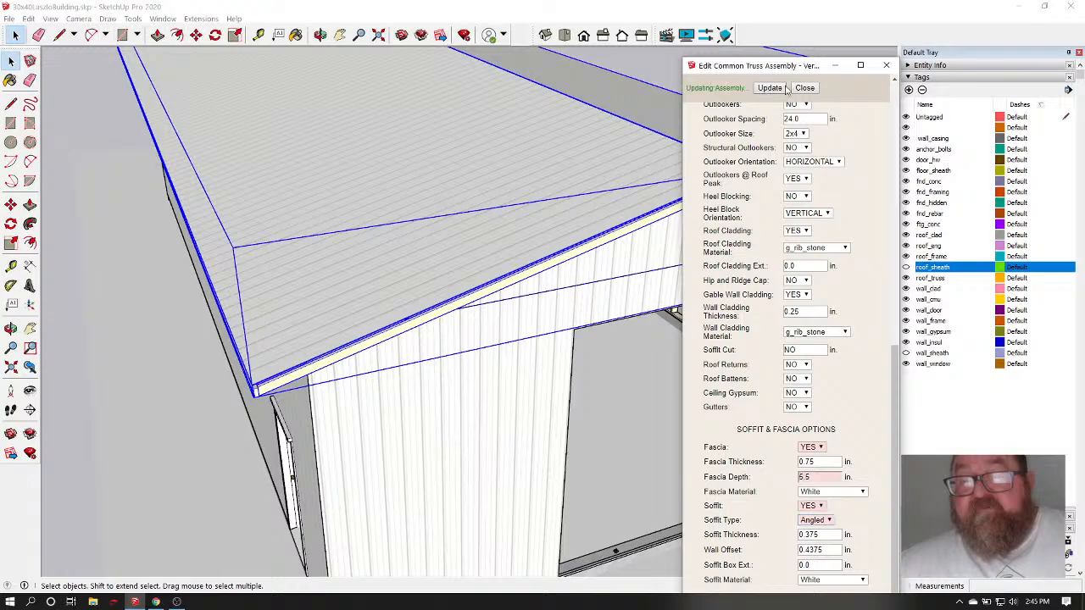
click(805, 88)
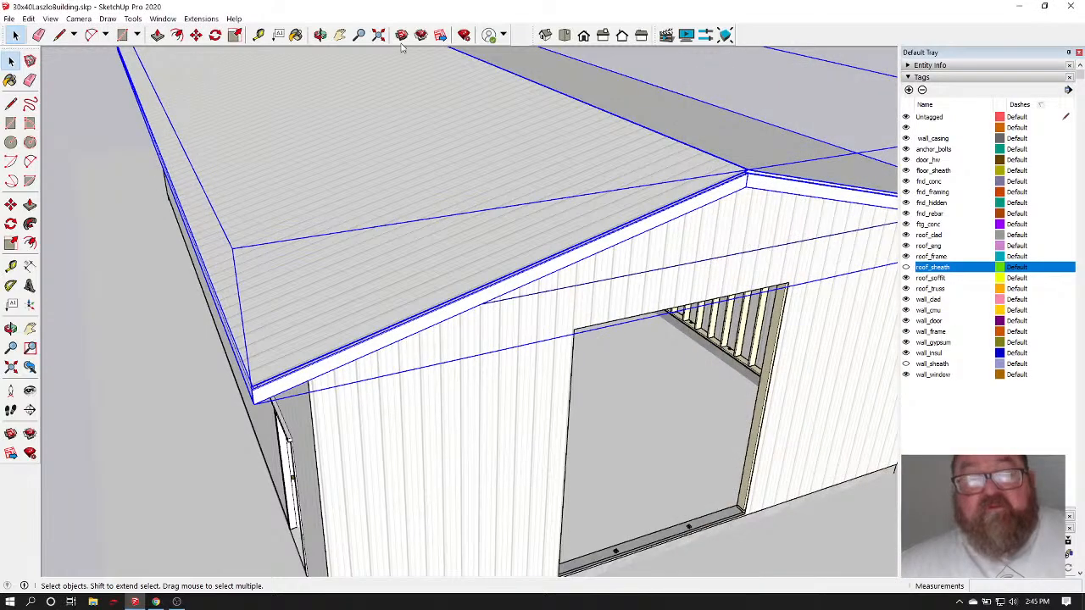
Examine the angled soffit from below the roof overhang and deselect the roof
click(319, 34)
drag(376, 308, 370, 249)
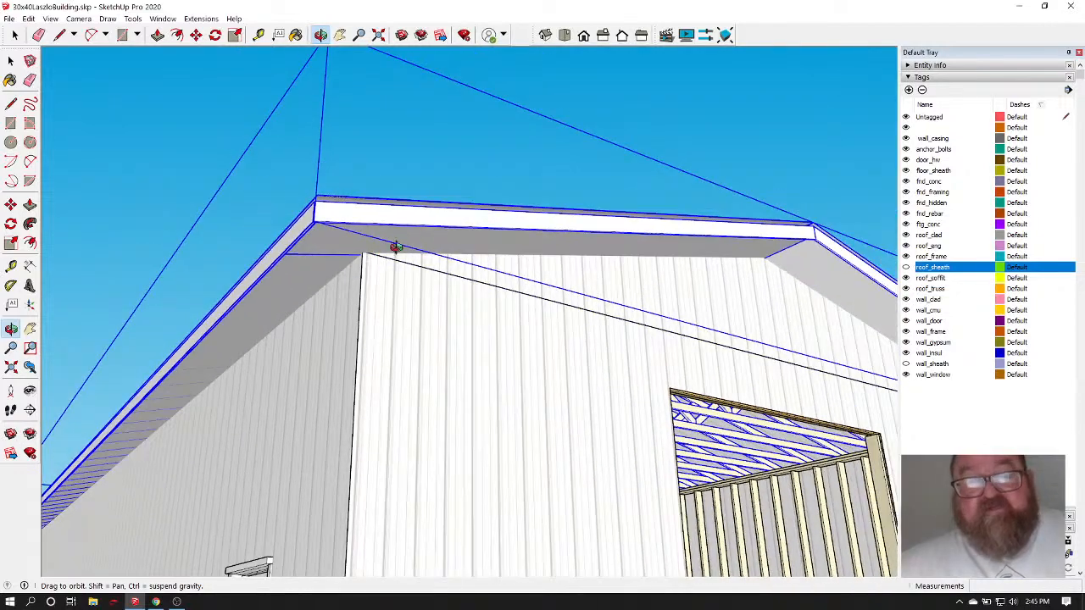
click(14, 35)
click(144, 138)
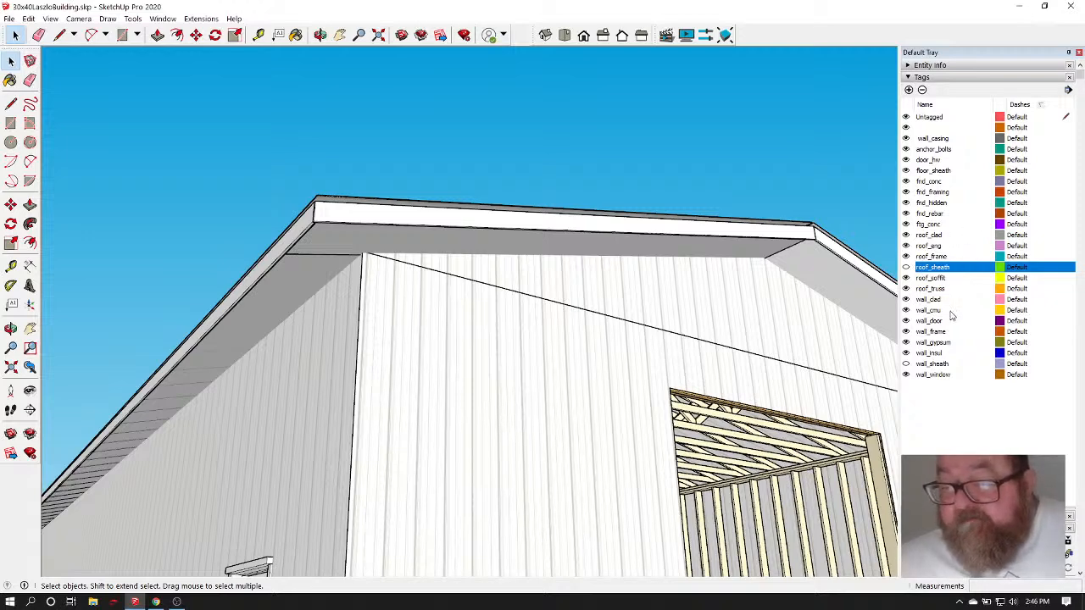
Hide the roof_soffit tag to inspect the overhang framing at the building corner, and turn the tag back on
click(905, 278)
click(379, 209)
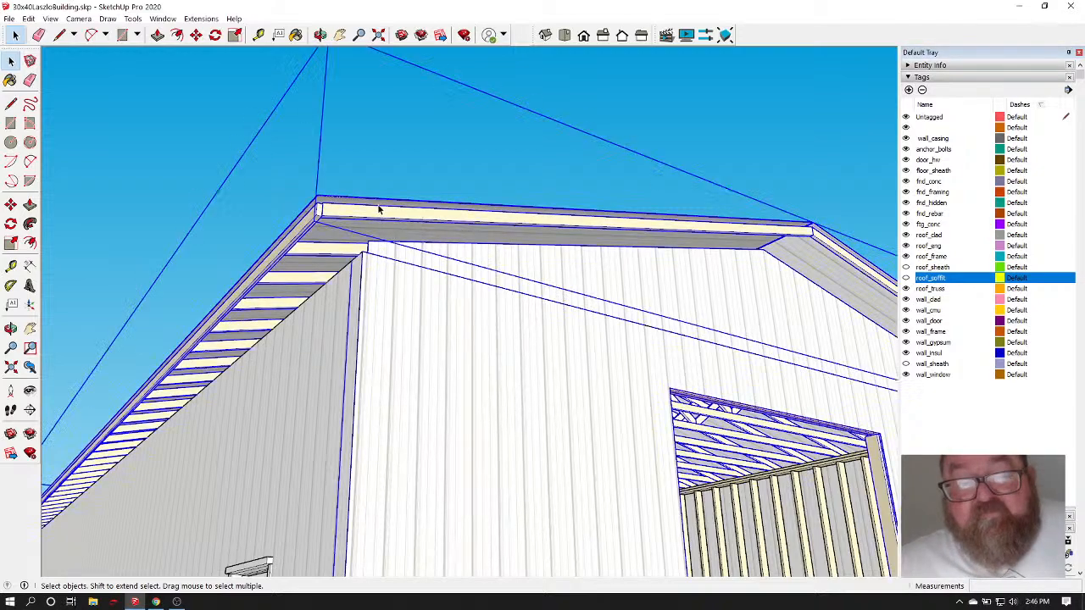
click(583, 98)
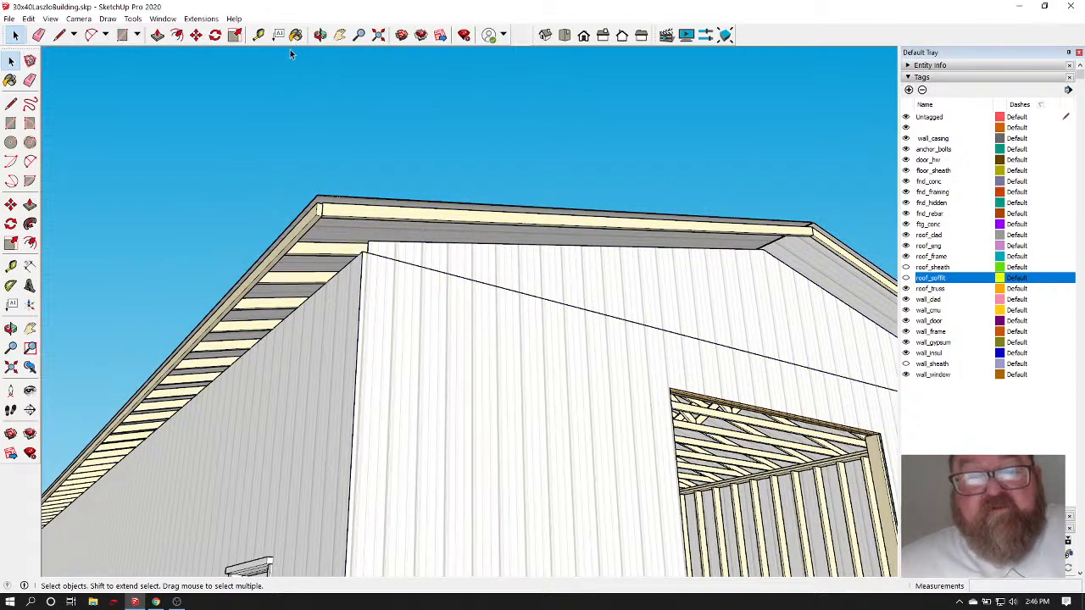
click(320, 35)
drag(360, 227, 356, 320)
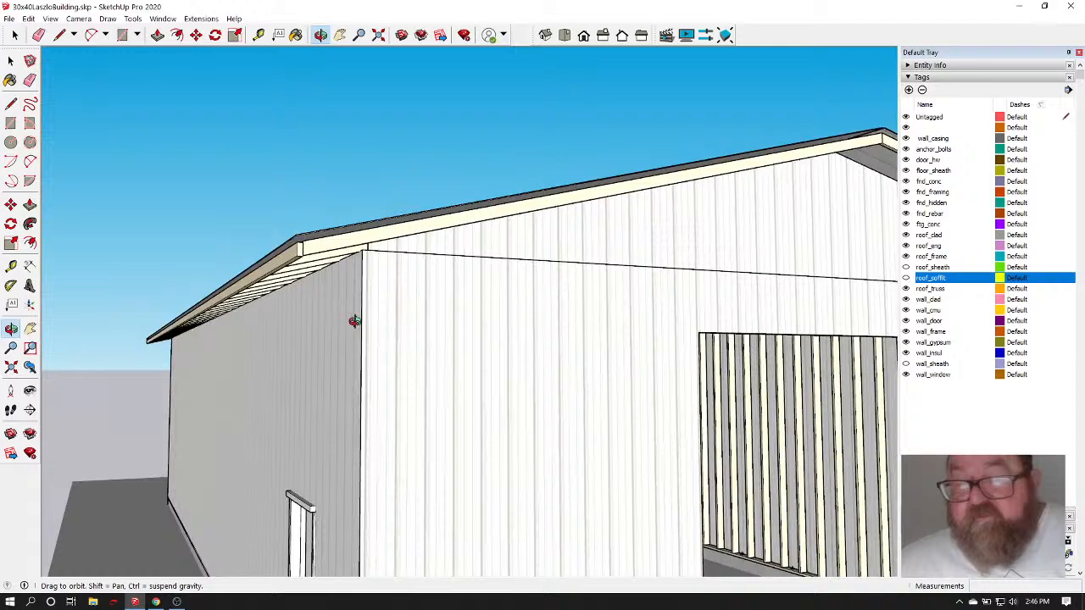
click(905, 278)
Examine the fascia and the edge of the roof cladding along the rake, at the ridge and at the eave corner
drag(293, 241, 323, 362)
scroll(566, 277, up, 8)
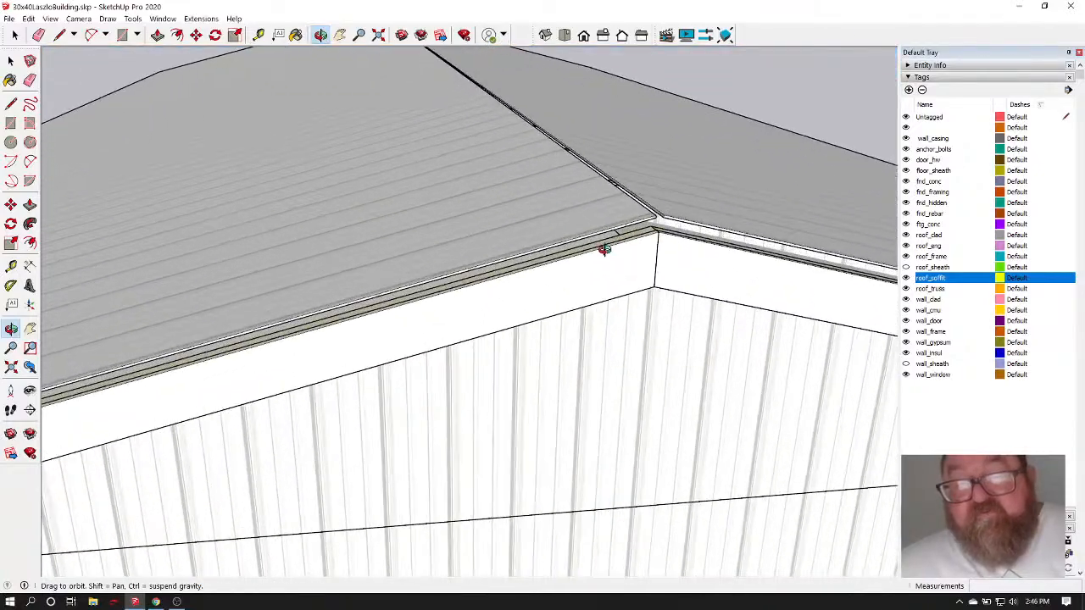
drag(605, 249, 538, 192)
scroll(633, 261, up, 2)
drag(649, 274, 375, 370)
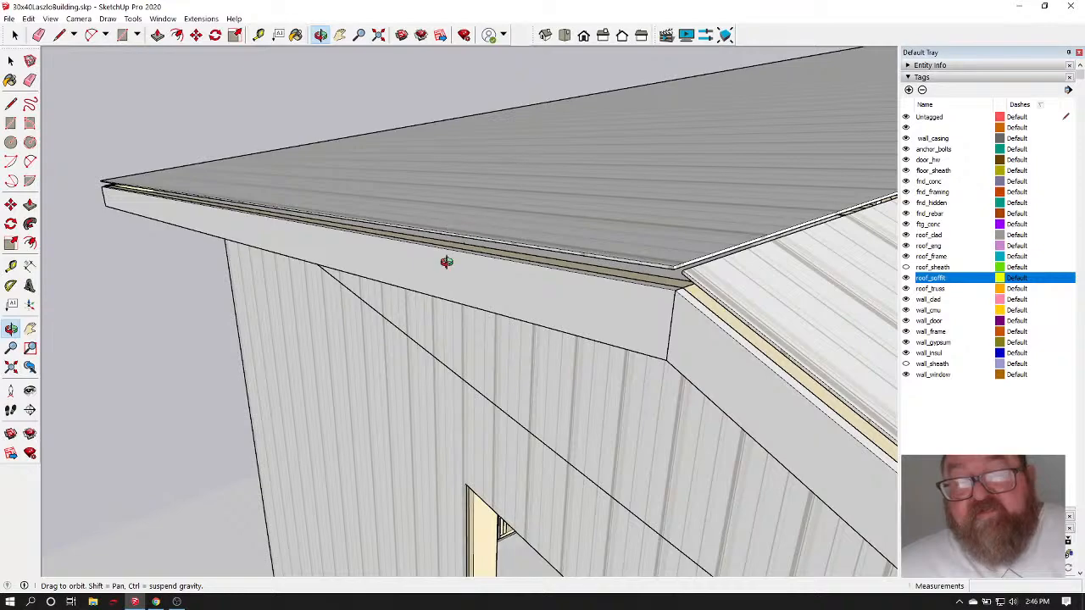
drag(446, 251, 470, 214)
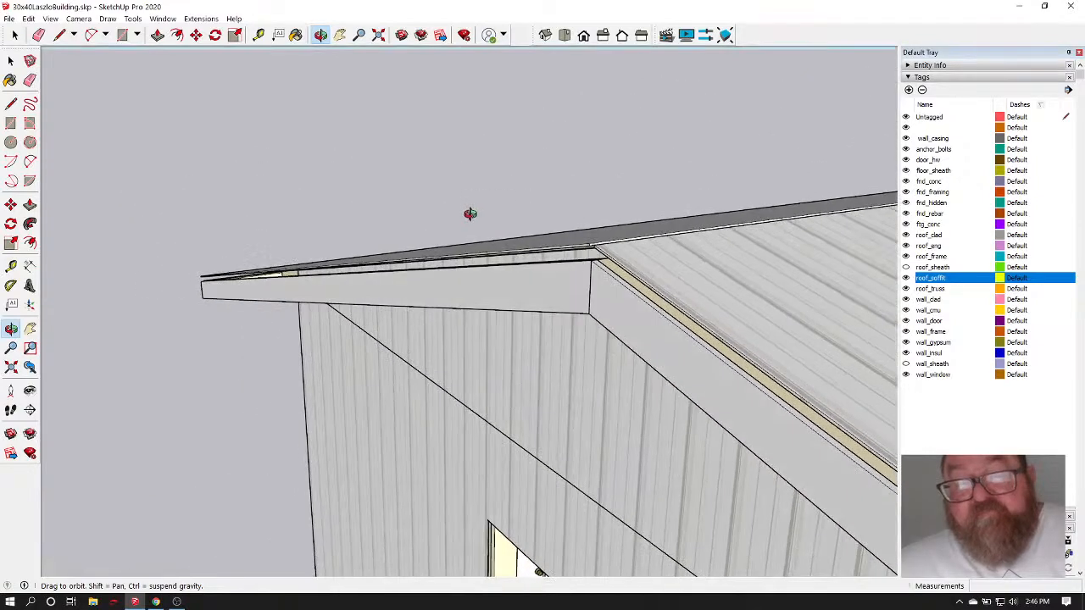
drag(498, 272, 672, 248)
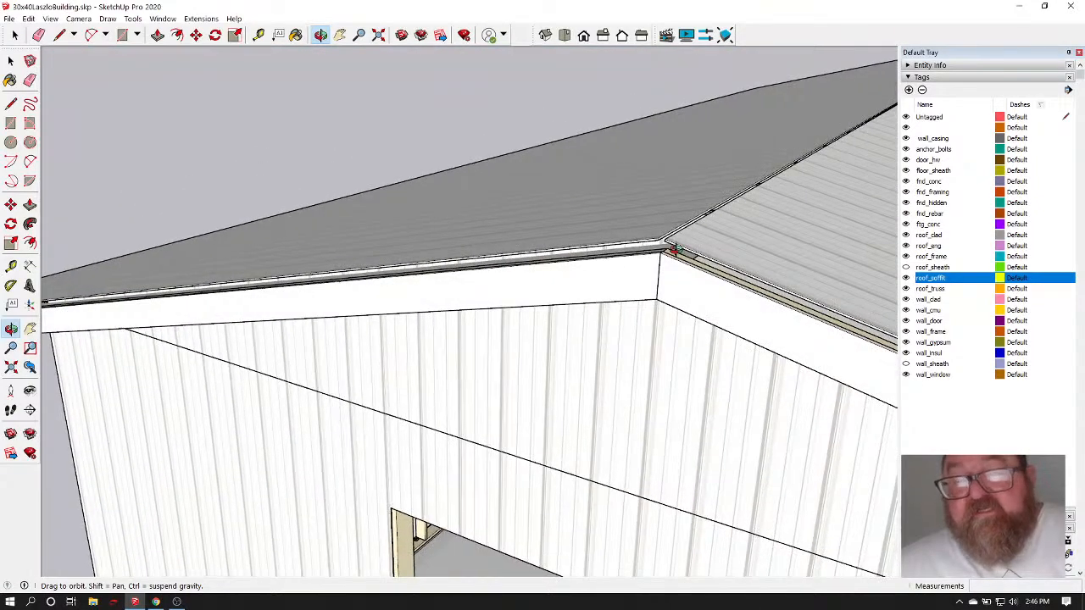
drag(755, 197, 316, 373)
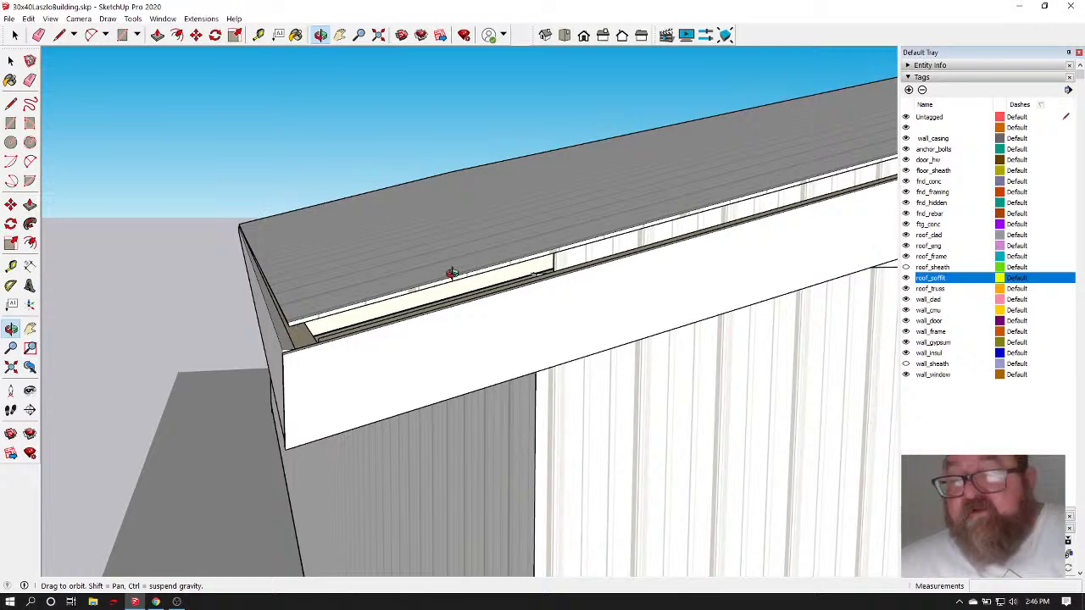
scroll(274, 255, up, 3)
Reopen the roof truss assembly for editing, set the roof cladding extension to 1.5 in, update the assembly and finish editing
key(space)
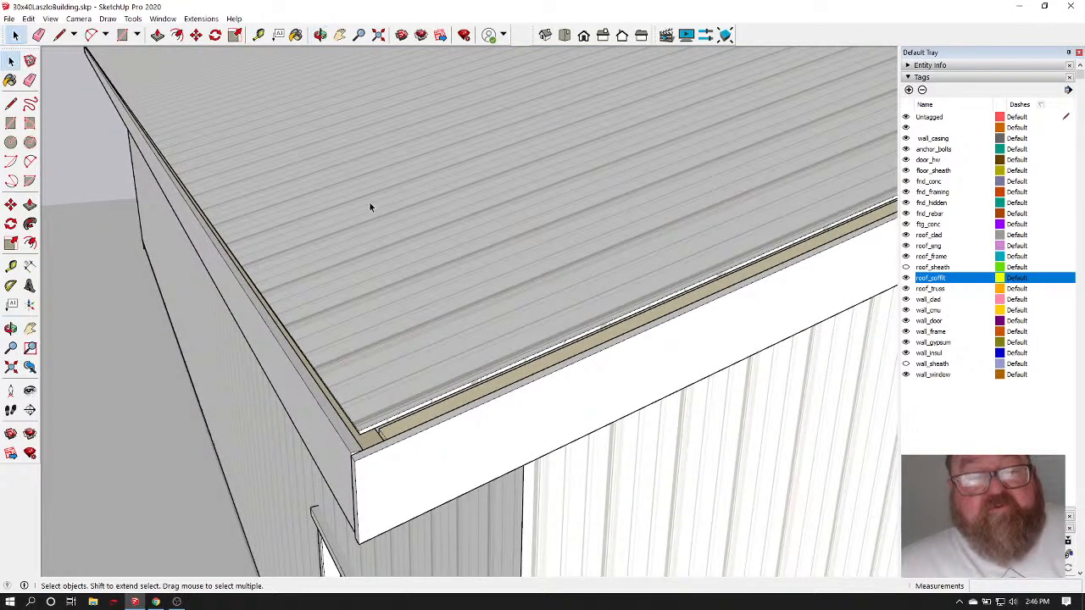
click(401, 217)
right_click(401, 218)
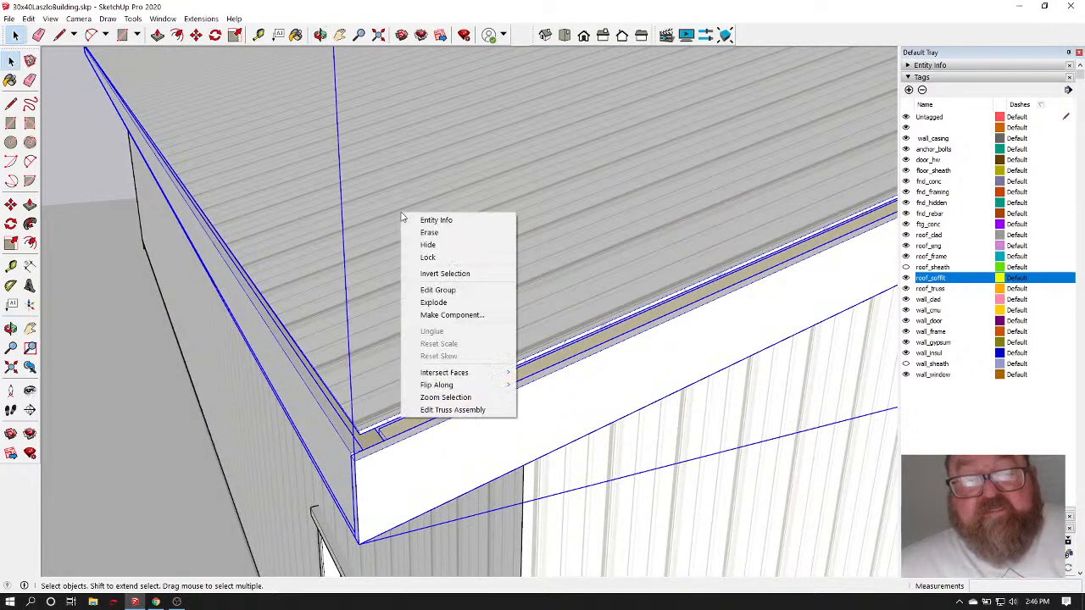
click(441, 410)
scroll(732, 373, down, 10)
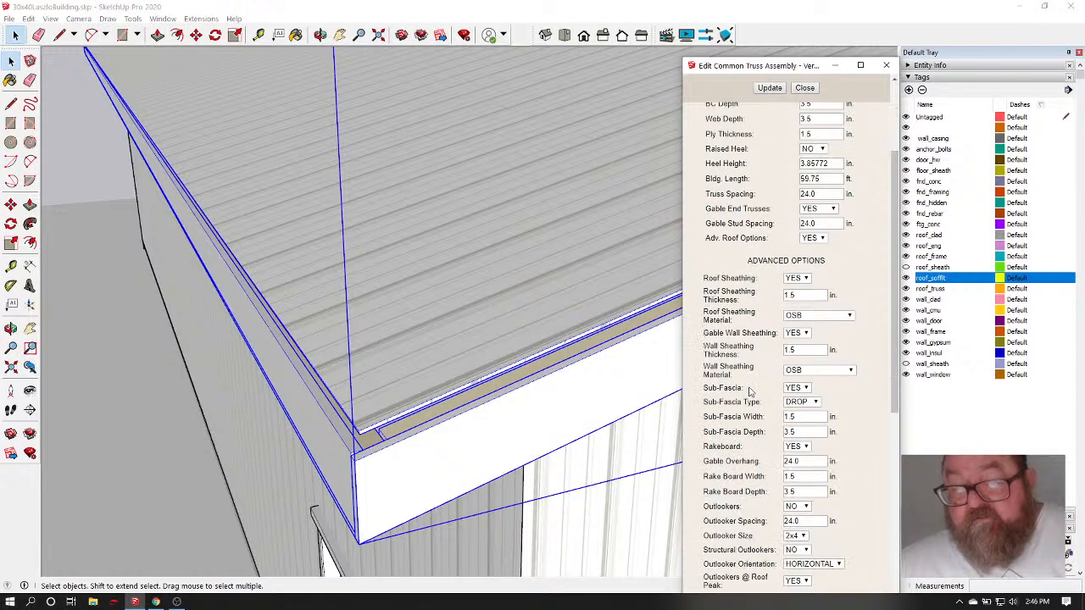
scroll(744, 378, down, 2)
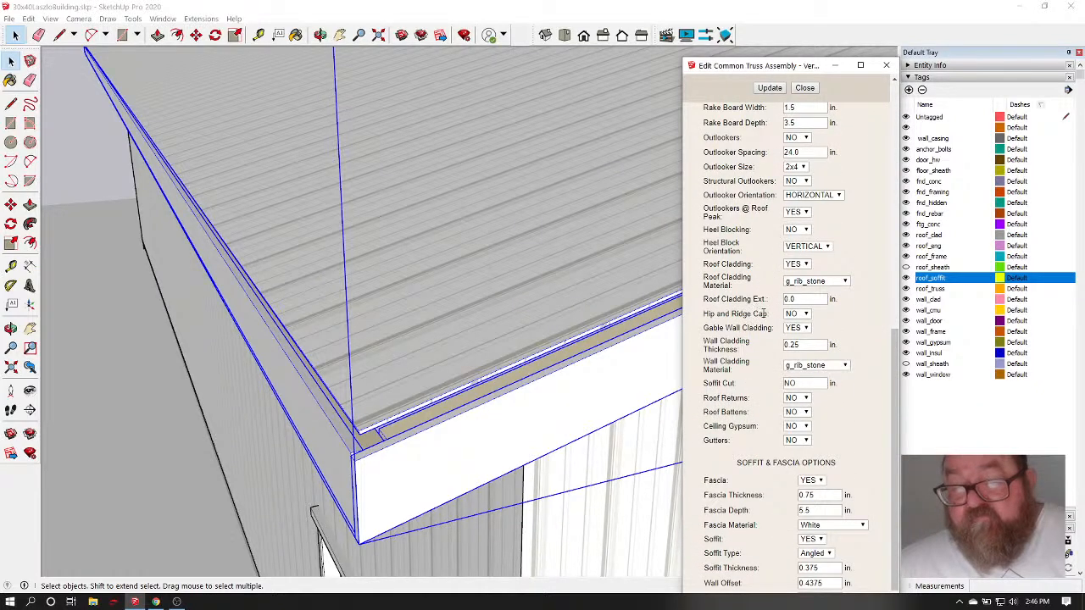
drag(796, 301, 746, 300)
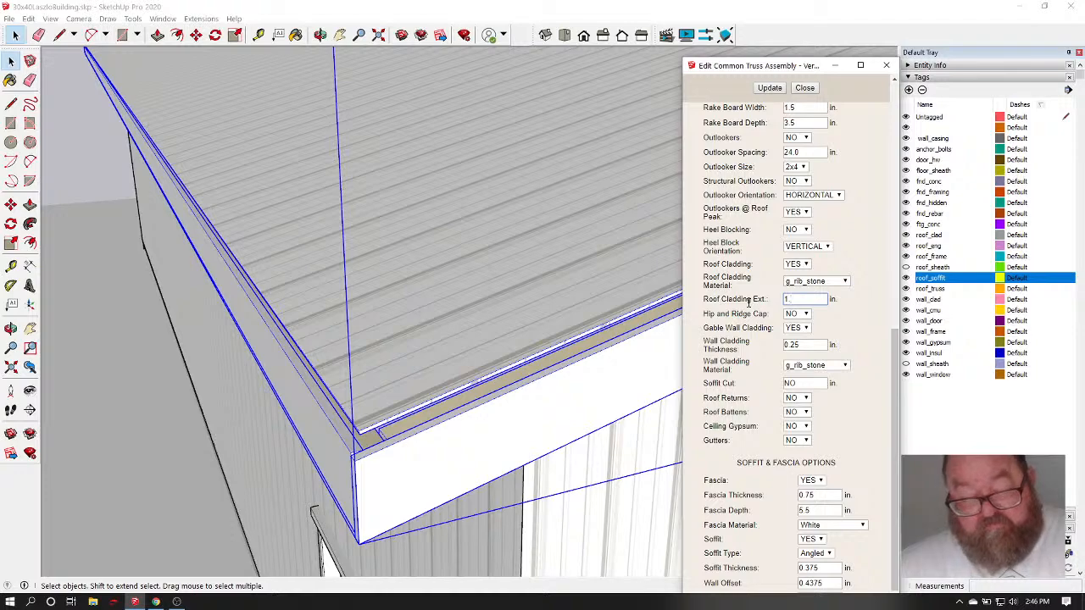
text(1.5)
click(780, 89)
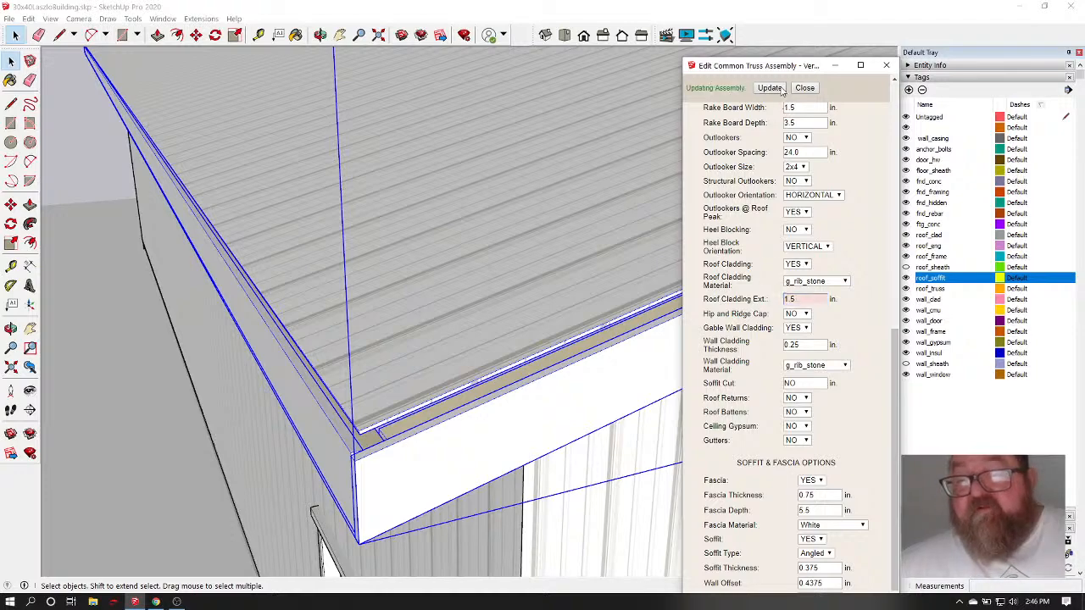
click(803, 88)
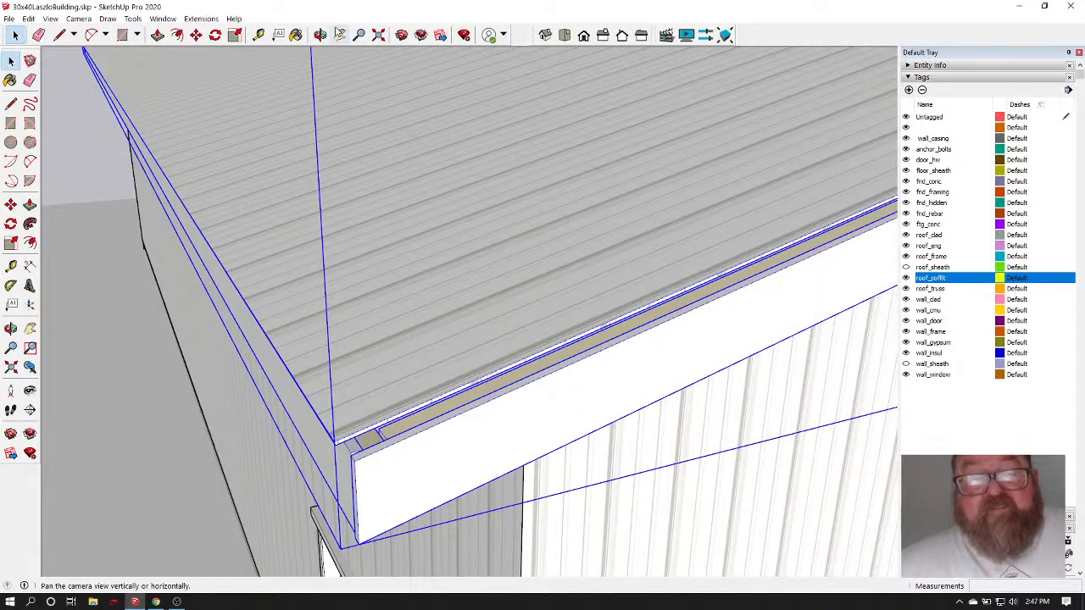
Examine the extended roof cladding over the fascia at the eave corner and along the side wall
click(320, 35)
drag(397, 286, 420, 179)
scroll(369, 267, up, 4)
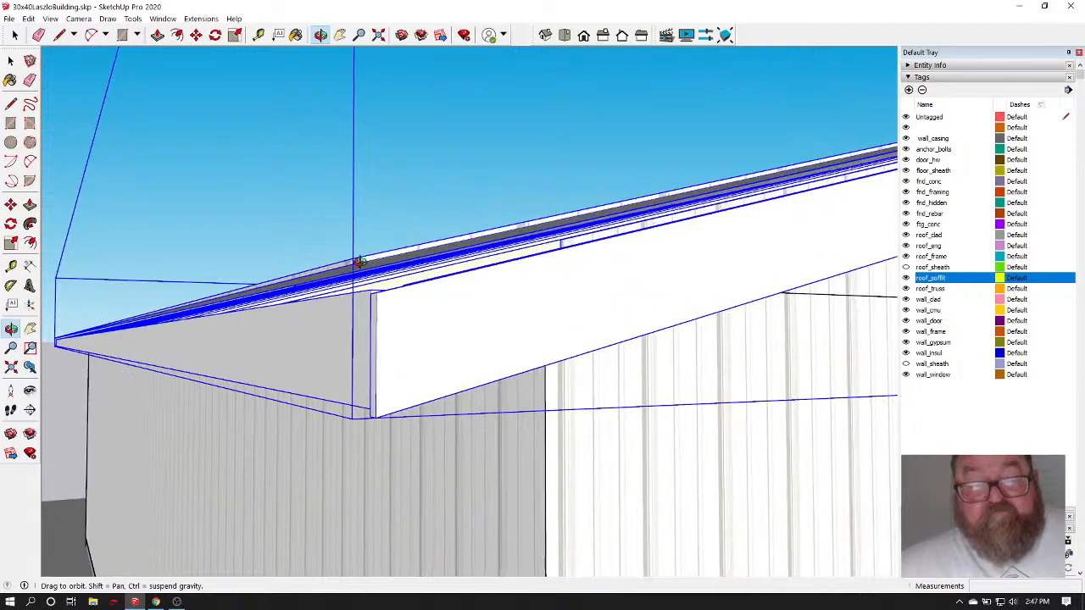
scroll(382, 329, up, 1)
scroll(439, 350, up, 3)
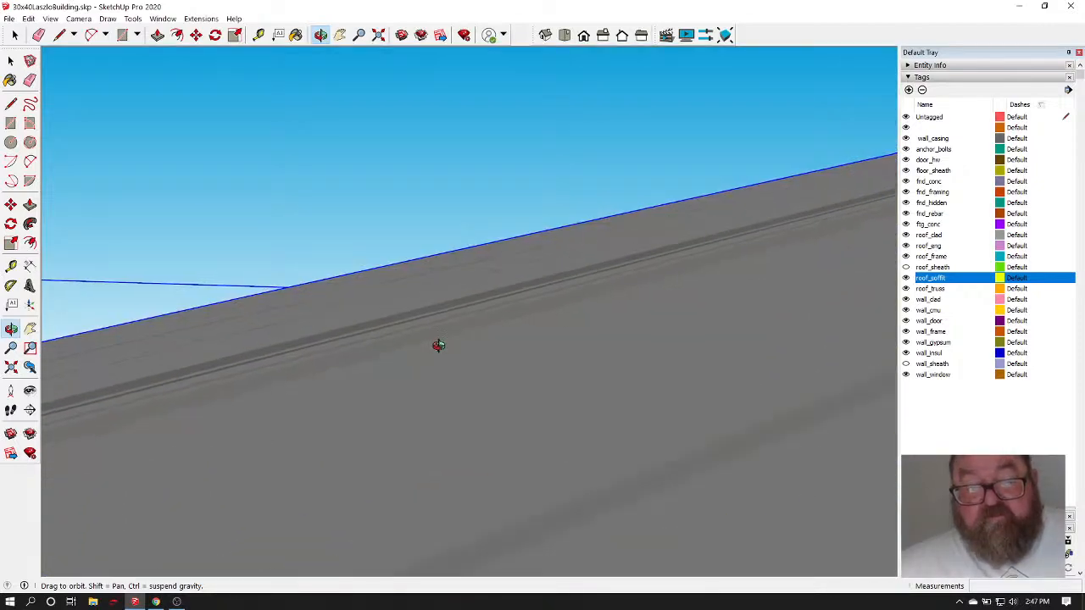
click(379, 35)
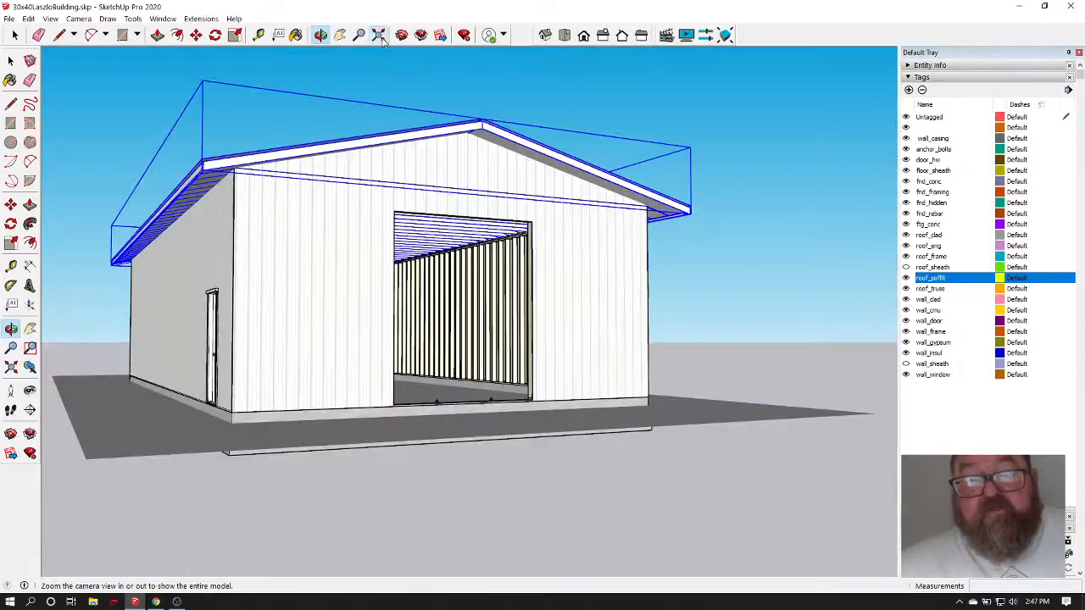
drag(321, 151, 542, 306)
scroll(252, 307, up, 10)
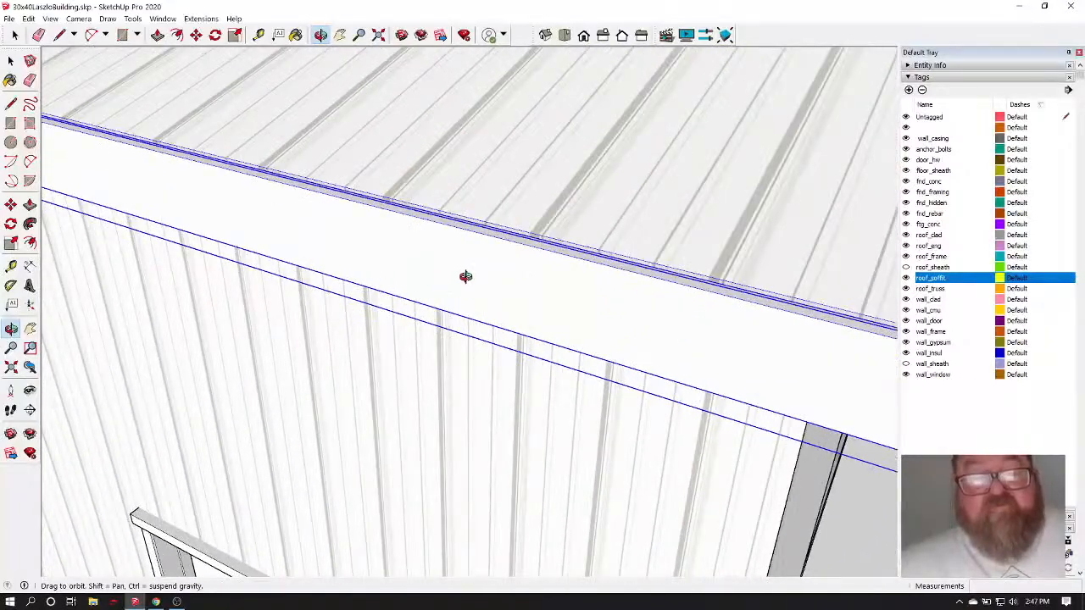
drag(466, 276, 297, 220)
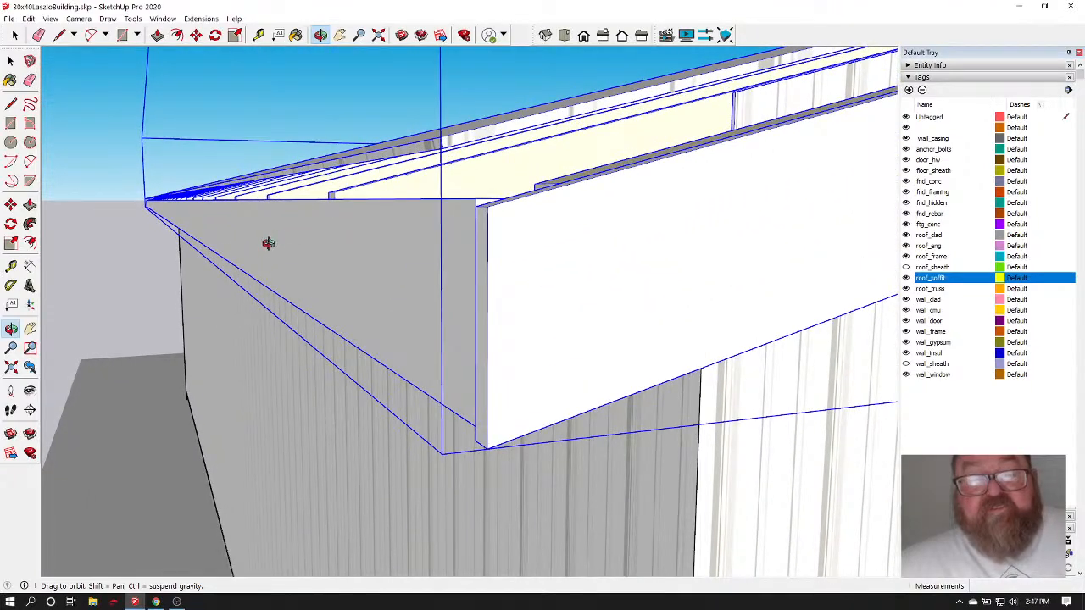
drag(285, 302, 508, 440)
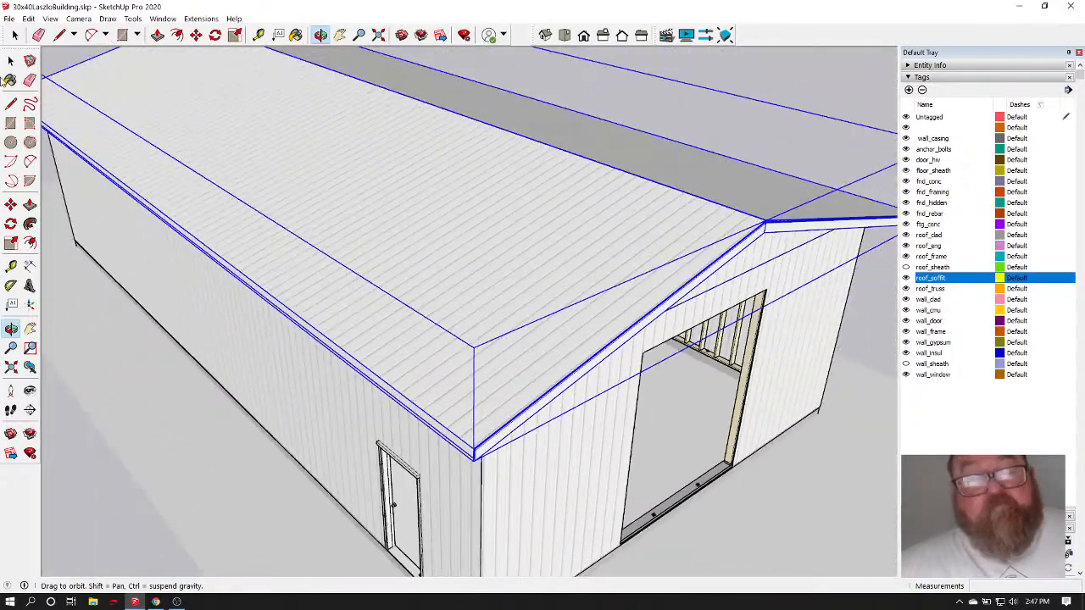
Deselect the roof and view the whole building from above and from the front gable end
click(14, 36)
click(88, 289)
scroll(190, 303, down, 2)
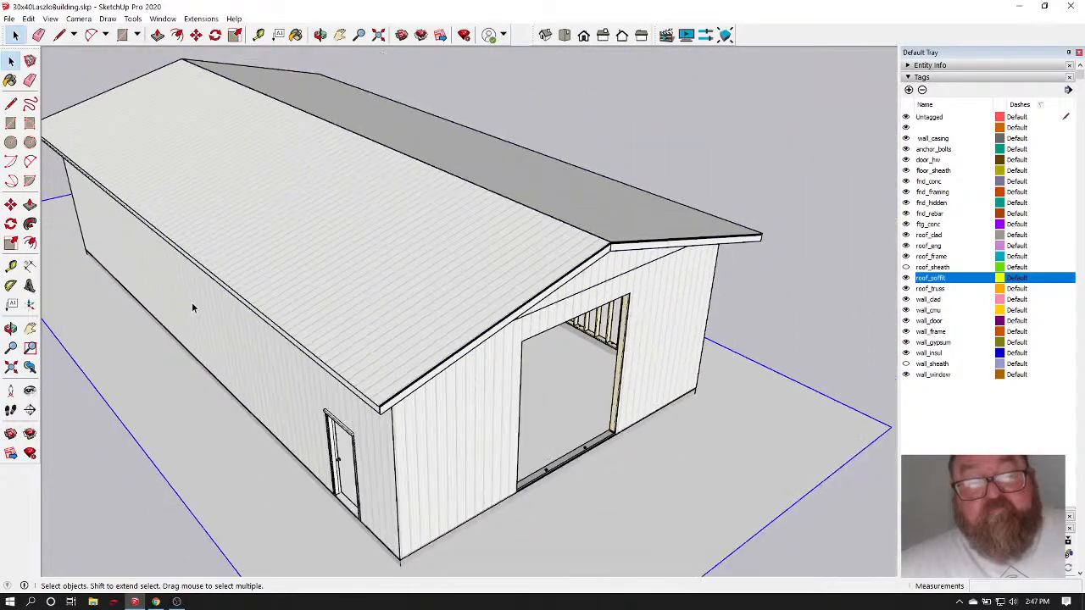
click(319, 35)
drag(472, 261, 398, 161)
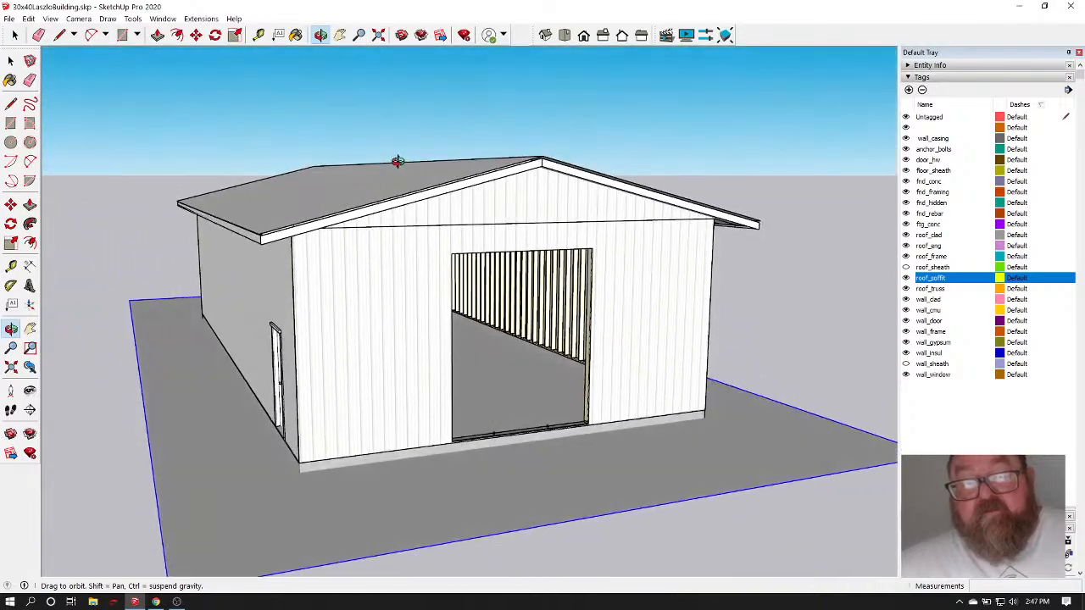
Switch to YouTube Studio in the browser to check the live chat, and return to SketchUp
click(158, 602)
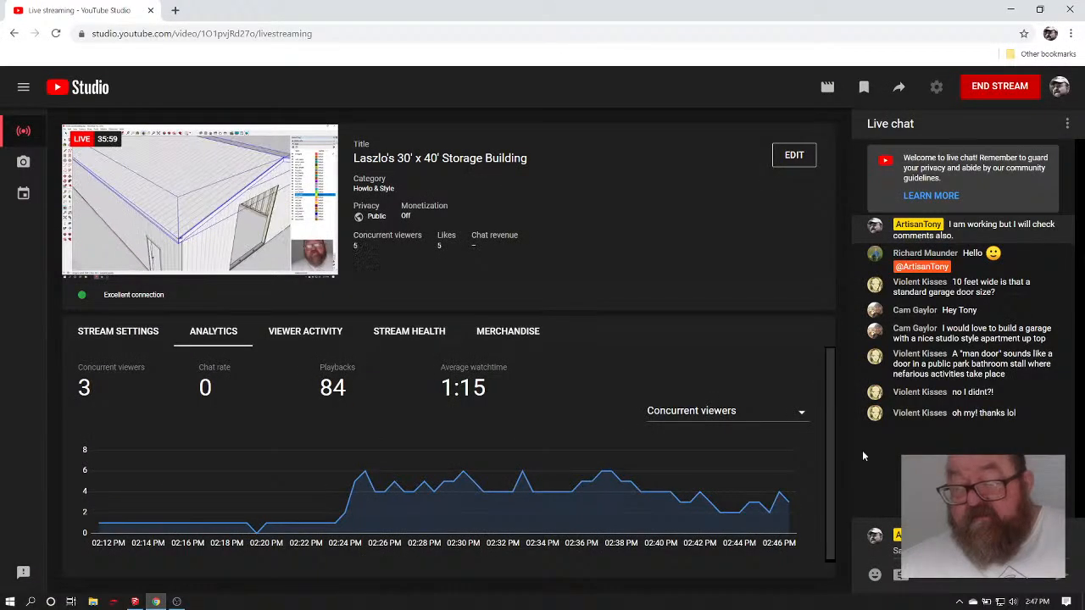
click(134, 602)
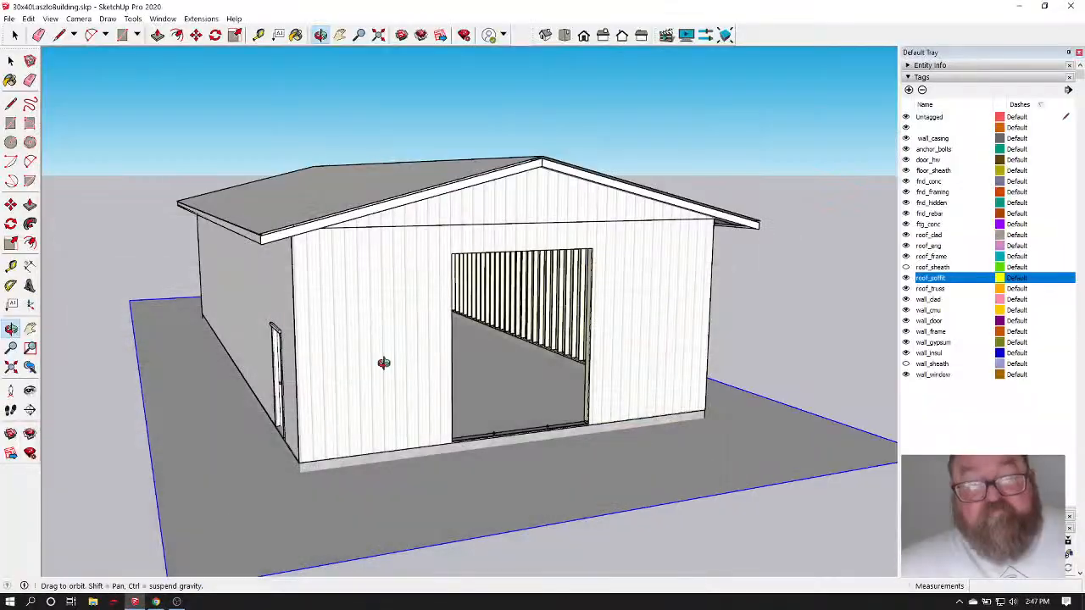
Hide the wall_clad tag to view the wall framing from above the door corner, and turn it back on
mouse_move(356, 384)
mouse_down()
mouse_move(191, 353)
mouse_move(380, 397)
mouse_move(473, 404)
mouse_move(460, 443)
mouse_move(511, 498)
mouse_move(570, 466)
mouse_move(496, 465)
mouse_move(446, 322)
mouse_move(486, 306)
mouse_move(537, 381)
mouse_move(492, 395)
mouse_move(819, 346)
mouse_up()
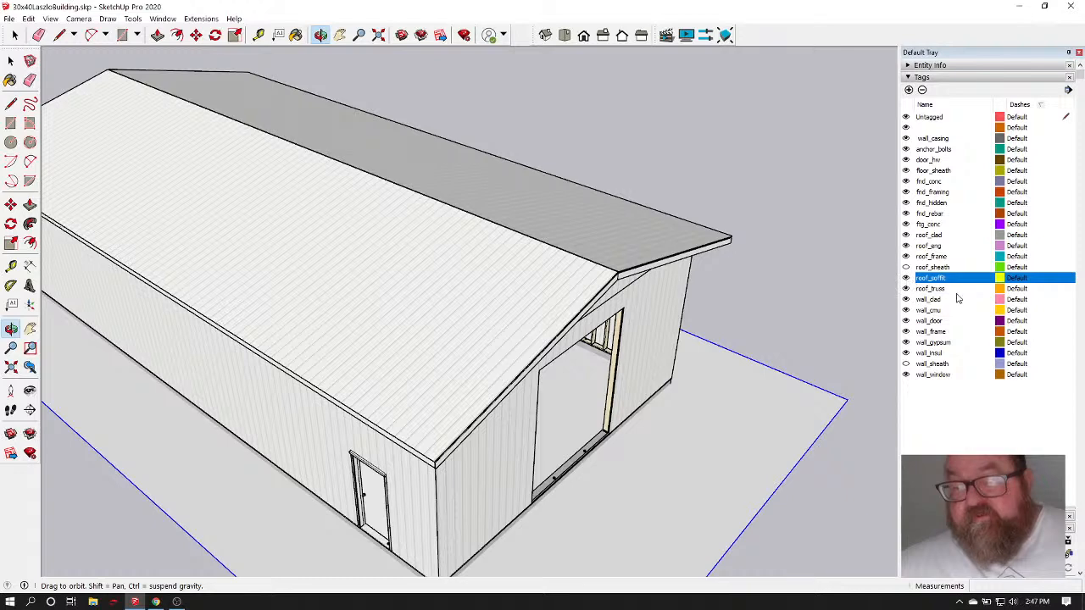
click(905, 300)
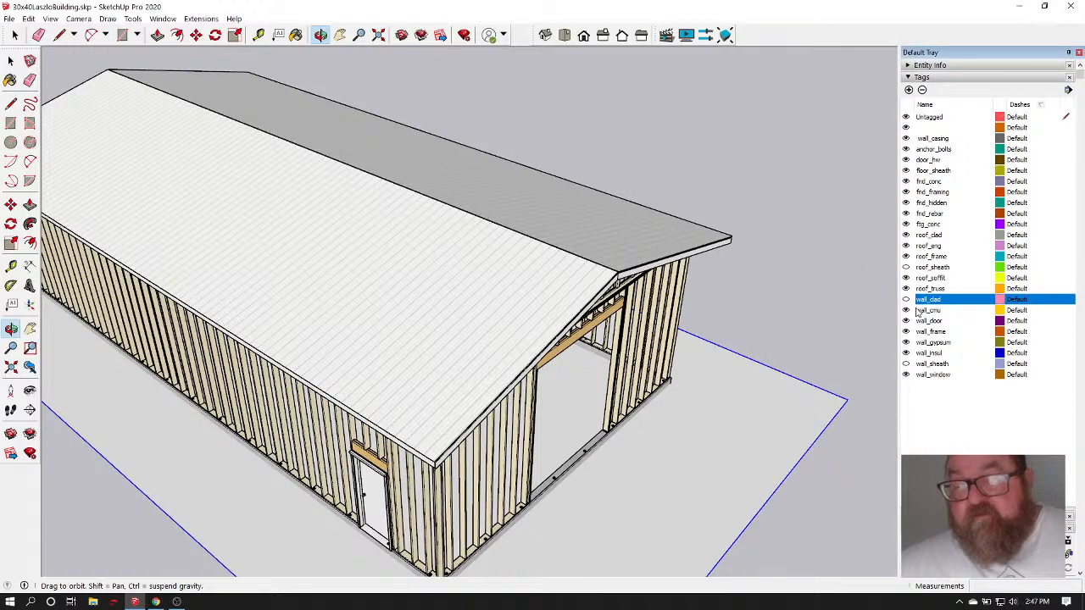
click(905, 300)
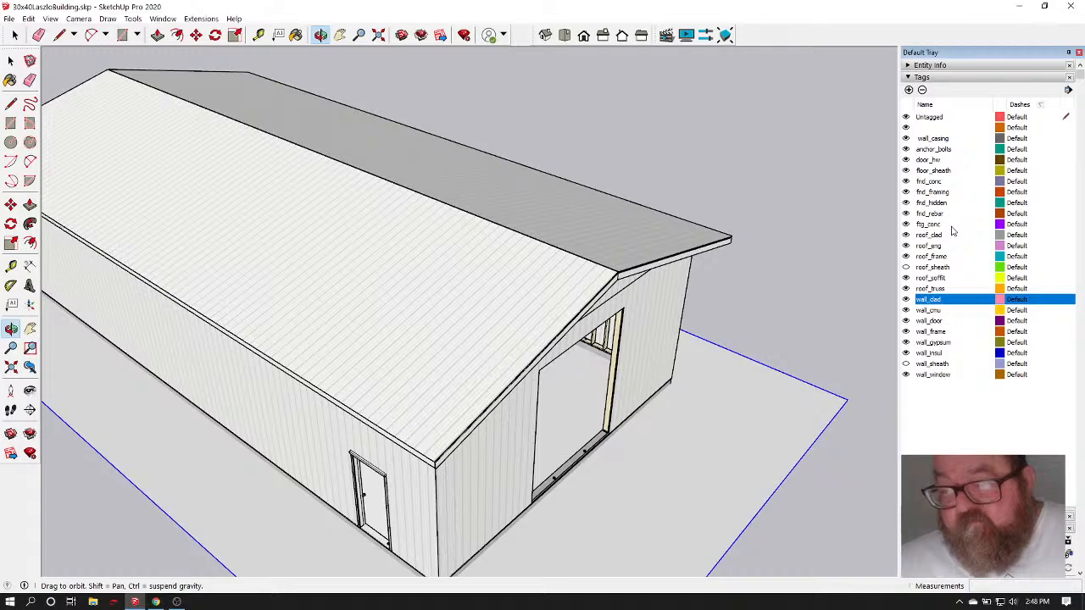
Hide the roof_clad and roof_soffit tags to expose the sub-fascia and rake board framing at the eave corner near the door
click(906, 235)
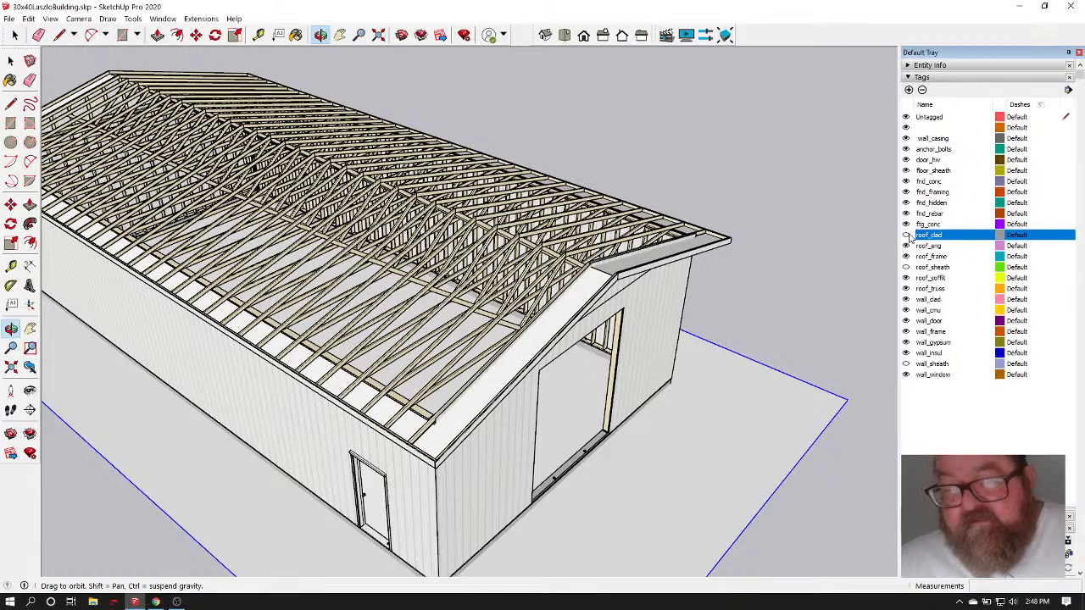
scroll(612, 327, up, 3)
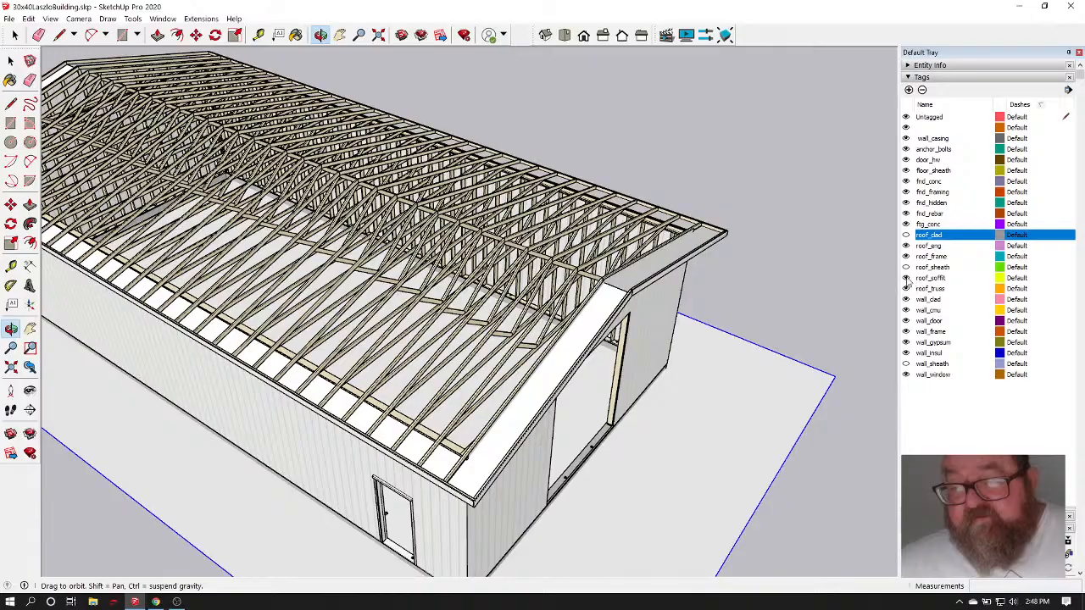
click(906, 278)
drag(528, 388, 577, 370)
scroll(534, 466, up, 3)
scroll(576, 436, up, 4)
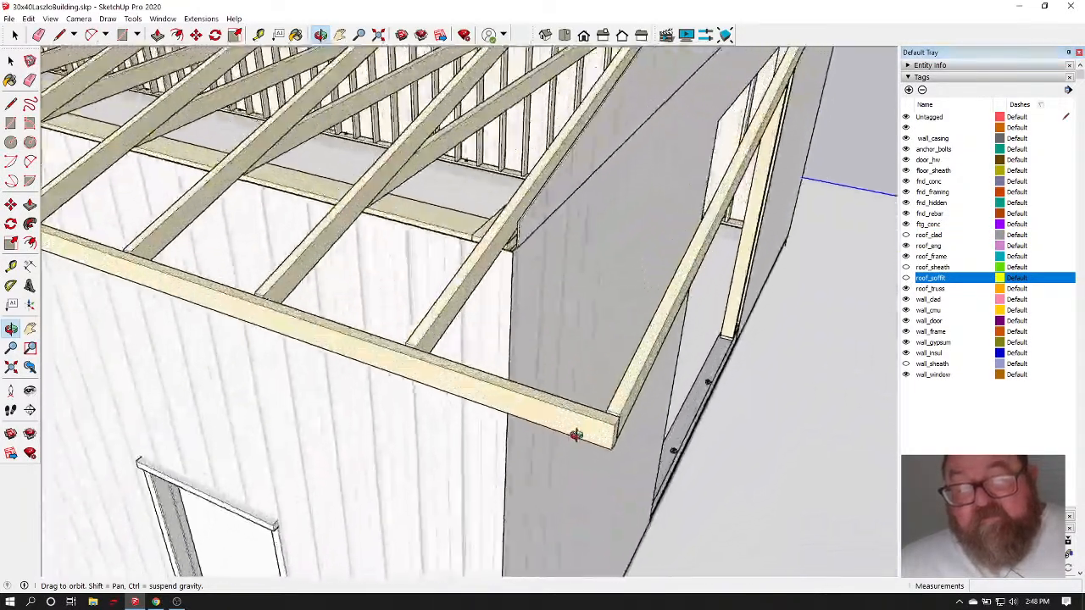
drag(619, 399, 540, 421)
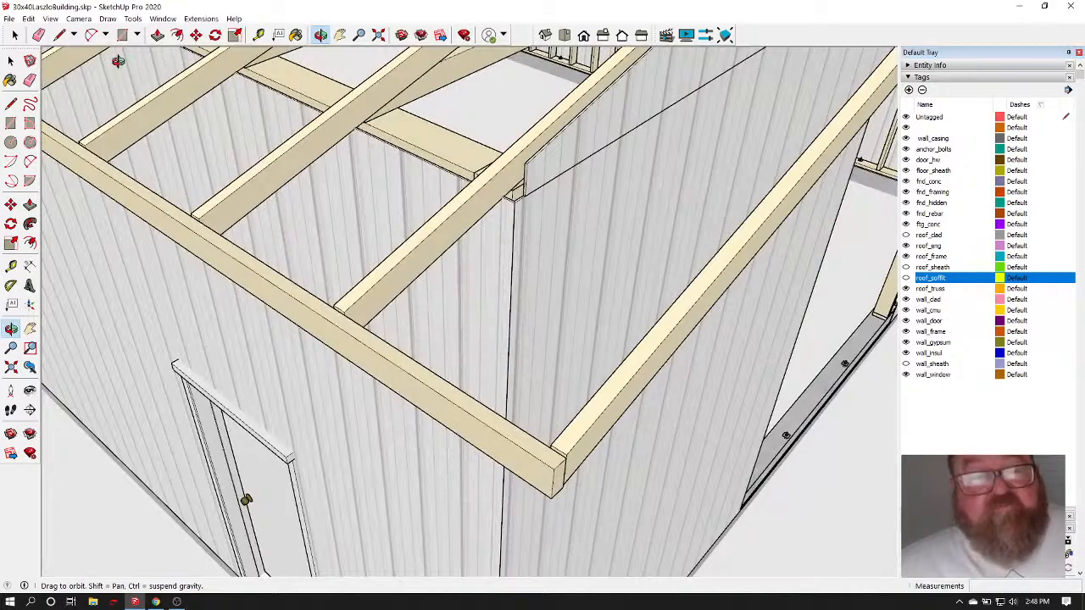
click(122, 35)
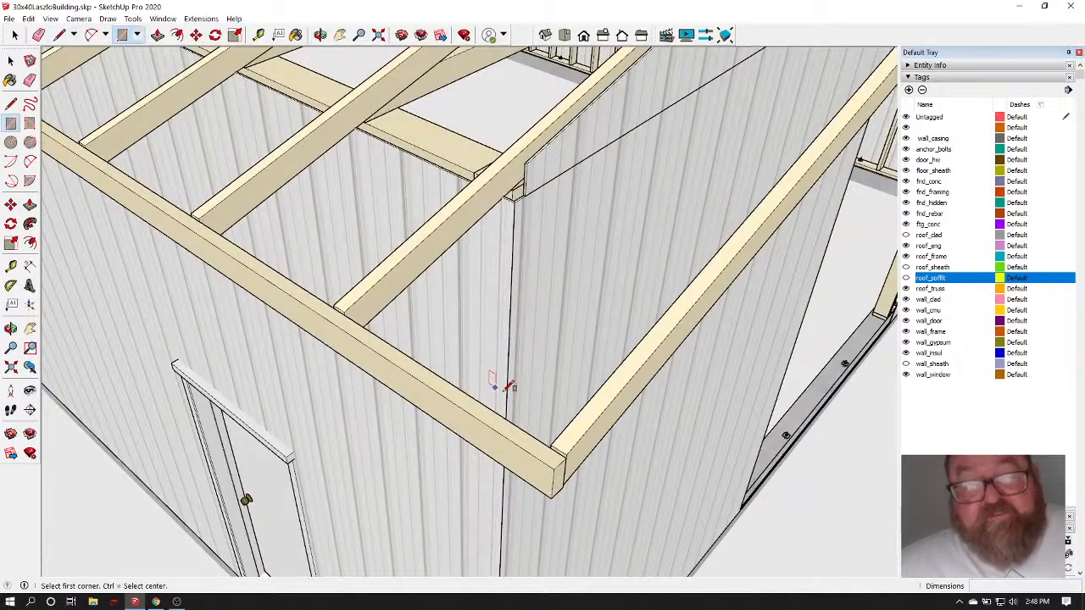
click(580, 447)
scroll(721, 471, down, 8)
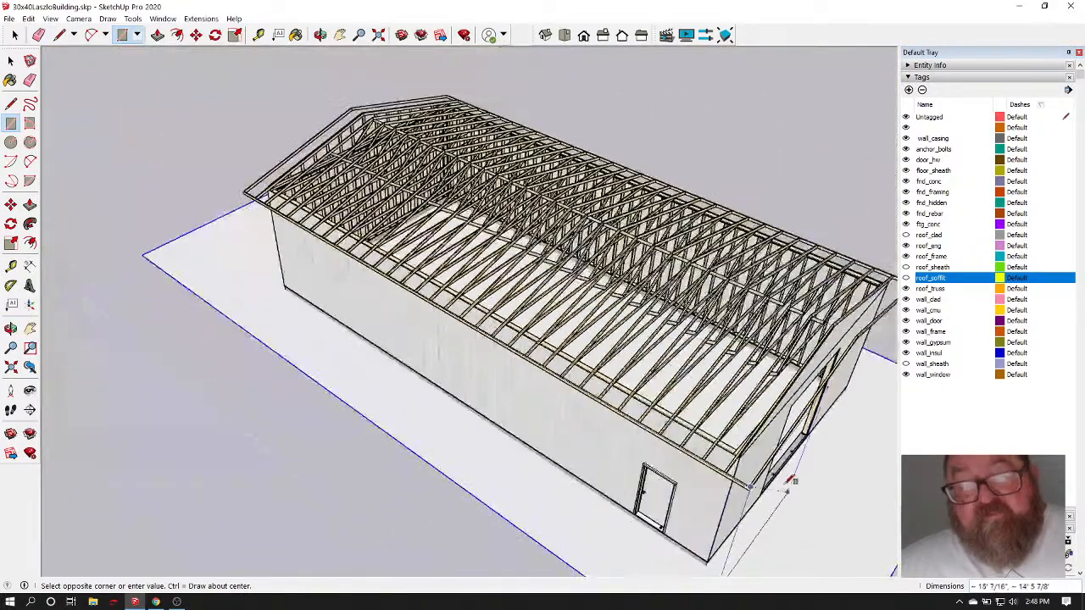
key(Escape)
scroll(346, 277, down, 2)
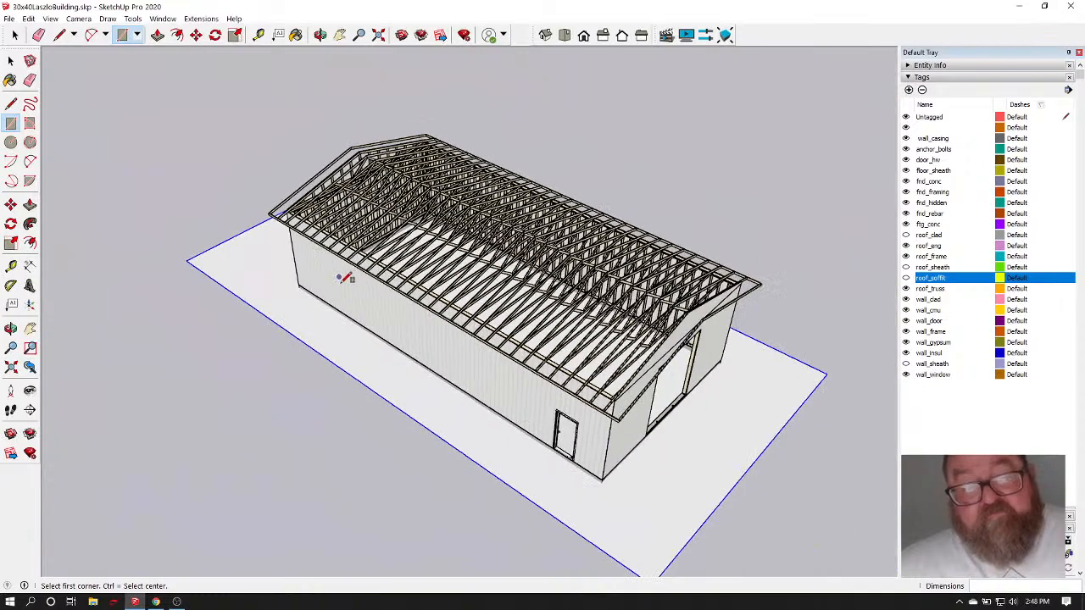
Open the roof truss assembly for editing and select the sub-fascia board along the eave above the door
scroll(343, 278, up, 4)
click(15, 34)
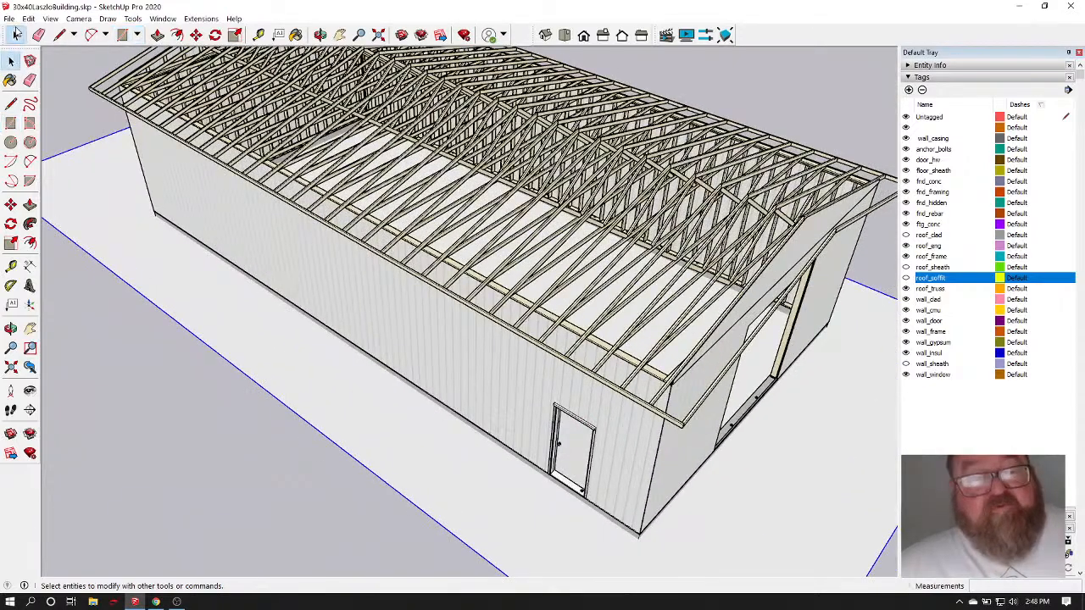
scroll(670, 388, up, 5)
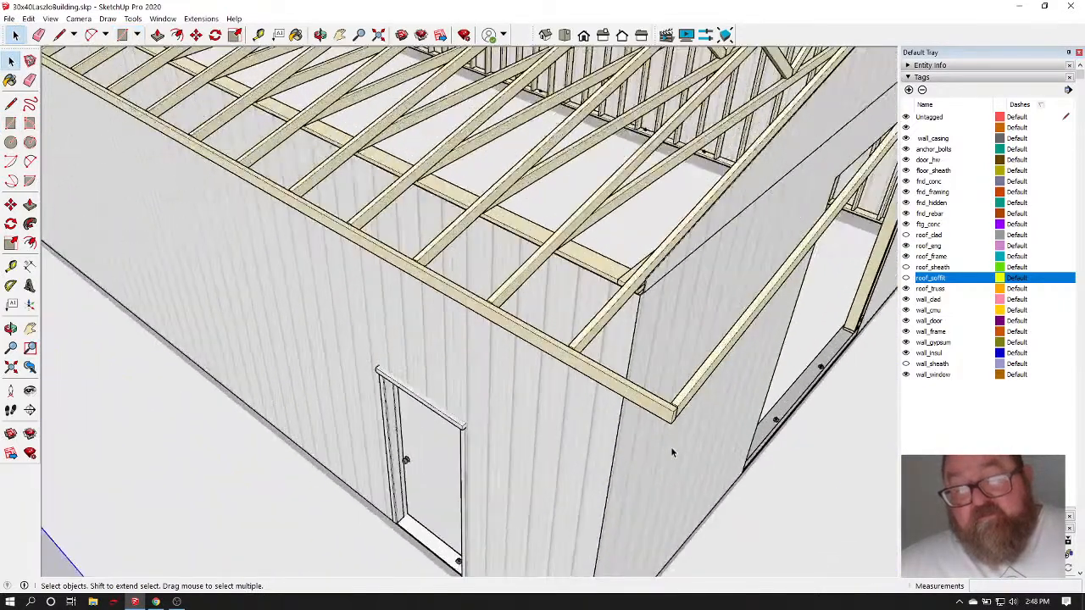
click(642, 409)
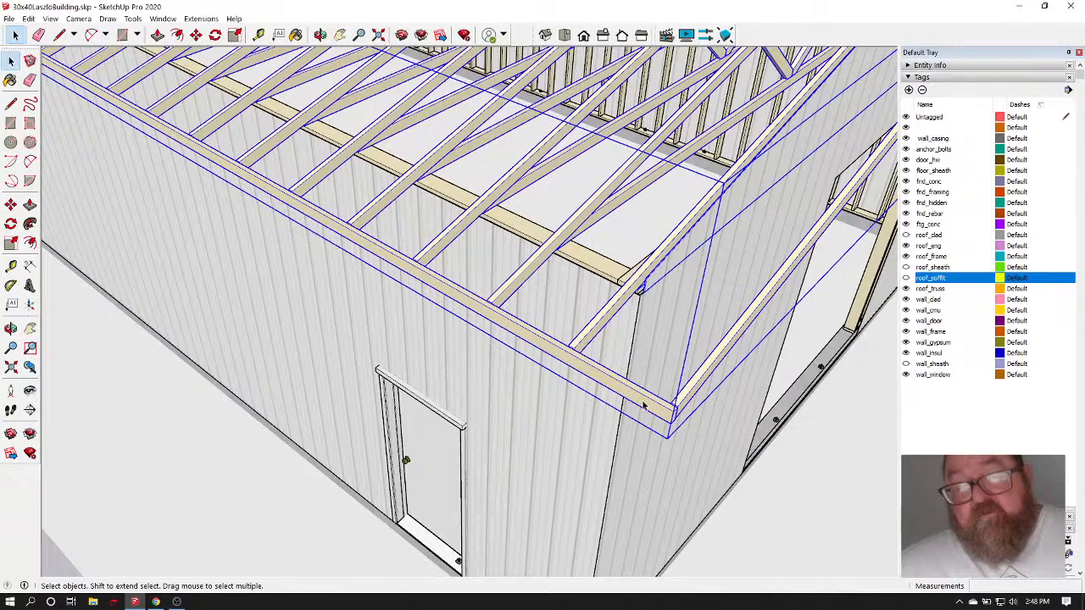
double_click(643, 409)
click(642, 409)
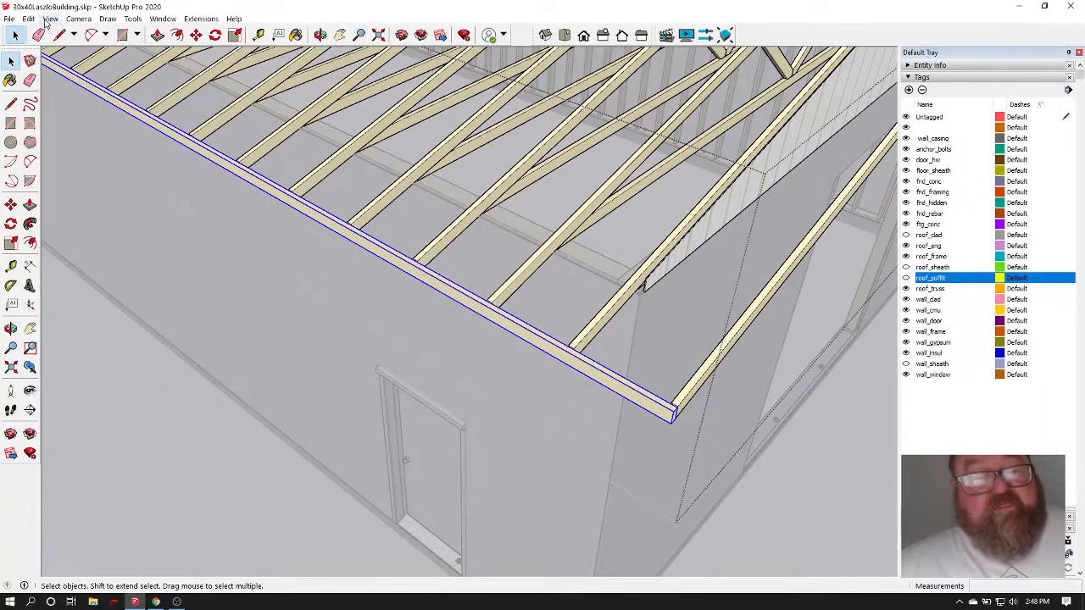
Copy the left sub-fascia board out of its open group and paste it outside the group near the front eave corner
click(29, 20)
click(36, 72)
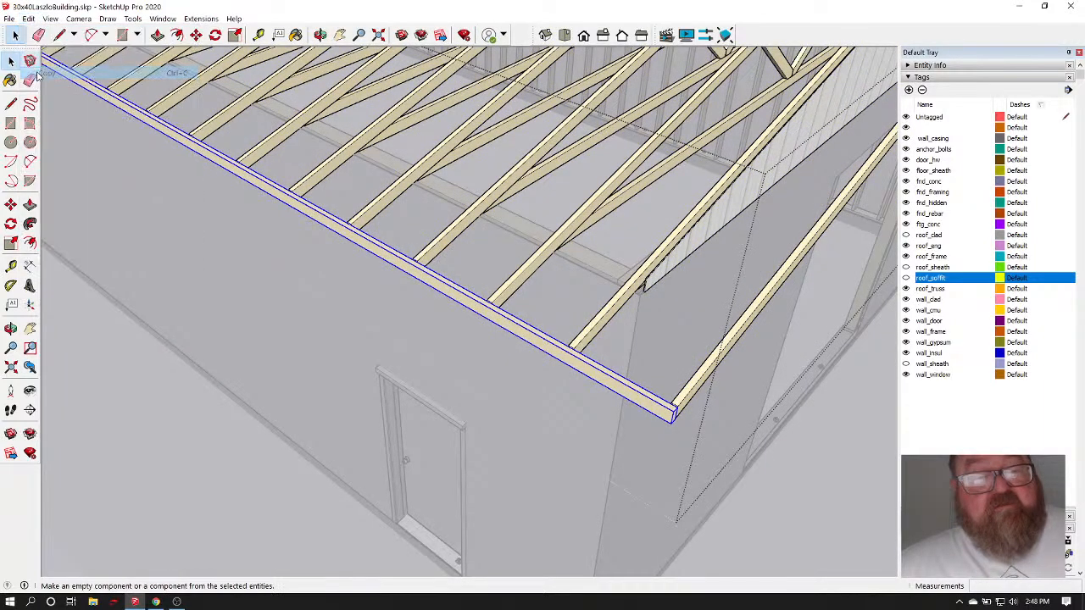
scroll(303, 334, down, 5)
click(673, 371)
scroll(359, 328, up, 2)
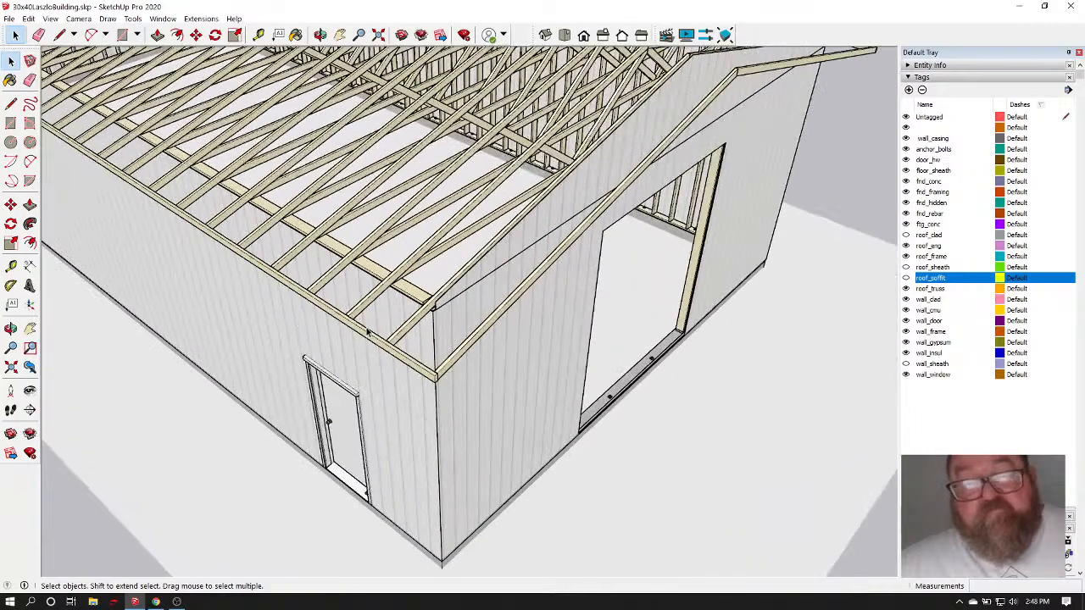
click(29, 19)
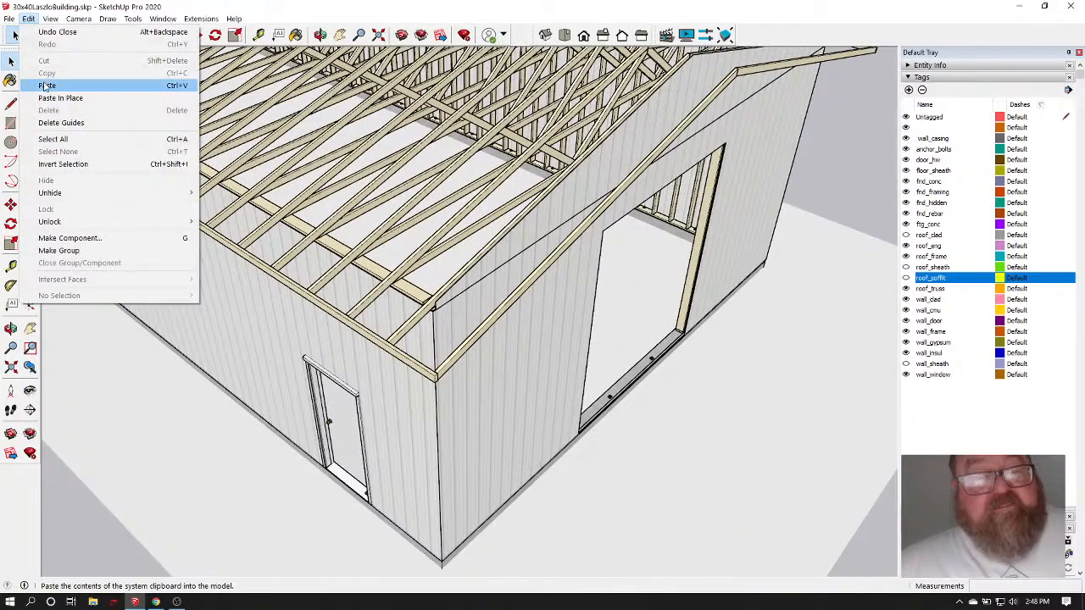
click(35, 84)
scroll(446, 356, up, 4)
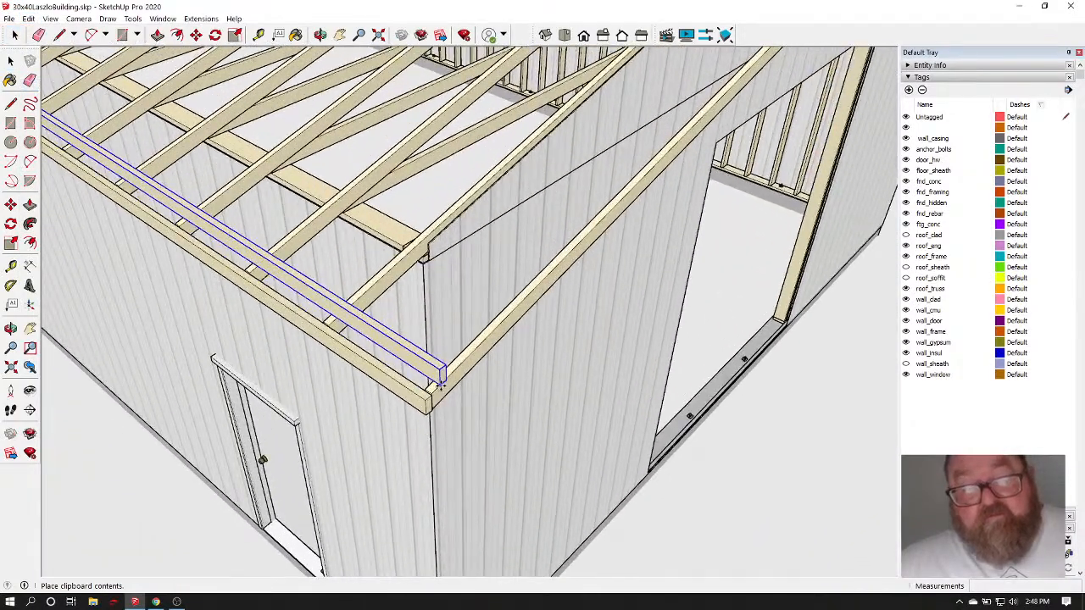
click(444, 384)
Move the pasted board by its lower front corner onto the top corner at the eave end of the left rake board
scroll(448, 396, up, 1)
scroll(448, 396, up, 1)
click(320, 34)
drag(404, 349, 370, 356)
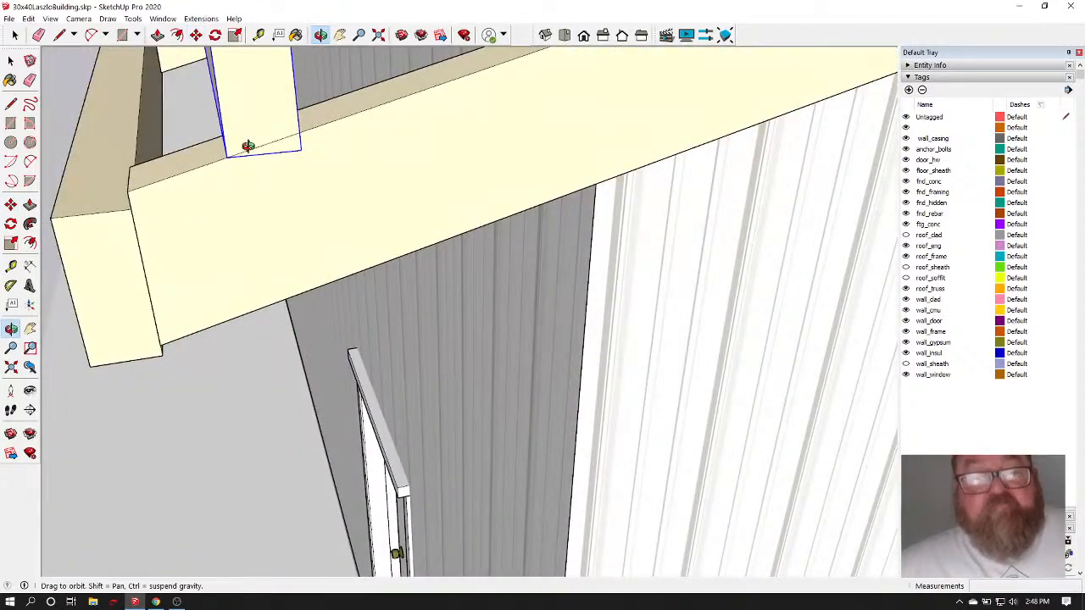
click(196, 35)
click(300, 151)
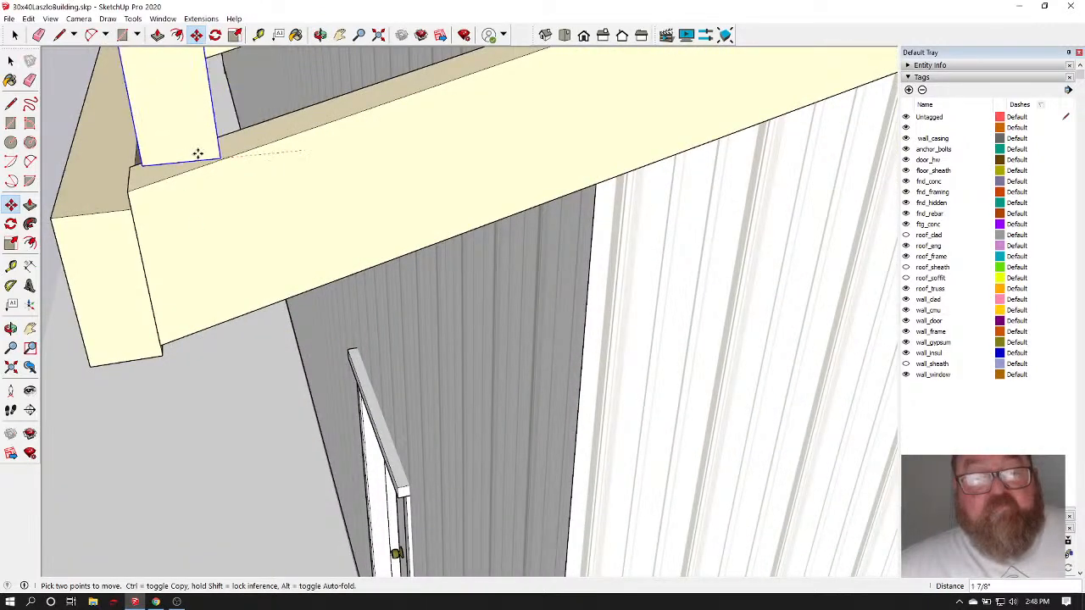
click(129, 191)
scroll(288, 214, down, 1)
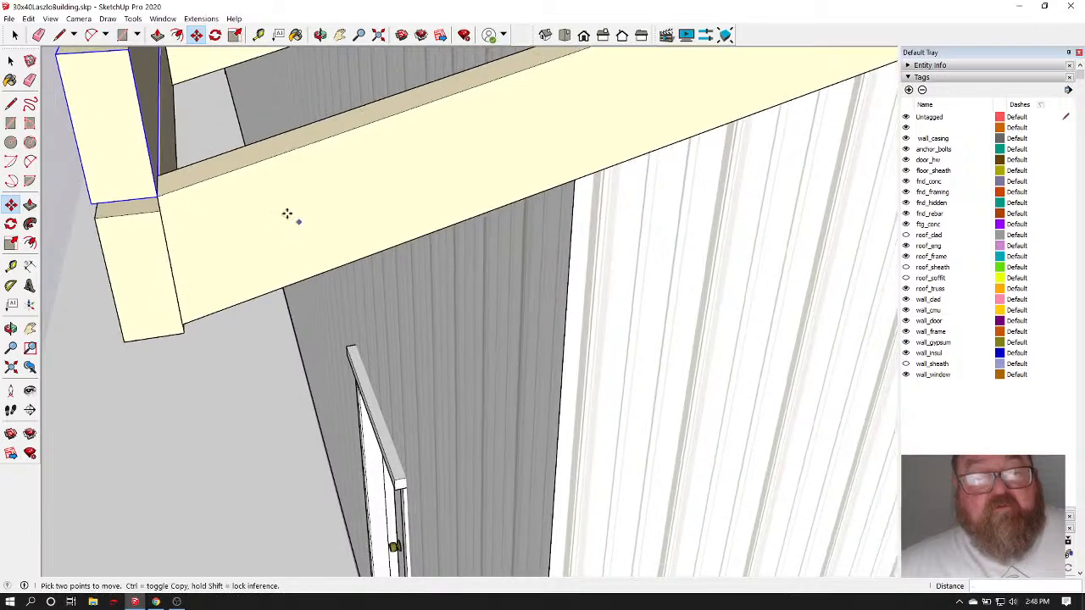
Rotate the board about that corner so it lies flat along the slope of the rake board
click(215, 34)
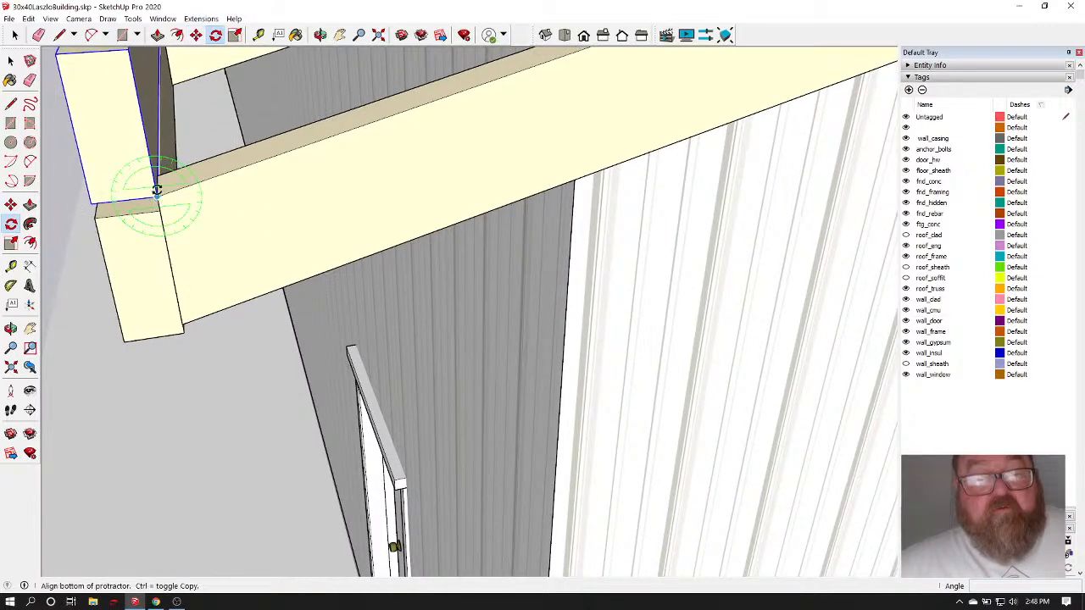
click(157, 194)
click(148, 129)
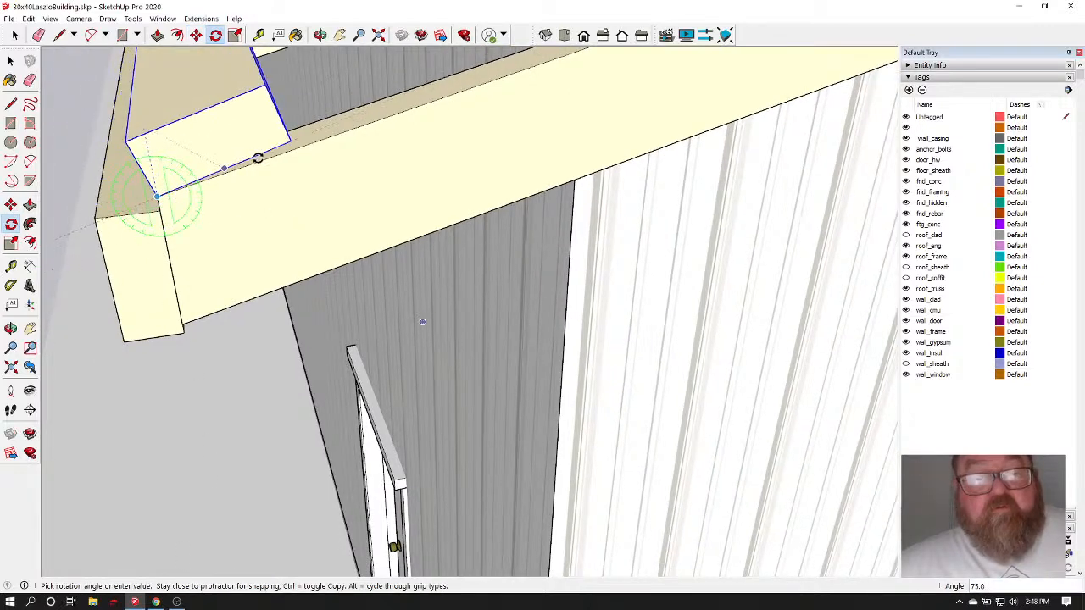
click(259, 164)
scroll(329, 253, down, 1)
scroll(339, 372, down, 6)
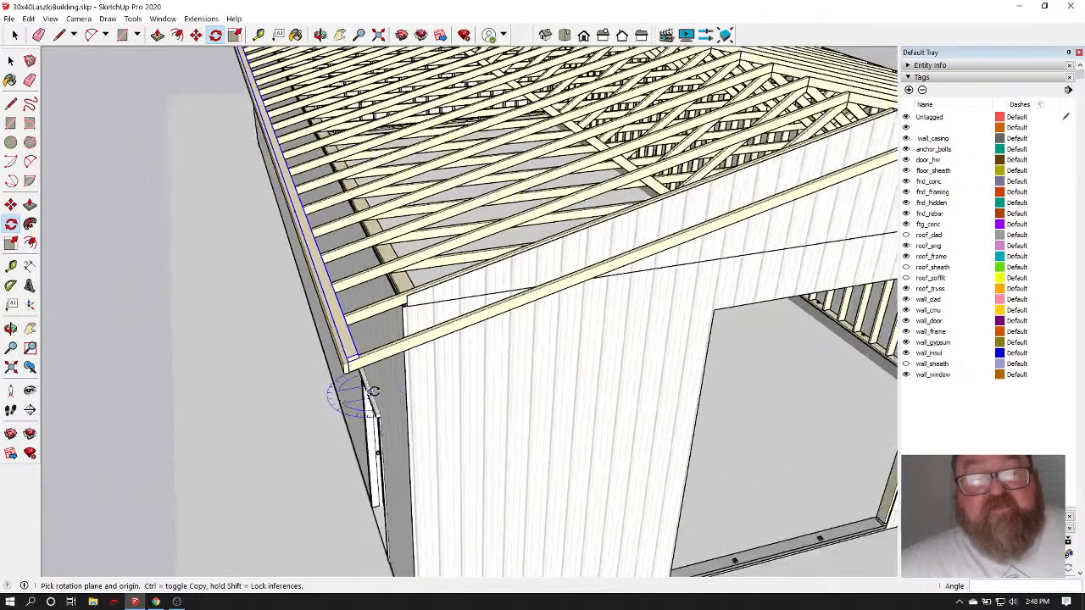
Make a copy of the flat eave board farther up the slope along the top edge of the left rake board
key(o)
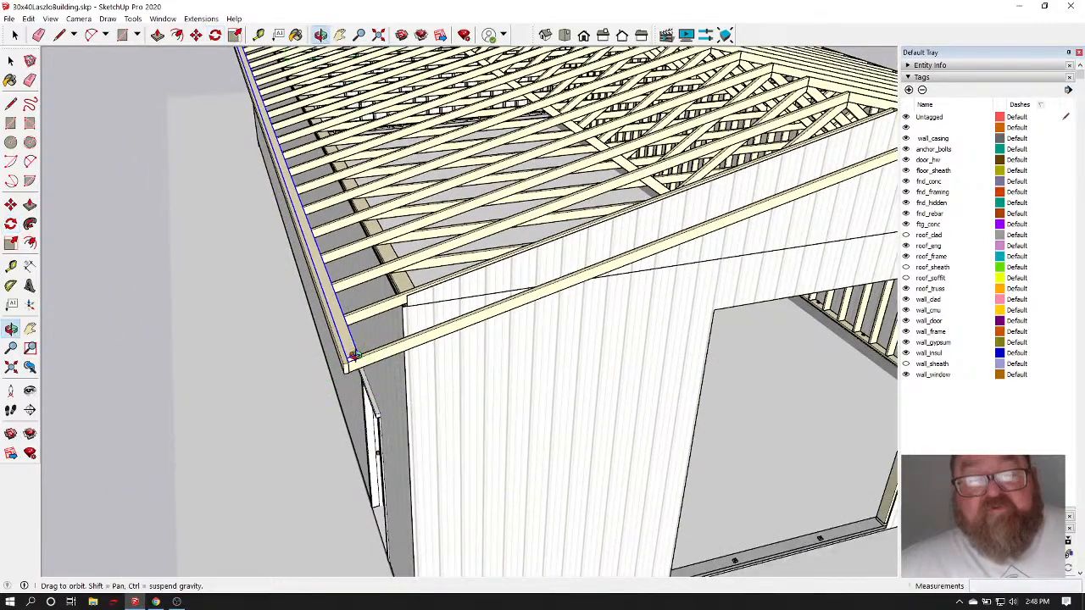
scroll(360, 348, up, 5)
drag(395, 309, 240, 354)
scroll(303, 313, up, 3)
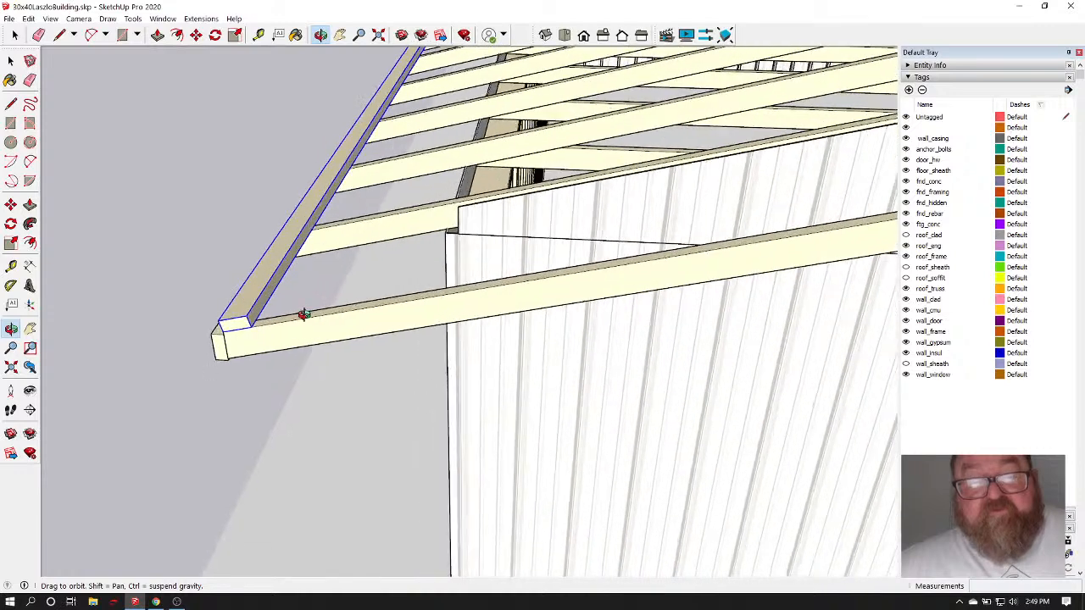
click(195, 35)
key(ctrl)
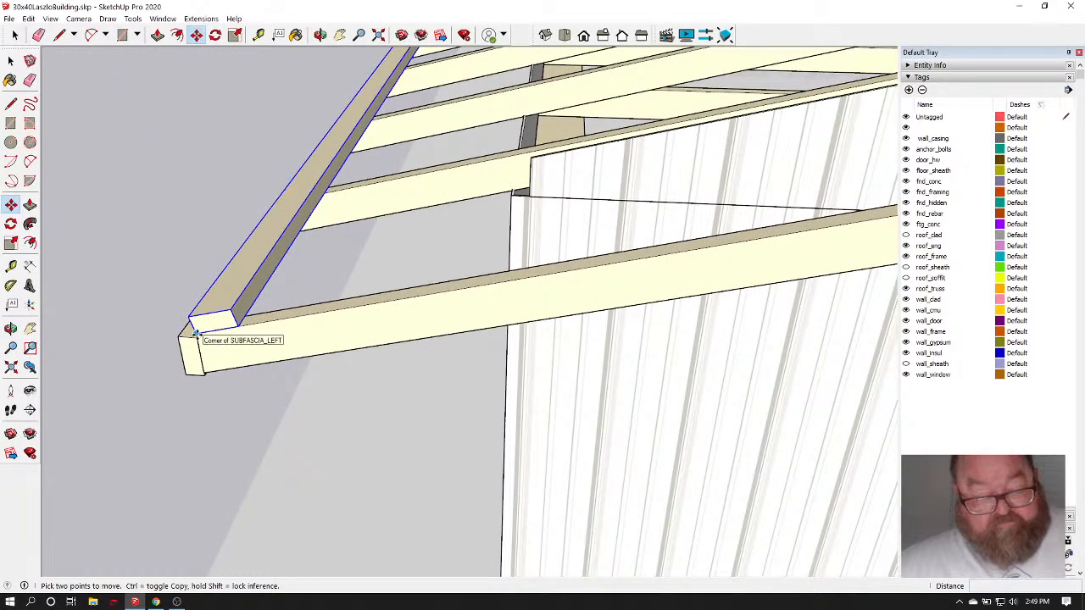
click(193, 334)
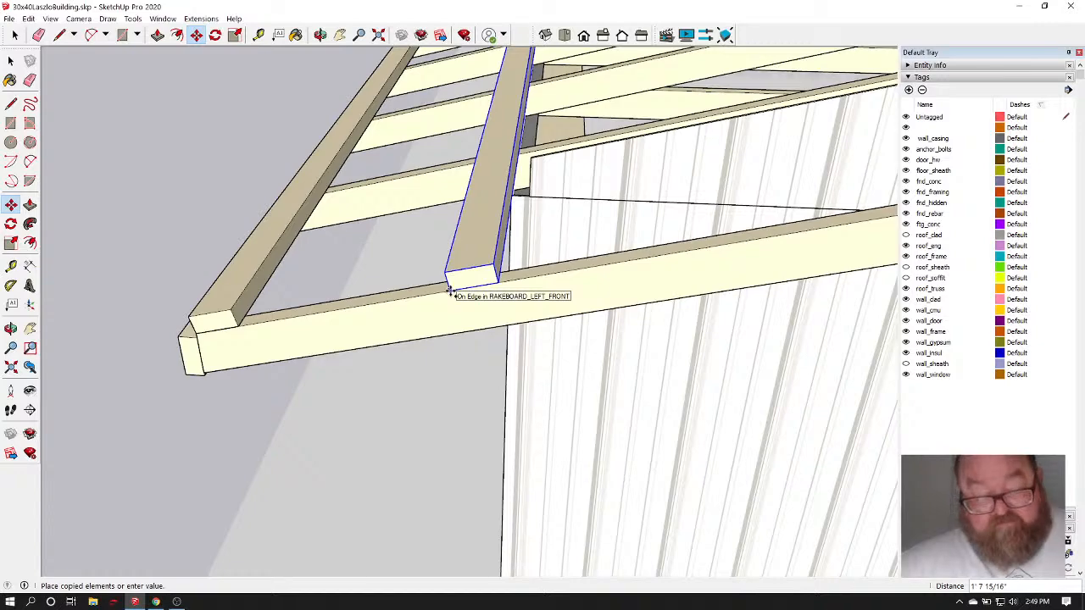
click(449, 292)
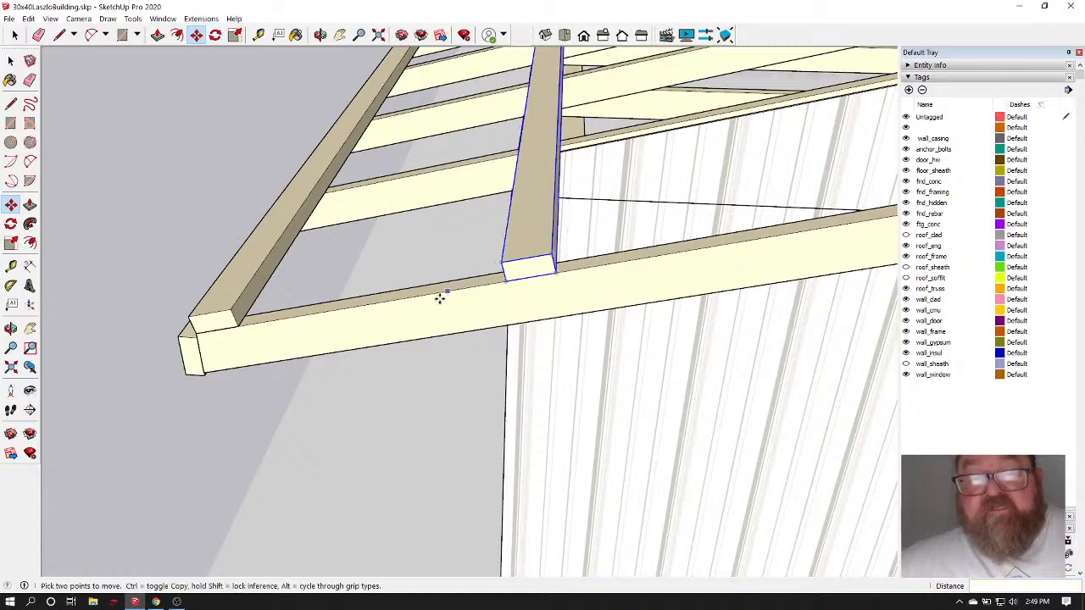
Measure the spacing between the eave board and its copy with the Tape Measure
scroll(262, 93, down, 2)
click(321, 34)
drag(364, 226, 429, 375)
scroll(458, 353, up, 2)
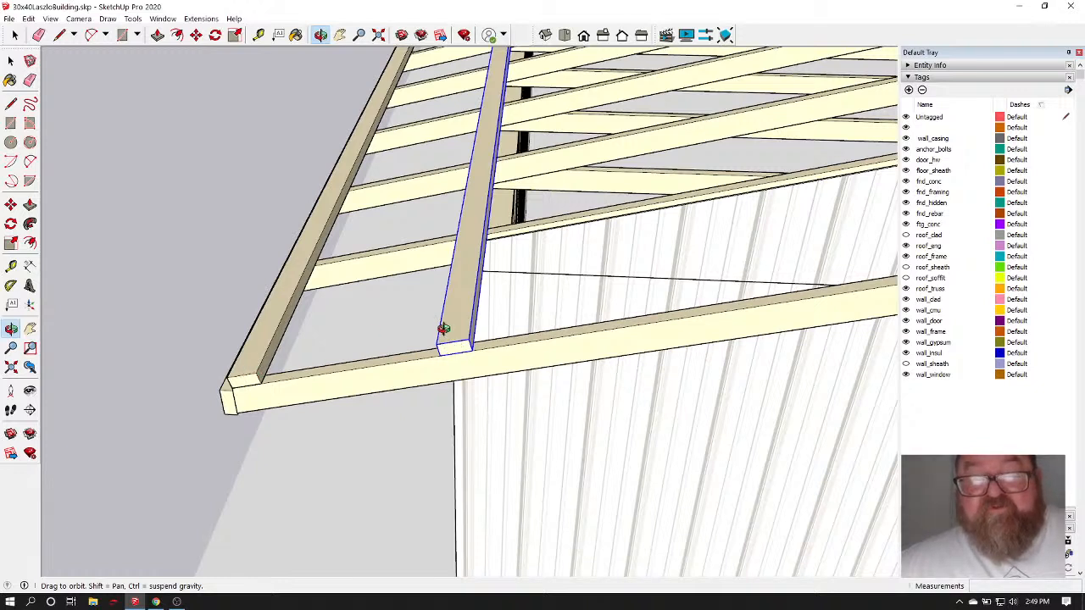
click(259, 35)
scroll(223, 369, up, 3)
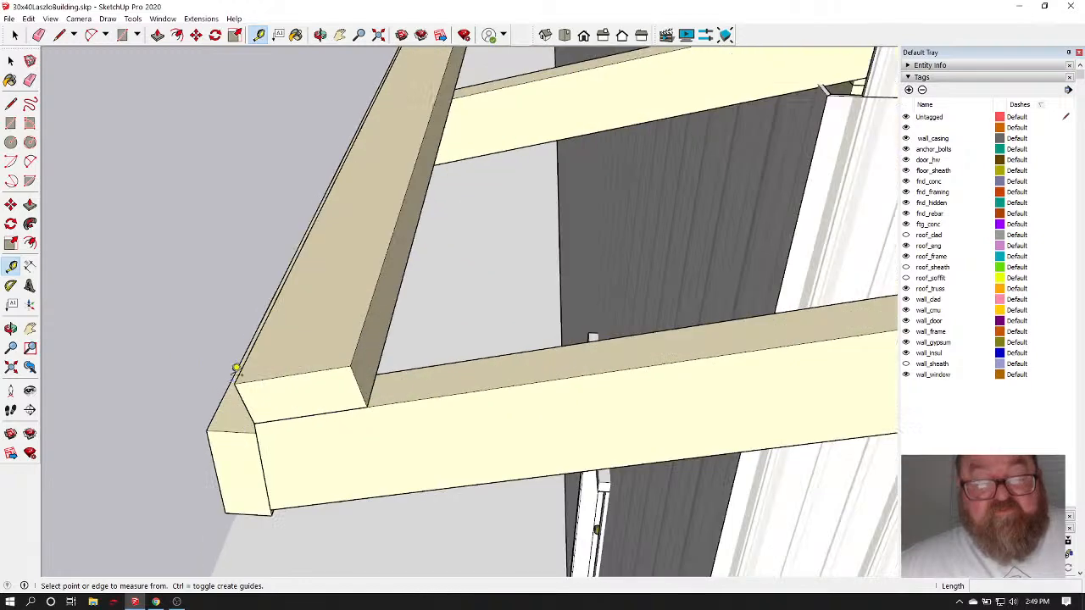
click(295, 370)
scroll(296, 370, down, 5)
scroll(379, 354, up, 2)
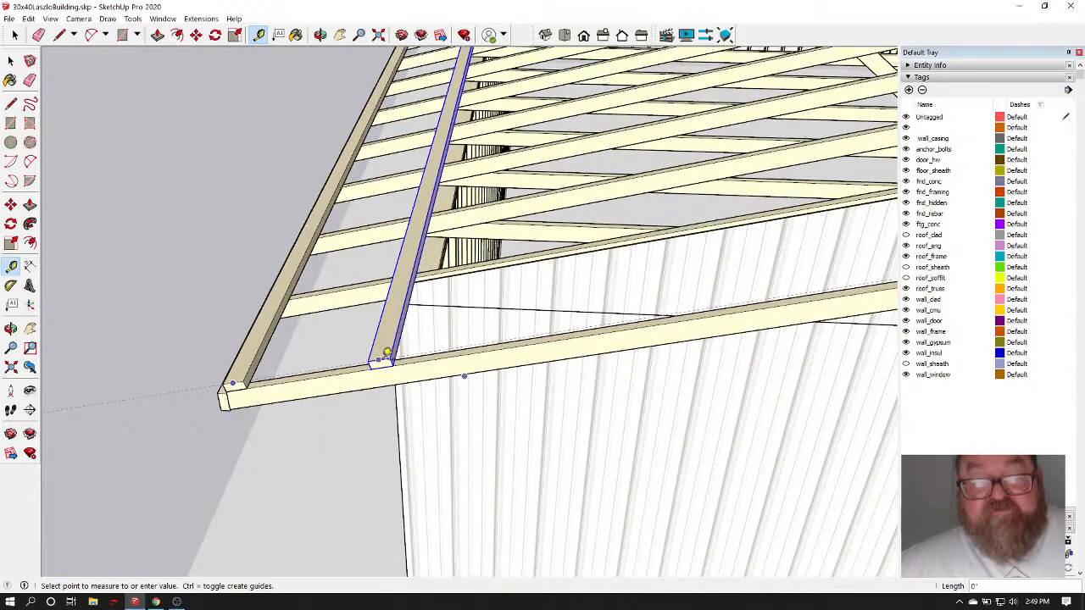
scroll(332, 377, up, 2)
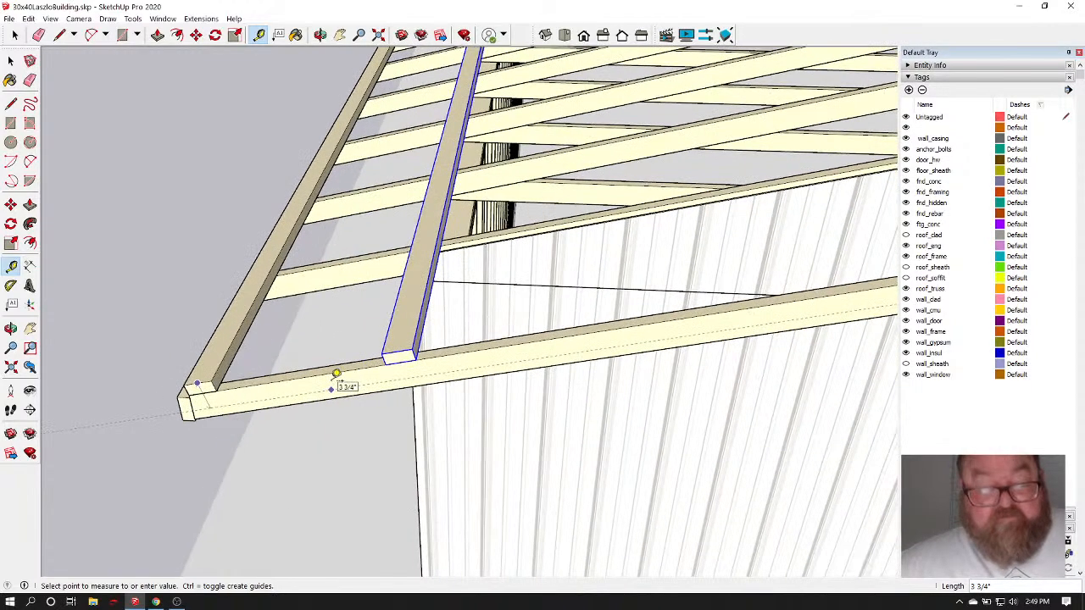
key(Escape)
click(207, 344)
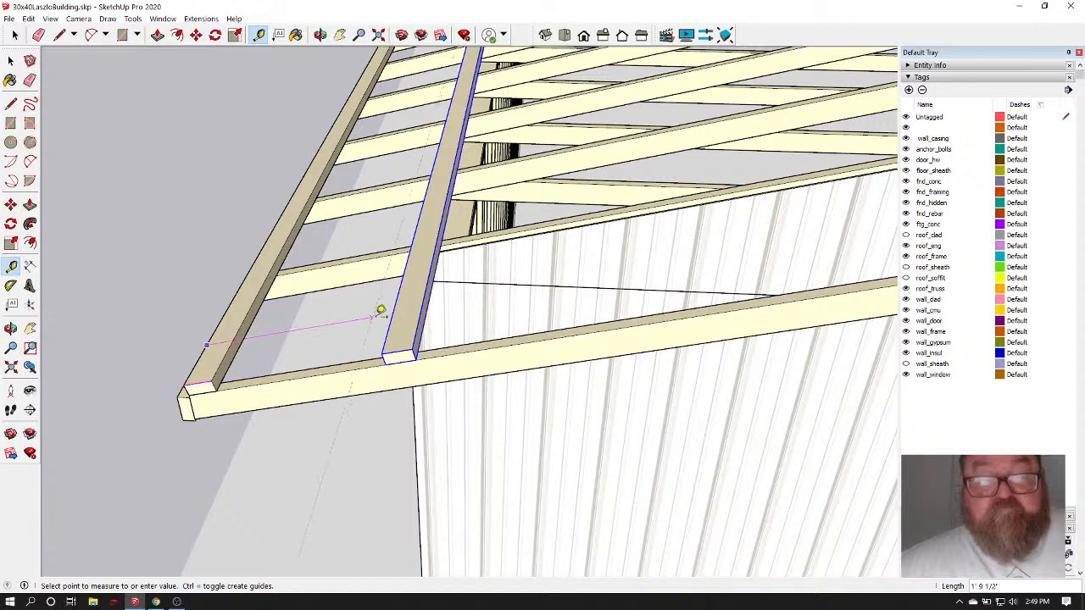
key(Escape)
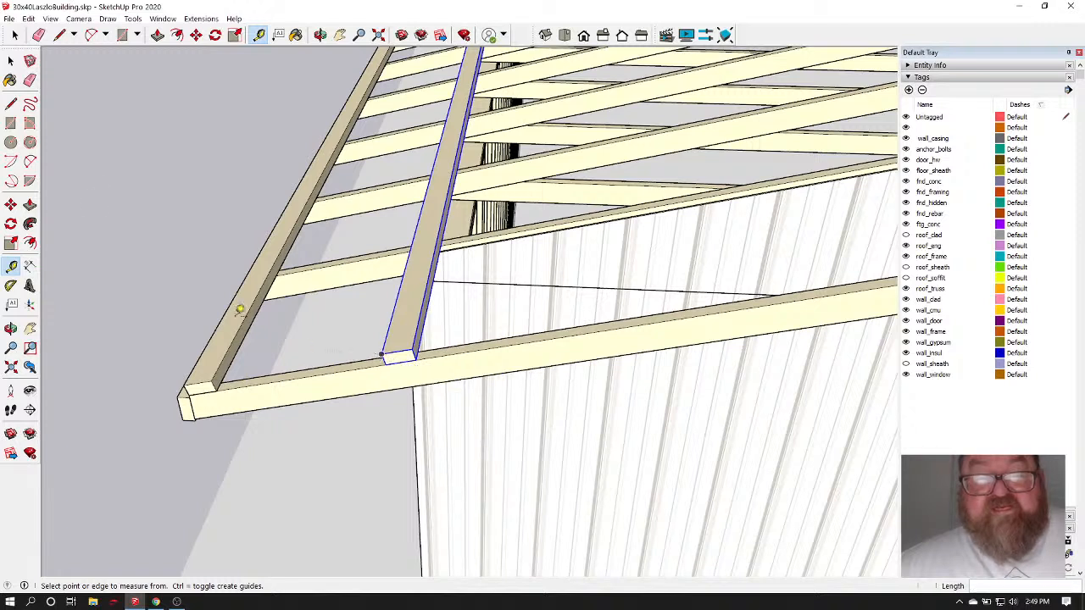
Copy the second board 24 inches farther up the slope along the top edge of the rake board
click(11, 60)
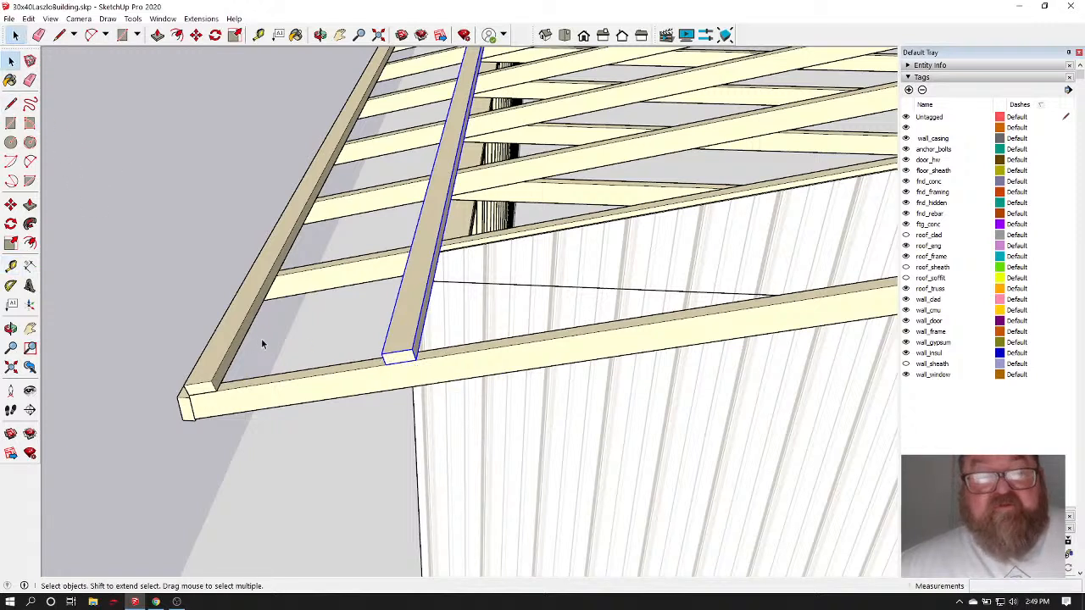
key(m)
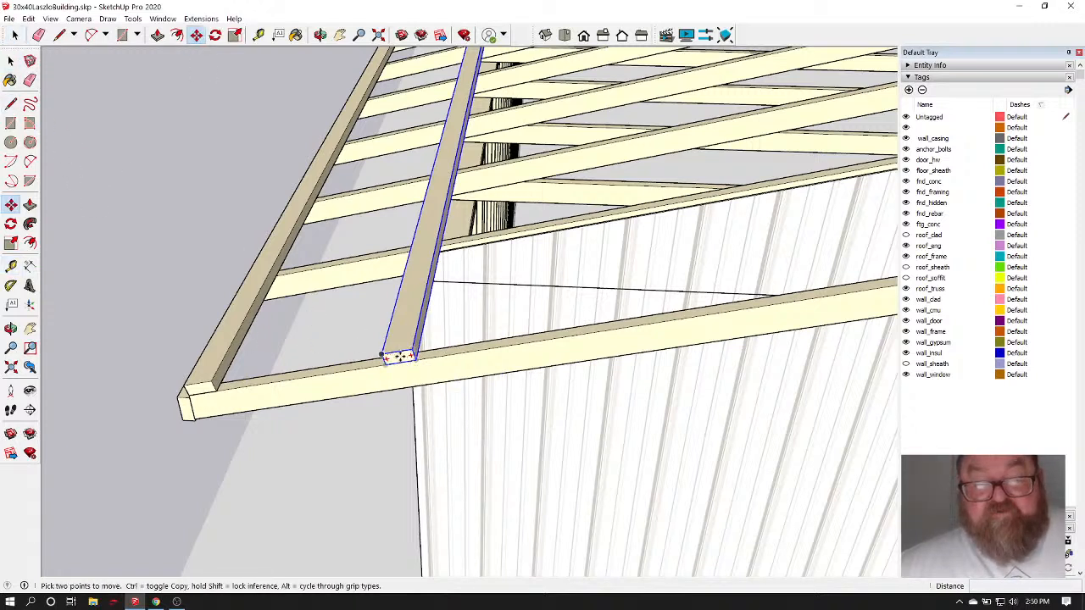
key(ctrl)
click(386, 363)
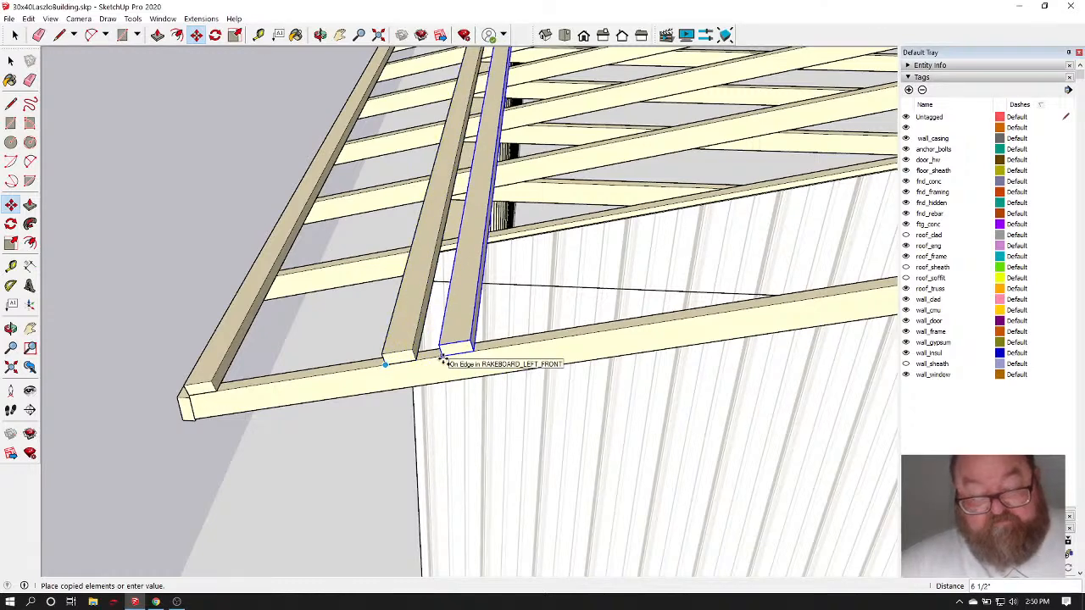
text(24)
key(Return)
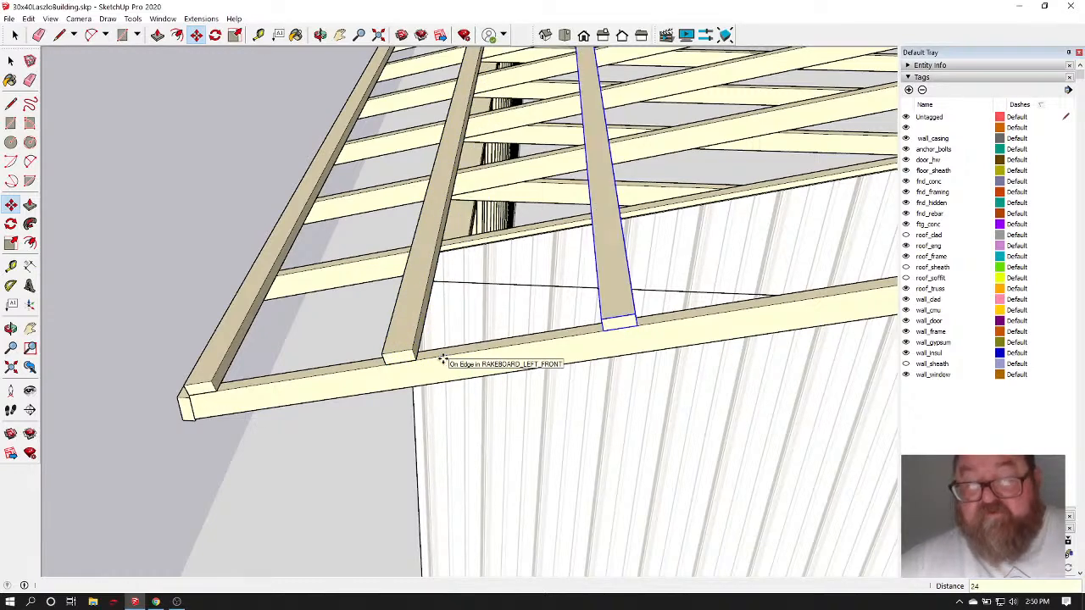
Turn the 24-inch copy into a multiplied array of boards continuing up the left roof slope past the ridge
scroll(441, 360, down, 5)
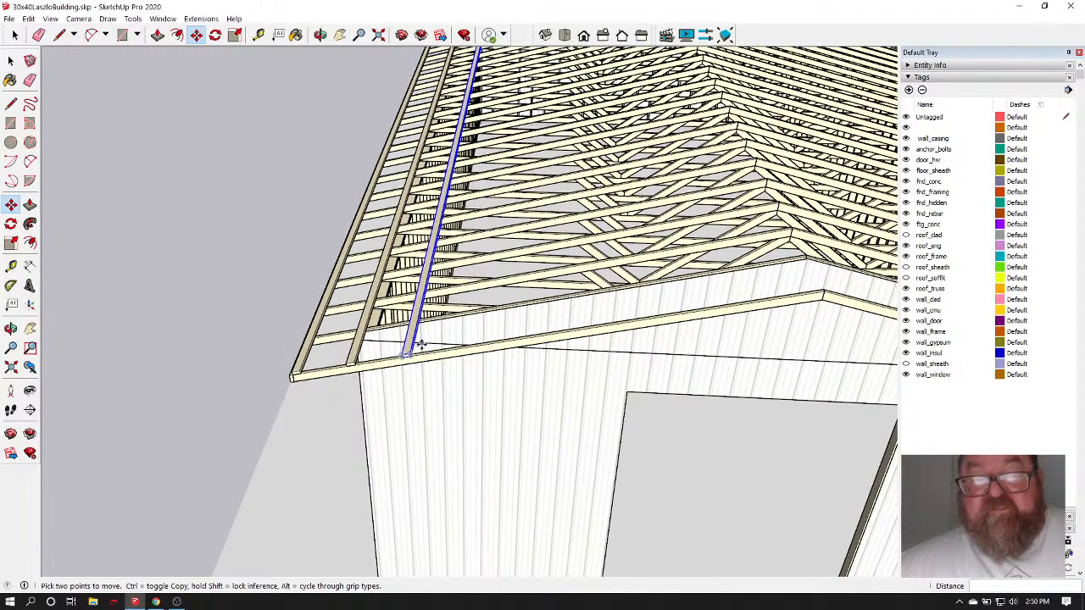
scroll(409, 362, up, 6)
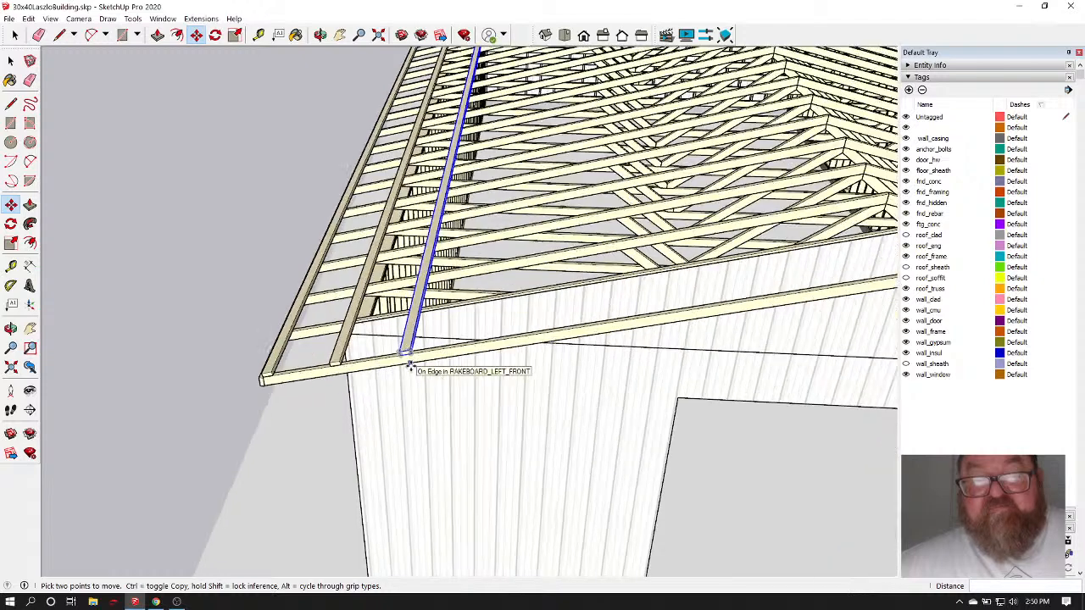
scroll(425, 335, down, 4)
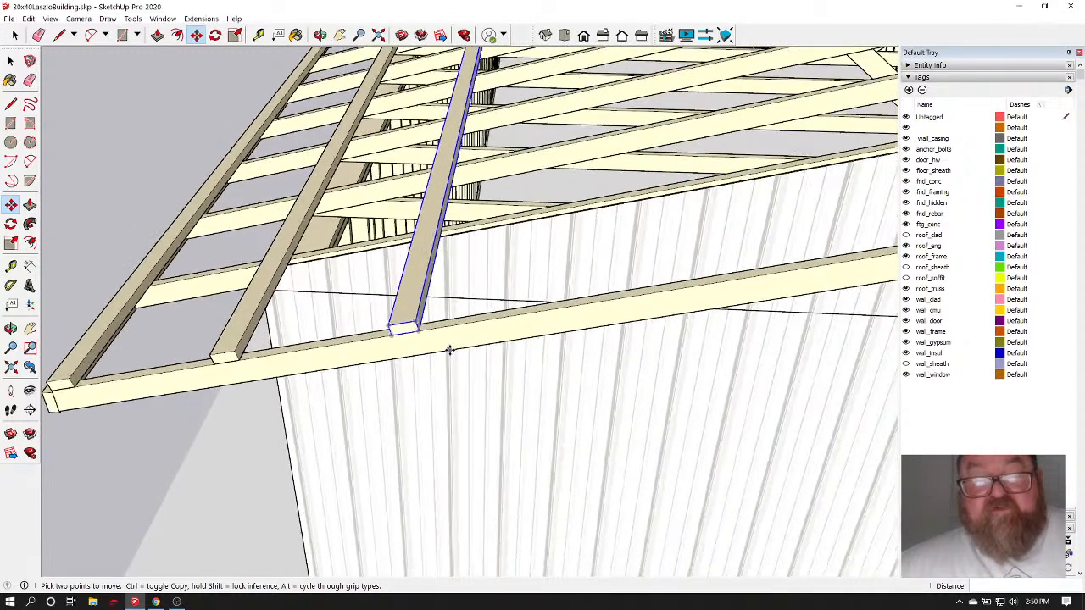
scroll(332, 355, up, 3)
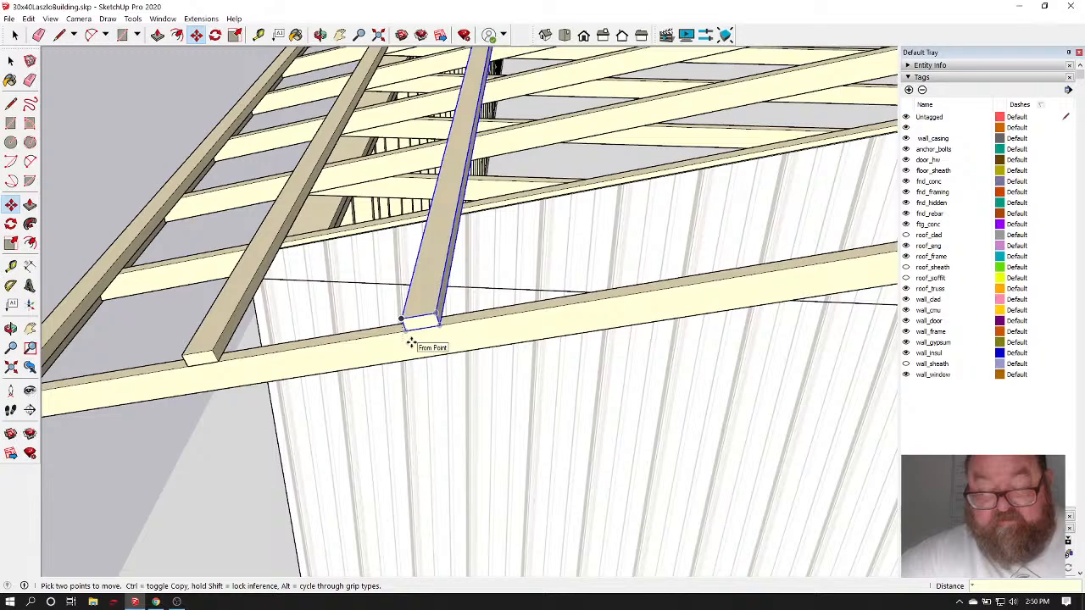
key(Return)
scroll(410, 342, down, 5)
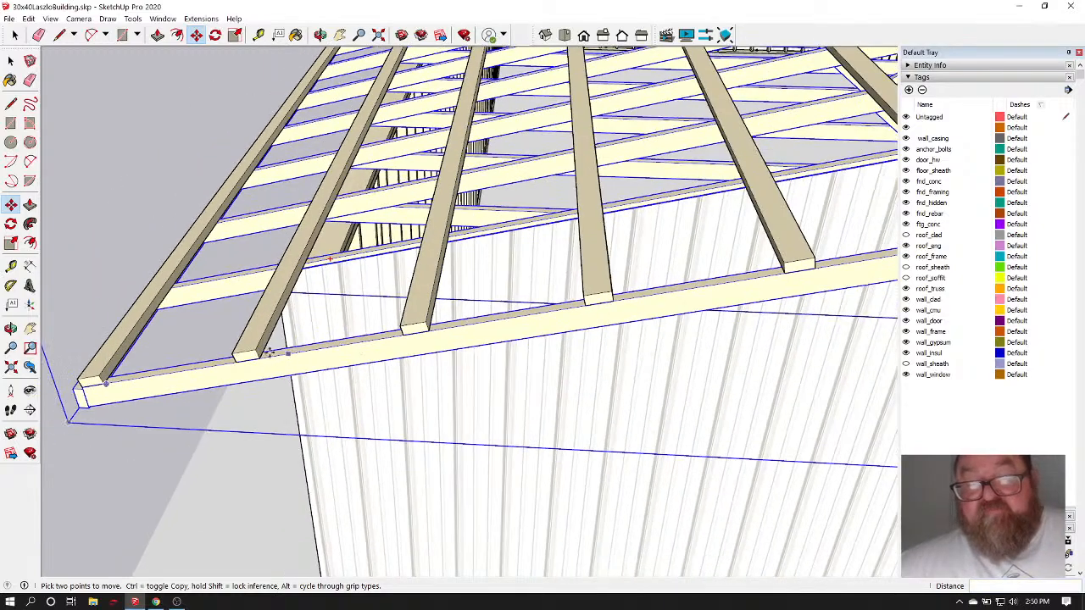
scroll(200, 366, down, 5)
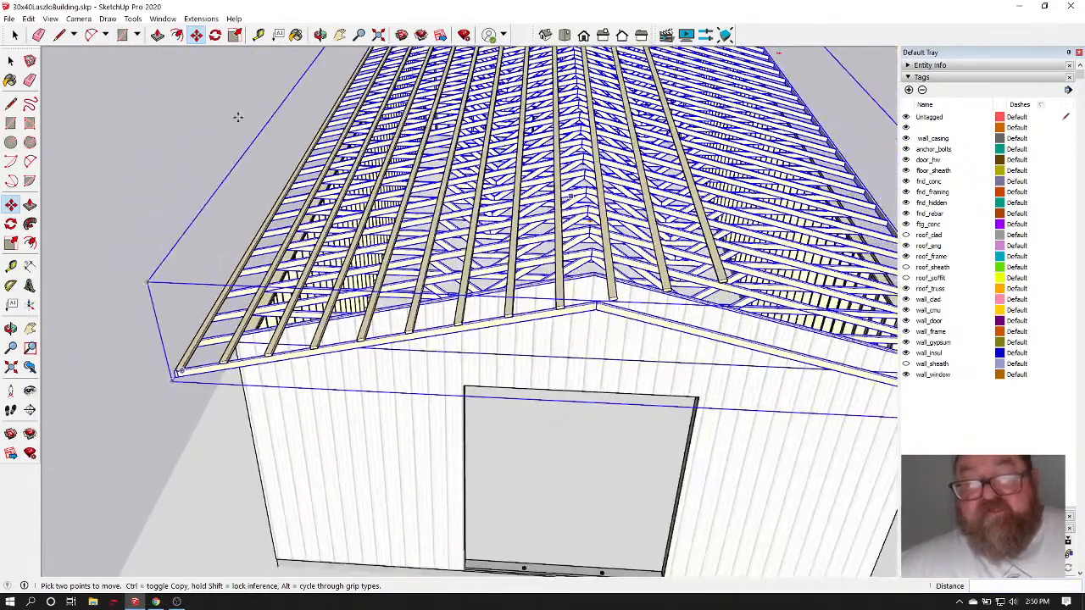
Delete the surplus boards beyond the ridge, keeping only the first one past it
click(15, 36)
scroll(690, 236, up, 2)
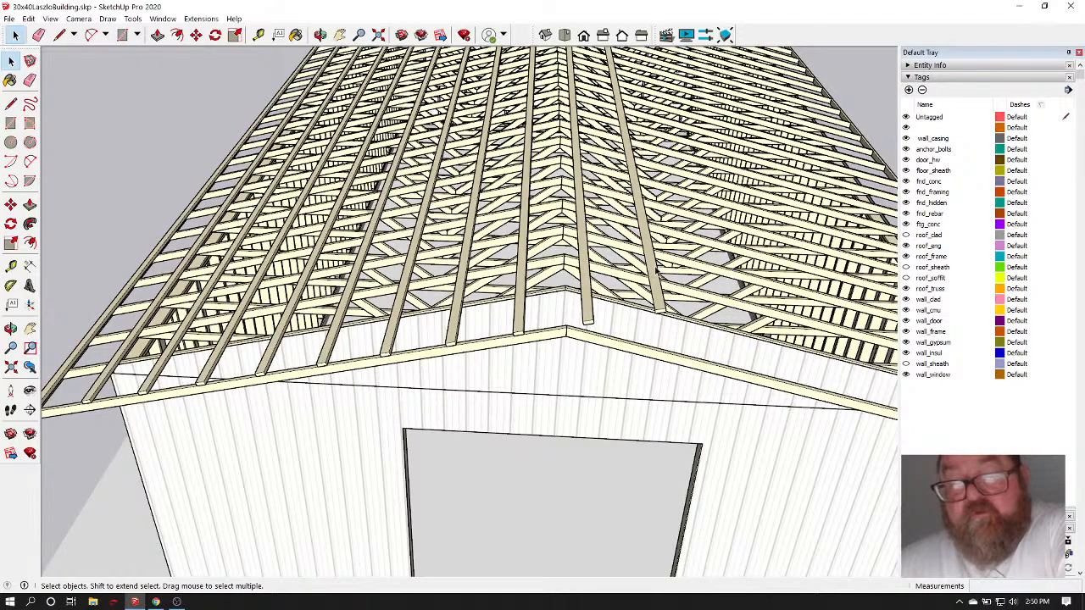
scroll(582, 313, up, 2)
scroll(581, 314, up, 2)
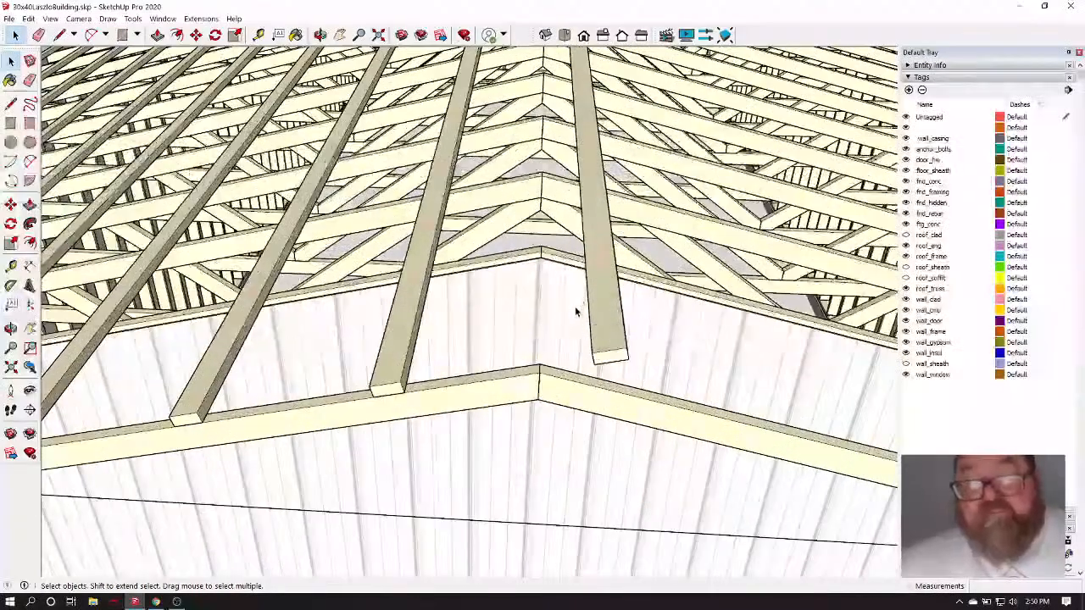
Move the first board past the ridge back by its lower outer corner onto the peak where the two rake boards meet
scroll(614, 364, up, 2)
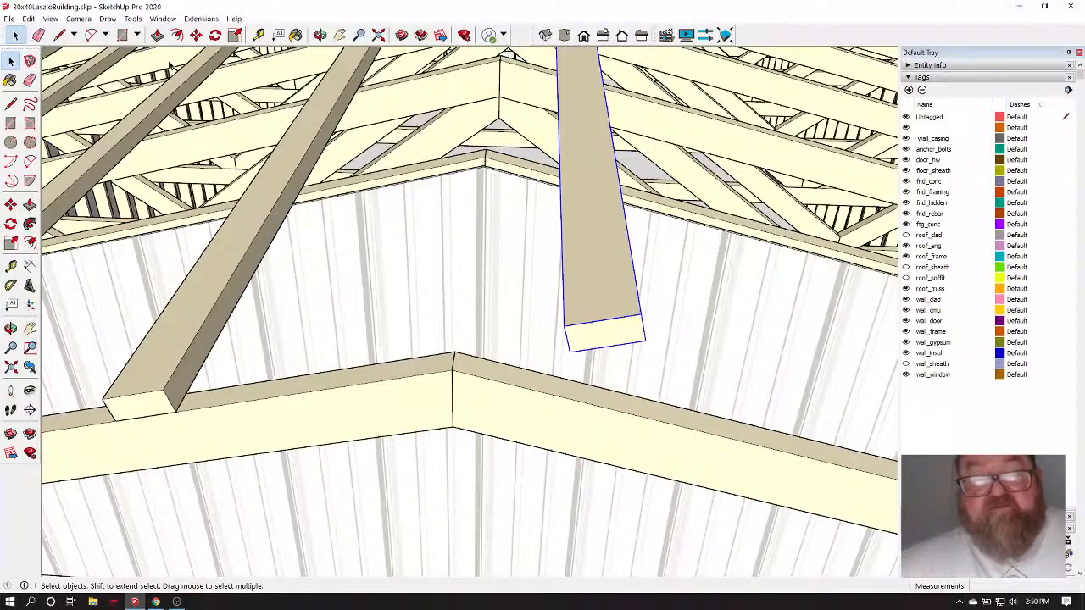
click(196, 35)
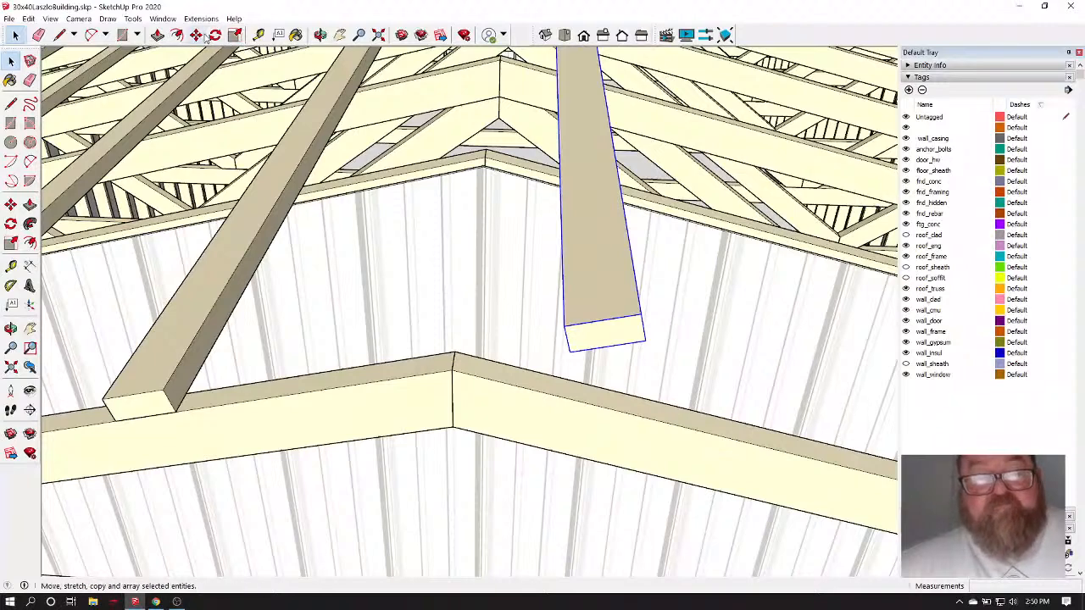
click(644, 341)
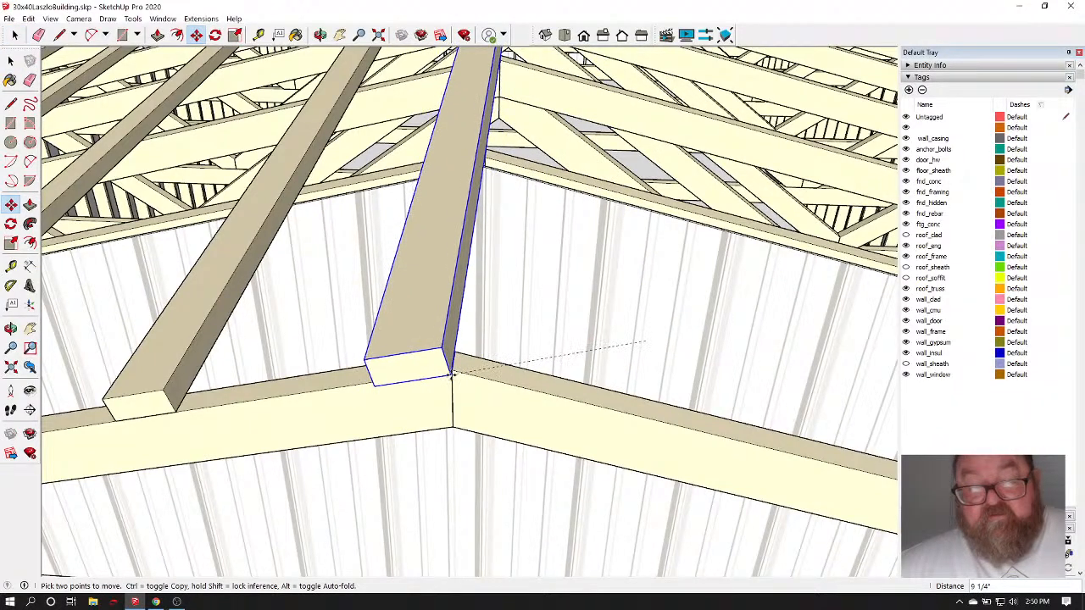
scroll(452, 367, up, 5)
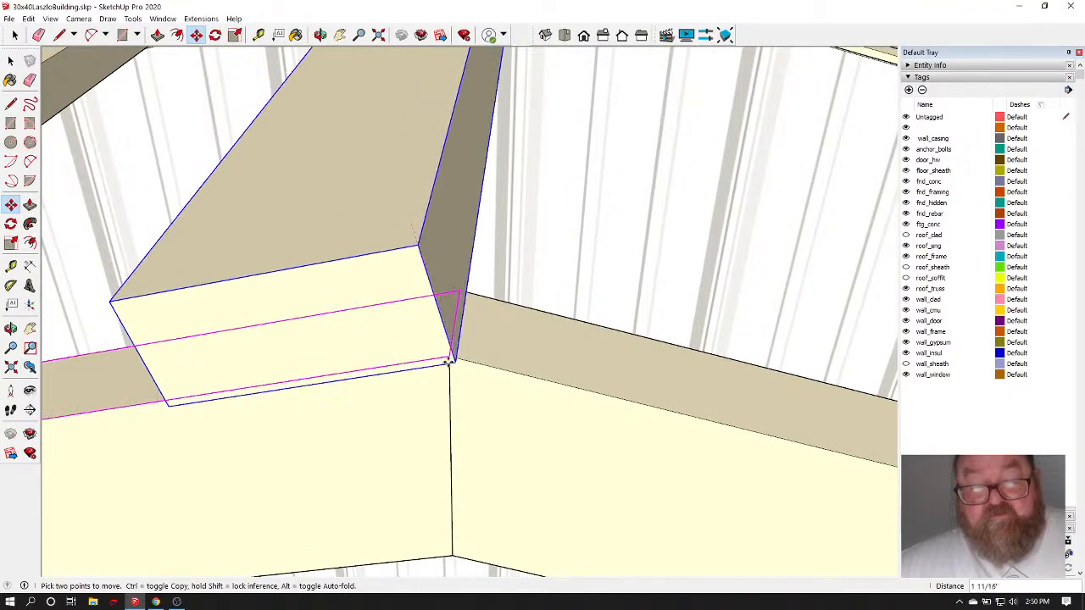
scroll(447, 356, up, 3)
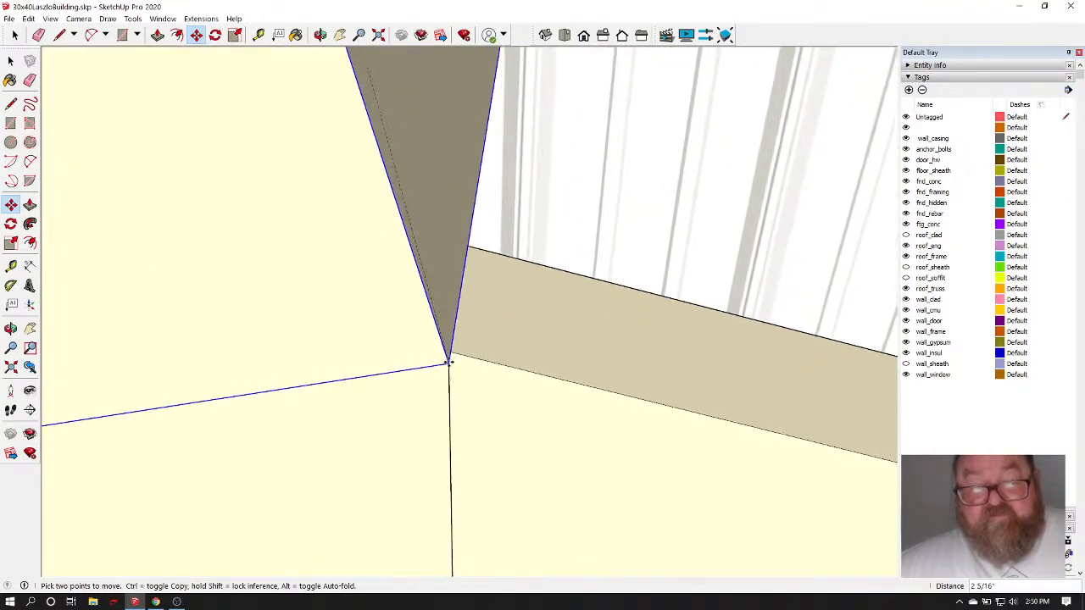
scroll(447, 347, up, 3)
click(465, 355)
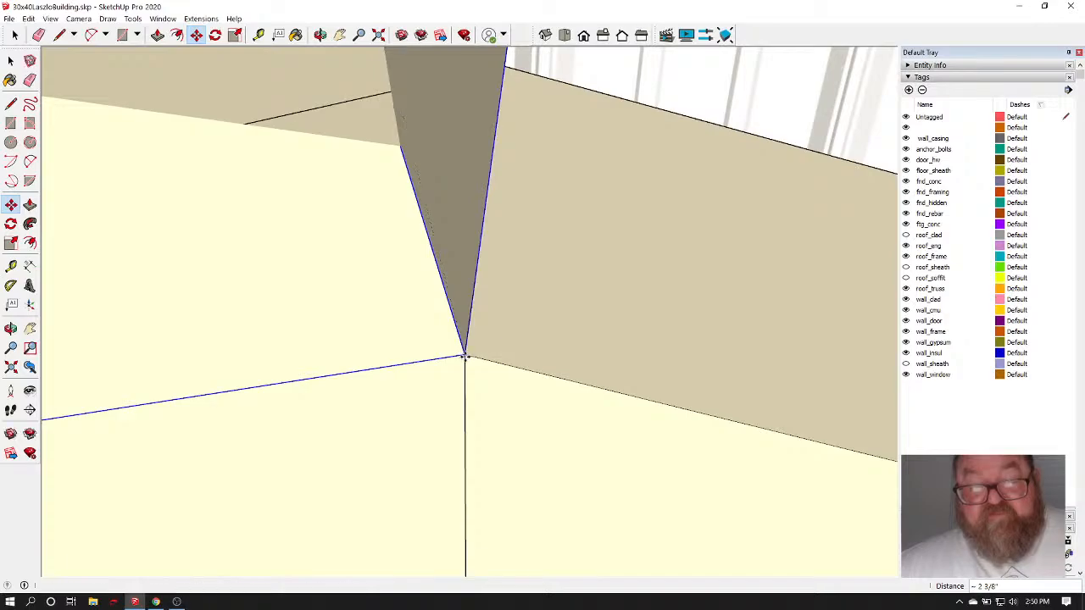
Examine the board ends along the left rake, from the eave corner up to the ridge
scroll(564, 326, down, 3)
scroll(563, 326, down, 10)
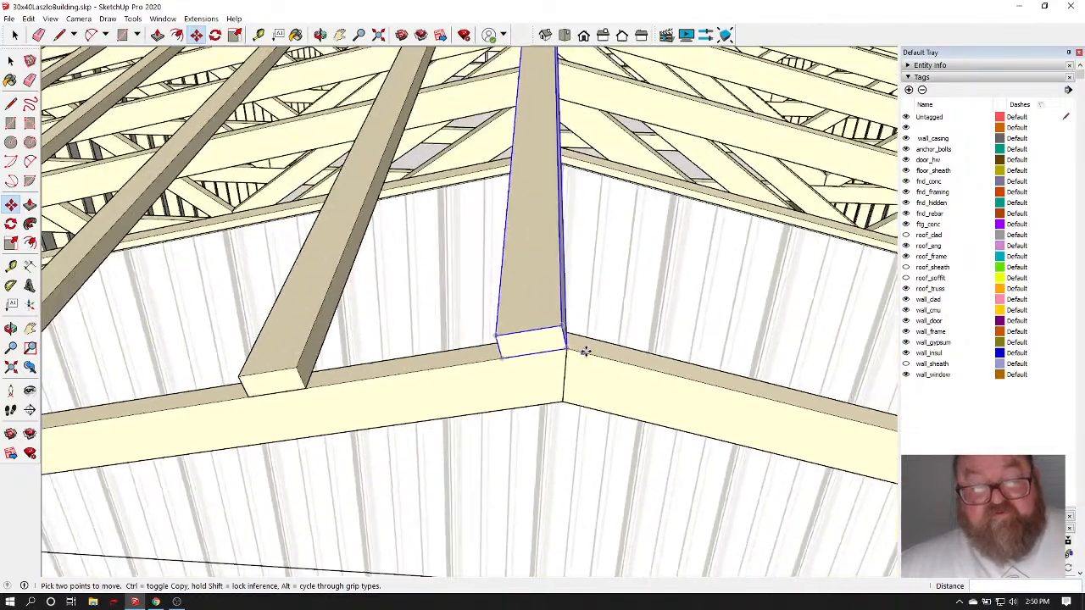
scroll(527, 388, down, 10)
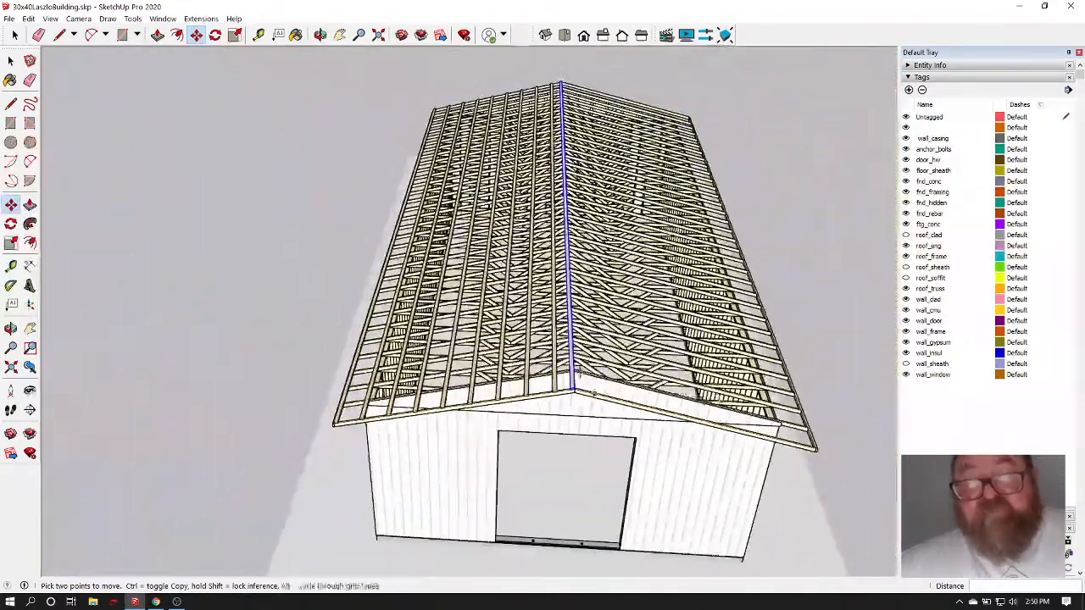
click(320, 34)
drag(483, 390, 638, 267)
scroll(668, 350, up, 6)
scroll(618, 310, up, 6)
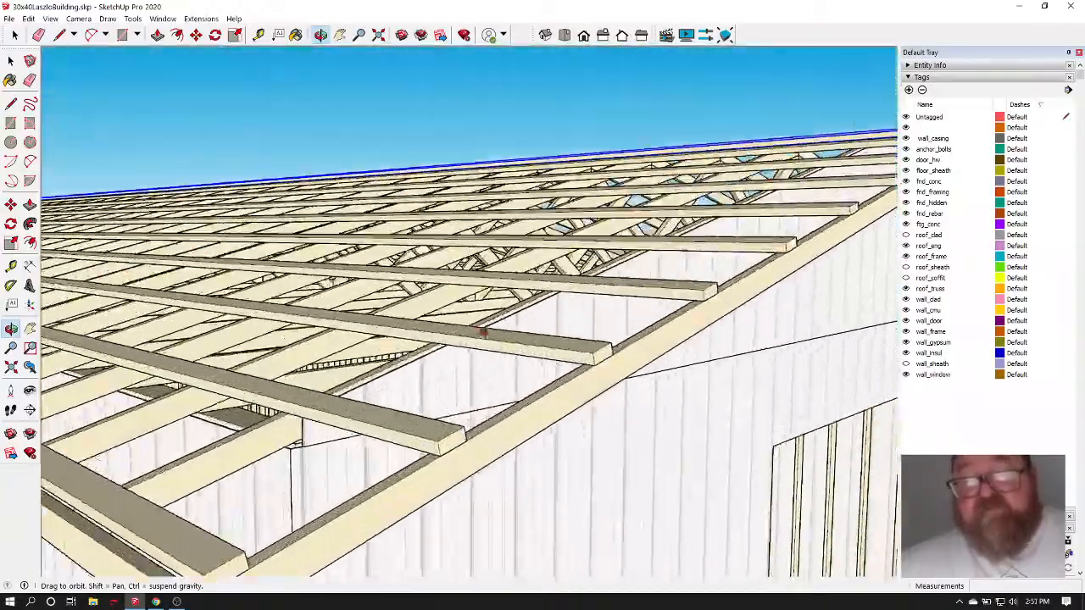
drag(594, 369, 806, 279)
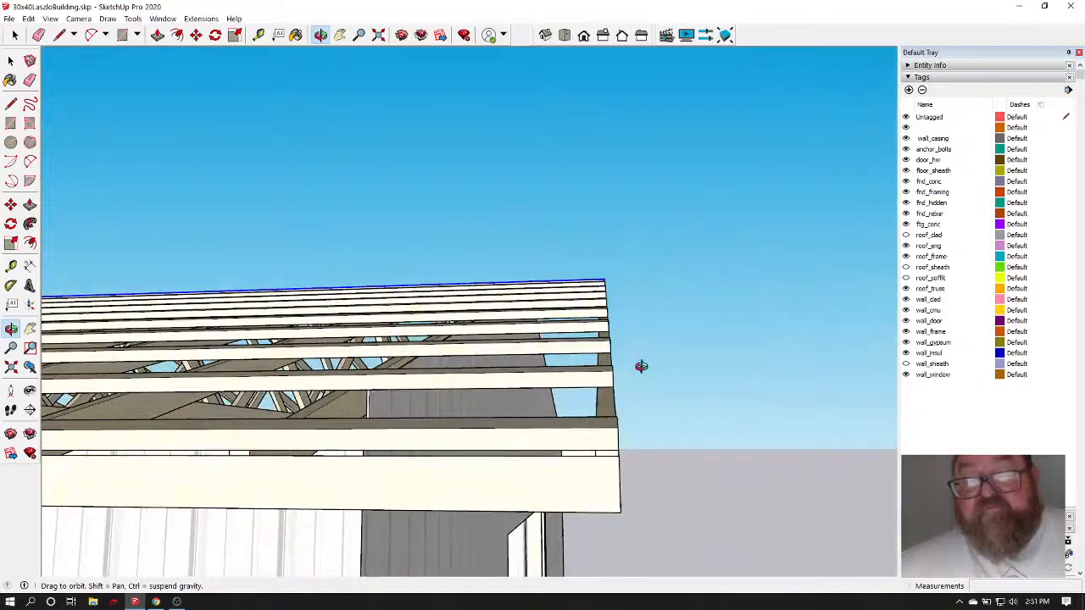
mouse_move(607, 327)
mouse_down()
mouse_move(513, 322)
mouse_move(616, 329)
mouse_up()
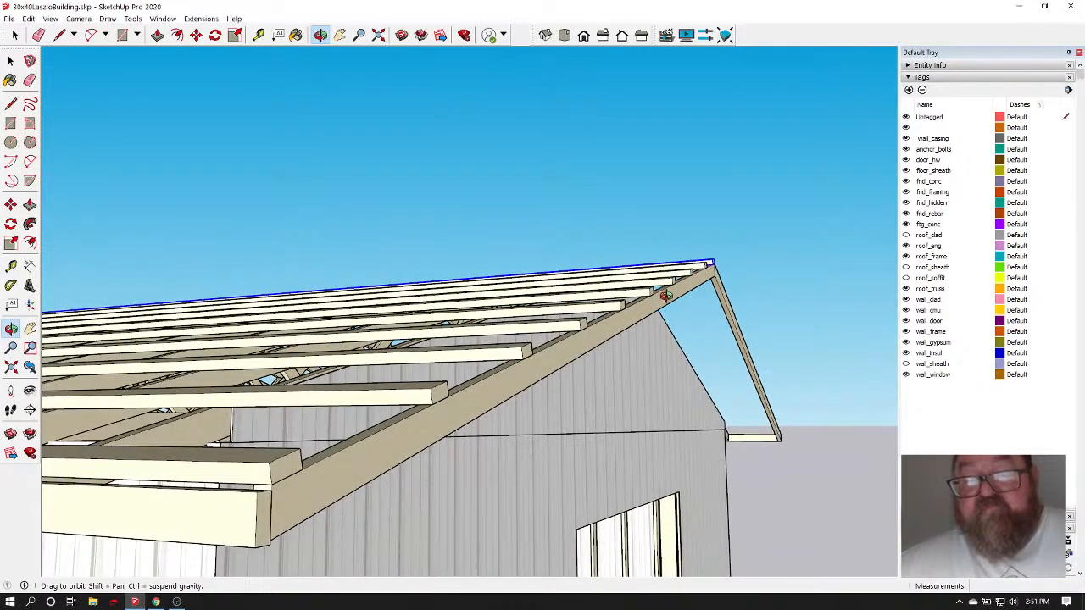
drag(464, 383, 516, 362)
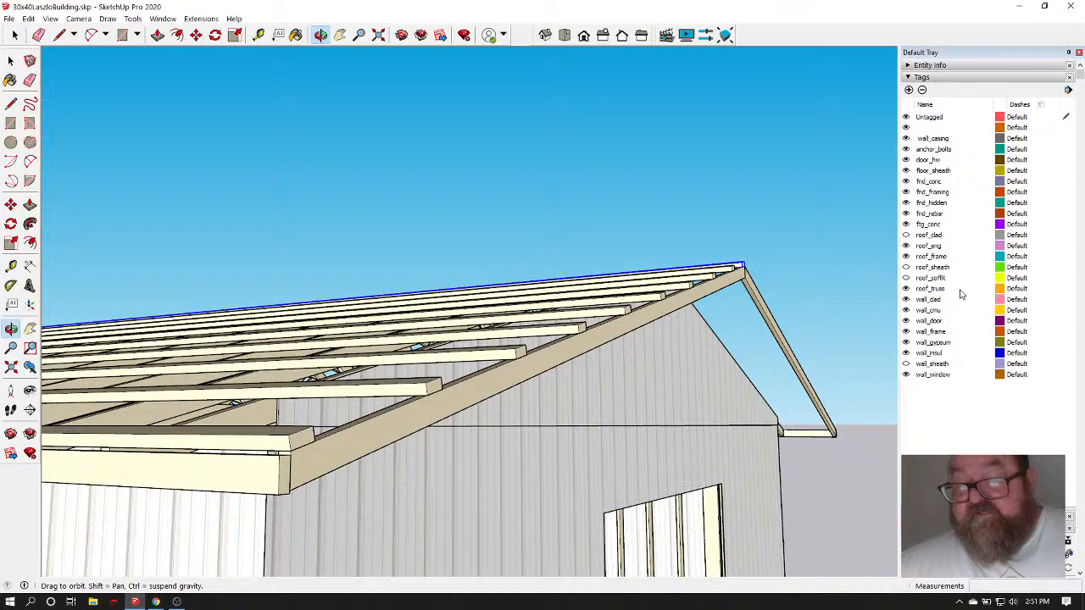
Temporarily show the roof_soffit and roof_clad tags to inspect how soffit, fascia and cladding meet the boards at the eave corner
click(906, 278)
drag(346, 454, 436, 487)
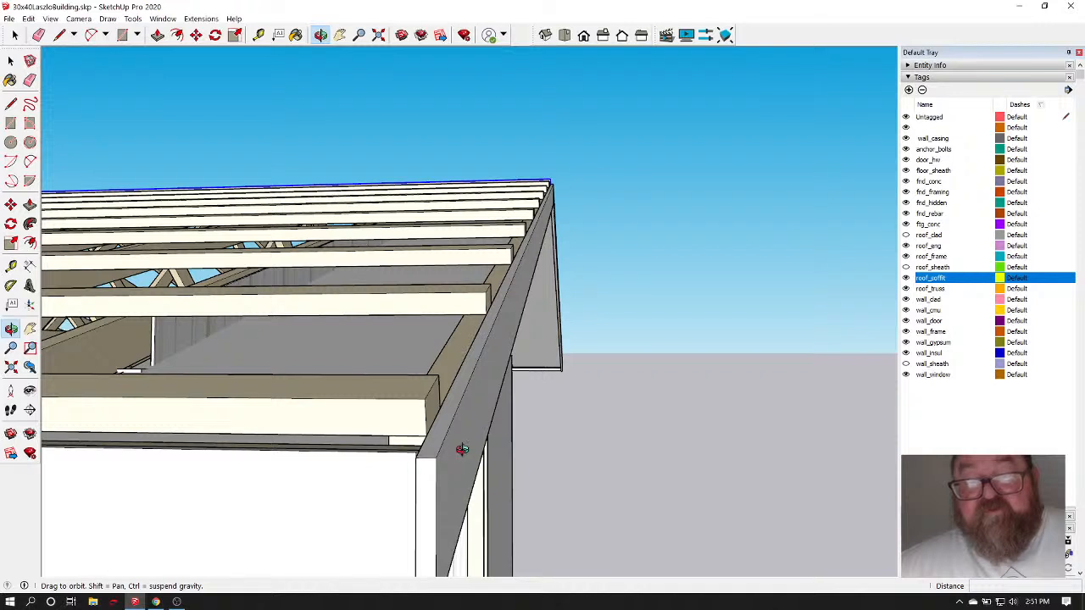
click(905, 234)
drag(349, 375, 415, 309)
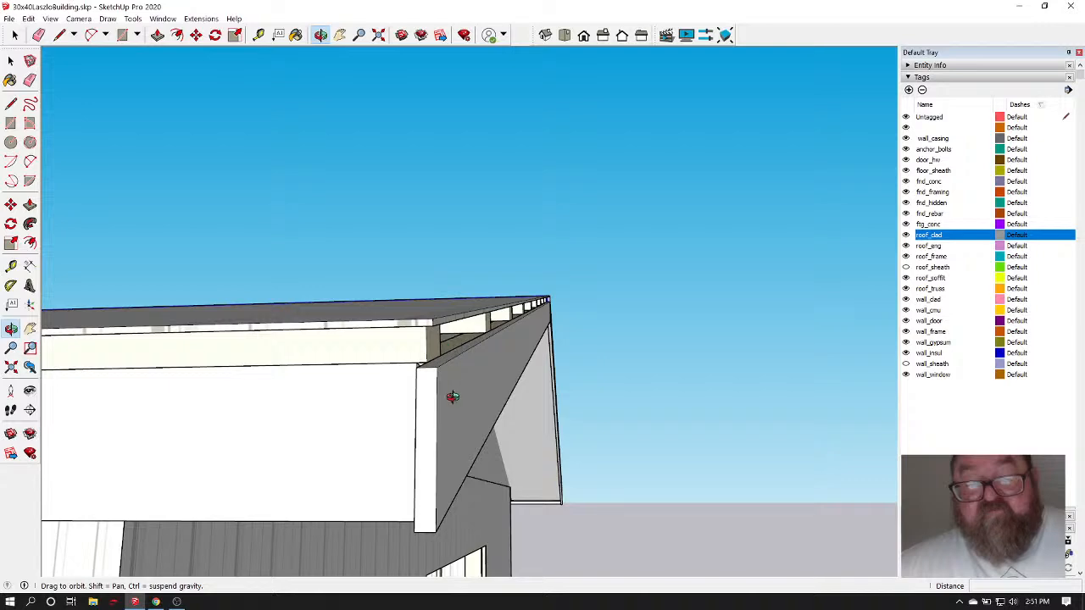
drag(451, 404, 356, 415)
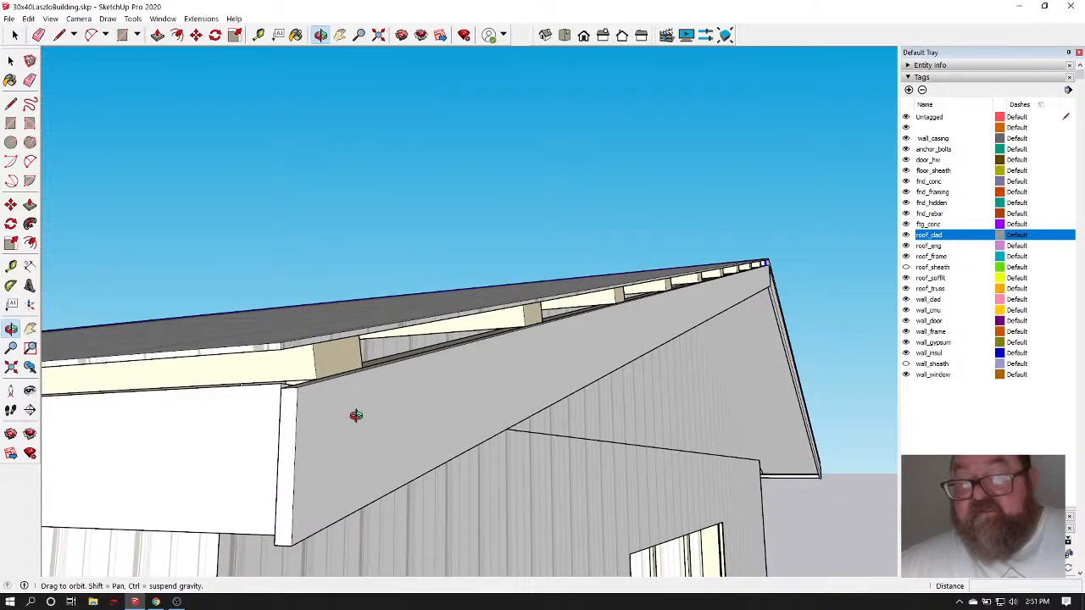
click(905, 236)
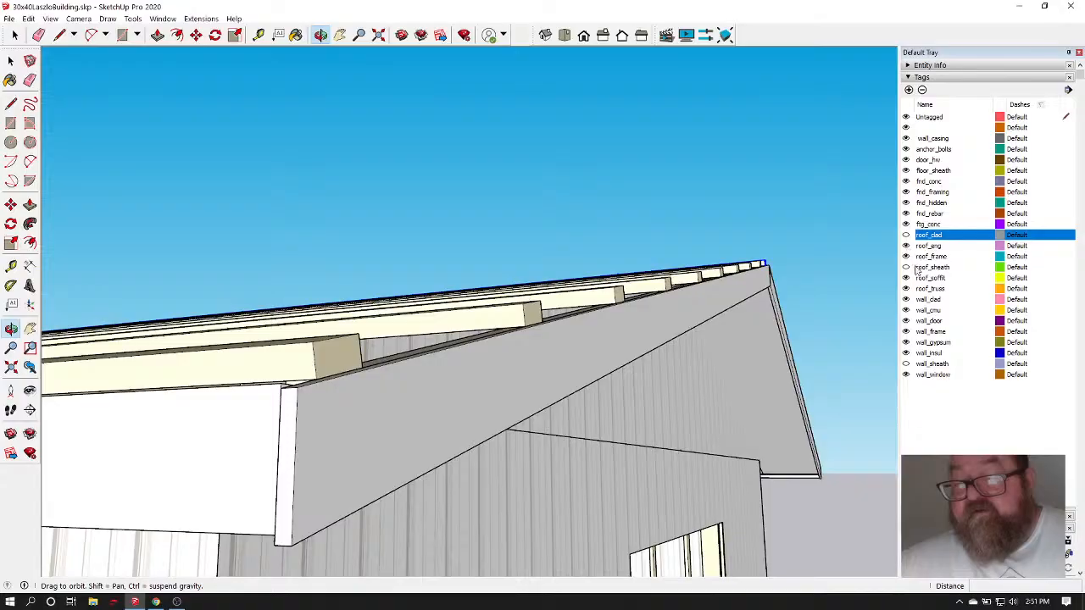
click(905, 278)
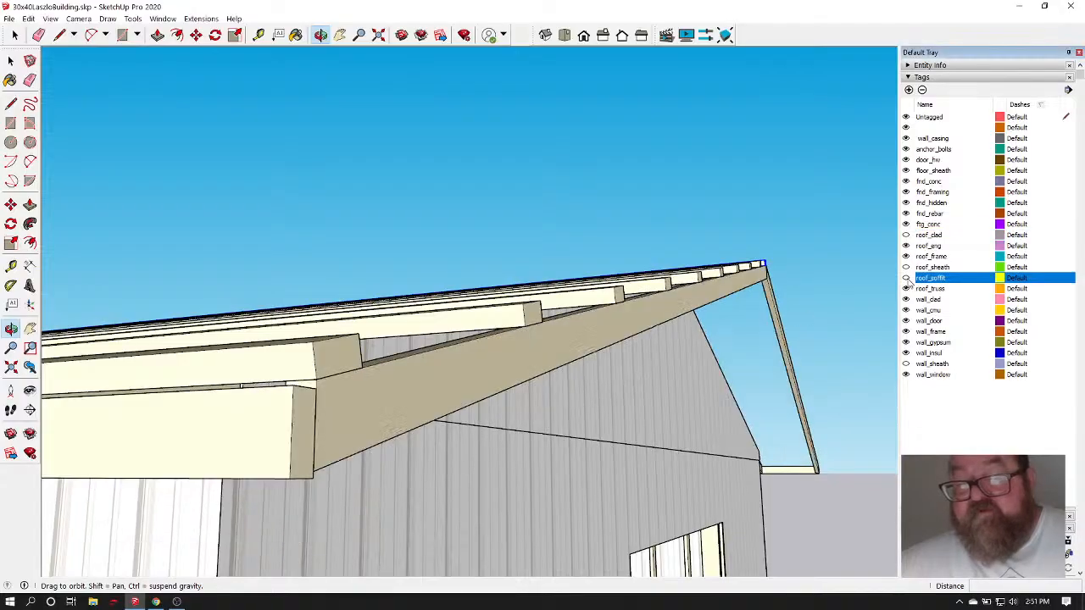
Copy all ten boards of the left roof slope, from eave to ridge, about 47' 4" sideways past the building's right side
drag(546, 333, 318, 473)
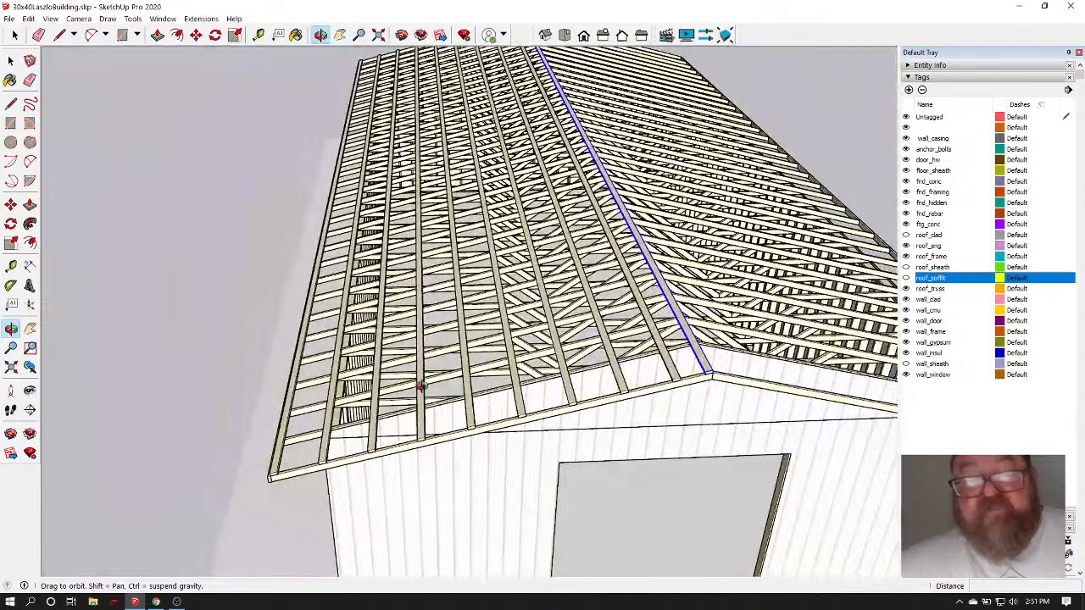
click(15, 35)
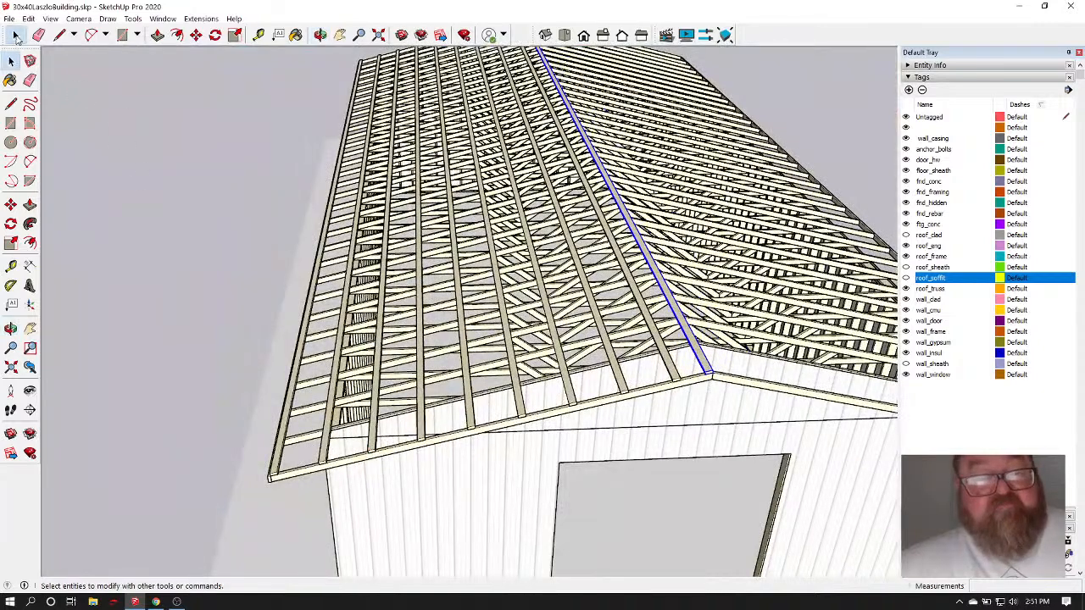
scroll(282, 460, up, 3)
click(274, 459)
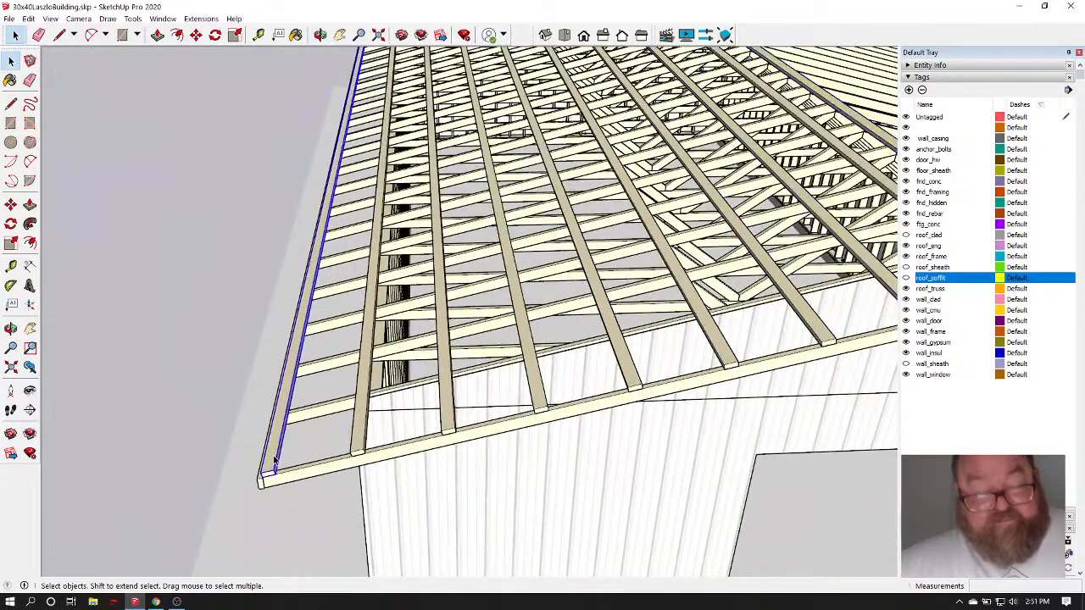
shift+click(360, 447)
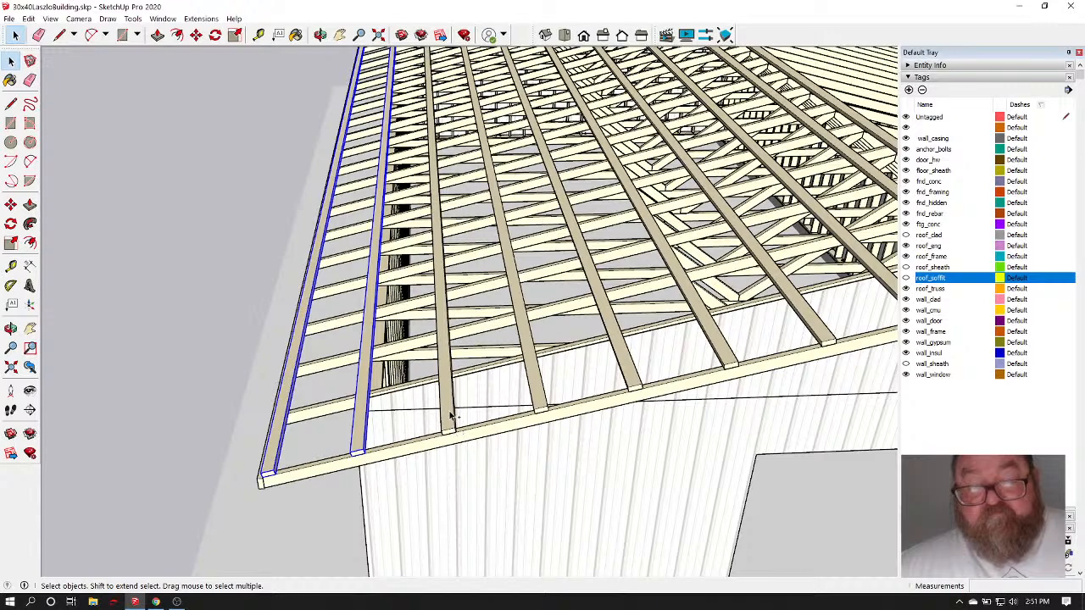
shift+click(451, 415)
shift+click(540, 404)
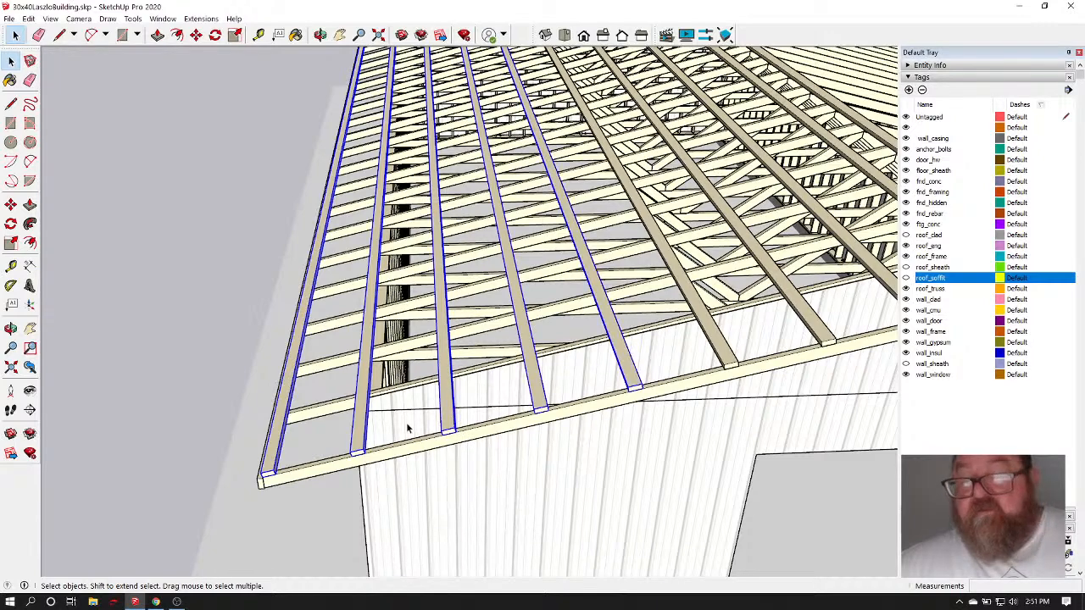
scroll(309, 421, down, 3)
click(908, 65)
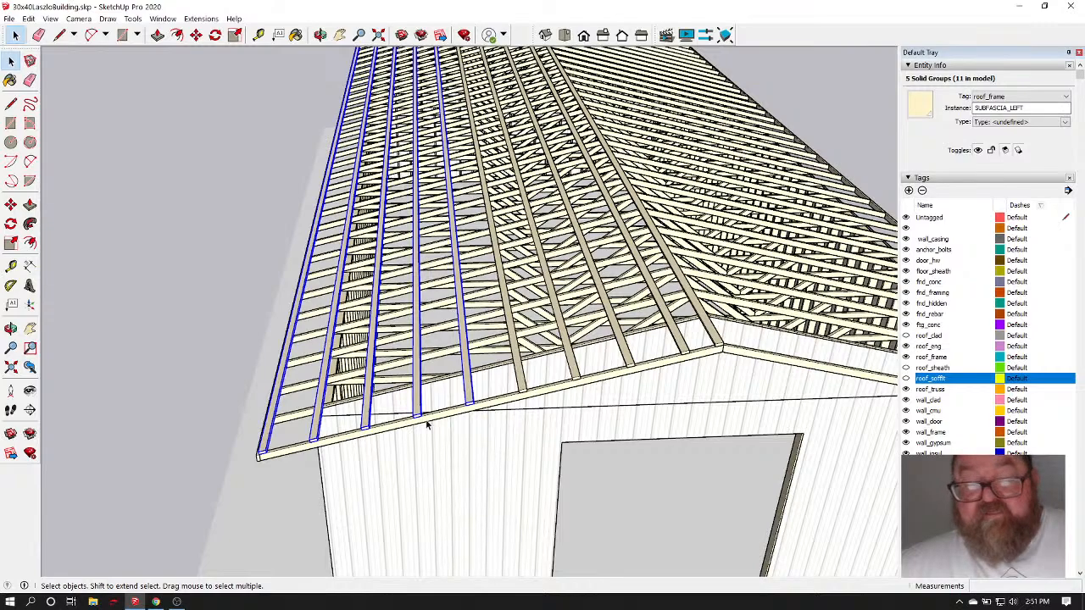
scroll(470, 408, up, 2)
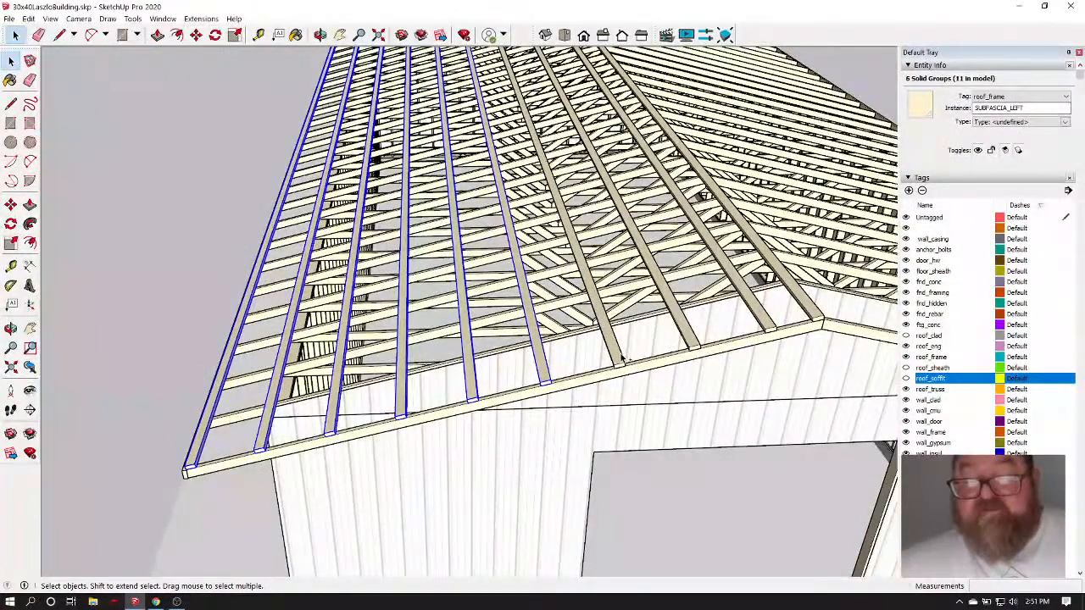
shift+click(621, 359)
shift+click(688, 339)
shift+click(760, 318)
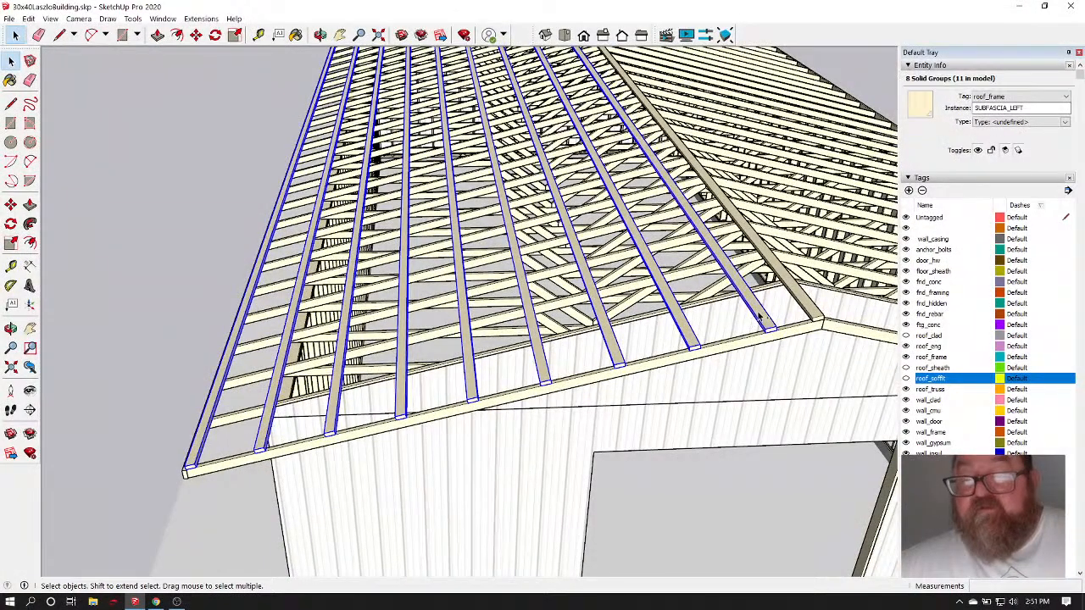
shift+click(809, 312)
scroll(236, 409, down, 6)
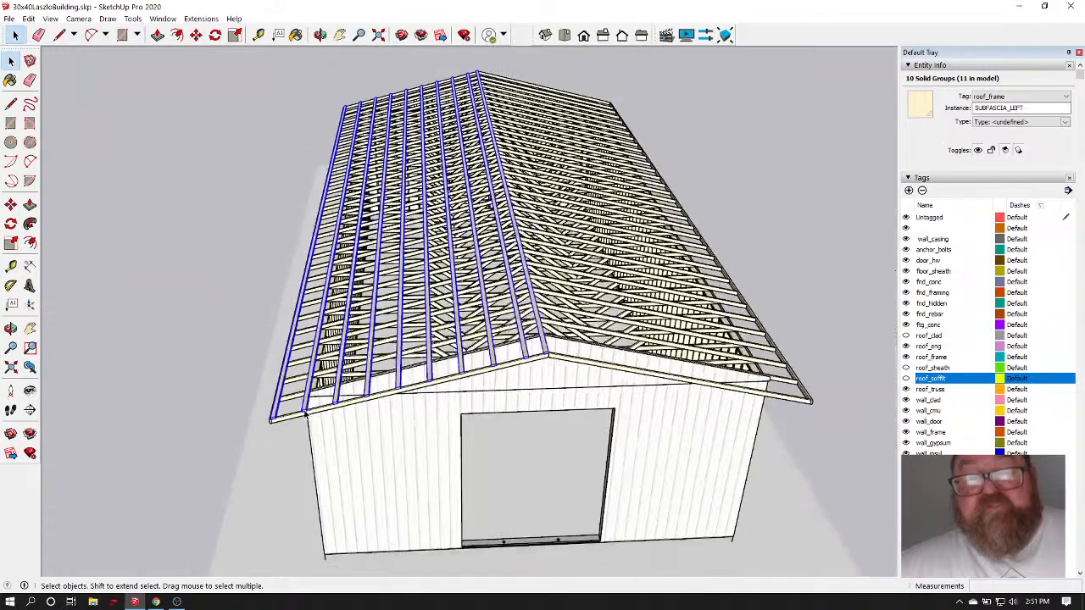
click(196, 35)
scroll(275, 338, down, 2)
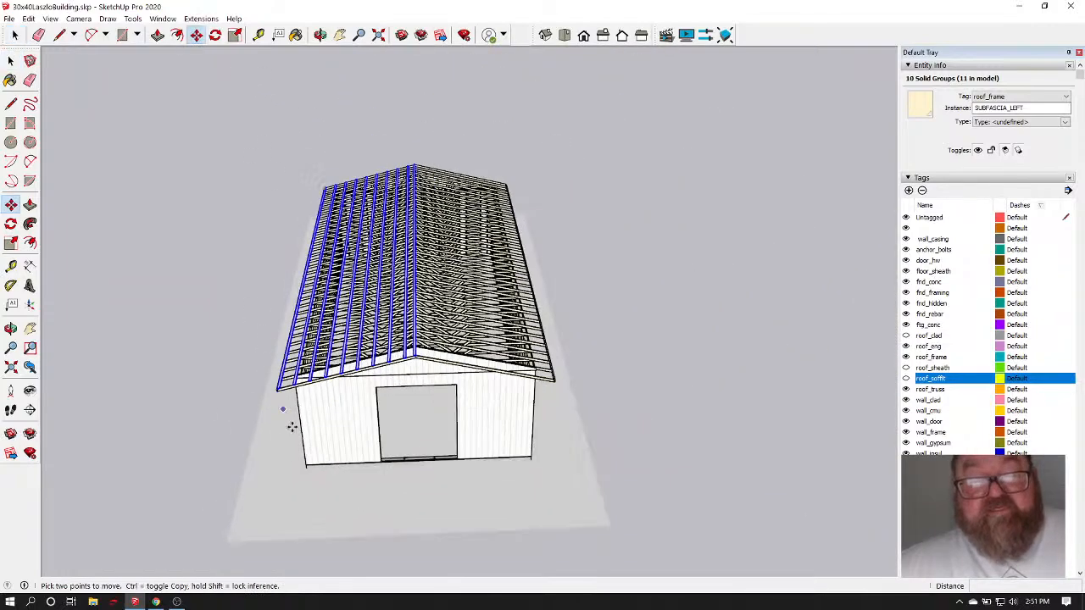
click(394, 513)
key(ctrl)
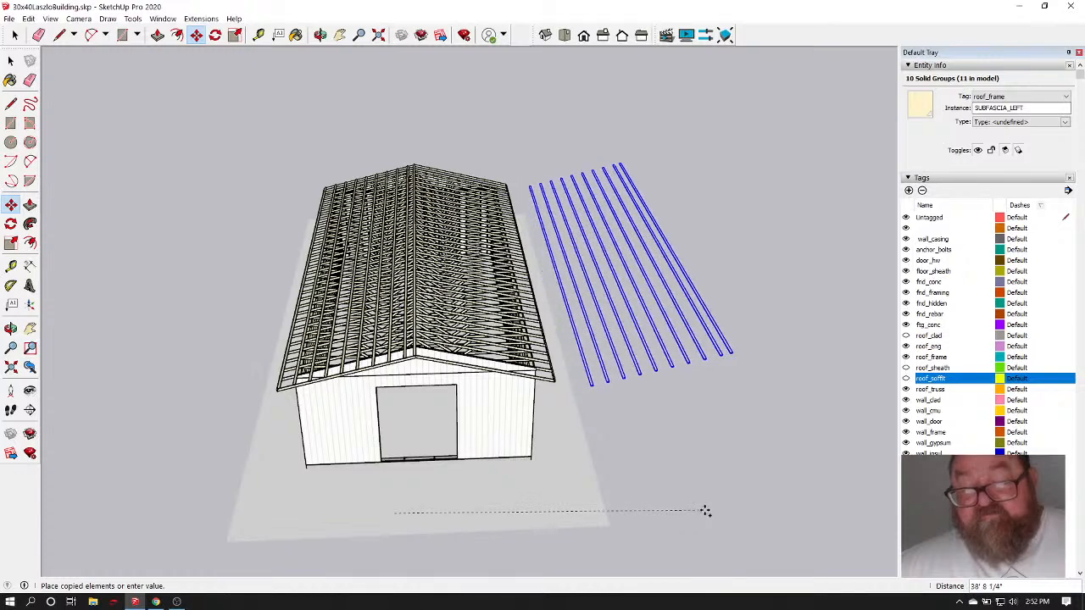
click(771, 507)
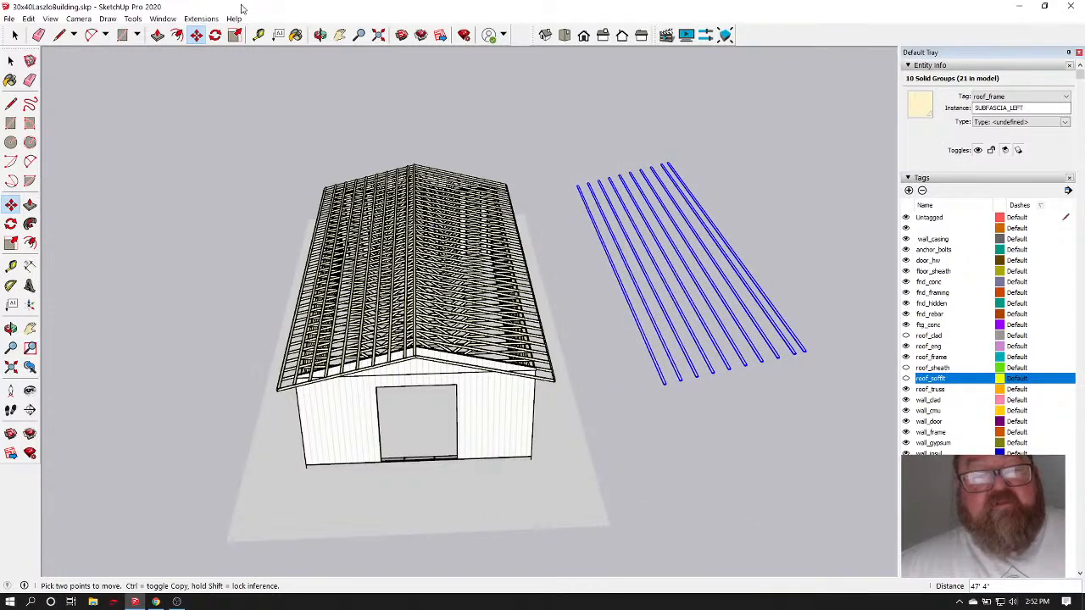
Rotate the copied set of boards half a turn in the horizontal plane so it slopes like the right roof side
click(215, 35)
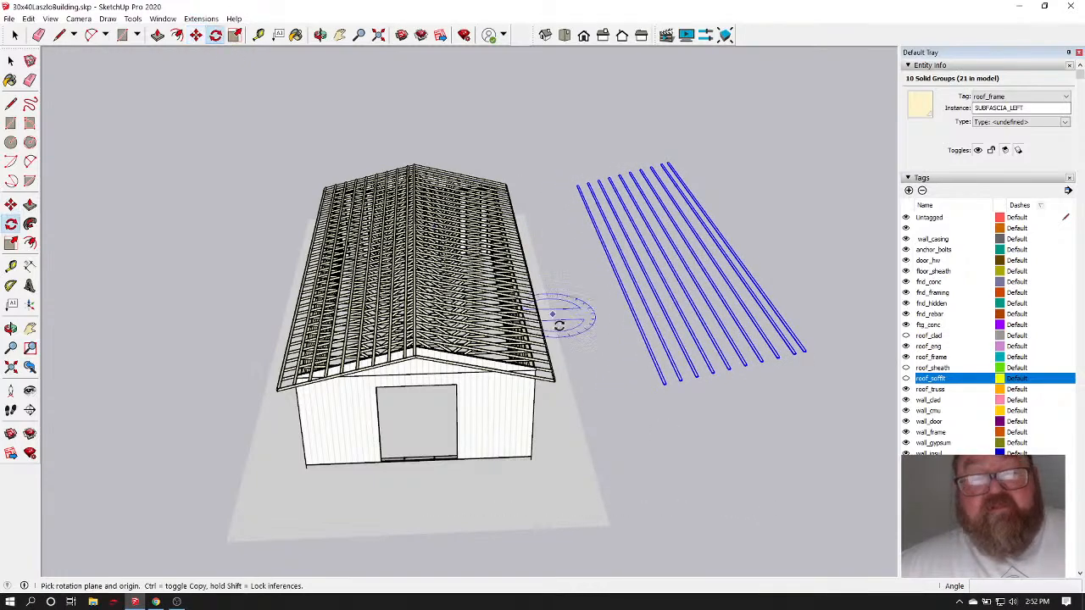
click(624, 367)
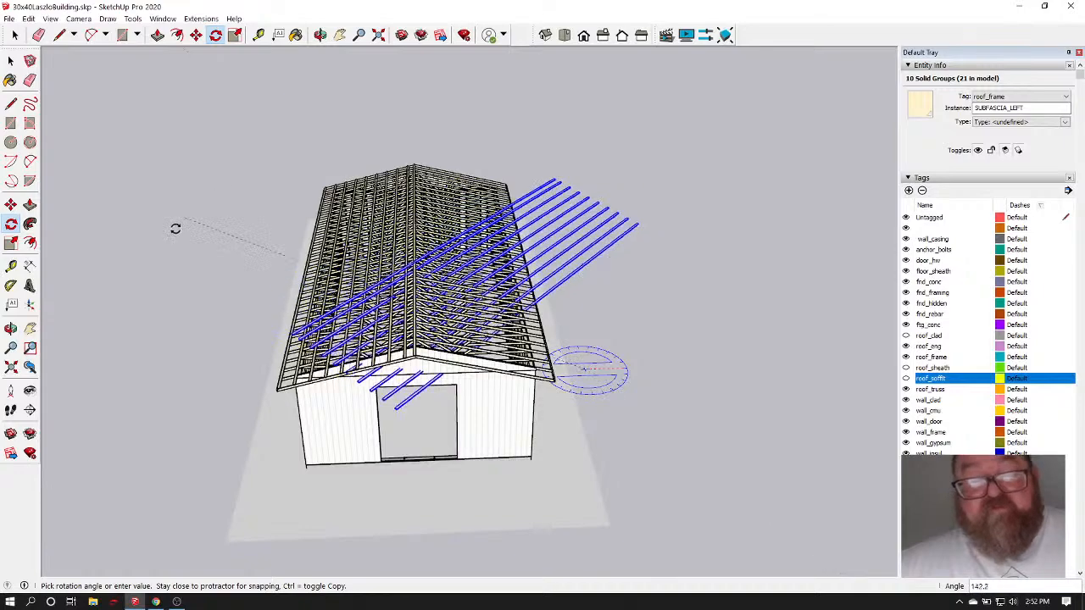
click(146, 310)
scroll(375, 471, up, 5)
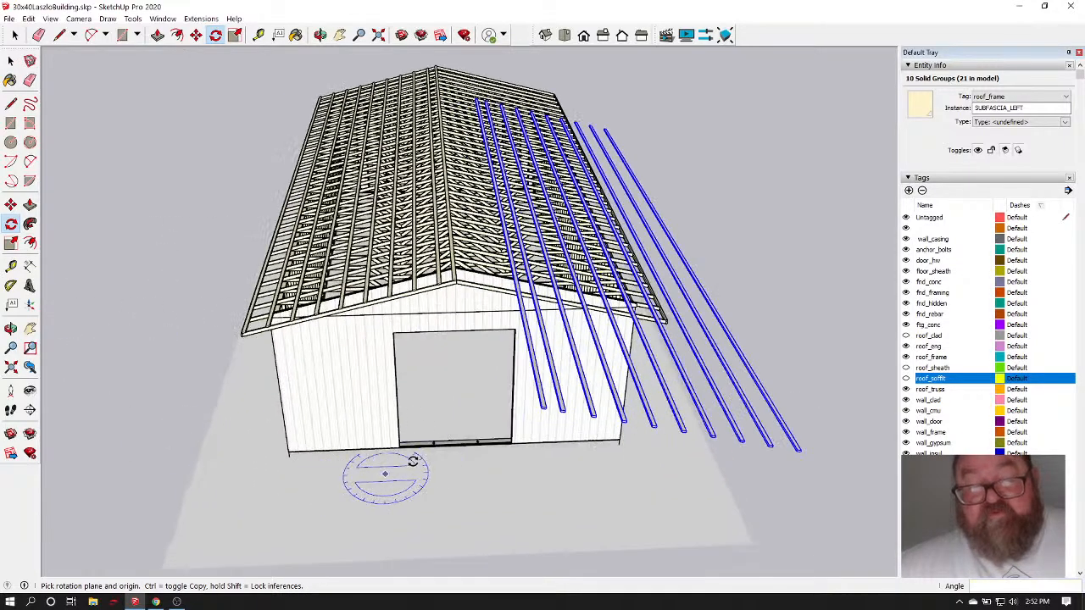
Move the rotated set of boards onto the right roof slope, snapping its uppermost board's lower corner to the rake boards' peak at the ridge
click(196, 34)
scroll(565, 408, up, 2)
scroll(566, 407, up, 4)
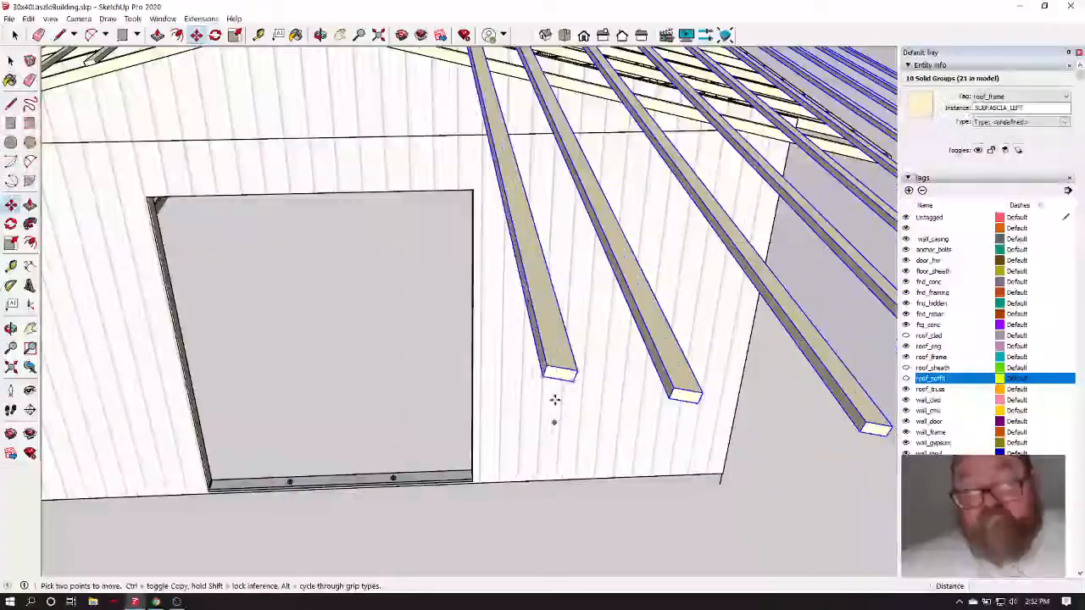
click(544, 376)
scroll(555, 382, down, 6)
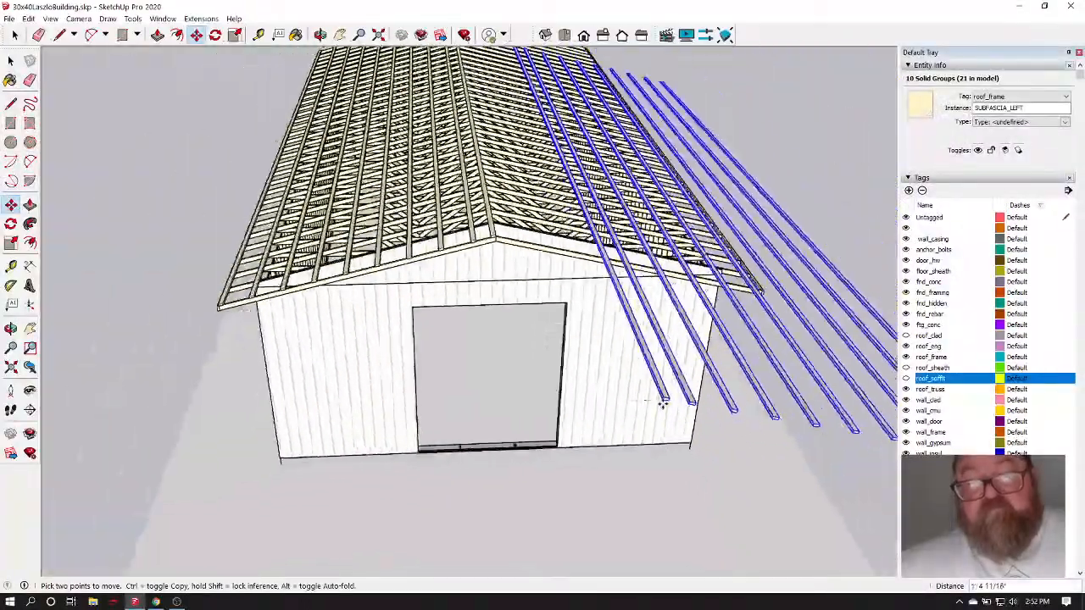
scroll(501, 335, up, 4)
scroll(501, 334, up, 5)
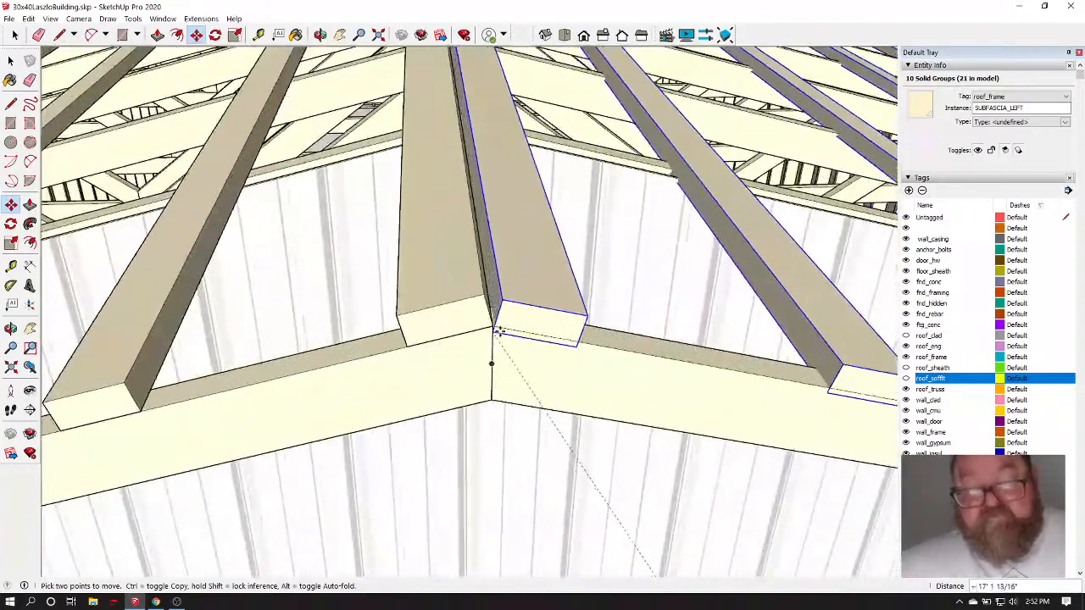
click(499, 332)
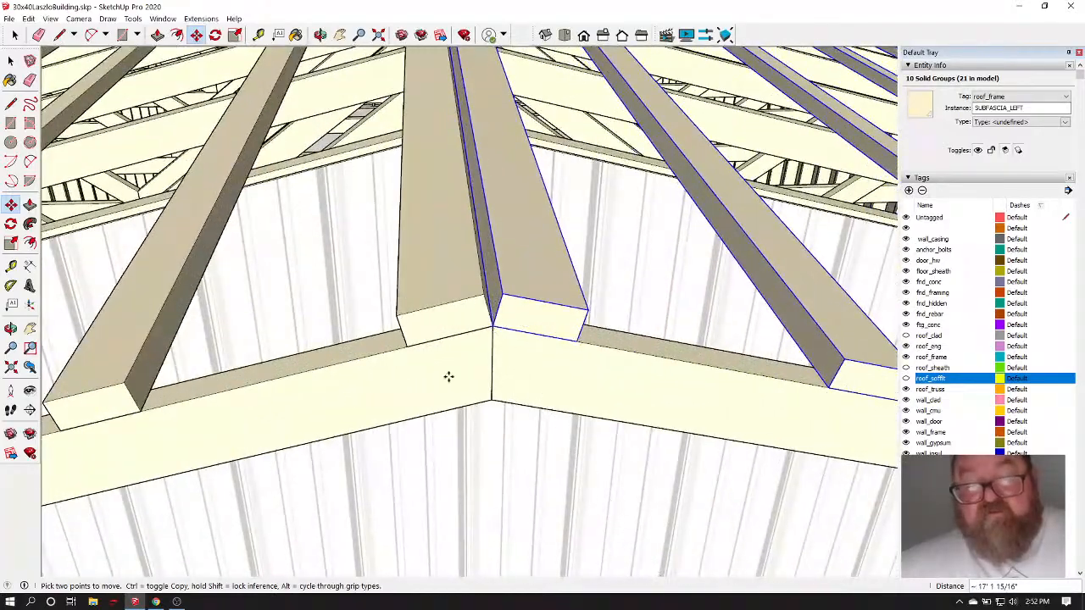
scroll(457, 398, down, 4)
scroll(466, 414, down, 6)
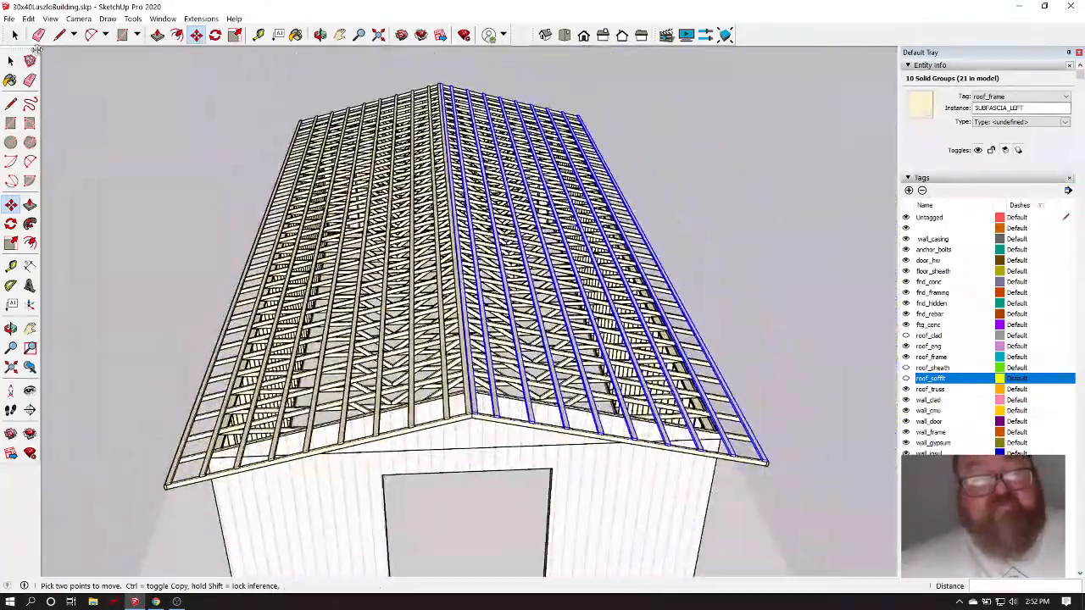
Group the ten right-slope boards together, and open the group briefly to check its contents
click(10, 60)
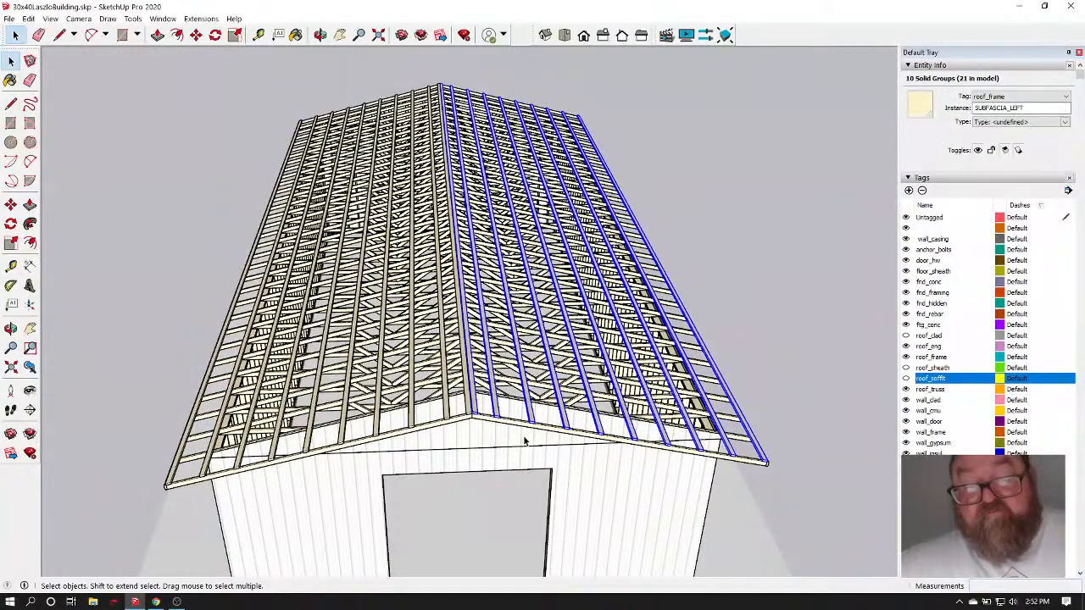
scroll(524, 432, up, 5)
right_click(538, 387)
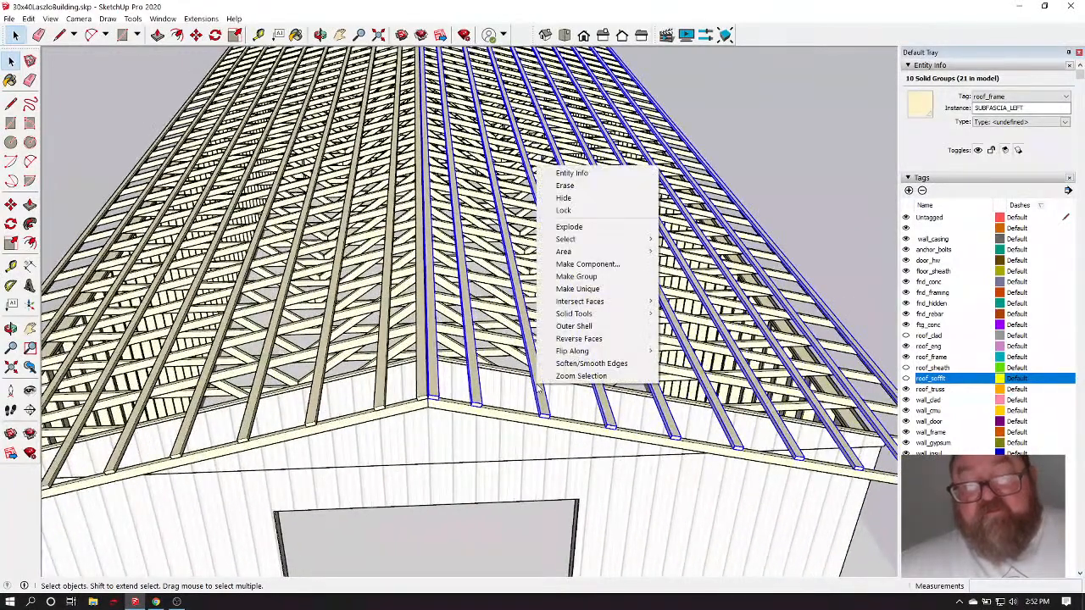
click(576, 276)
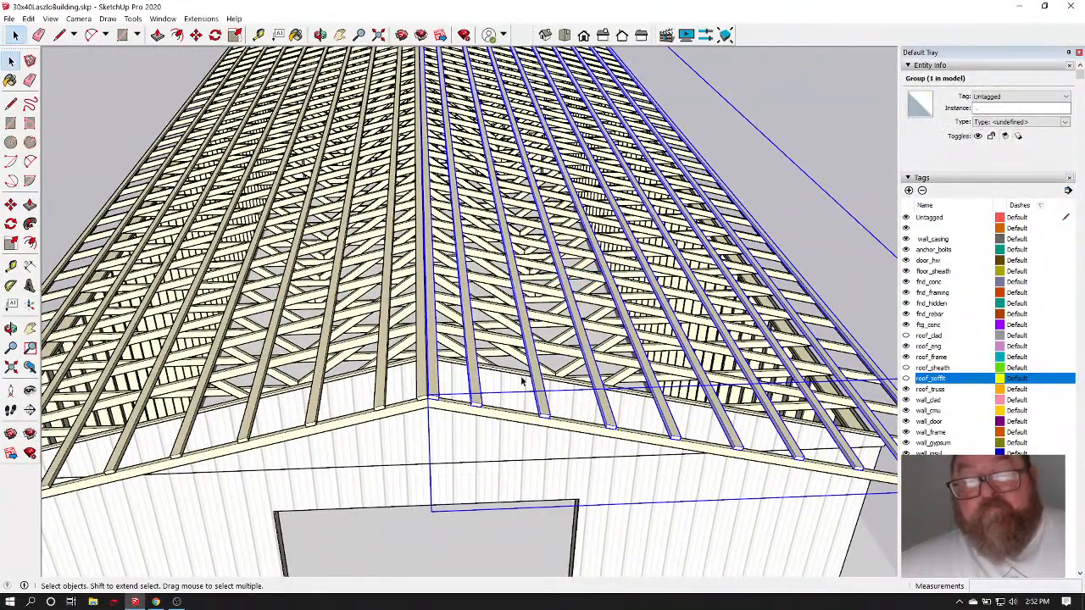
scroll(571, 398, down, 5)
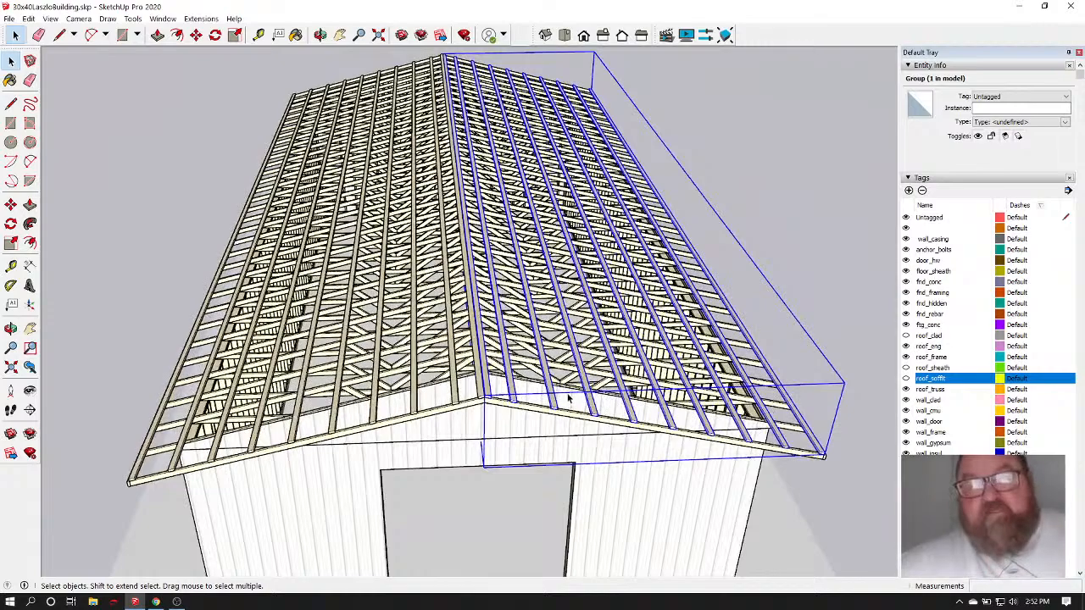
double_click(508, 386)
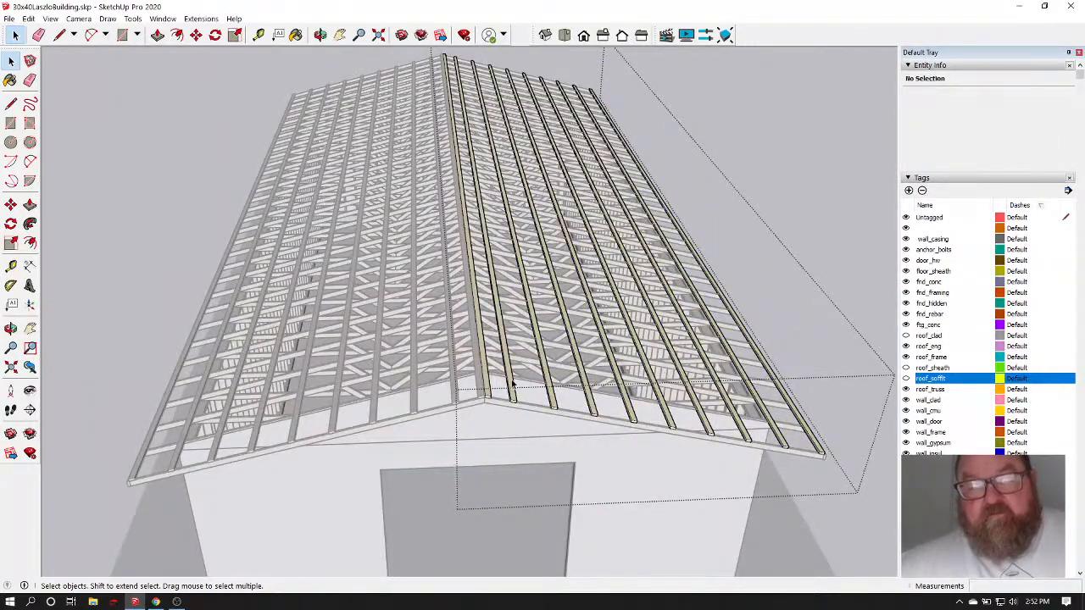
click(167, 278)
scroll(395, 421, up, 3)
scroll(635, 403, down, 2)
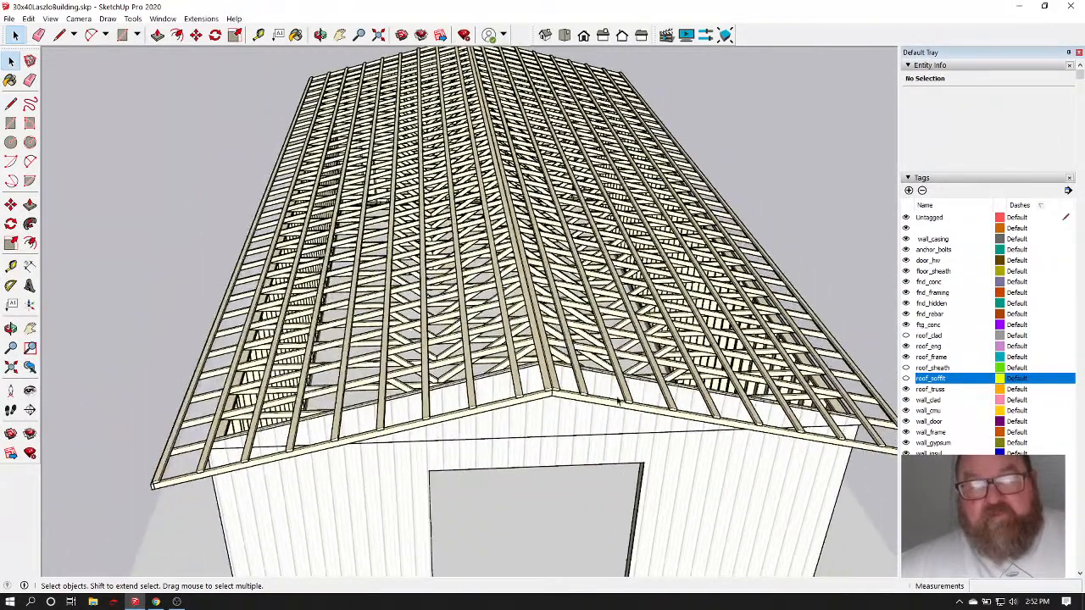
Select all ten boards on the left roof slope, from eave to ridge, and cut them from the model
click(162, 467)
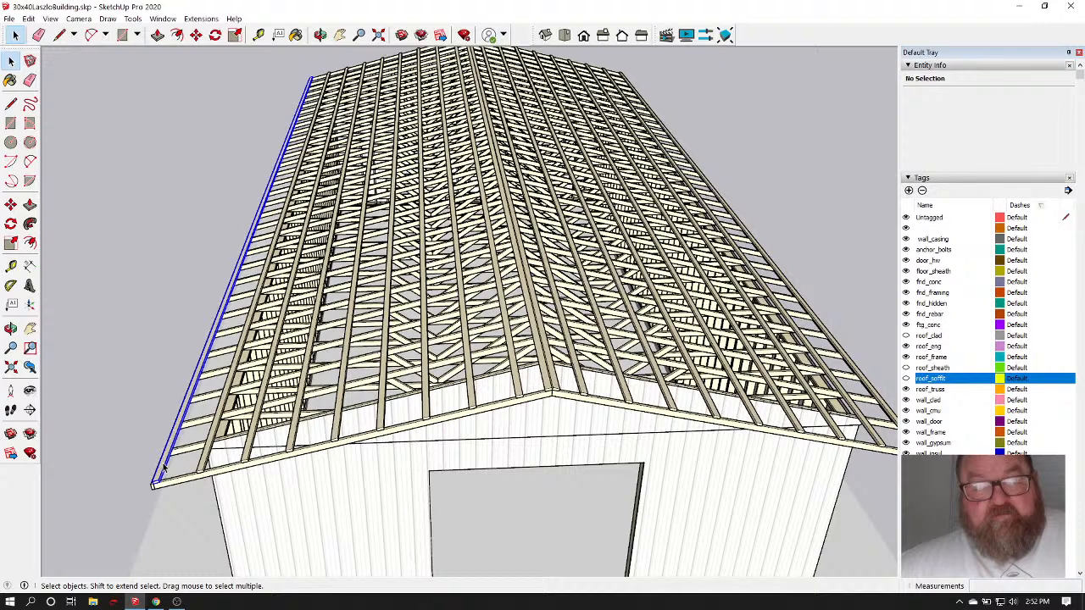
shift+click(207, 463)
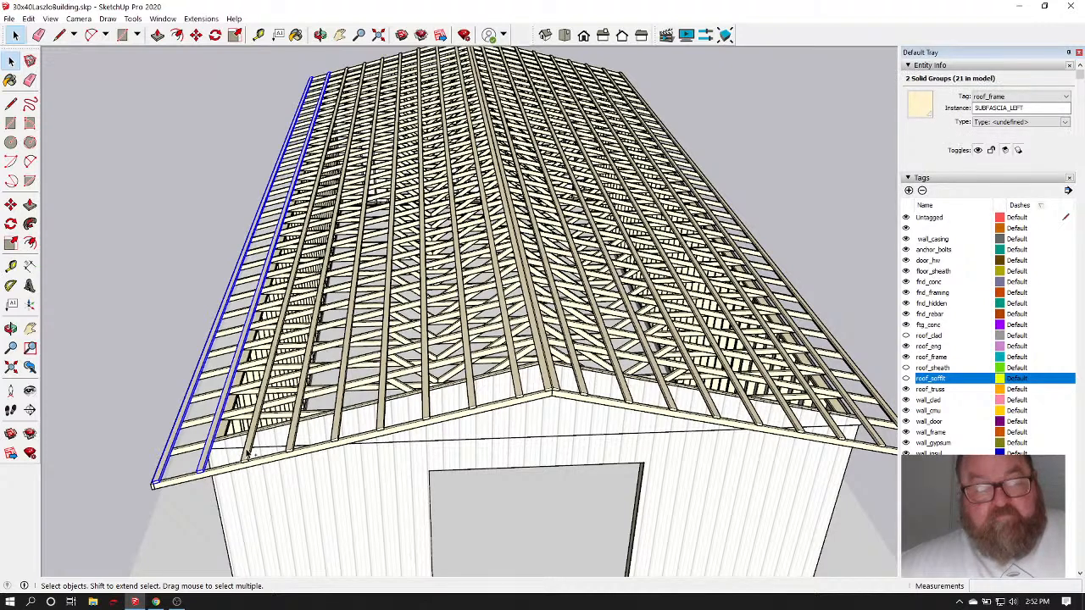
shift+click(249, 457)
shift+click(291, 439)
shift+click(339, 434)
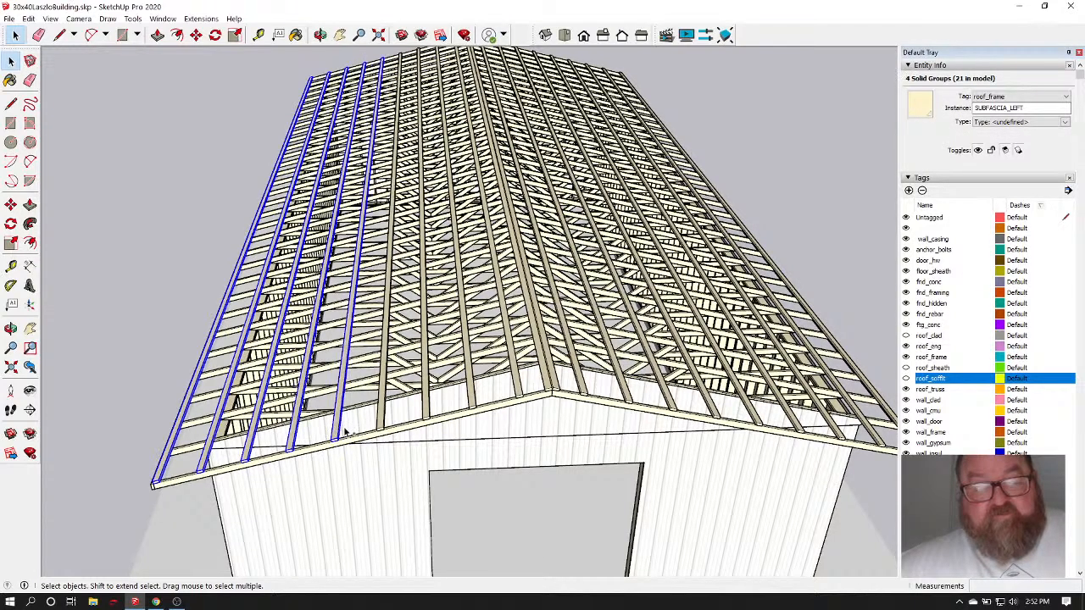
shift+click(428, 412)
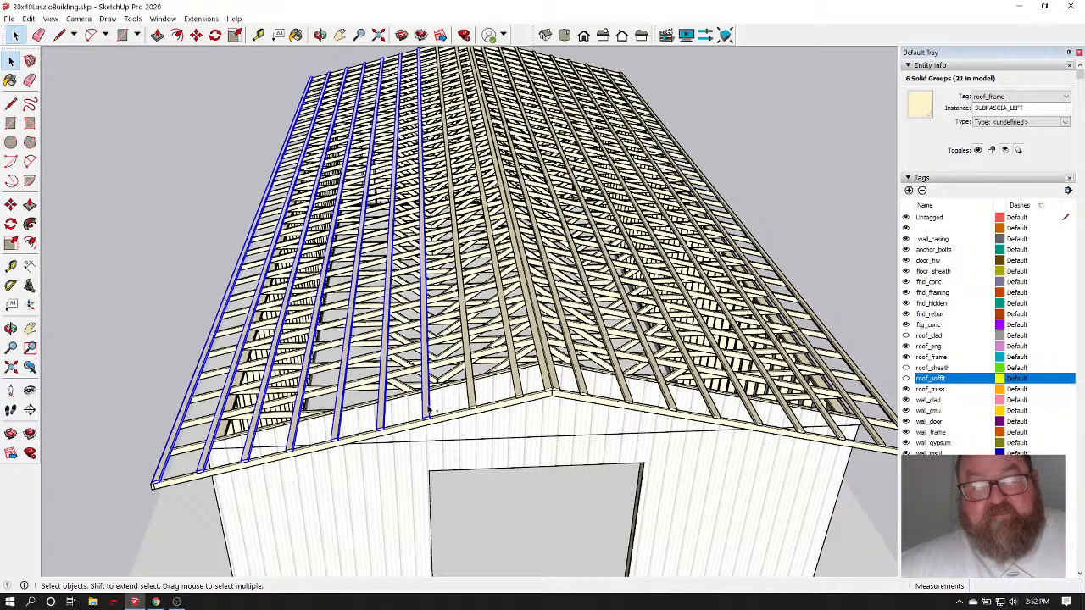
shift+click(472, 396)
shift+click(515, 388)
scroll(519, 383, up, 5)
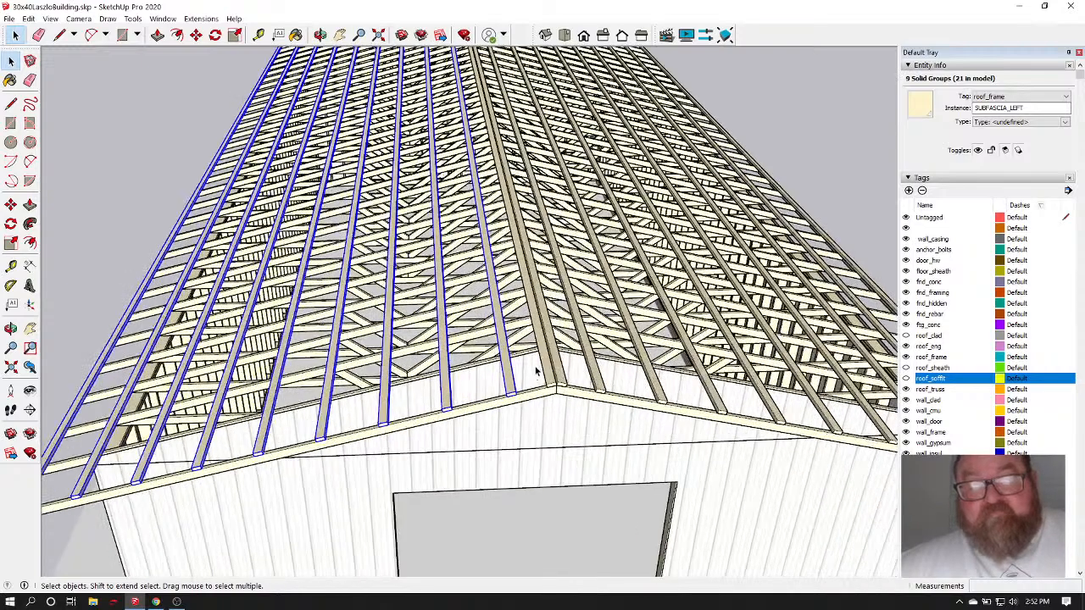
shift+click(547, 359)
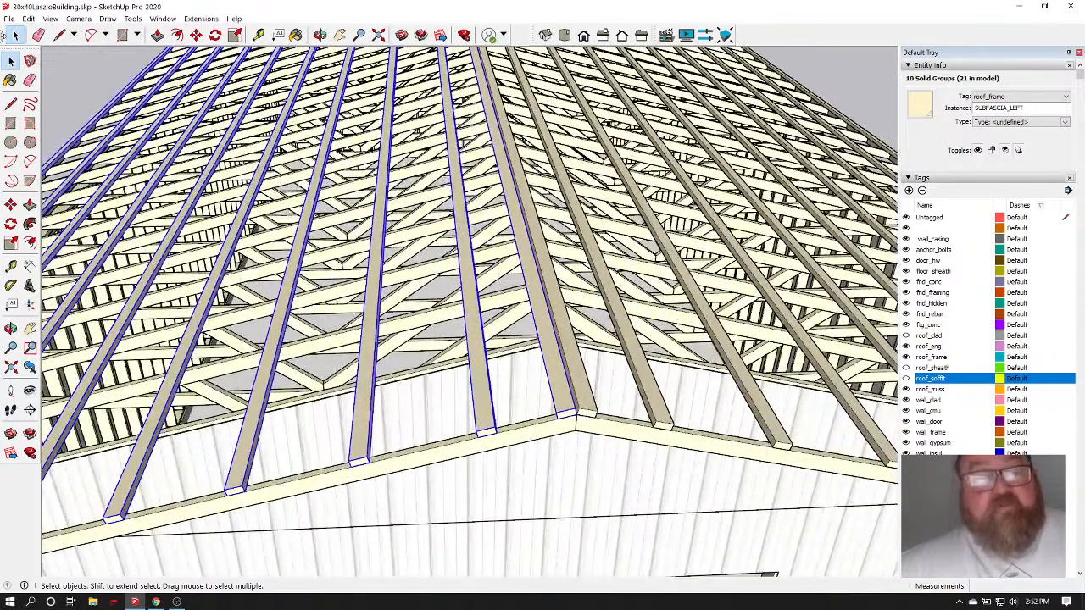
click(31, 21)
click(36, 60)
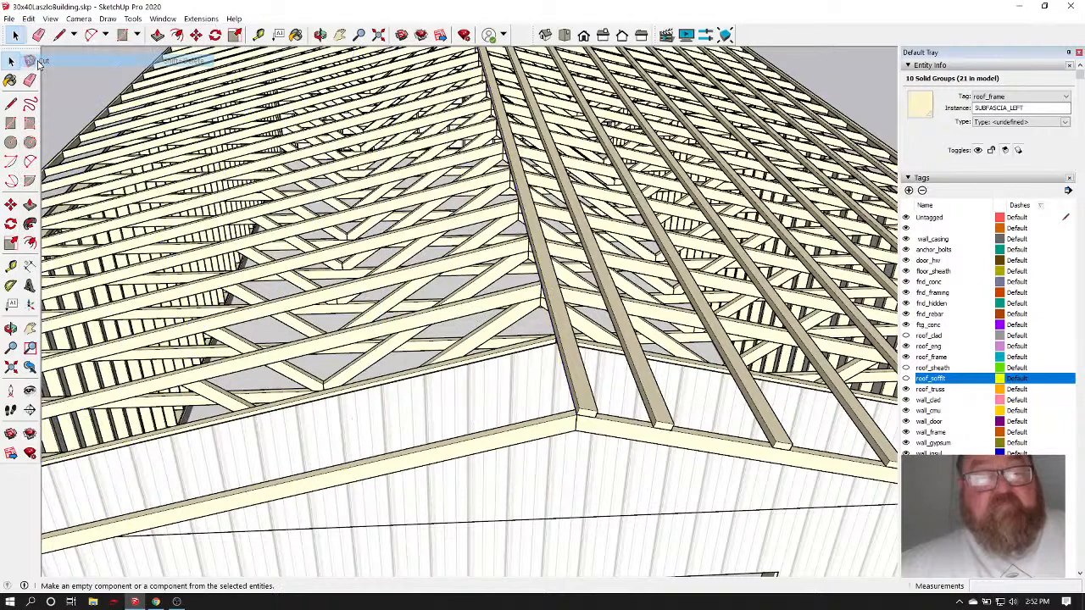
Open the right-slope board group for editing and paste the cut left-slope boards in place inside it
scroll(378, 354, down, 1)
click(555, 382)
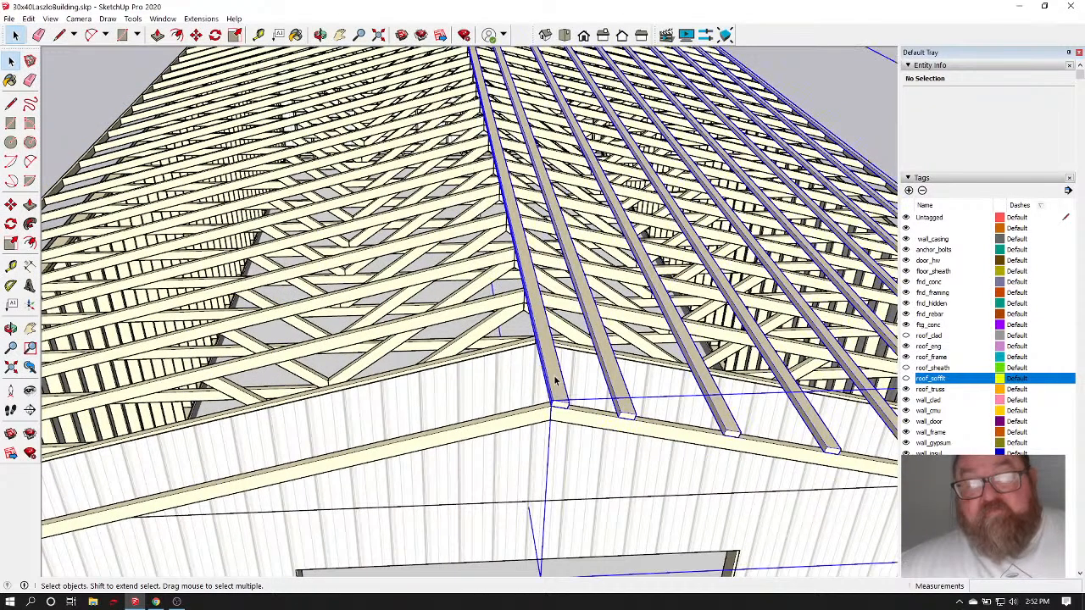
double_click(555, 381)
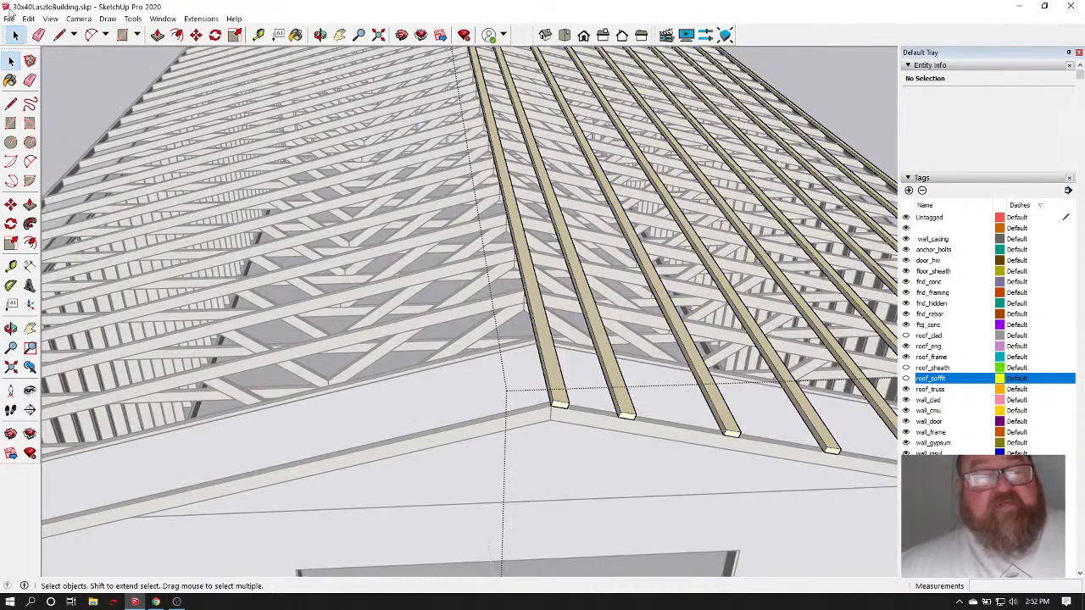
click(31, 21)
click(49, 99)
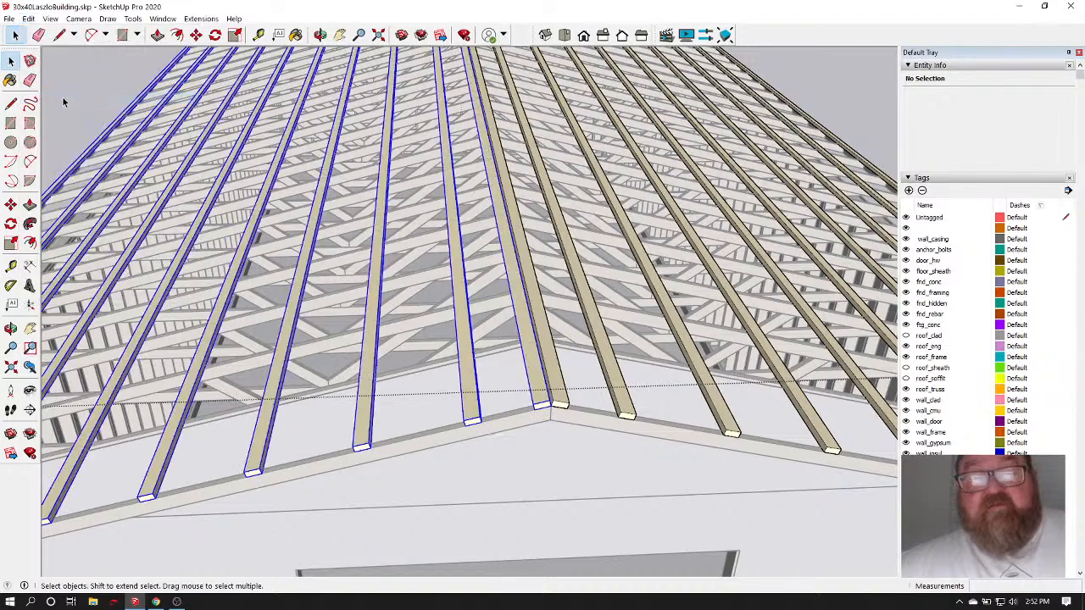
Set the tag of all 20 boards inside the group to Untagged and leave the group
scroll(481, 407, down, 8)
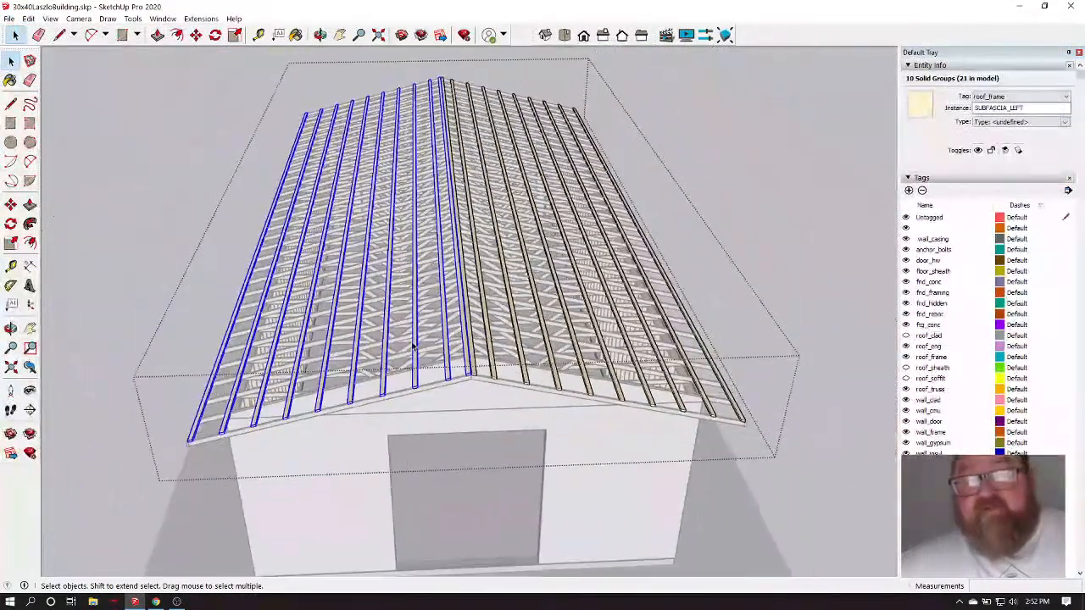
scroll(287, 185, down, 2)
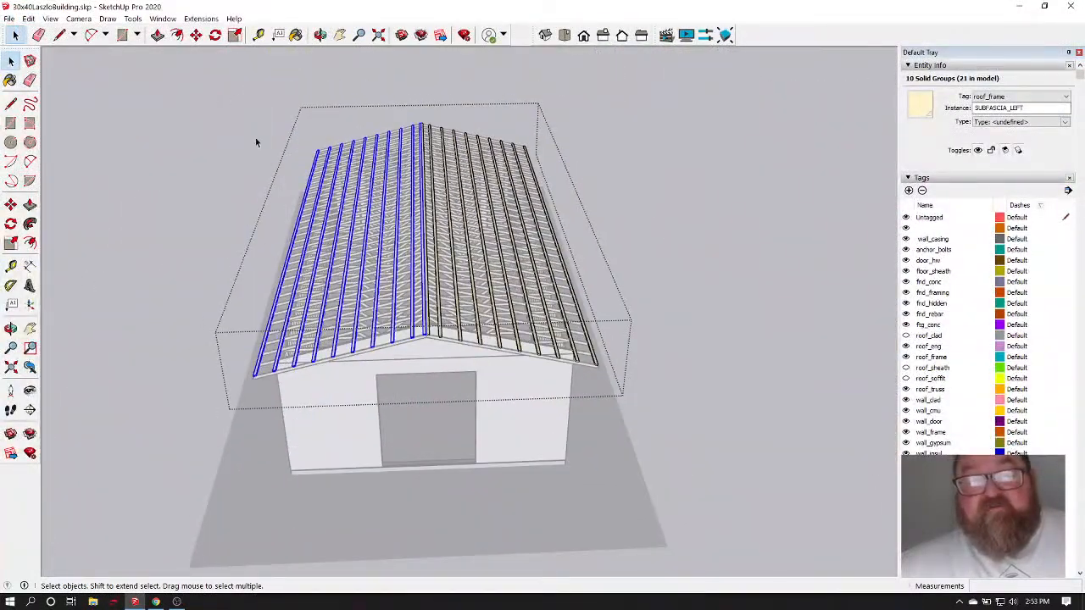
drag(194, 96, 664, 424)
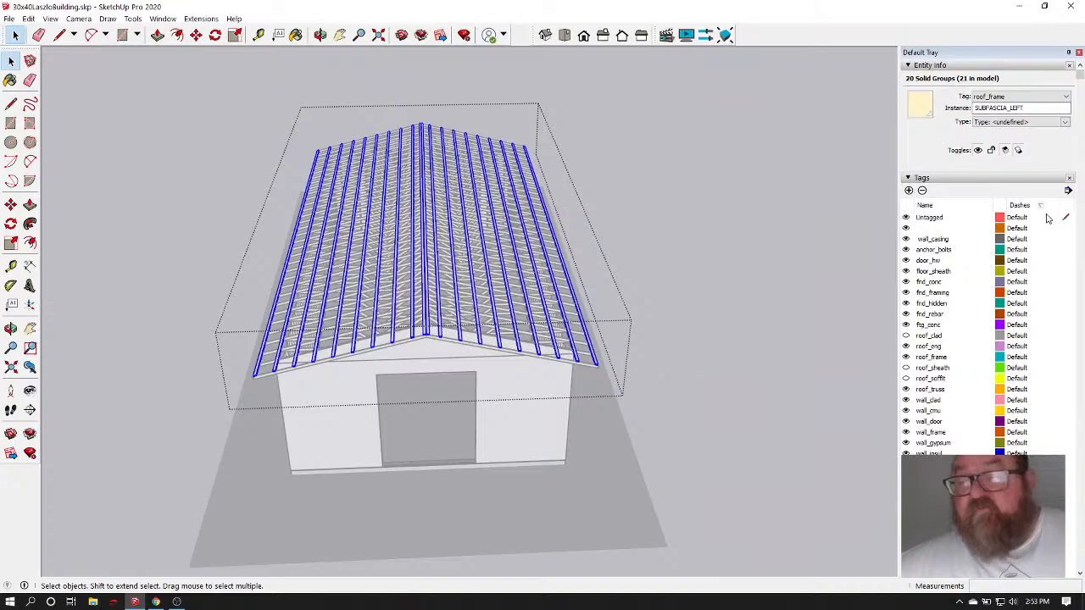
click(1065, 96)
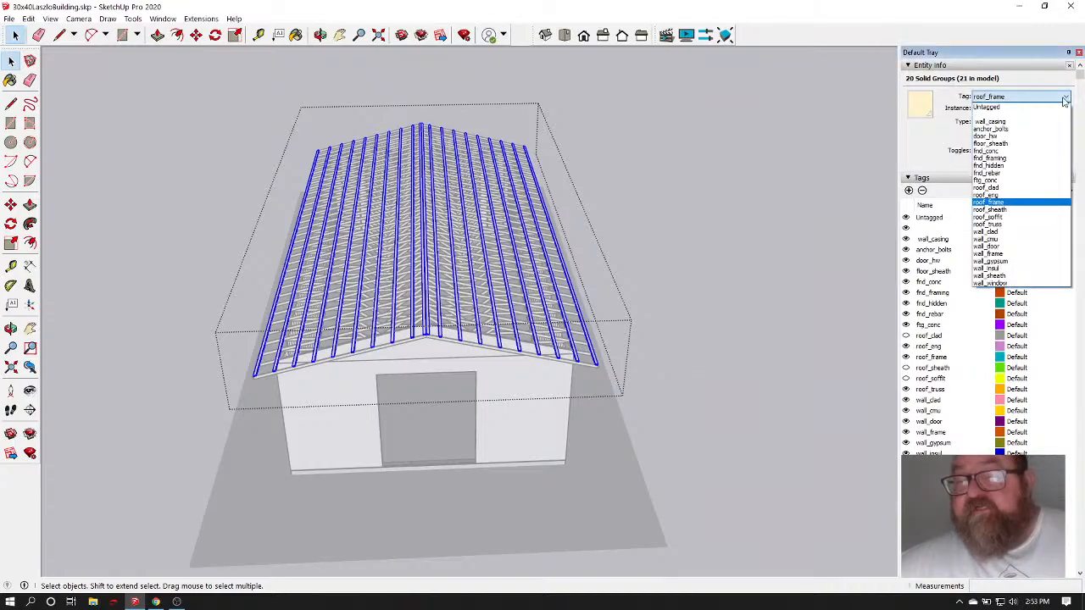
click(992, 105)
click(662, 280)
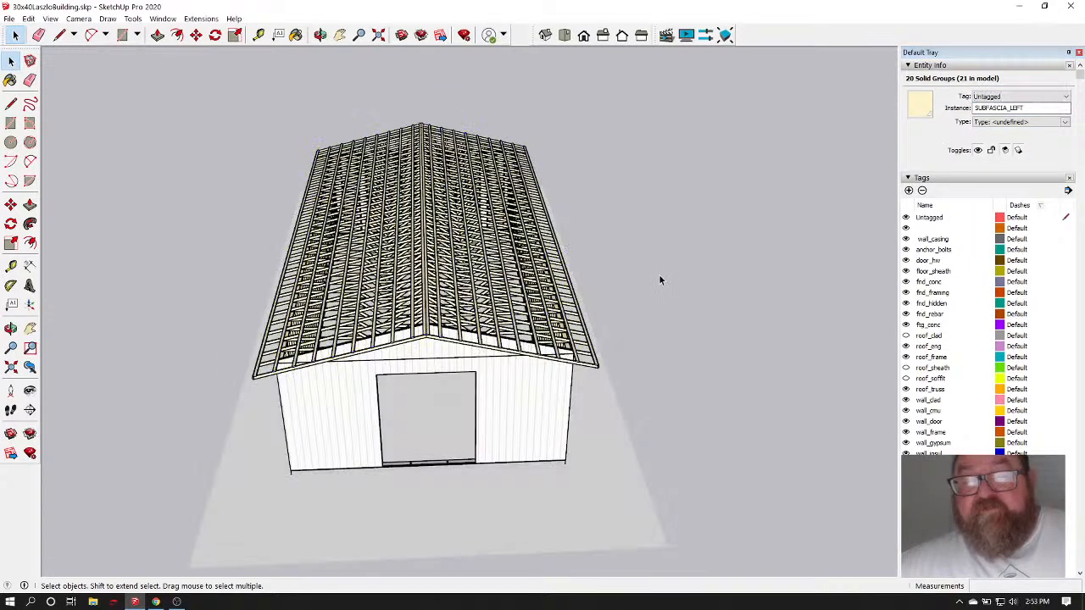
scroll(279, 374, up, 6)
scroll(229, 363, up, 3)
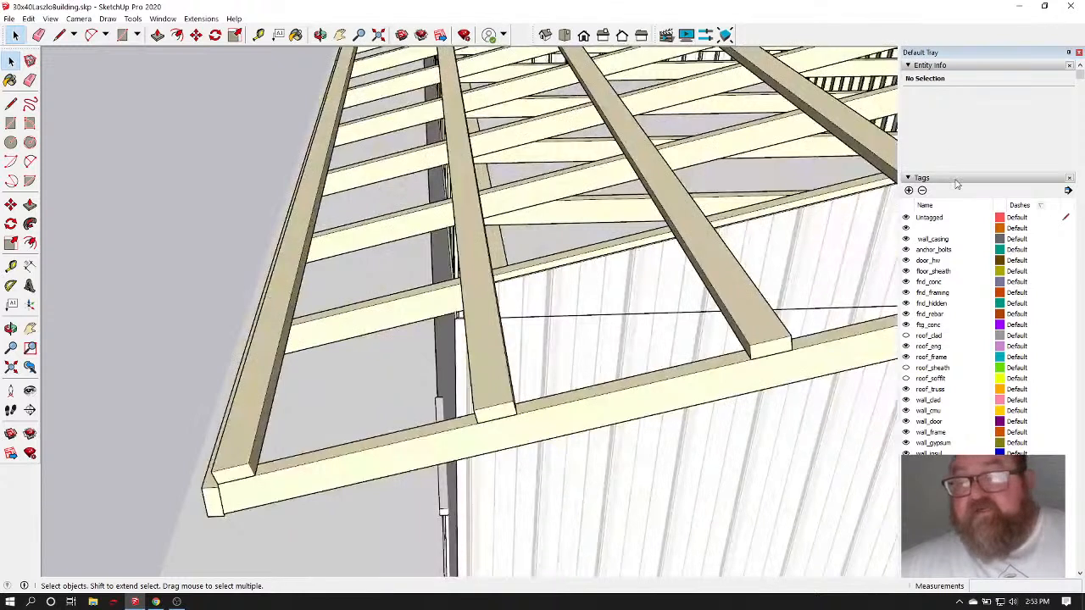
click(938, 229)
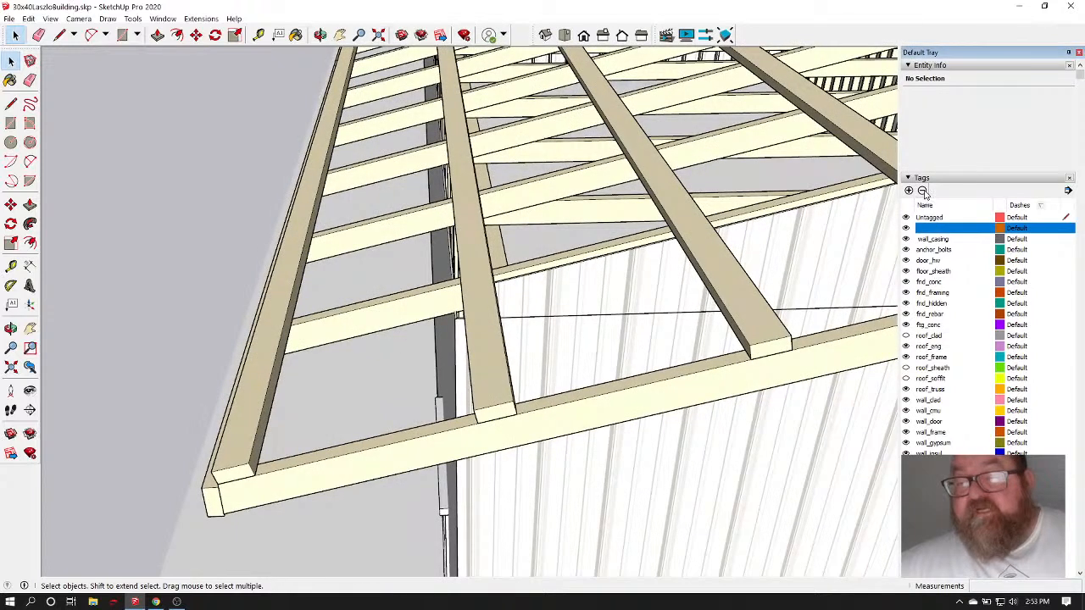
click(921, 191)
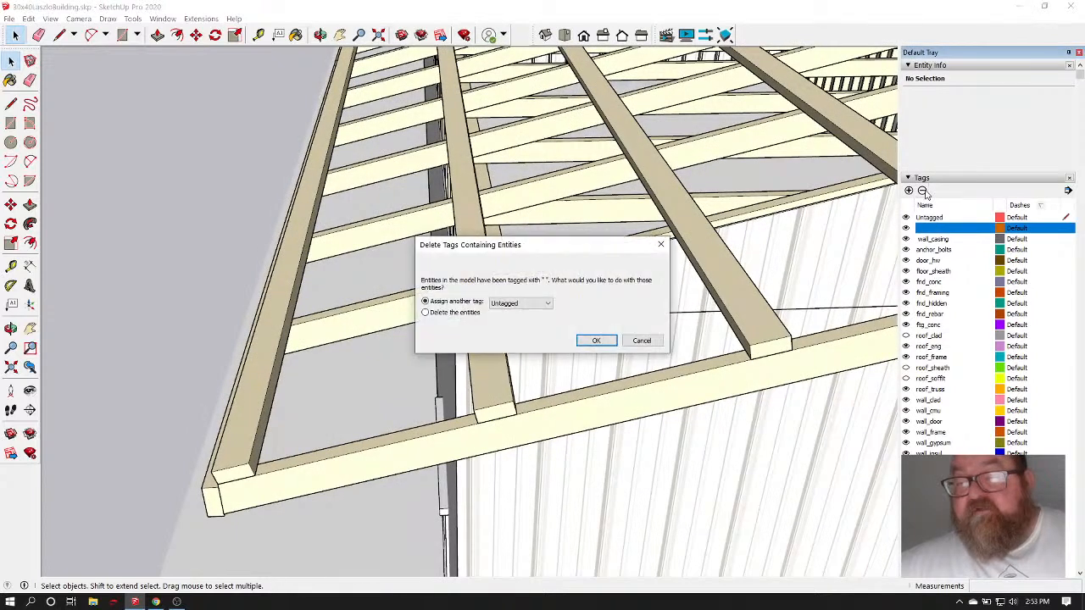
click(643, 341)
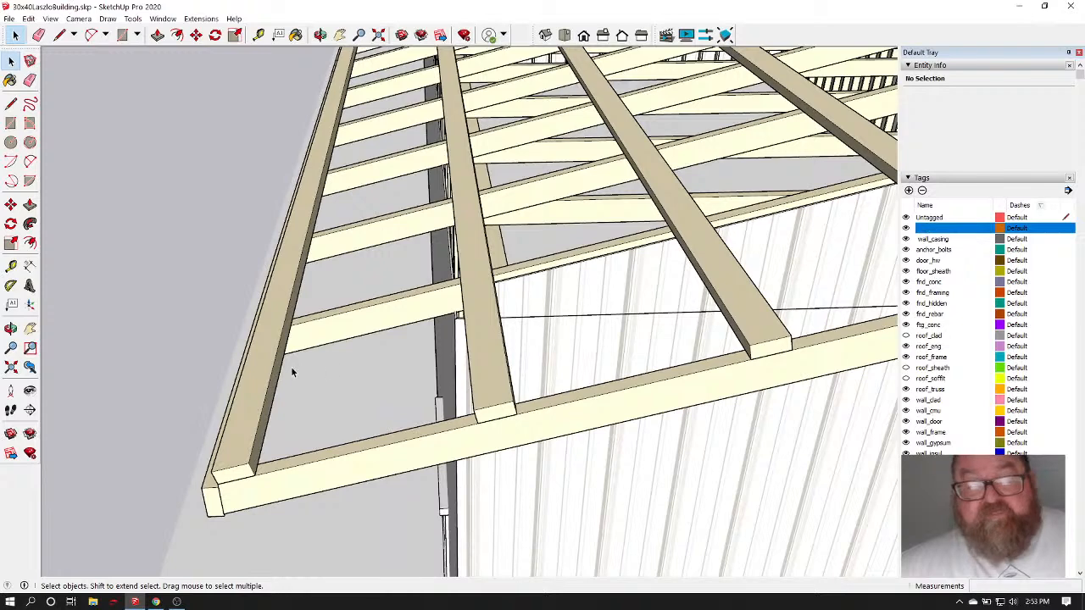
Inspect the tag assigned to the left eave board inside the roof board group
click(258, 366)
double_click(258, 366)
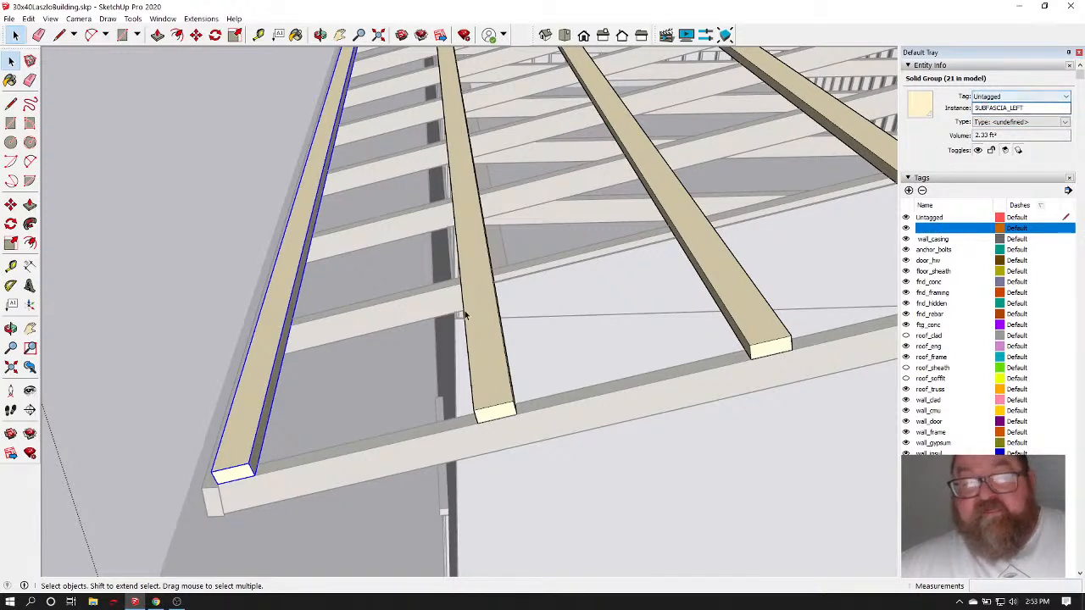
scroll(251, 426, down, 1)
scroll(316, 422, down, 8)
click(281, 388)
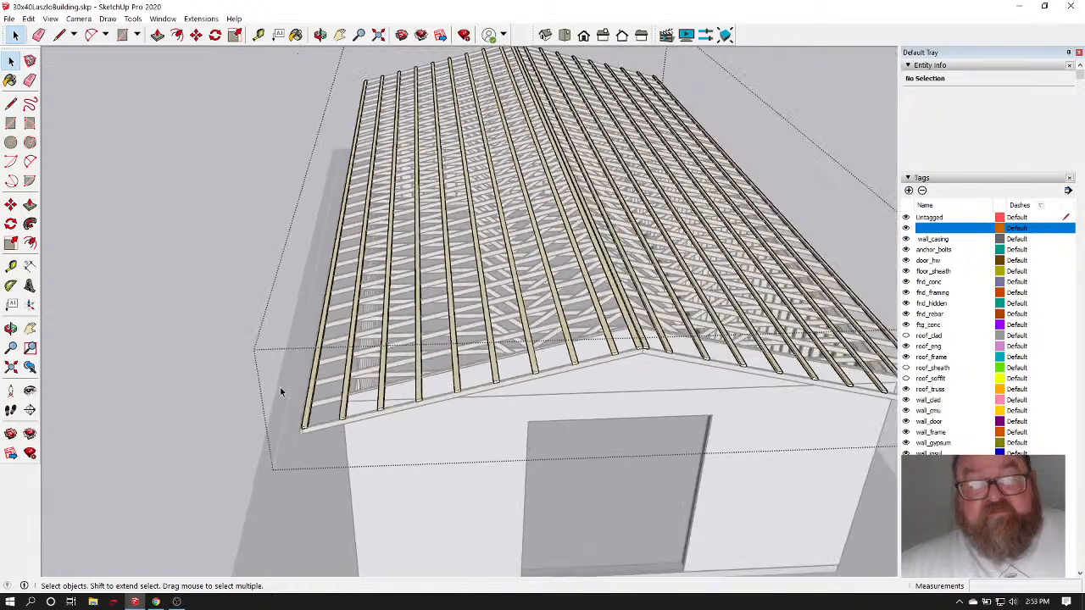
Select the combined roof board group and create a new tag named roof_purlins
click(249, 329)
click(314, 400)
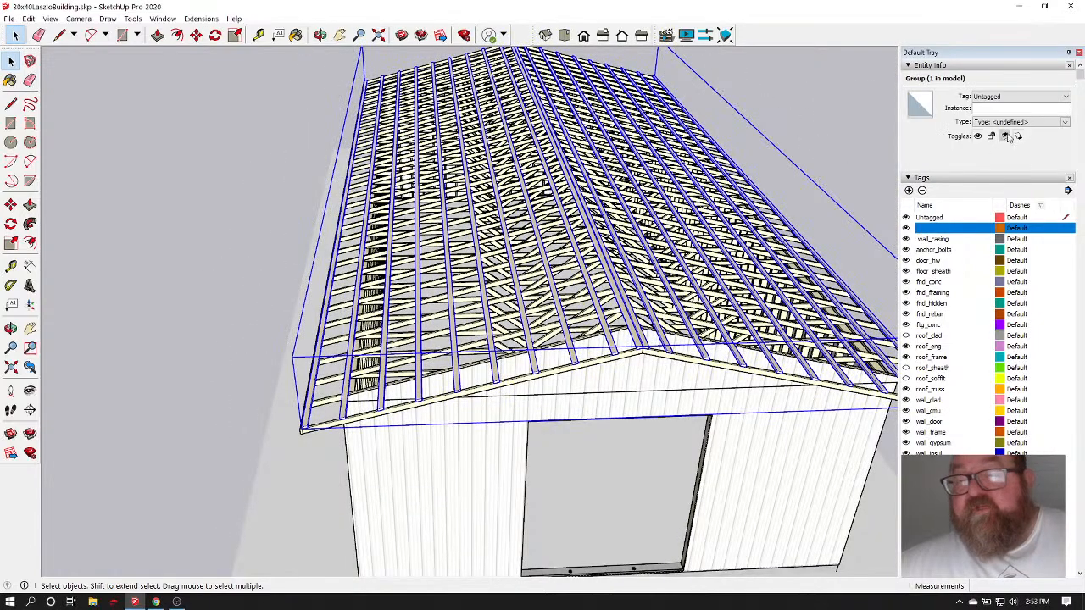
click(1063, 96)
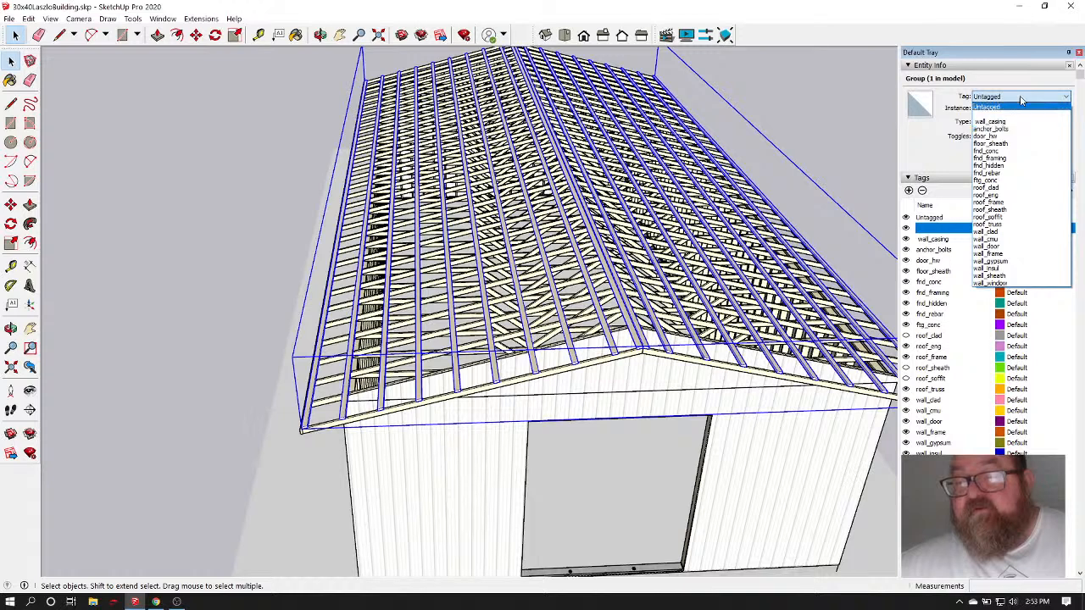
click(1021, 103)
click(908, 191)
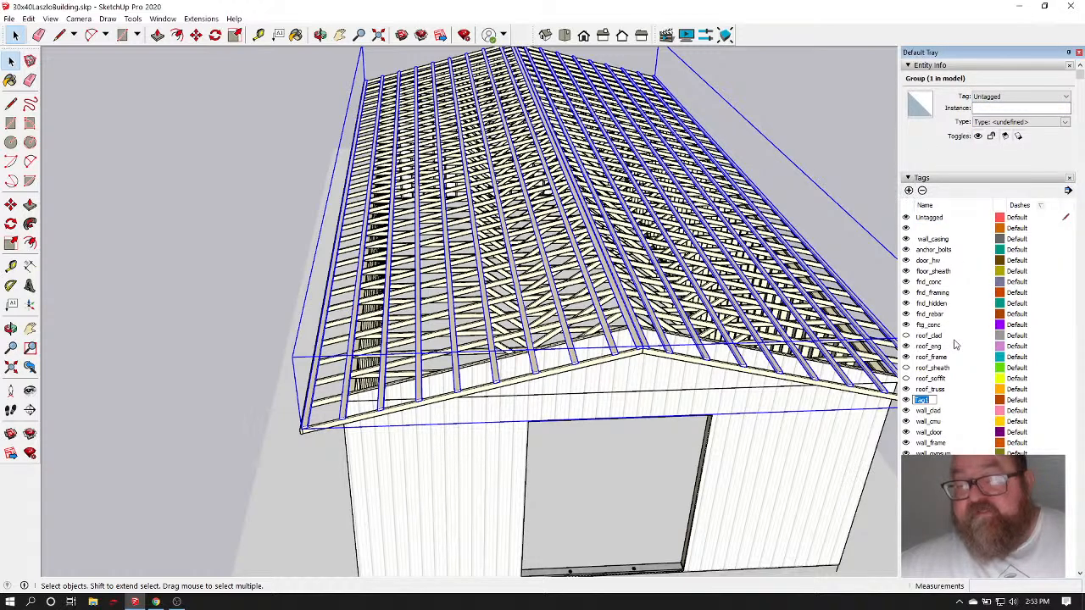
text(roof_purlins)
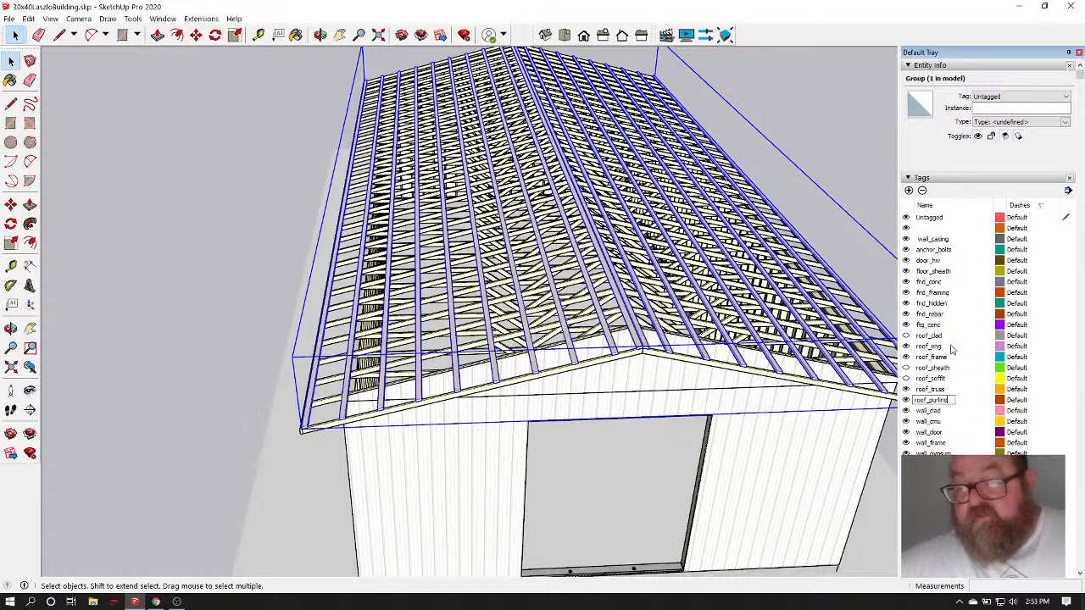
key(Return)
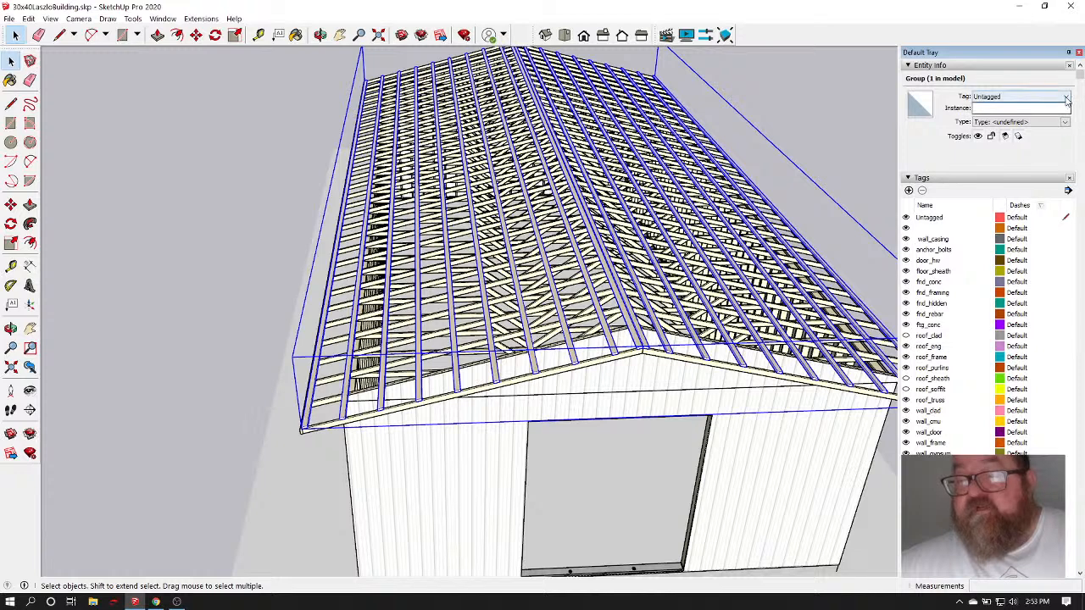
Assign the roof_purlins tag to the selected roof board group and clear the selection
click(1025, 97)
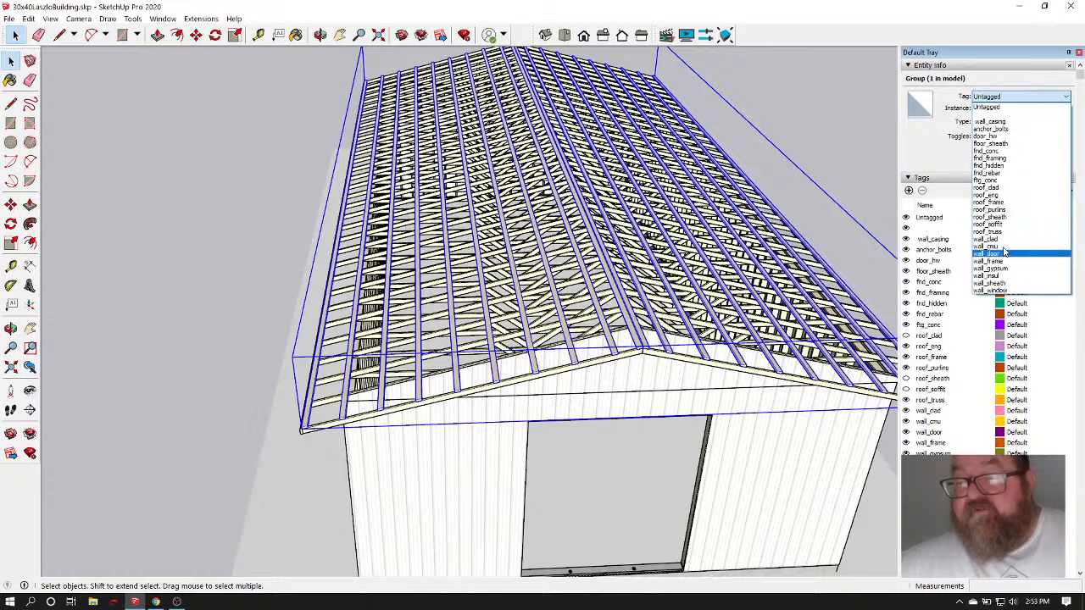
click(1016, 210)
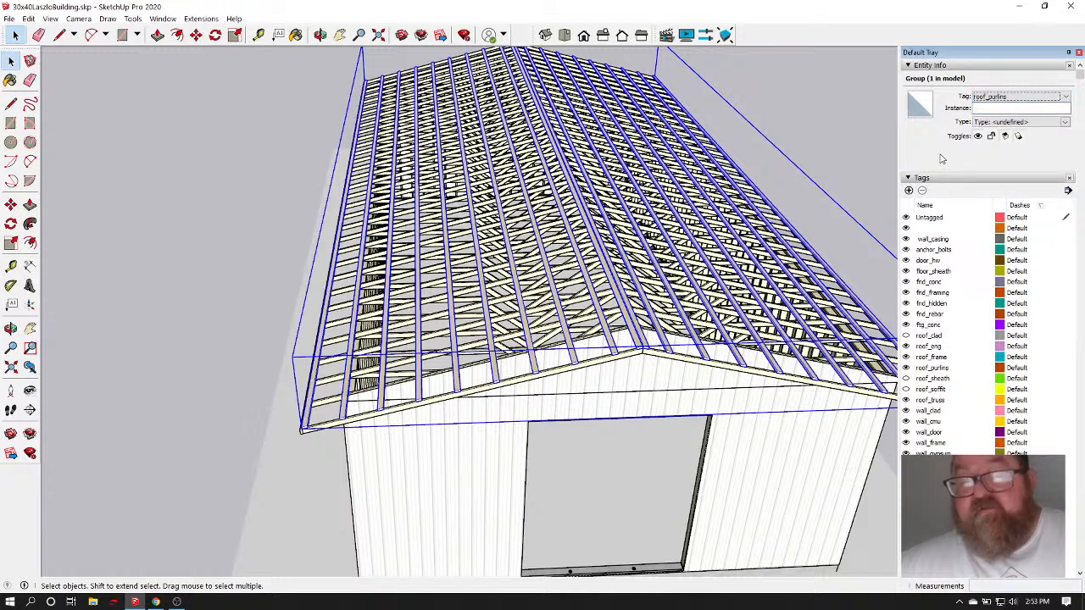
click(279, 214)
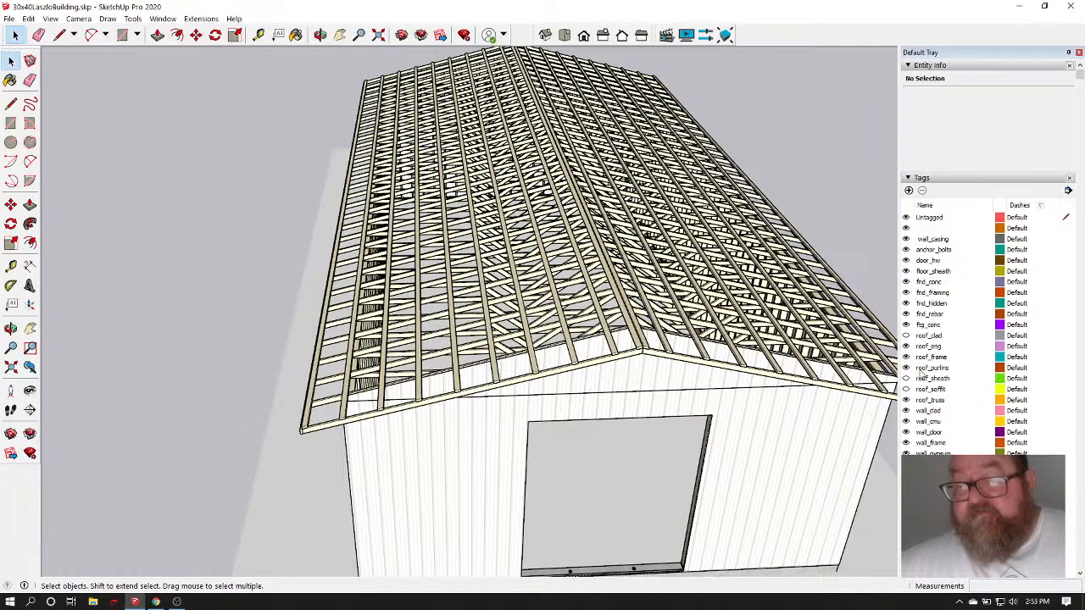
Test the roof_purlins tag by hiding it, viewing the bare trusses near the ridge, and showing it again
click(905, 368)
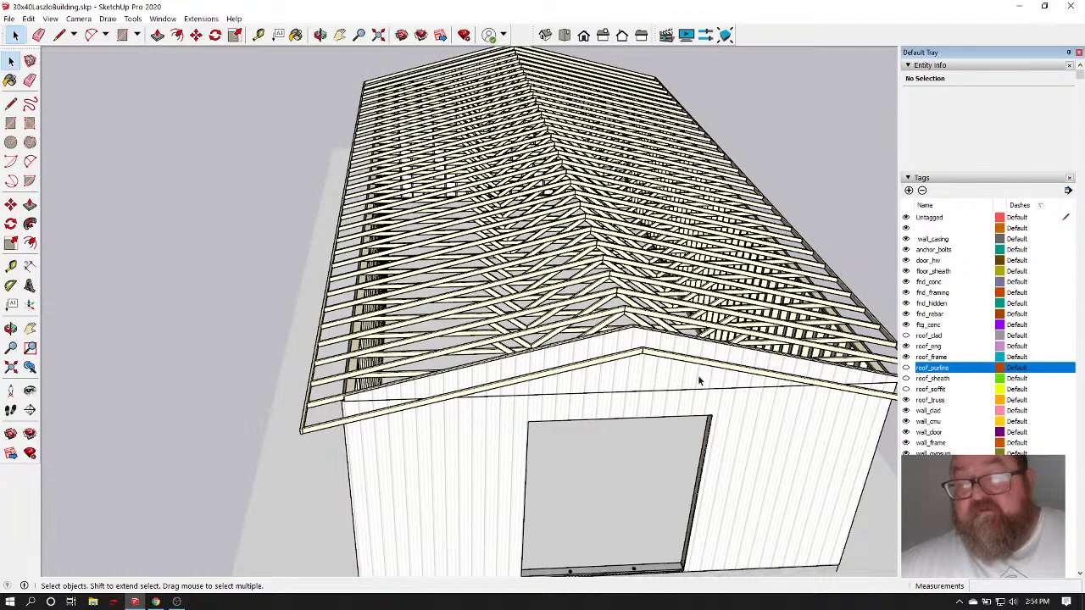
scroll(475, 298, up, 6)
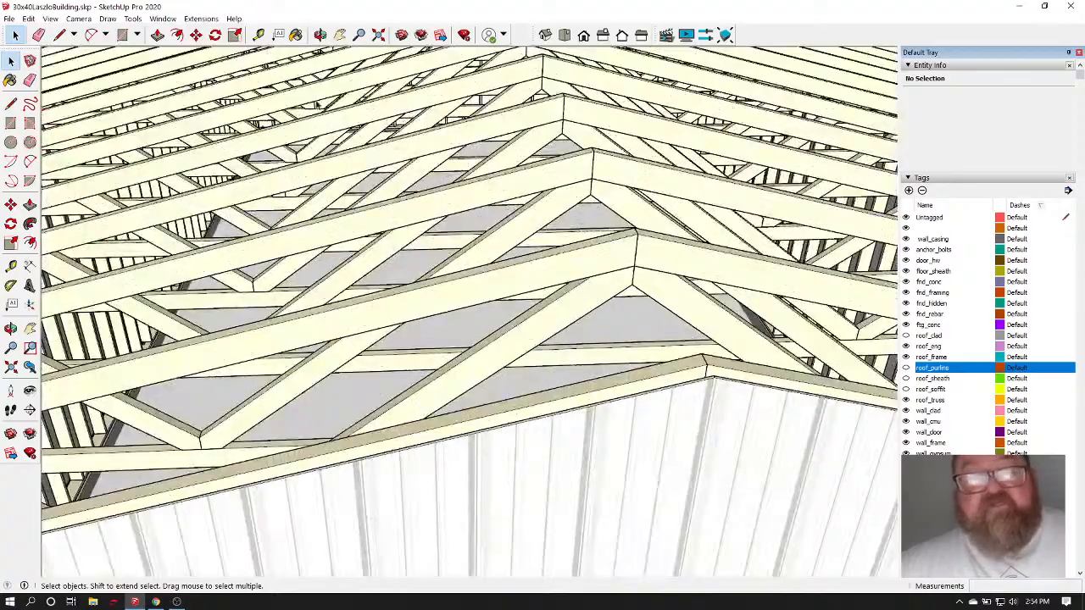
click(320, 35)
drag(458, 271, 610, 323)
click(906, 368)
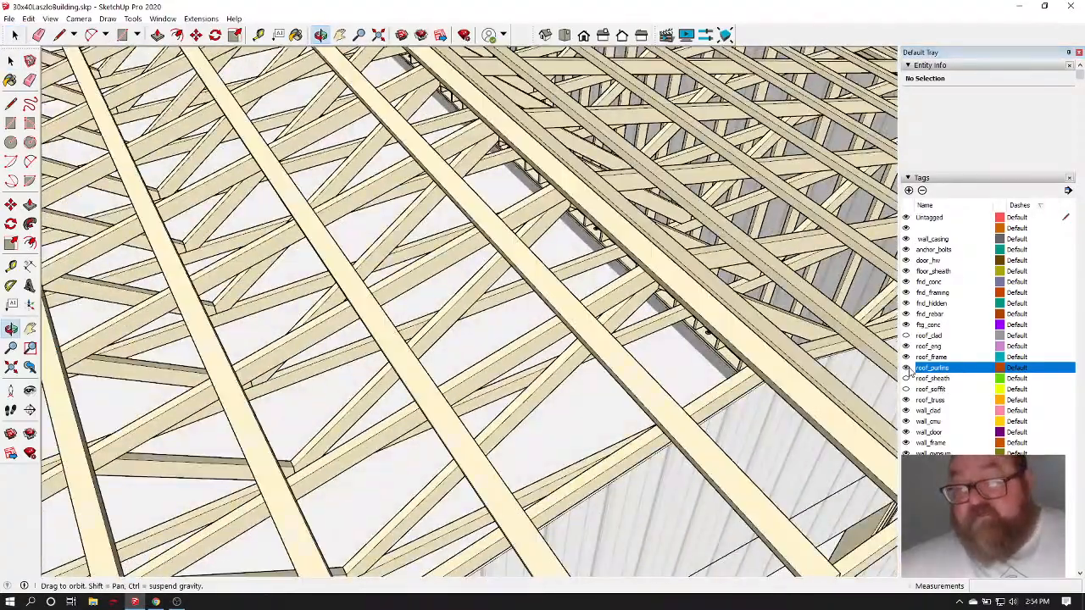
Show the roof_clad tag so the metal roofing covers the purlins, checking from the front eave corner near the side door
scroll(585, 298, down, 10)
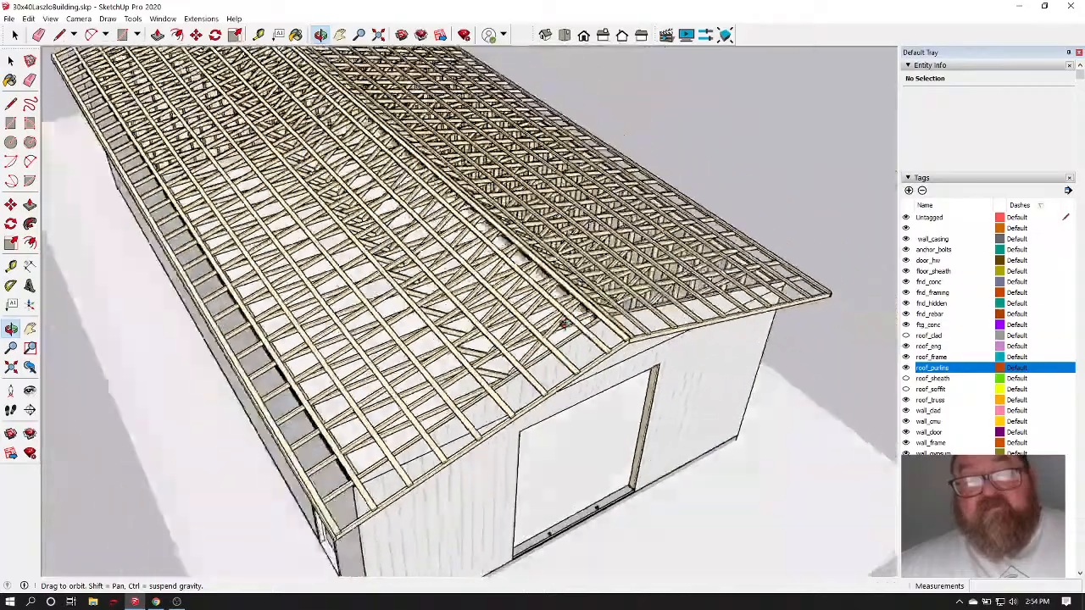
scroll(656, 219, down, 3)
scroll(483, 405, up, 8)
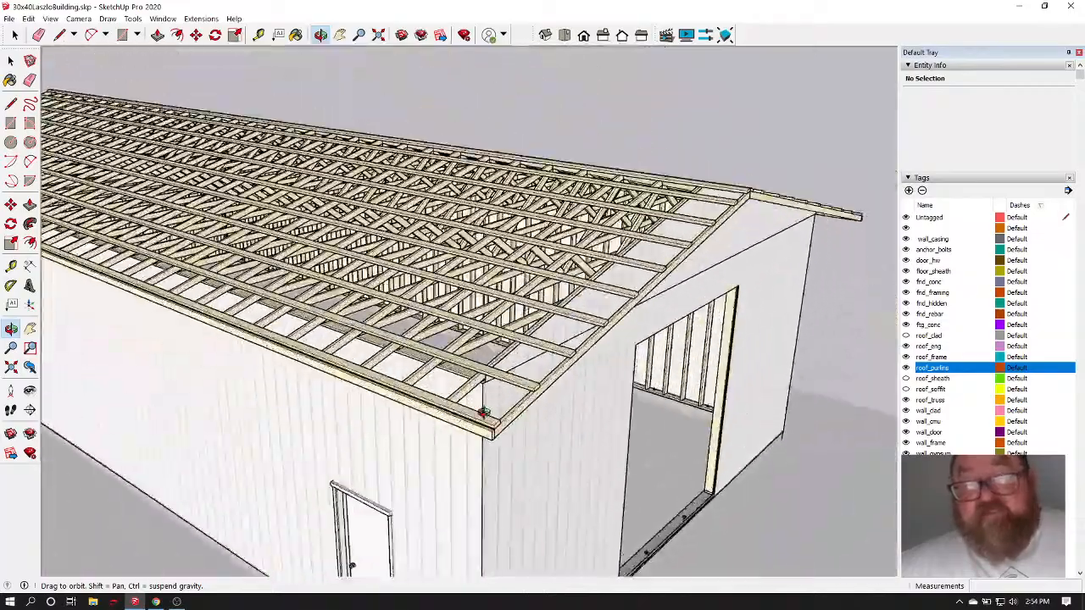
drag(483, 405, 418, 325)
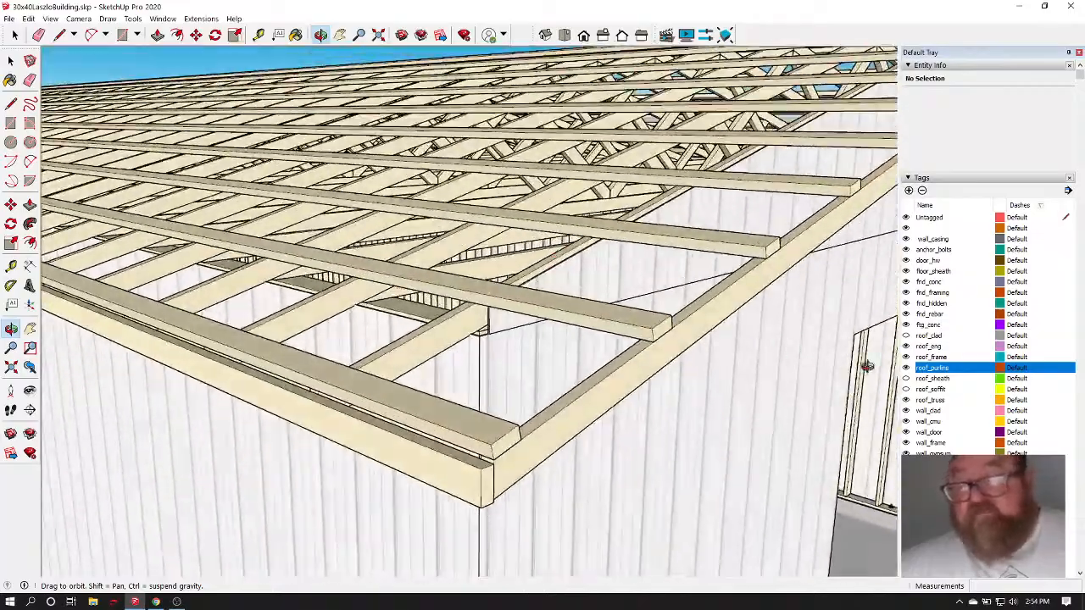
click(927, 336)
click(905, 335)
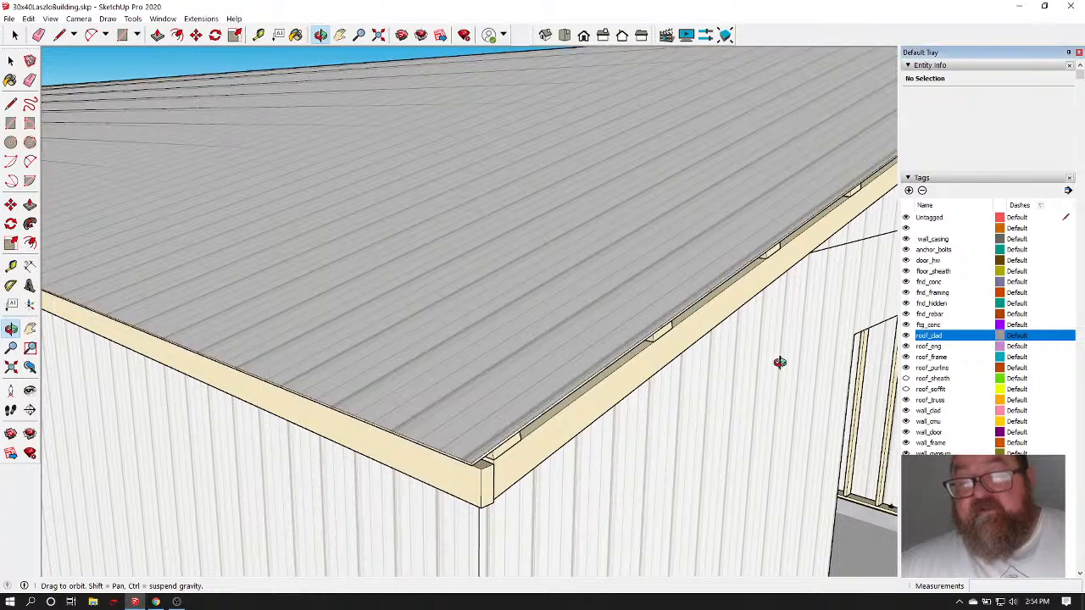
Examine the clad building from outside, checking the gable end, eave line and side wall with the door
drag(616, 362, 421, 450)
scroll(416, 451, down, 10)
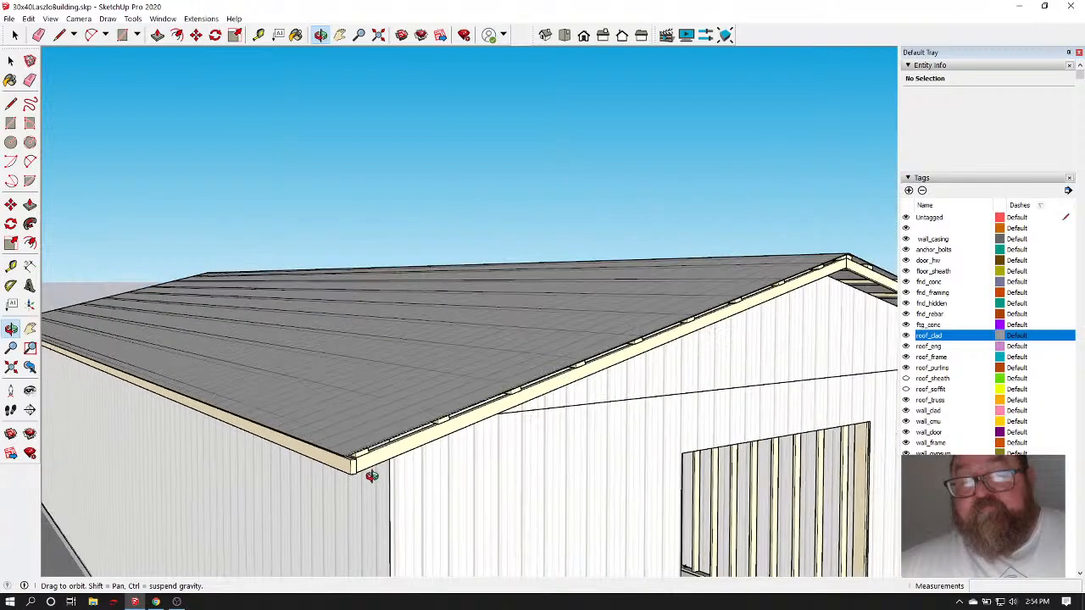
drag(552, 366, 596, 345)
scroll(636, 453, up, 6)
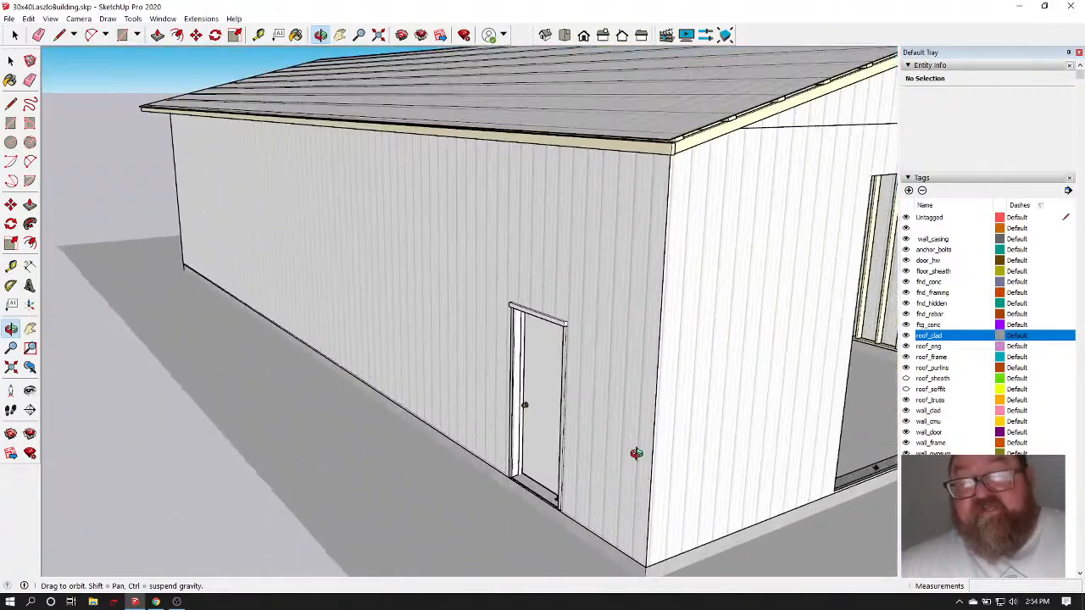
drag(647, 407, 601, 436)
scroll(317, 432, down, 6)
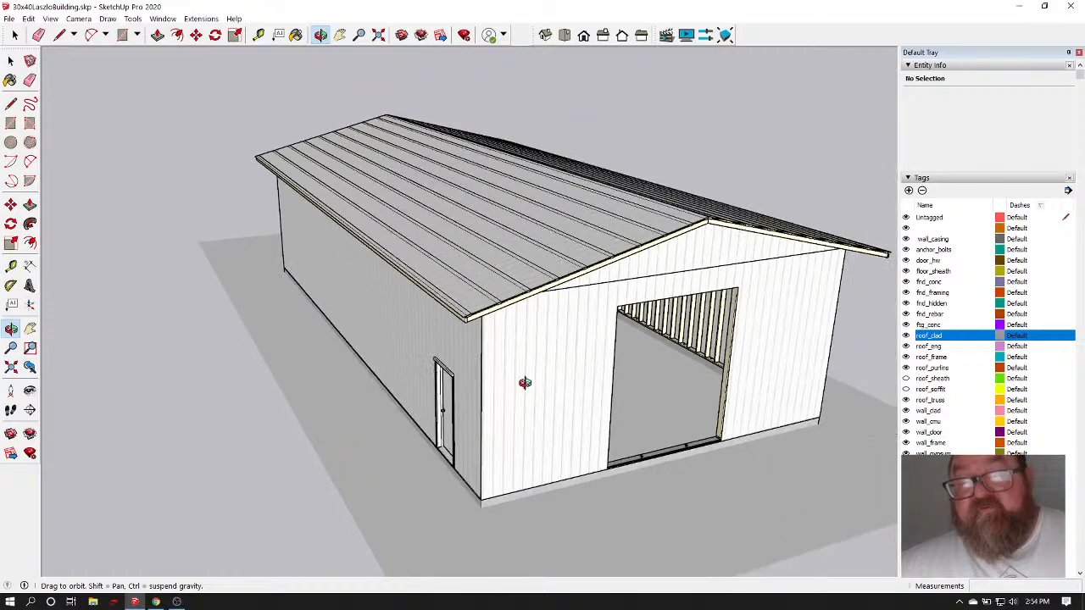
scroll(759, 365, up, 3)
drag(758, 365, 608, 382)
scroll(427, 411, down, 3)
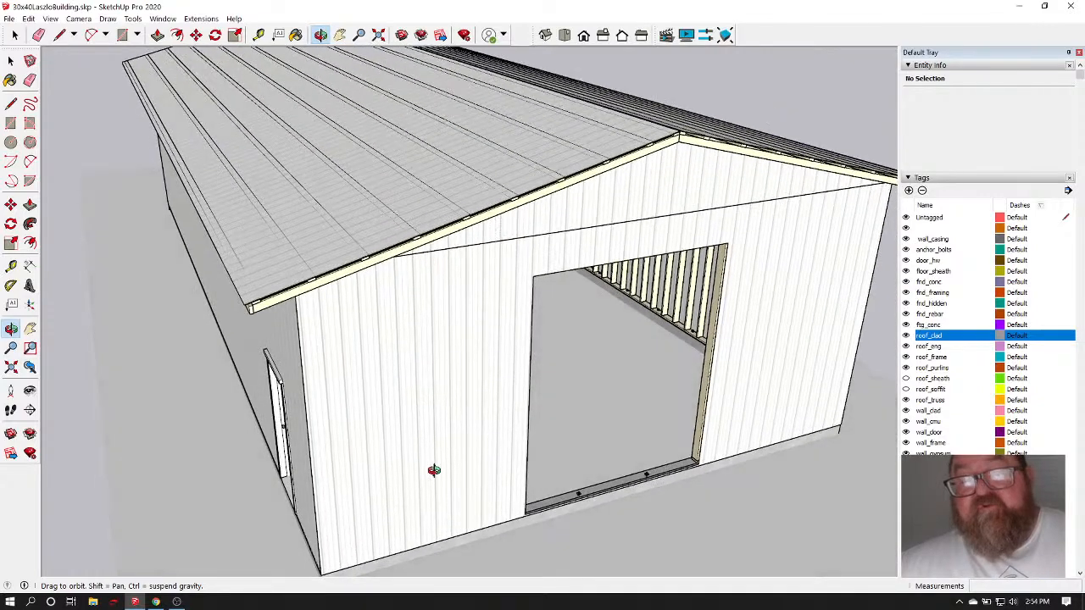
drag(431, 472, 608, 316)
scroll(457, 364, down, 2)
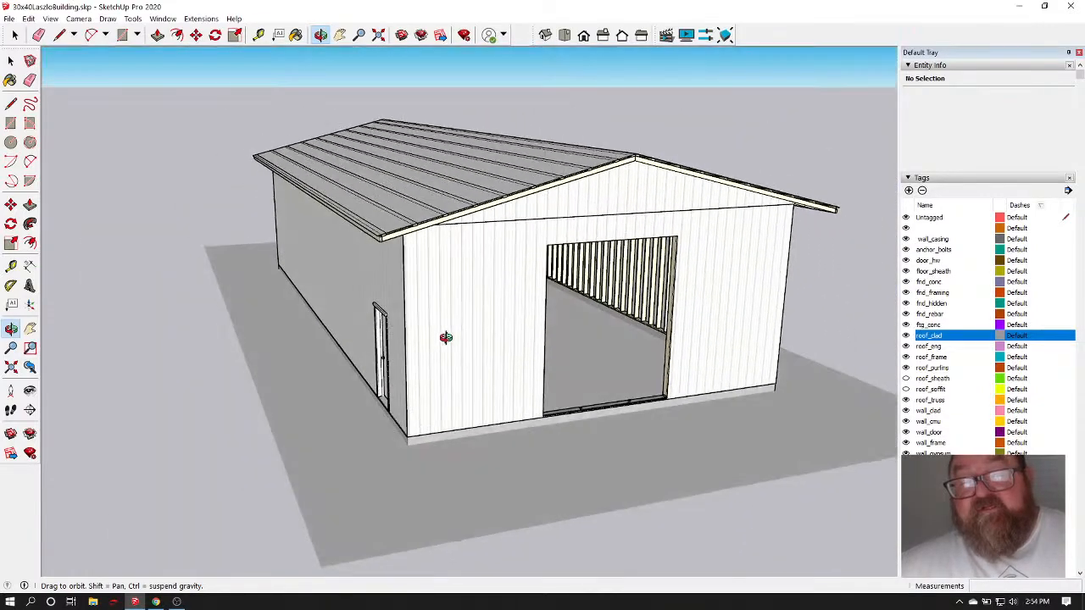
drag(446, 334, 509, 388)
Examine the roof cladding up close along the eave and gable overhang above the side door, from several angles
scroll(581, 319, up, 4)
scroll(583, 317, up, 3)
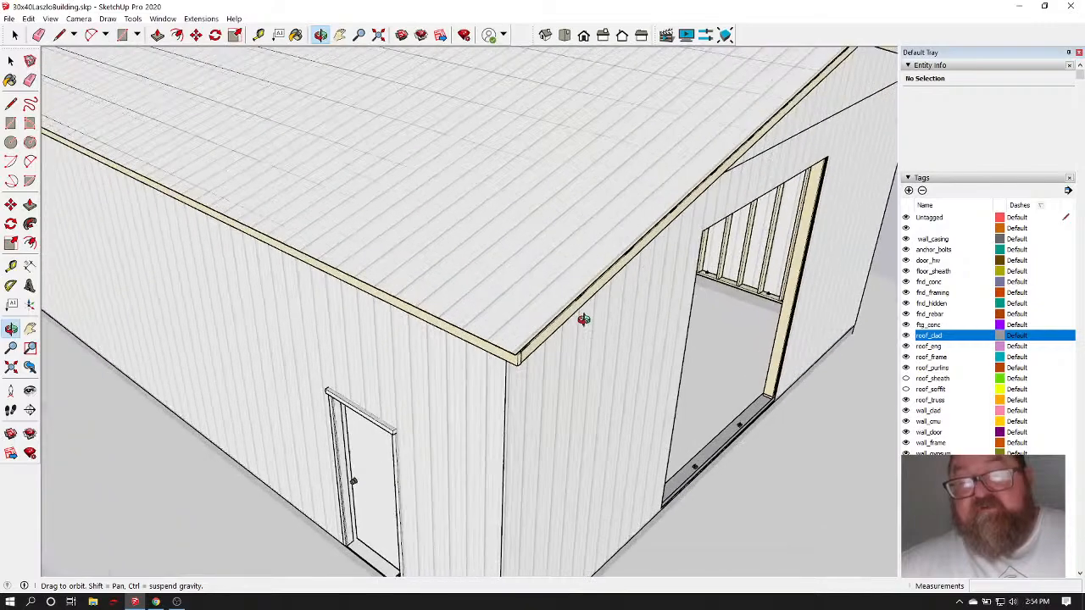
drag(584, 317, 731, 339)
scroll(697, 433, down, 2)
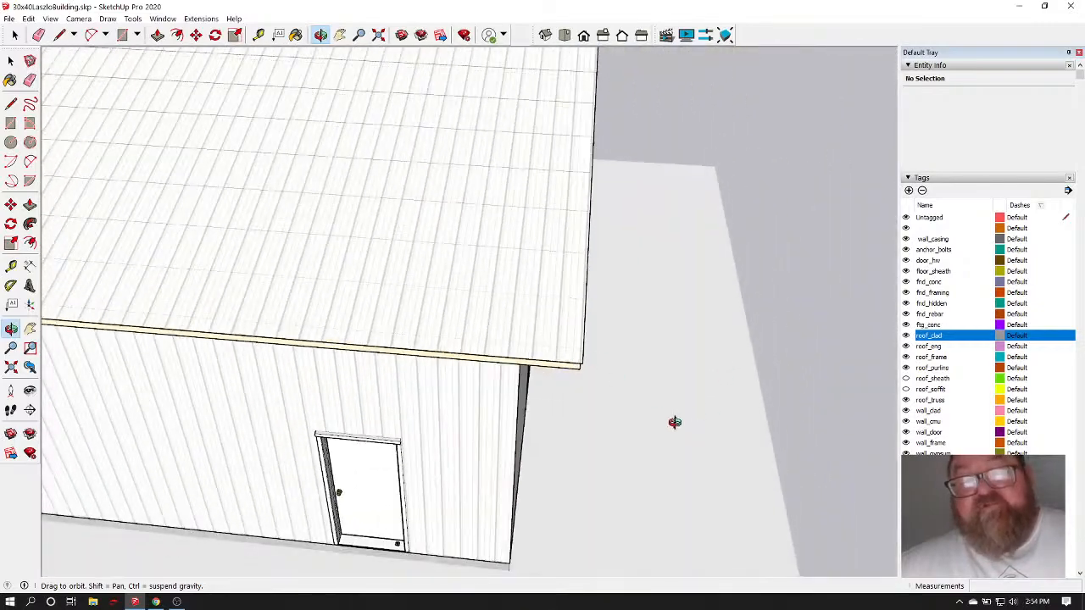
drag(674, 421, 748, 451)
scroll(562, 333, up, 2)
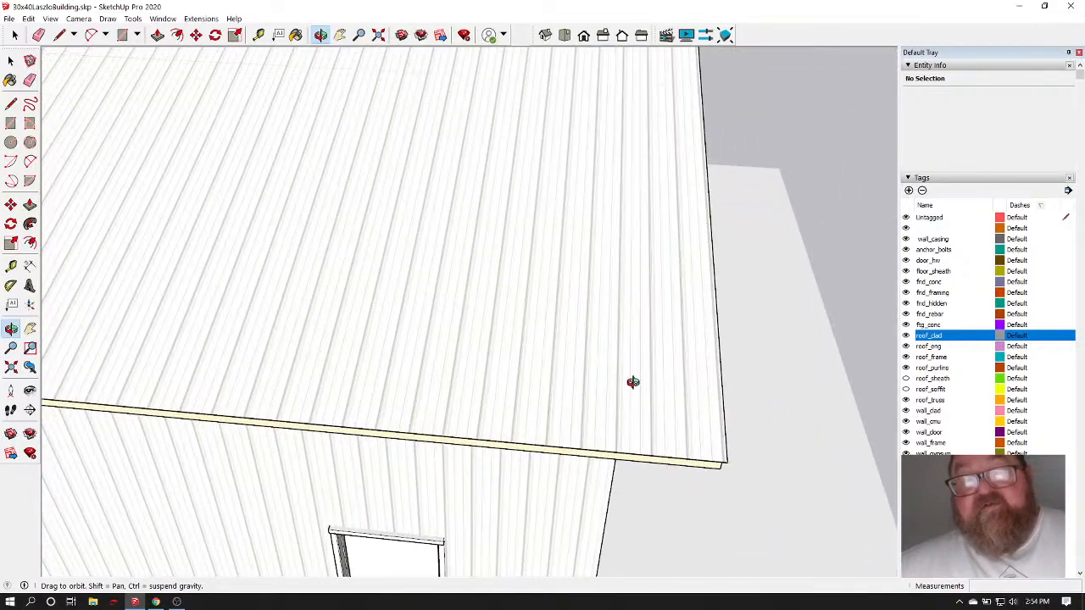
drag(633, 382, 401, 328)
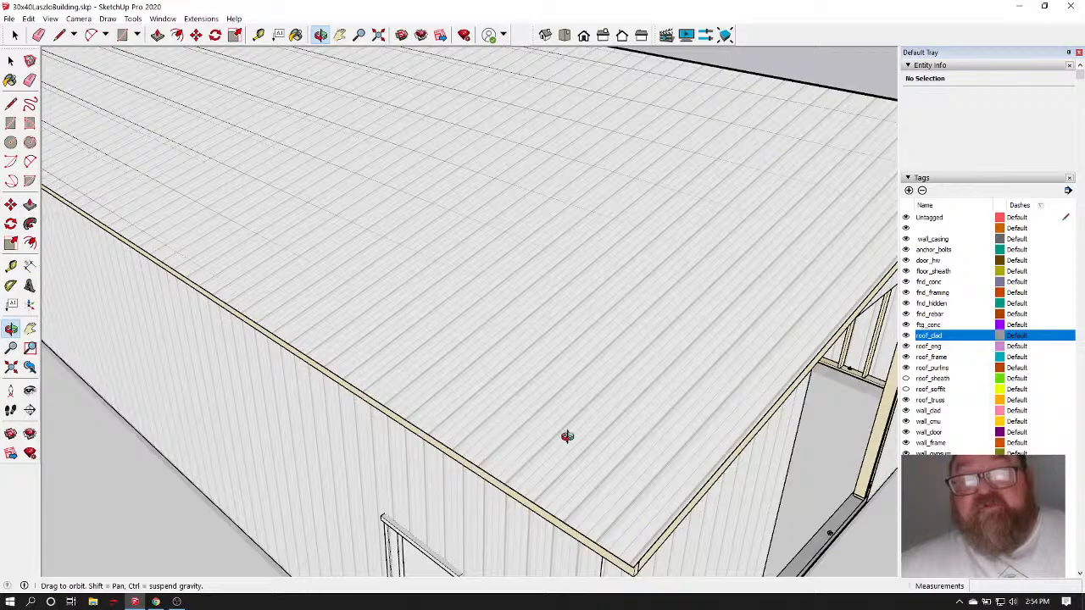
drag(568, 436, 520, 412)
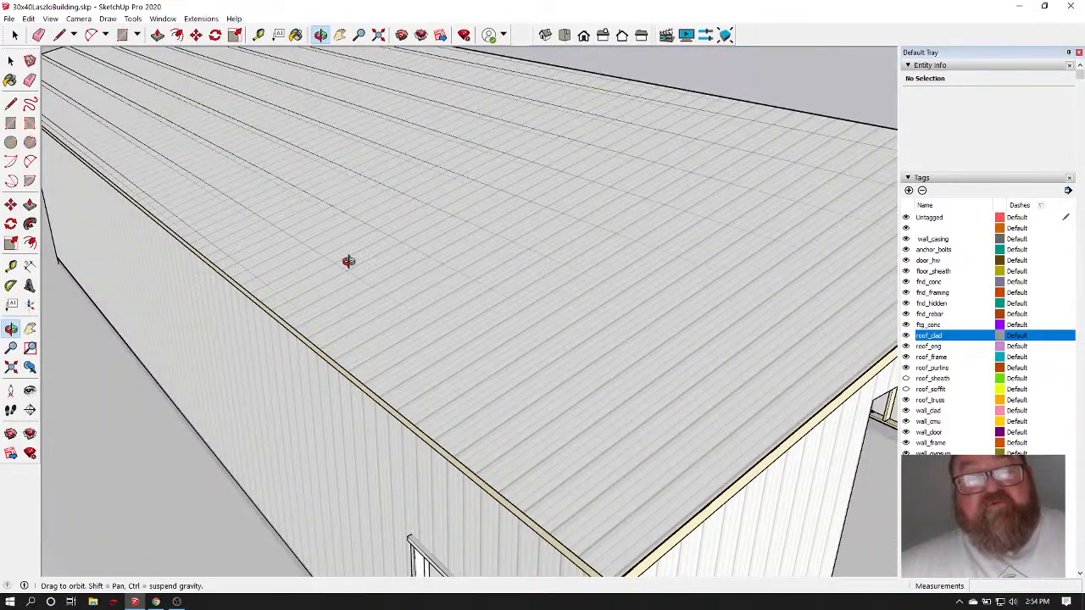
scroll(484, 351, down, 3)
drag(544, 365, 516, 366)
scroll(514, 396, up, 1)
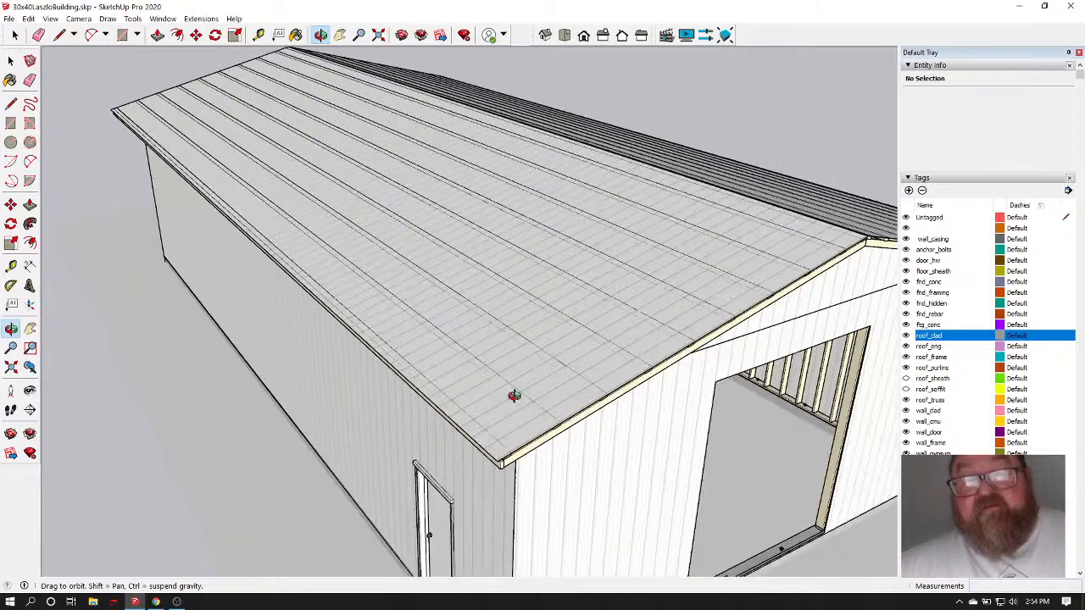
scroll(514, 396, up, 5)
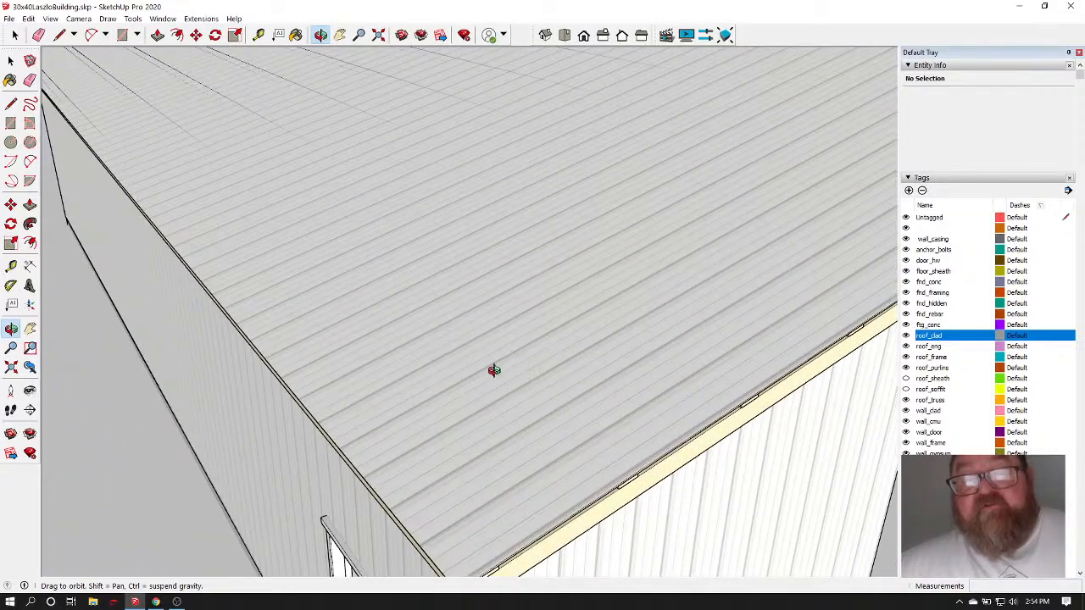
scroll(494, 371, down, 5)
drag(466, 391, 495, 372)
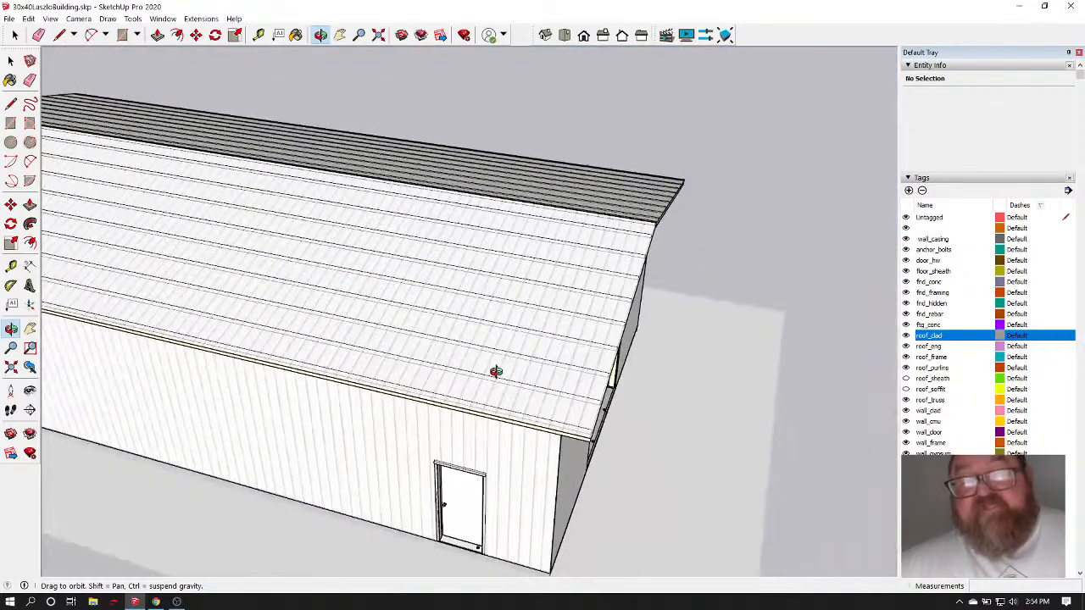
scroll(616, 400, down, 2)
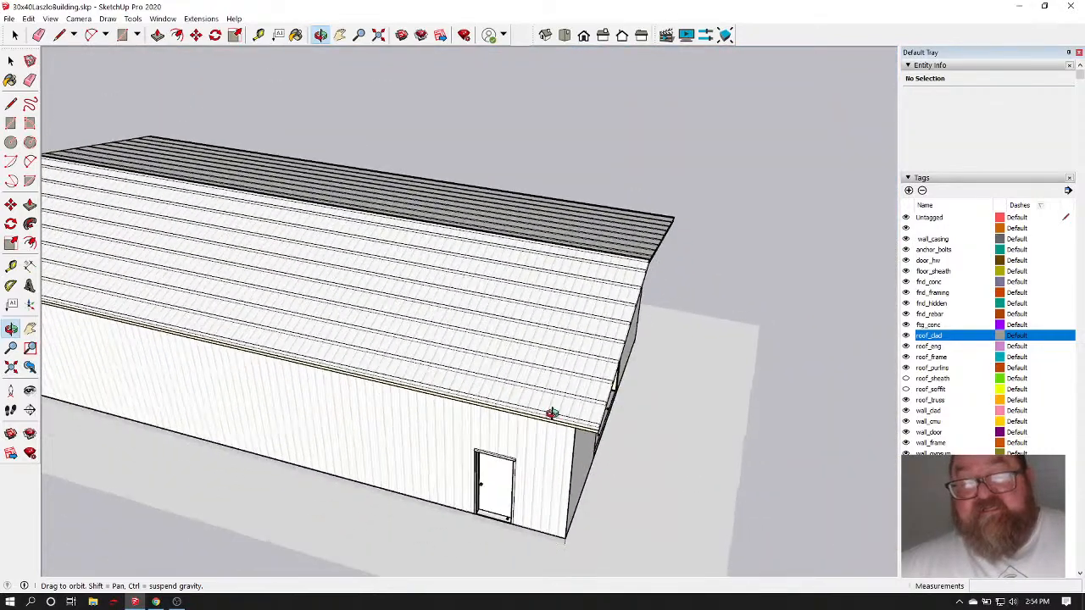
drag(552, 414, 533, 520)
scroll(383, 380, up, 5)
scroll(372, 370, up, 3)
drag(552, 523, 608, 497)
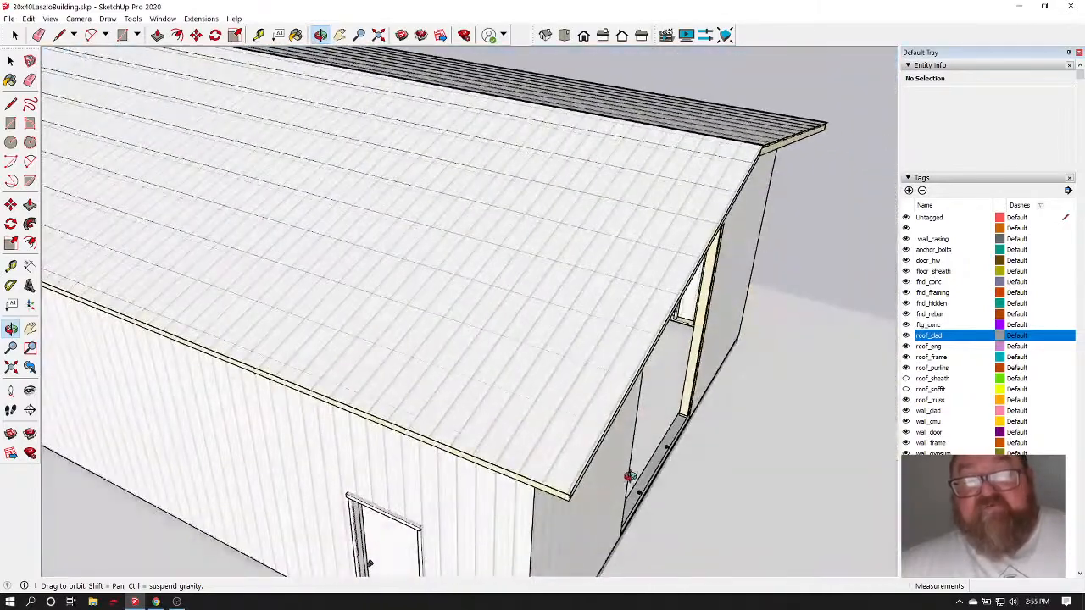
scroll(547, 431, down, 1)
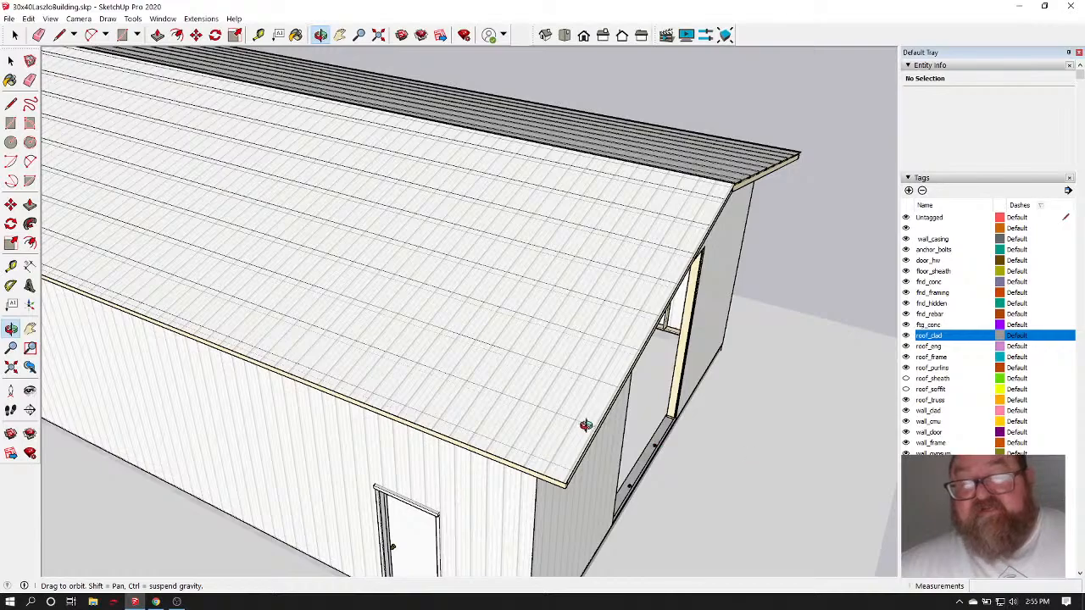
drag(588, 426, 537, 463)
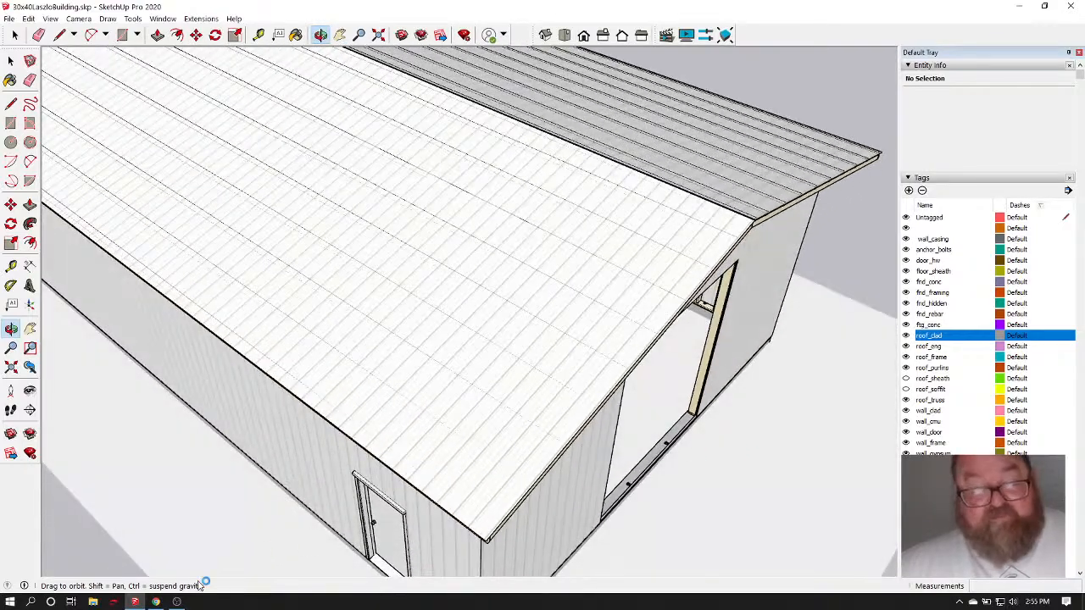
Switch to YouTube Studio to check the live stream chat, and return to the SketchUp model to view its gable end
click(157, 602)
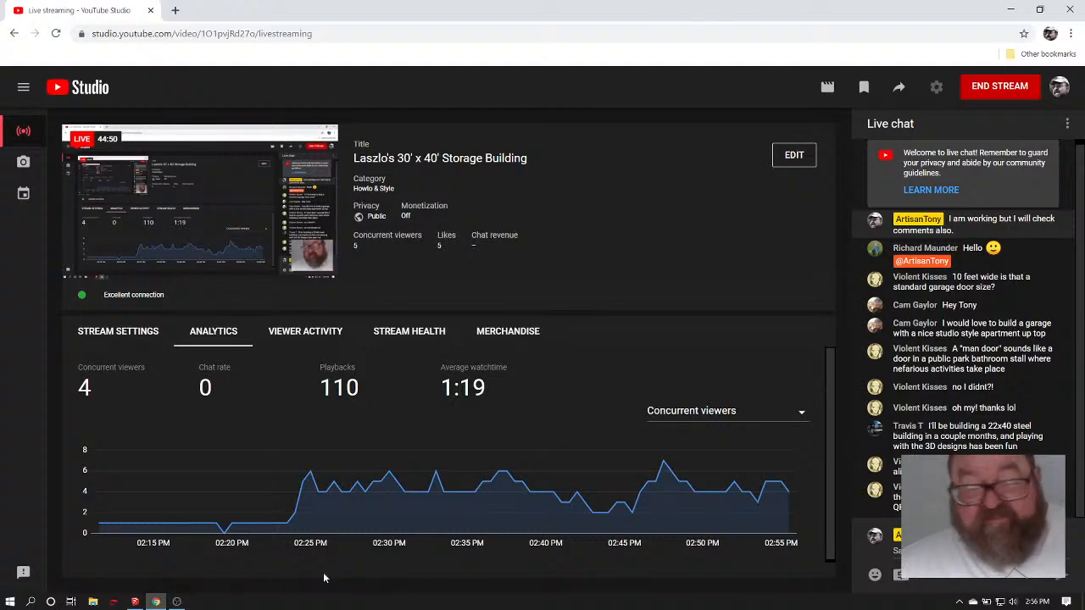
click(135, 602)
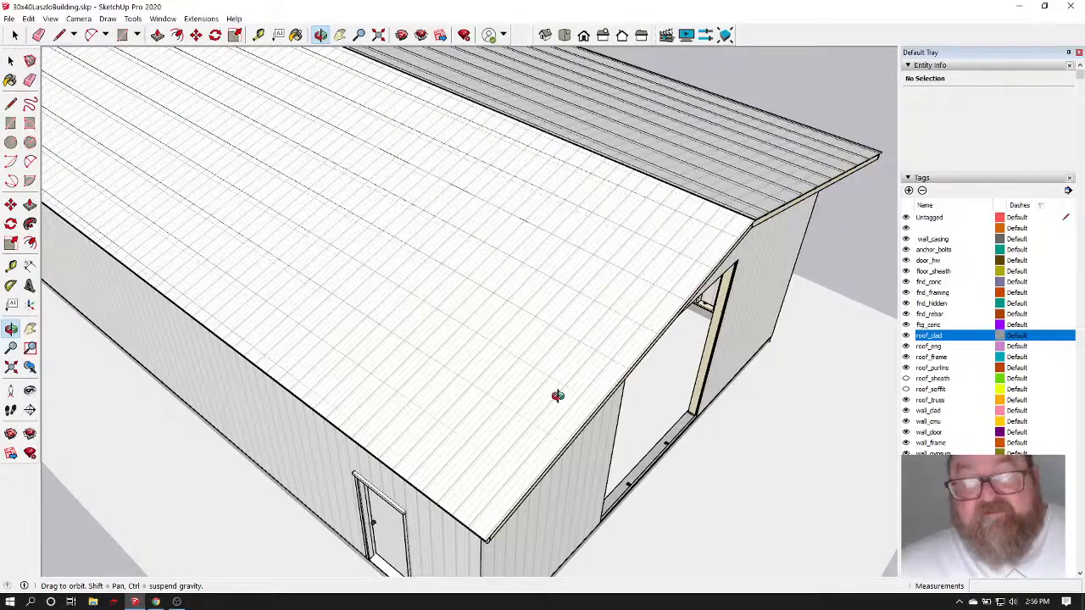
drag(557, 396, 383, 308)
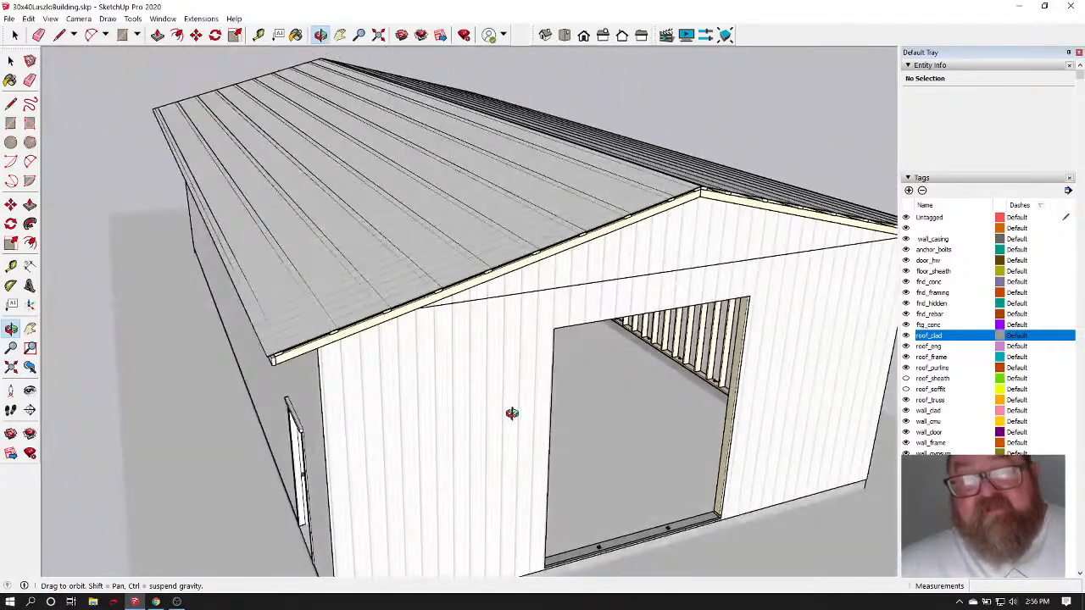
Apply the in-model Construction Documentation Style to the building in its standard front view
drag(512, 413, 569, 375)
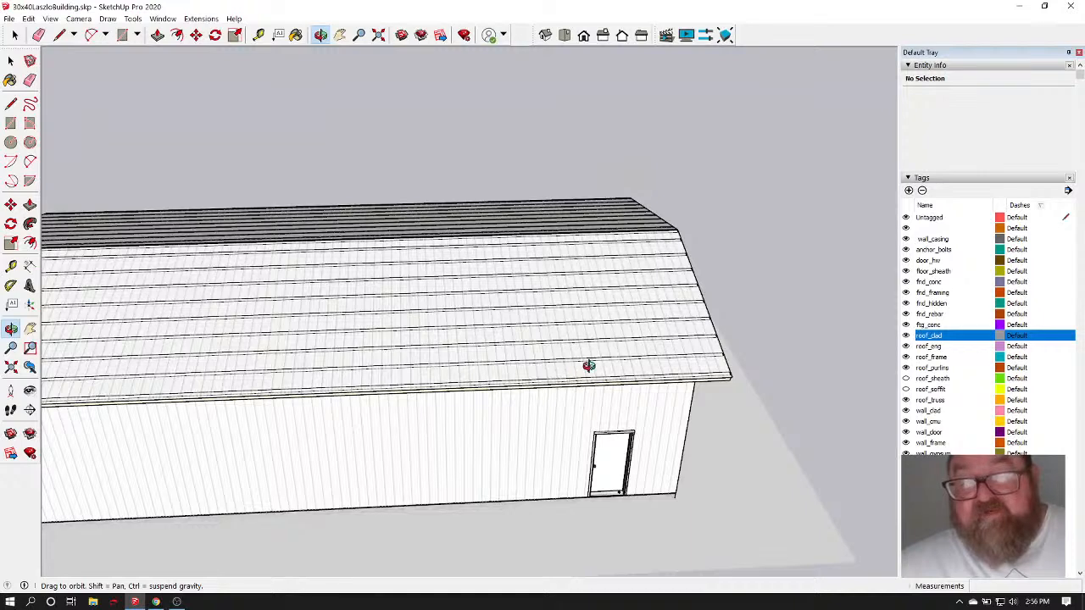
click(583, 34)
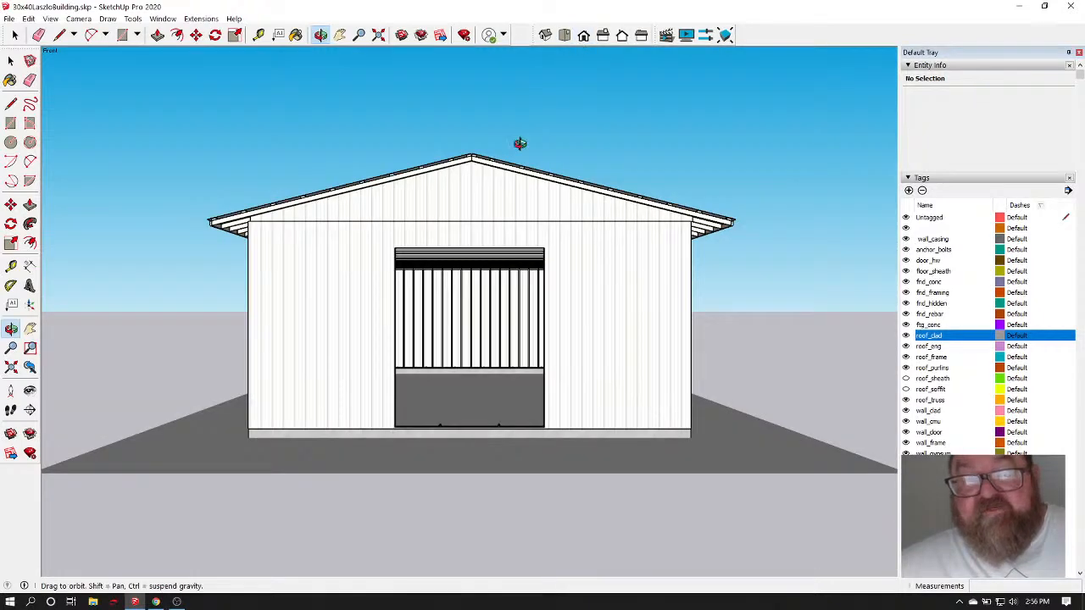
scroll(318, 155, up, 2)
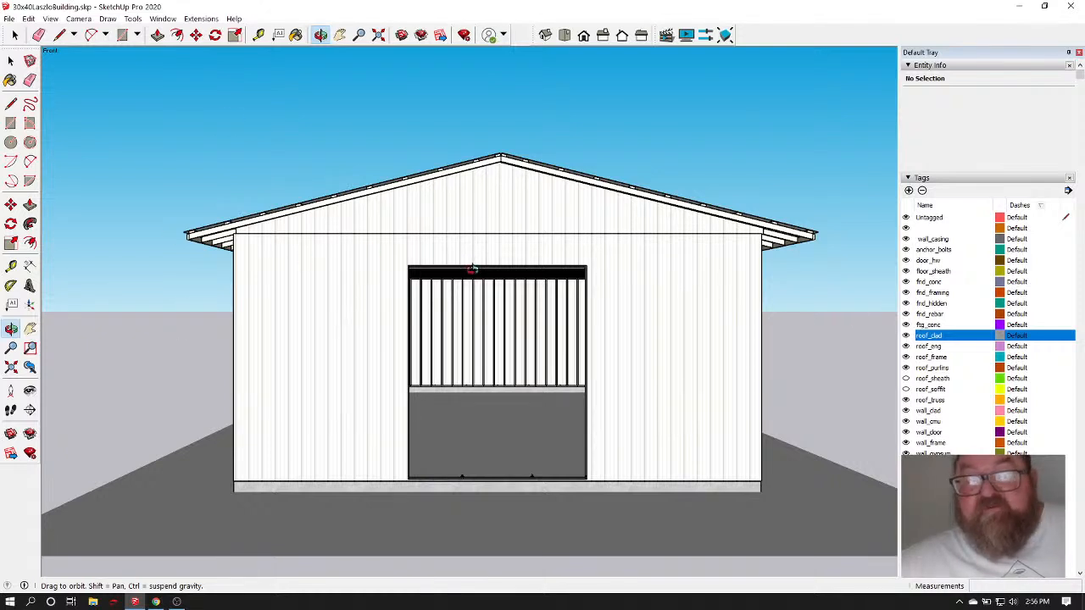
click(909, 178)
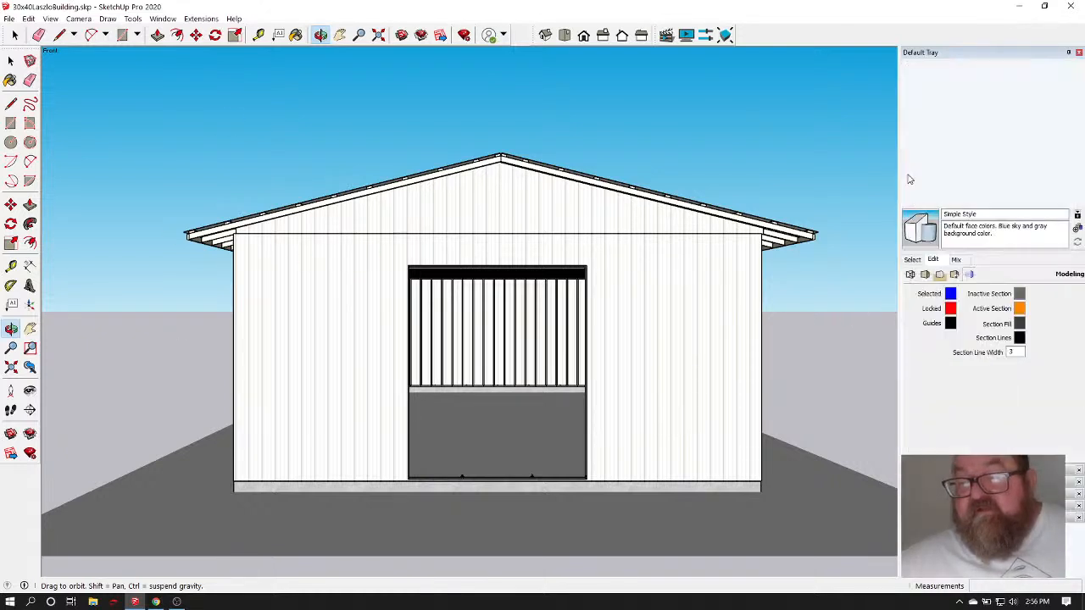
click(908, 202)
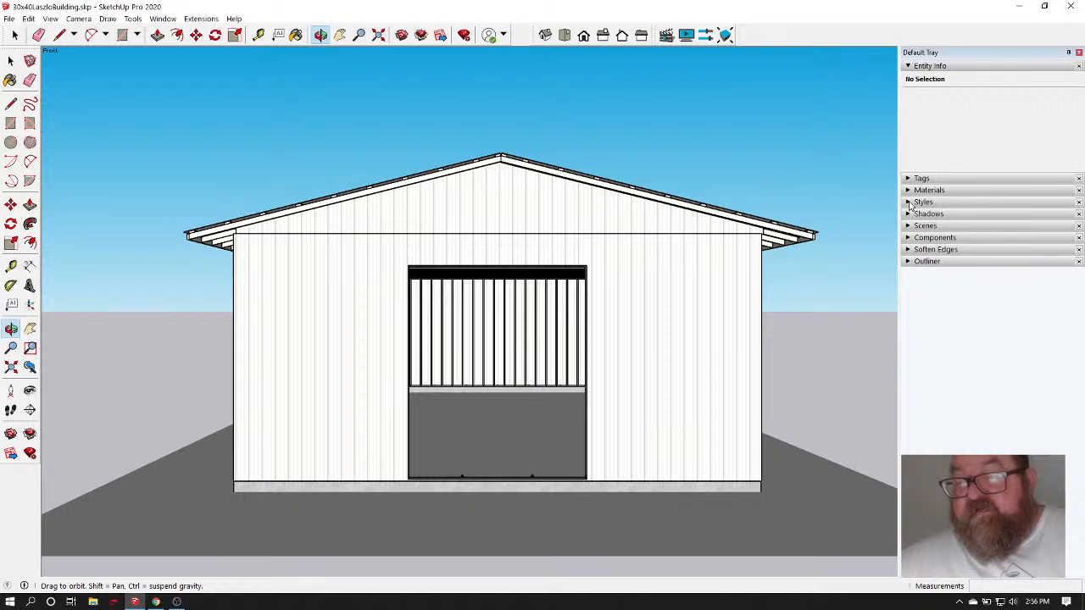
click(908, 201)
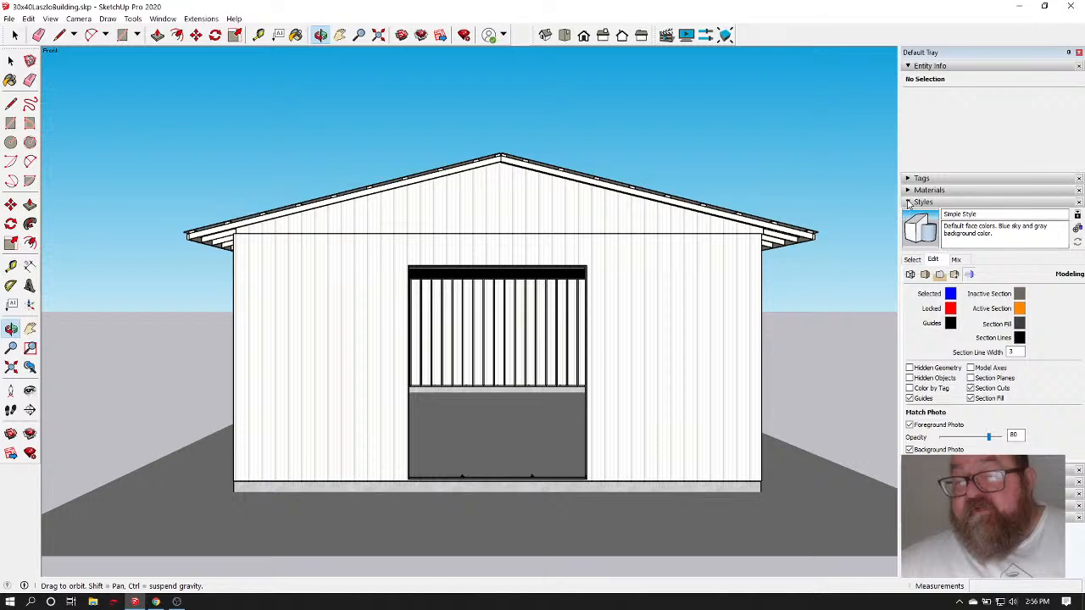
click(911, 260)
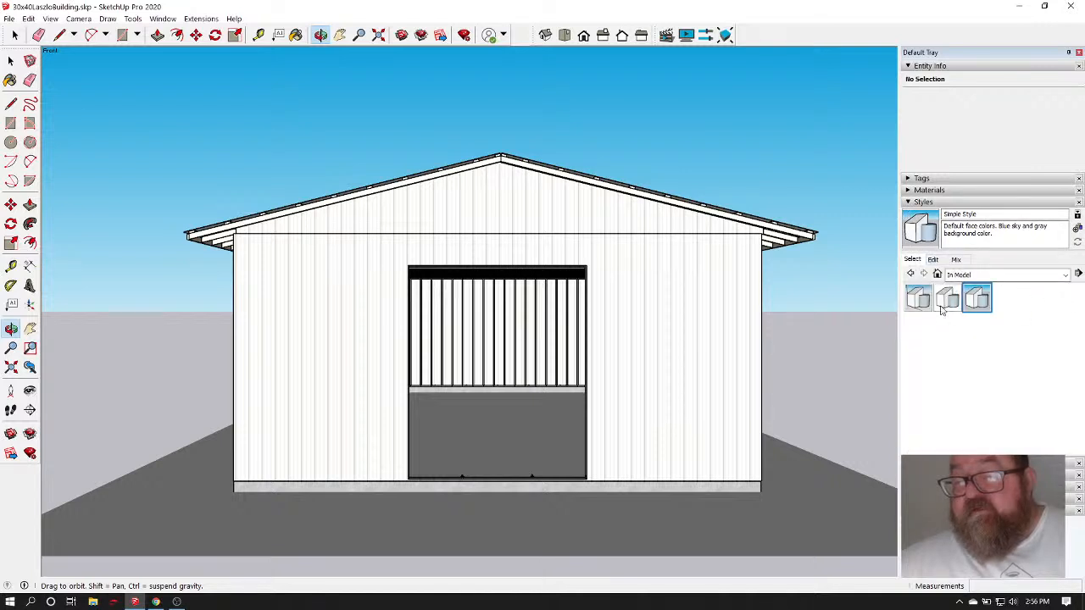
click(948, 307)
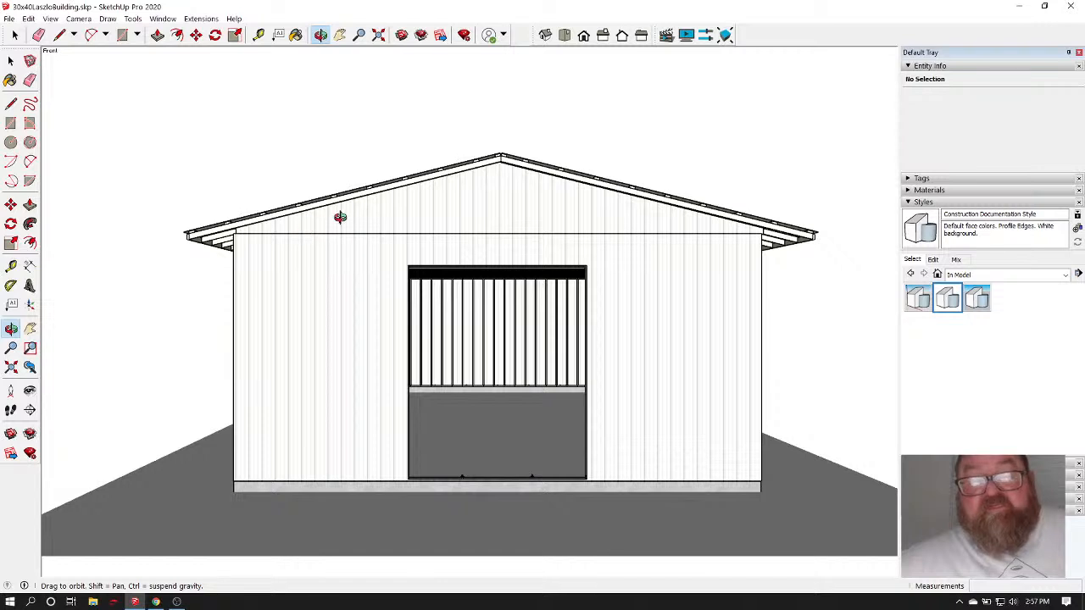
Switch the camera to parallel projection and check the building's front and right elevations, including the roof edge up close
click(78, 19)
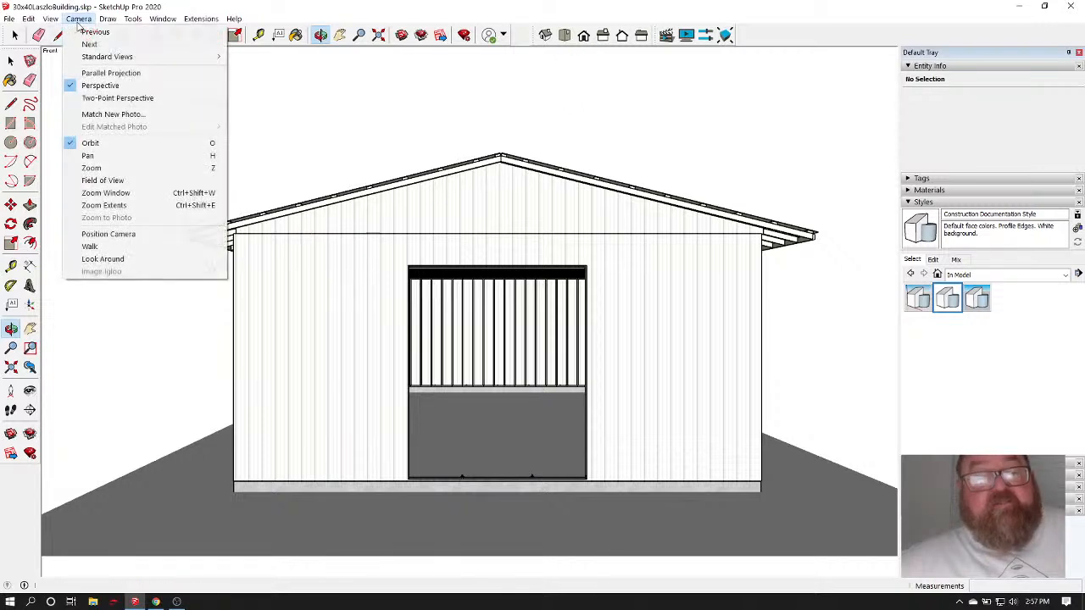
click(94, 73)
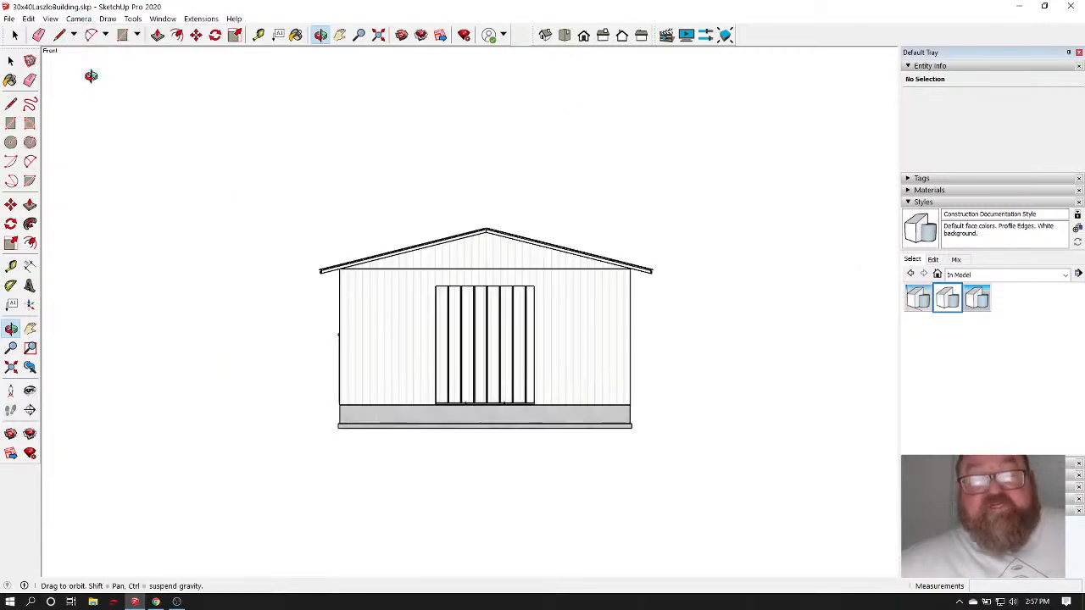
scroll(536, 348, up, 2)
scroll(535, 348, up, 1)
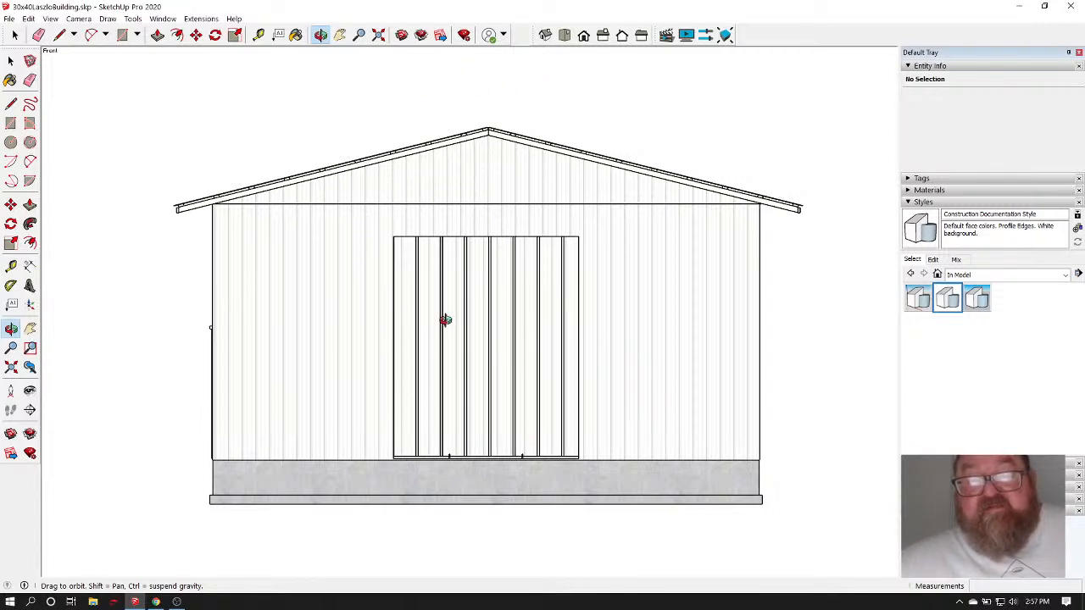
click(602, 34)
scroll(441, 270, down, 2)
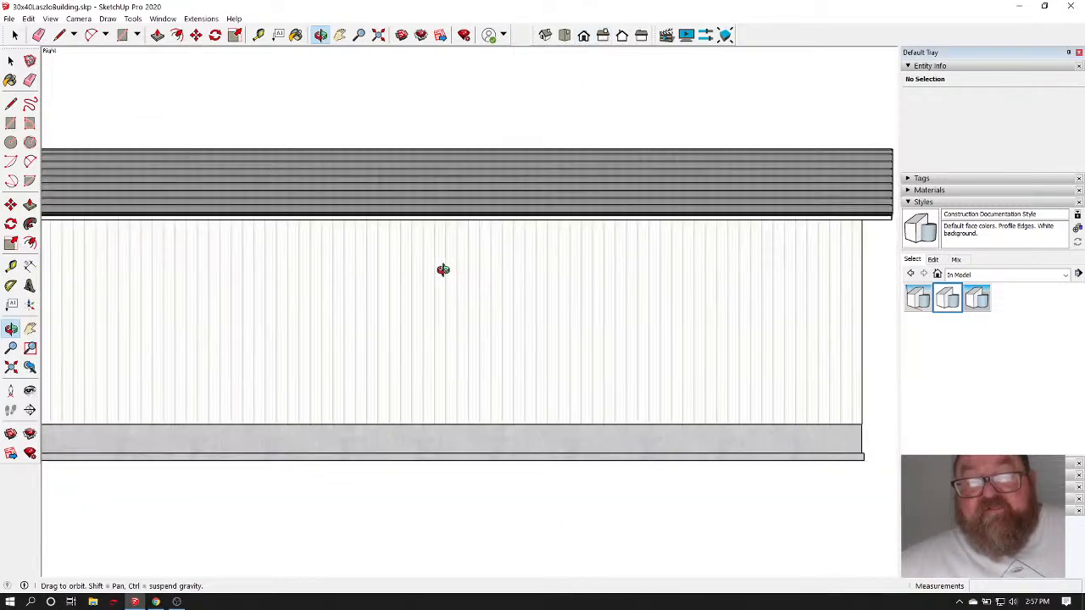
scroll(535, 199, up, 3)
scroll(530, 195, up, 2)
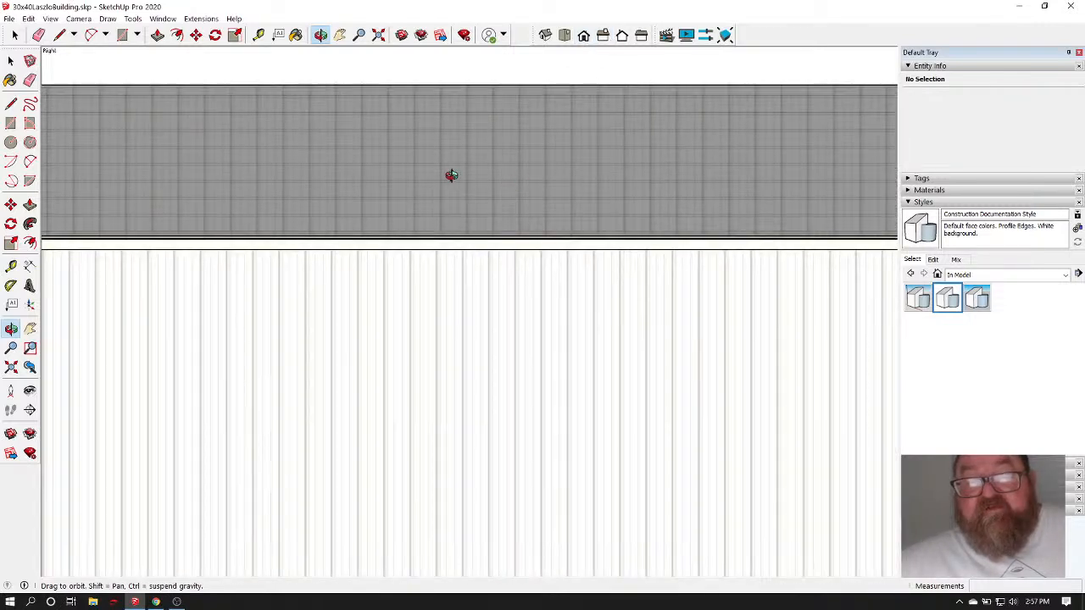
scroll(457, 254, down, 2)
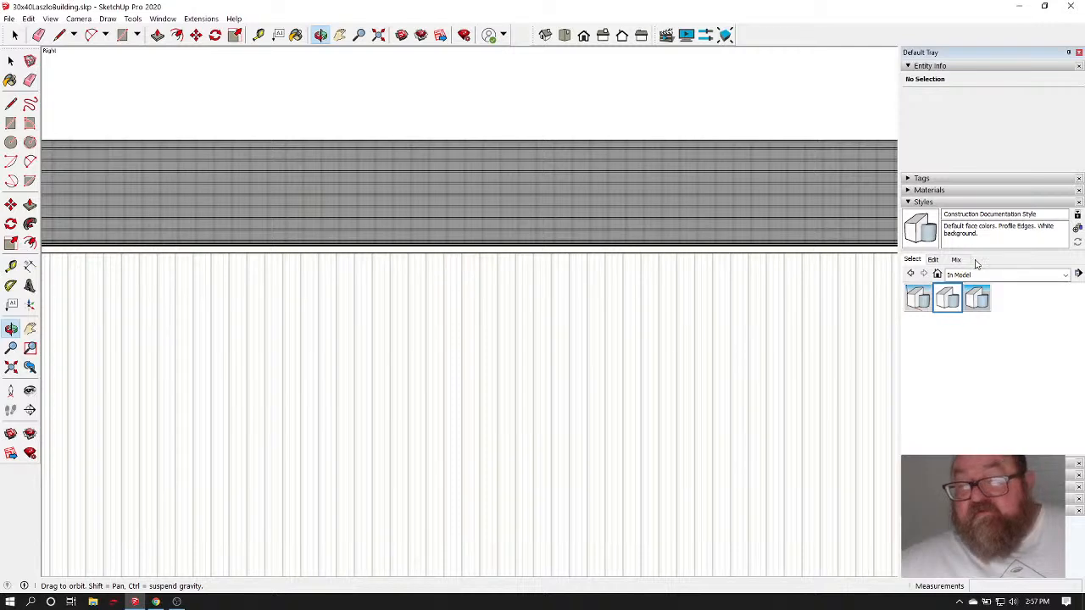
Hide the roof_purlins tag and frame the full right elevation with only the roof cladding showing
click(908, 204)
click(909, 178)
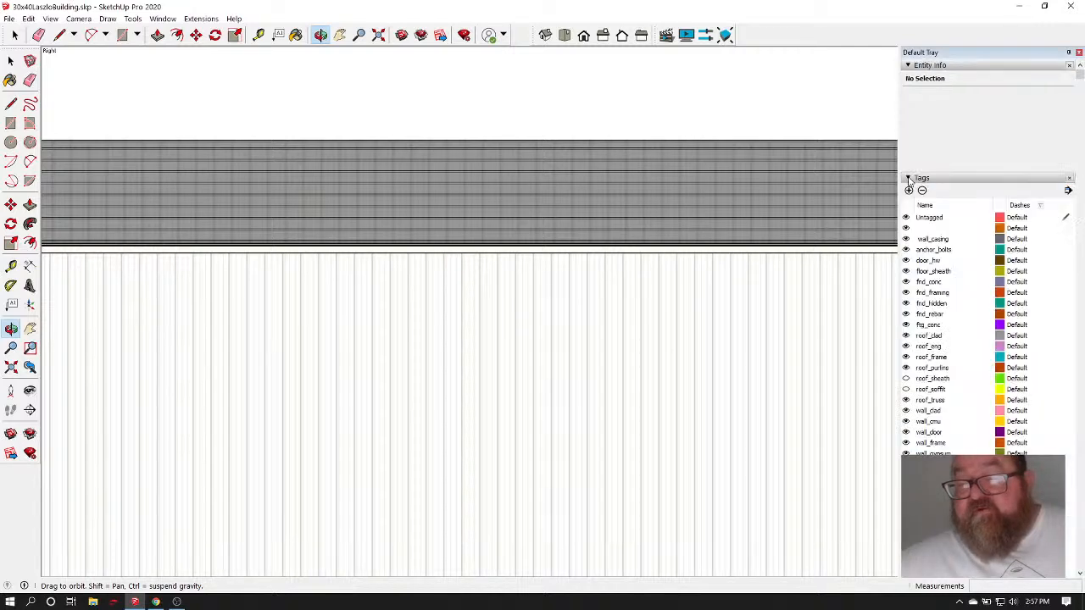
click(911, 367)
scroll(500, 305, down, 3)
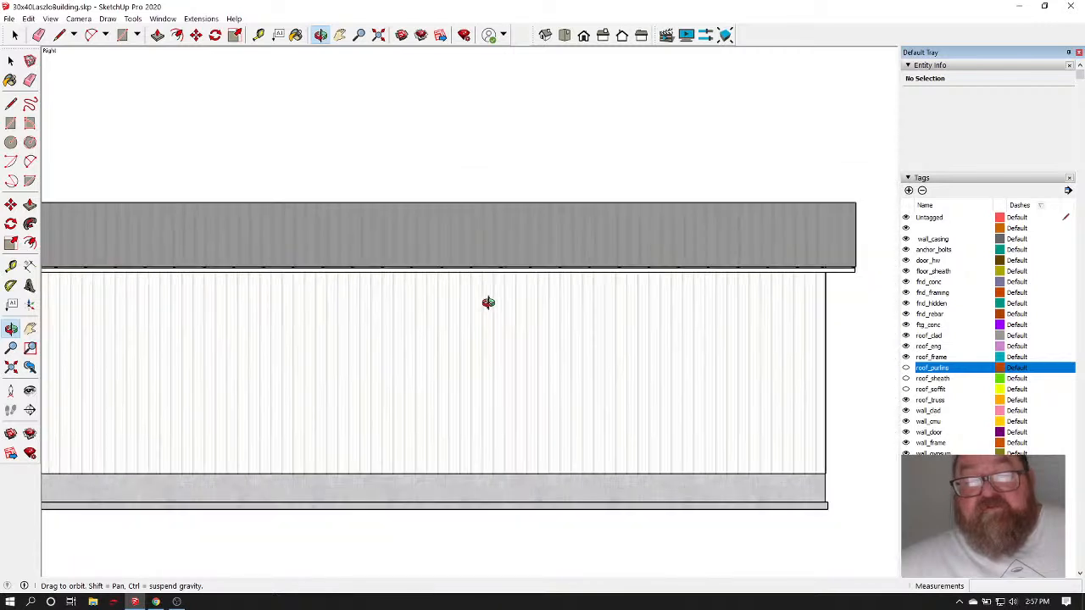
scroll(729, 374, down, 2)
scroll(591, 381, up, 2)
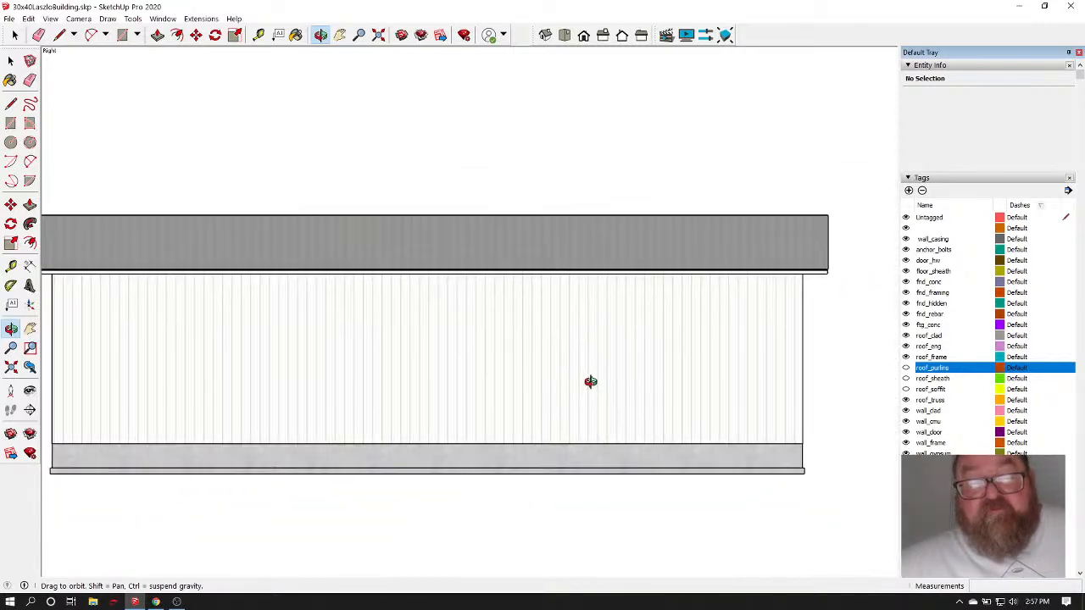
scroll(592, 380, down, 1)
scroll(359, 344, up, 1)
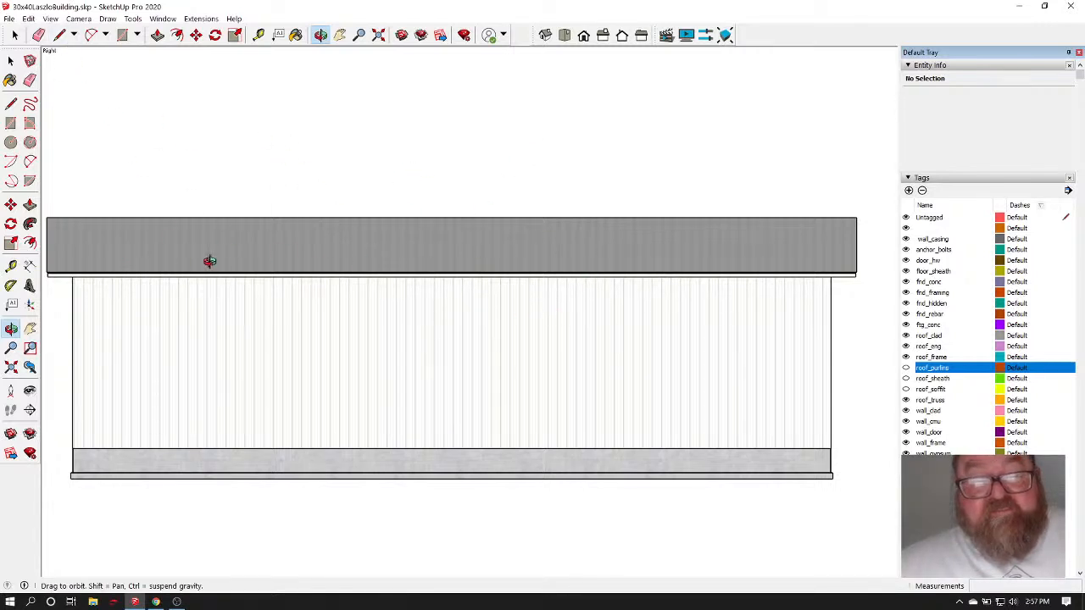
Return the camera to perspective and review the building from the right side, the front gable and the side-door corner
click(82, 19)
click(84, 86)
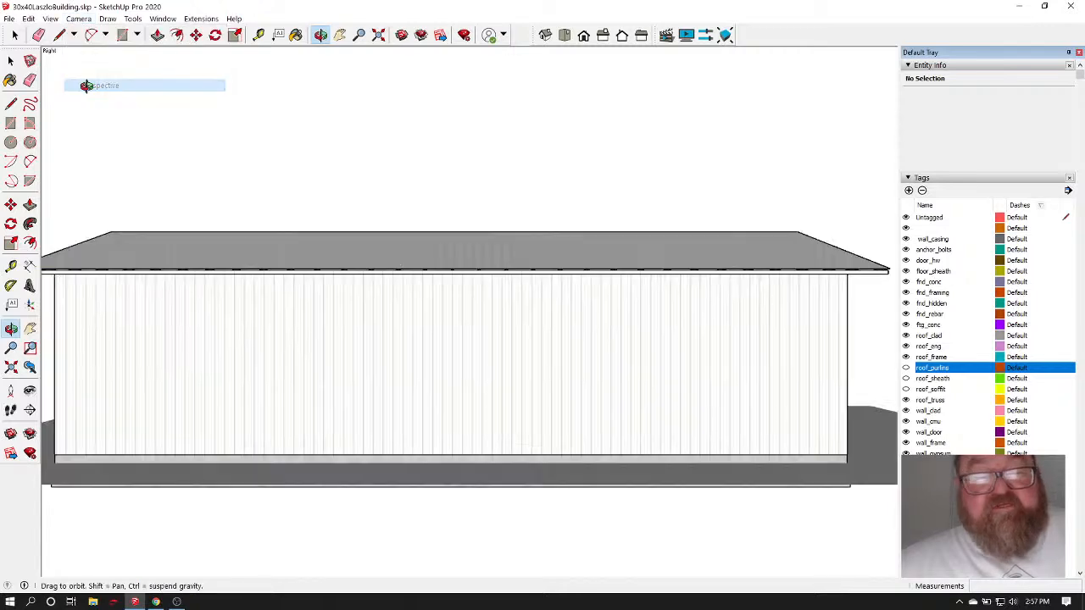
scroll(480, 227, down, 1)
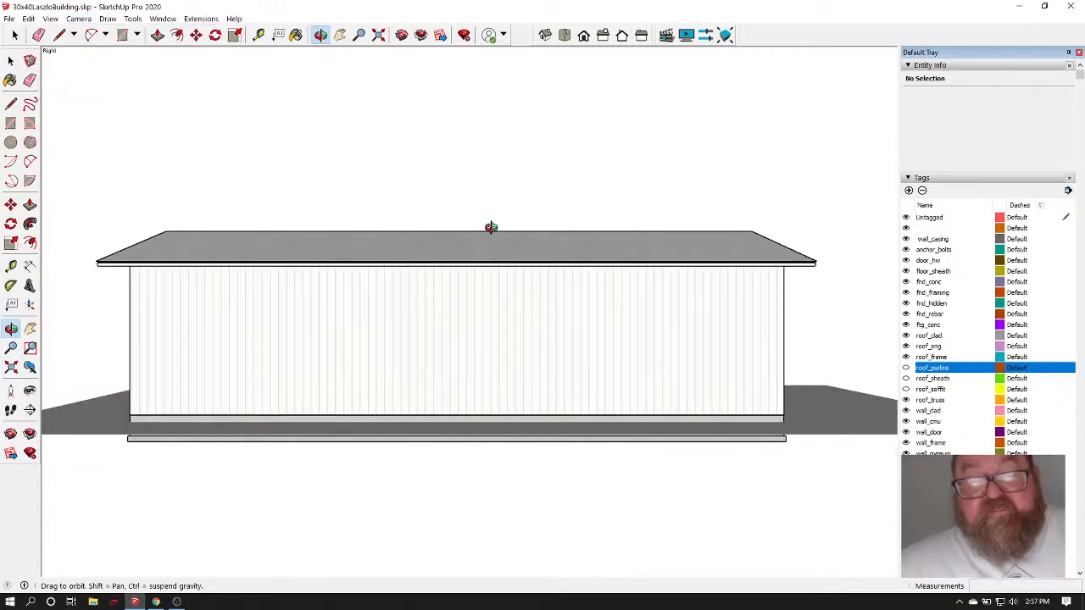
drag(576, 265, 555, 288)
click(582, 36)
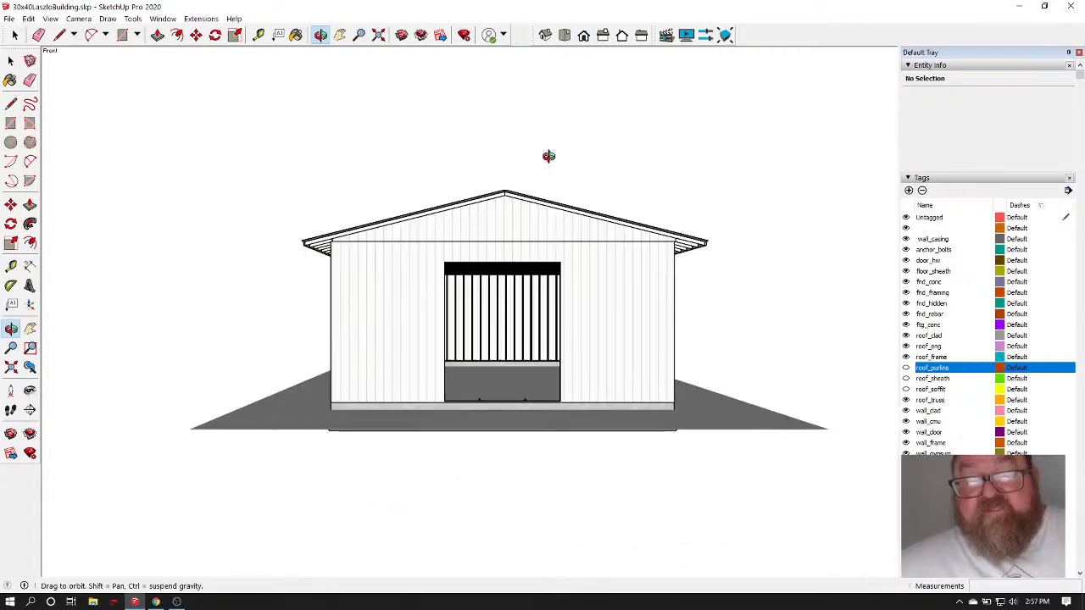
scroll(504, 228, up, 3)
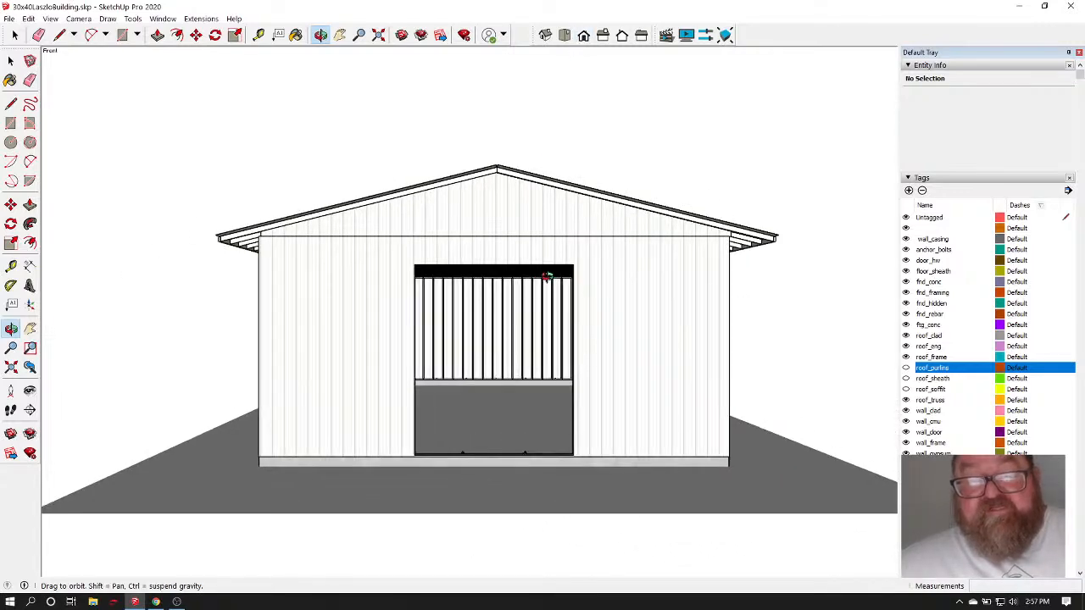
scroll(557, 258, up, 1)
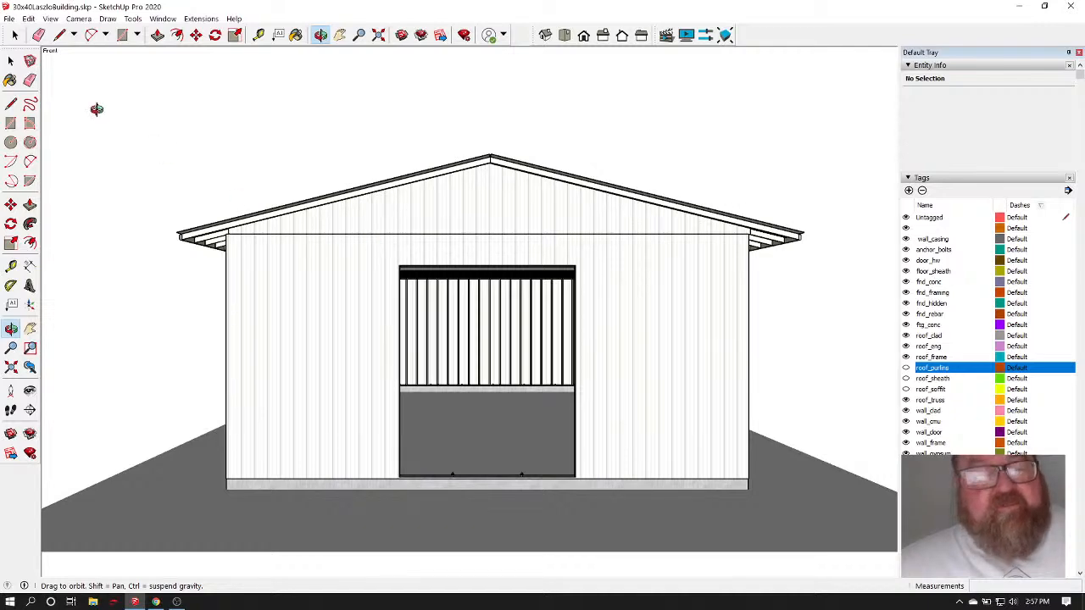
drag(534, 169, 624, 373)
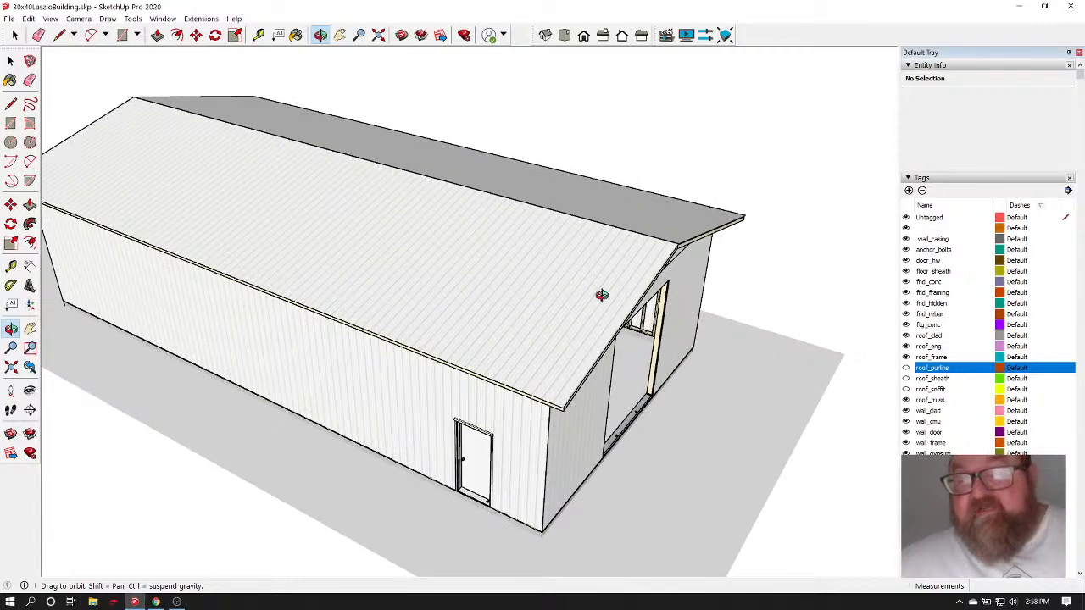
drag(576, 350, 577, 275)
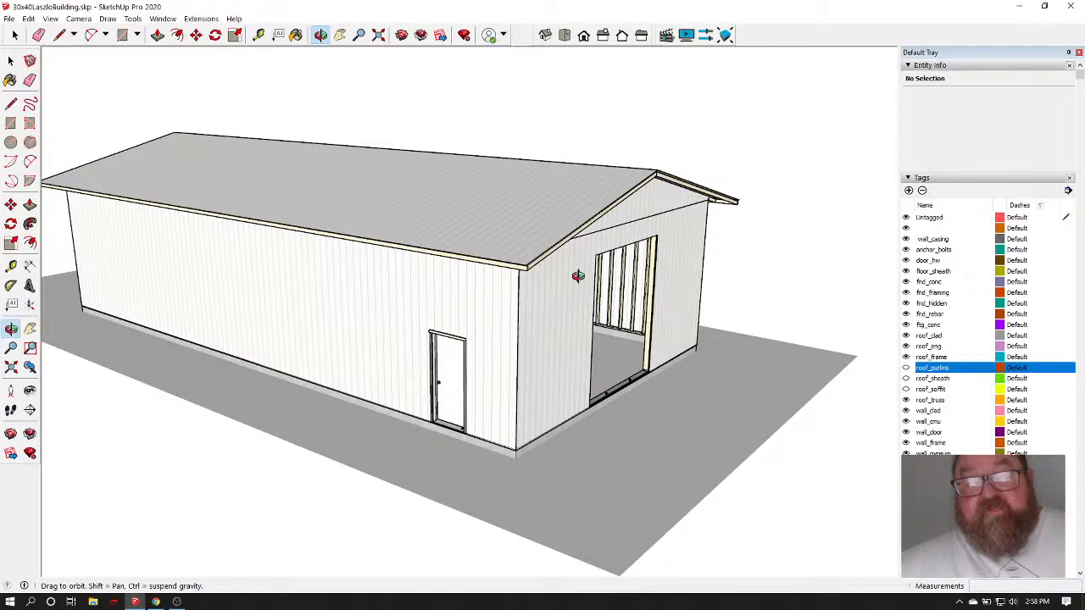
scroll(649, 339, up, 6)
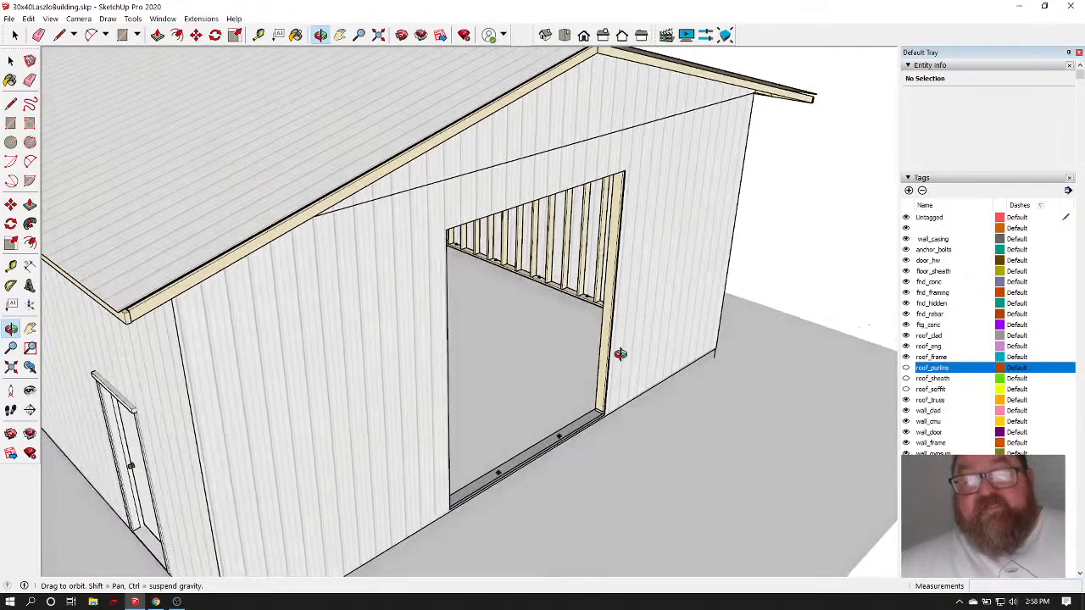
scroll(621, 354, down, 5)
Open 3D Warehouse and search for "10 x 12 overhead door"
click(162, 18)
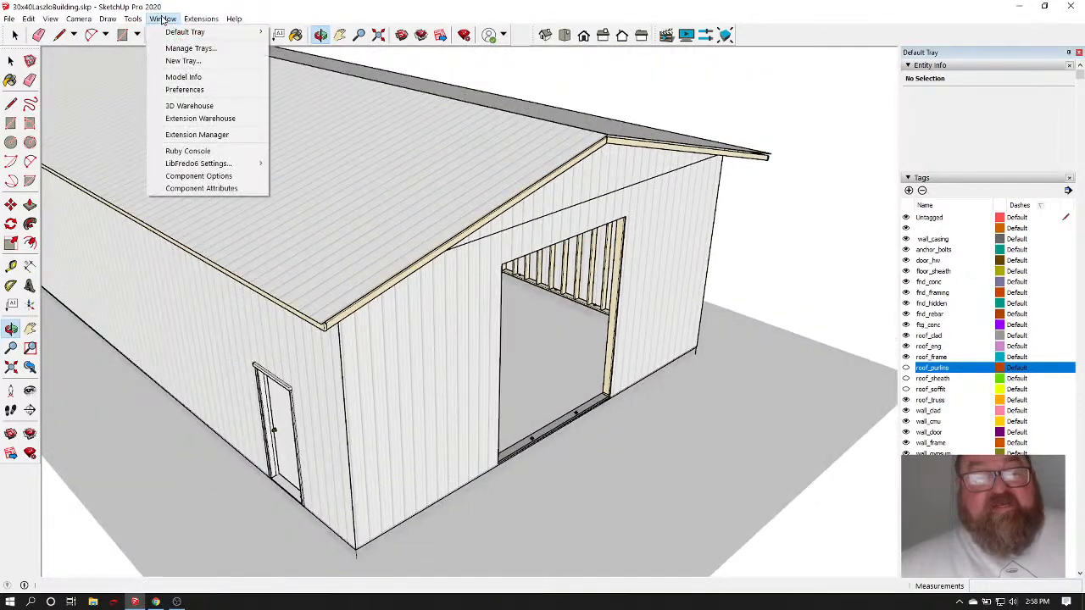
click(188, 106)
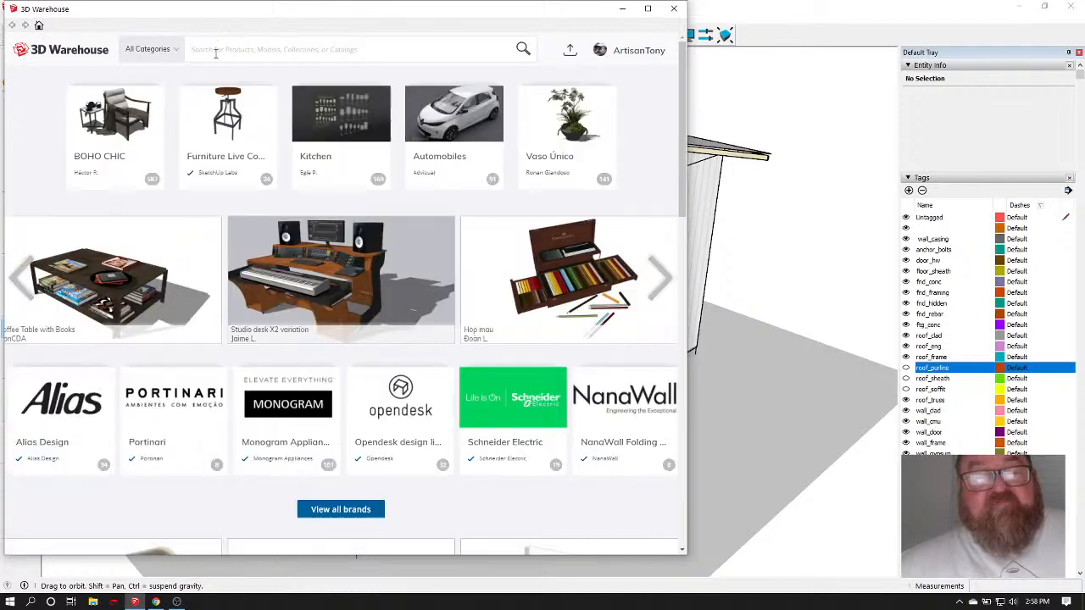
click(213, 50)
text(1)
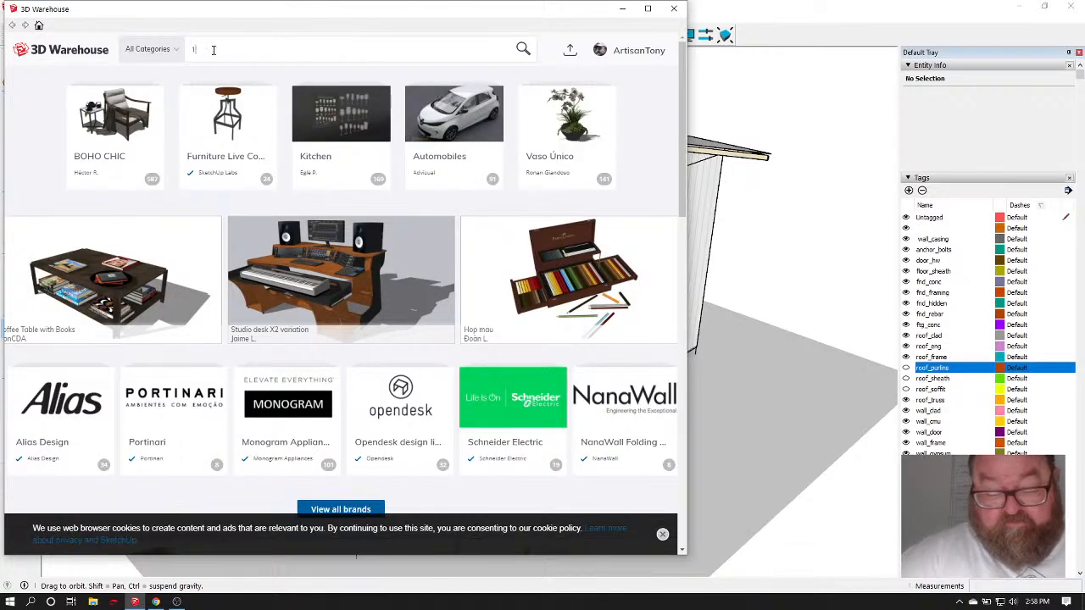
text(0)
text(2 w)
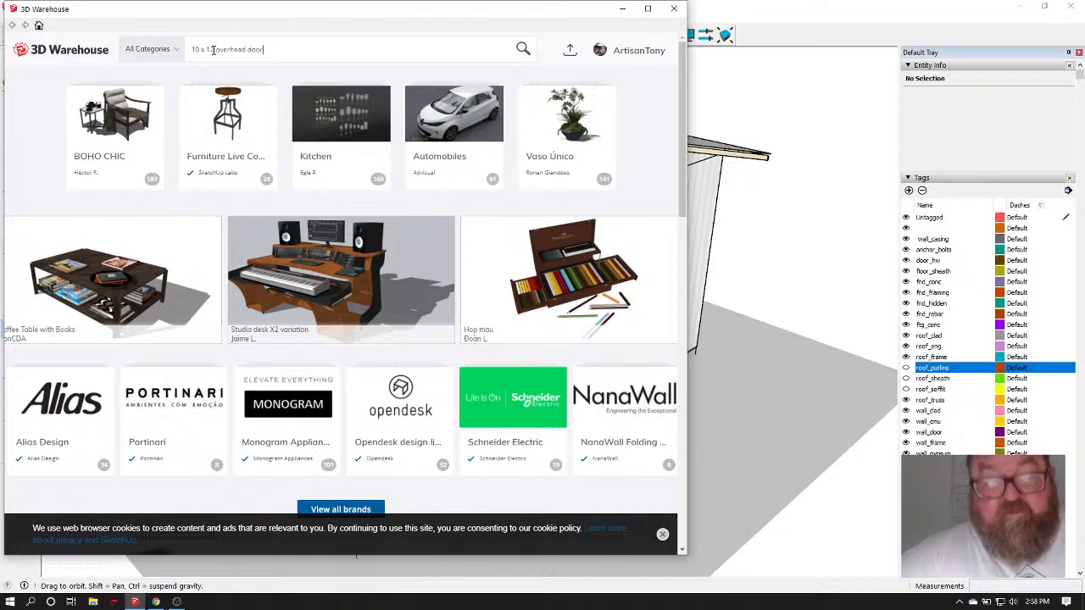
key(Return)
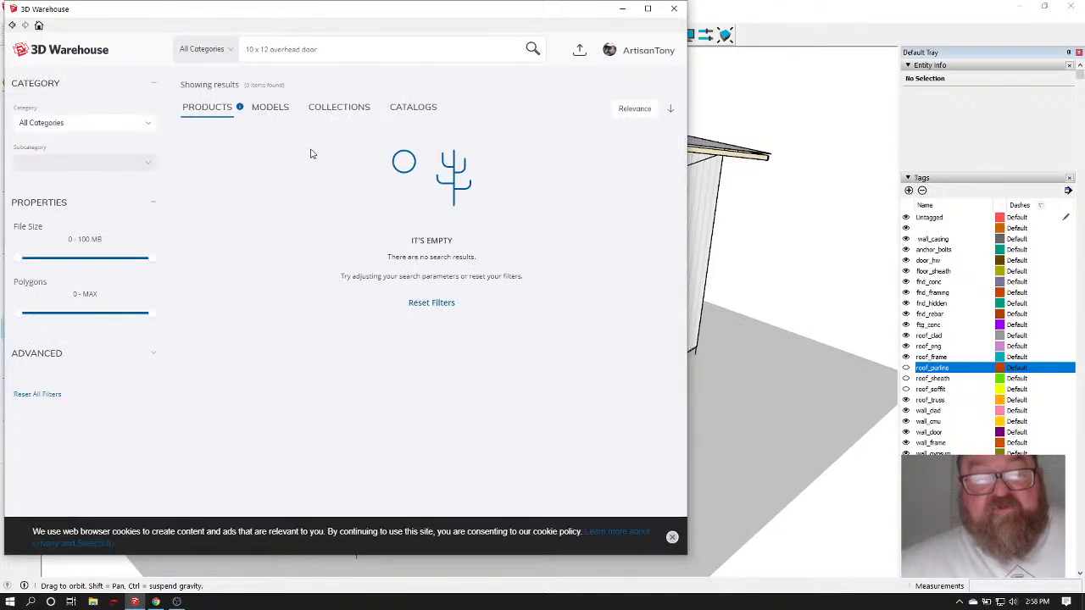
Limit the search results to models and inspect the details of the 12' W X 10' H glass panel garage door
click(283, 109)
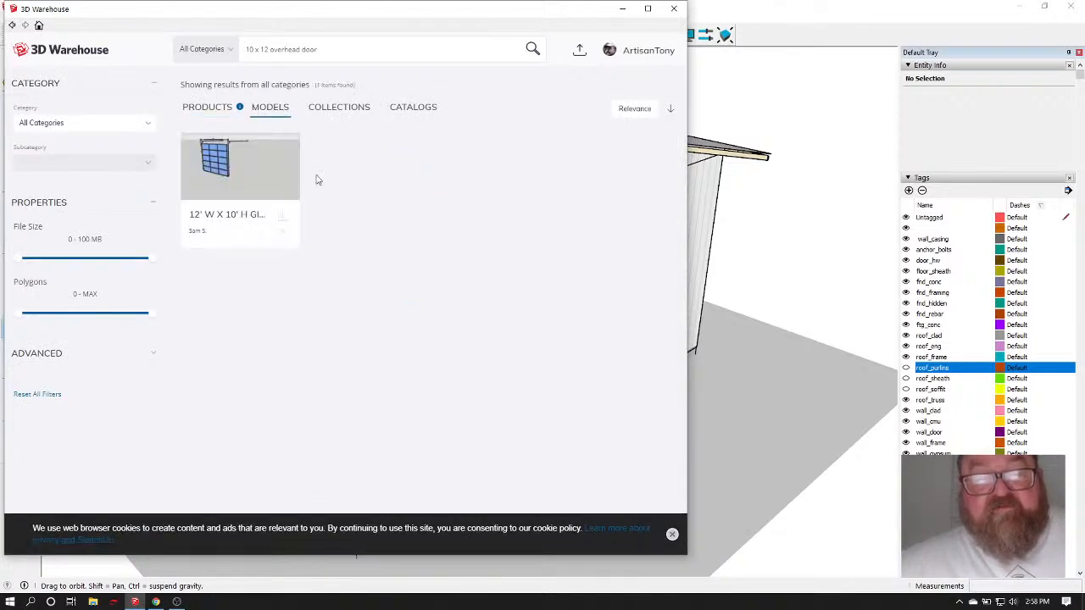
click(215, 162)
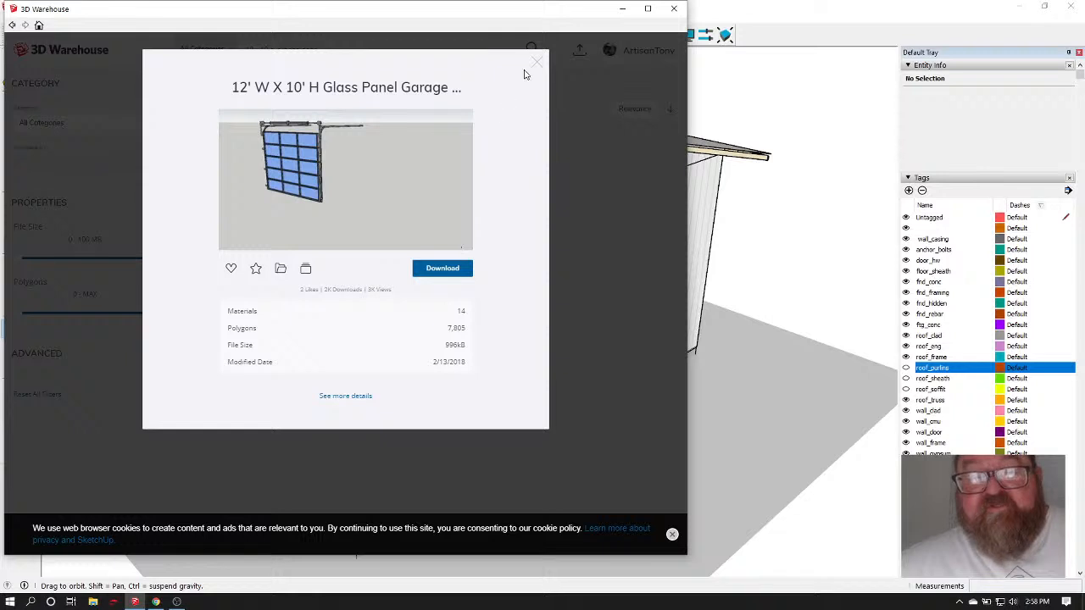
click(536, 62)
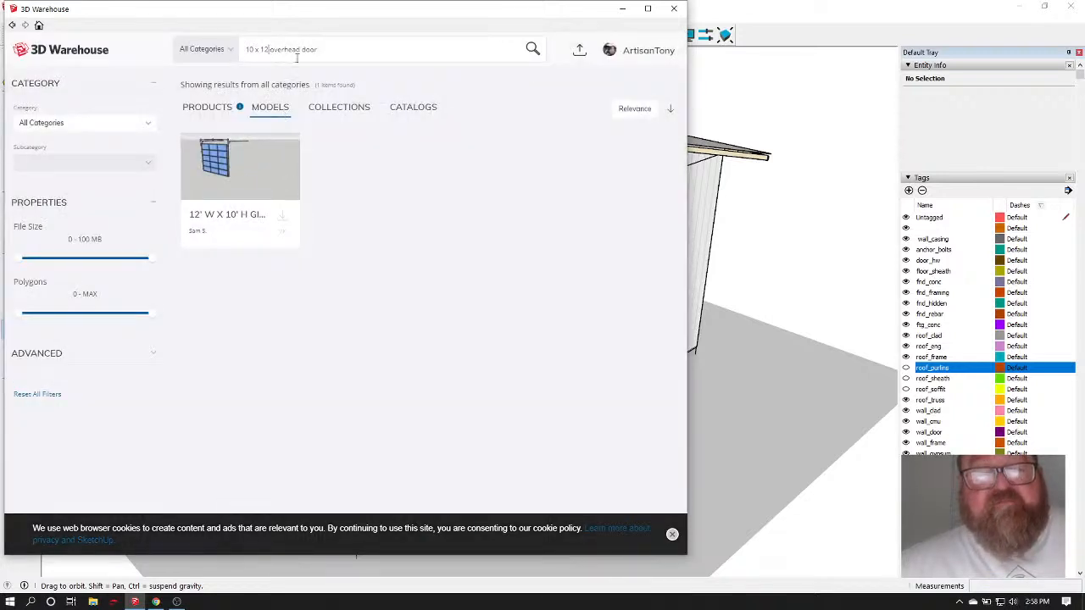
Change the 3D Warehouse search to "overhead door"
key(BackSpace)
key(BackSpace)
key(BackSpace)
key(BackSpace)
key(BackSpace)
key(BackSpace)
key(BackSpace)
key(BackSpace)
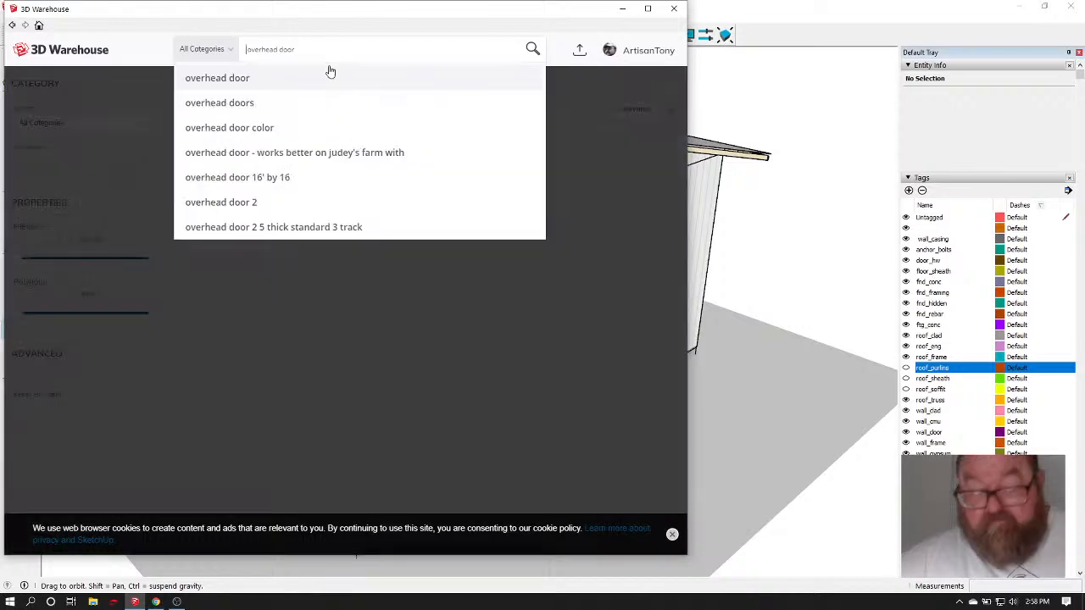
click(331, 71)
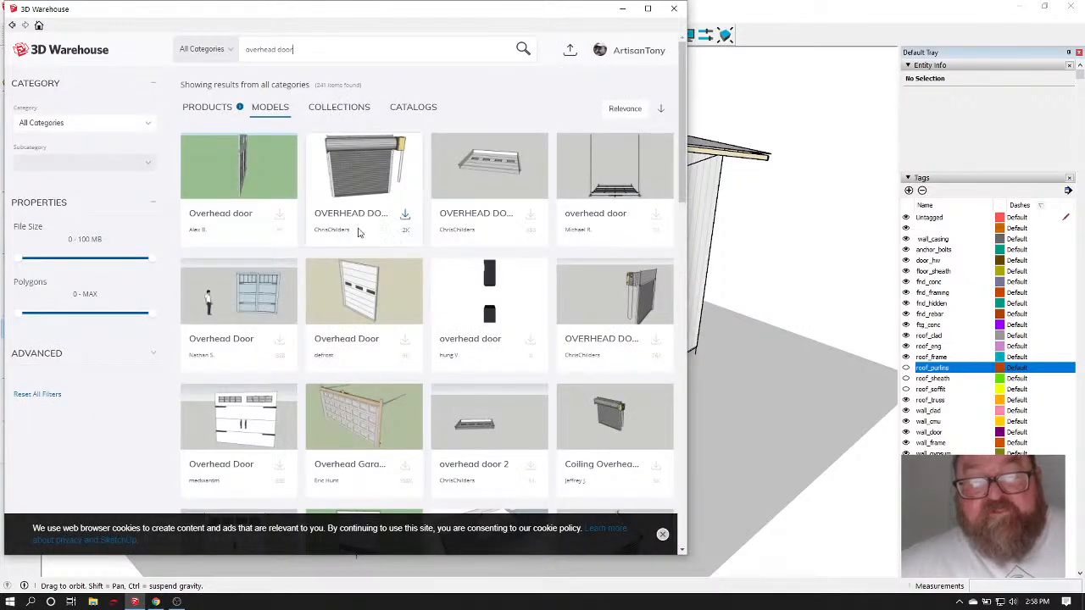
Load the Overhead+Glass+Garage+Door model directly into the building and place it at the front opening's lower corner nearest the side door
scroll(390, 301, down, 3)
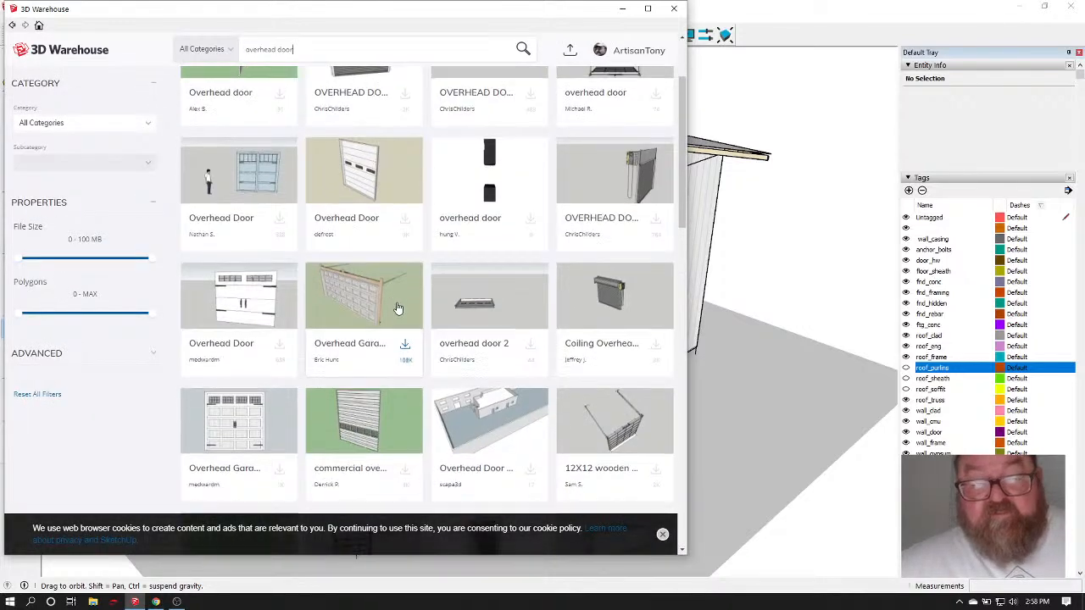
scroll(398, 308, down, 2)
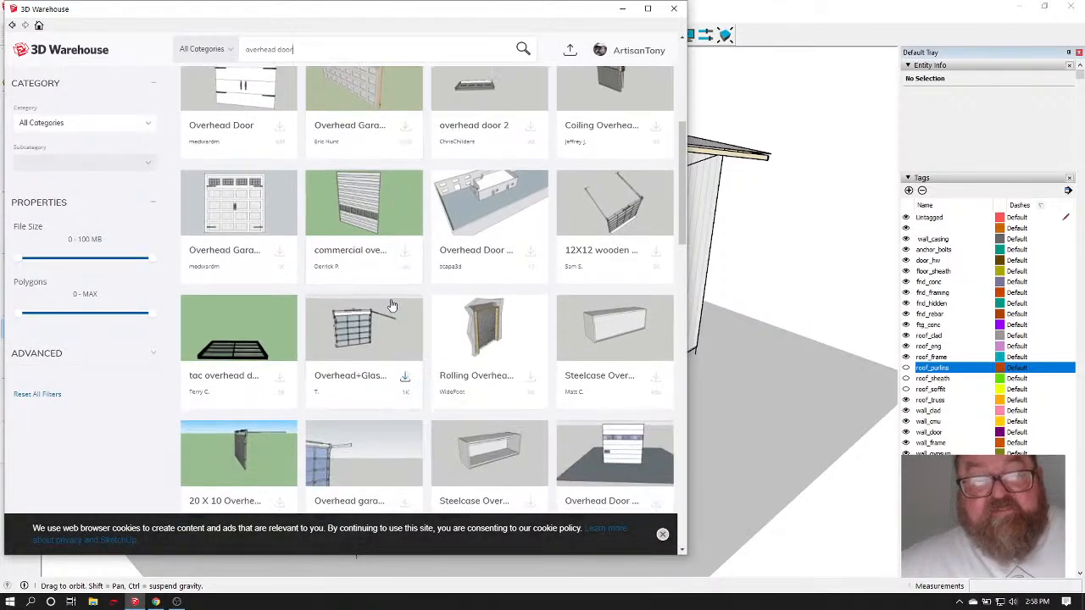
click(356, 329)
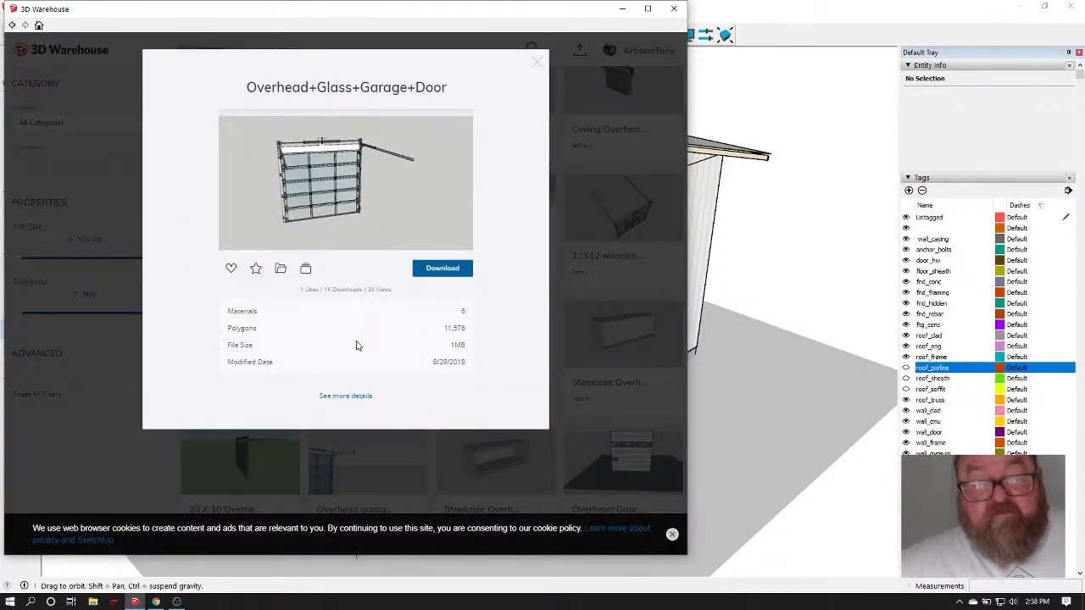
click(438, 270)
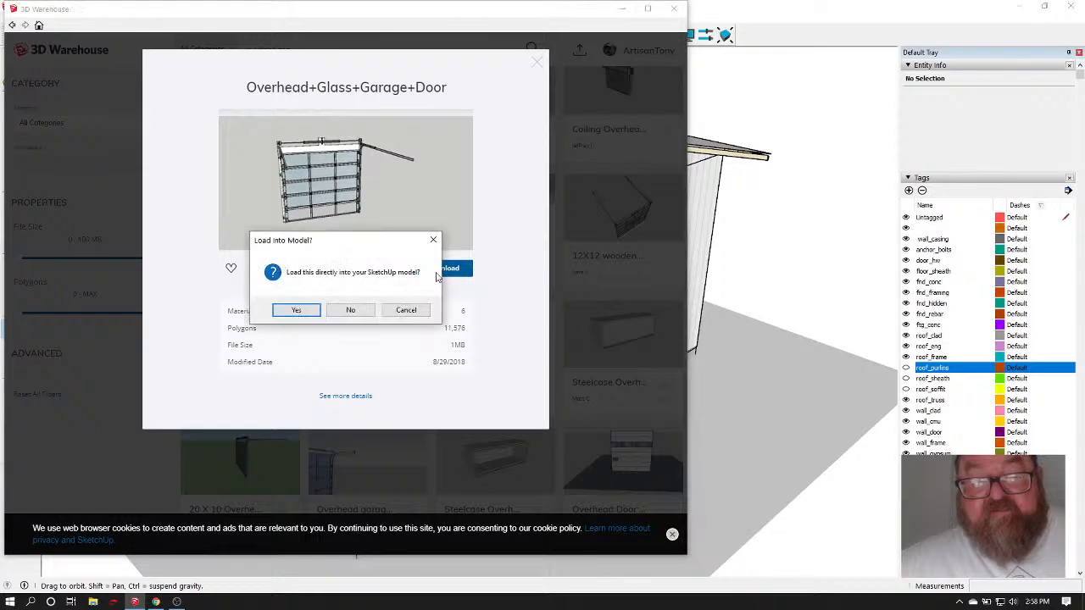
click(293, 311)
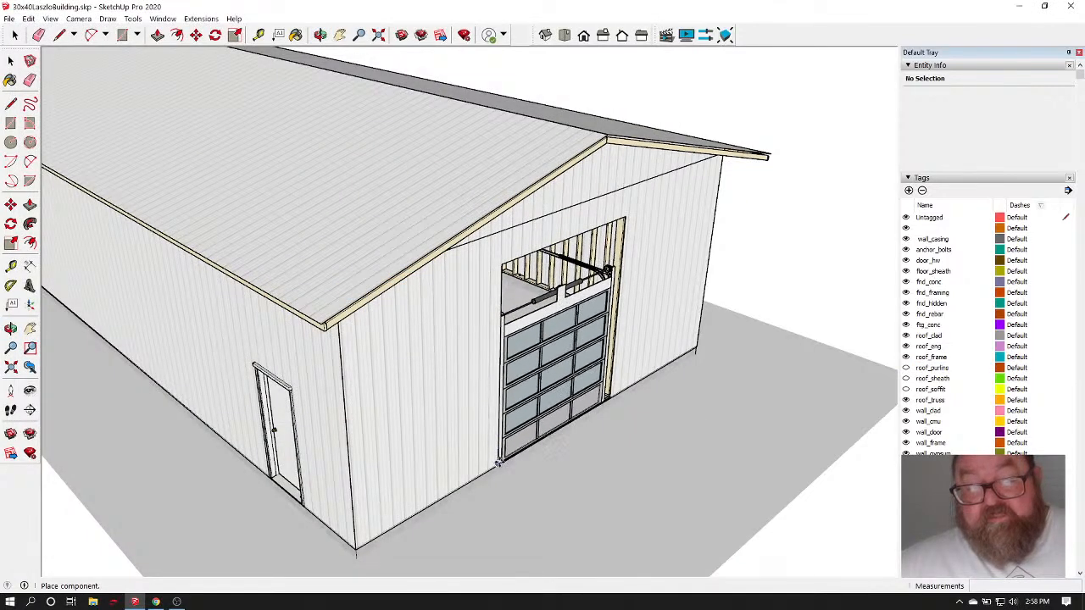
click(500, 462)
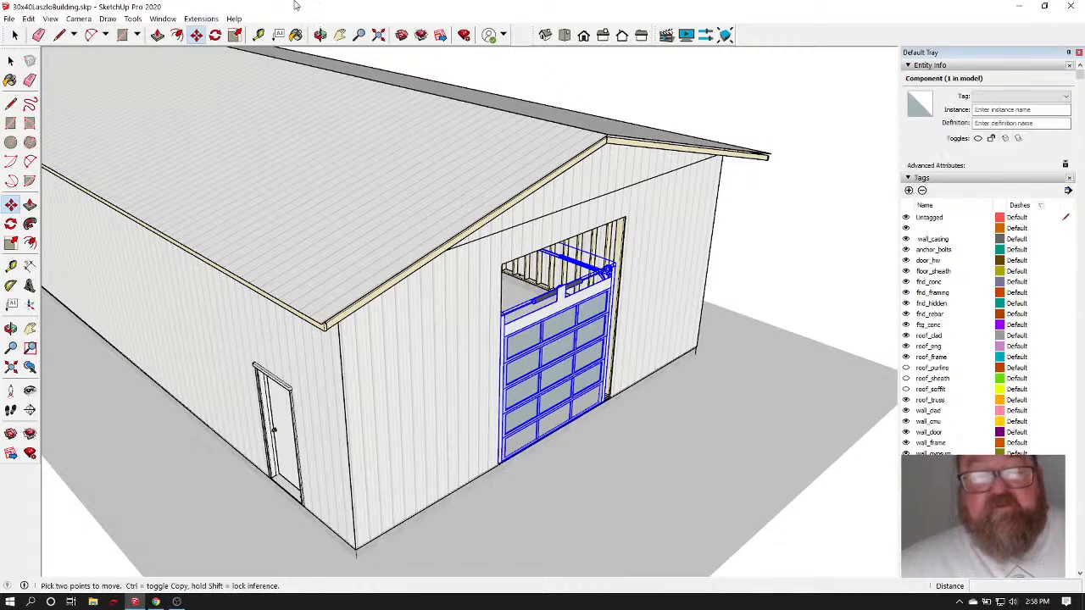
Scale the glass overhead door along the red axis by 1.06 so it spans the width of the front opening
click(319, 34)
drag(389, 339, 145, 242)
scroll(483, 407, up, 6)
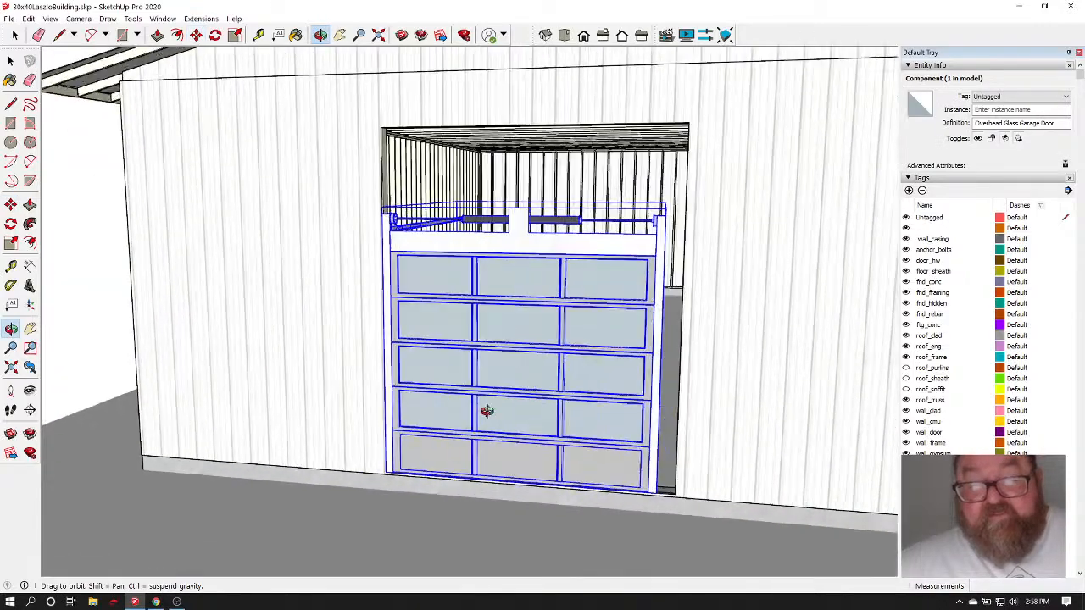
drag(303, 237, 249, 323)
scroll(206, 306, down, 2)
scroll(695, 470, up, 3)
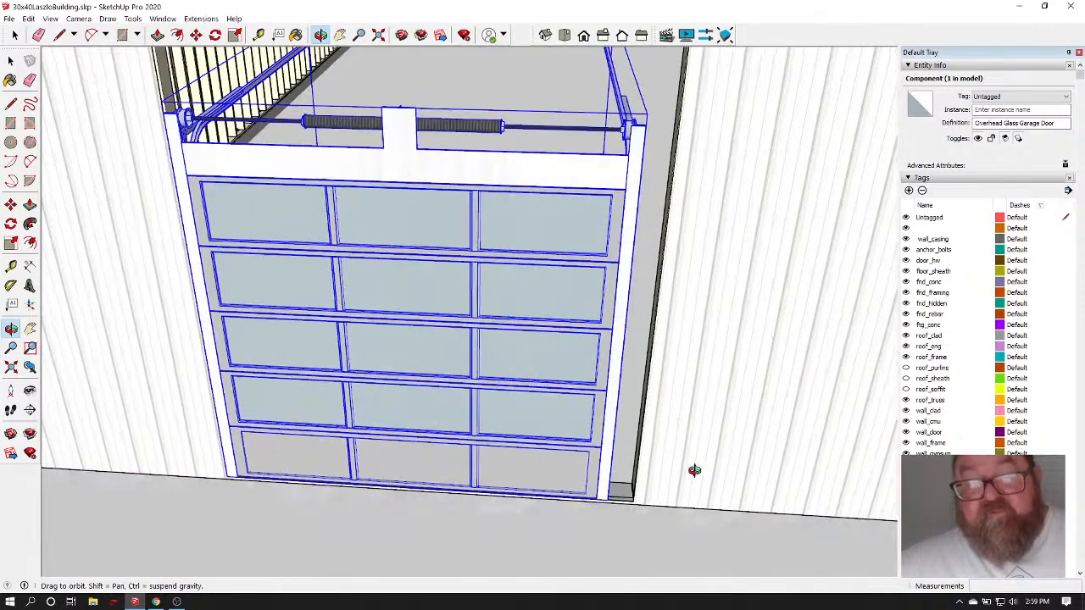
scroll(690, 450, down, 1)
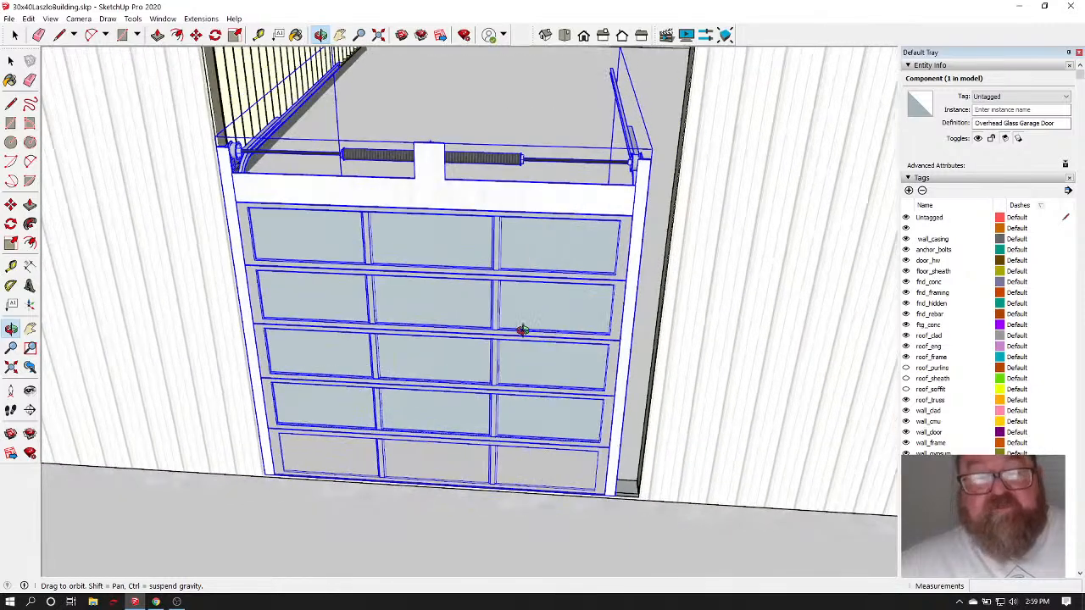
click(235, 34)
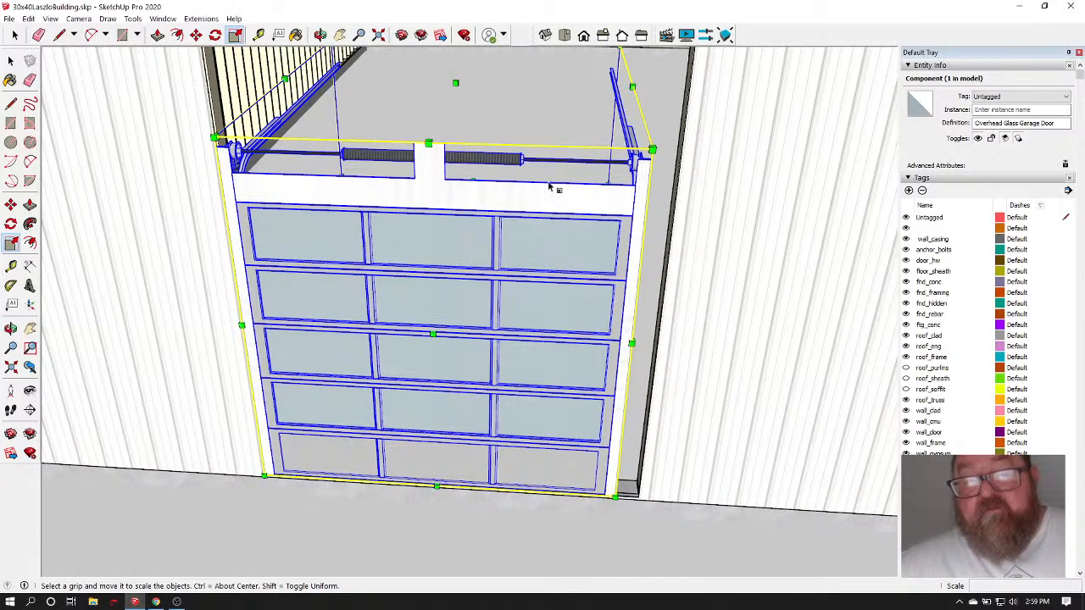
click(319, 35)
drag(370, 97, 456, 252)
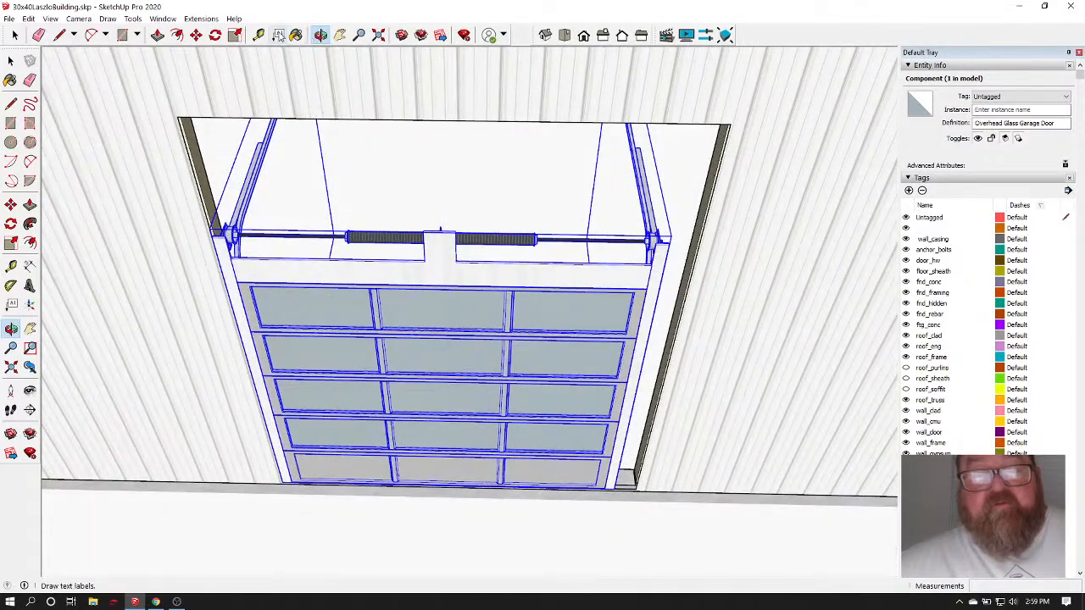
click(234, 35)
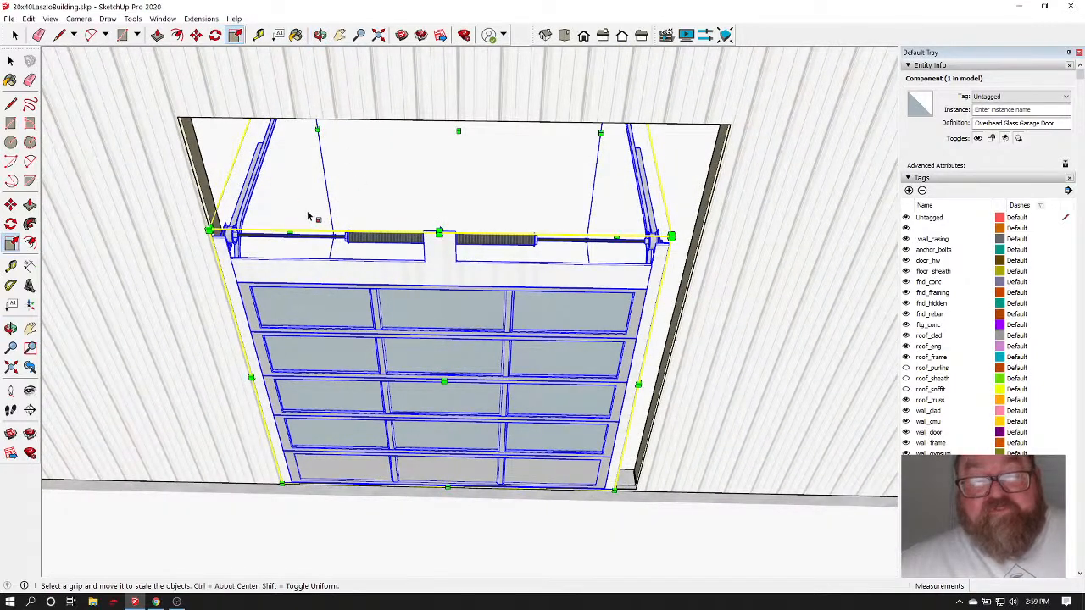
drag(670, 237, 637, 242)
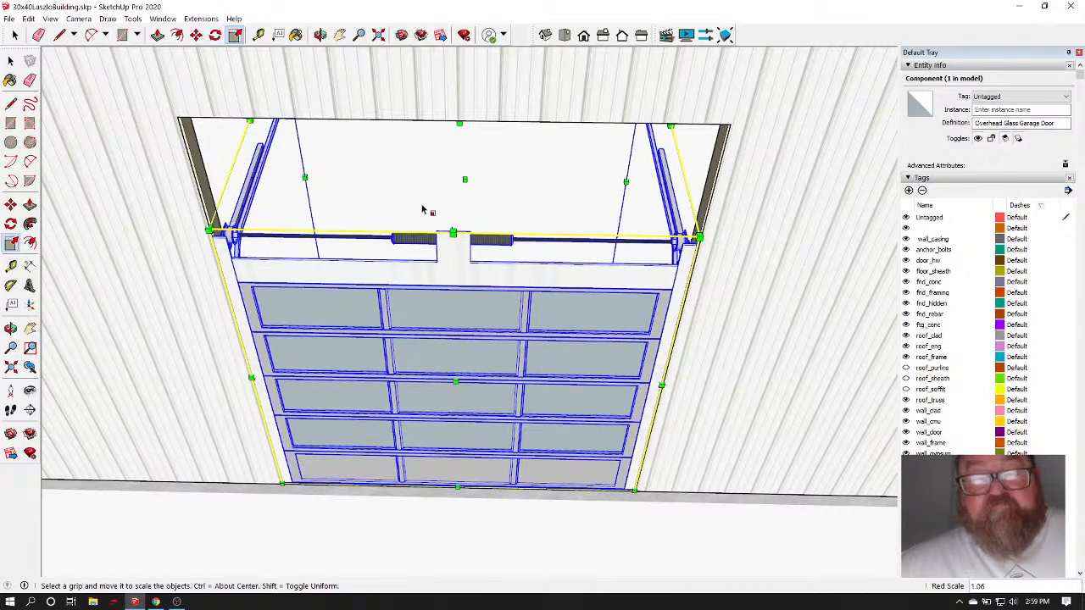
Open the glass overhead door component in the front opening for editing
click(318, 35)
mouse_move(399, 297)
mouse_down()
mouse_move(416, 331)
mouse_move(429, 141)
mouse_move(368, 291)
mouse_move(385, 306)
mouse_up()
scroll(475, 318, down, 1)
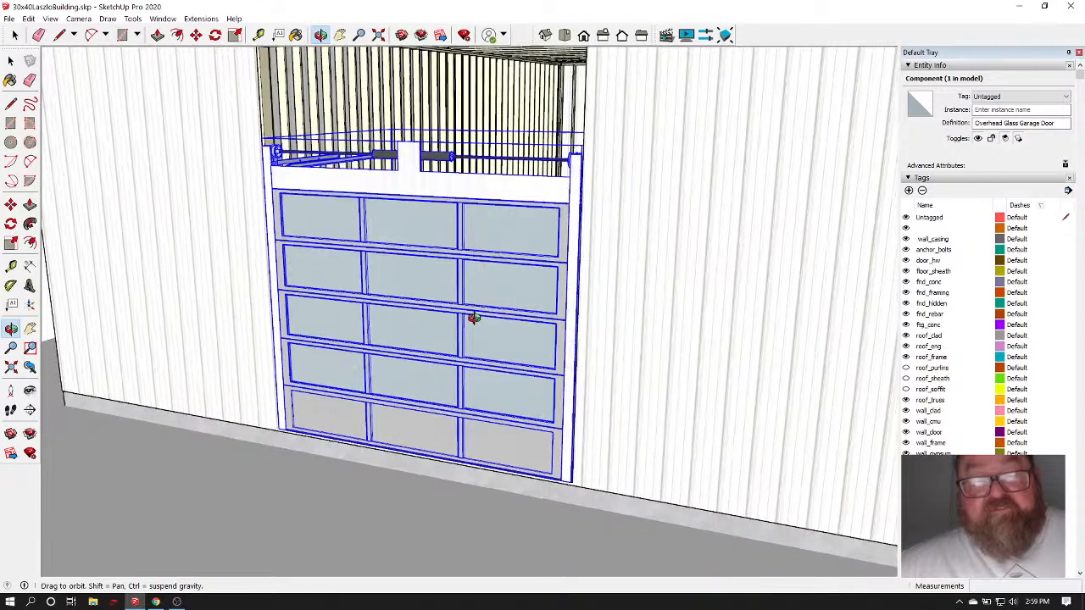
mouse_move(477, 317)
mouse_down()
mouse_move(516, 354)
mouse_move(472, 323)
mouse_up()
click(14, 36)
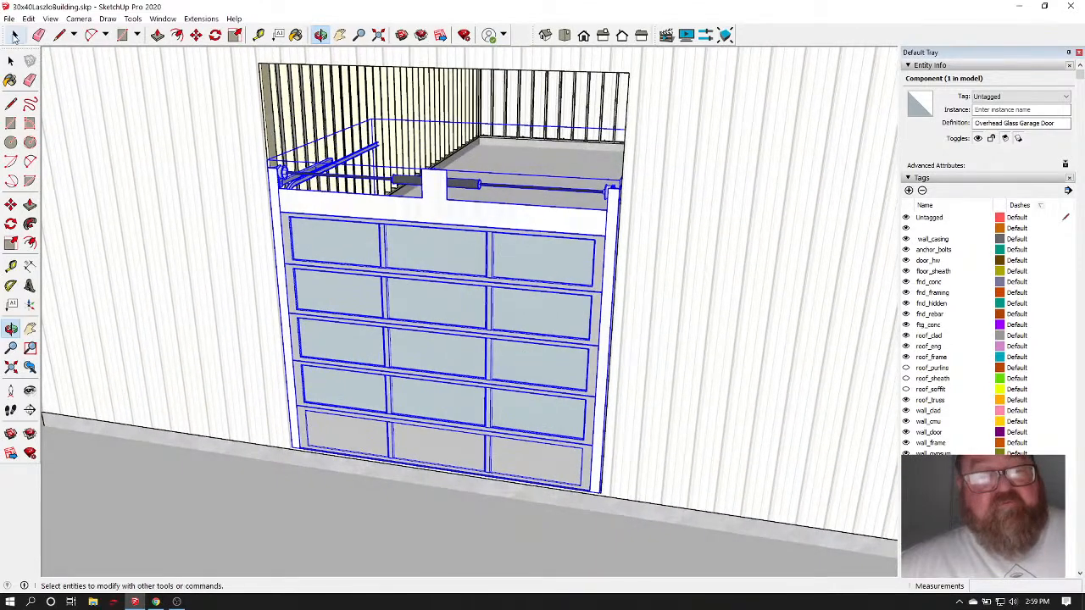
click(422, 129)
scroll(460, 269, up, 1)
scroll(460, 269, down, 1)
scroll(445, 216, down, 1)
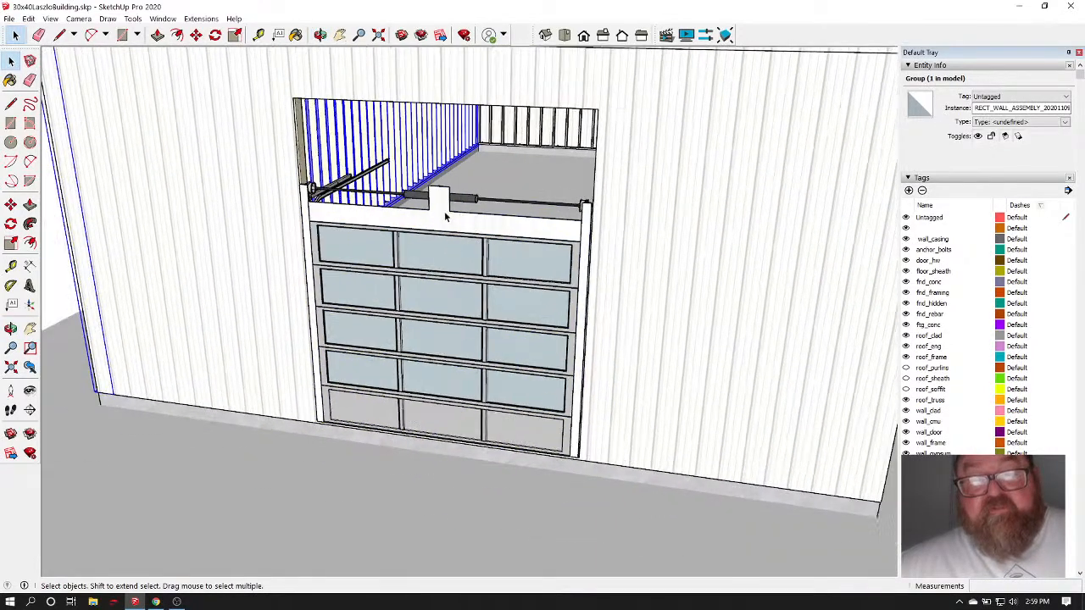
click(442, 217)
double_click(443, 217)
Try to move the white frame inside the door's hardware group upward by about 1' 2"
click(442, 217)
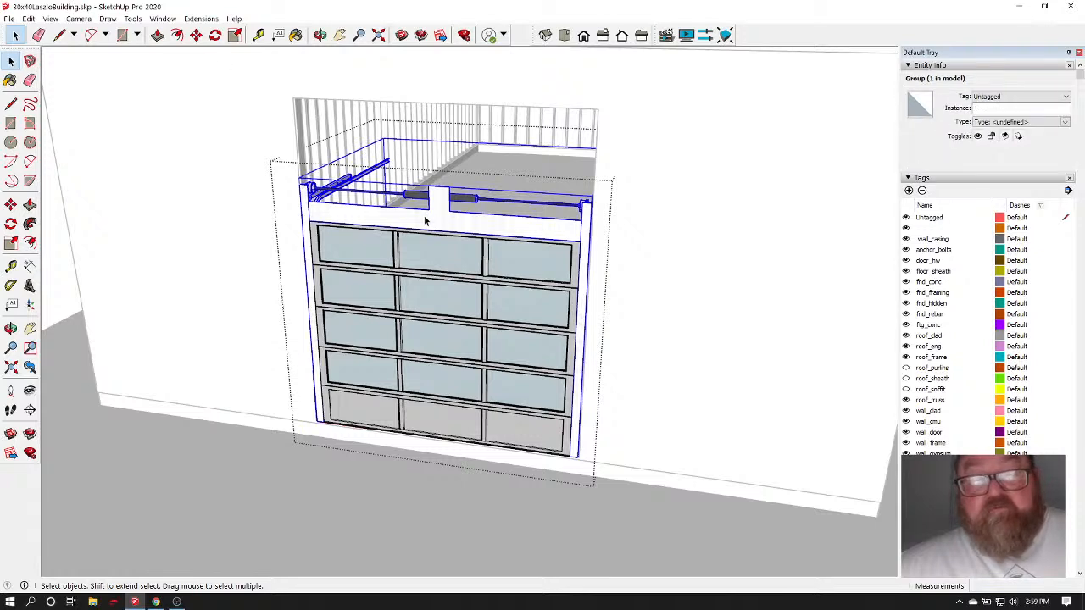
double_click(426, 220)
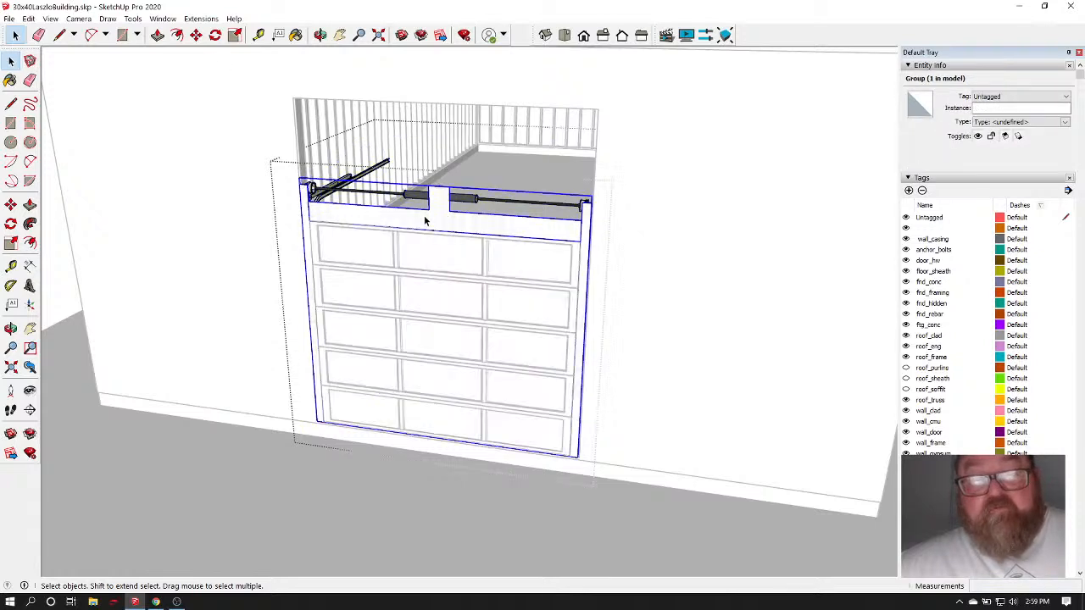
click(196, 35)
click(243, 247)
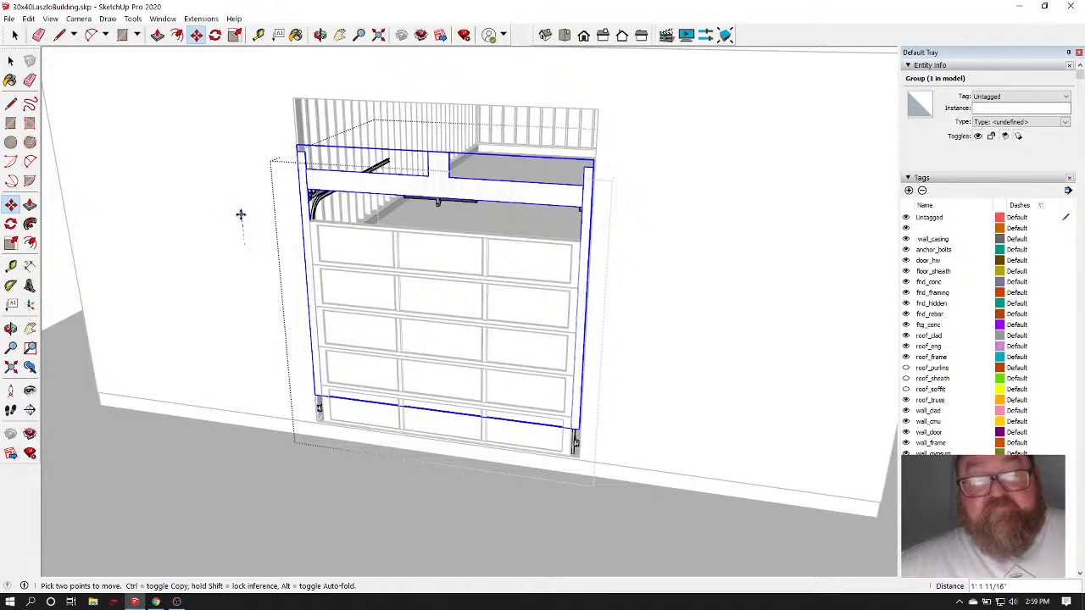
click(240, 213)
click(15, 35)
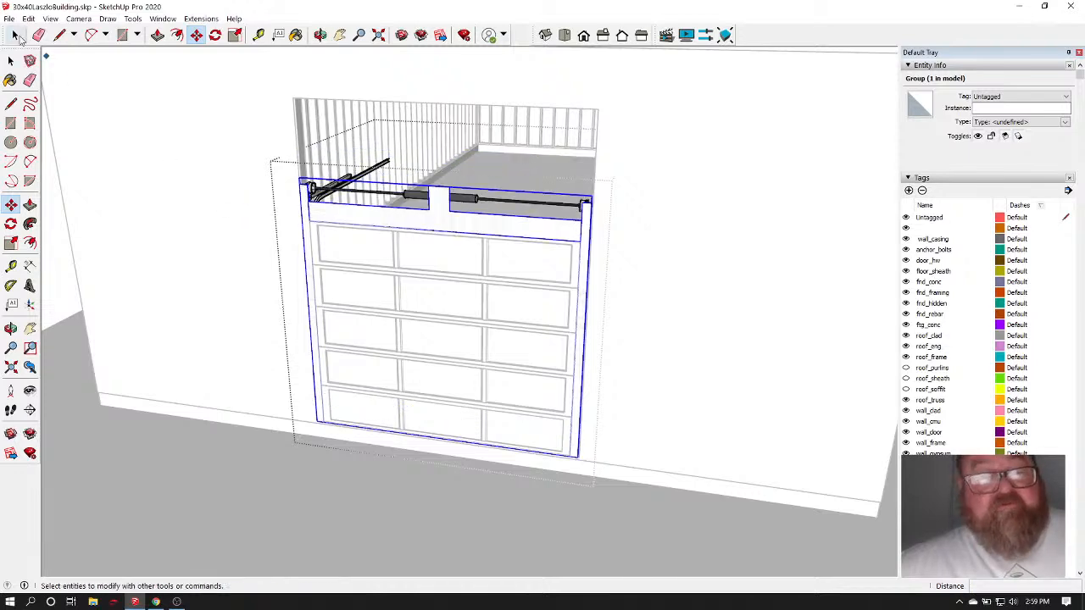
click(218, 164)
Inside the door's panel group, copy the top glass panel upward by one panel height, using the corners of a lower panel as reference
click(396, 249)
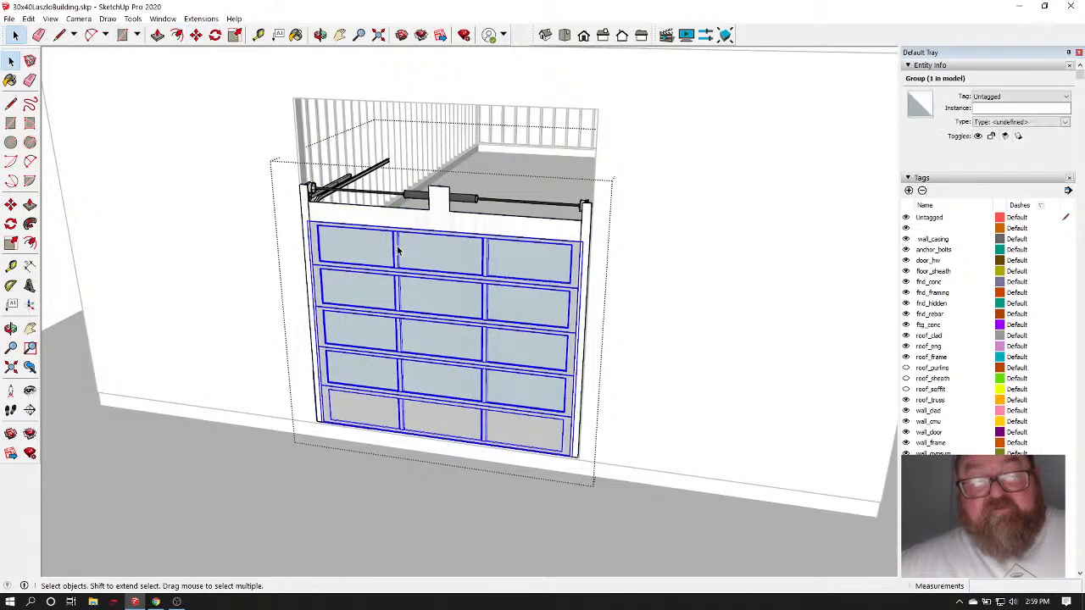
scroll(386, 256, up, 3)
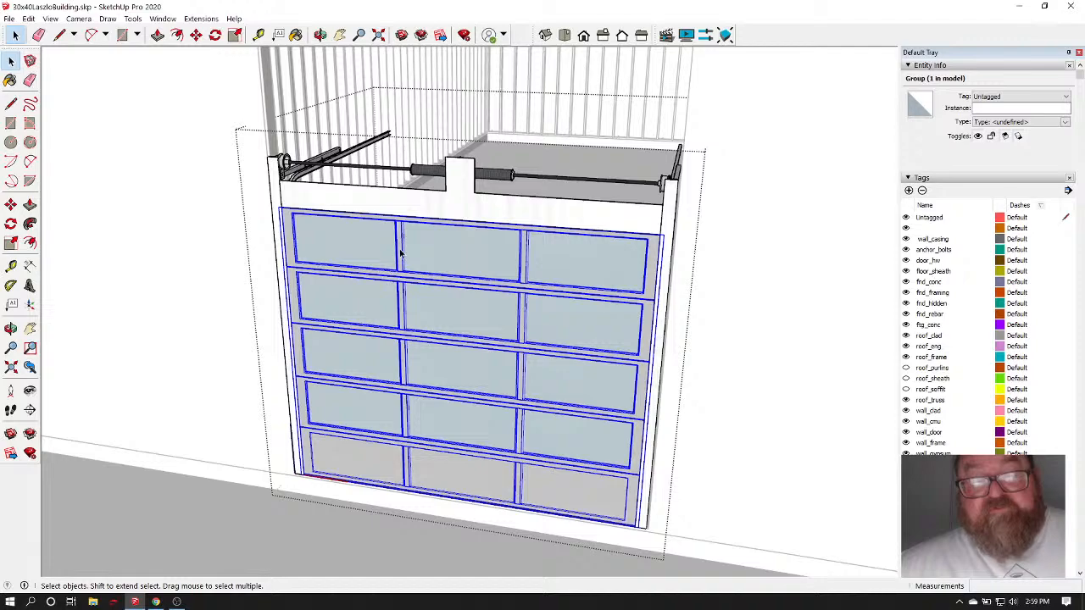
double_click(401, 253)
click(401, 252)
scroll(452, 297, down, 2)
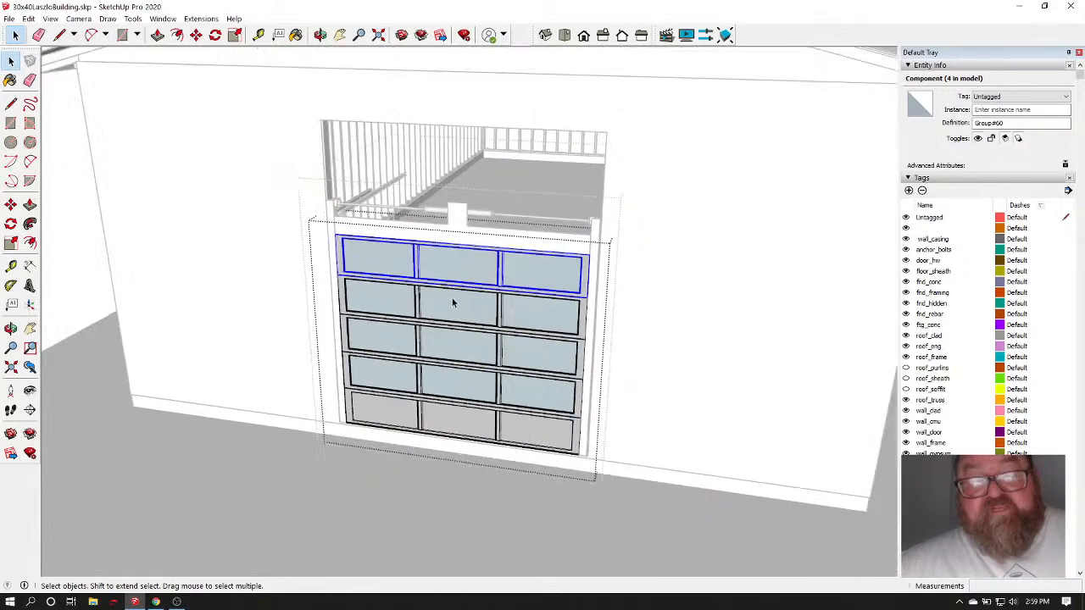
click(196, 35)
scroll(401, 316, up, 2)
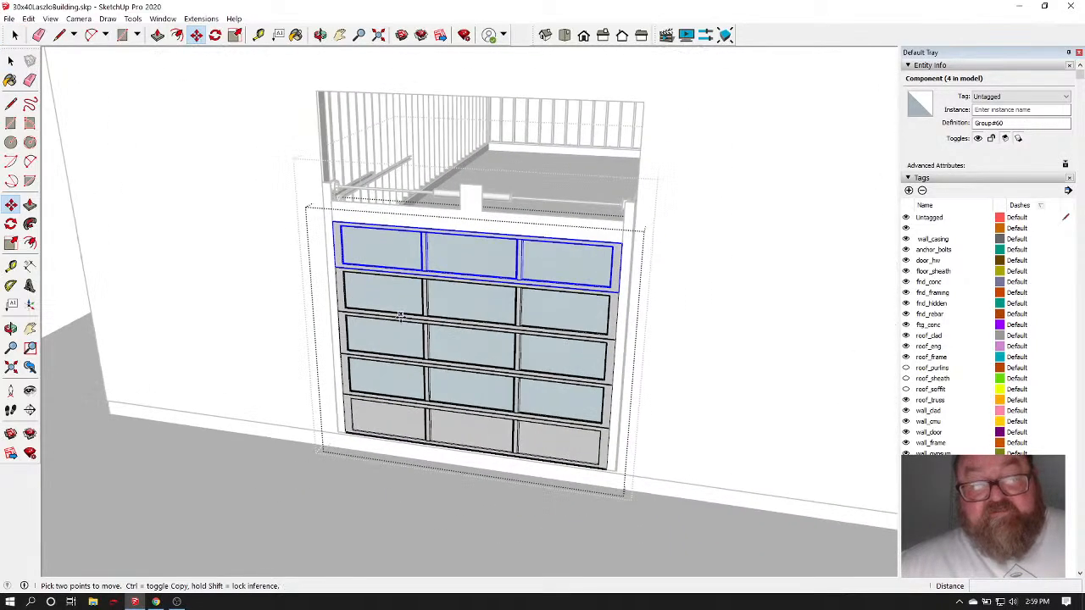
scroll(364, 305, up, 5)
scroll(304, 331, up, 1)
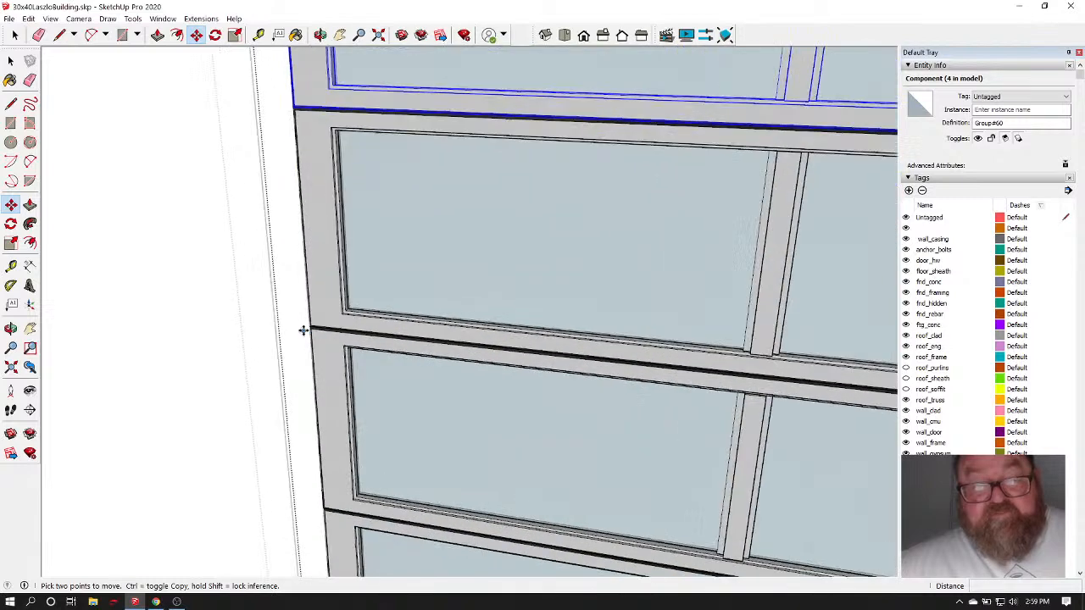
scroll(302, 329, up, 4)
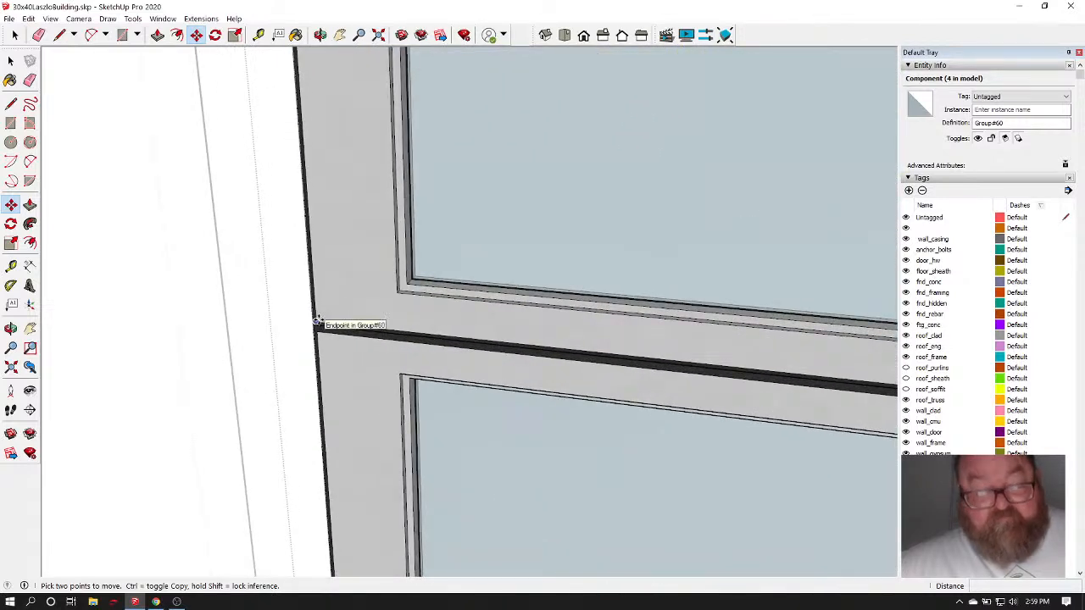
key(ctrl)
click(316, 323)
scroll(330, 390, down, 4)
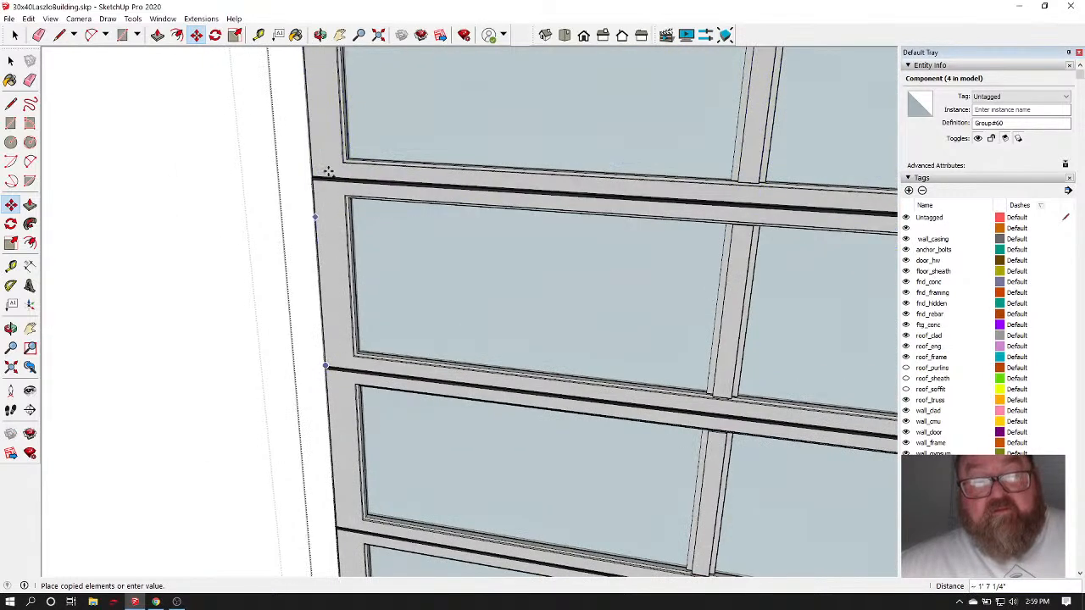
scroll(310, 161, up, 3)
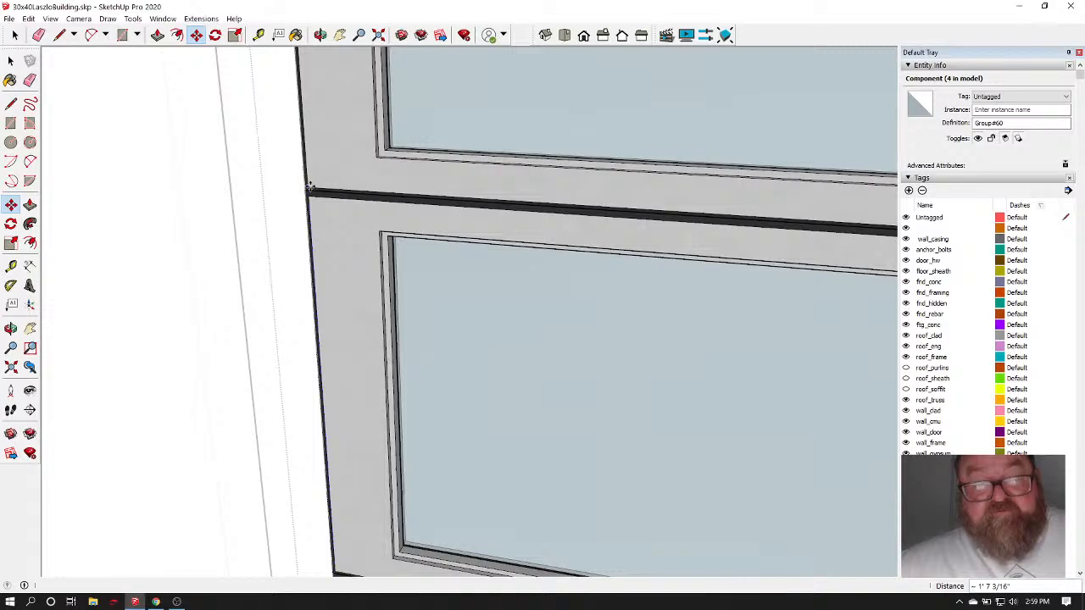
click(310, 185)
Copy the newly added top panel upward by about 1' 7 5/16" to stack another panel on the door
scroll(348, 316, down, 5)
scroll(360, 318, down, 4)
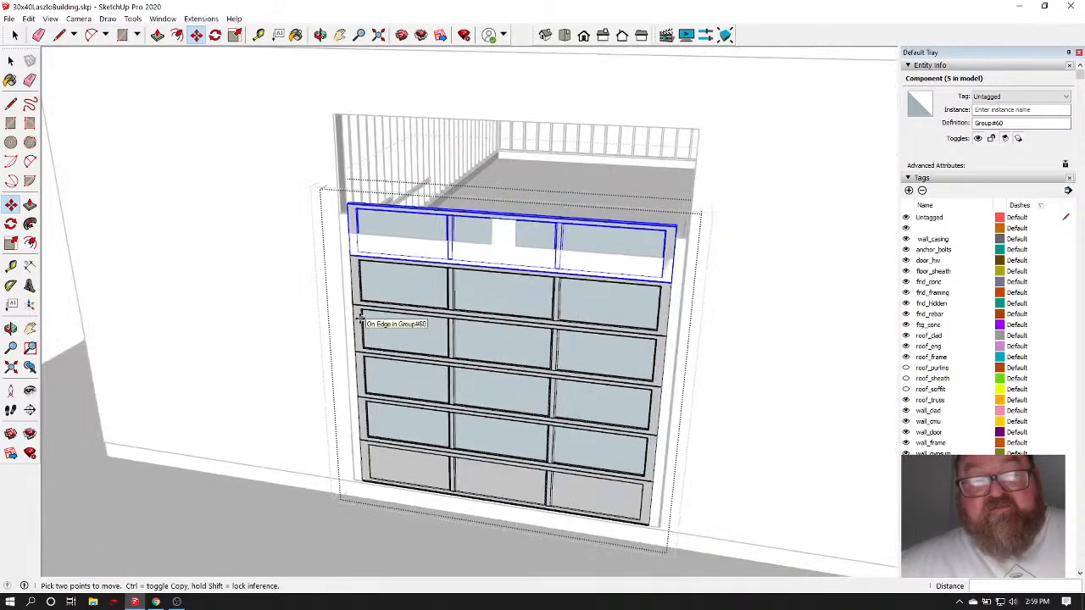
scroll(359, 266, up, 6)
scroll(344, 379, up, 4)
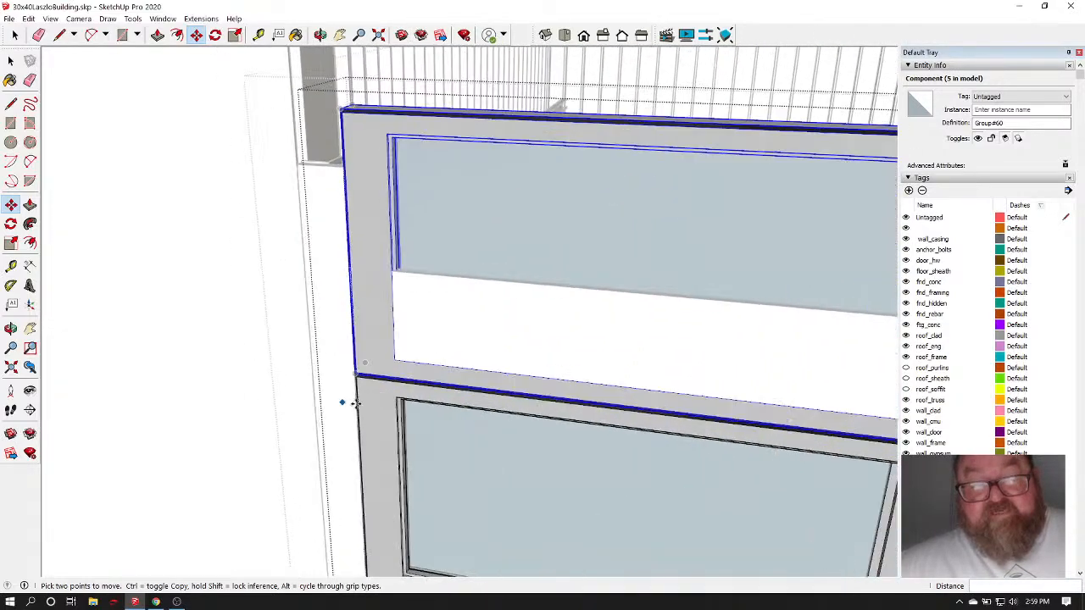
scroll(347, 289, down, 7)
scroll(370, 490, up, 5)
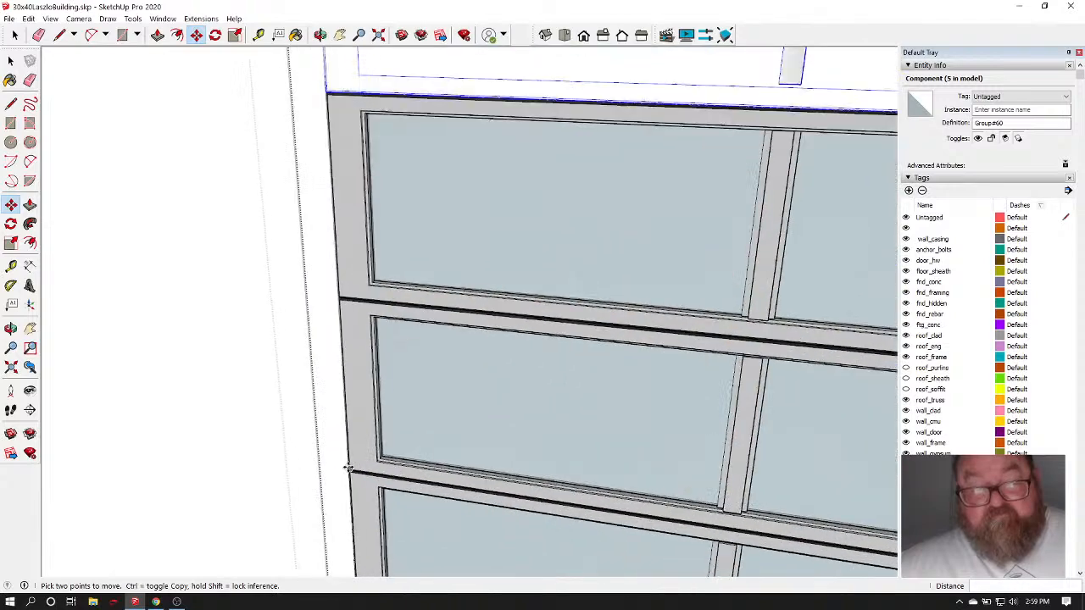
click(350, 469)
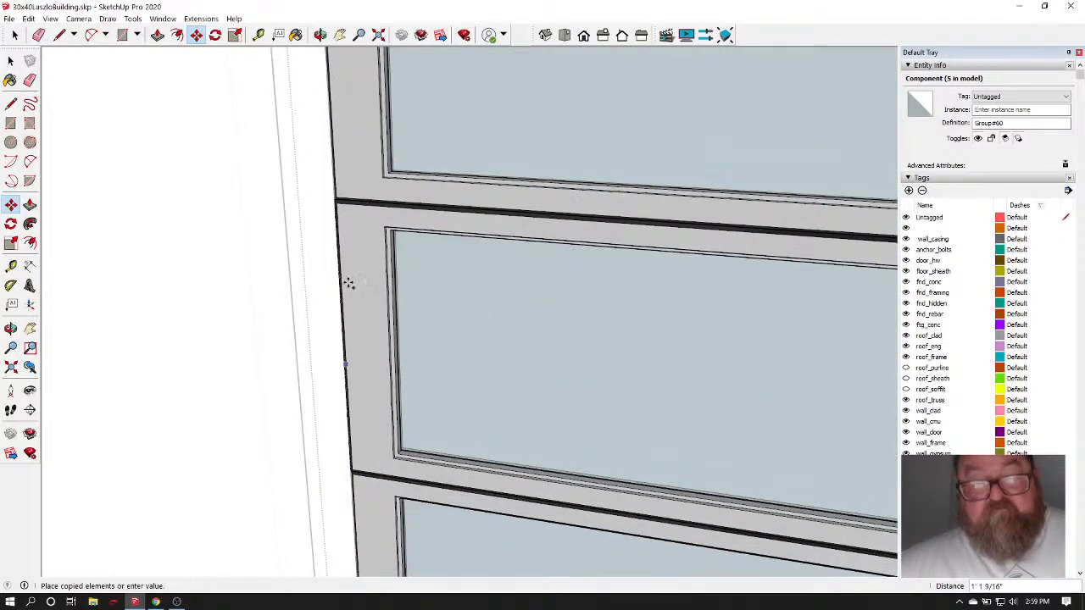
click(338, 198)
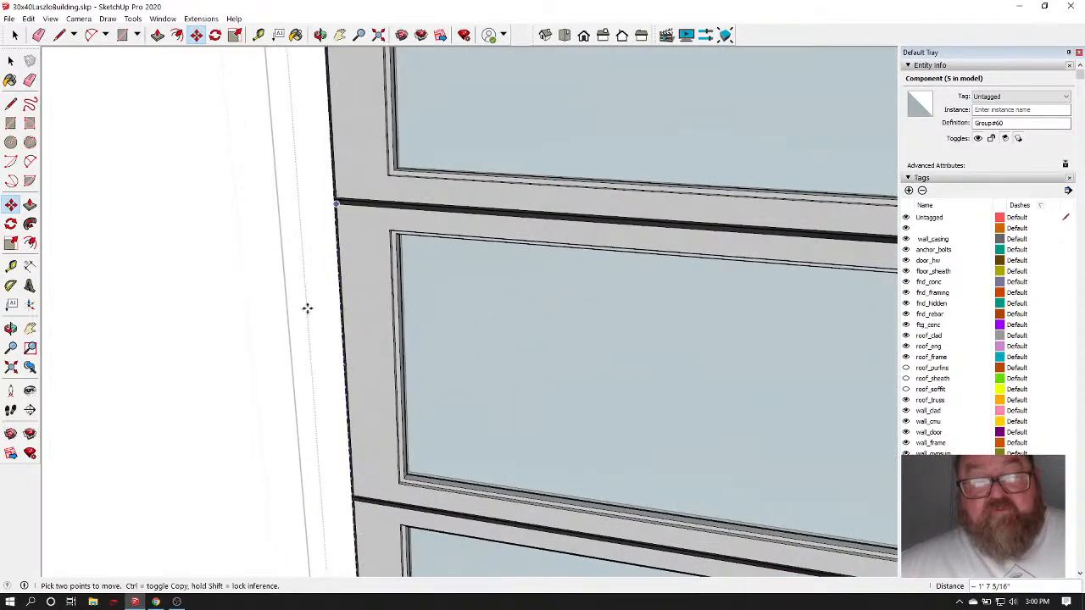
Compare the stacked glass panels and the white hardware group with the height of the building's front opening
scroll(339, 387, down, 5)
scroll(343, 398, down, 4)
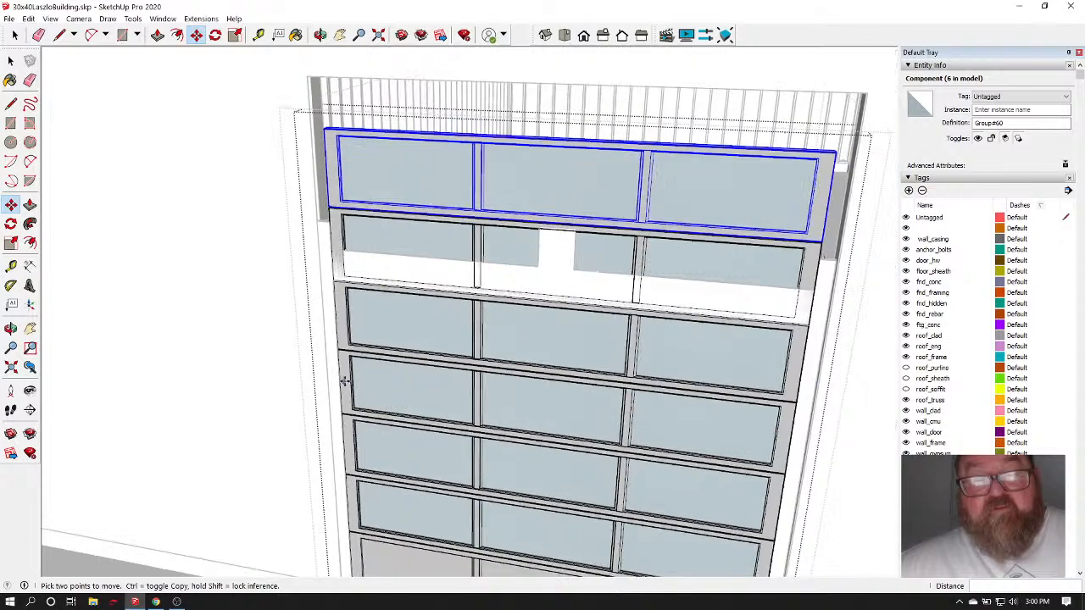
scroll(345, 223, up, 4)
scroll(338, 223, up, 3)
scroll(250, 223, down, 4)
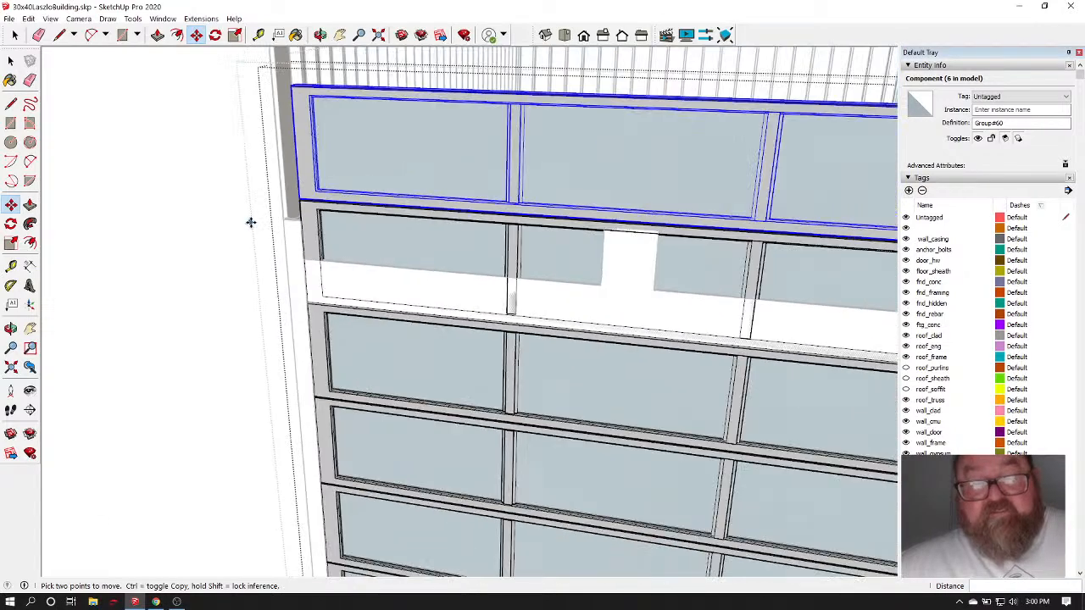
scroll(323, 242, down, 3)
key(space)
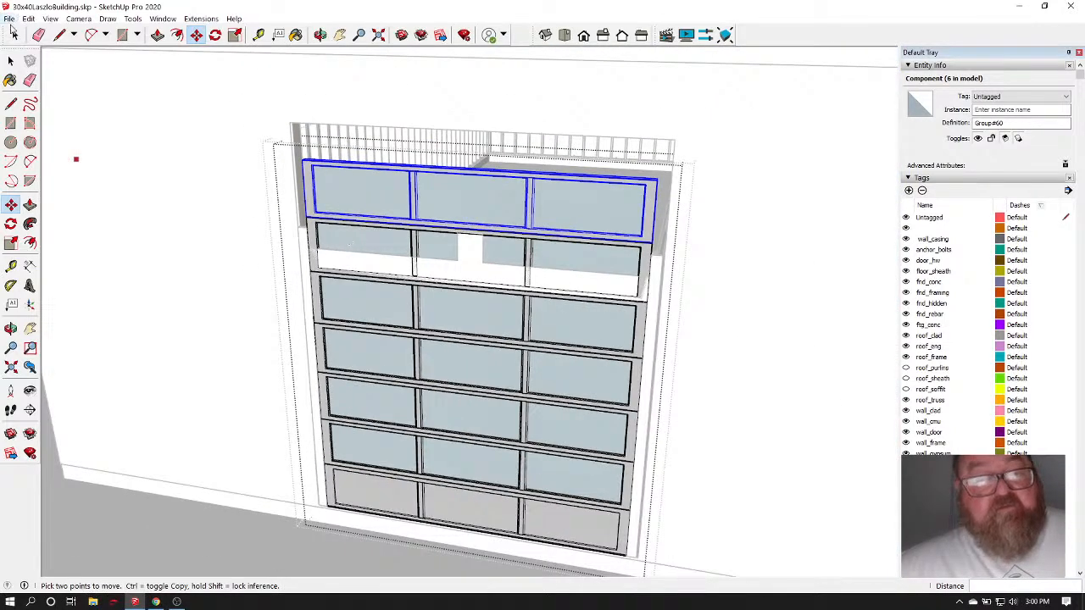
click(258, 260)
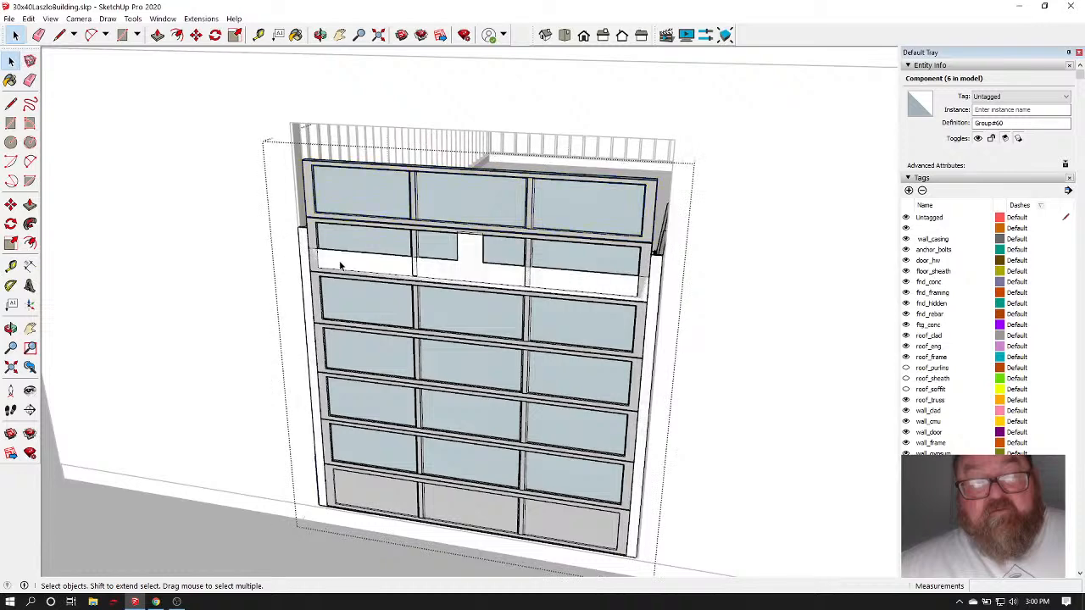
click(340, 262)
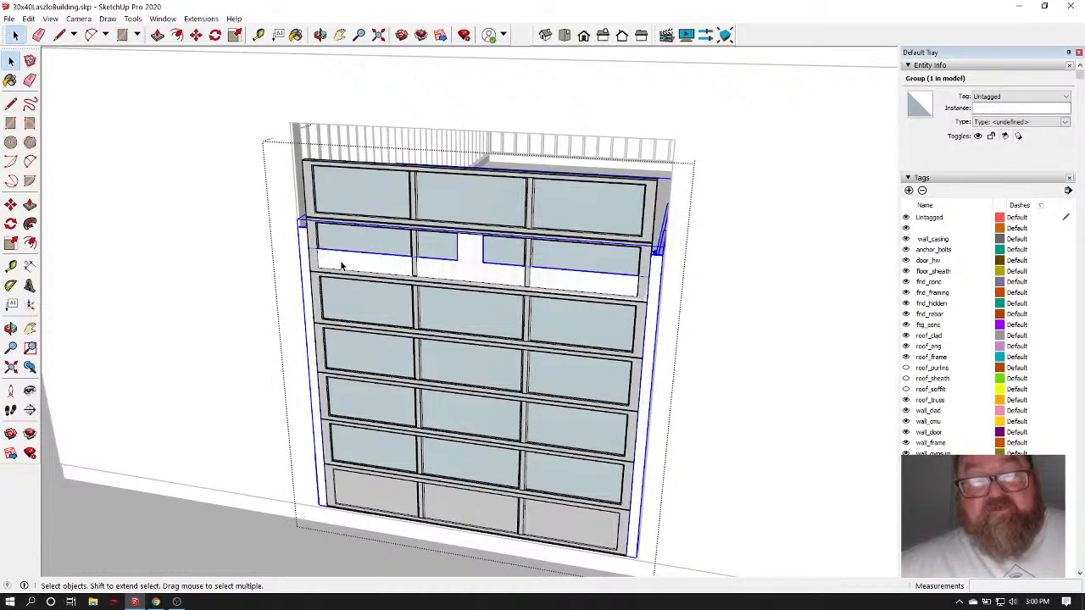
scroll(506, 339, down, 2)
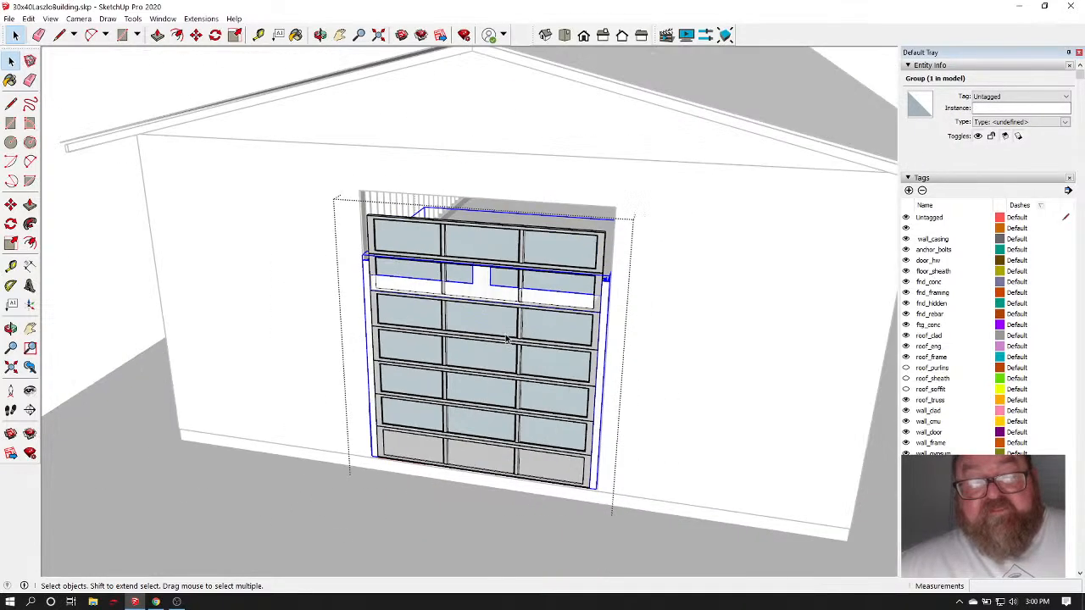
scroll(428, 313, up, 3)
scroll(449, 327, down, 4)
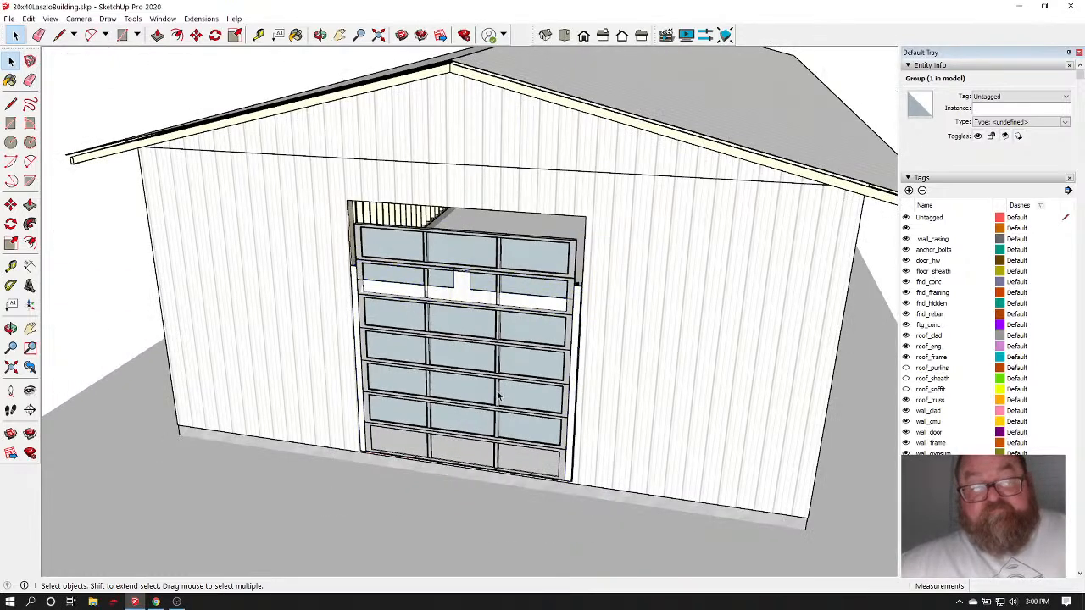
middle_drag(474, 356, 549, 409)
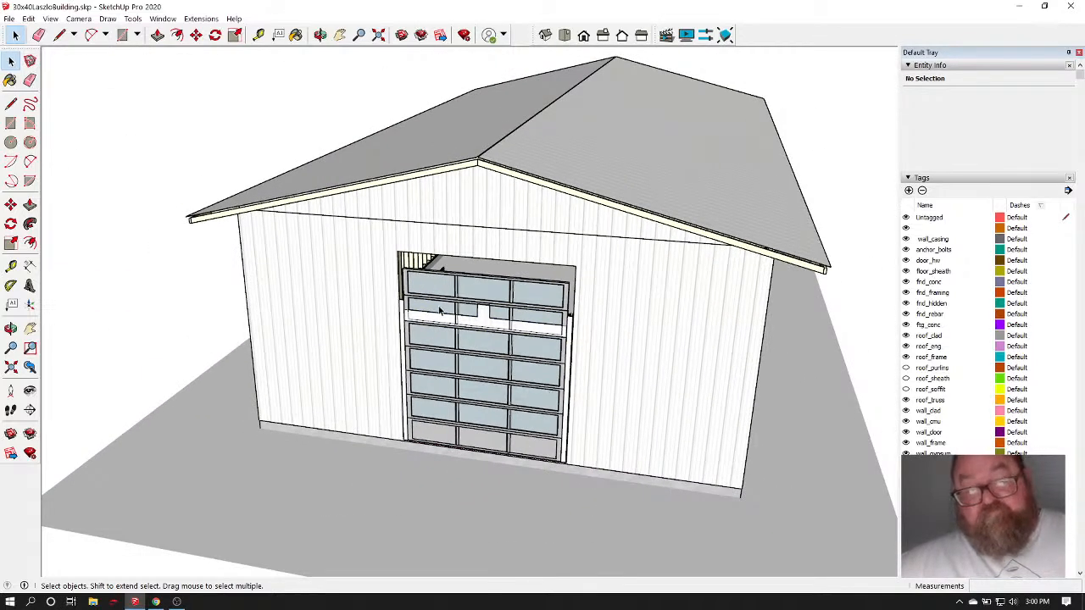
double_click(524, 344)
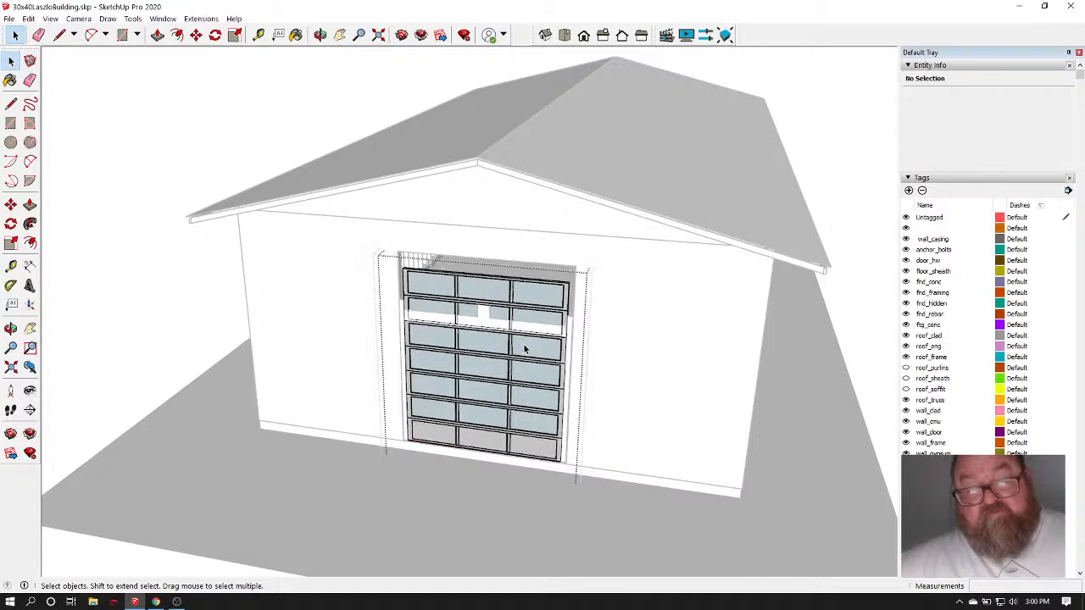
Undo the panel copies and the other door edits back until the glass overhead door is removed from the front opening
key(ctrl+z)
key(ctrl+z)
key(ctrl+z)
key(ctrl+z)
key(ctrl+z)
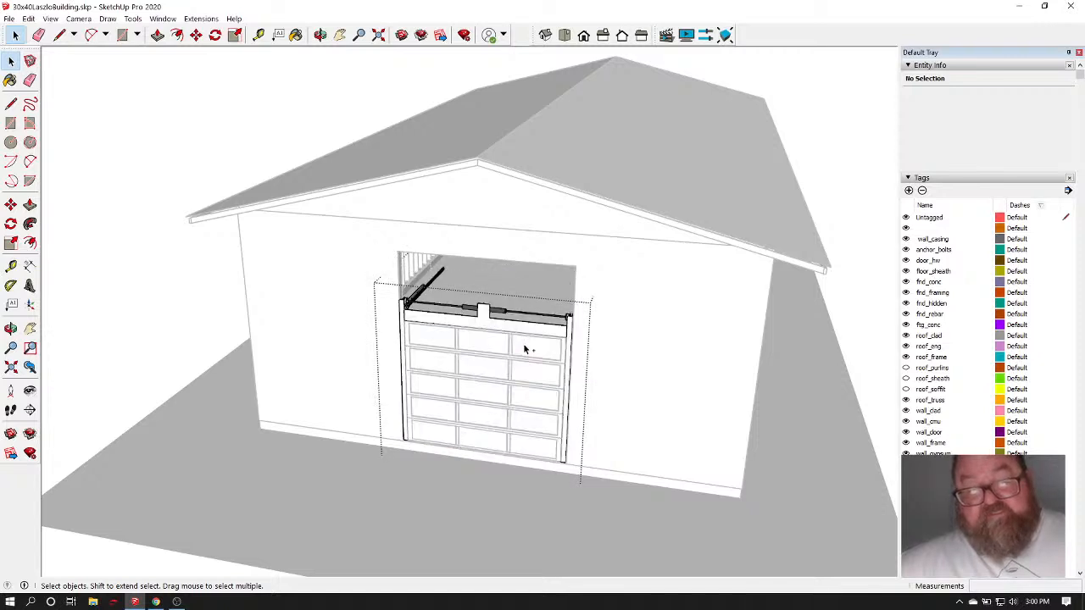
key(ctrl+z)
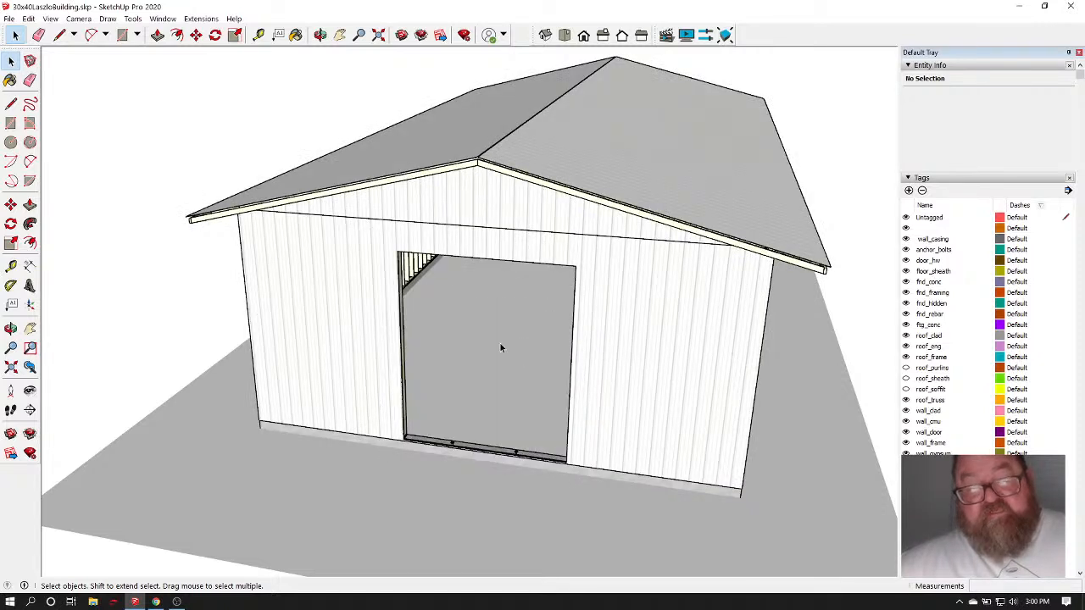
Look over the building's front and side, check the live chat in YouTube Studio, and return to SketchUp
click(321, 34)
drag(279, 237, 344, 268)
click(14, 35)
scroll(192, 385, down, 2)
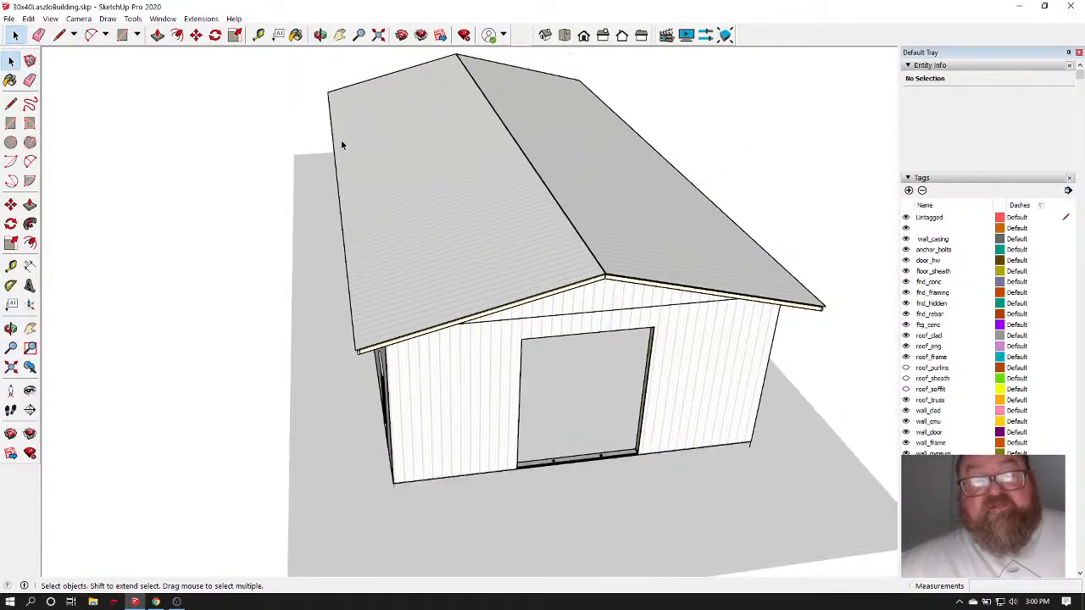
click(321, 35)
drag(495, 278, 707, 285)
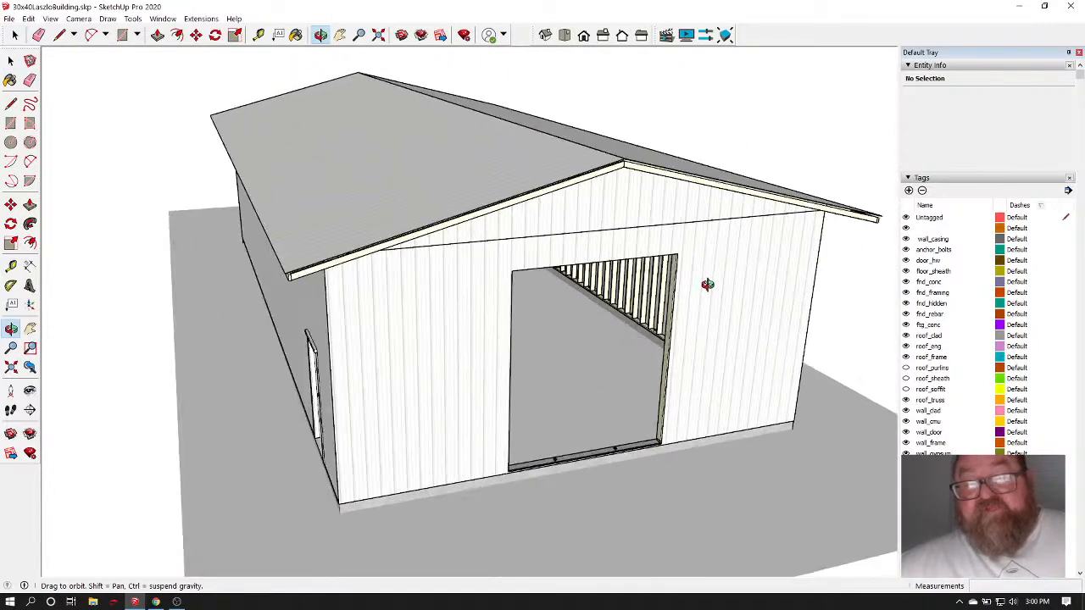
drag(414, 255, 458, 381)
click(155, 602)
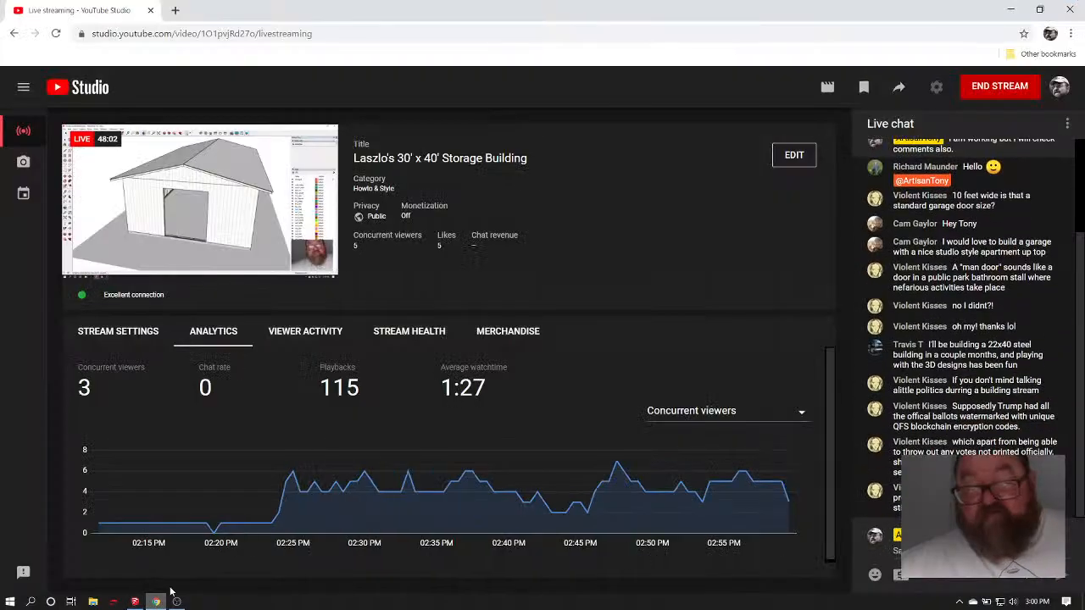
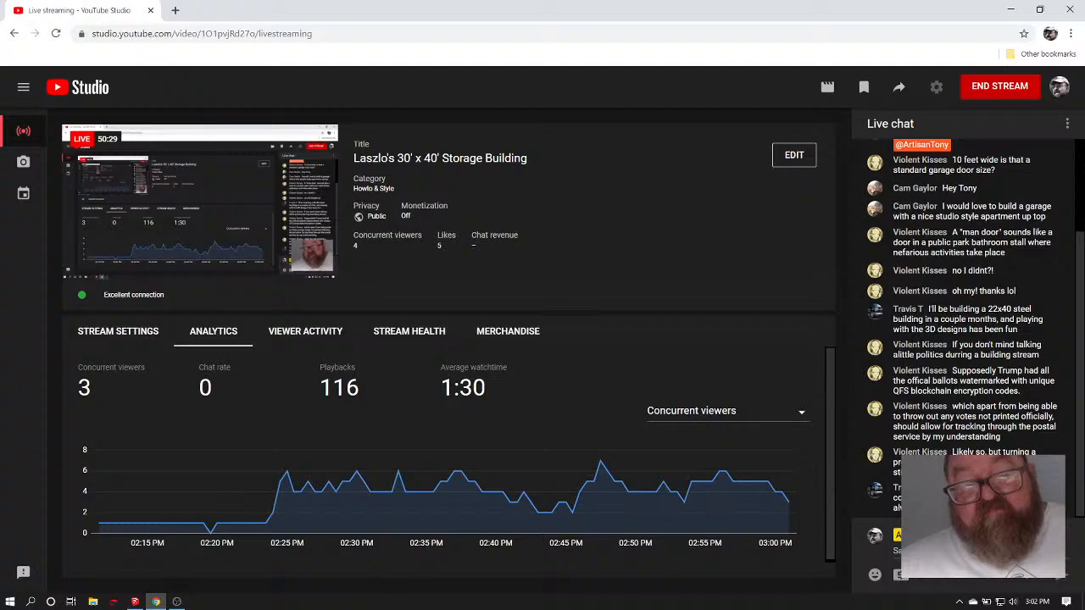
click(134, 602)
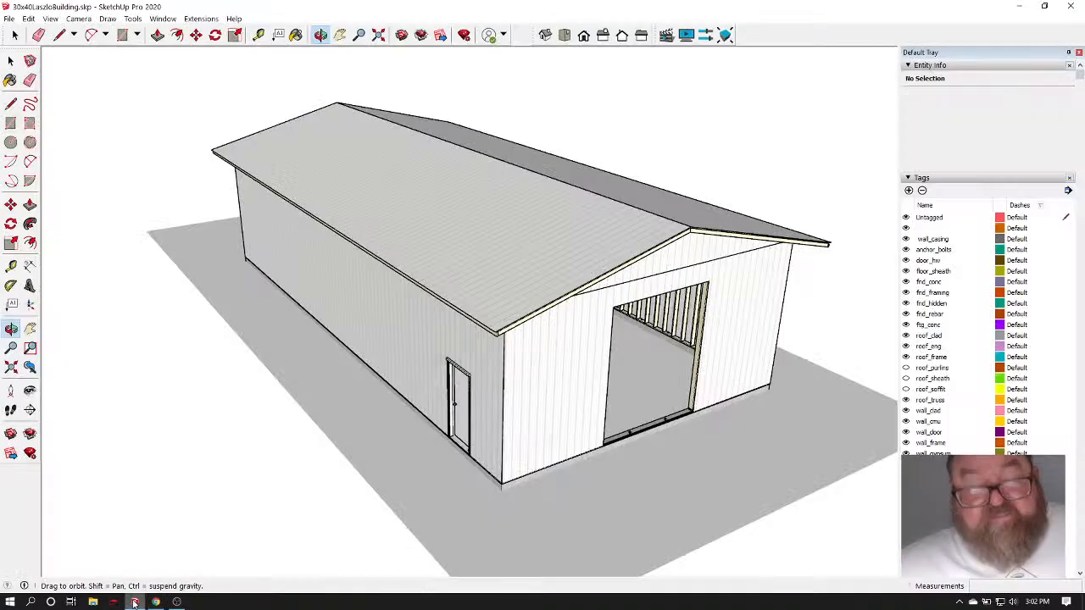
Open 3D Warehouse and browse the "overhead door" results for a replacement door for the front opening
click(163, 19)
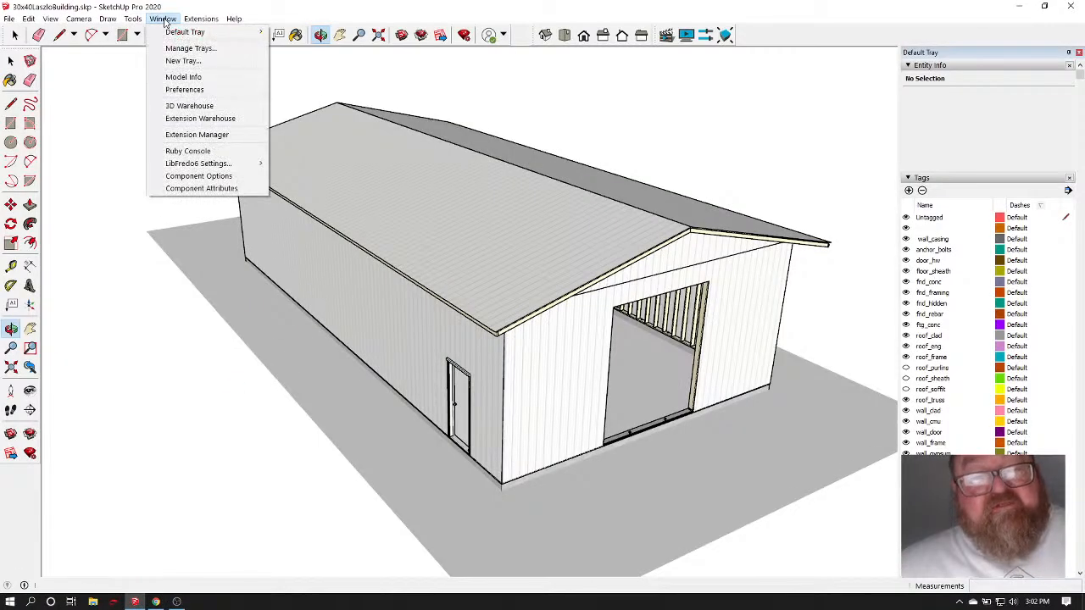
click(177, 110)
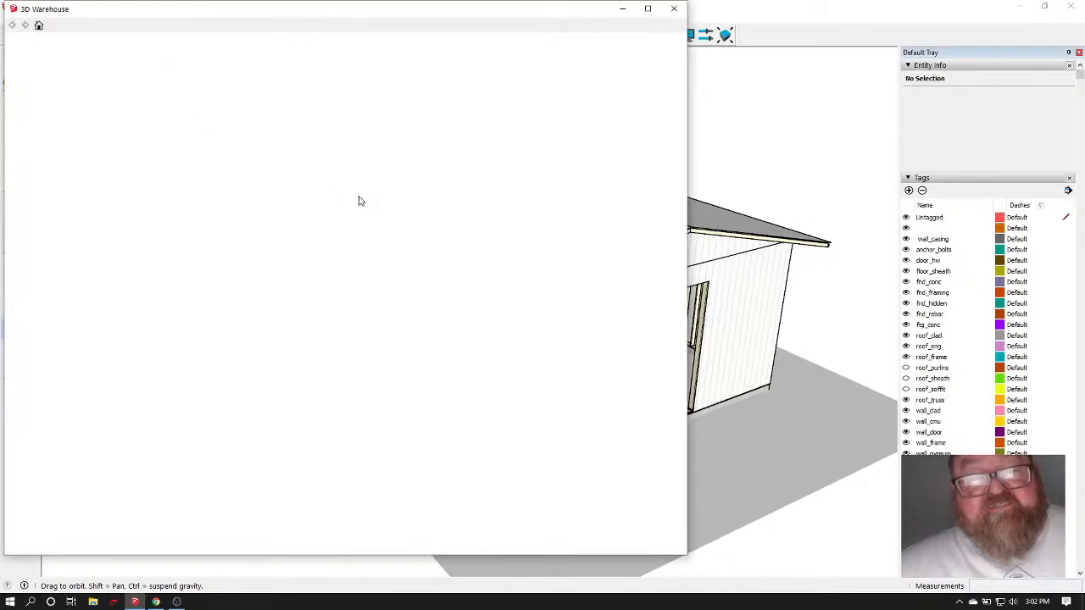
scroll(398, 279, down, 3)
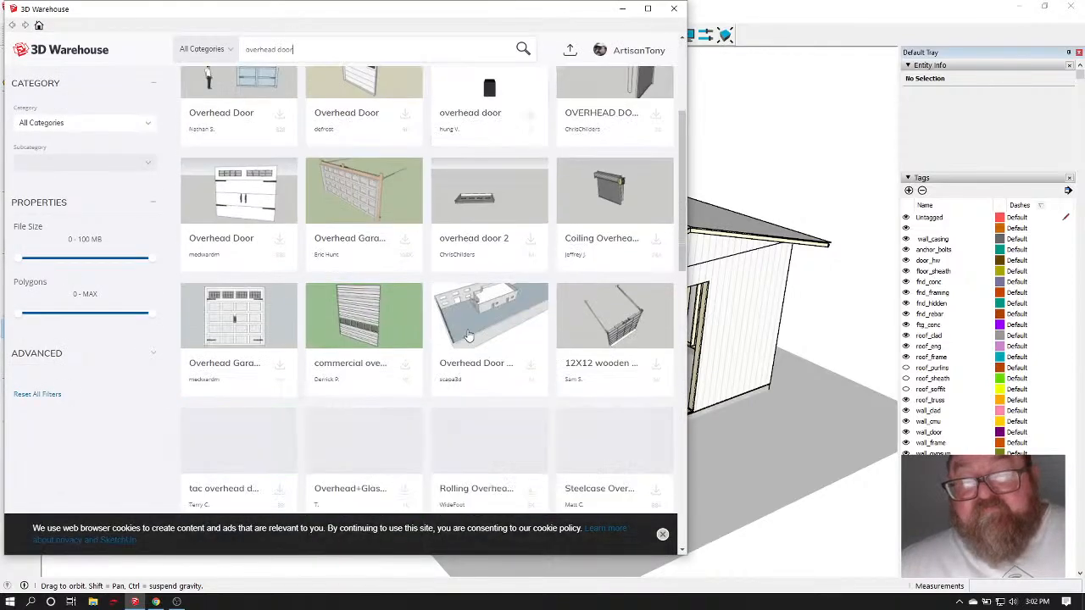
scroll(413, 316, down, 2)
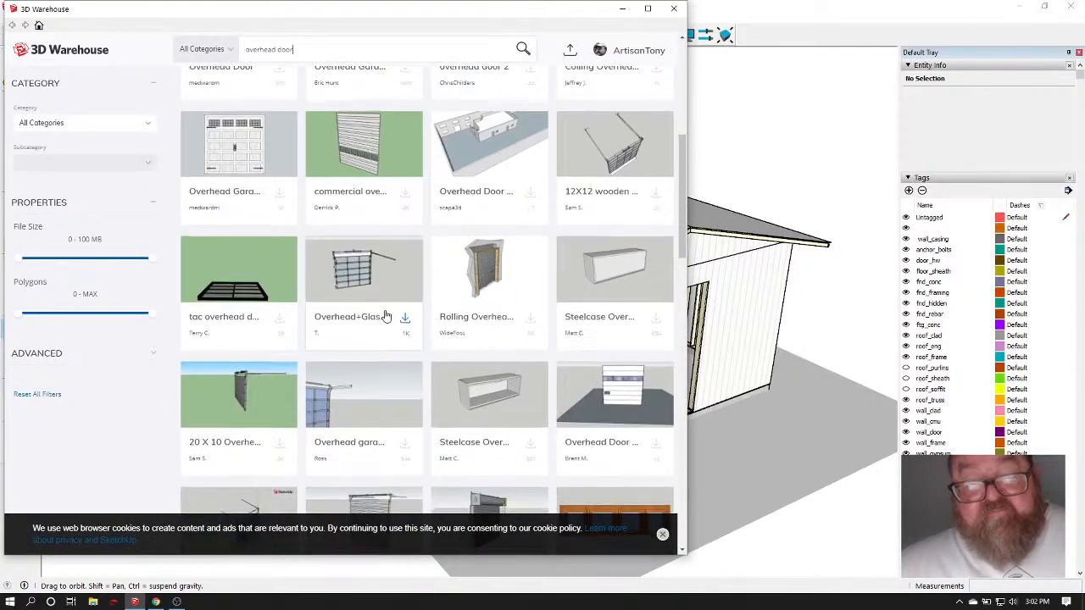
scroll(398, 319, down, 2)
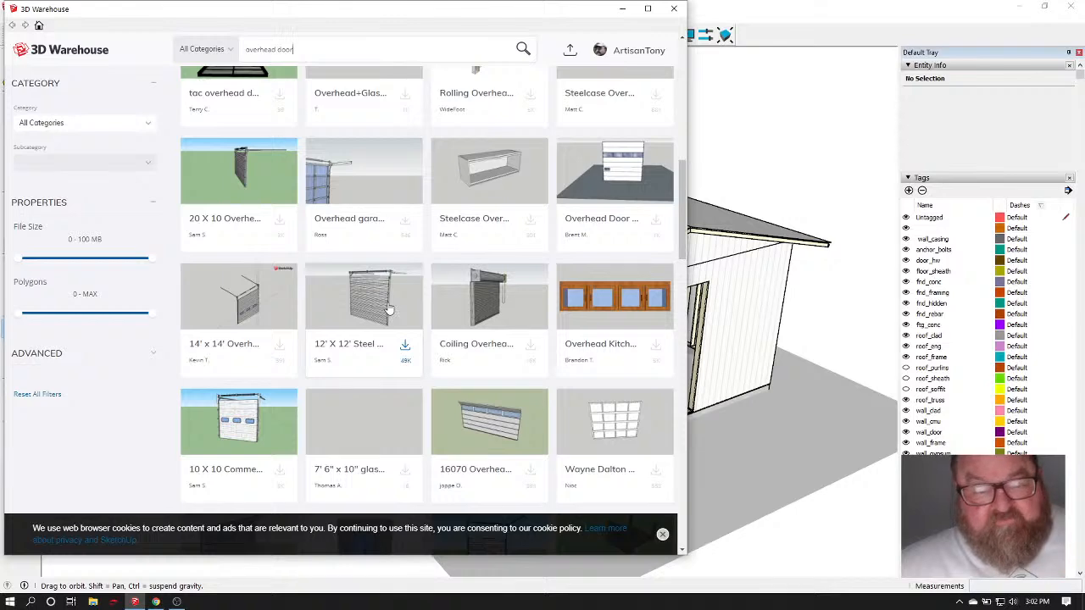
scroll(386, 307, down, 2)
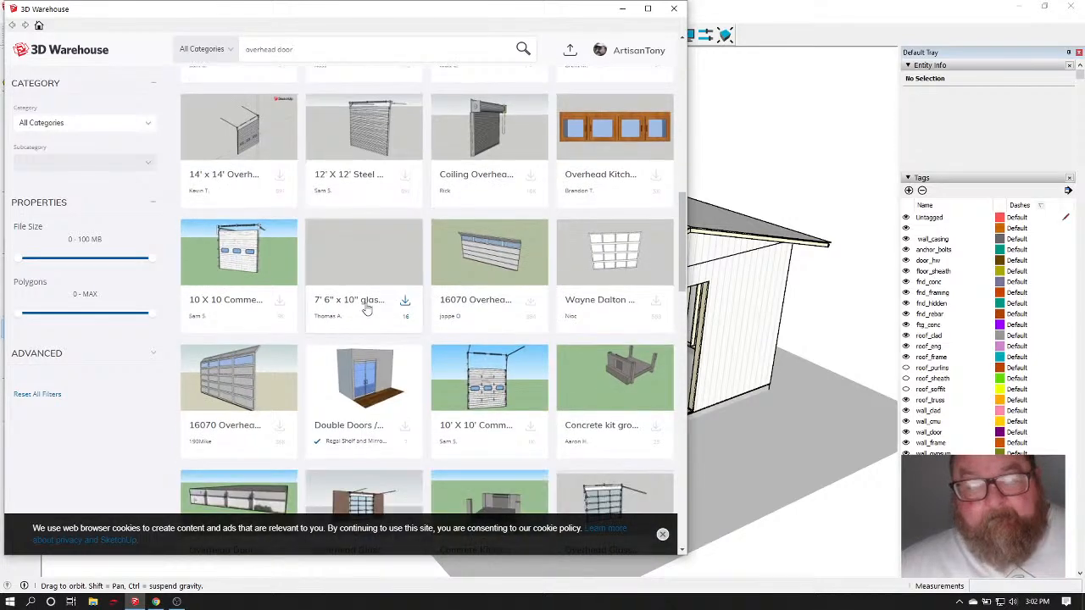
scroll(346, 309, down, 2)
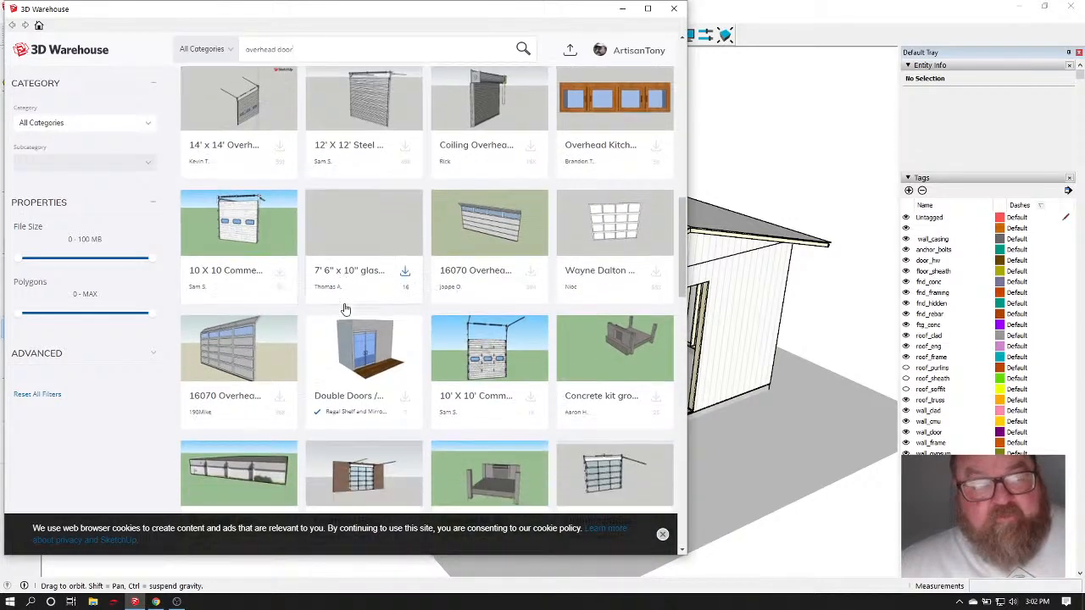
scroll(359, 300, up, 1)
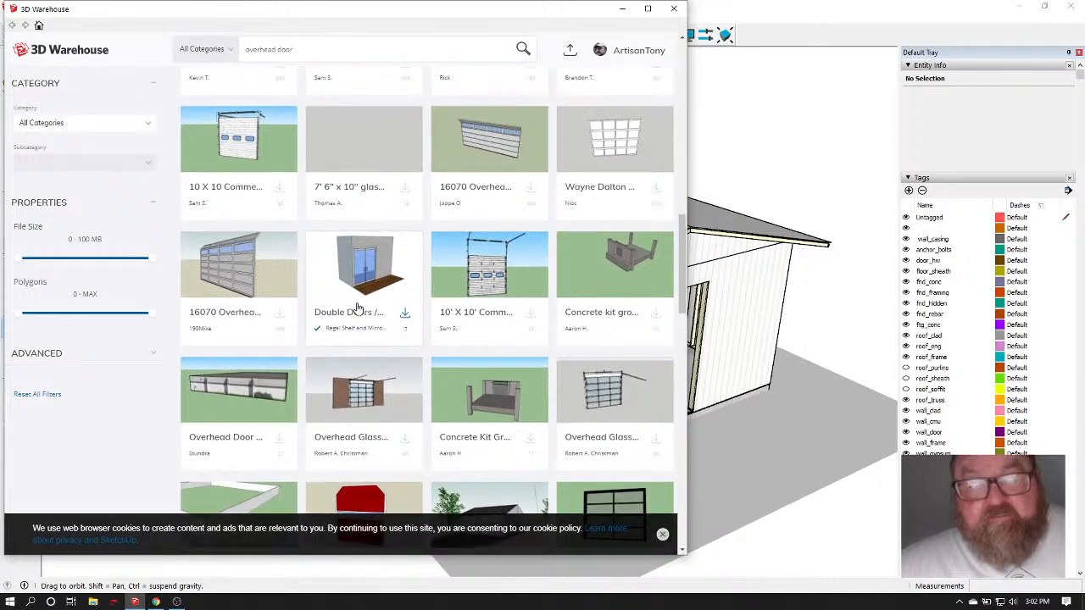
scroll(361, 317, down, 2)
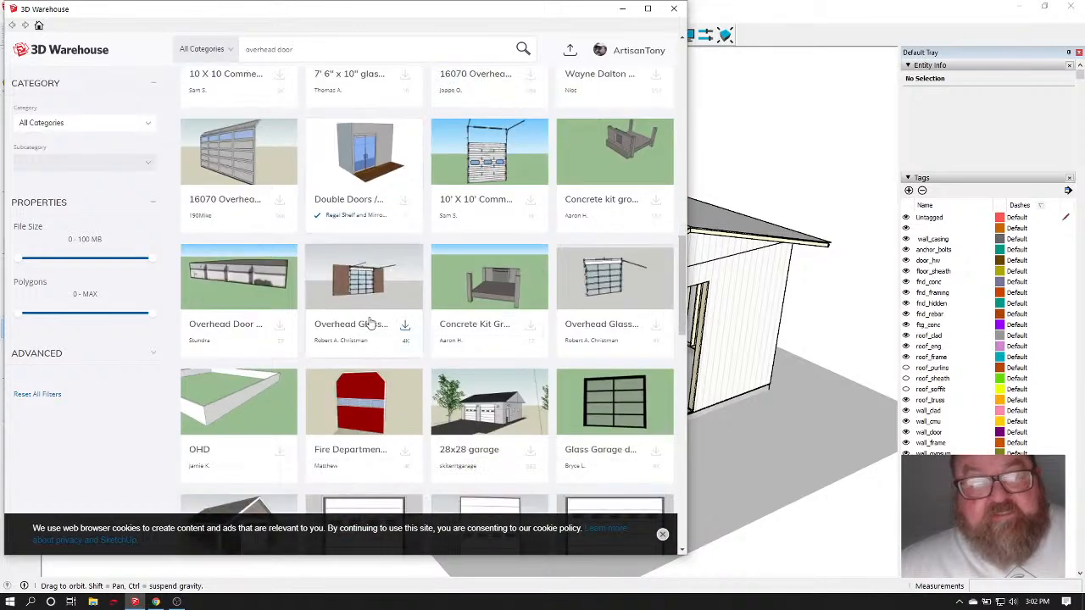
scroll(404, 343, down, 3)
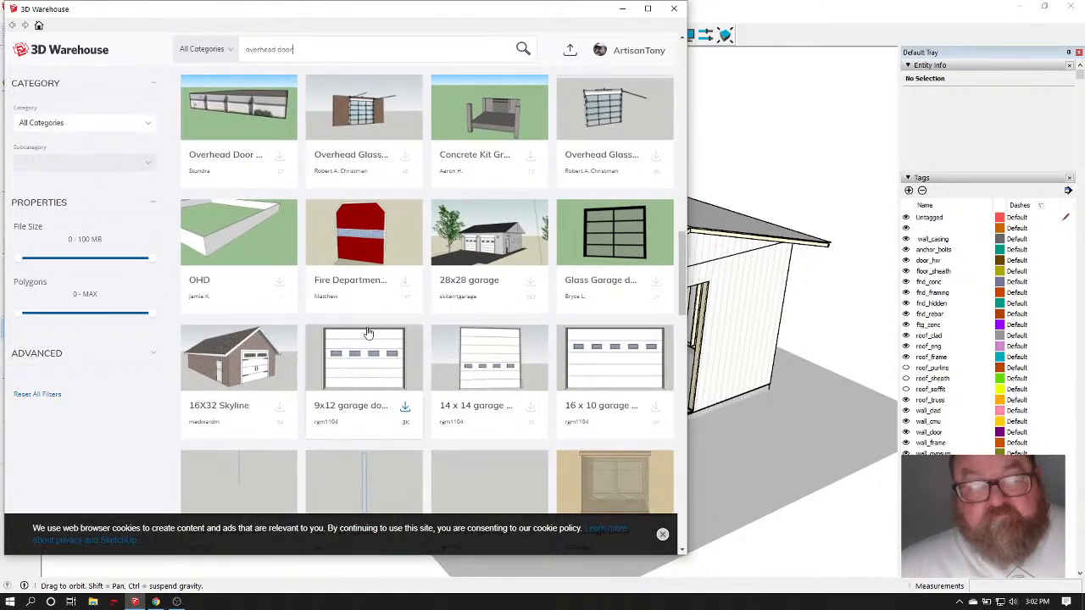
scroll(367, 333, down, 3)
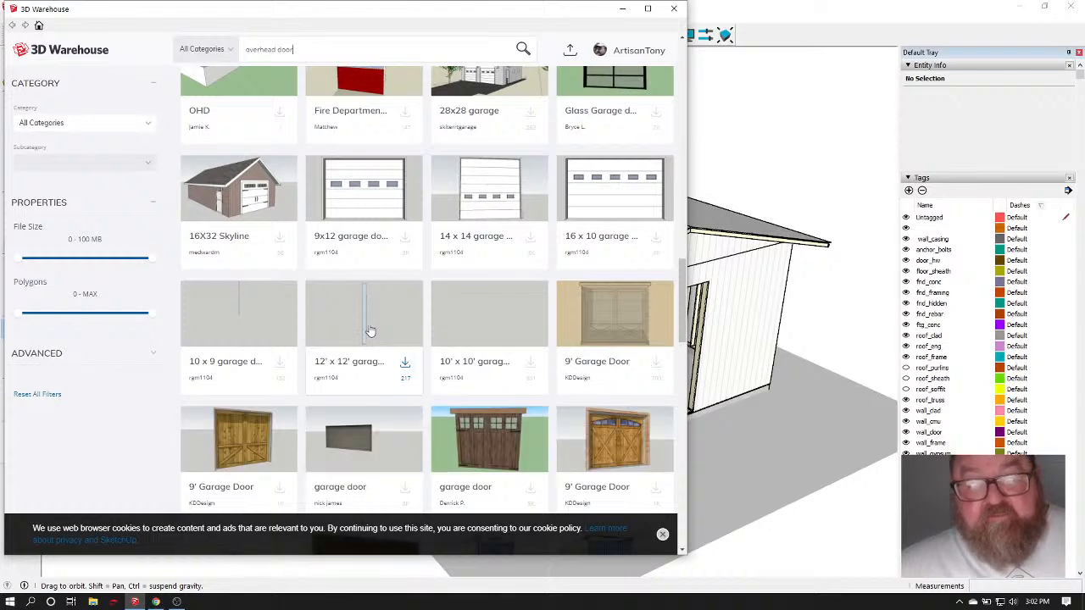
scroll(371, 331, up, 12)
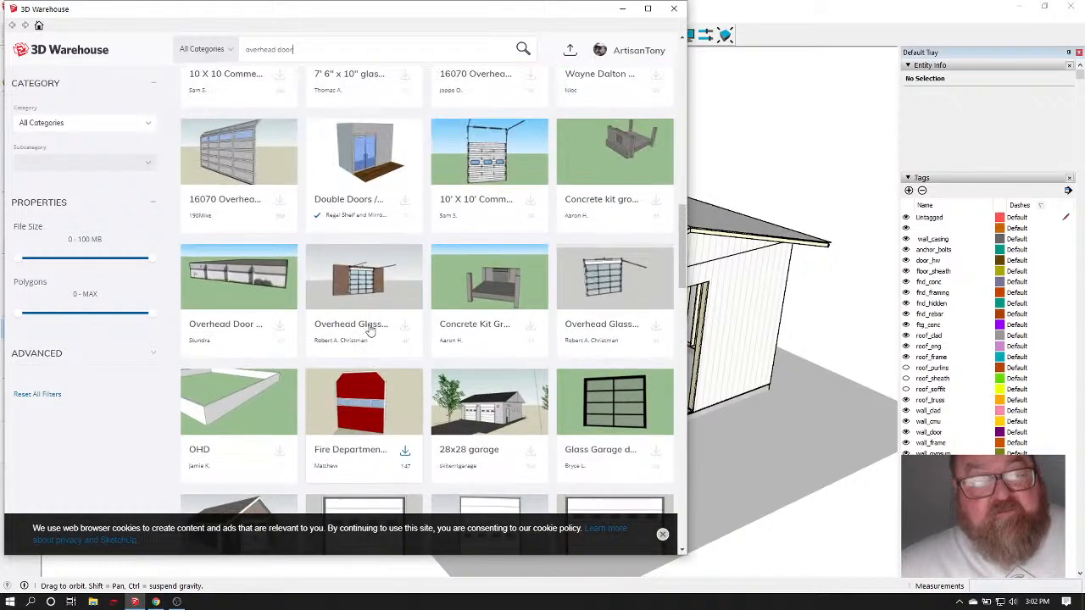
Load the "10 X 10 Commercial Overhead Door" directly into the model and place it at the front opening's lower corner
click(251, 191)
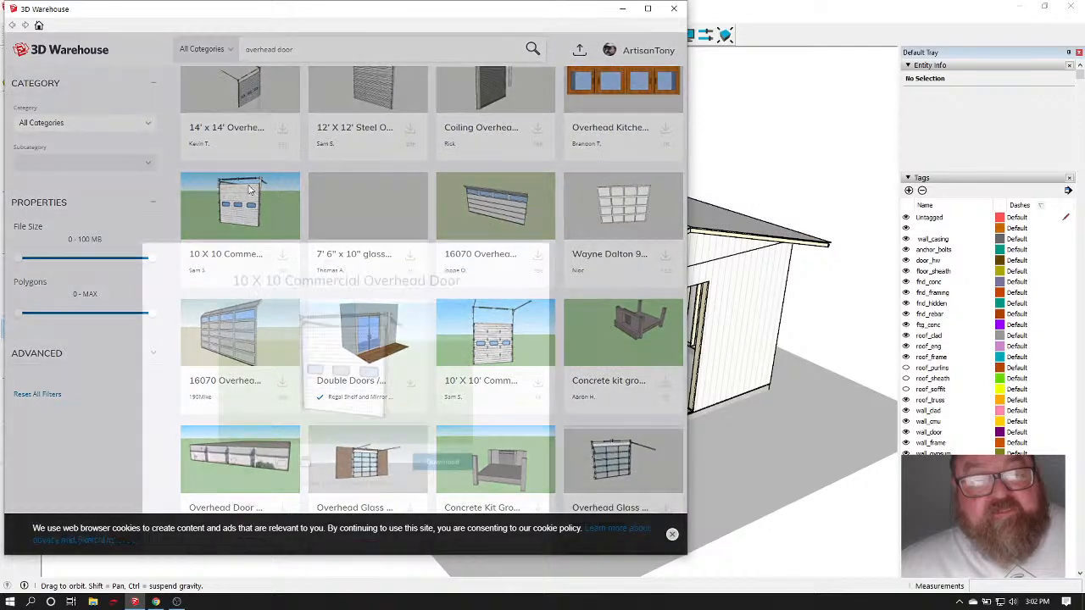
click(437, 269)
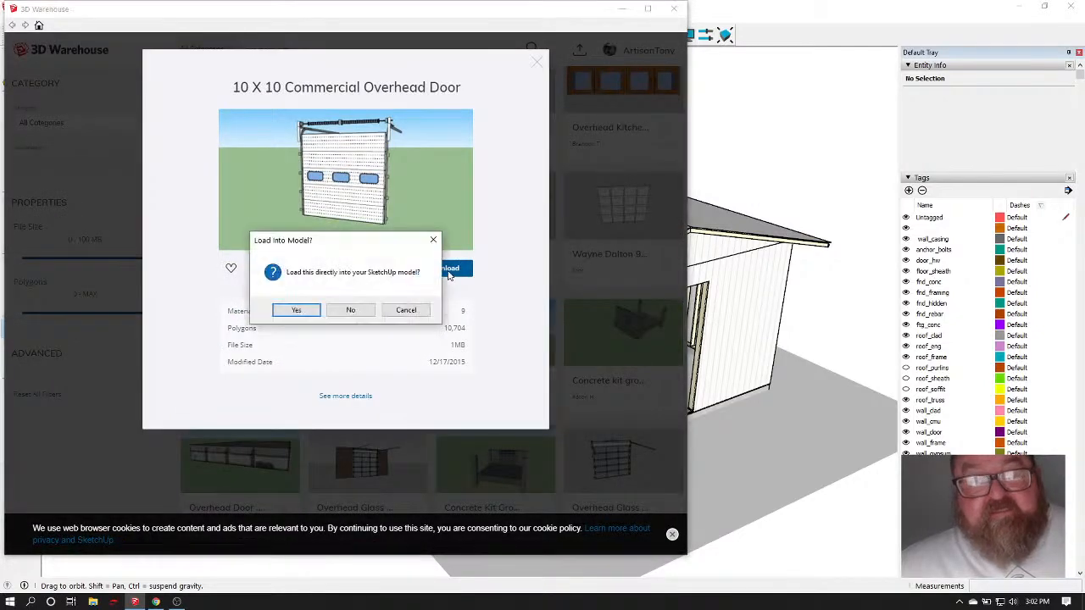
click(298, 315)
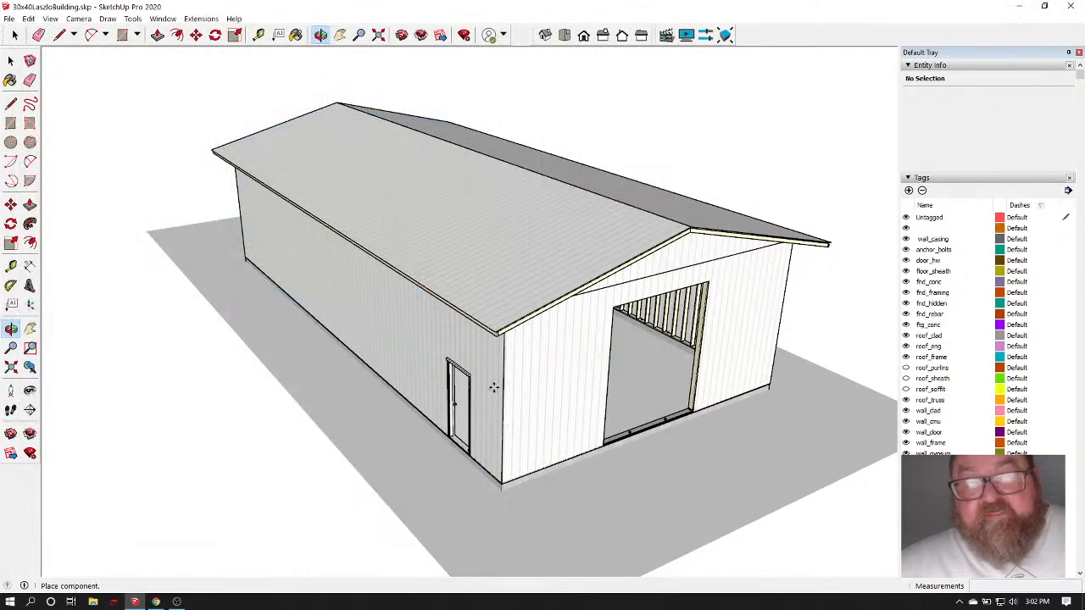
scroll(625, 428, up, 5)
scroll(625, 428, up, 5)
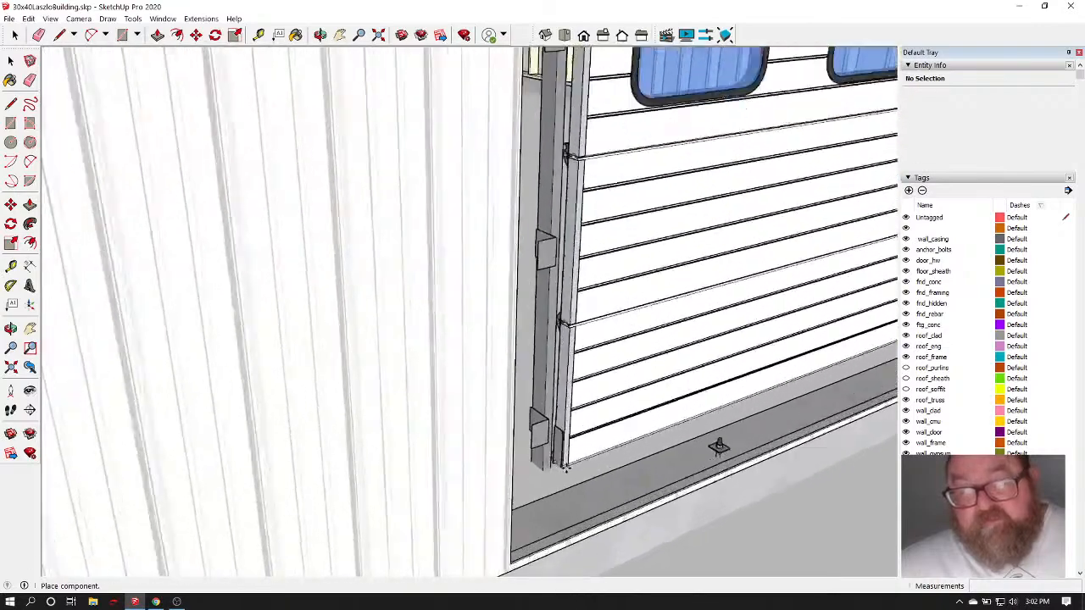
scroll(512, 471, down, 1)
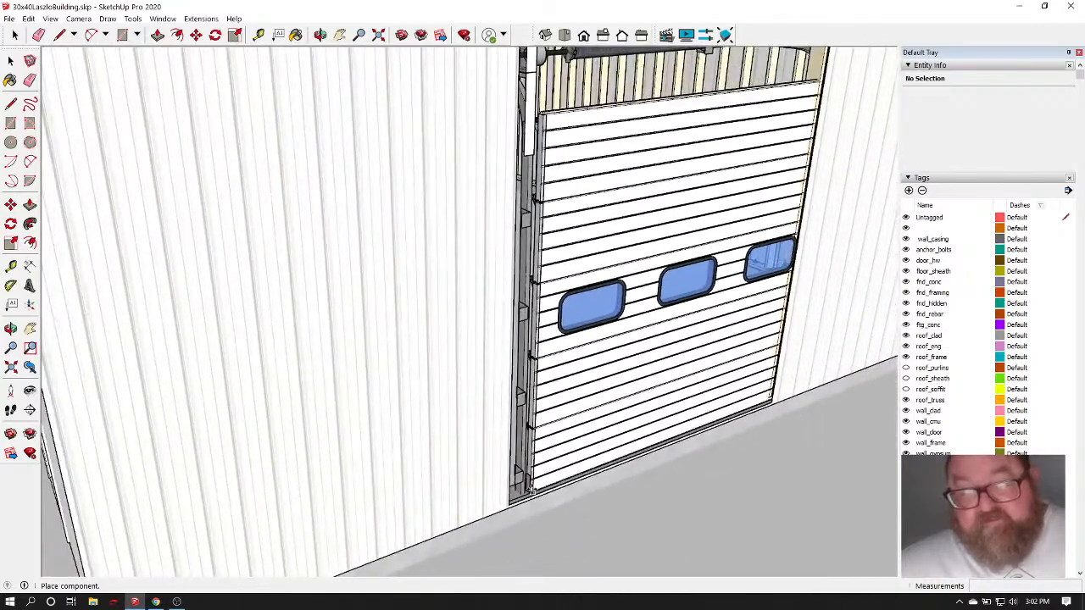
click(527, 487)
Move the overhead door from the lower corner of its end rail to the front opening's lower corner
scroll(520, 514, up, 3)
scroll(520, 514, up, 5)
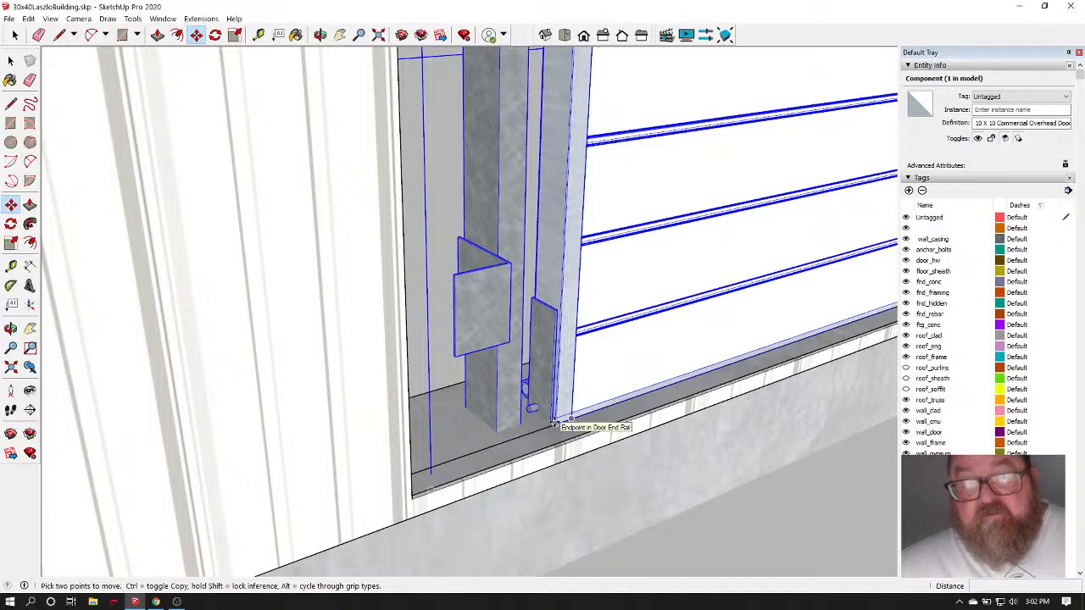
click(553, 418)
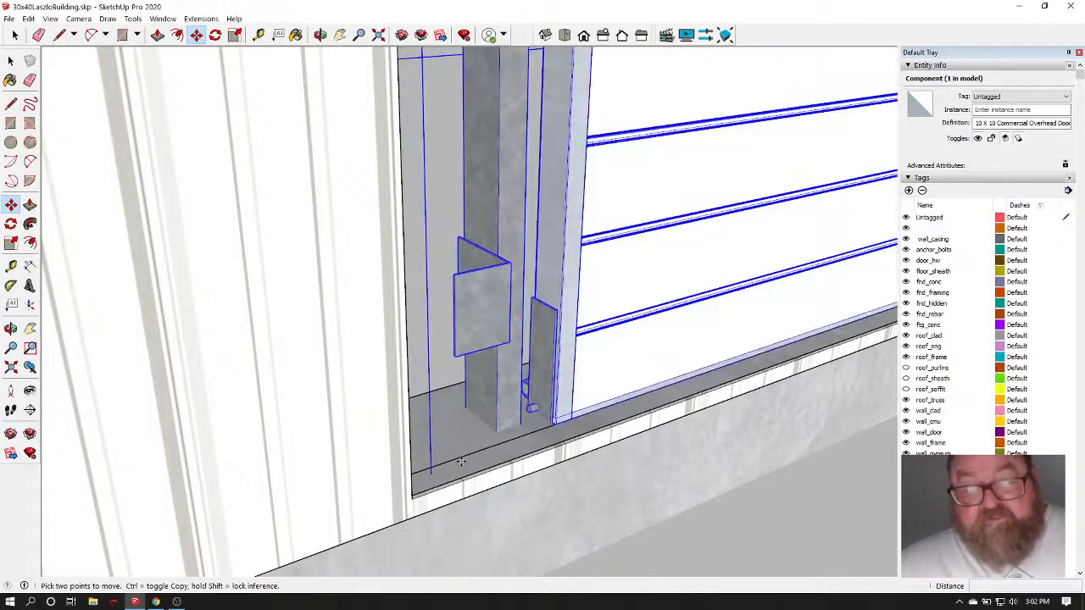
click(561, 397)
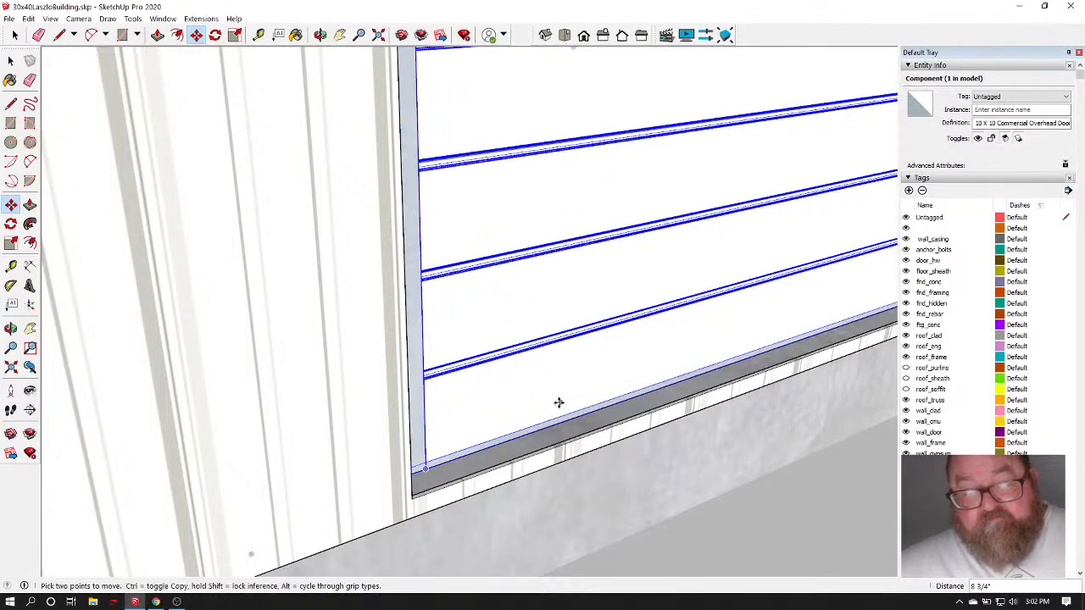
Move the overhead door's lower corner about 11/16" sideways to the inner corner of the opening's side framing
click(320, 35)
drag(394, 246, 438, 442)
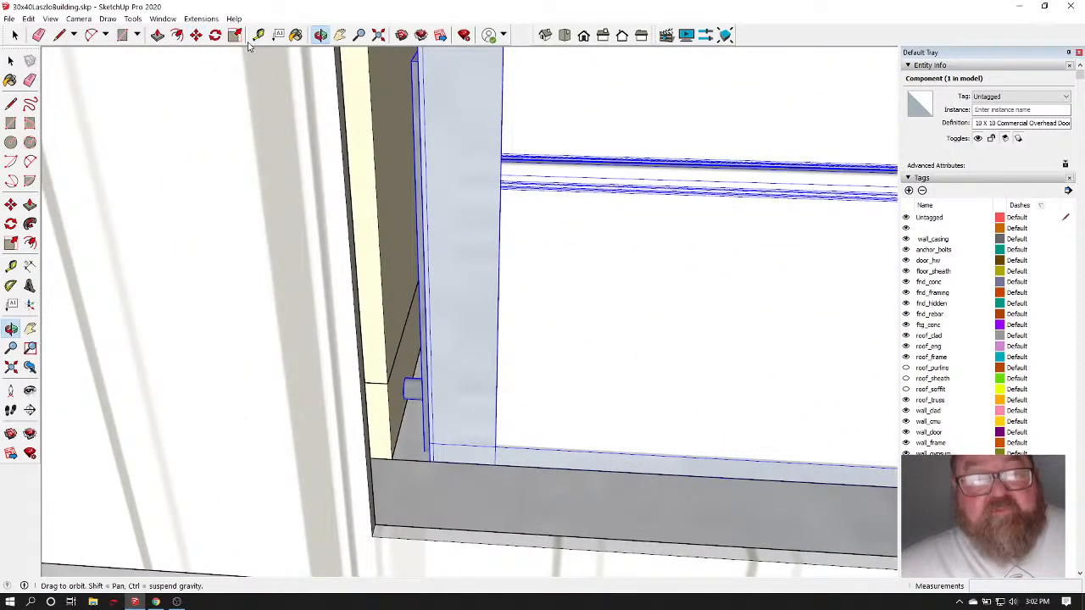
click(195, 35)
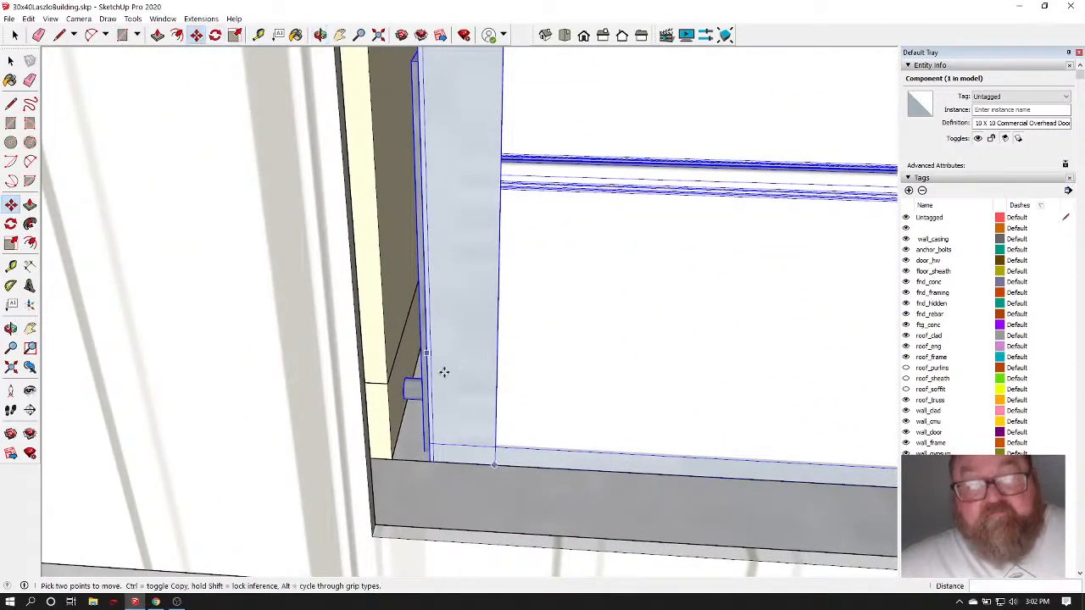
click(432, 462)
click(392, 459)
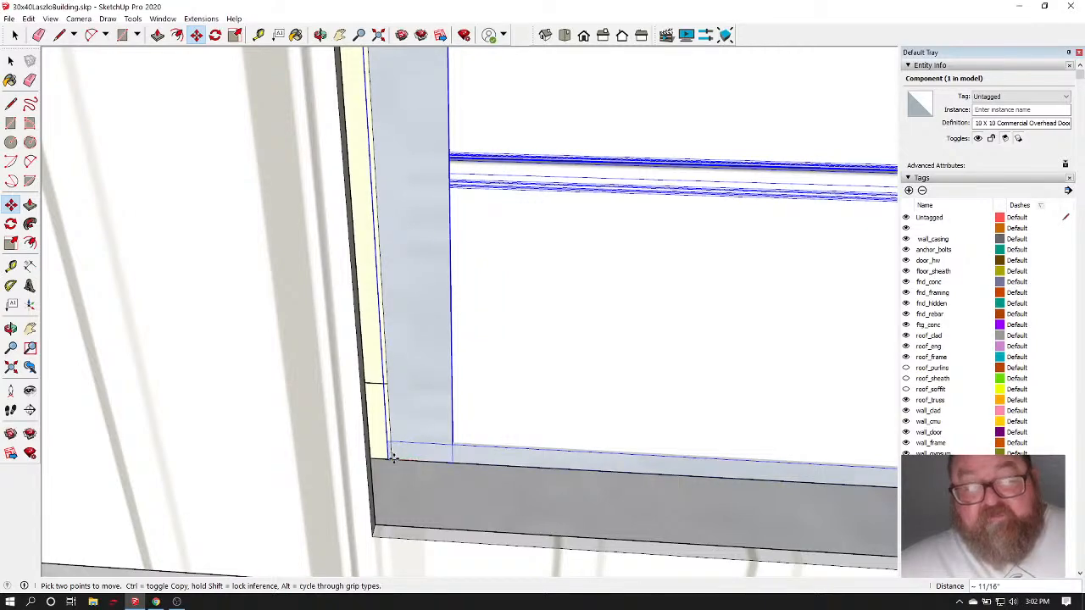
Scale the overhead door vertically by about 1.21 to fill the height of the front opening
scroll(269, 417, down, 3)
scroll(268, 417, down, 8)
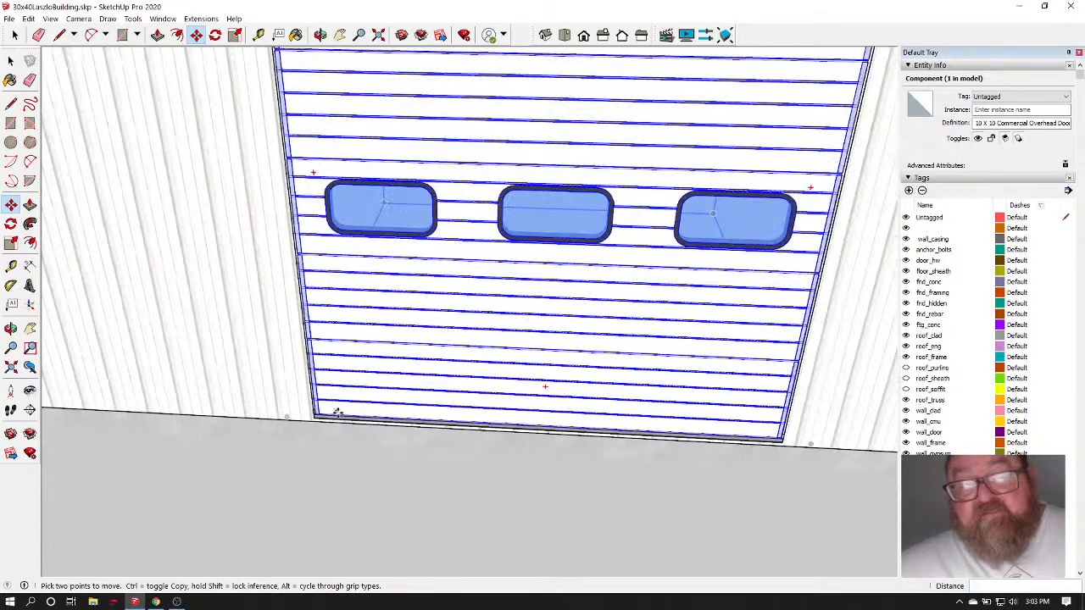
scroll(380, 411, down, 3)
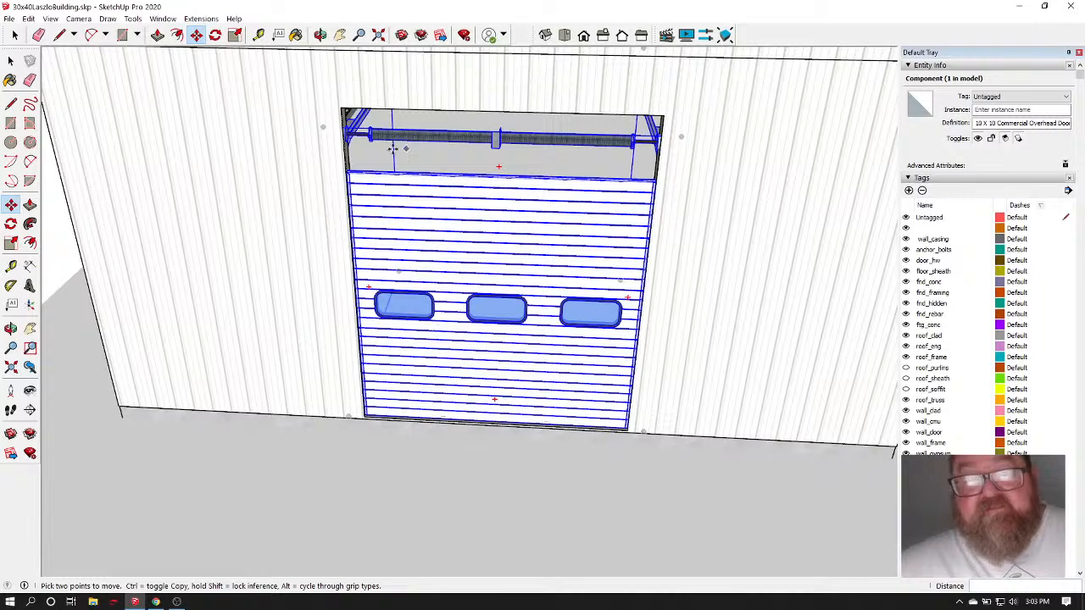
click(235, 35)
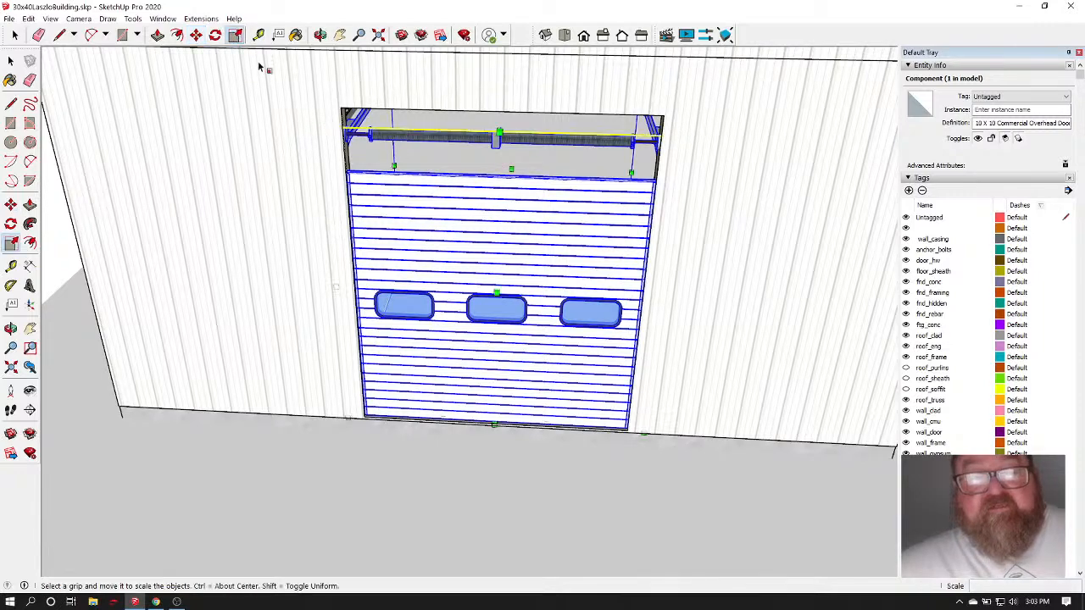
scroll(427, 268, down, 1)
scroll(481, 161, up, 3)
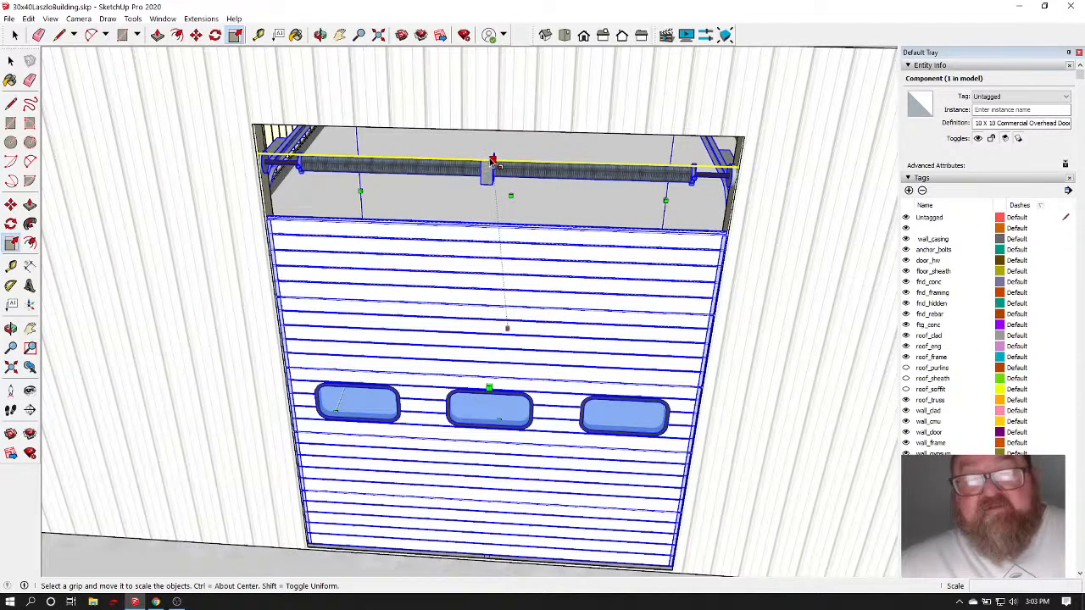
scroll(496, 322, down, 2)
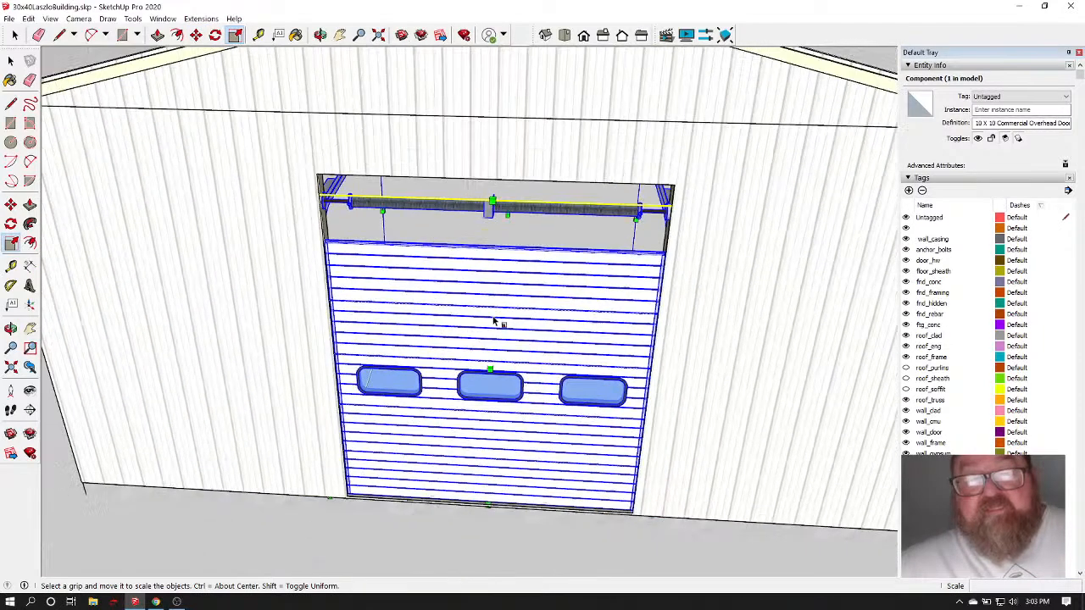
click(320, 34)
drag(449, 150, 494, 76)
click(238, 36)
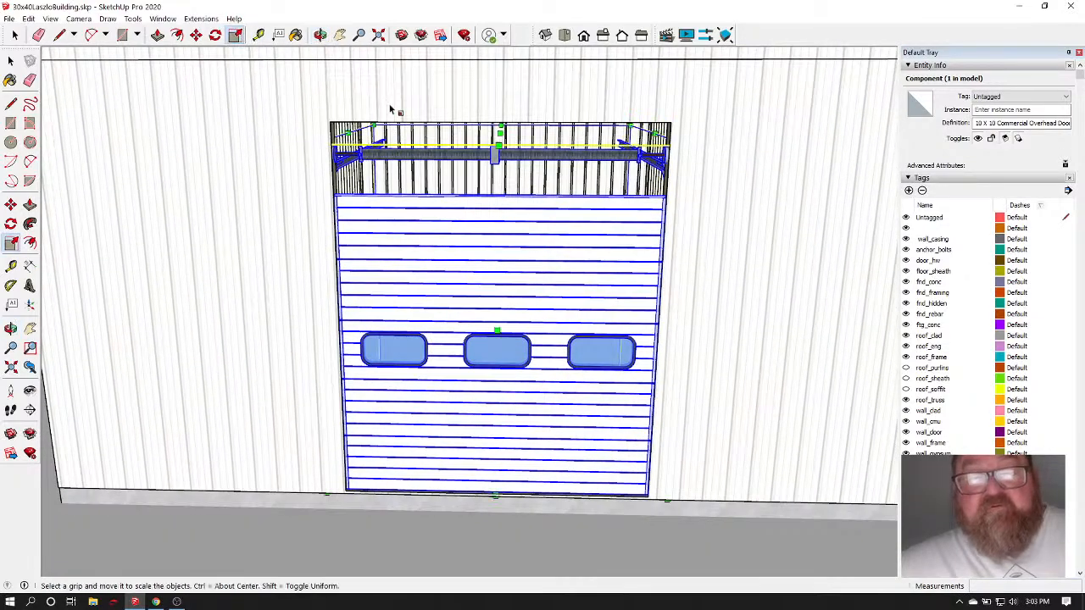
drag(499, 135, 502, 61)
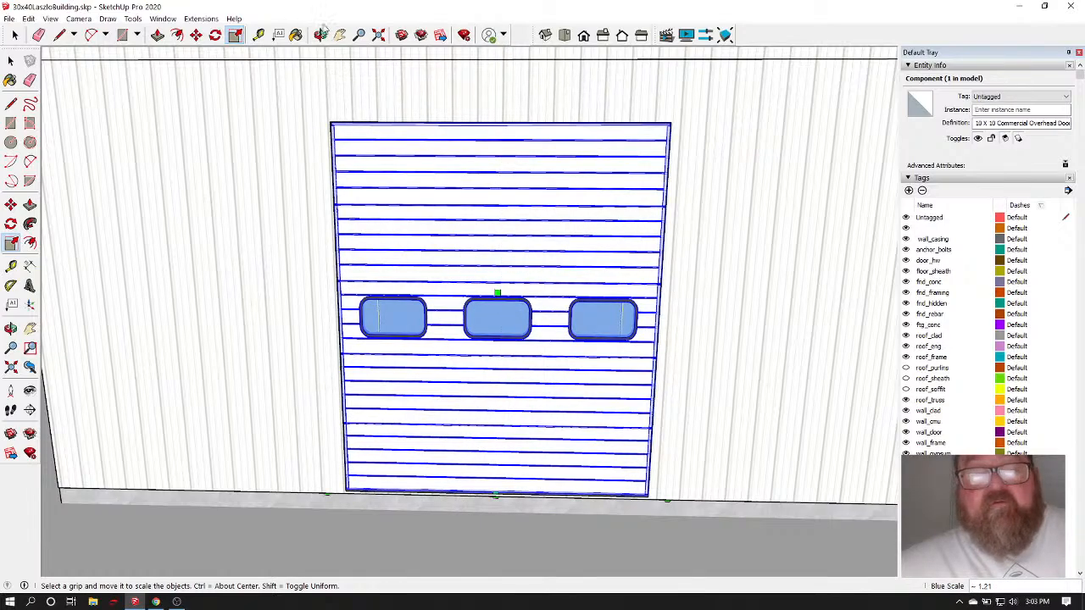
Deselect the door and examine its windows and fit in the front wall, both close up and with the whole building in view
click(320, 35)
drag(465, 230, 433, 233)
click(14, 35)
scroll(383, 283, down, 2)
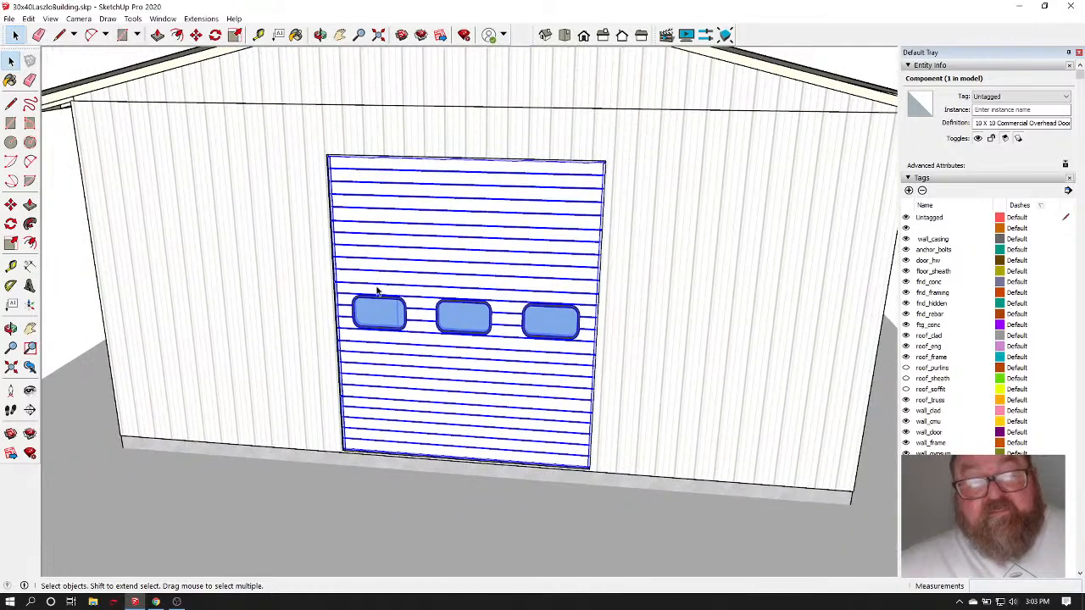
click(63, 207)
scroll(221, 267, down, 5)
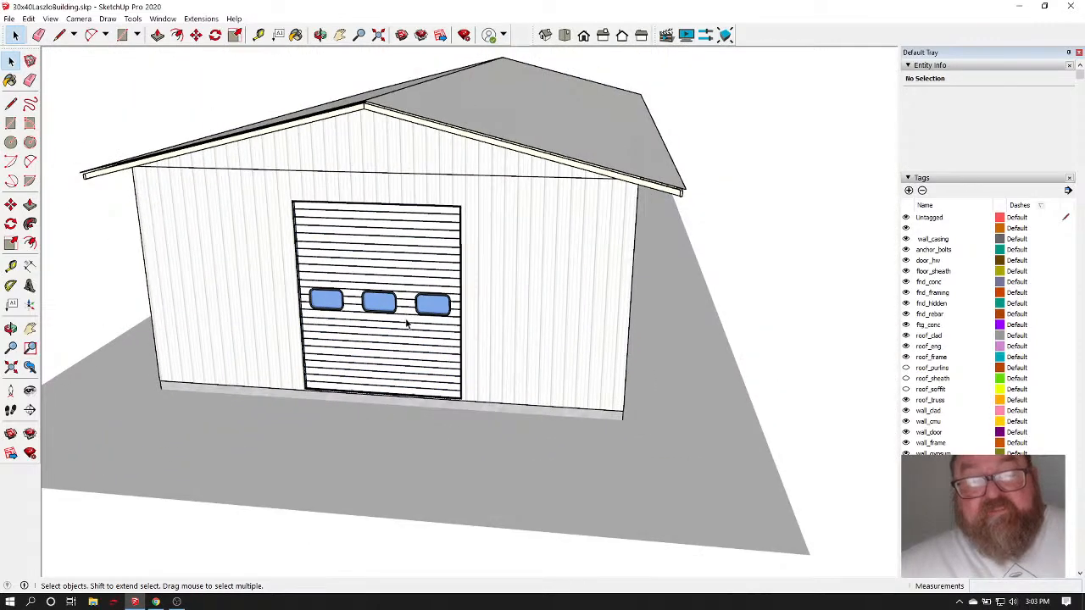
scroll(410, 321, up, 5)
scroll(464, 273, up, 2)
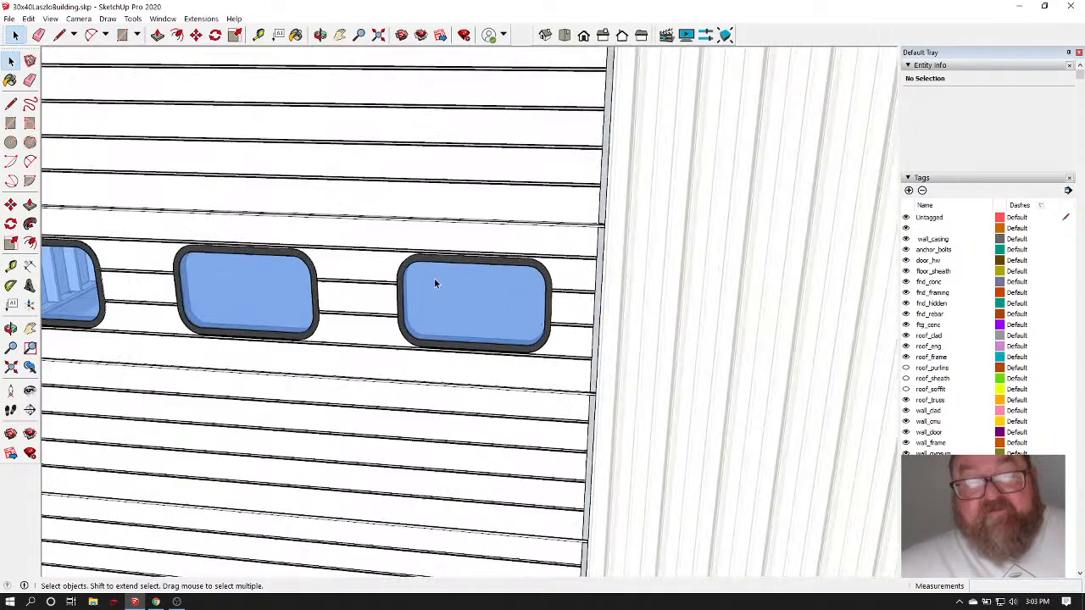
scroll(582, 377, down, 7)
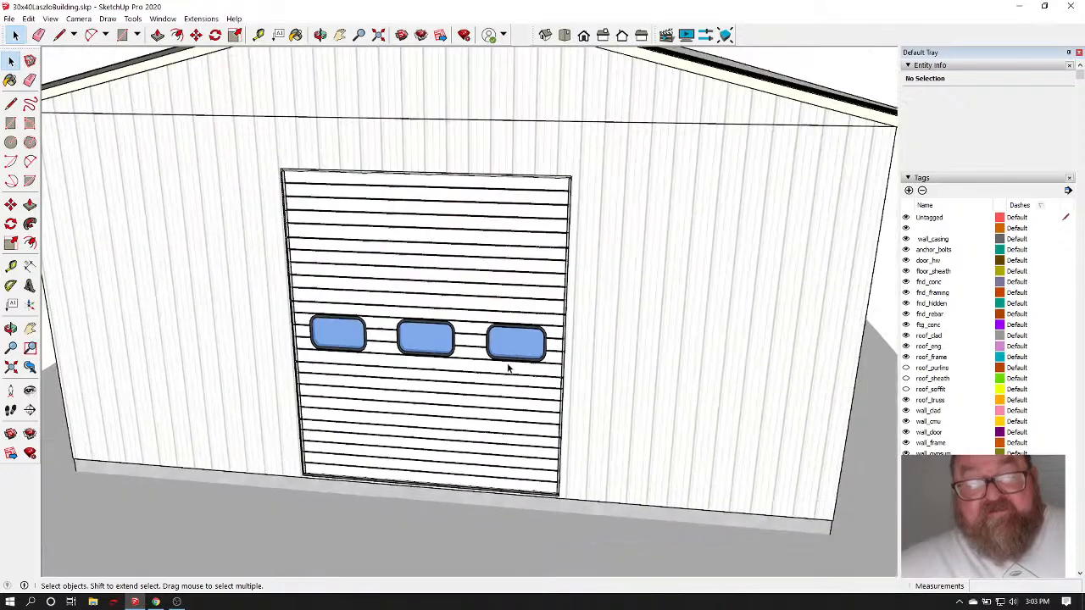
scroll(636, 355, down, 2)
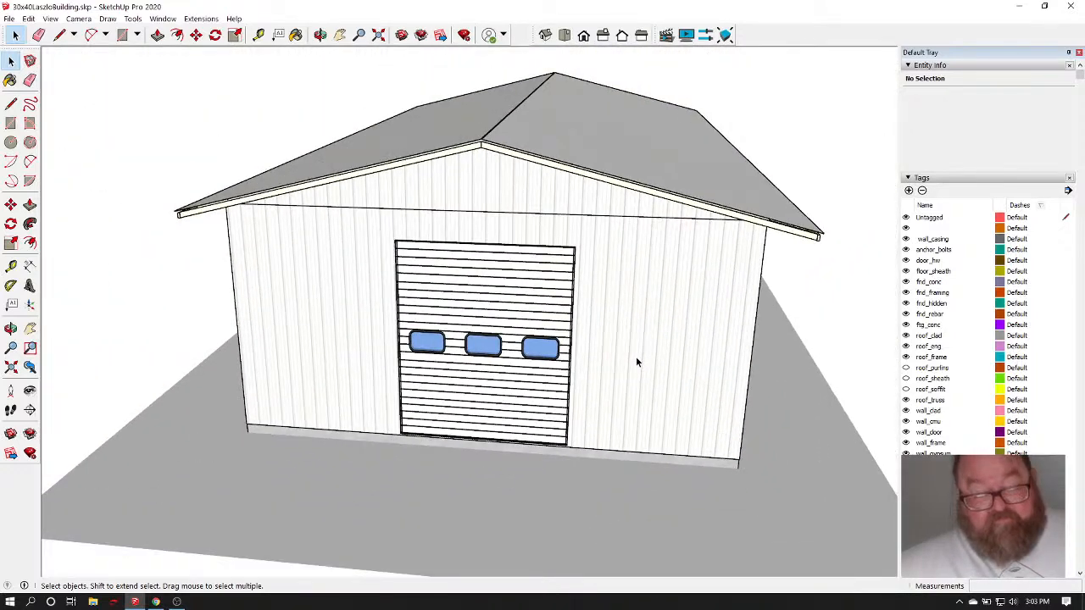
Undo the door's scaling, moves and placement until the front opening is empty
key(ctrl+z)
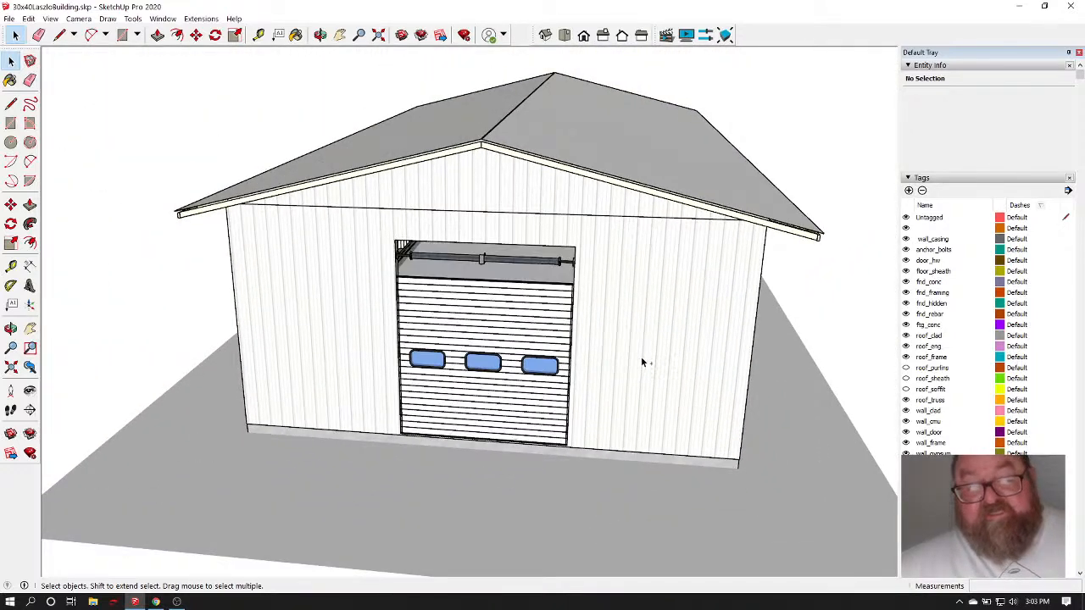
key(ctrl+z)
key(ctrl+z)
key(ctrl+z)
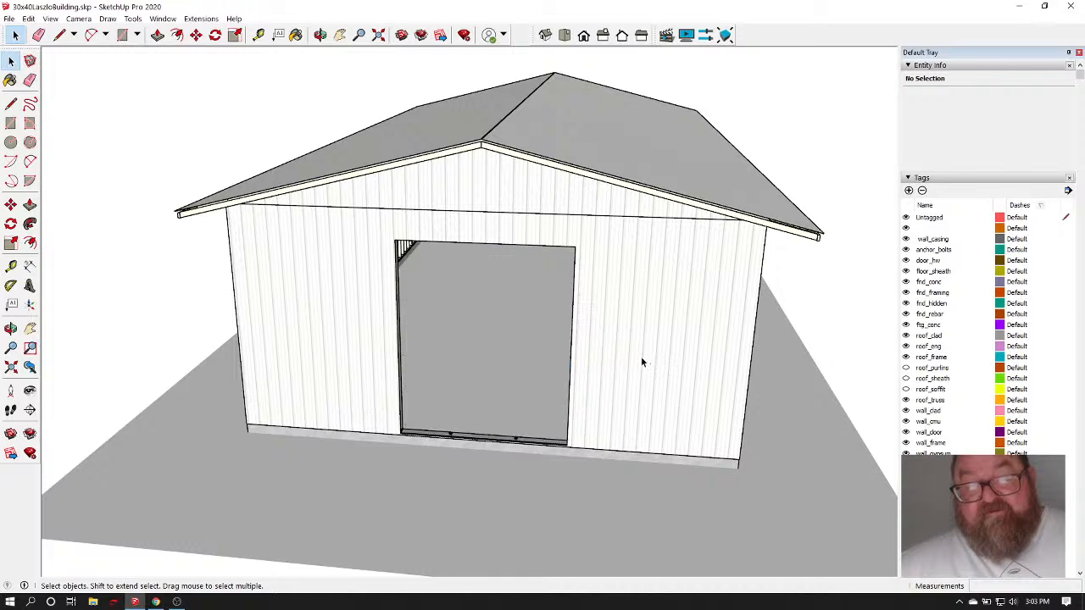
Switch to YouTube Studio to check the live chat and stream, and return to SketchUp
click(155, 602)
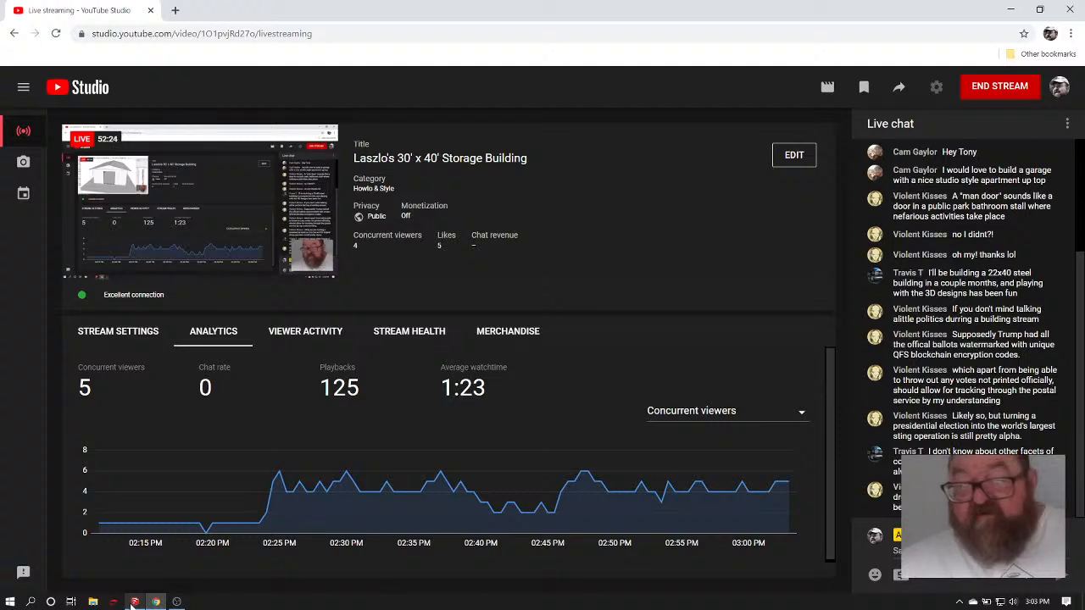
mouse_move(136, 603)
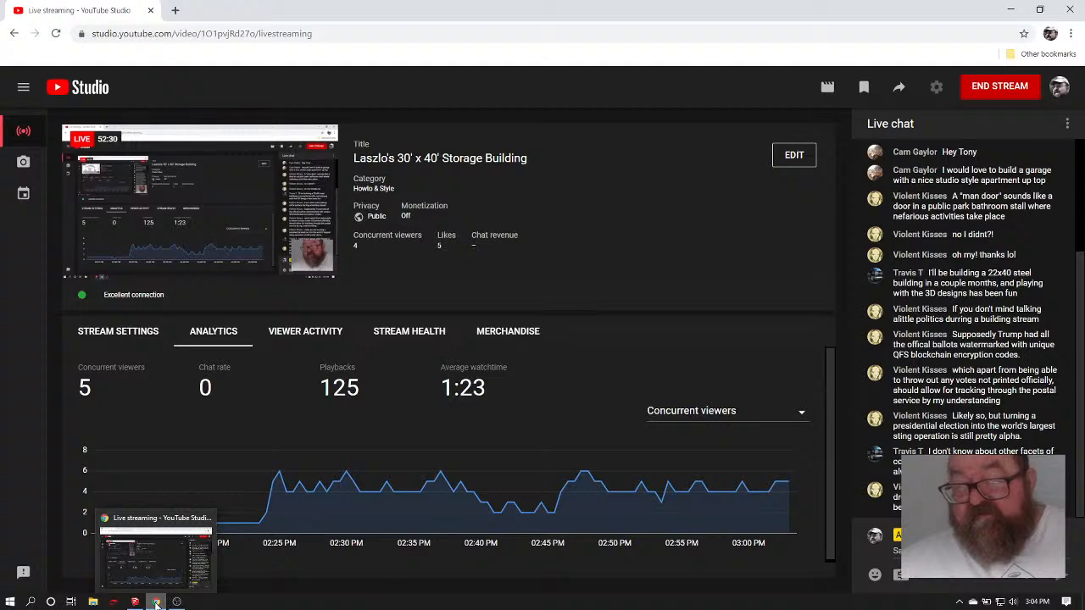
click(156, 604)
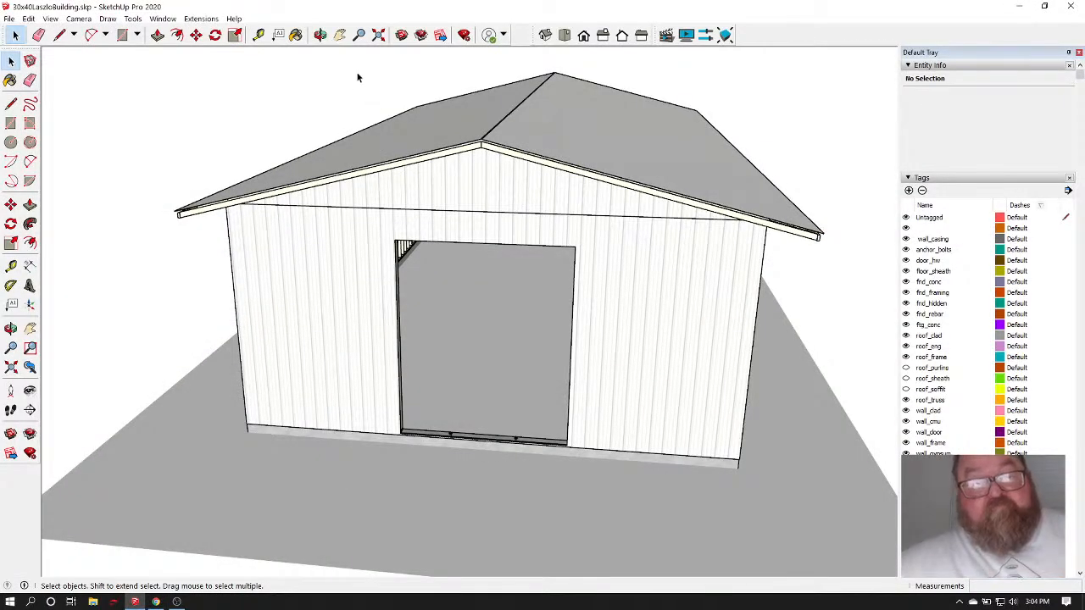
Examine the interior wall and ceiling framing through the front opening
click(319, 35)
drag(389, 211, 560, 330)
scroll(559, 331, up, 10)
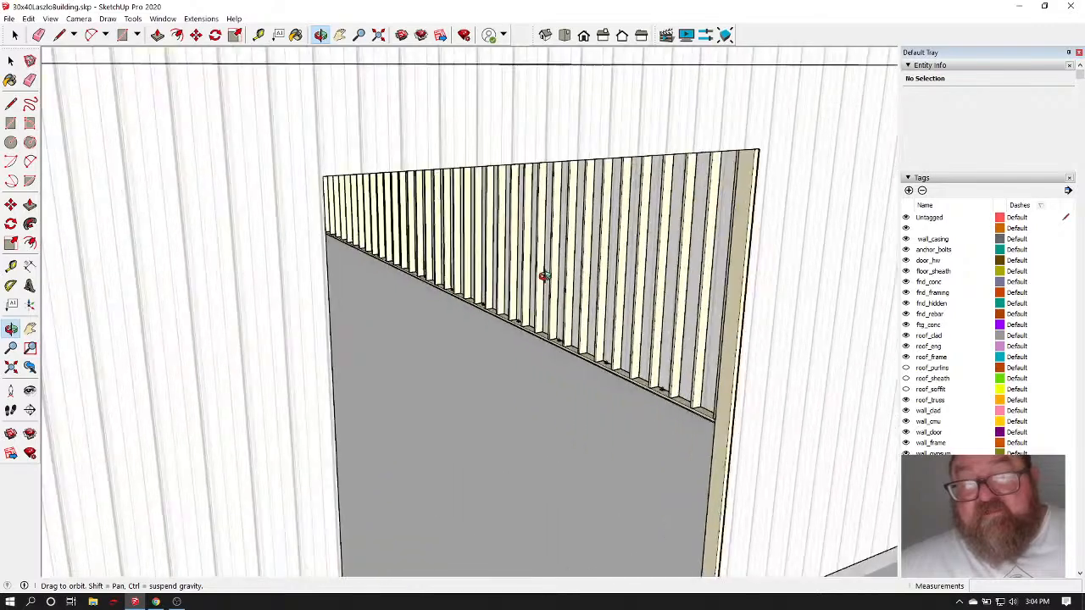
drag(628, 331, 600, 280)
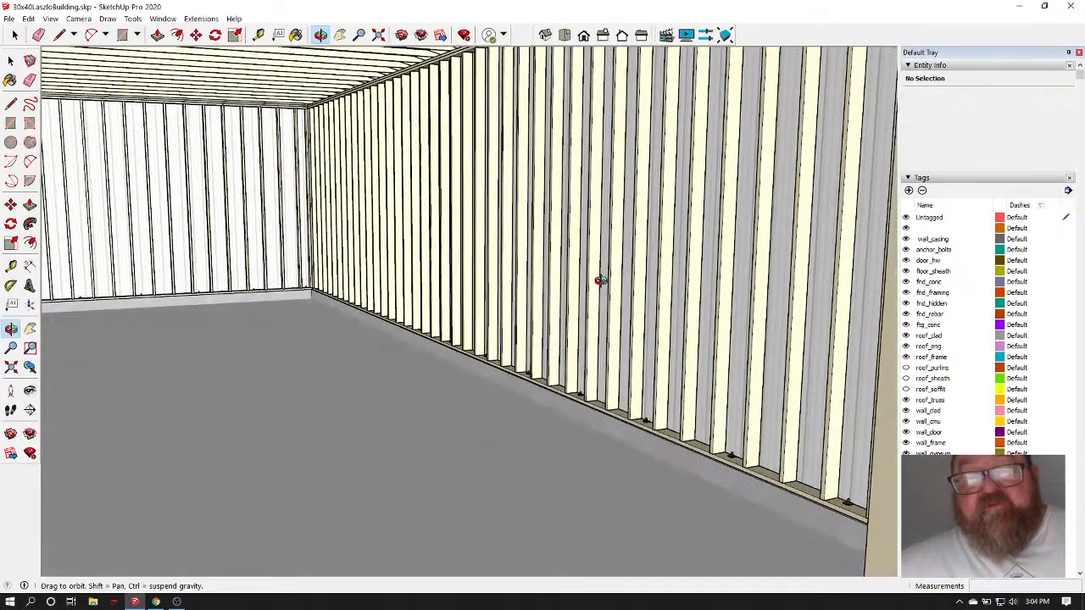
drag(405, 186, 425, 167)
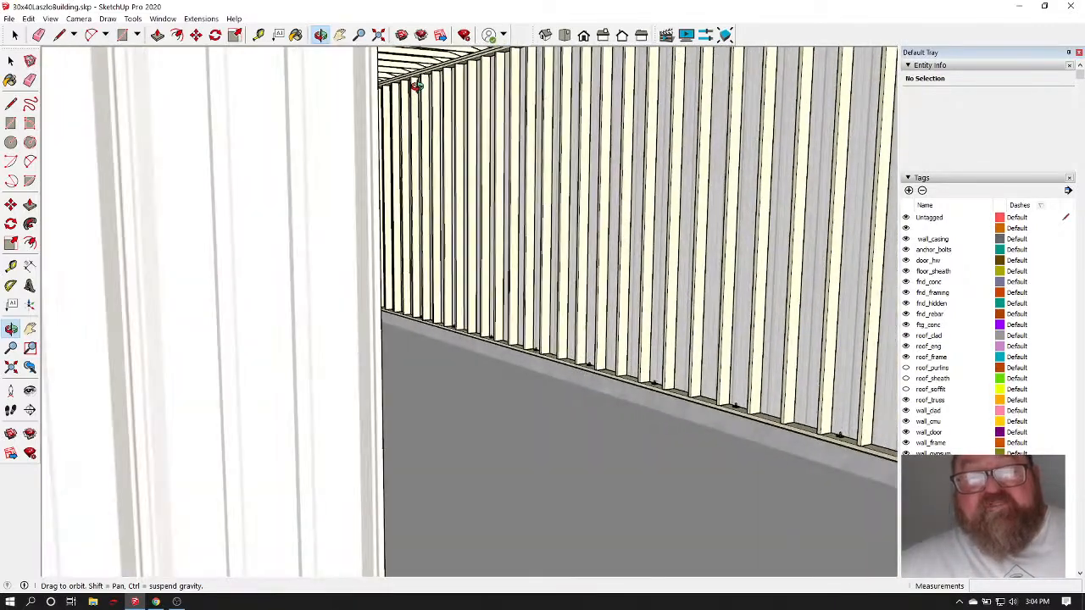
drag(593, 179, 571, 208)
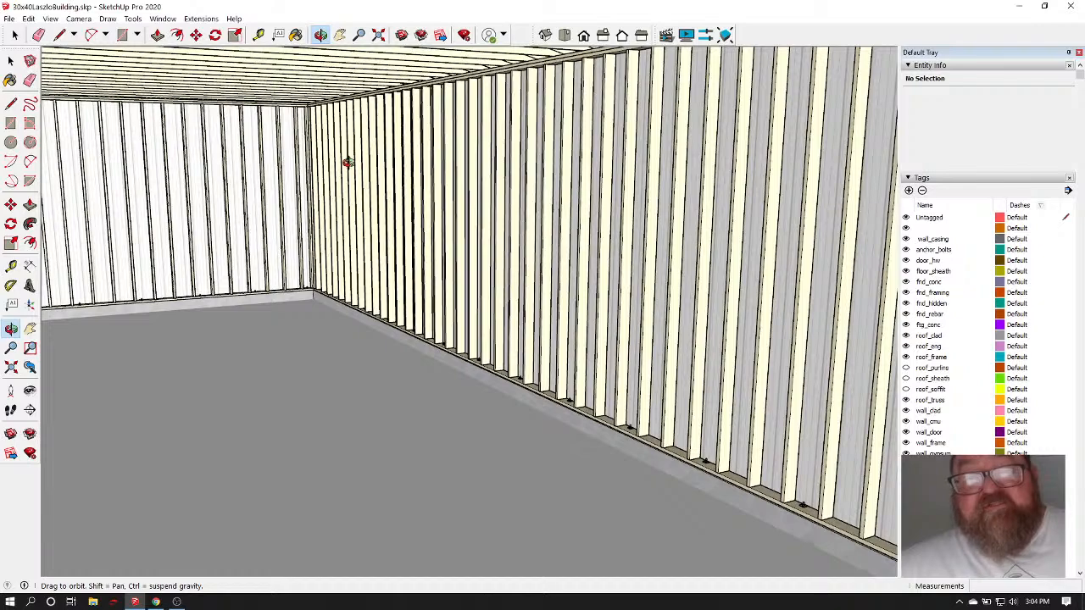
scroll(367, 230, down, 10)
drag(477, 257, 576, 339)
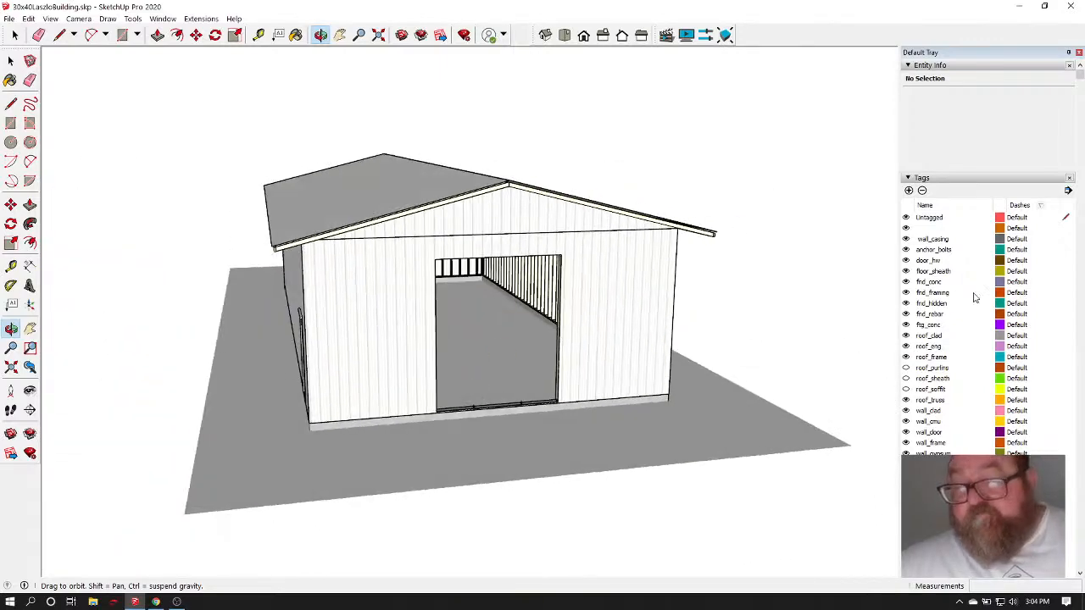
Check the roof_purlins and roof_sheath tags by toggling their visibility on and off, and turn on the roof_soffit tag
click(906, 368)
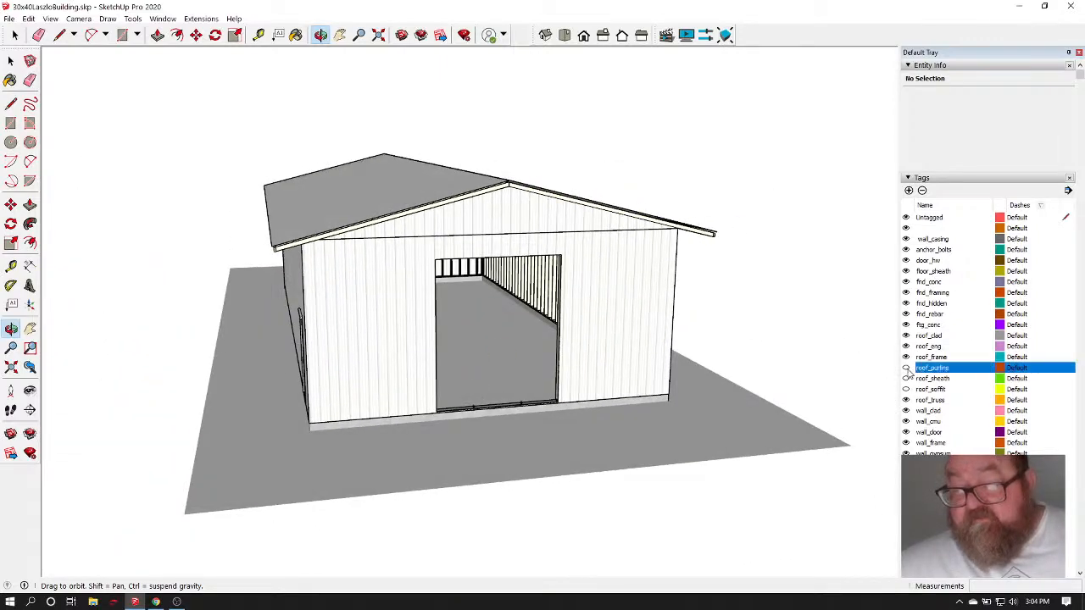
click(906, 369)
click(907, 380)
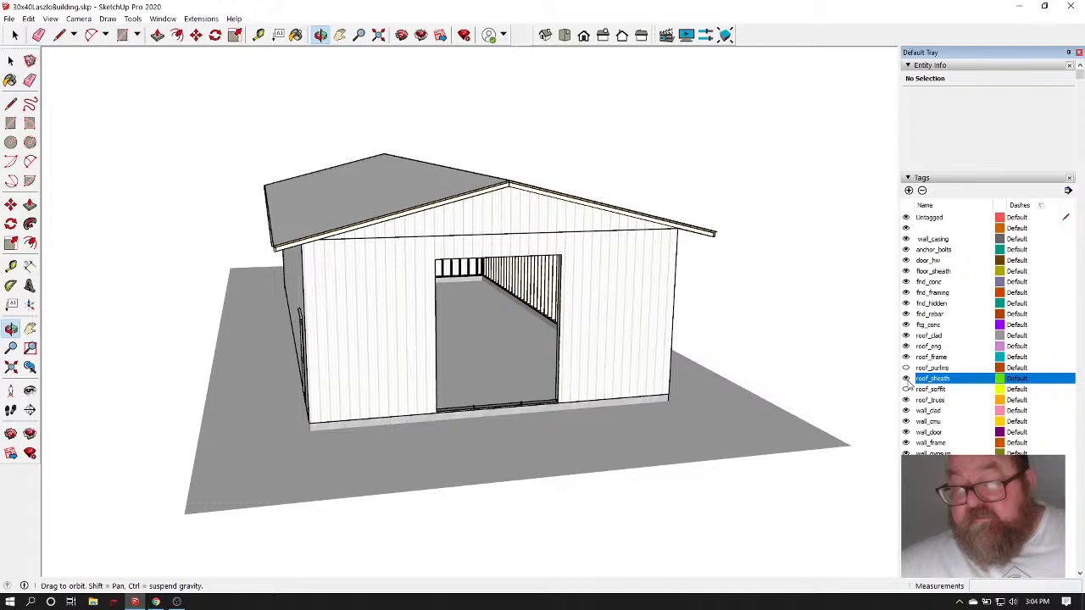
click(906, 379)
click(905, 390)
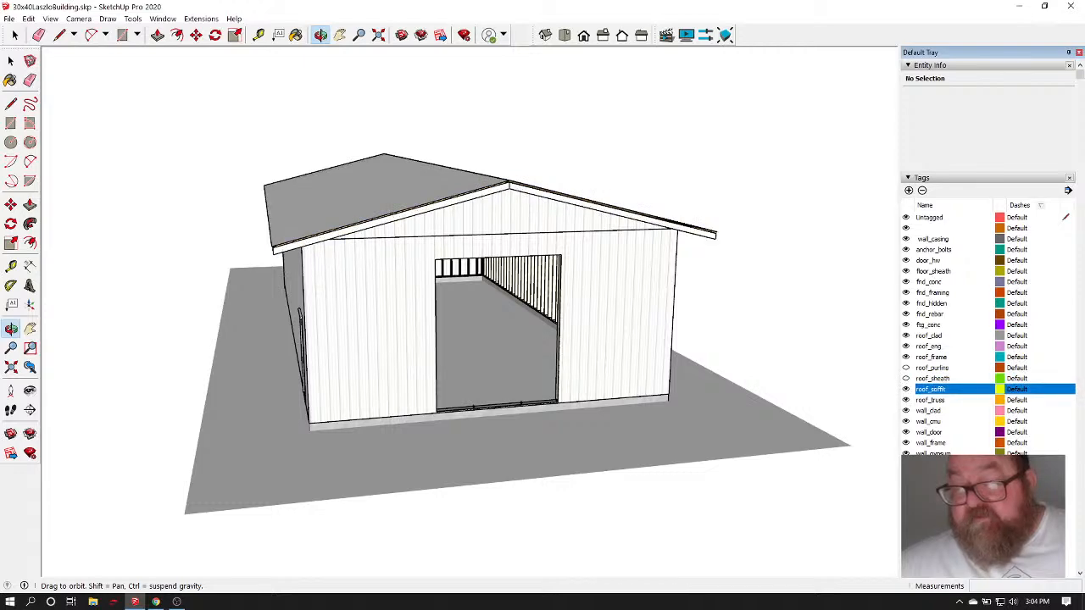
Examine the roof overhangs, side door and empty front opening from several angles around the building
drag(405, 249, 556, 205)
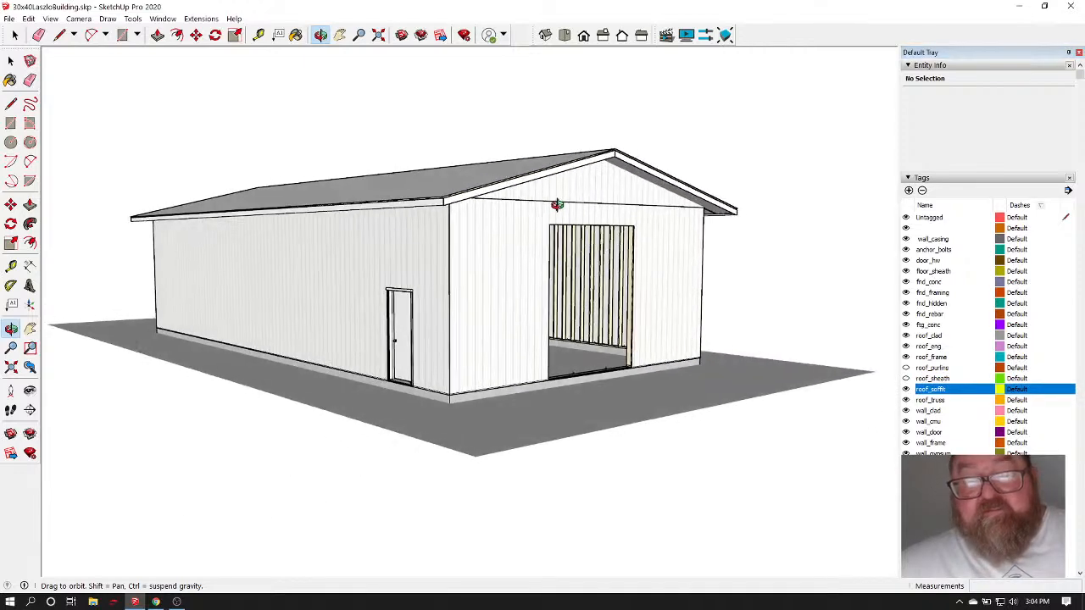
scroll(450, 206, up, 5)
drag(549, 349, 300, 291)
scroll(298, 358, down, 5)
drag(661, 331, 540, 344)
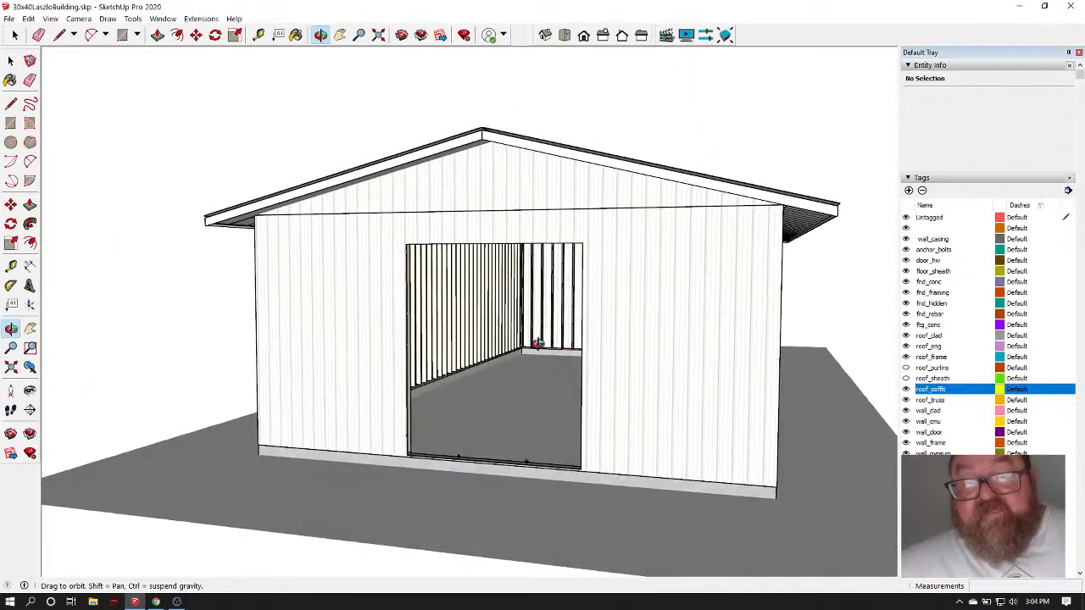
drag(324, 338, 402, 319)
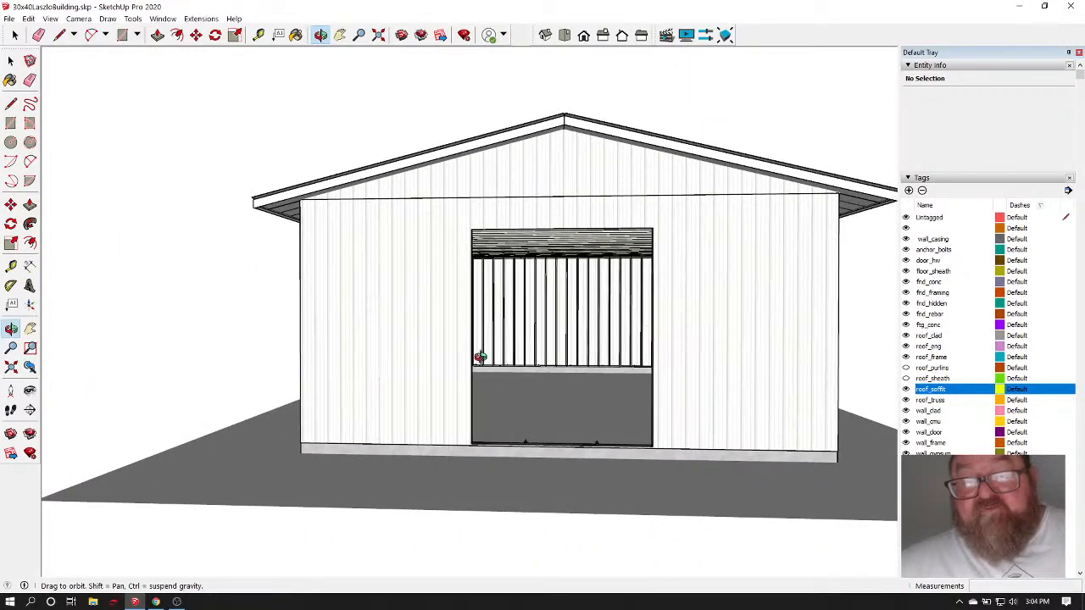
drag(699, 348, 702, 396)
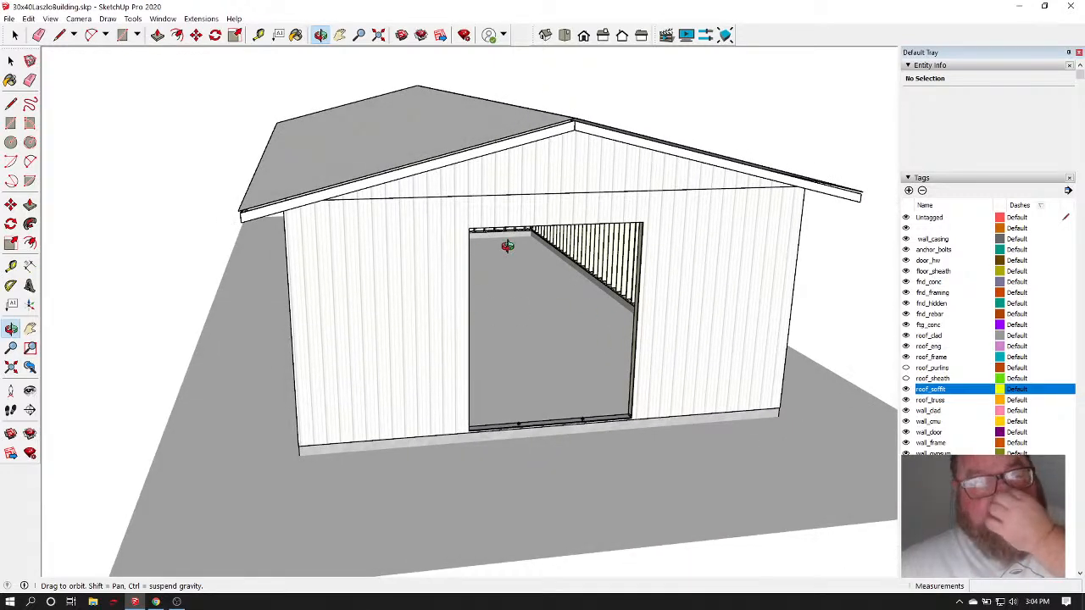
drag(693, 357, 578, 382)
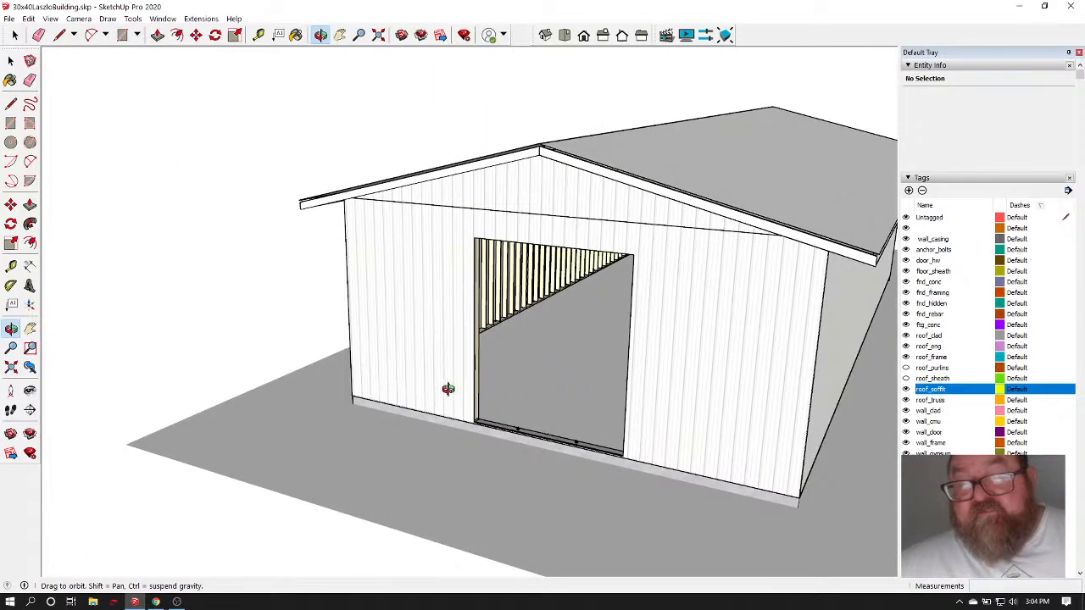
drag(448, 389, 490, 404)
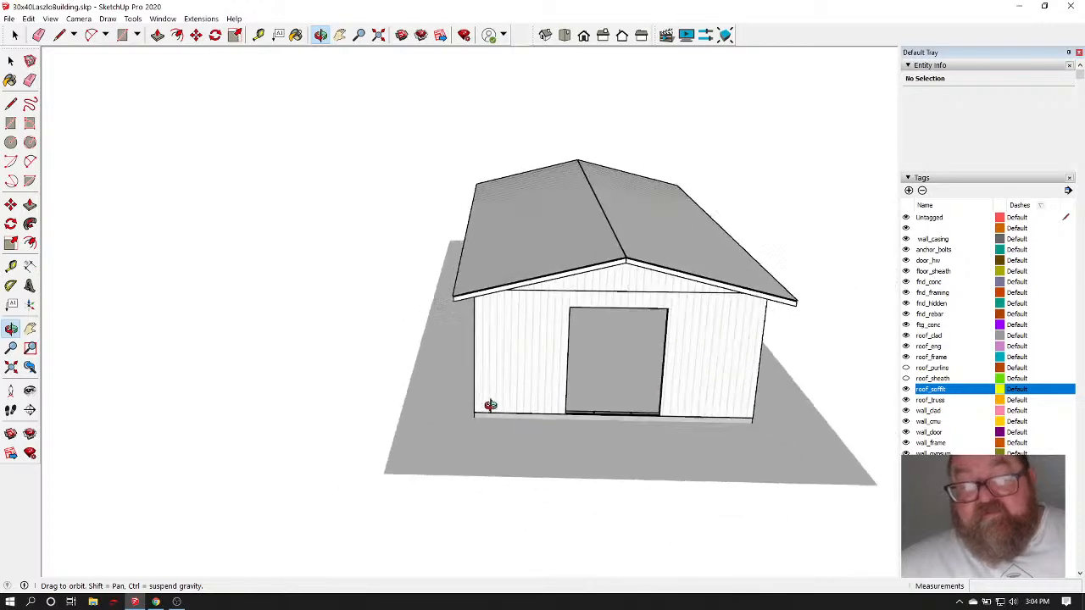
drag(780, 426, 700, 392)
drag(699, 388, 347, 519)
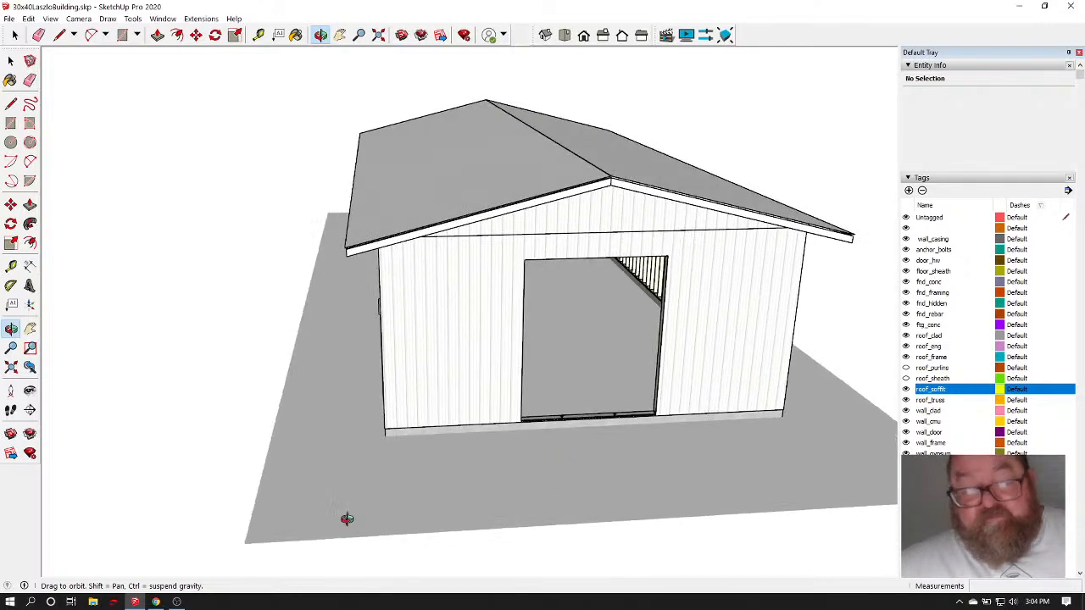
Switch to YouTube Studio to check the live chat and viewer analytics, and return to SketchUp to view the building's side-door corner
click(156, 602)
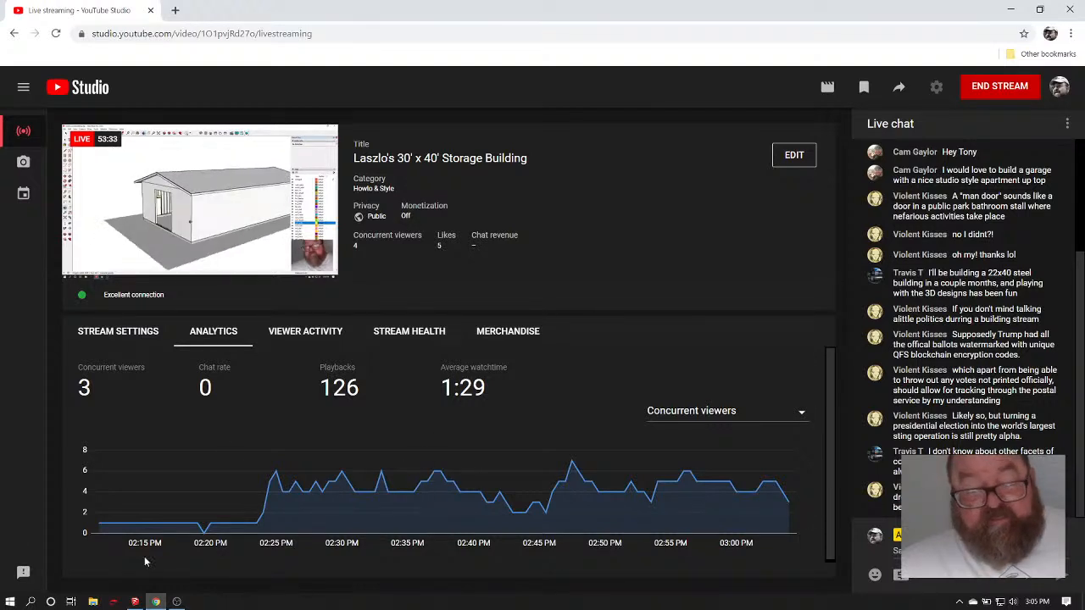
click(135, 602)
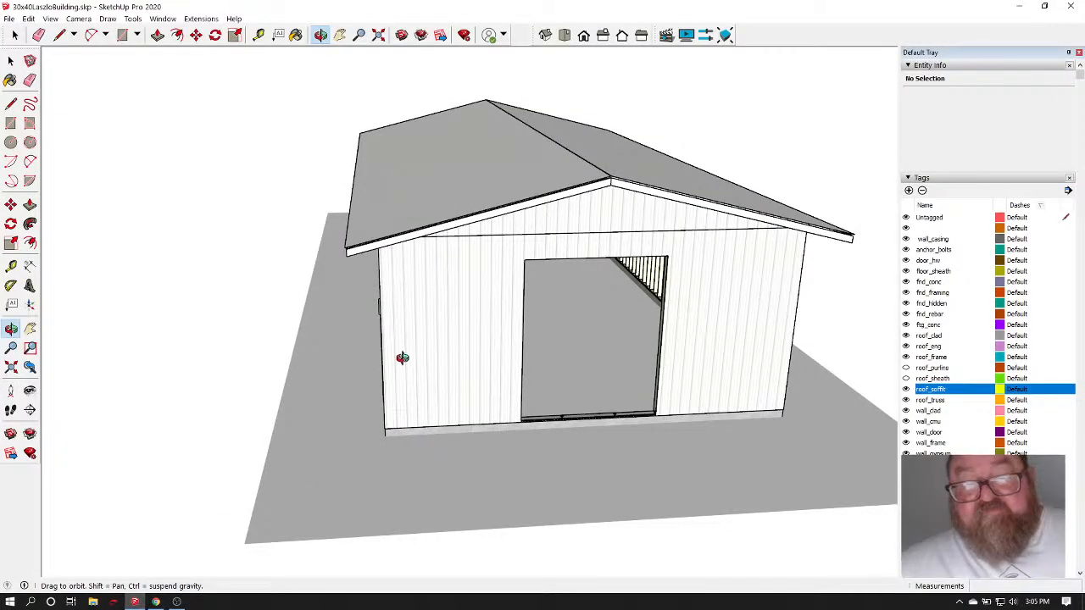
mouse_move(402, 358)
mouse_down()
mouse_move(544, 364)
mouse_move(766, 346)
mouse_move(523, 378)
mouse_move(547, 358)
mouse_move(252, 373)
mouse_move(533, 398)
mouse_move(632, 398)
mouse_move(747, 378)
mouse_move(752, 395)
mouse_move(771, 354)
mouse_move(743, 324)
mouse_move(712, 375)
mouse_move(694, 325)
mouse_up()
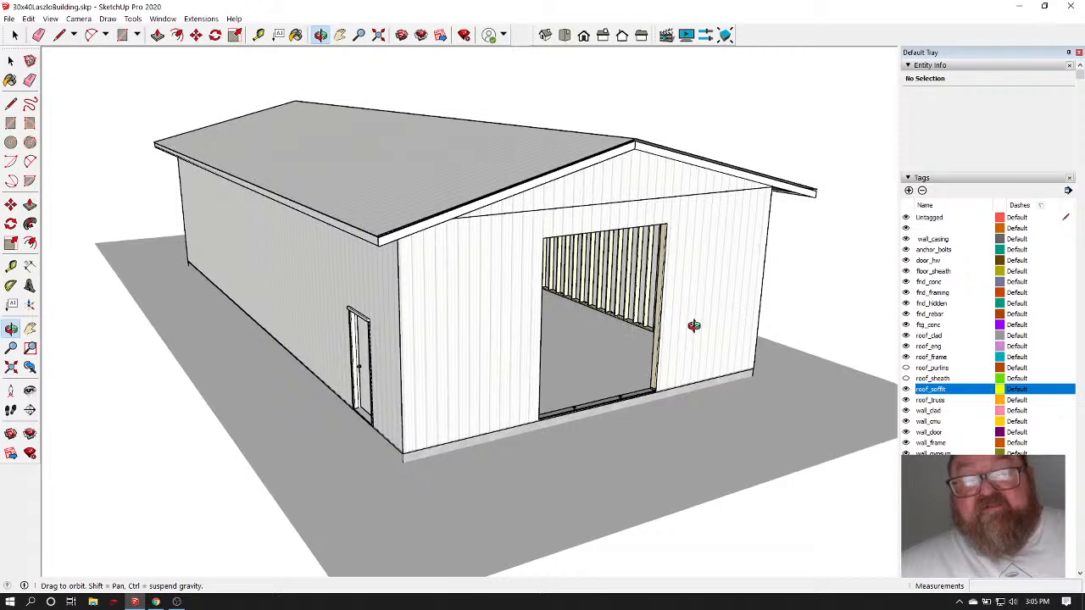